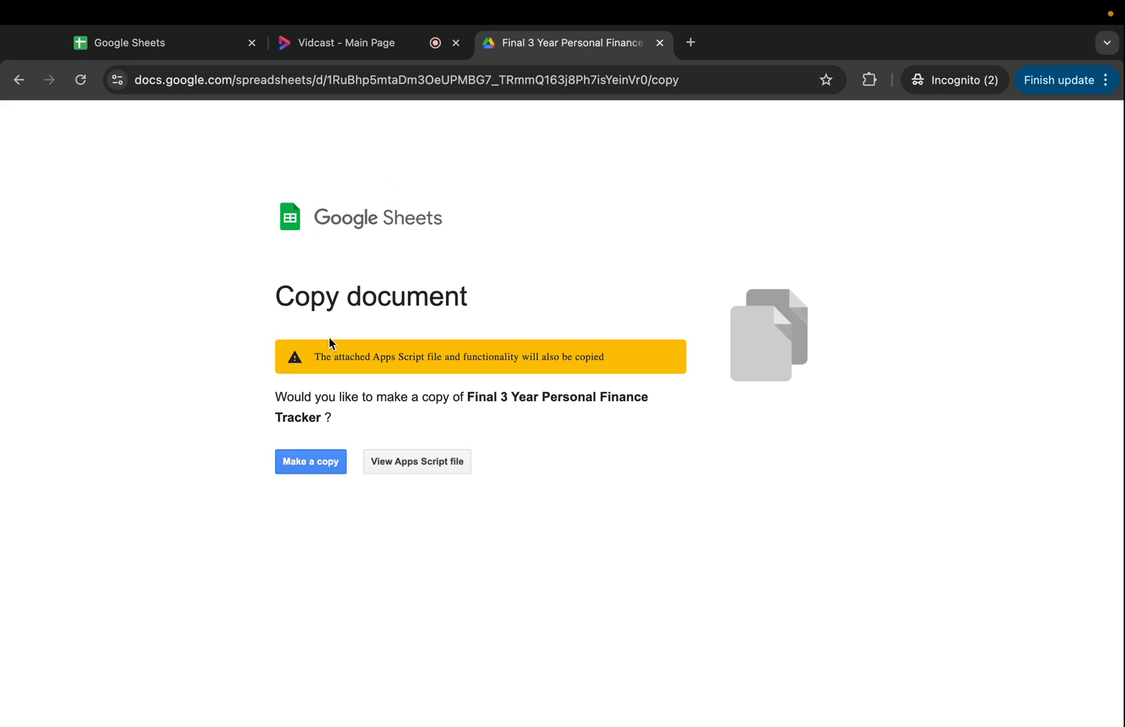
- Make a copy of the Final 3 Year Personal Finance Tracker document together with its attached Apps Script file
drag(296, 300, 430, 297)
click(426, 298)
drag(316, 357, 396, 356)
click(399, 393)
click(318, 464)
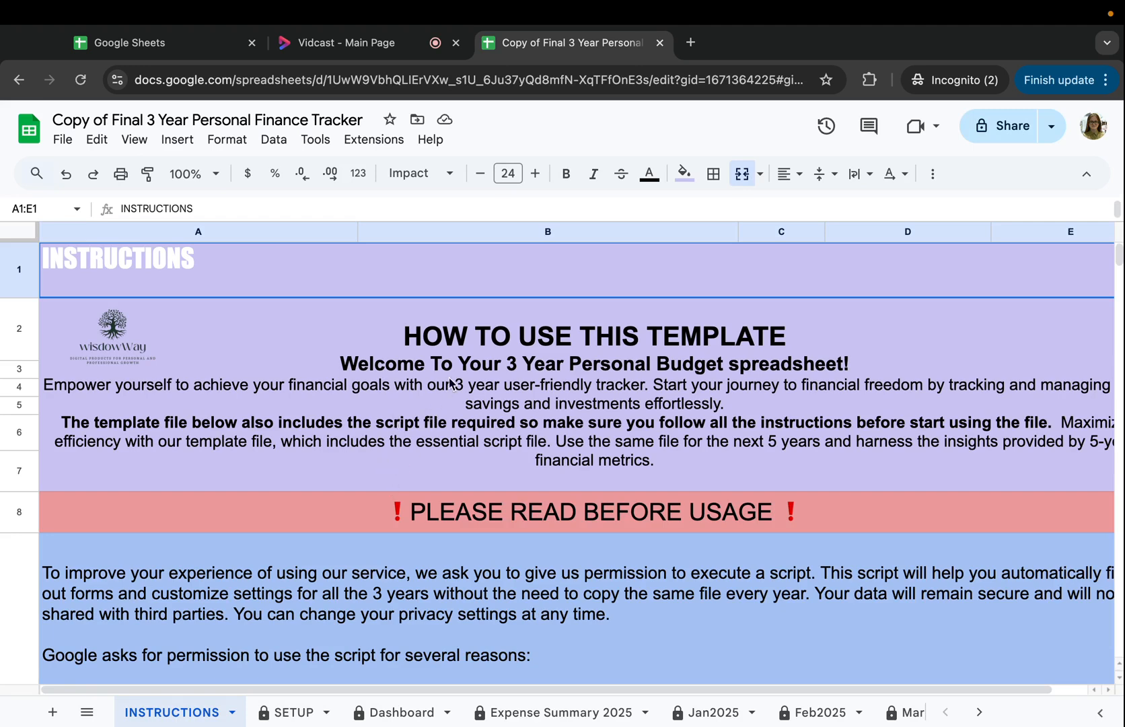
- Read through the INSTRUCTIONS sheet, from the script permission reasons to the sample spreadsheet and video tutorial sections
scroll(384, 408, down, 2)
scroll(384, 408, up, 2)
scroll(387, 474, down, 2)
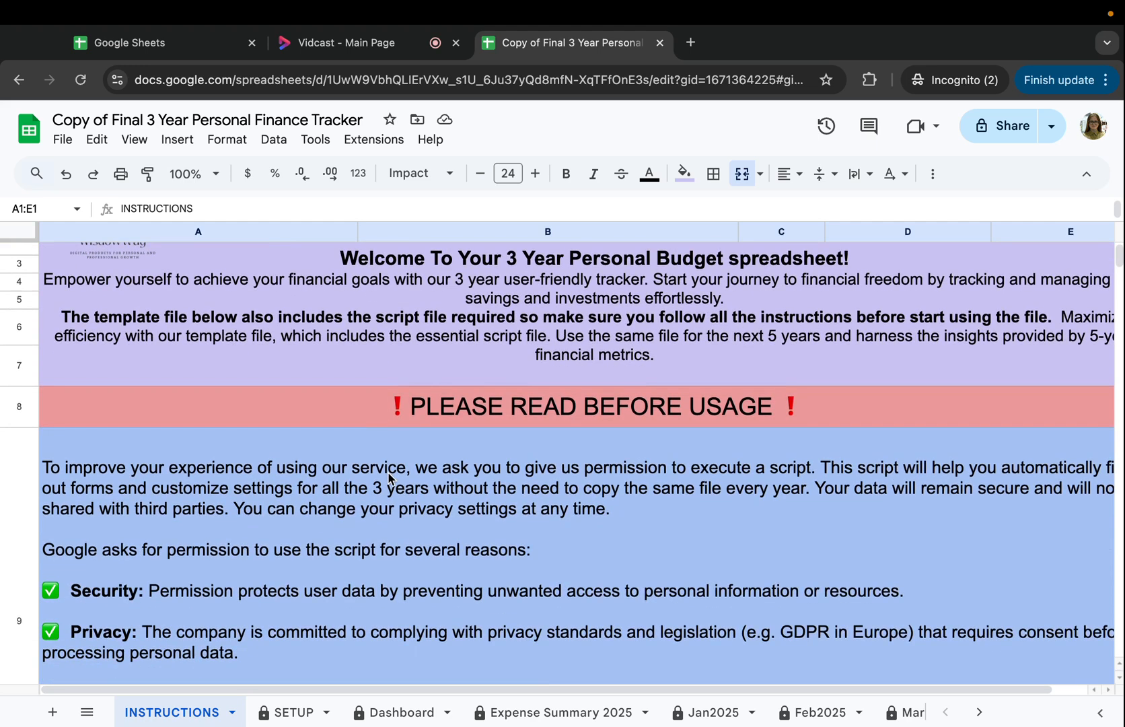
scroll(388, 477, down, 4)
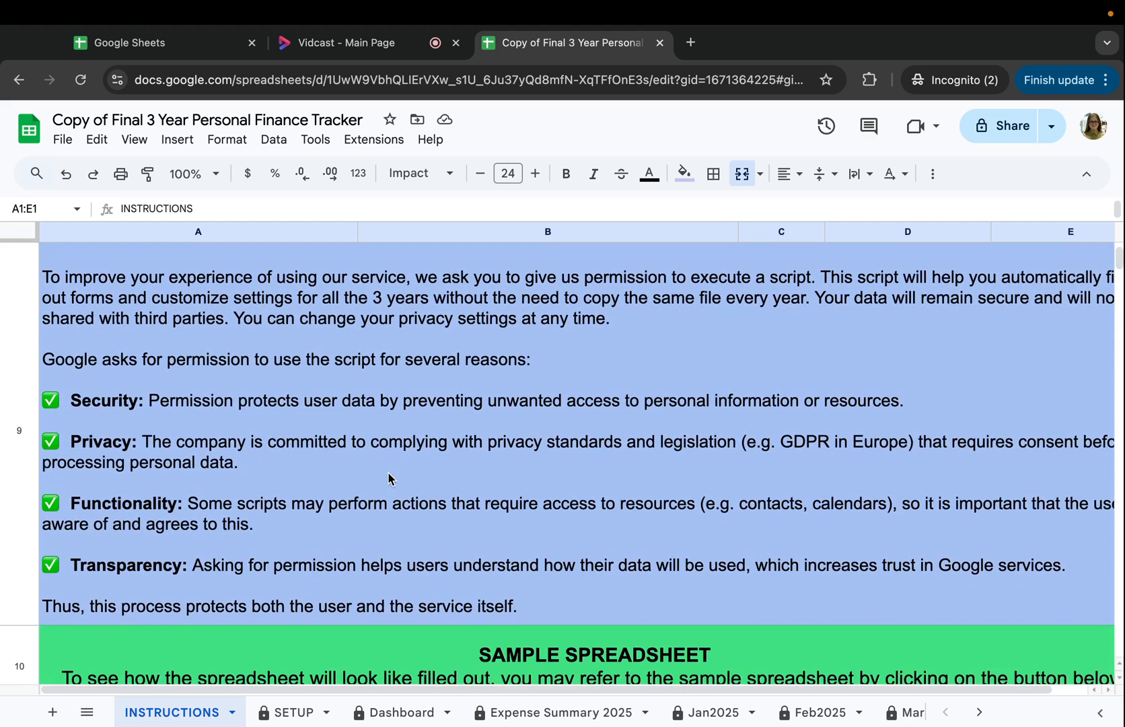
scroll(388, 478, up, 1)
scroll(387, 478, down, 4)
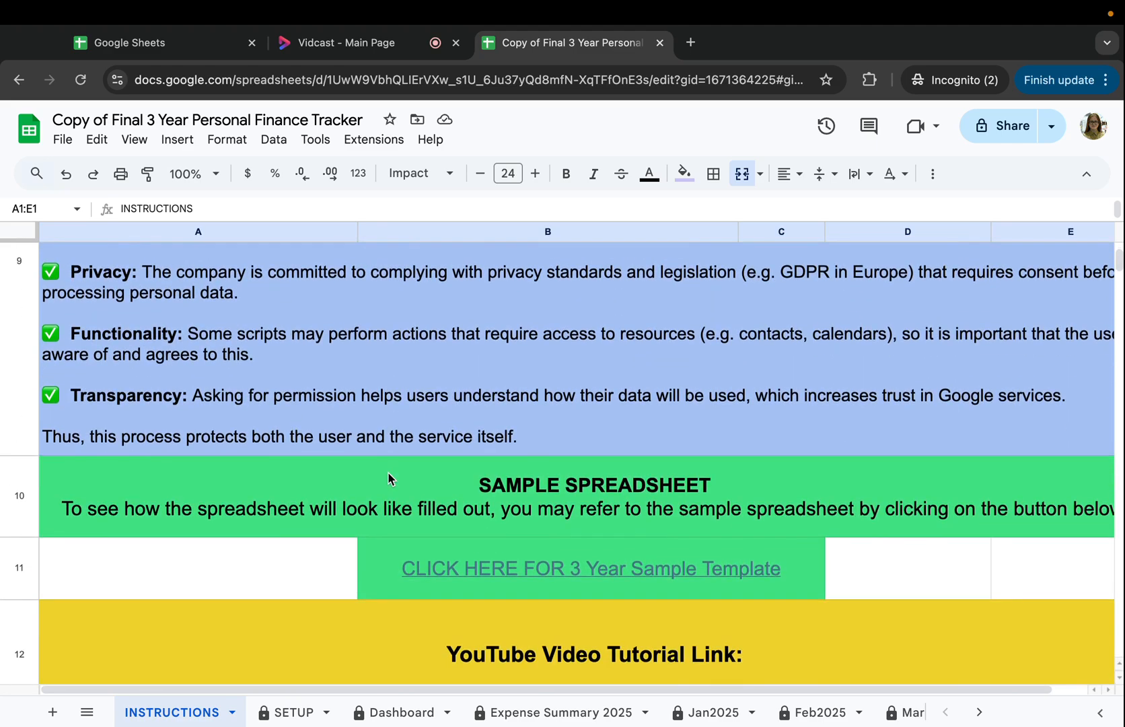
scroll(388, 478, up, 4)
scroll(388, 478, up, 4)
scroll(388, 478, down, 10)
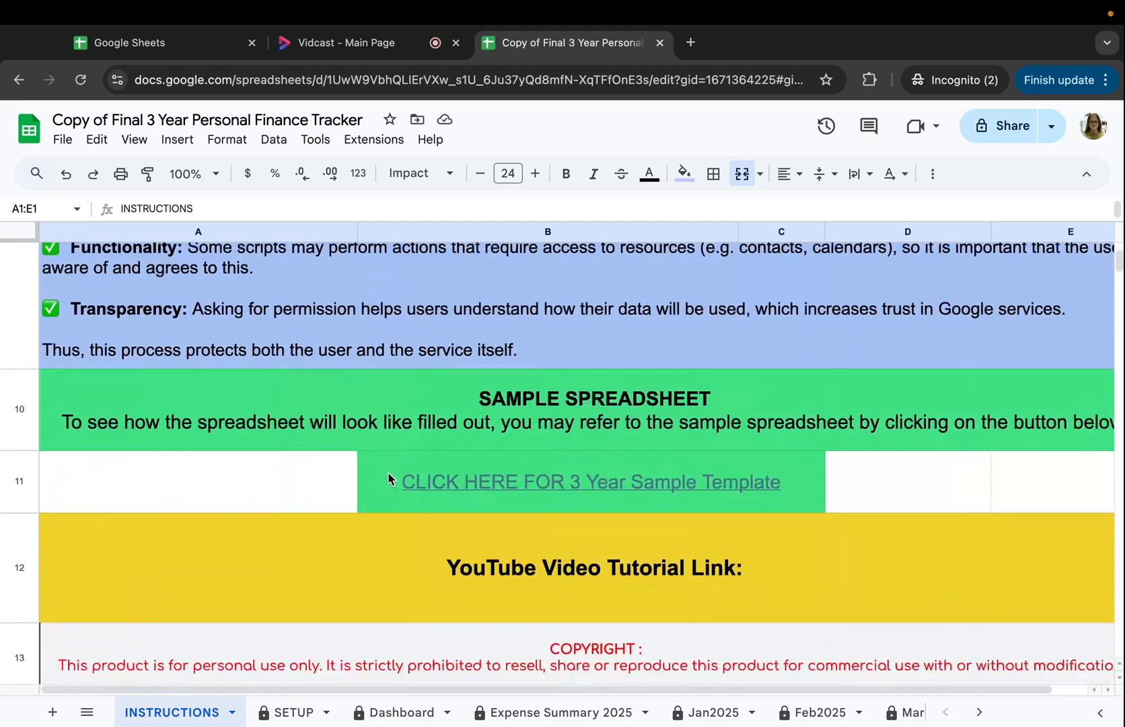
scroll(387, 472, down, 1)
- Open the linked 3 Year Personal Finance Sample Template from the INSTRUCTIONS sheet and make a copy of it
click(509, 439)
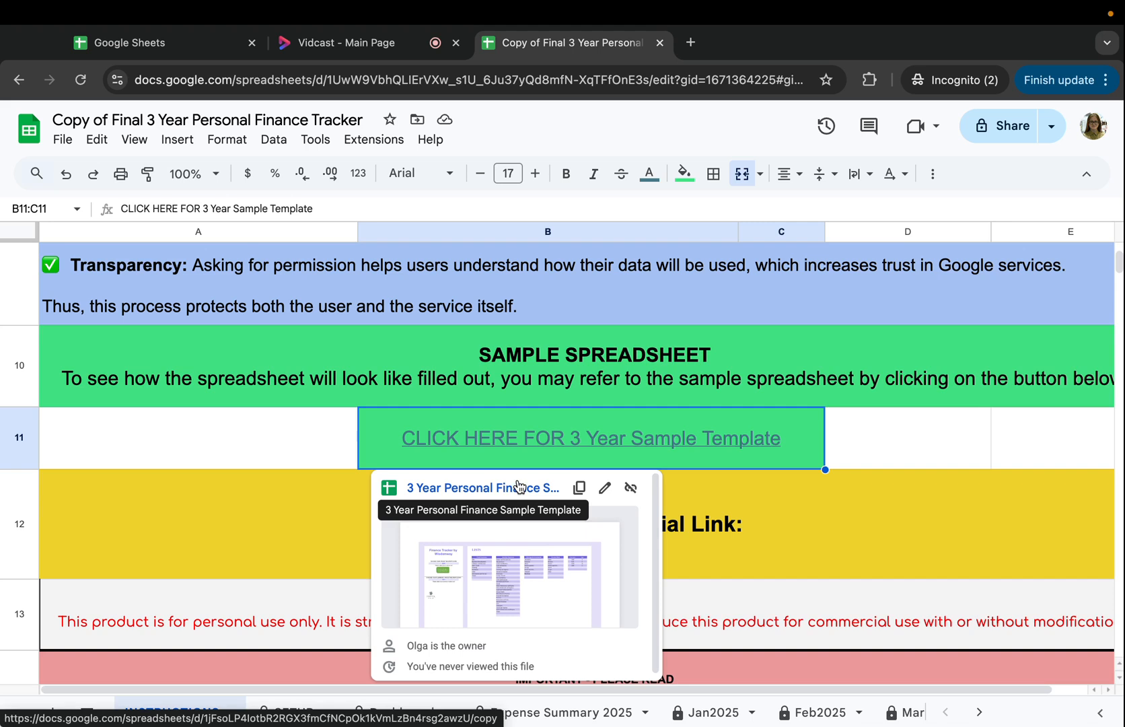
click(517, 486)
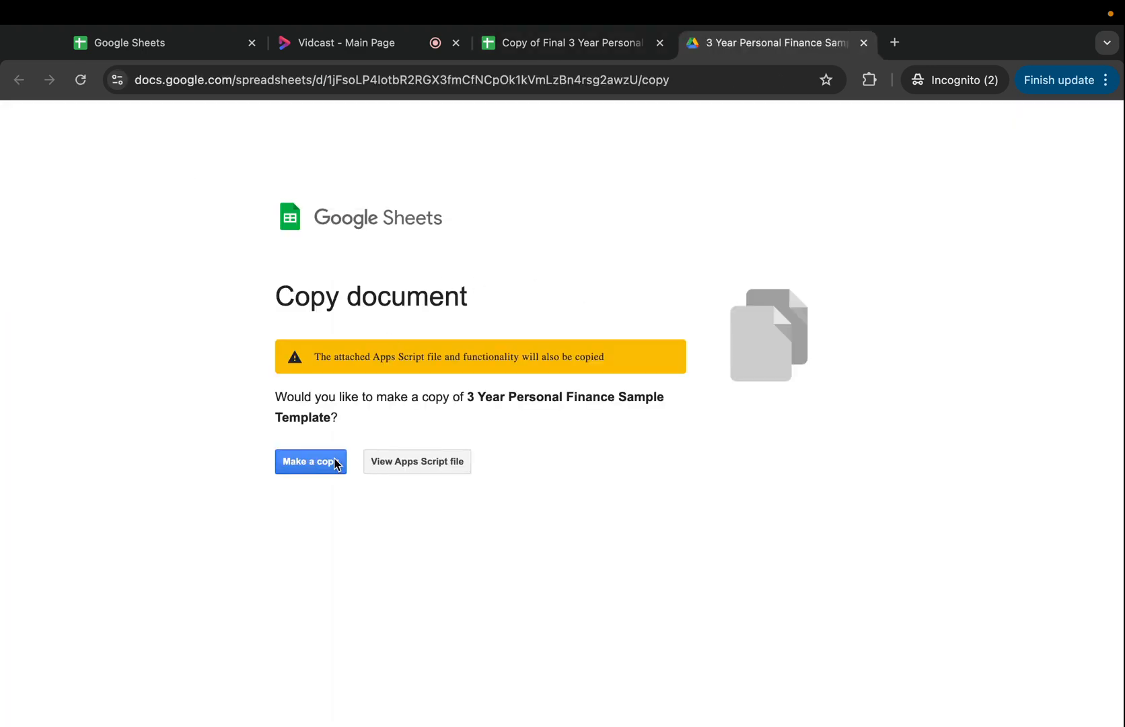
click(335, 462)
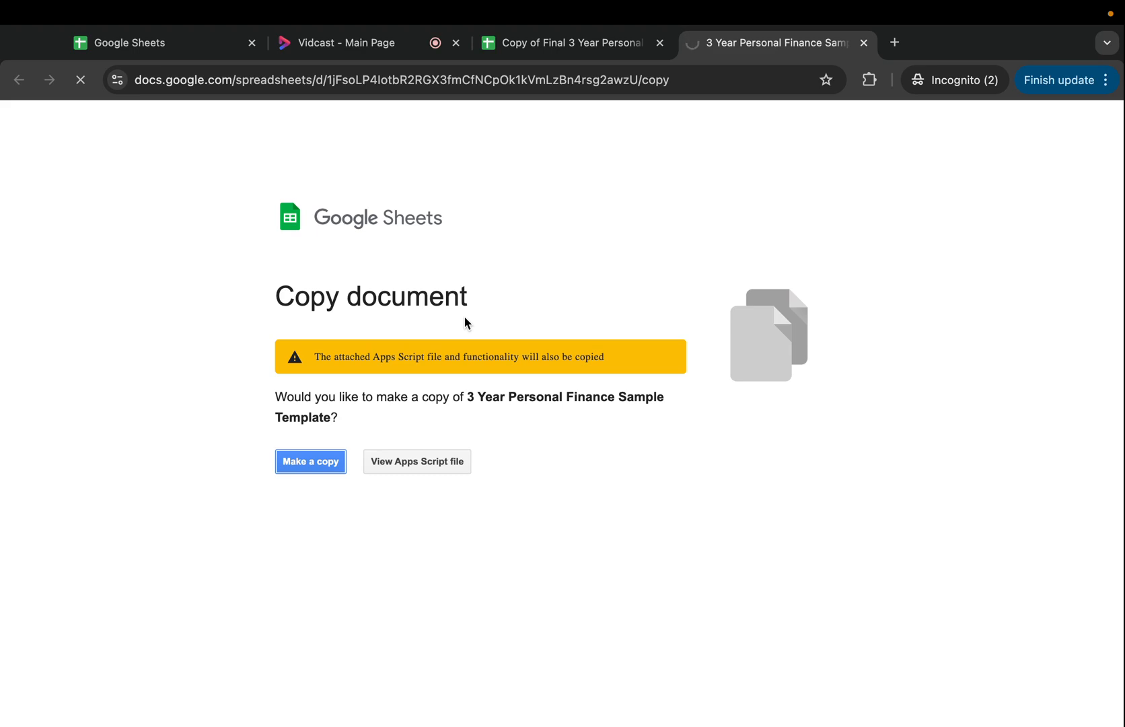
click(542, 40)
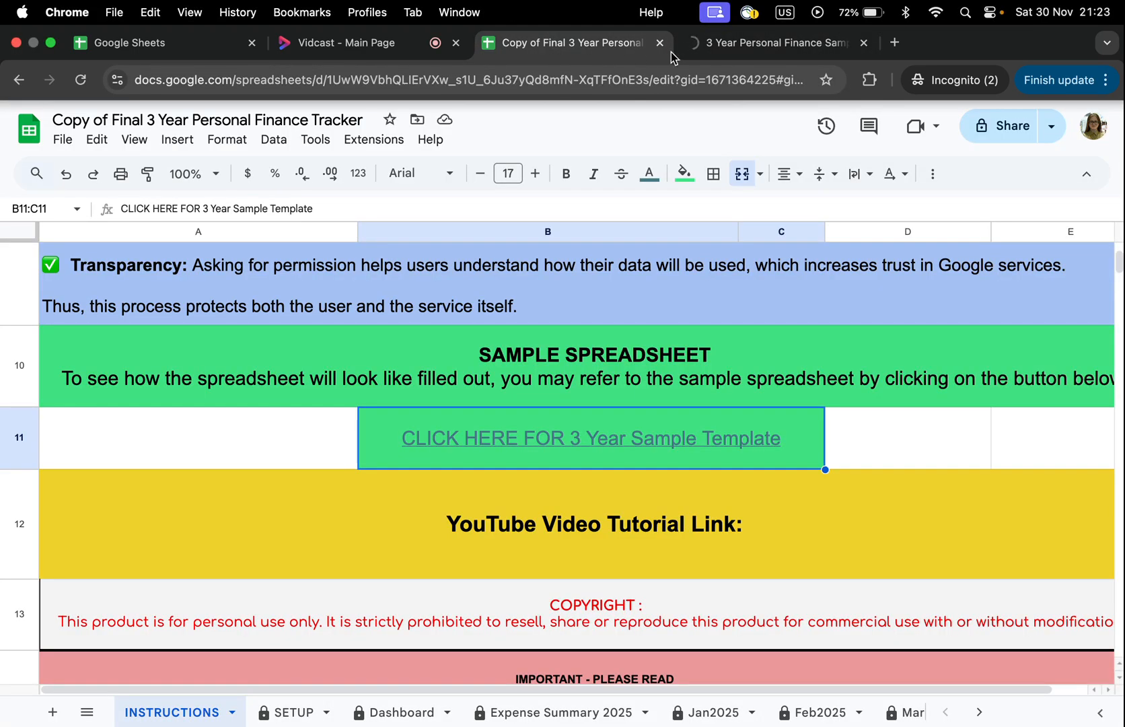
click(747, 42)
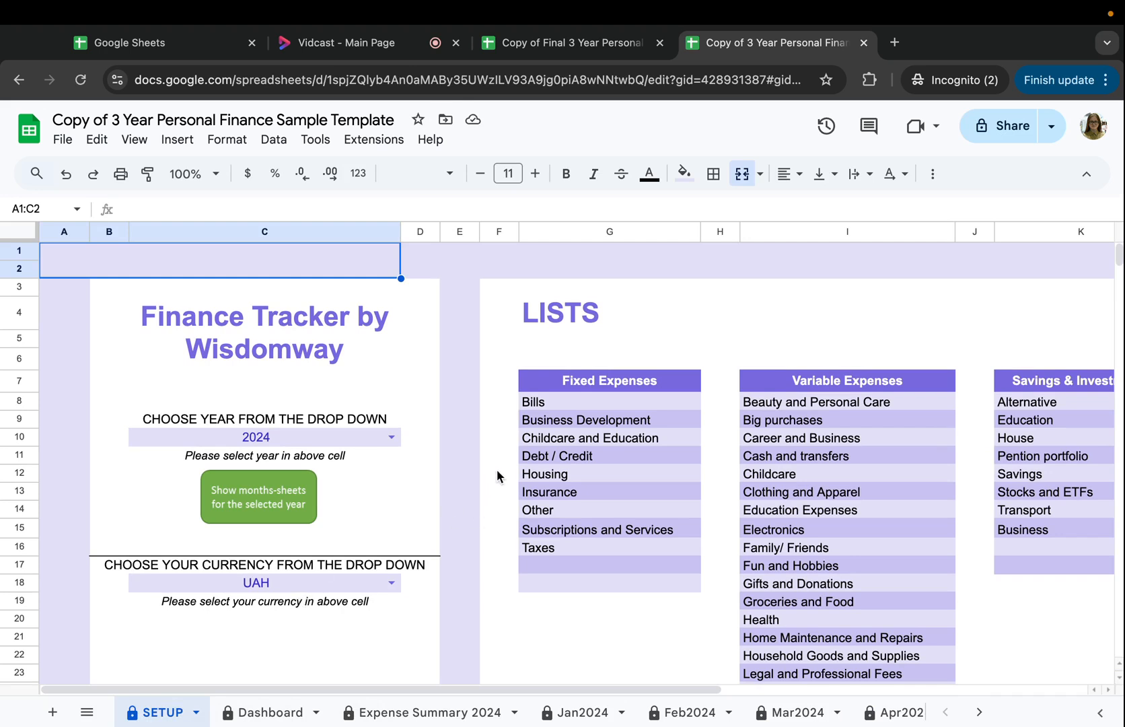
- Examine the SETUP sheet's year and currency selectors and its expense, savings, income and currency lists
scroll(497, 476, right, 2)
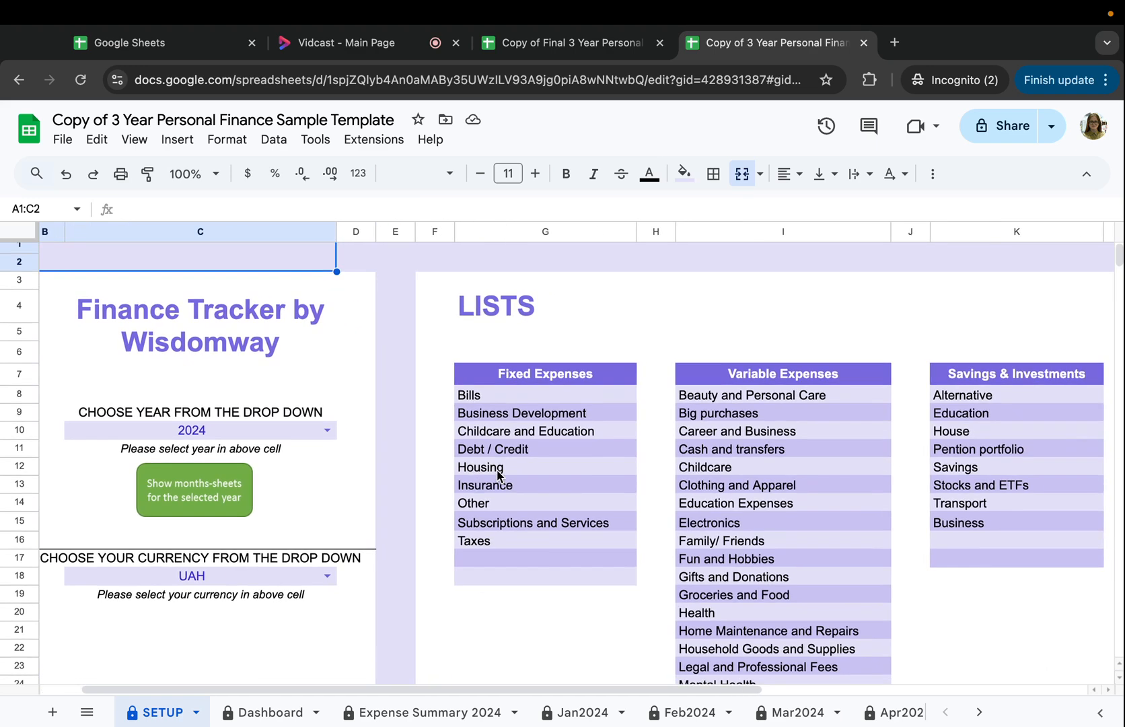
scroll(497, 476, left, 2)
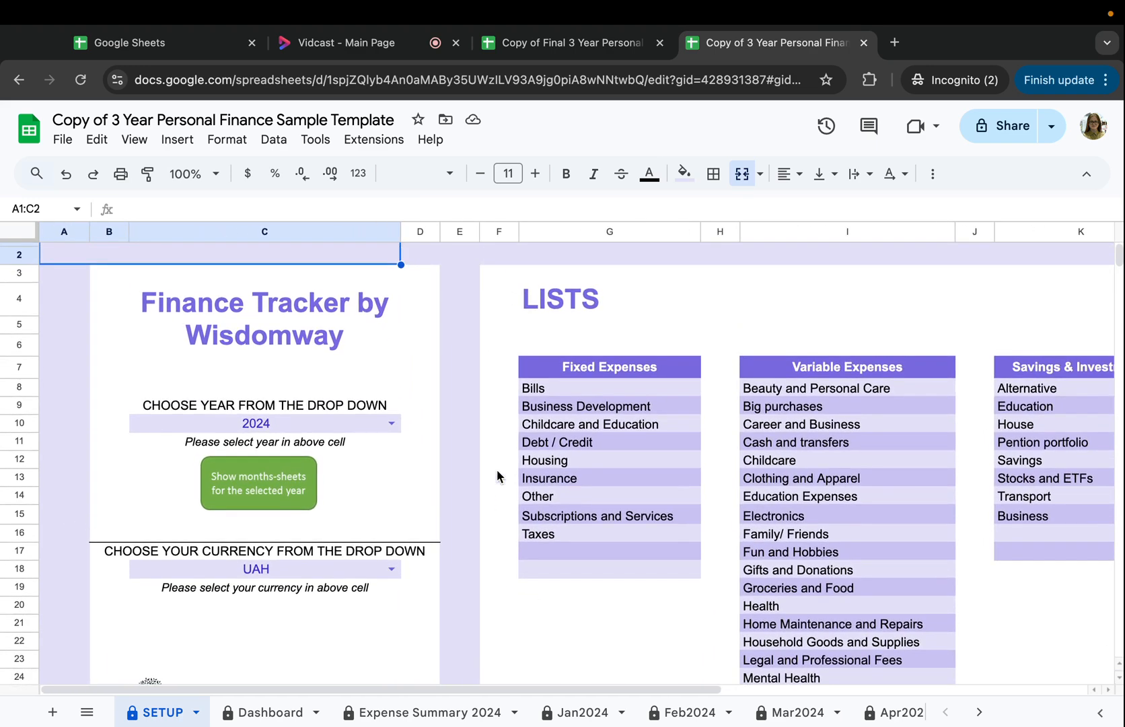
scroll(497, 476, right, 6)
scroll(496, 475, left, 3)
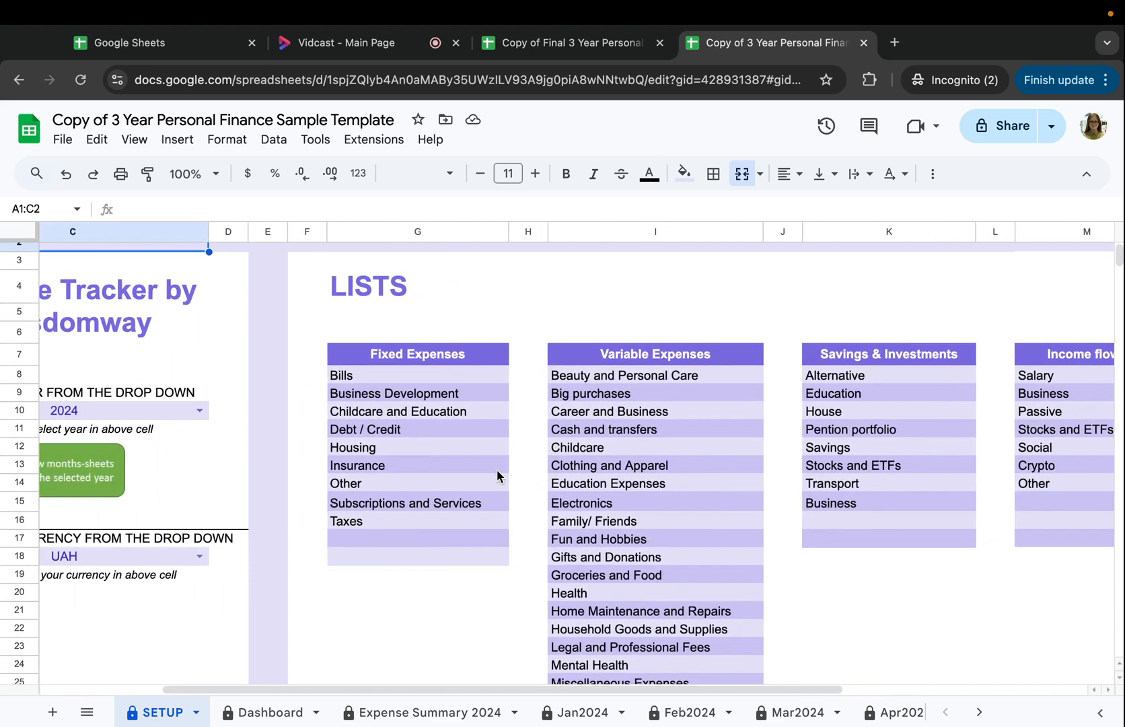
scroll(497, 470, left, 4)
scroll(497, 470, down, 1)
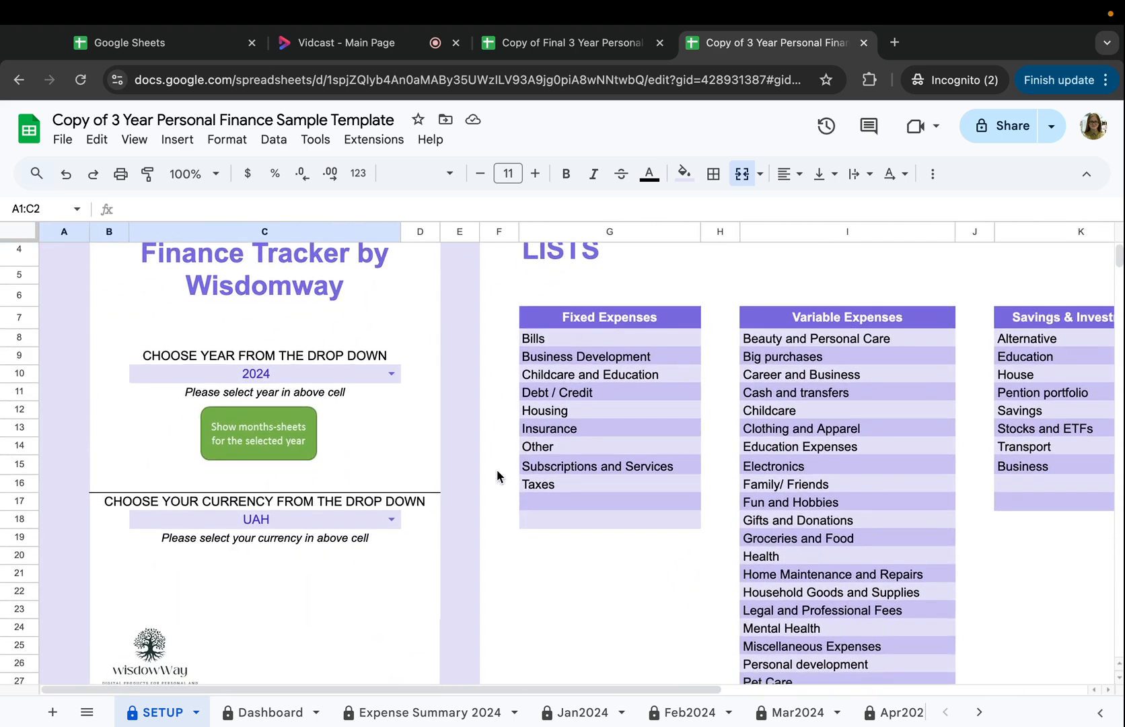
scroll(497, 475, right, 1)
scroll(497, 475, up, 1)
scroll(497, 475, right, 5)
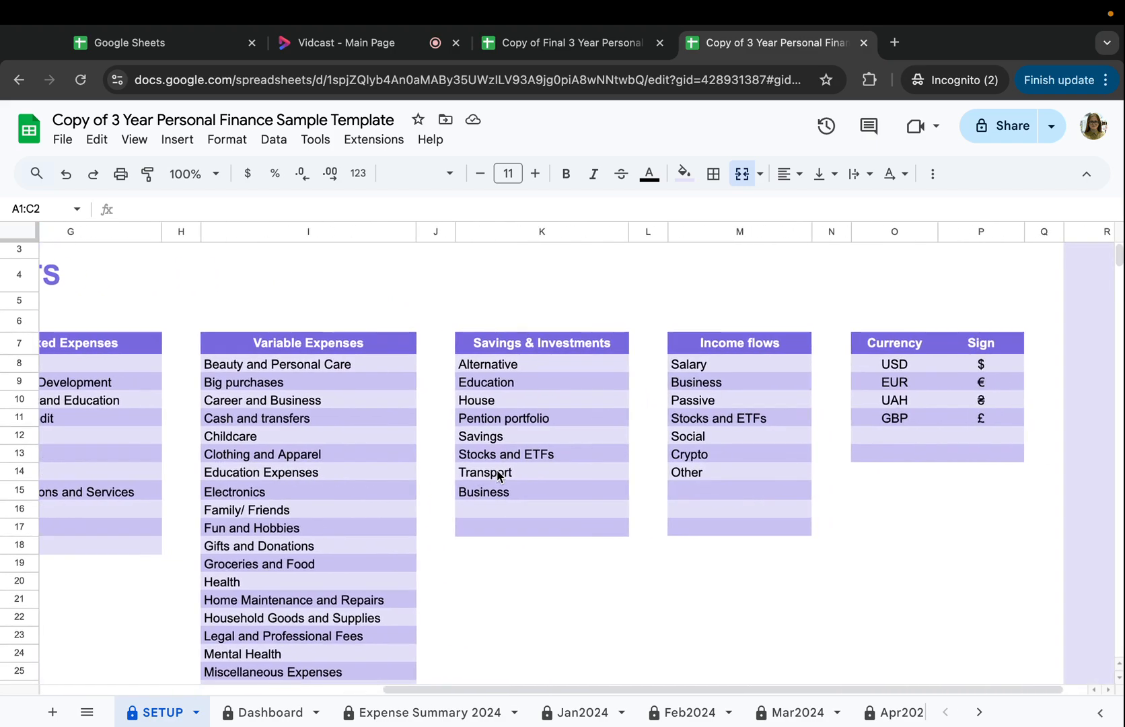
scroll(497, 476, left, 15)
scroll(497, 476, down, 2)
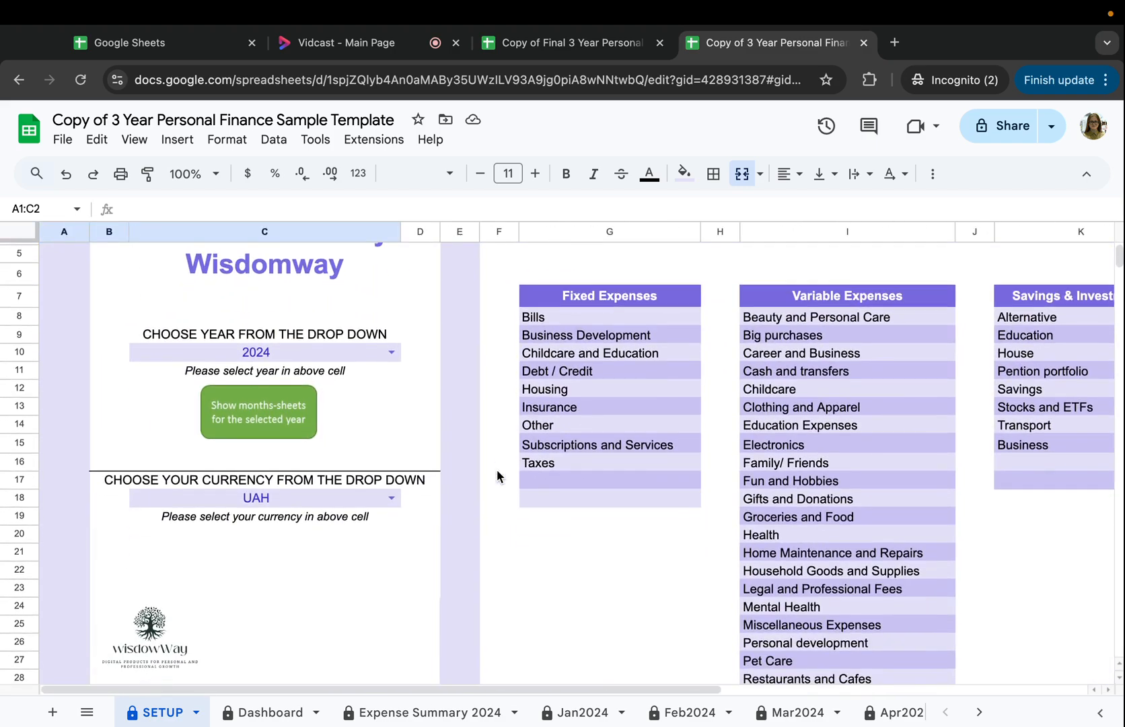
scroll(378, 364, up, 1)
- Set the tracker year on the SETUP sheet to 2025
click(387, 370)
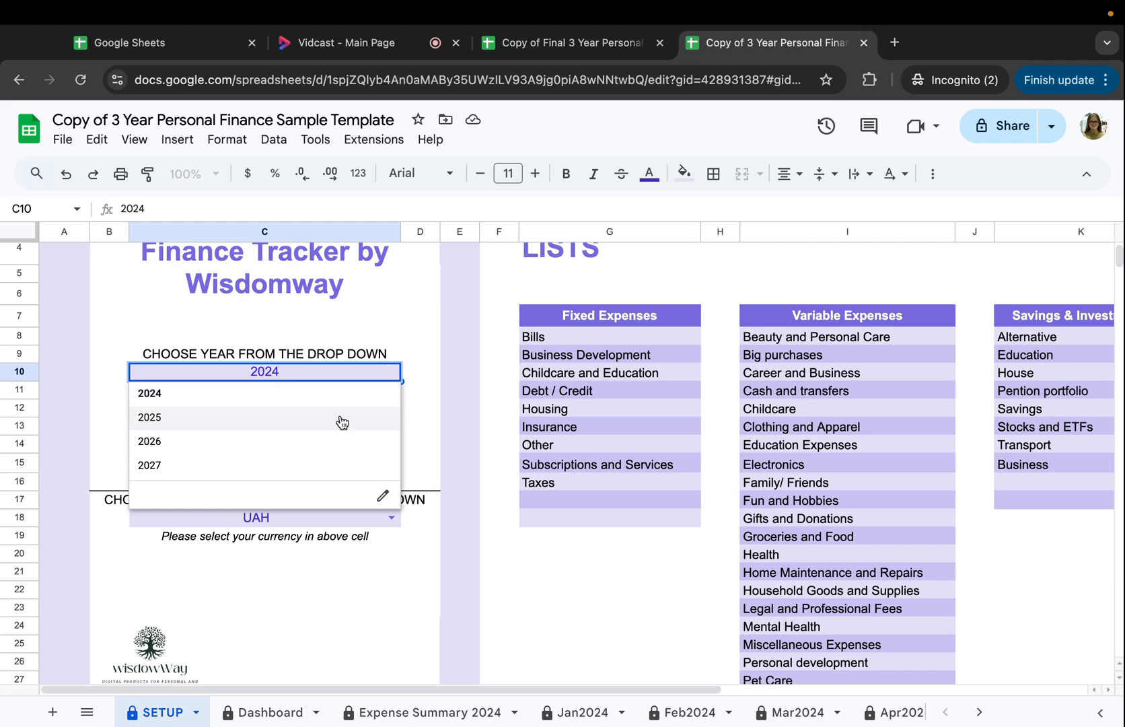
click(405, 376)
click(390, 373)
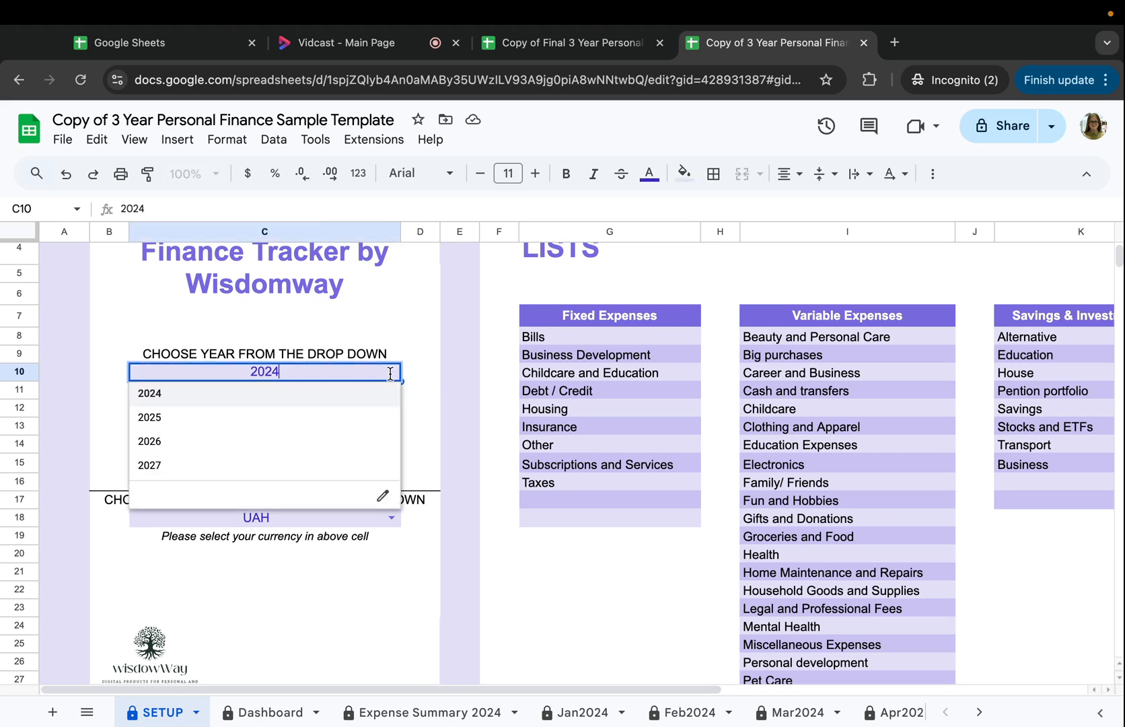
click(430, 378)
click(393, 370)
click(375, 362)
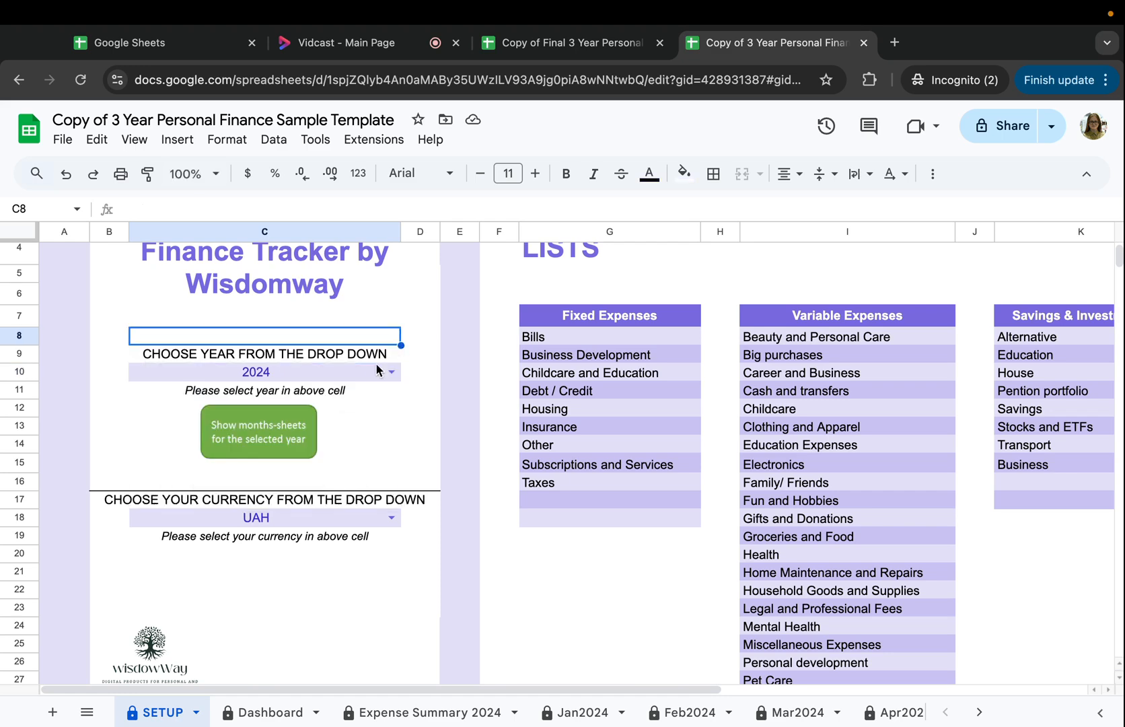
click(393, 371)
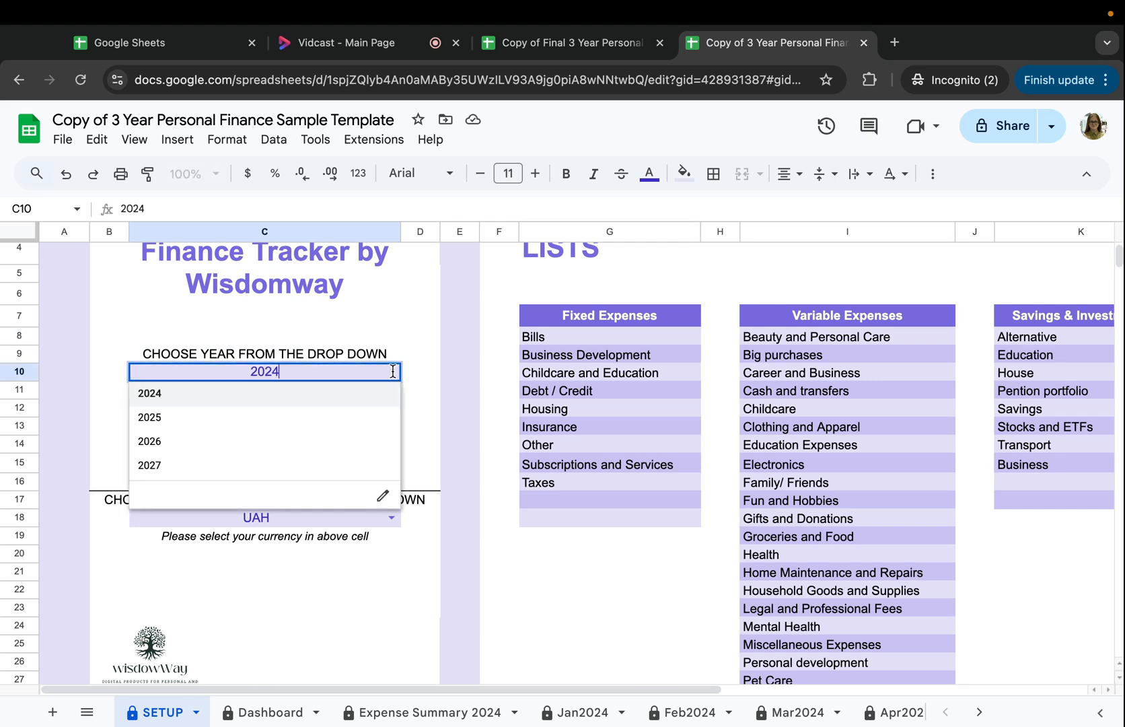
click(244, 419)
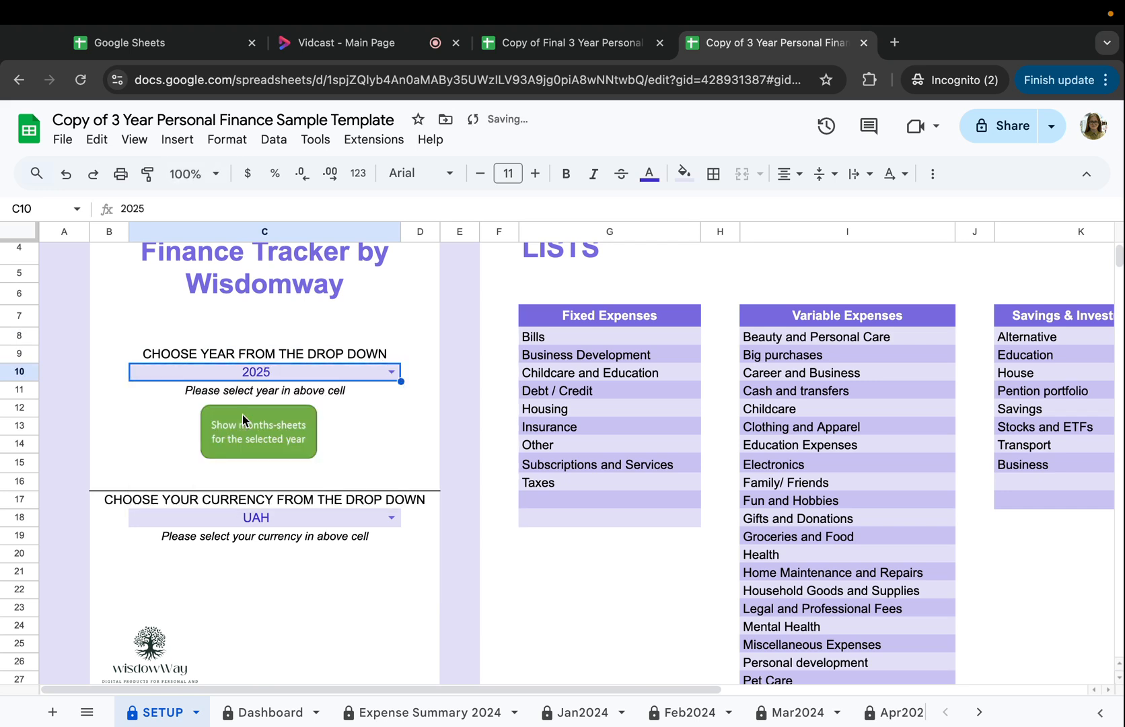
click(389, 372)
click(289, 427)
- Run the SETUP sheet's script that shows the month sheets for the selected year
scroll(682, 711, right, 3)
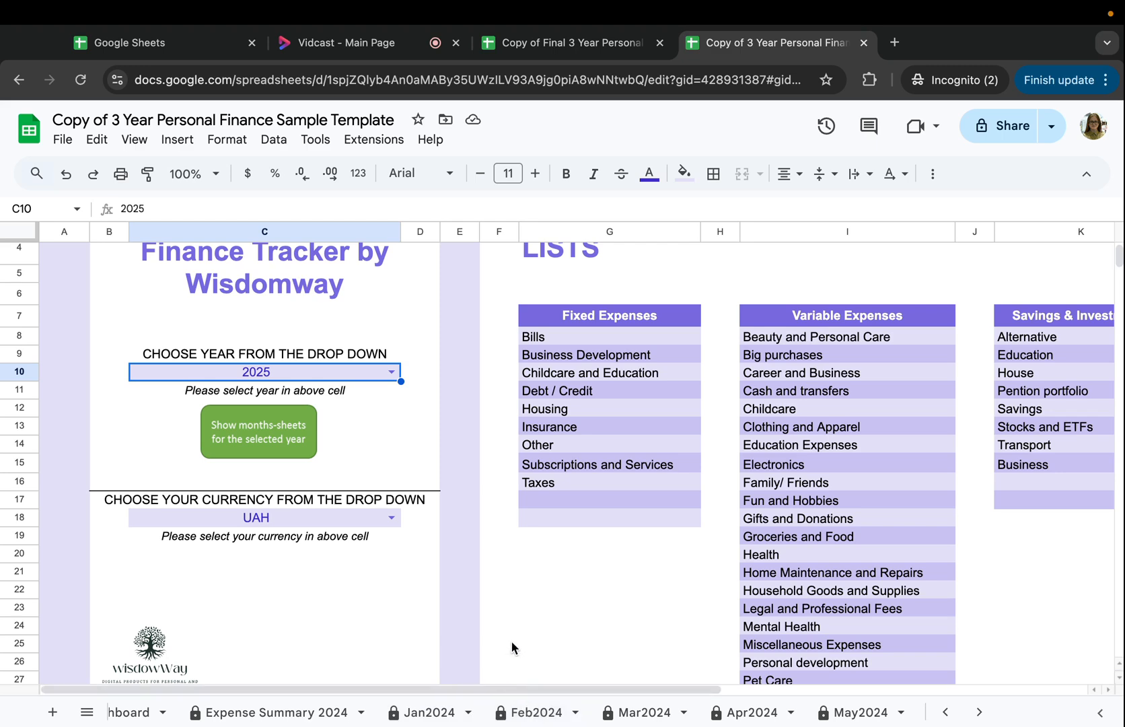
scroll(511, 647, up, 1)
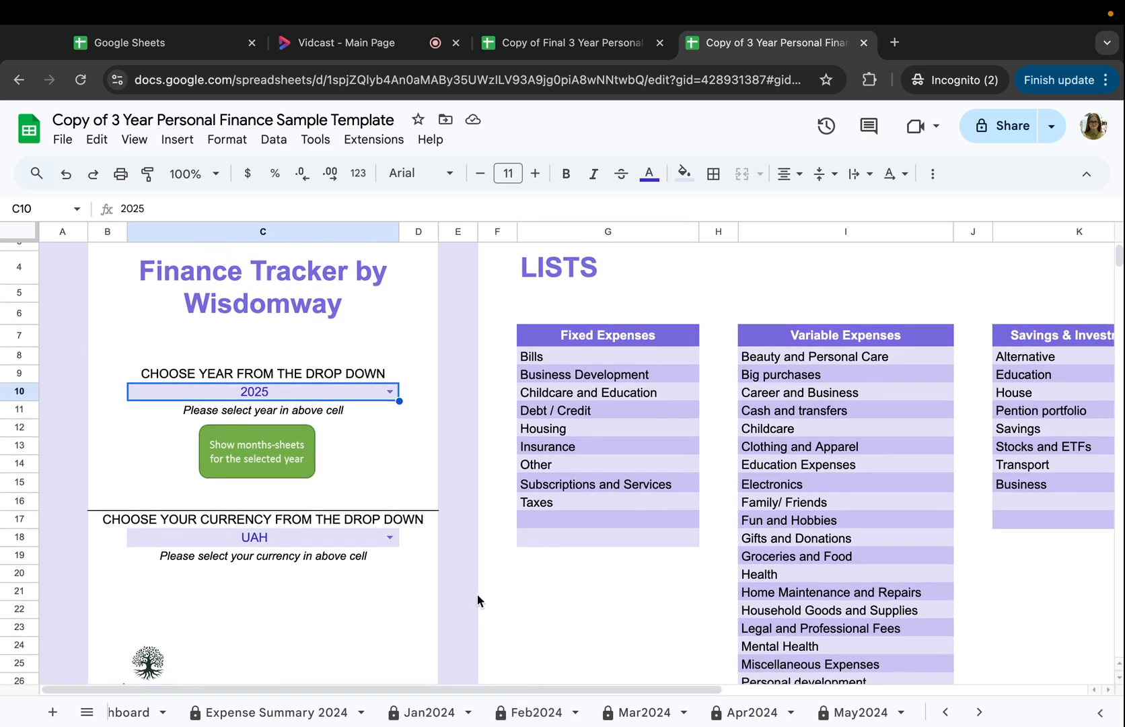
scroll(476, 592, up, 1)
scroll(477, 593, down, 2)
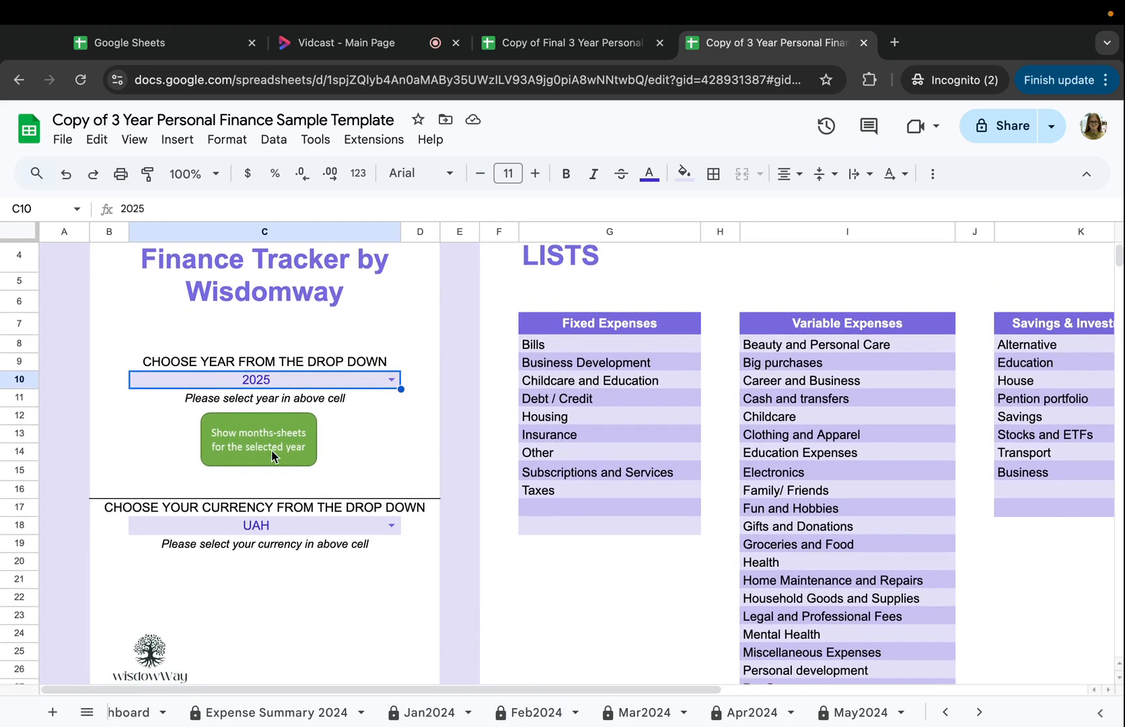
click(199, 450)
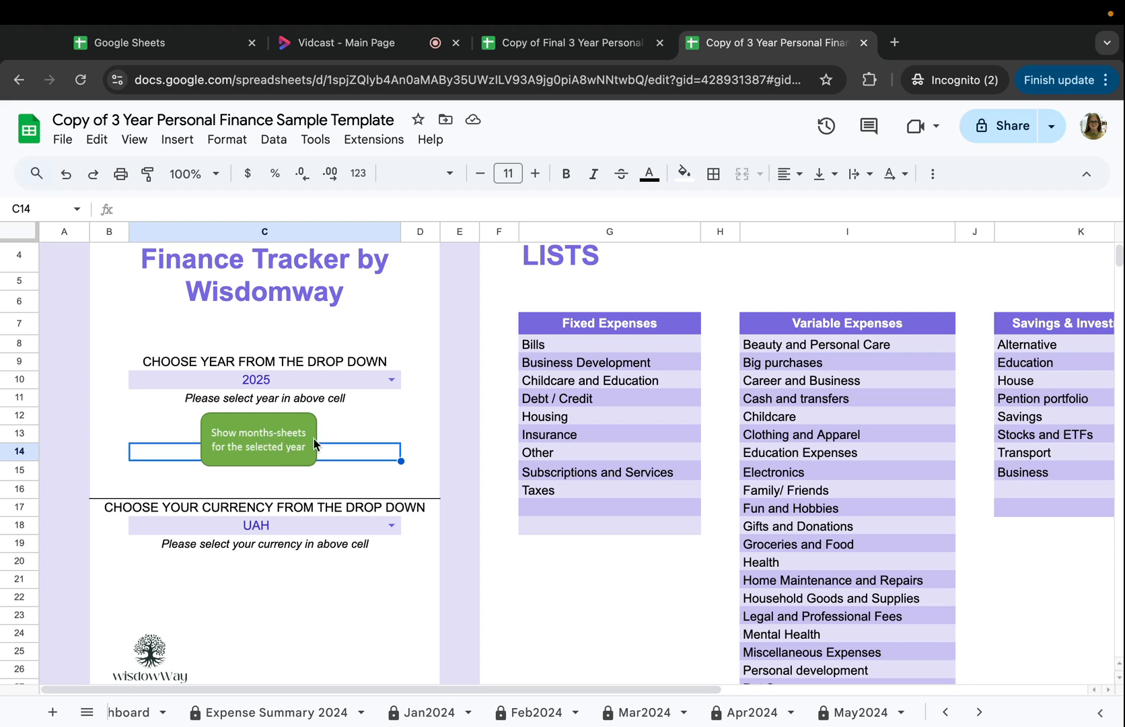
click(291, 446)
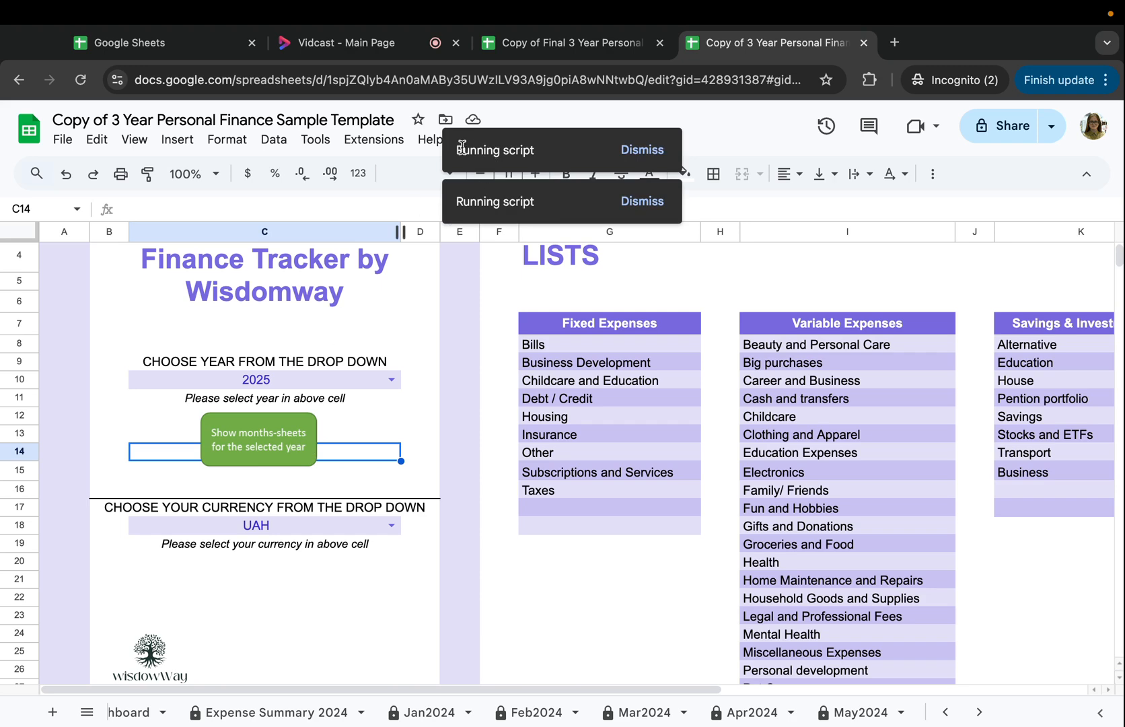
drag(463, 149, 542, 150)
click(521, 150)
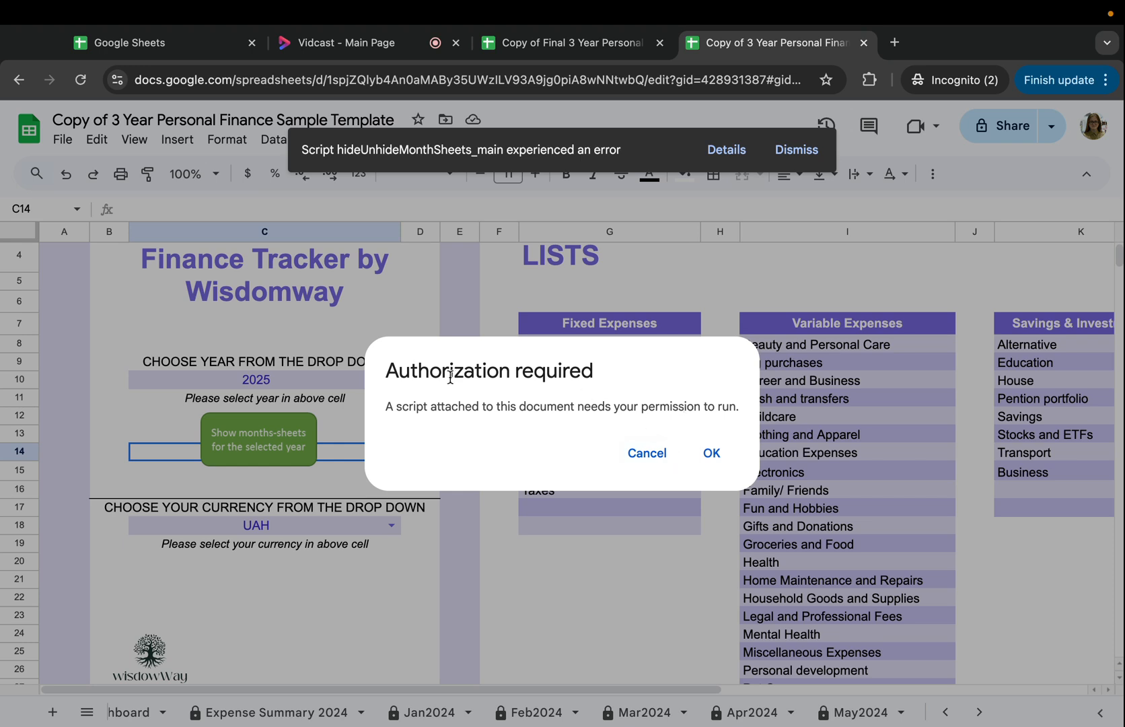
- Accept the script's authorization request and choose the owner's Google account to continue to the 3 Year Finance Tracker script
drag(442, 371, 603, 371)
click(603, 372)
click(729, 454)
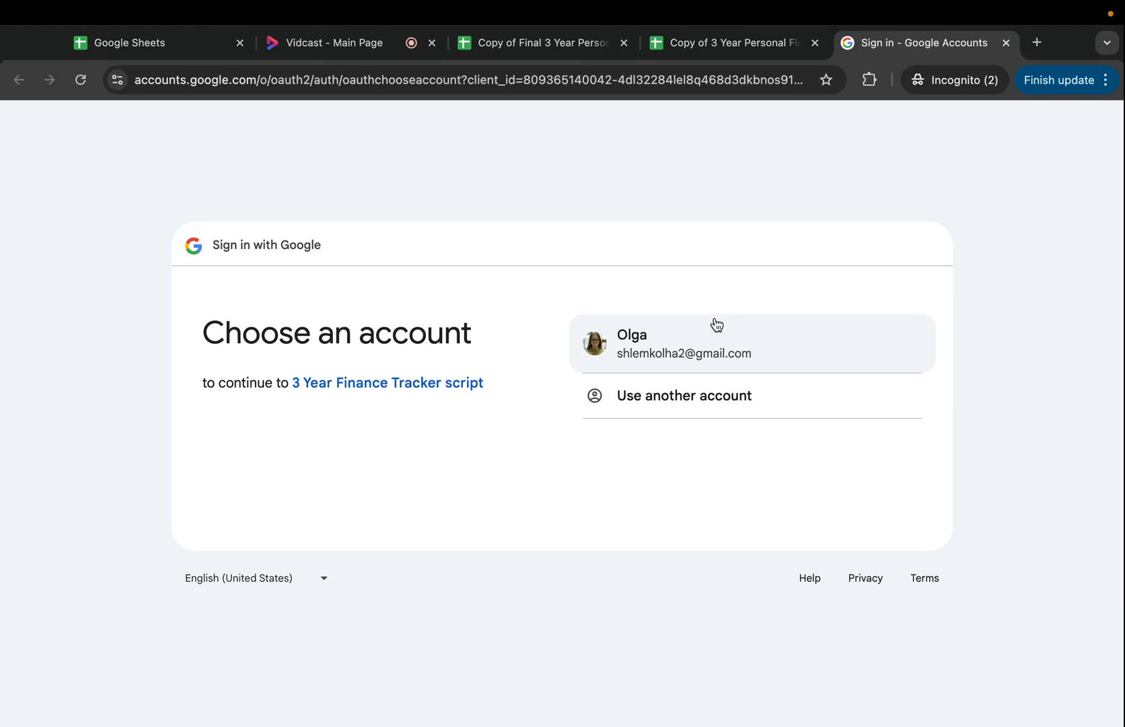
drag(221, 321, 437, 326)
click(440, 327)
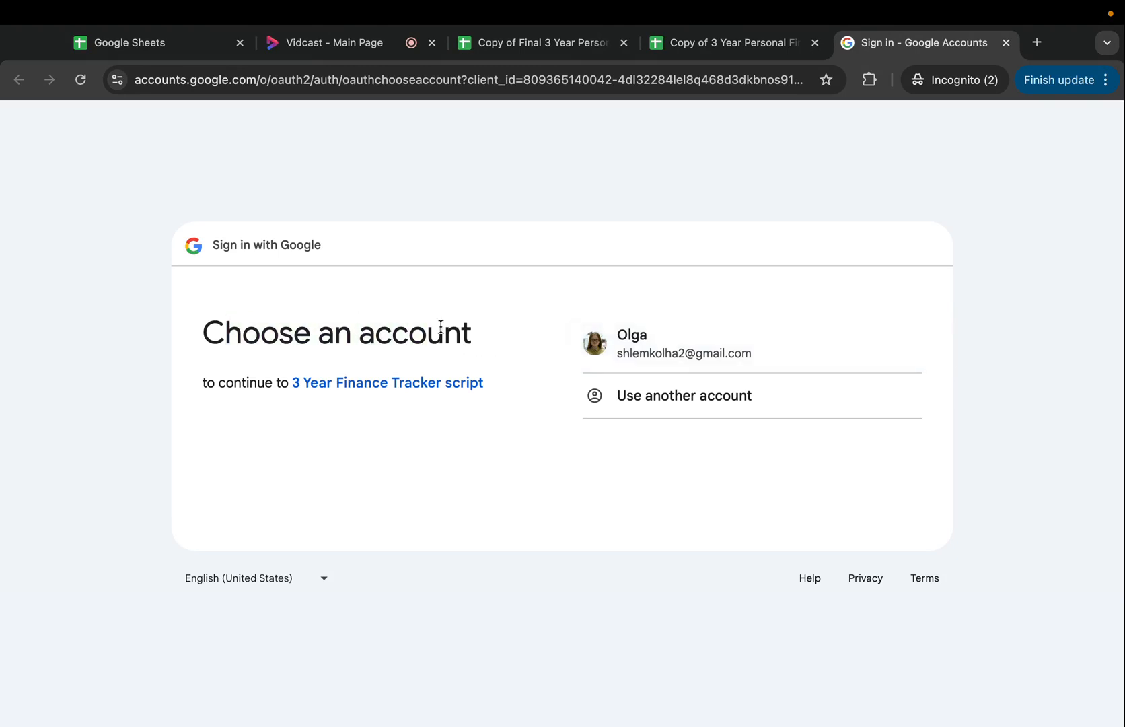
click(672, 345)
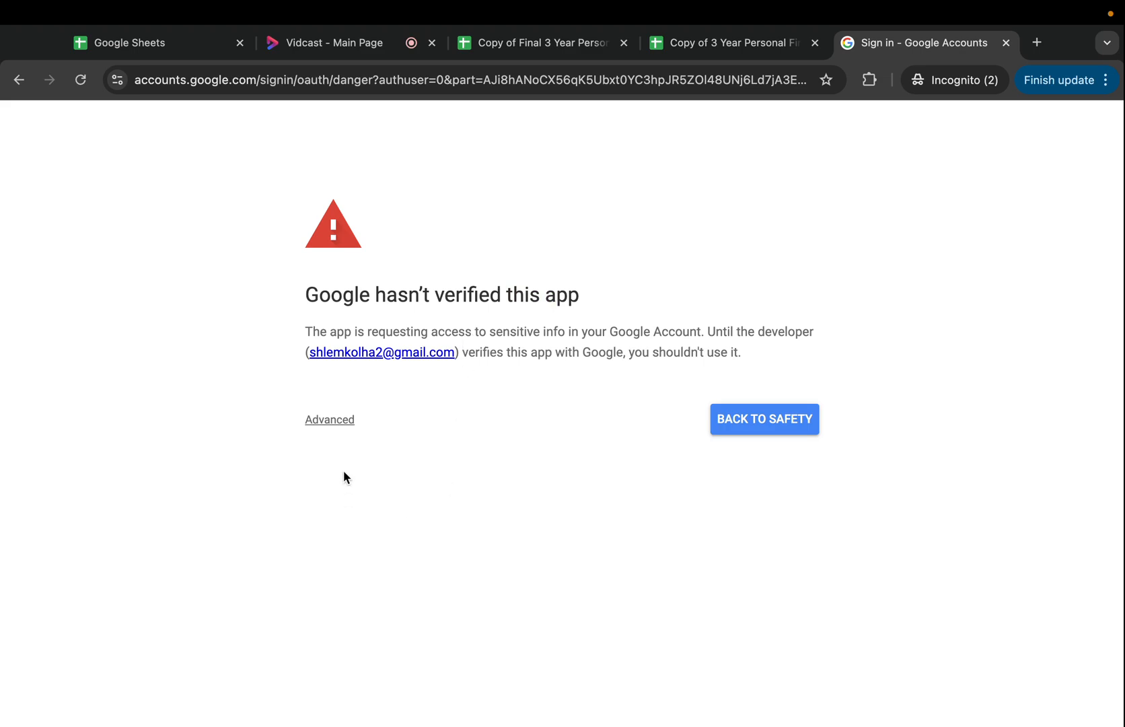
- Expand the advanced options on the unverified-app warning to reach the link to the 3 Year Finance Tracker script
click(344, 423)
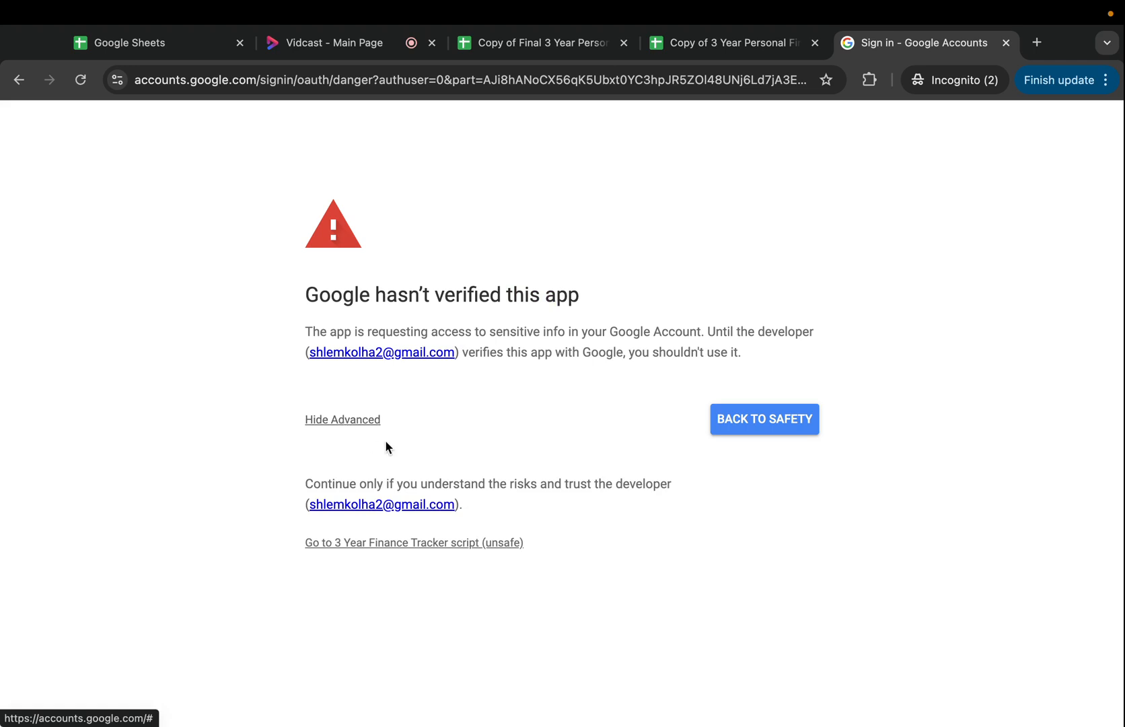
click(357, 422)
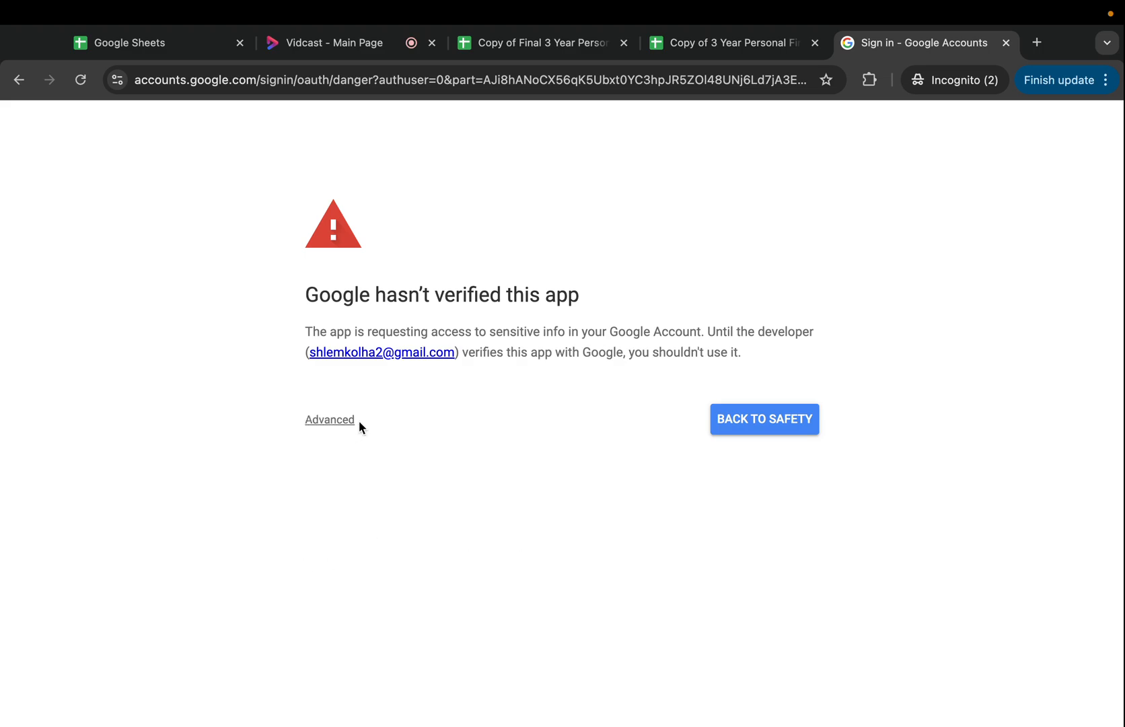
click(310, 422)
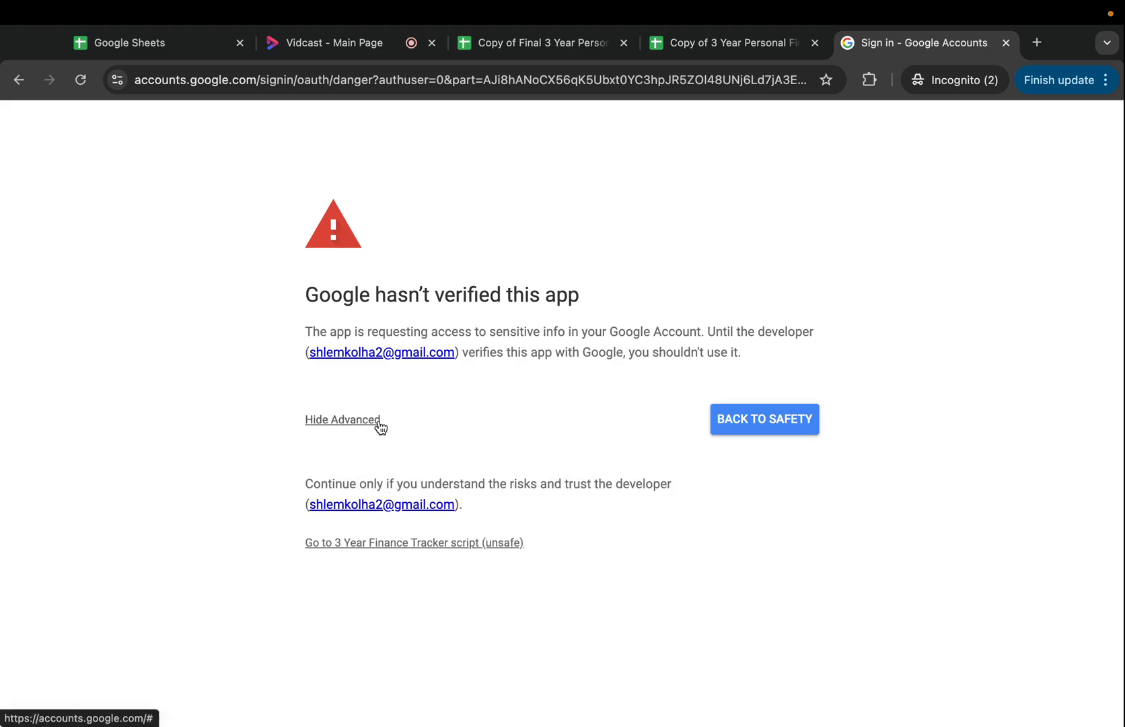
drag(309, 548, 569, 536)
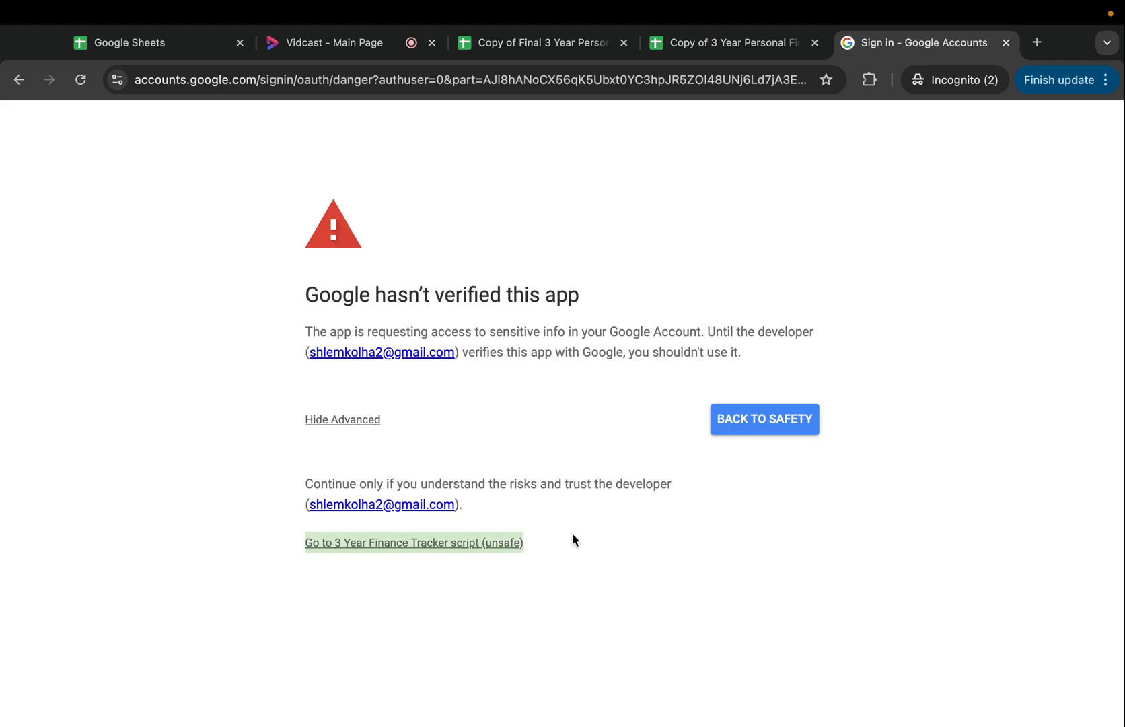
click(580, 565)
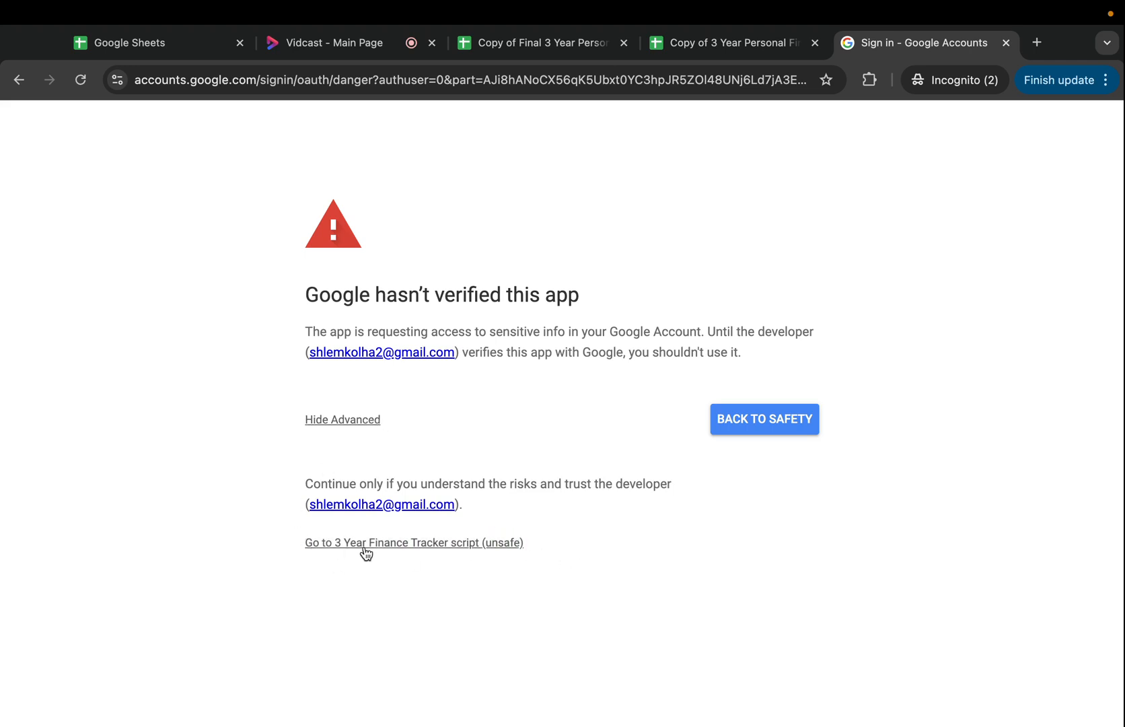
- Continue to the 3 Year Finance Tracker script and allow it to access the account's Google Sheets spreadsheets
click(476, 546)
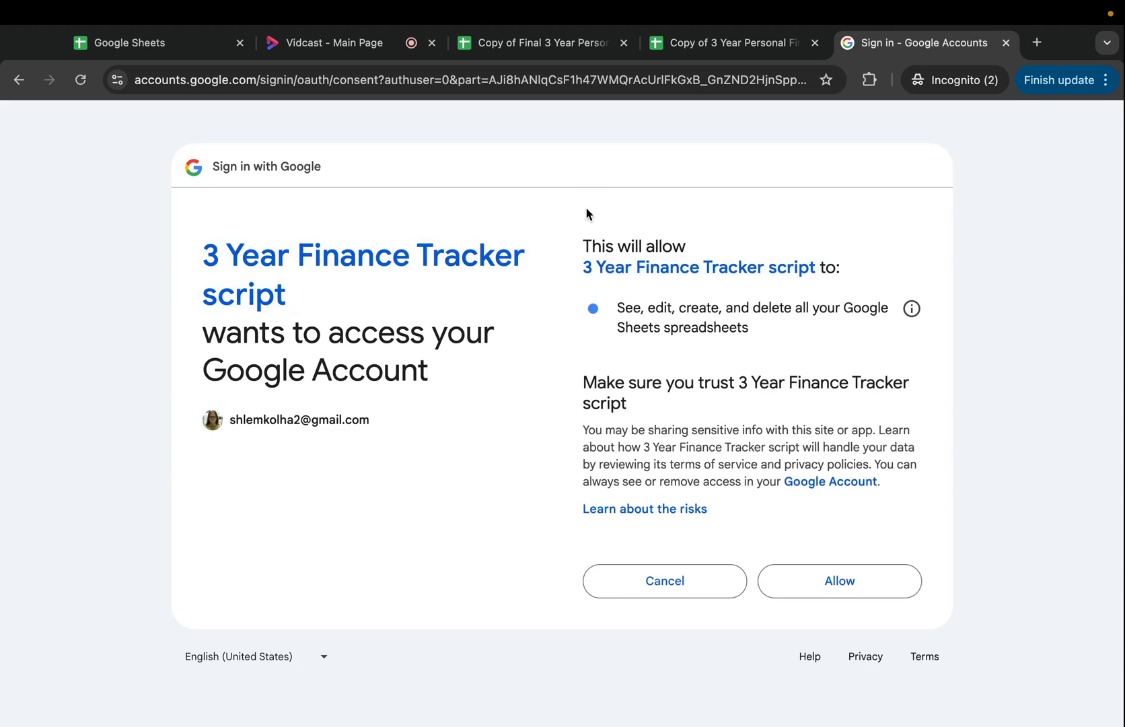
drag(583, 246, 655, 239)
click(652, 237)
click(865, 586)
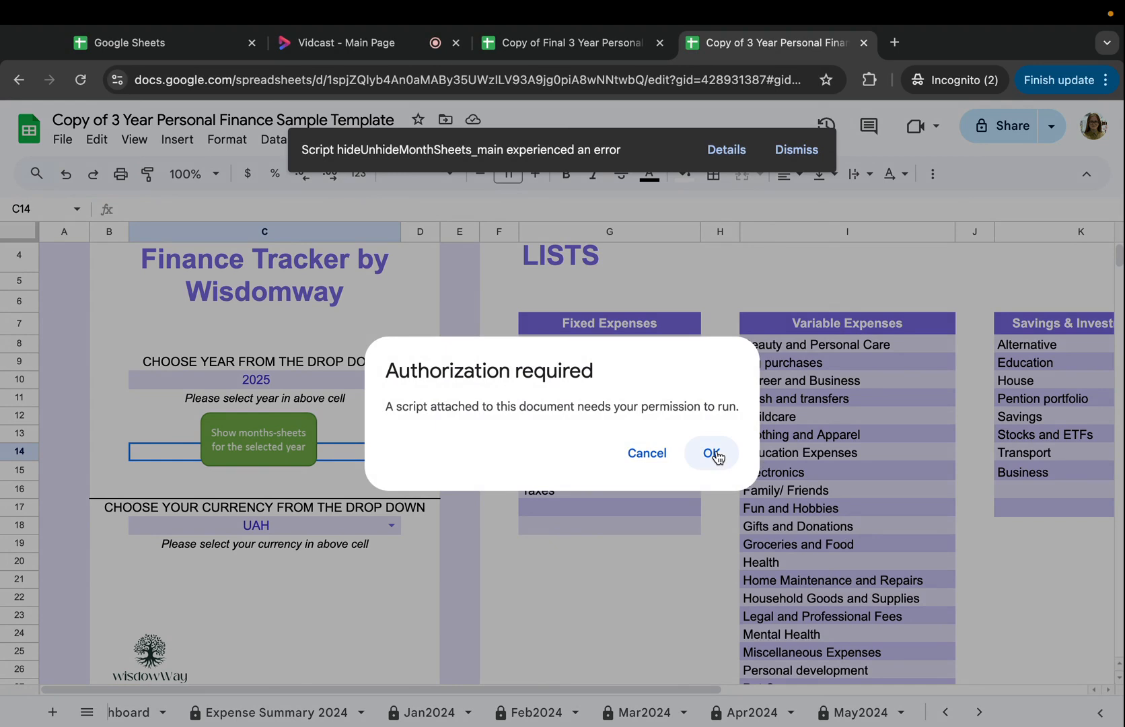
- Cancel the repeated authorization request in the sample template and dismiss the script error notice
click(649, 457)
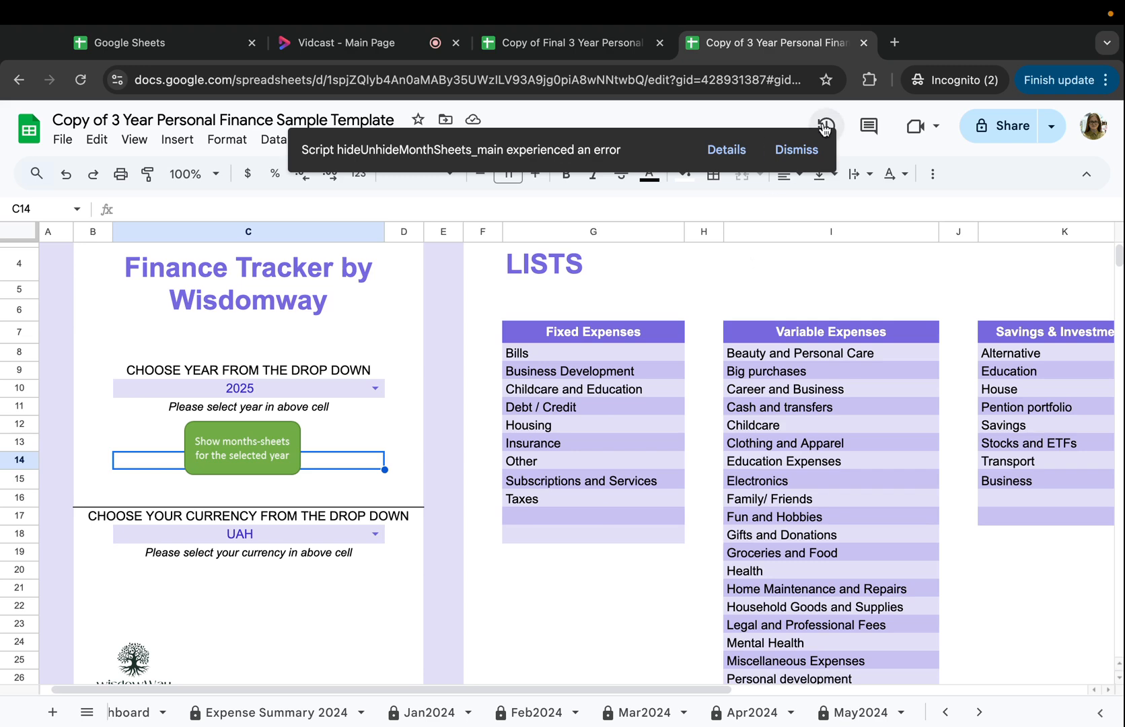
click(796, 149)
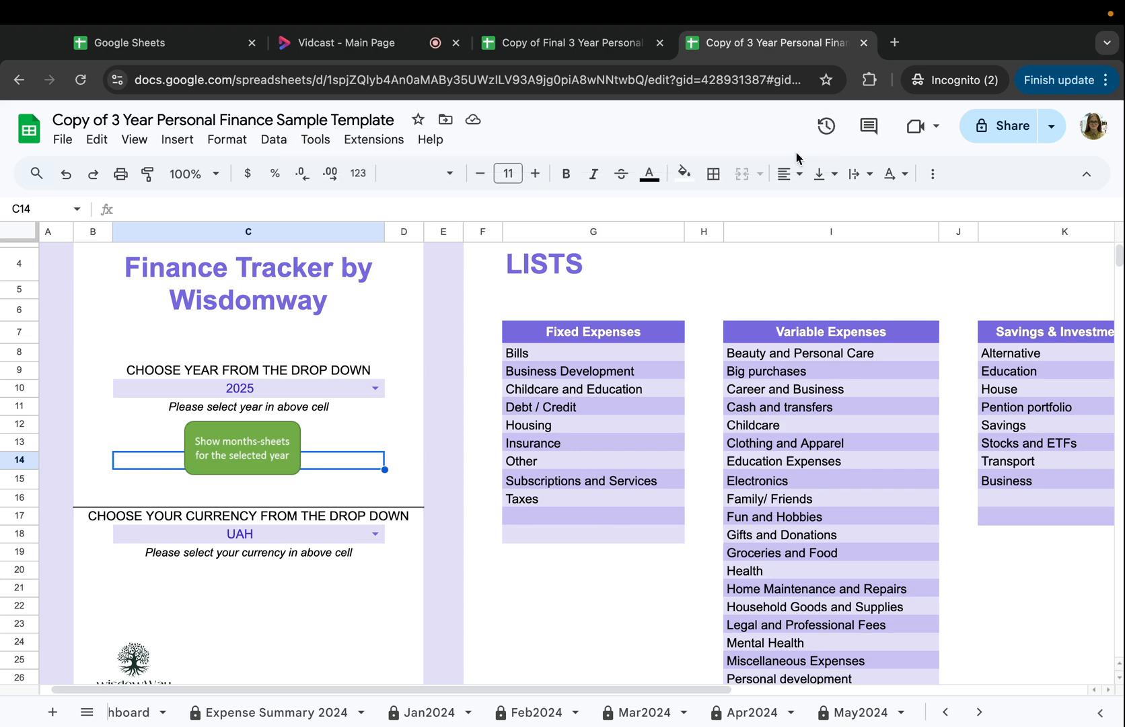
click(517, 43)
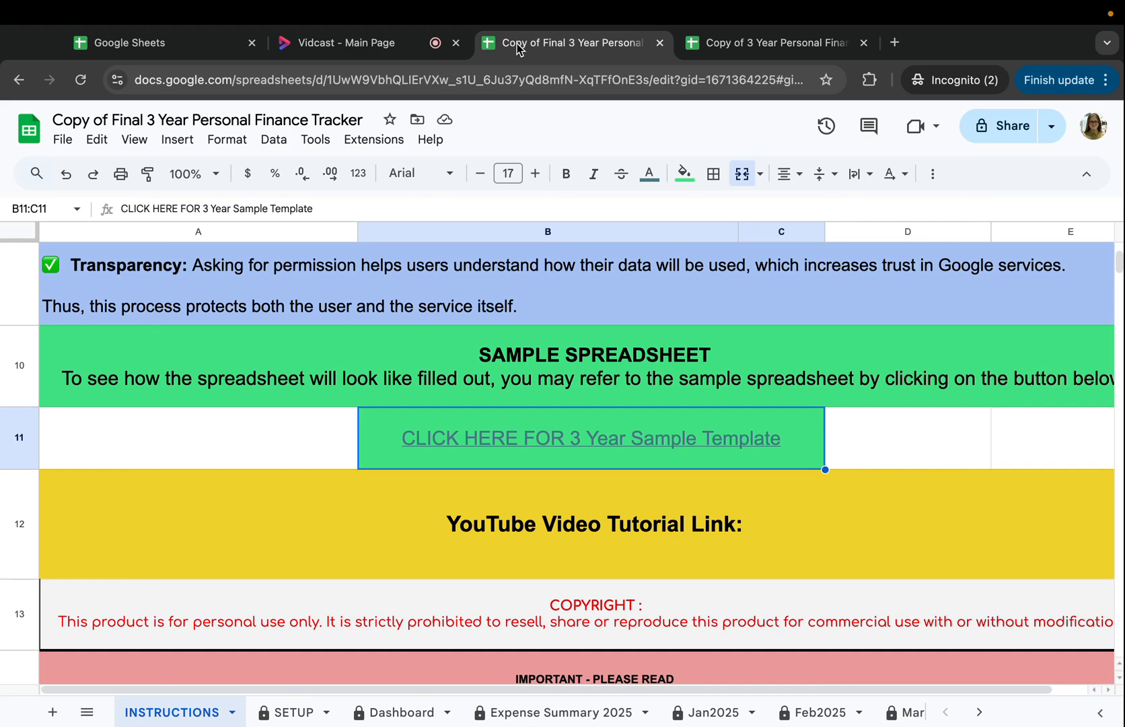
click(389, 53)
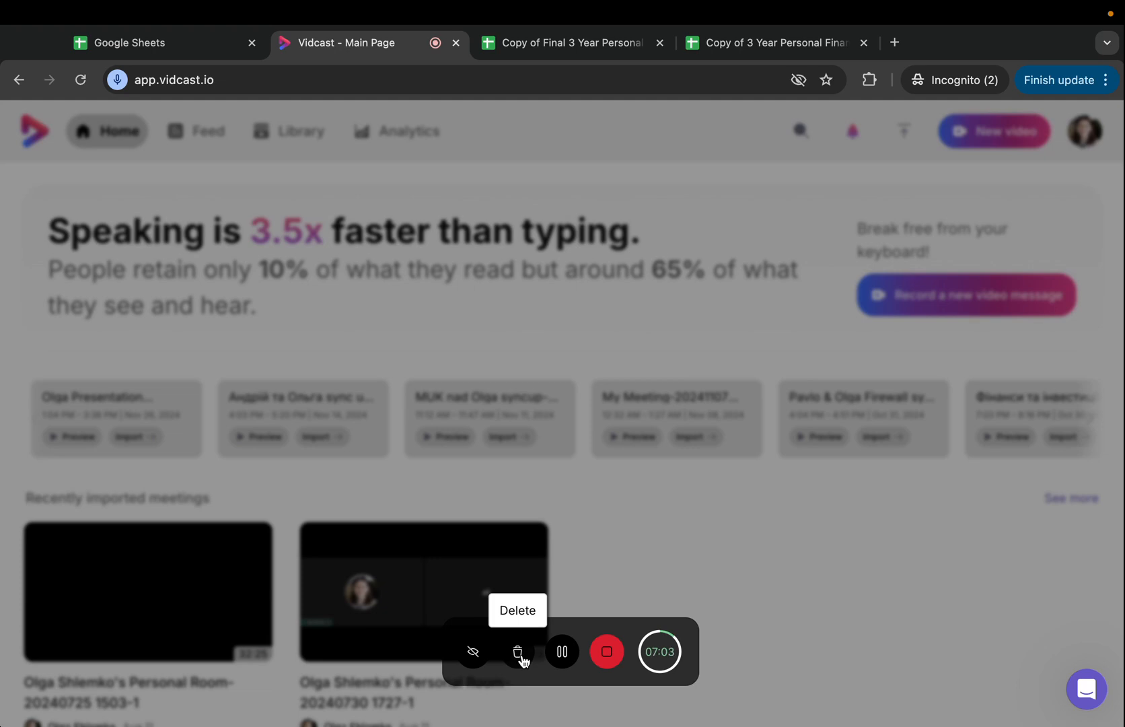
click(768, 46)
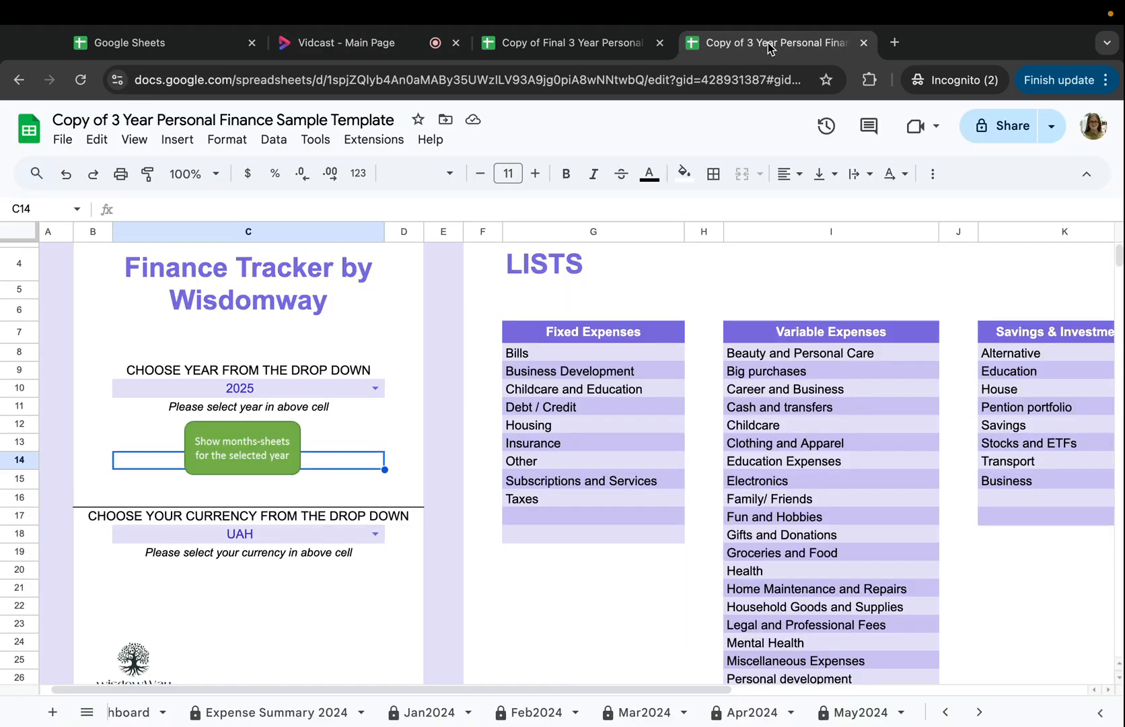
click(629, 44)
click(752, 48)
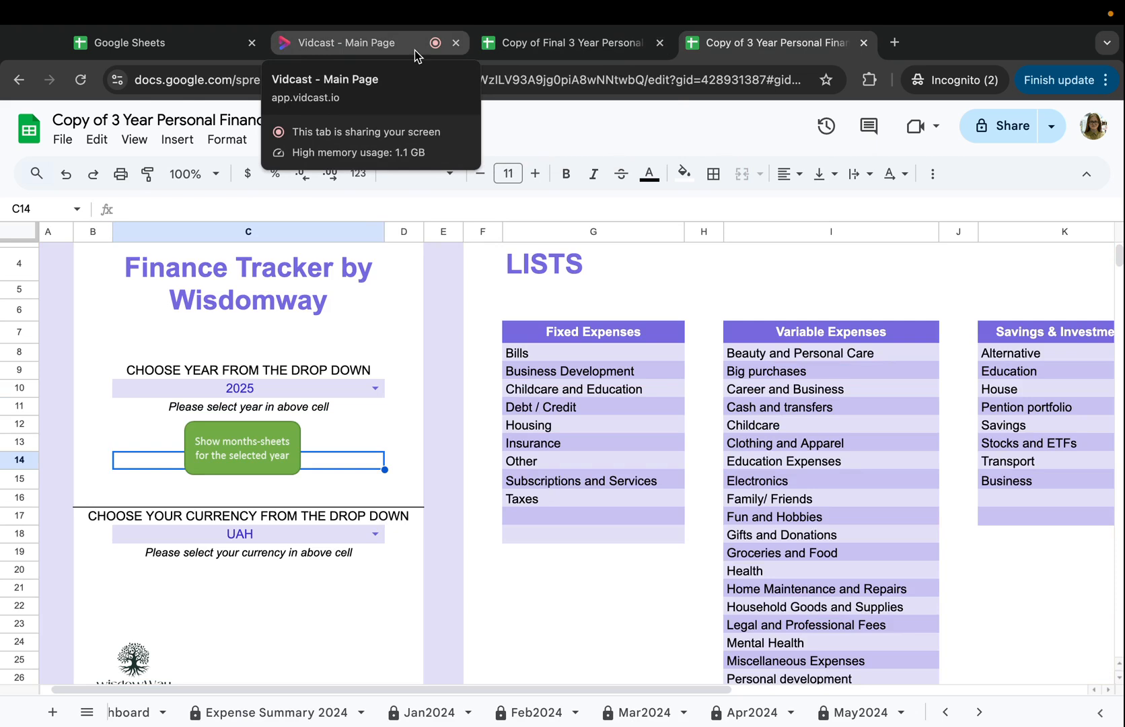
click(347, 424)
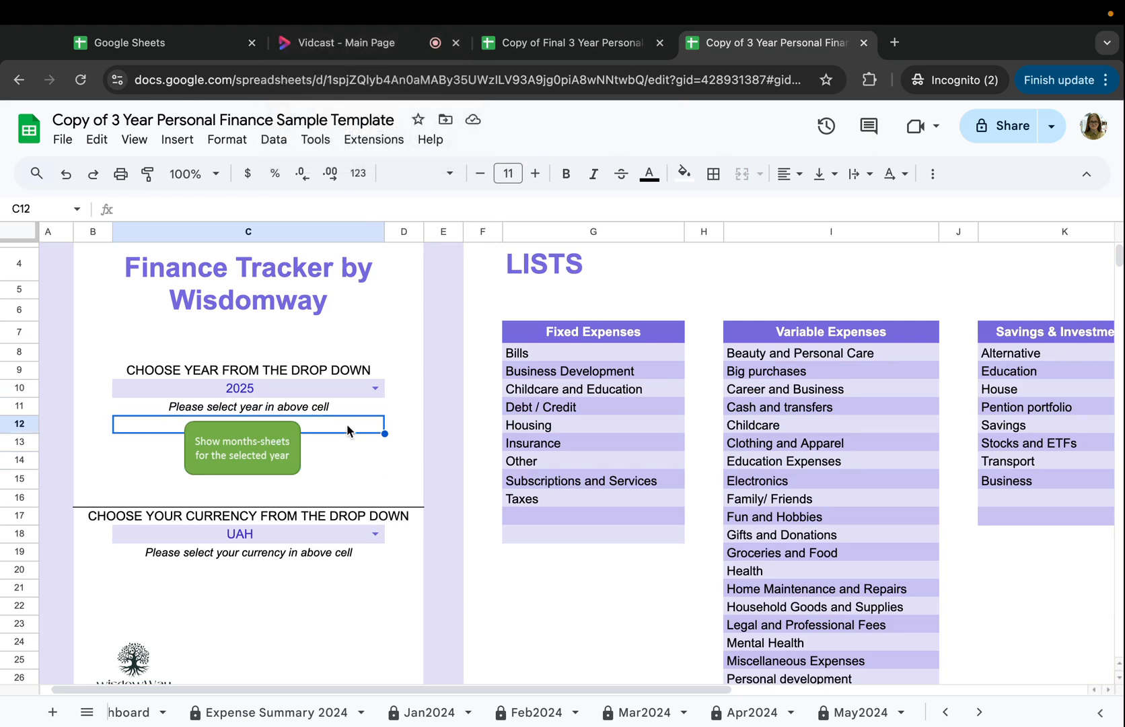
scroll(346, 424, up, 1)
scroll(347, 424, down, 2)
scroll(347, 424, right, 1)
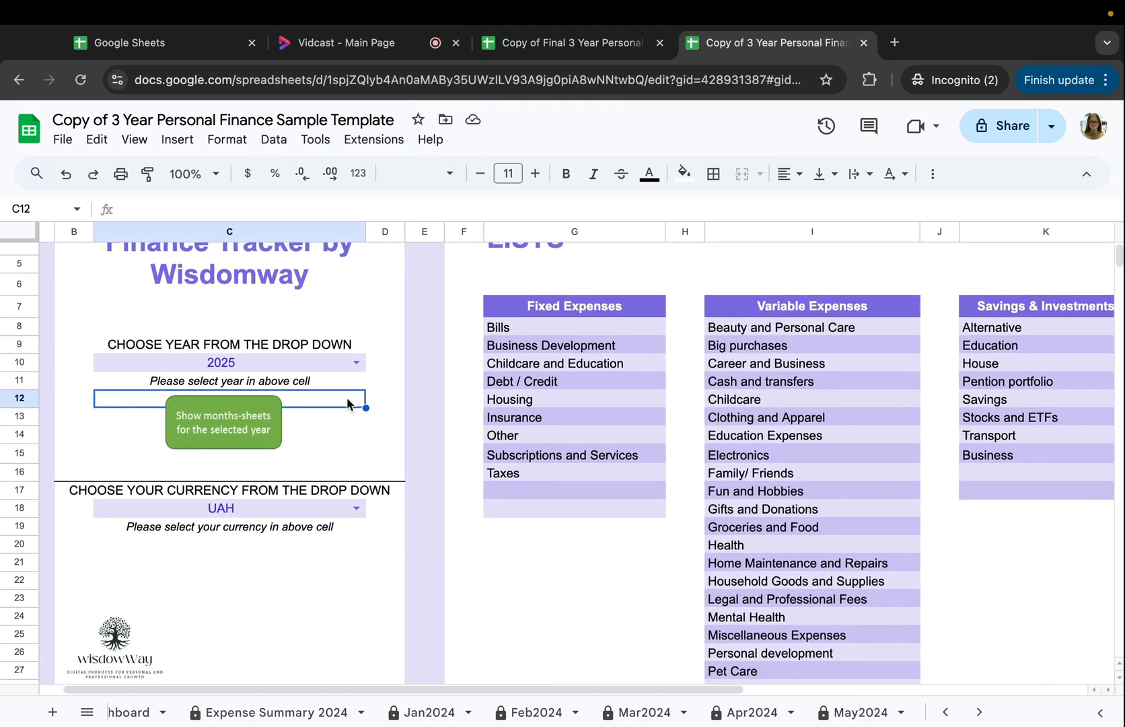
scroll(334, 434, up, 2)
scroll(334, 434, left, 1)
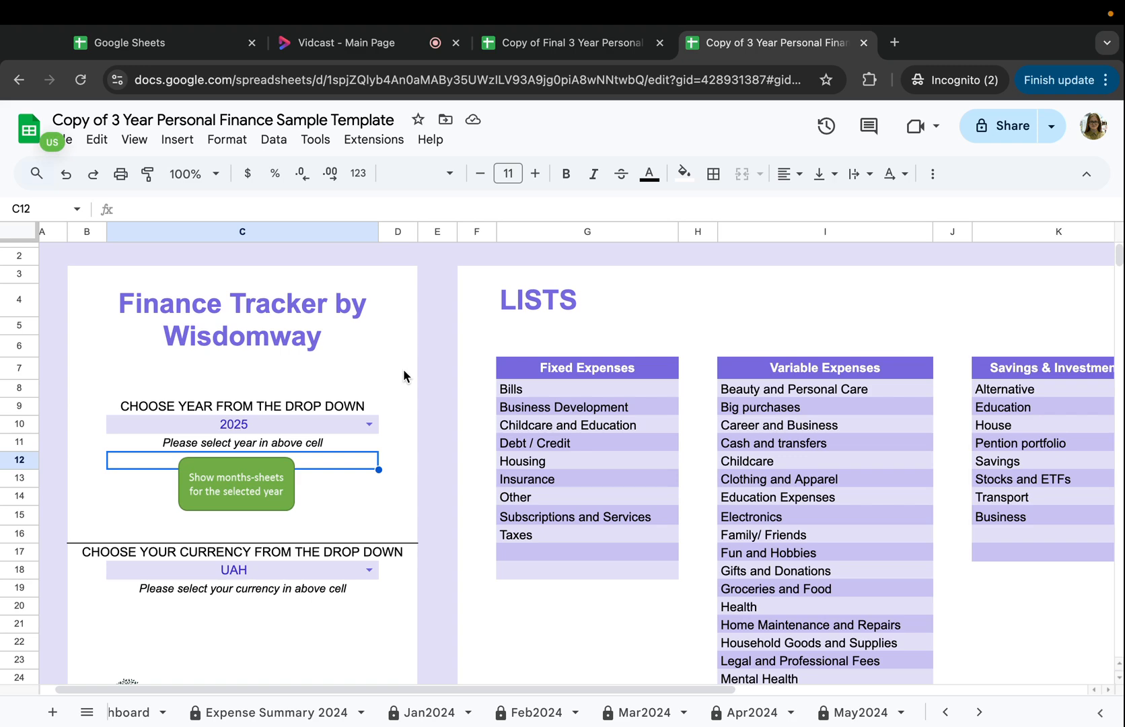
scroll(403, 370, down, 2)
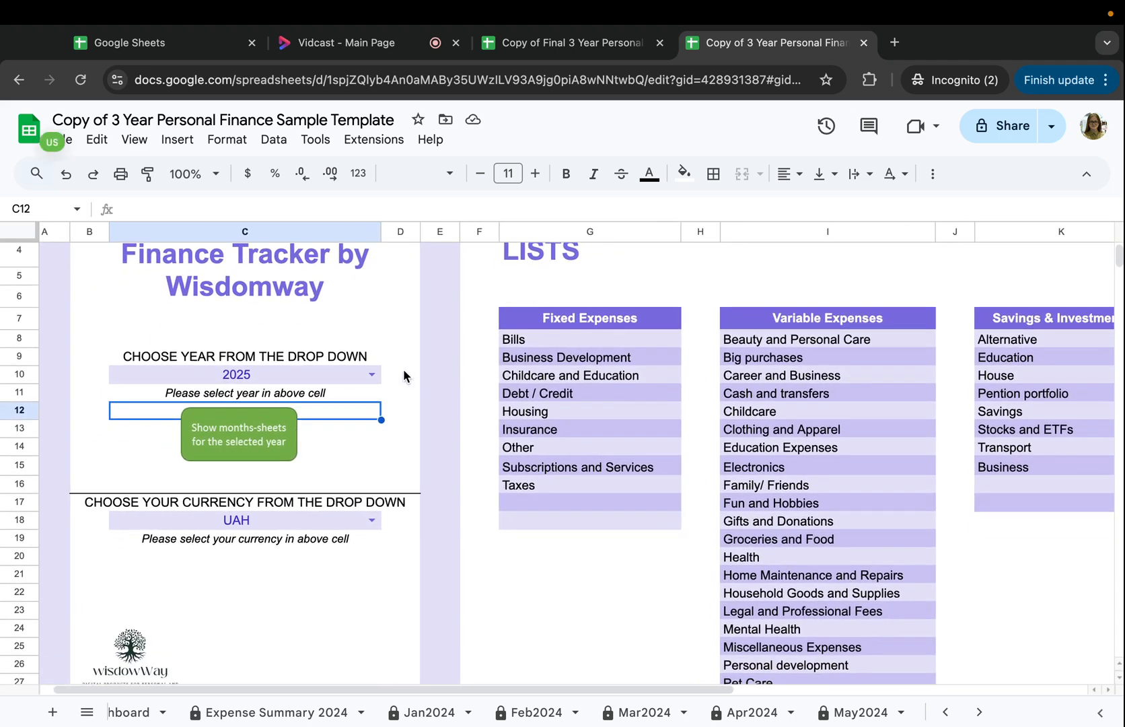
scroll(404, 375, up, 1)
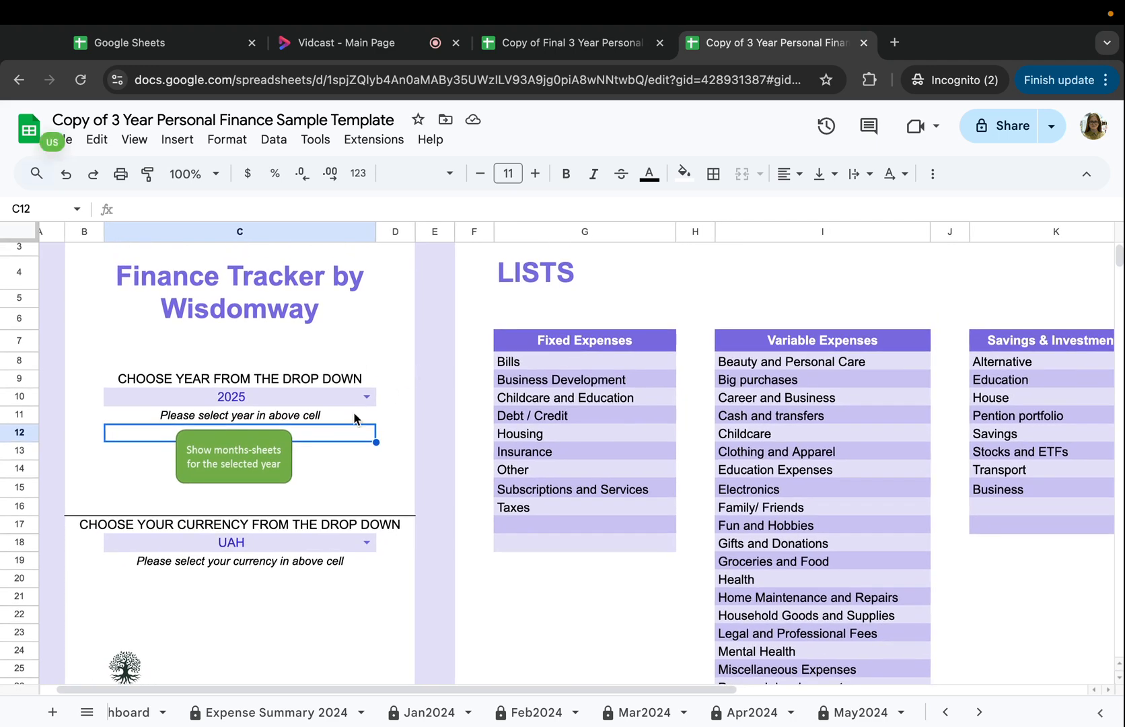
scroll(355, 414, up, 1)
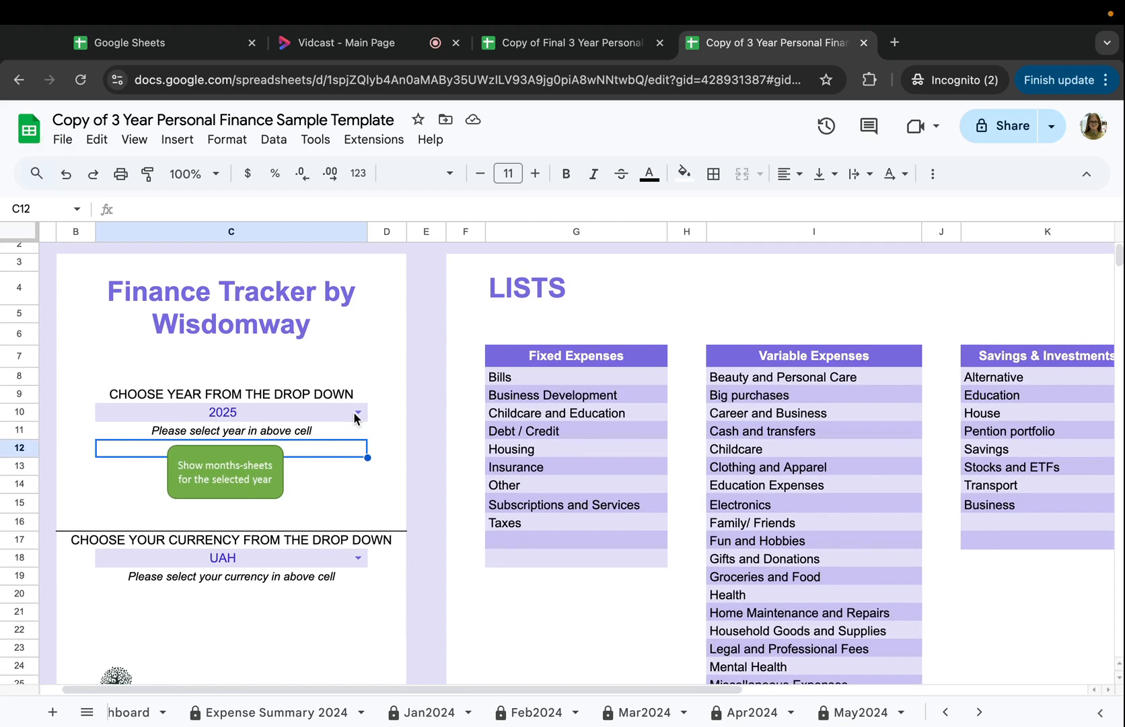
click(395, 378)
scroll(401, 384, left, 1)
scroll(400, 384, right, 2)
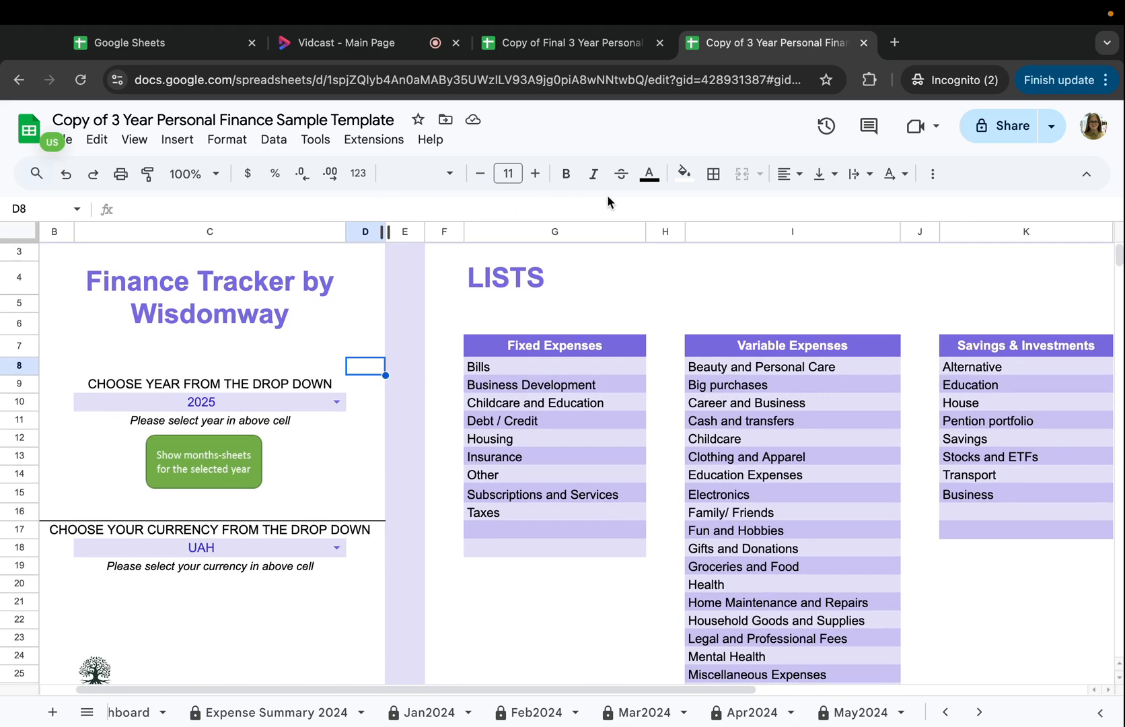
scroll(456, 419, left, 3)
scroll(456, 419, down, 1)
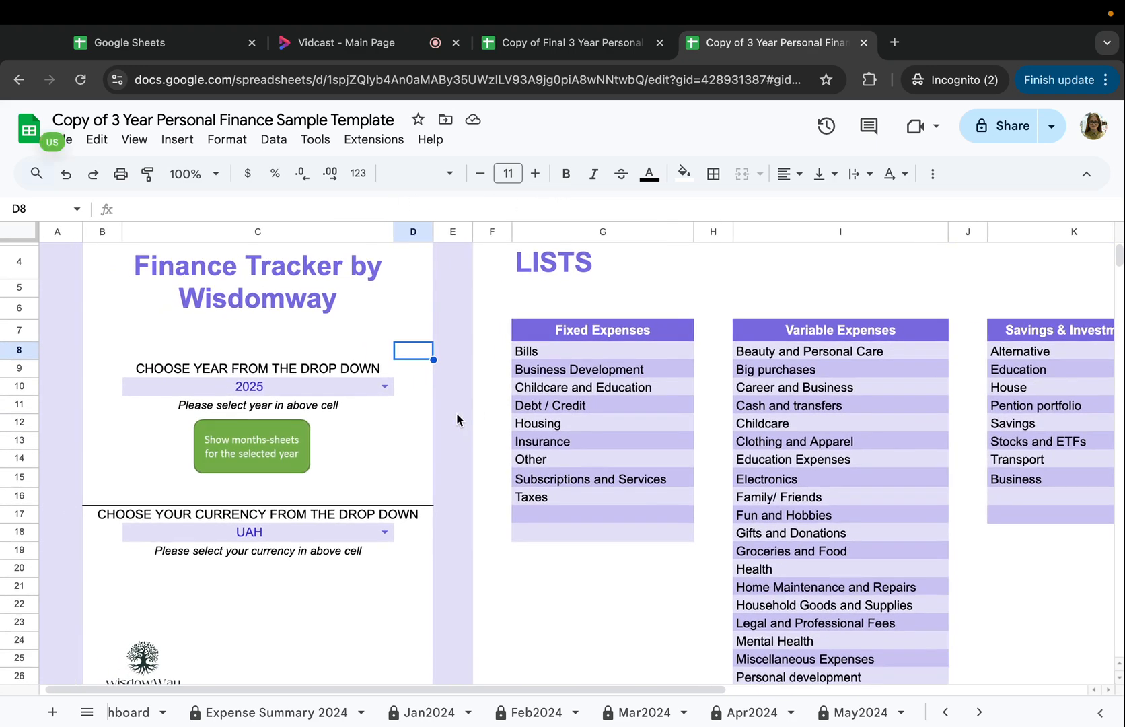
click(431, 422)
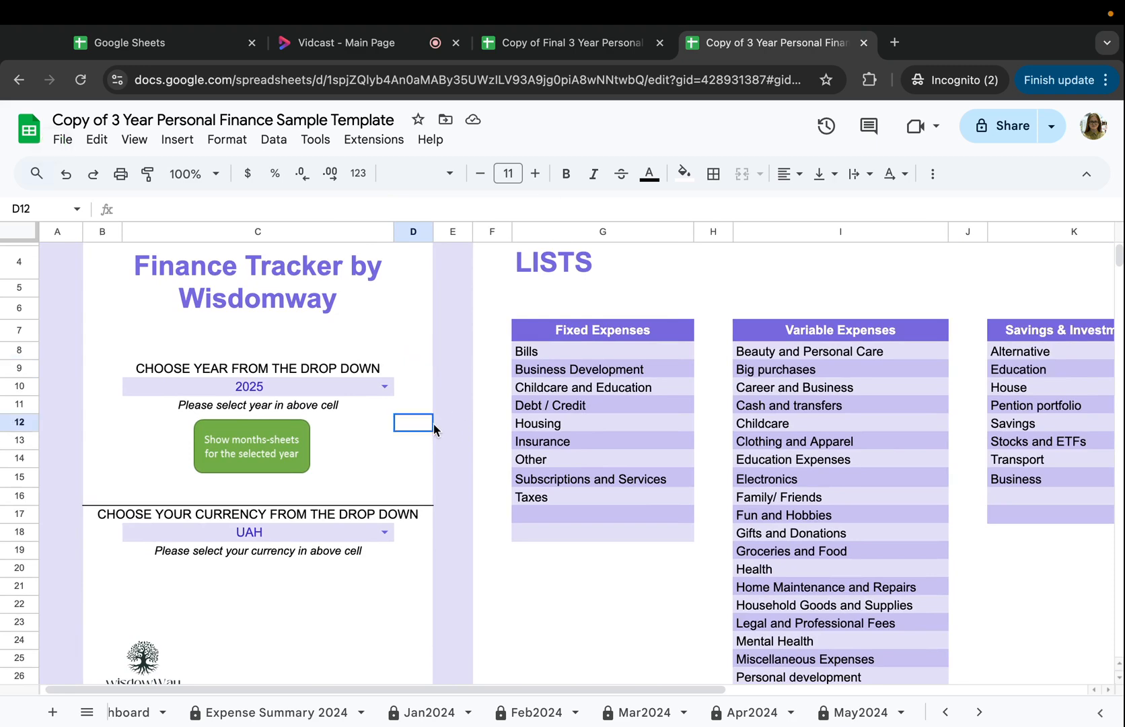
click(381, 386)
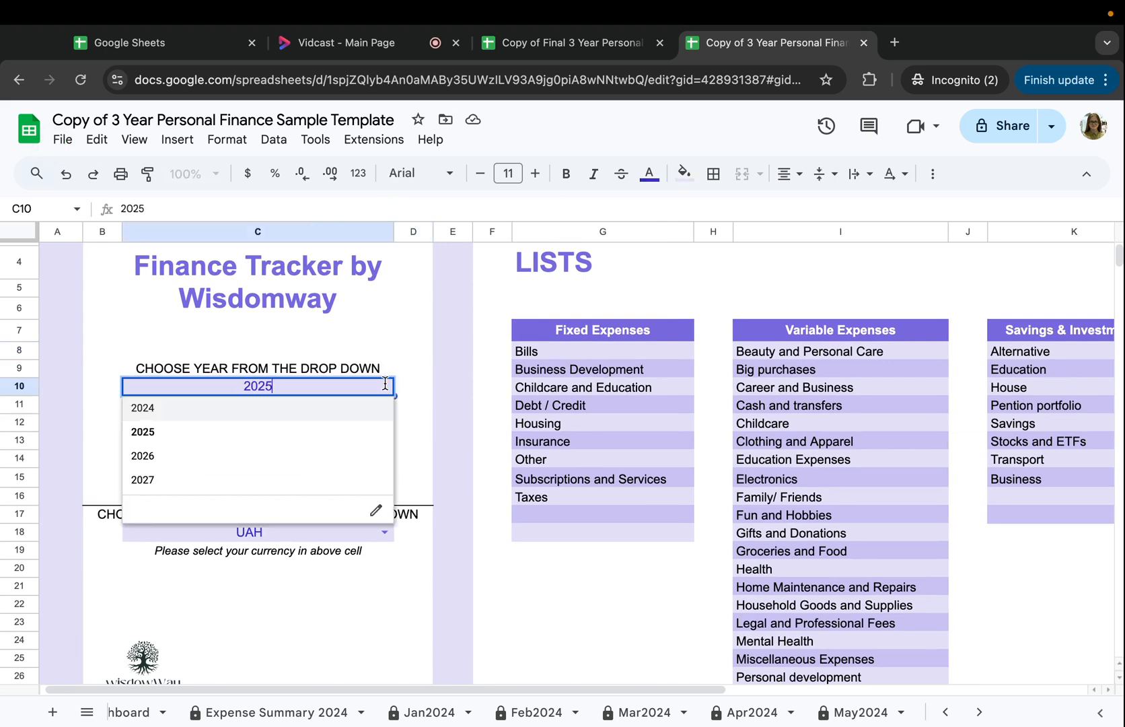
click(456, 382)
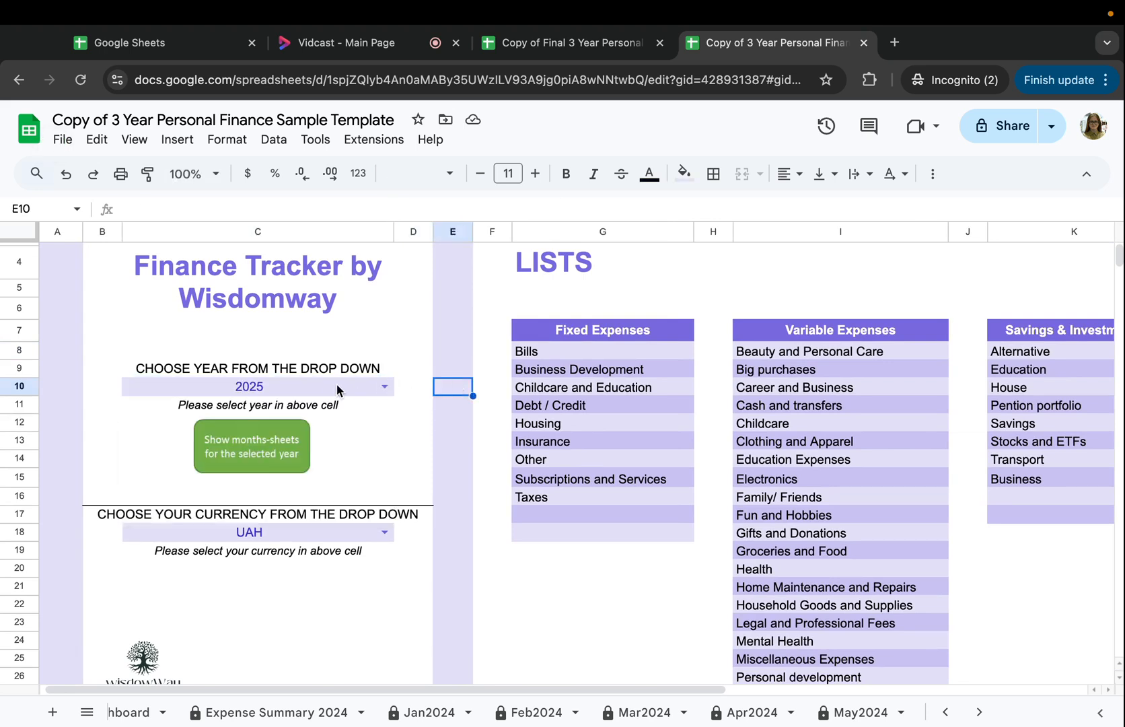
- Run the SETUP sheet's month-sheets script for 2025 and accept its authorization request with the owner's Google account
click(261, 449)
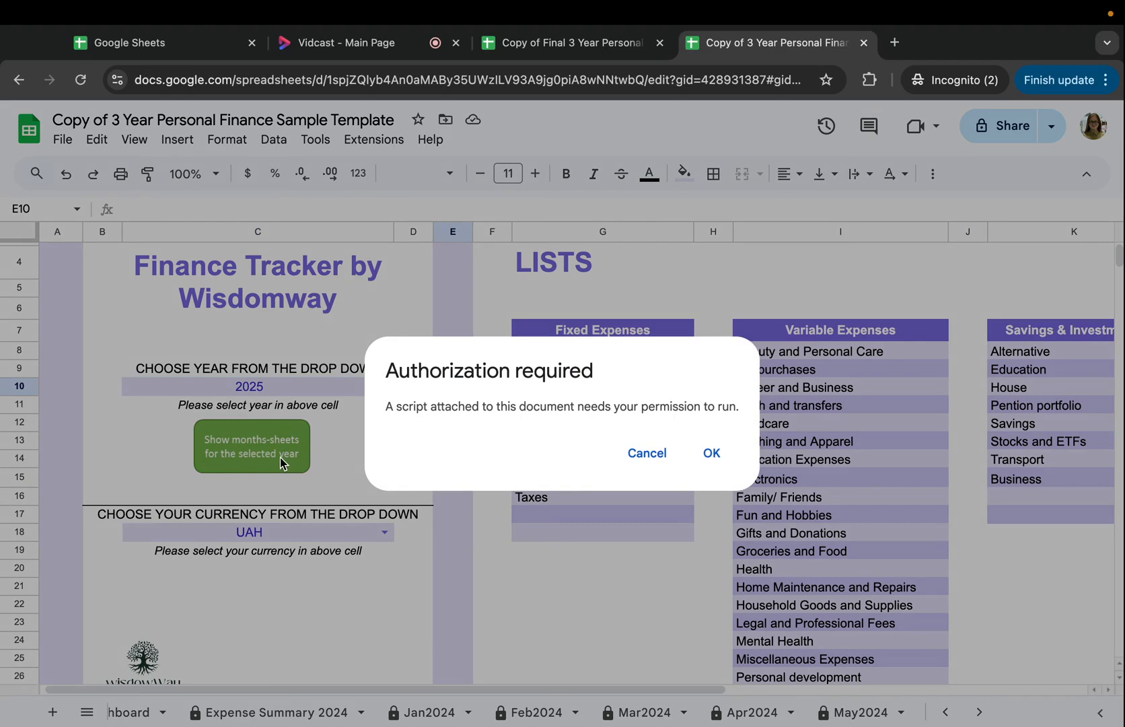
click(718, 453)
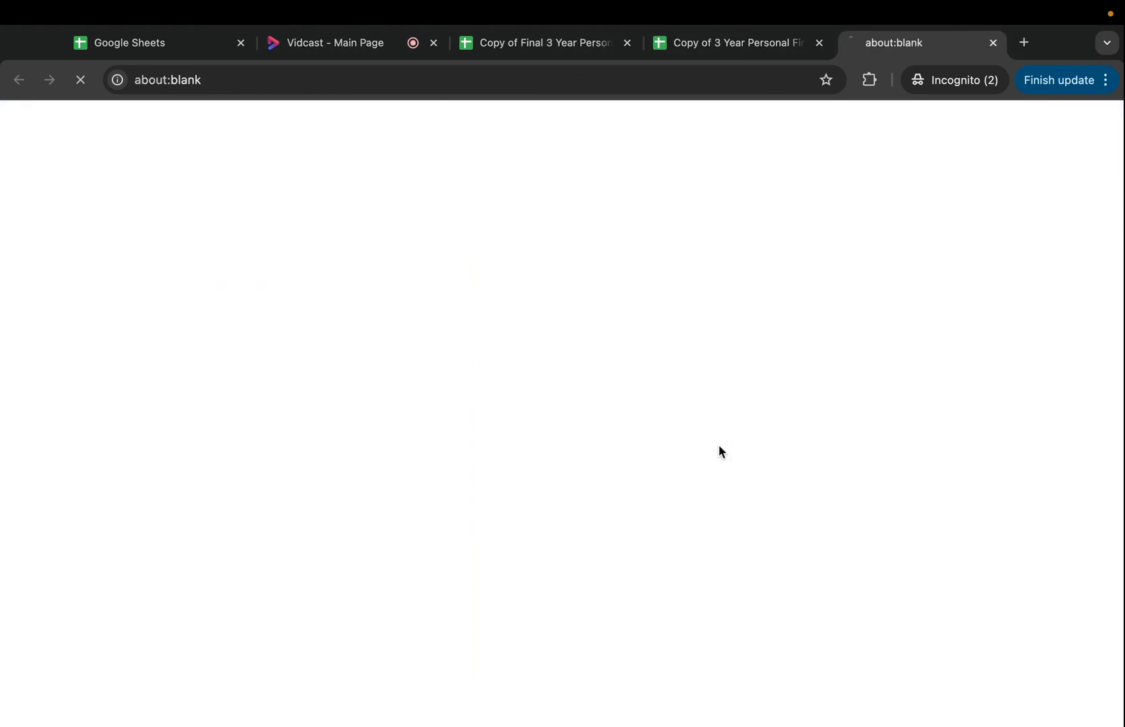
click(805, 338)
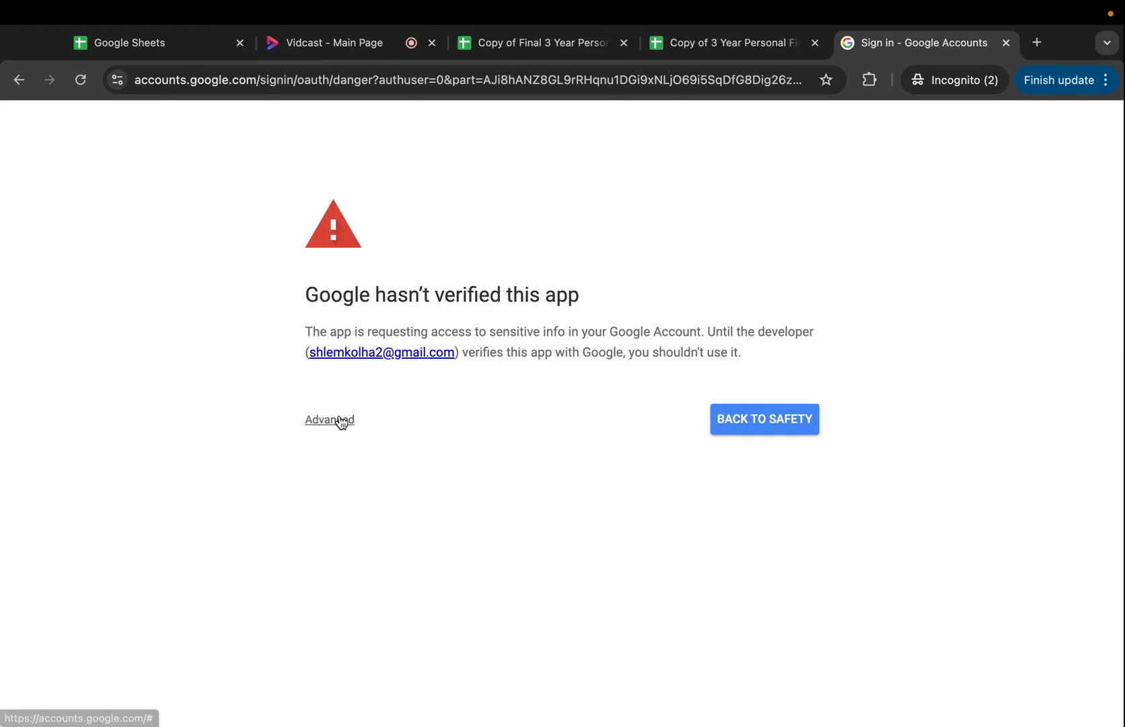
- Proceed past the unverified-app warning to the 3 Year Finance Tracker script and allow it access to Google Sheets spreadsheets
click(339, 420)
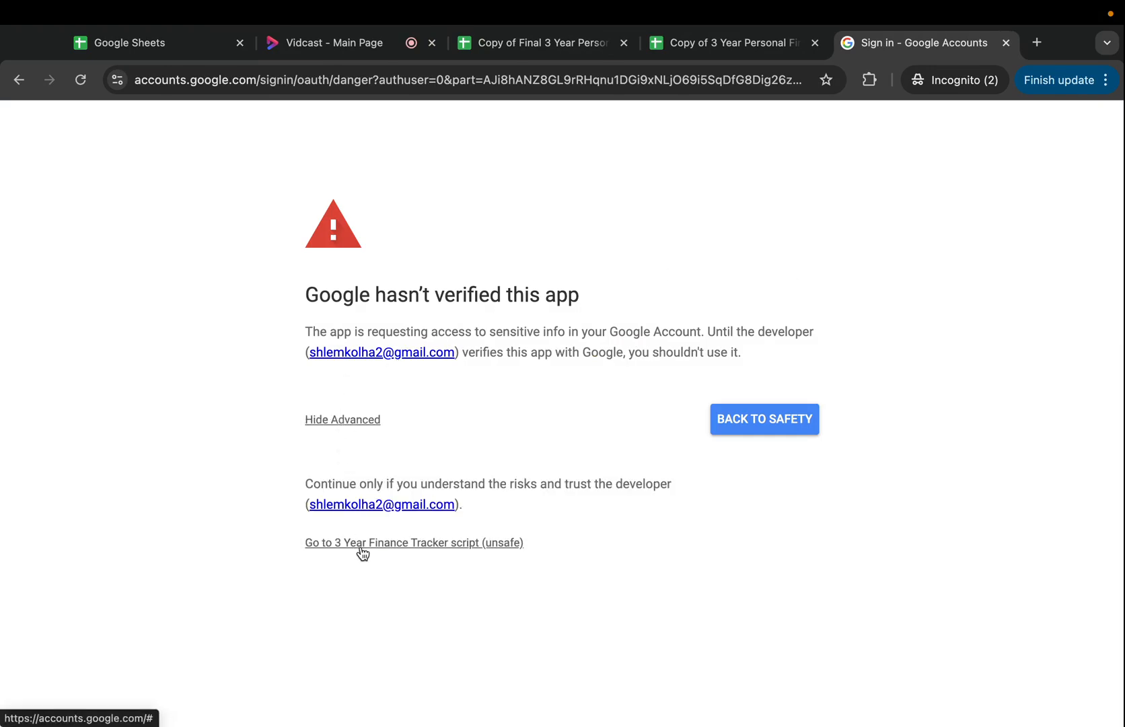
drag(362, 548, 246, 606)
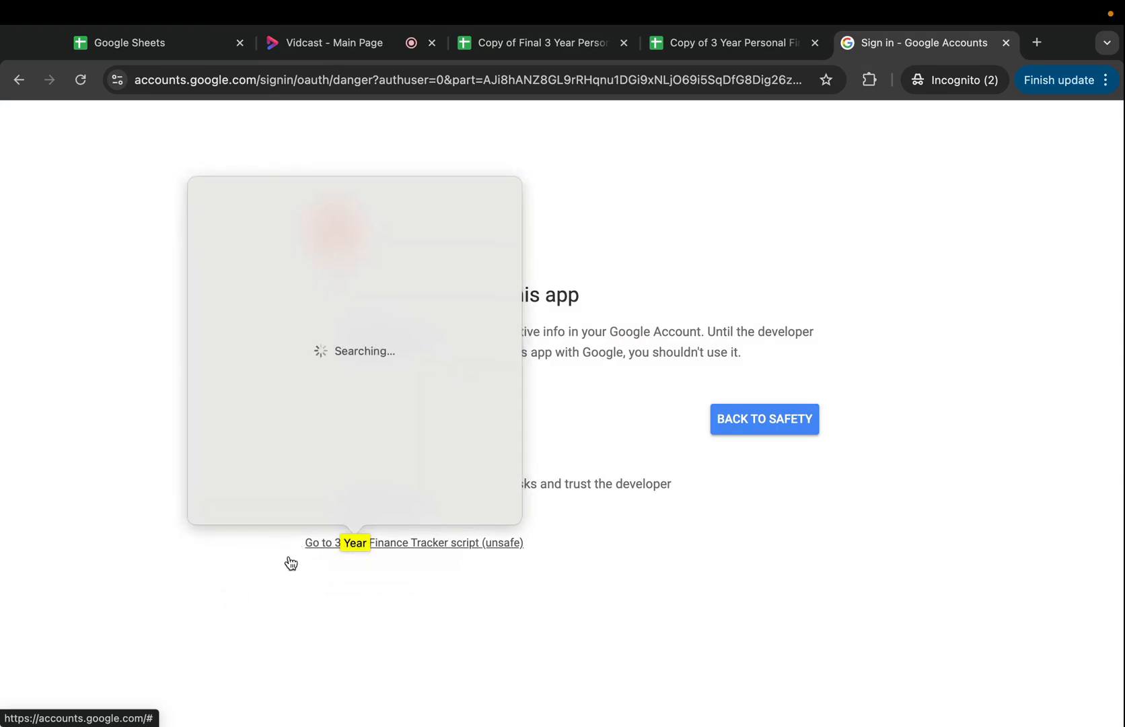
click(294, 553)
drag(275, 549, 555, 541)
click(513, 549)
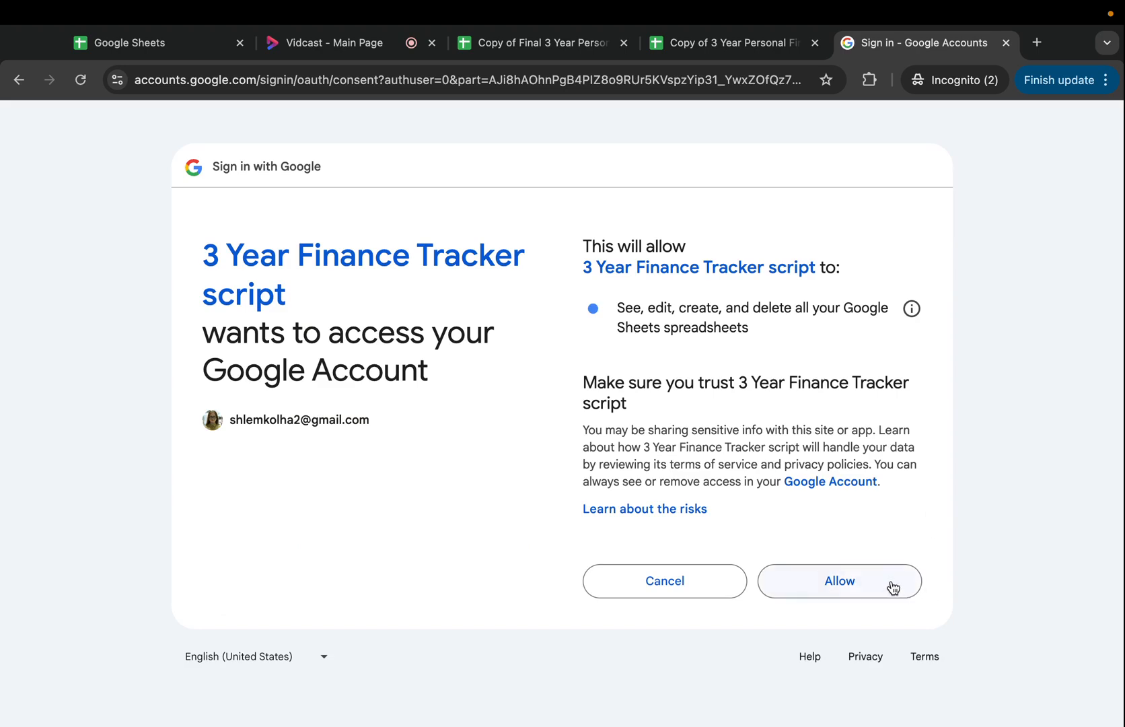
click(888, 584)
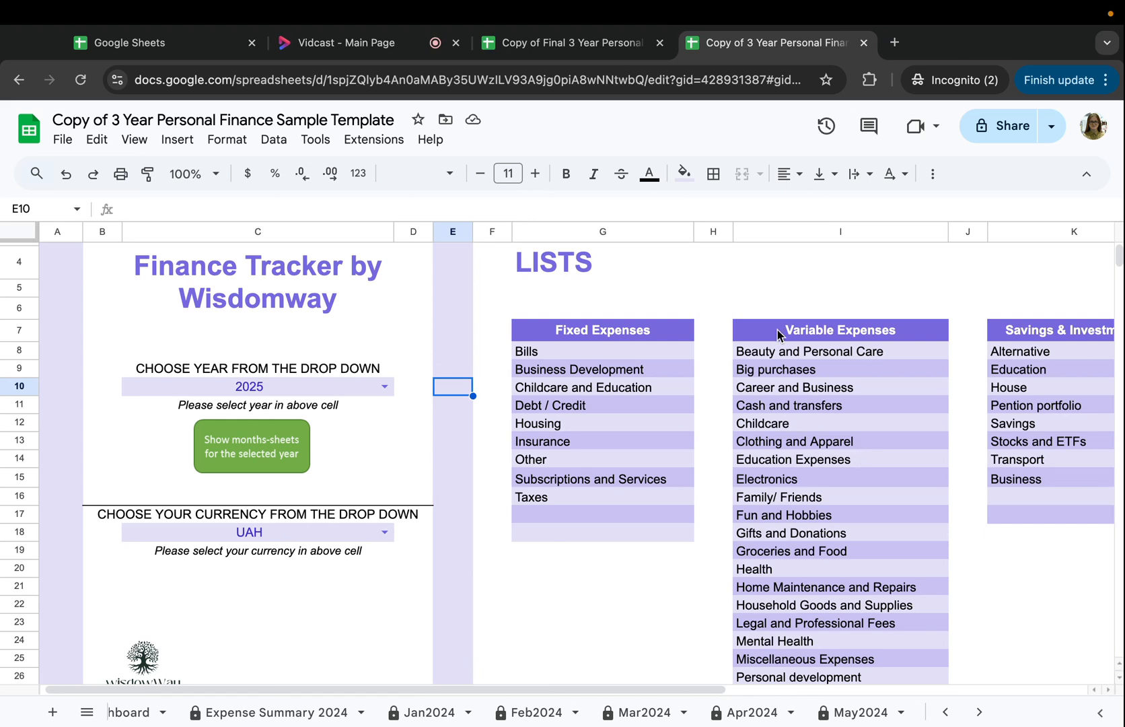
- Run the authorized script from the SETUP sheet to show the month sheets for 2025
scroll(583, 410, right, 1)
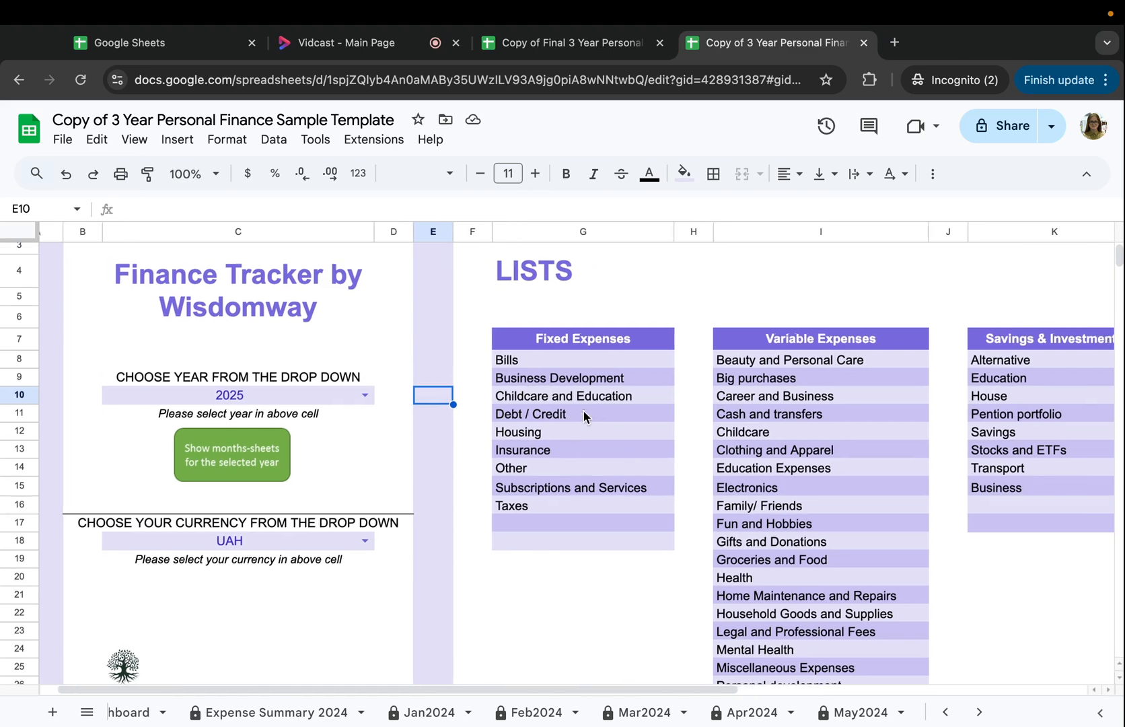
scroll(583, 410, left, 1)
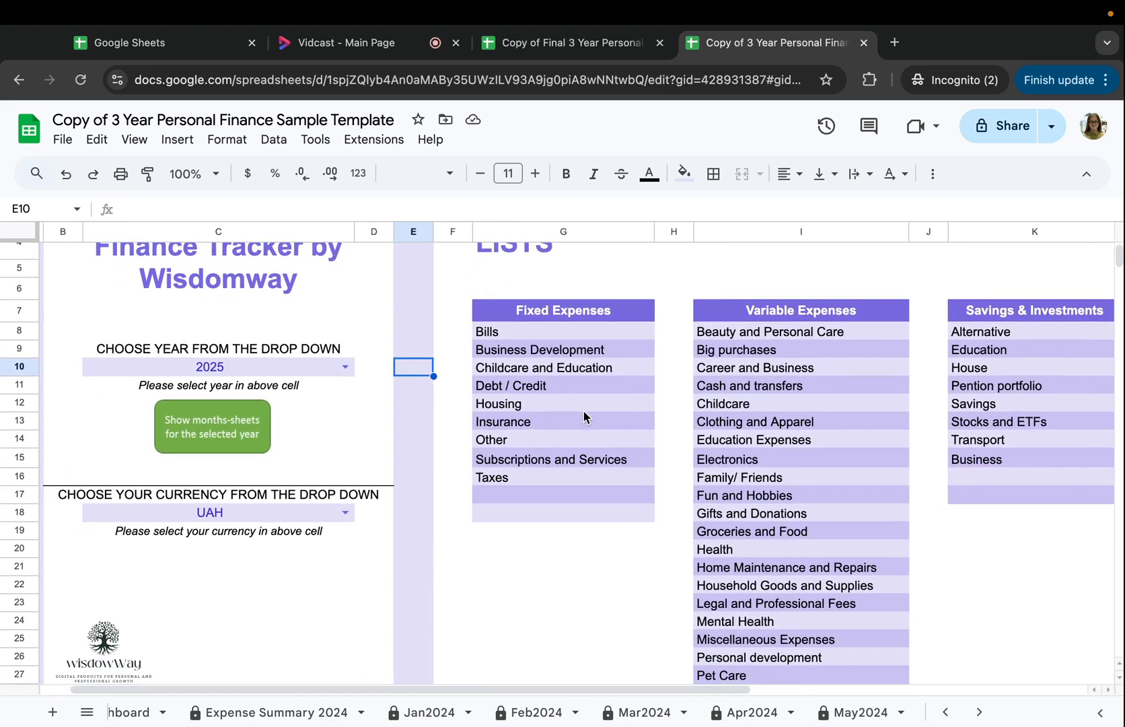
scroll(583, 410, up, 1)
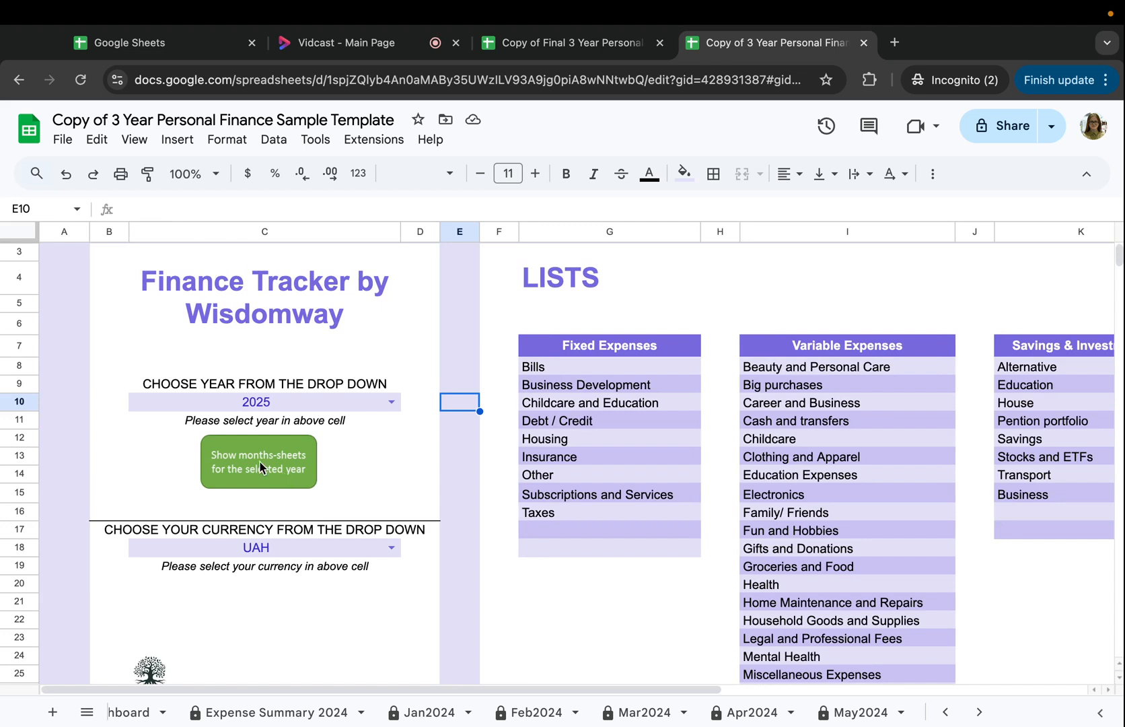
click(260, 462)
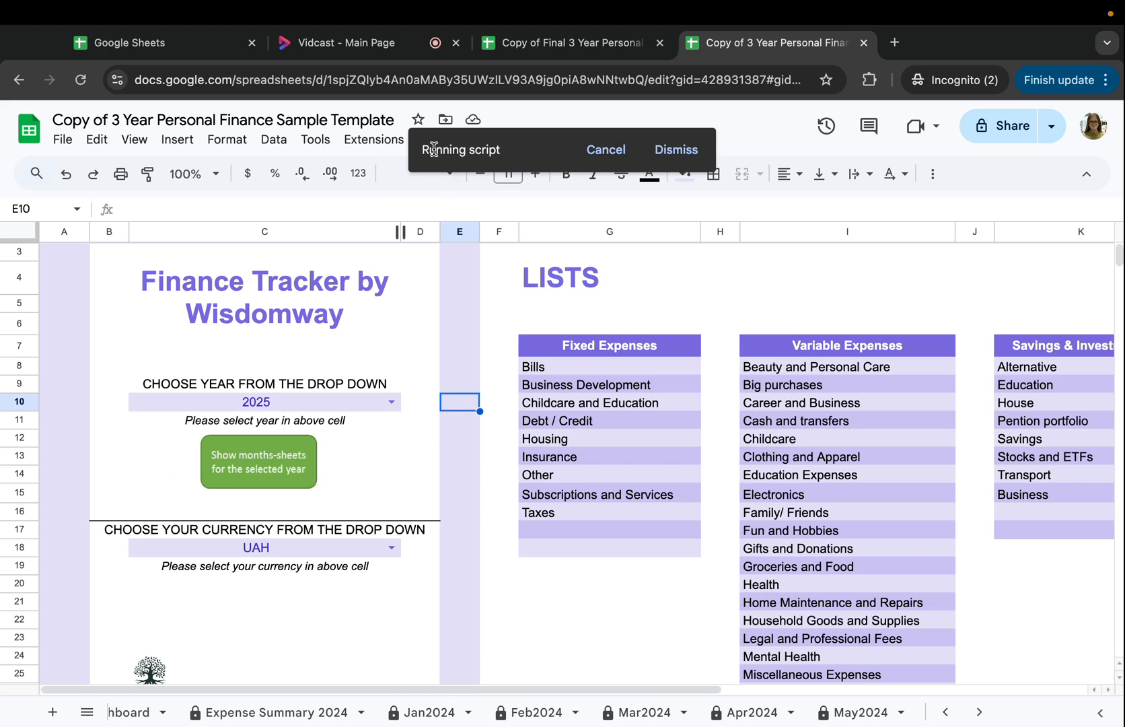
drag(436, 148, 484, 146)
click(485, 146)
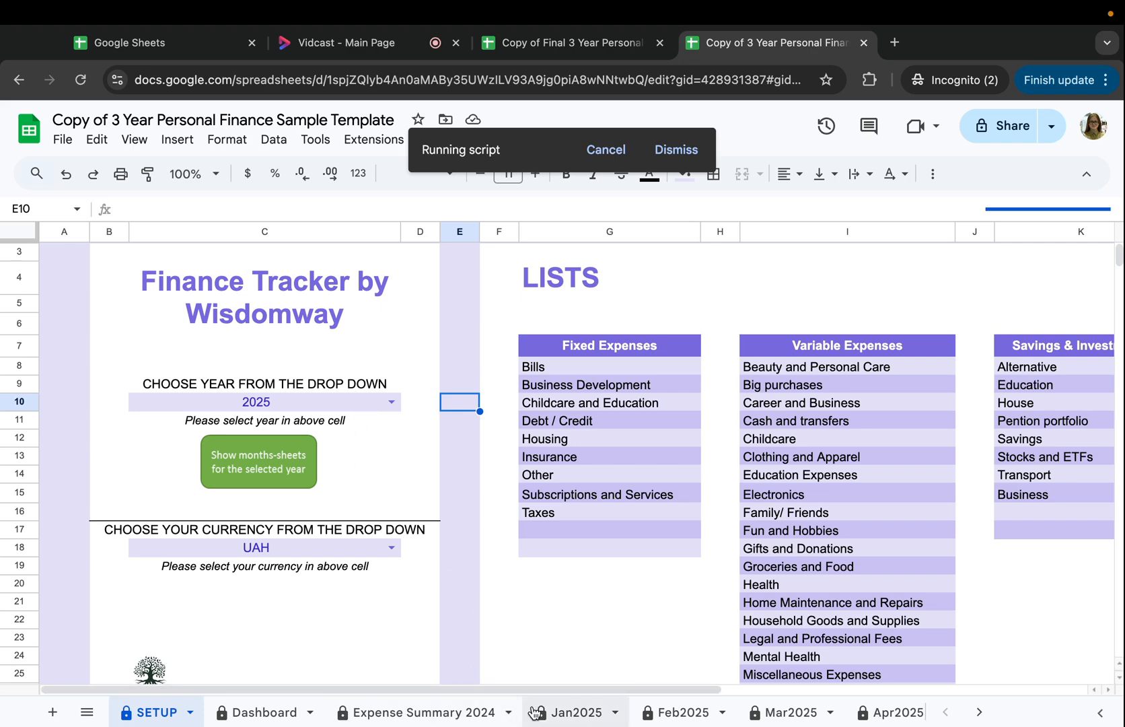
- Look through the month sheets for 2025 along the sheet bar and acknowledge the script's completion message
scroll(504, 708, right, 3)
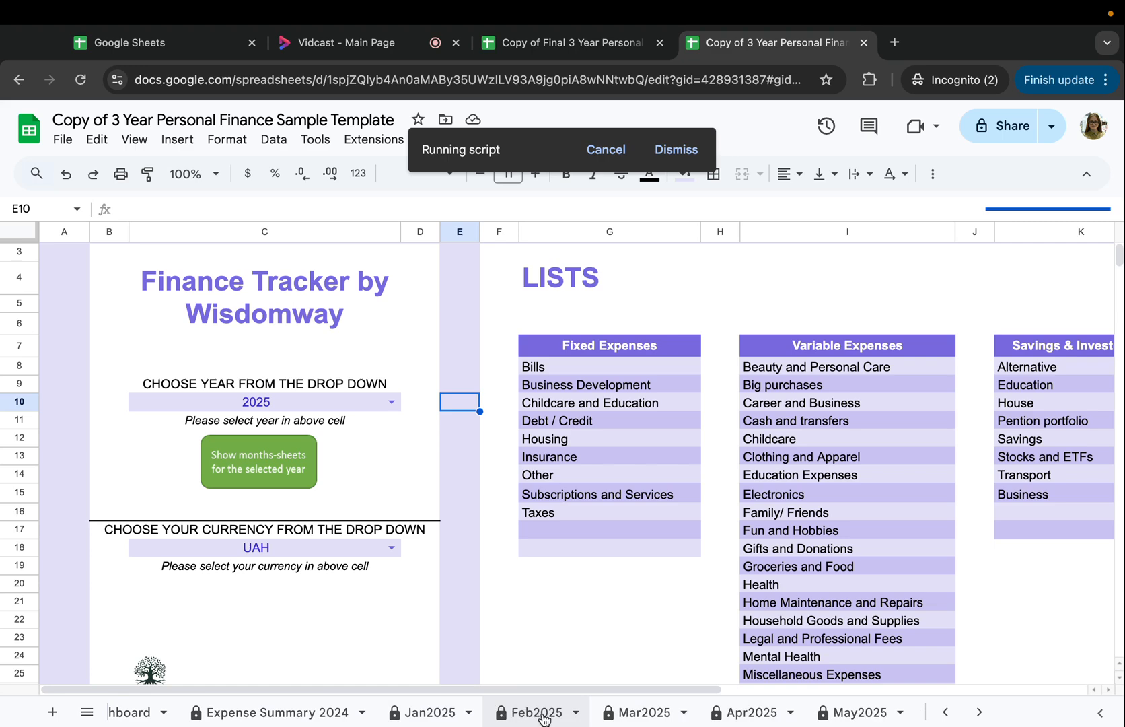
scroll(651, 713, right, 10)
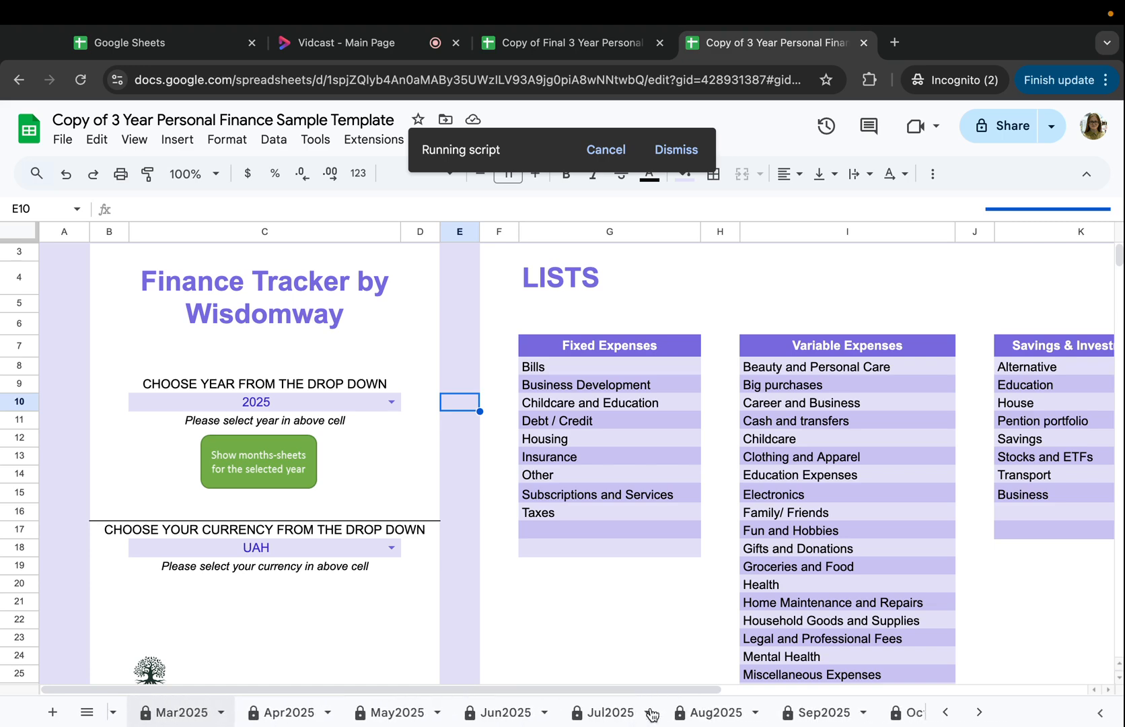
scroll(653, 715, left, 10)
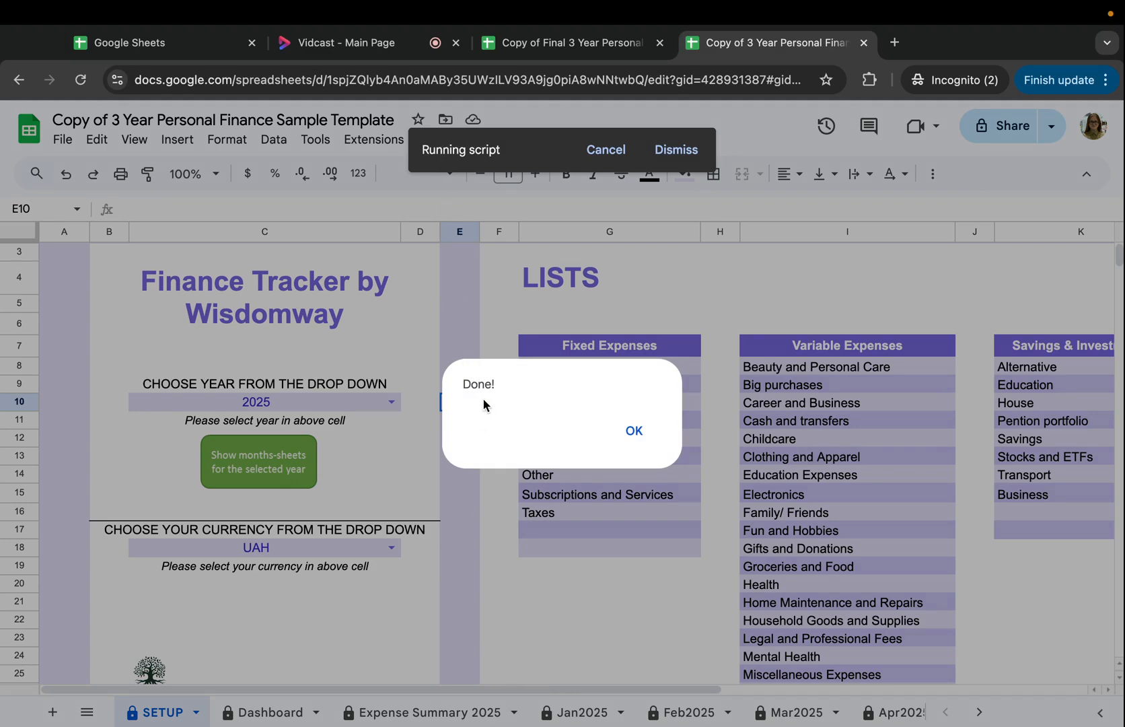
drag(462, 384, 498, 383)
click(640, 432)
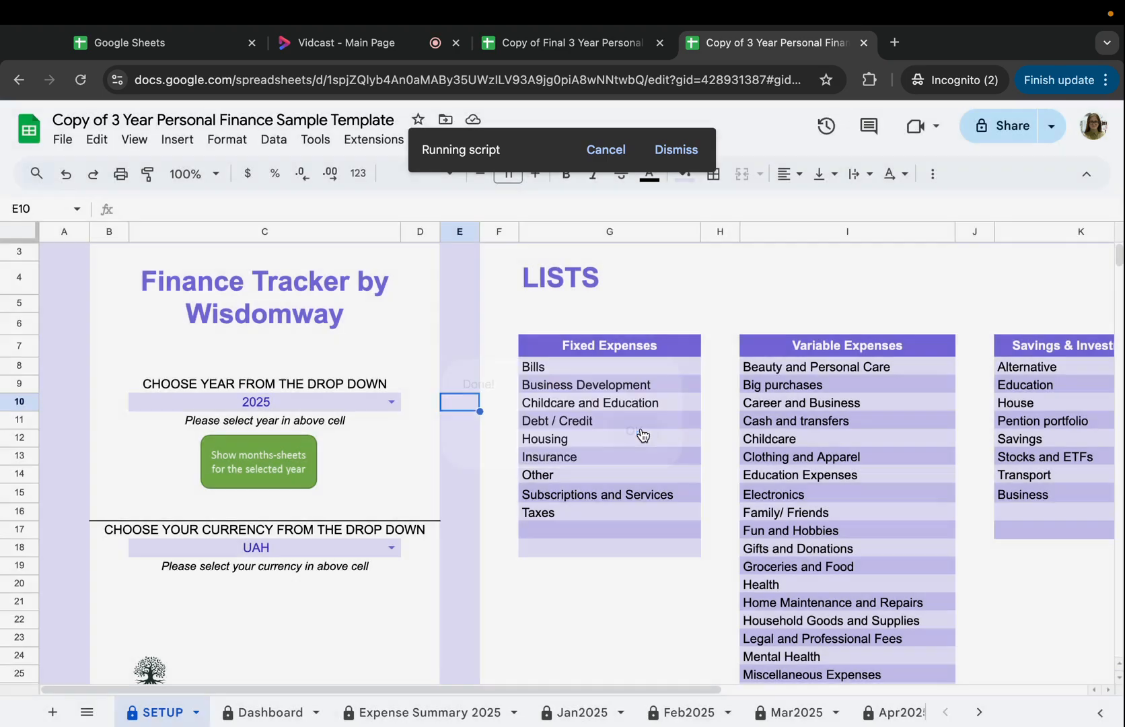
- Look over the SETUP sheet's year and currency selectors and the category lists beside them
click(640, 432)
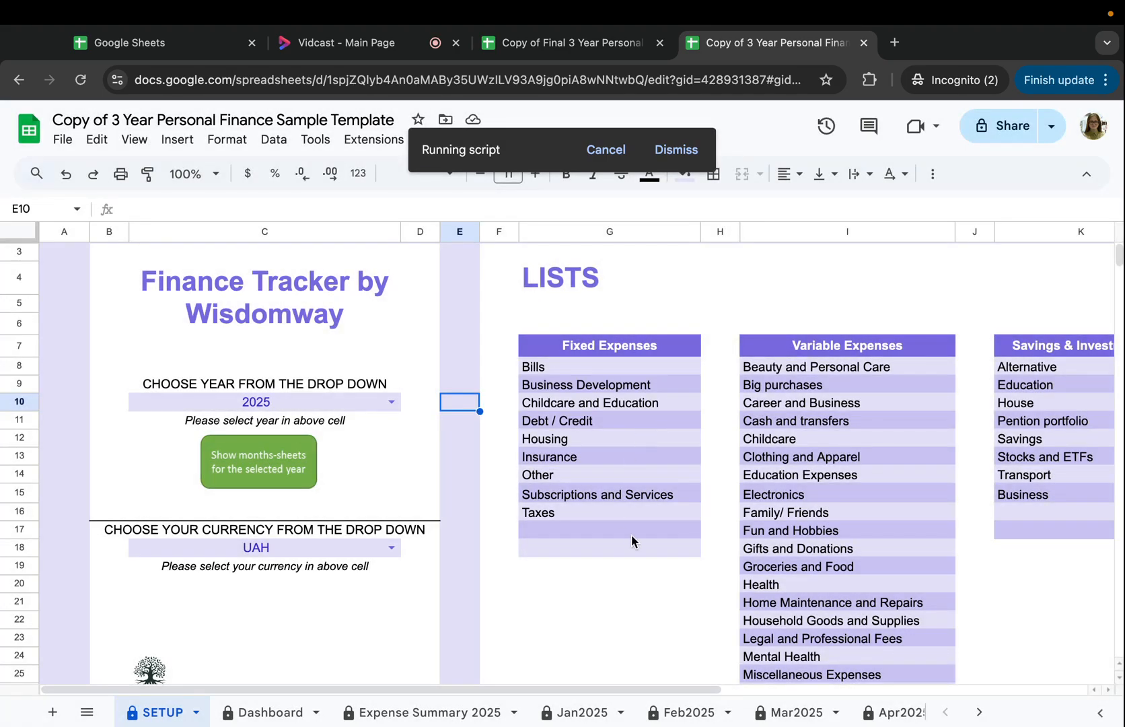
click(618, 605)
scroll(617, 612, down, 5)
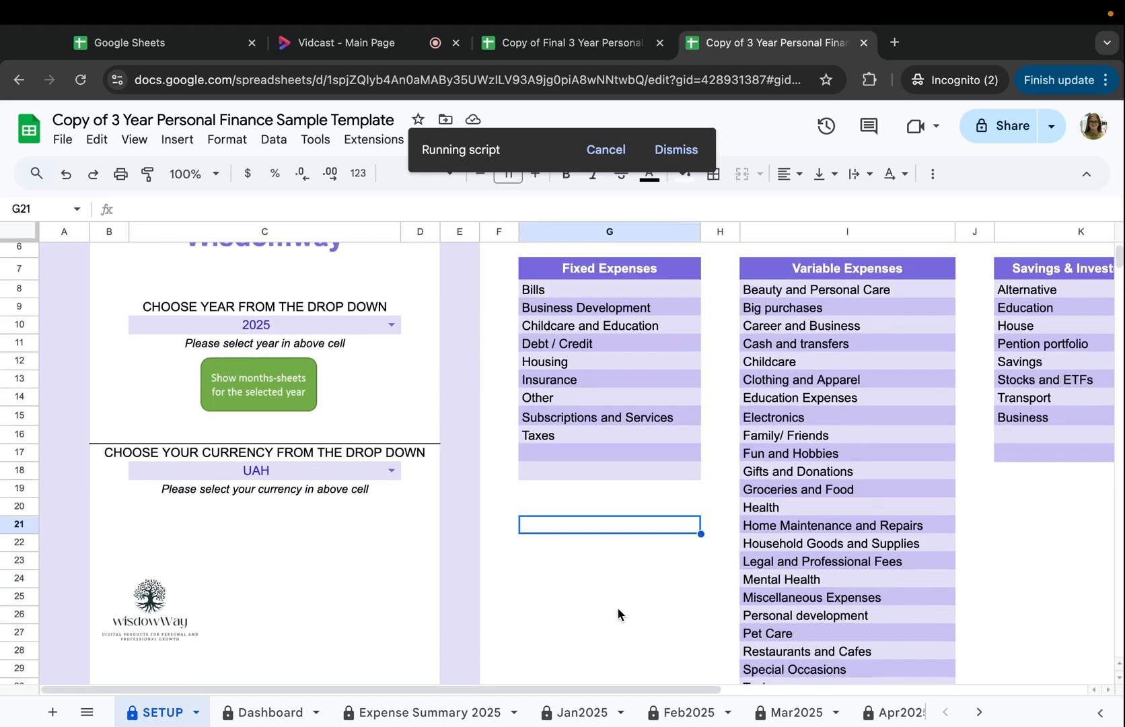
scroll(619, 613, up, 5)
scroll(618, 614, right, 7)
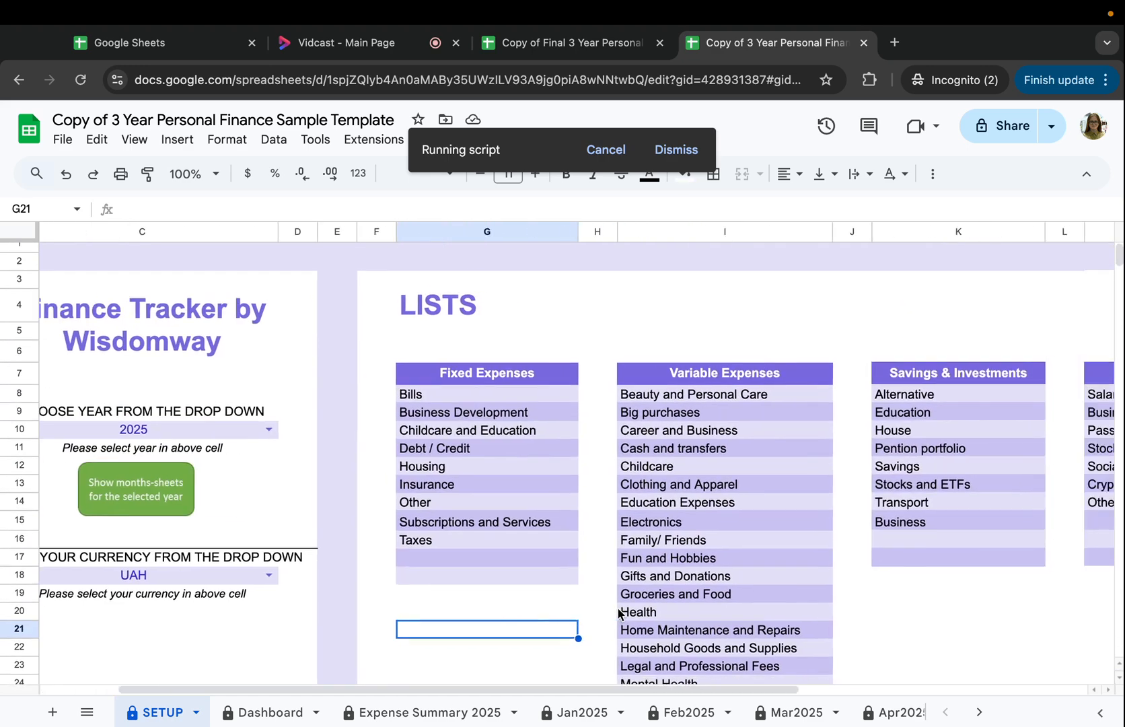
scroll(617, 614, left, 7)
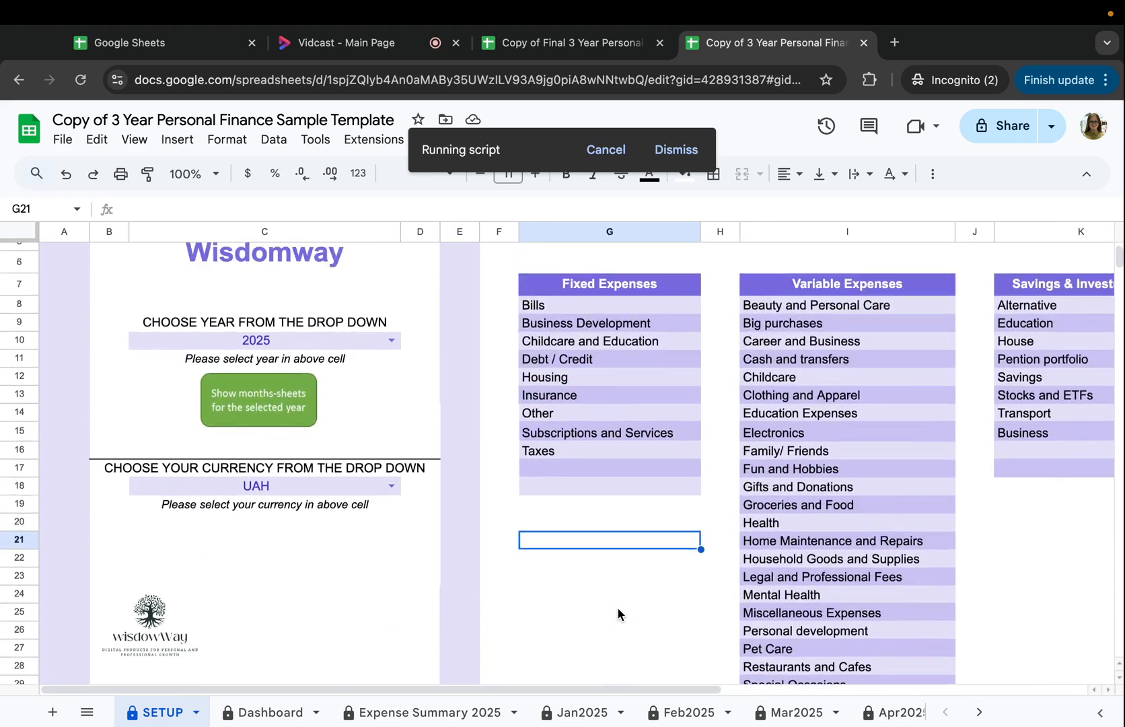
scroll(618, 608, up, 2)
scroll(618, 607, right, 2)
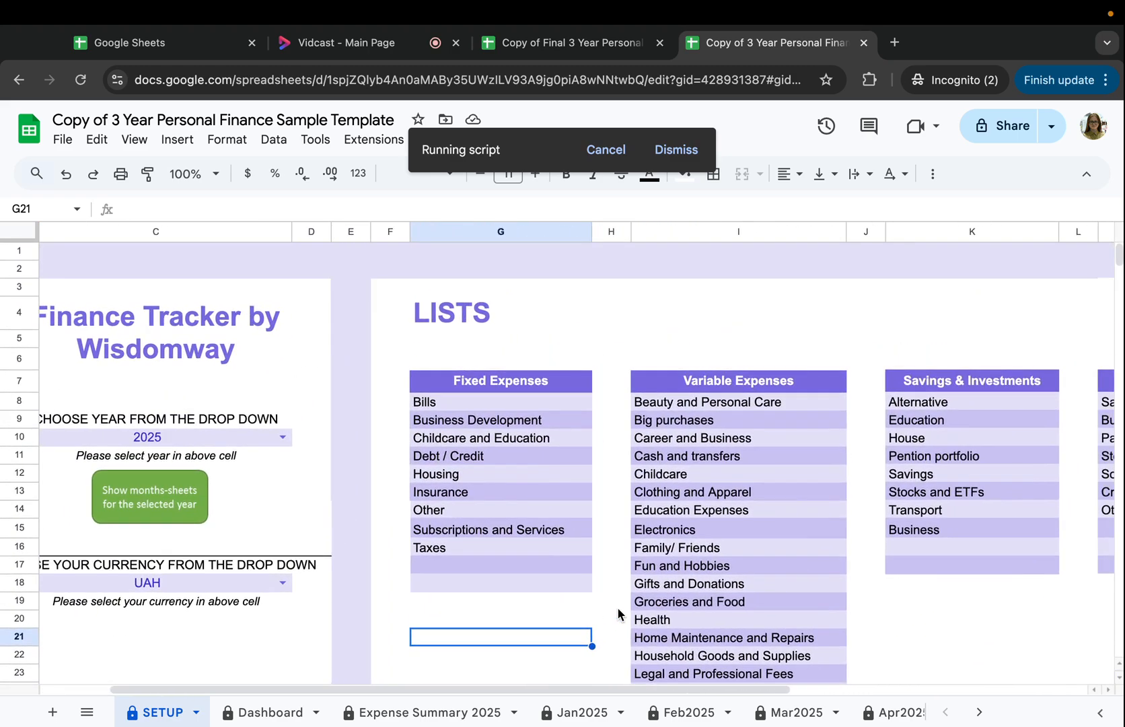
scroll(590, 570, left, 2)
scroll(591, 570, down, 1)
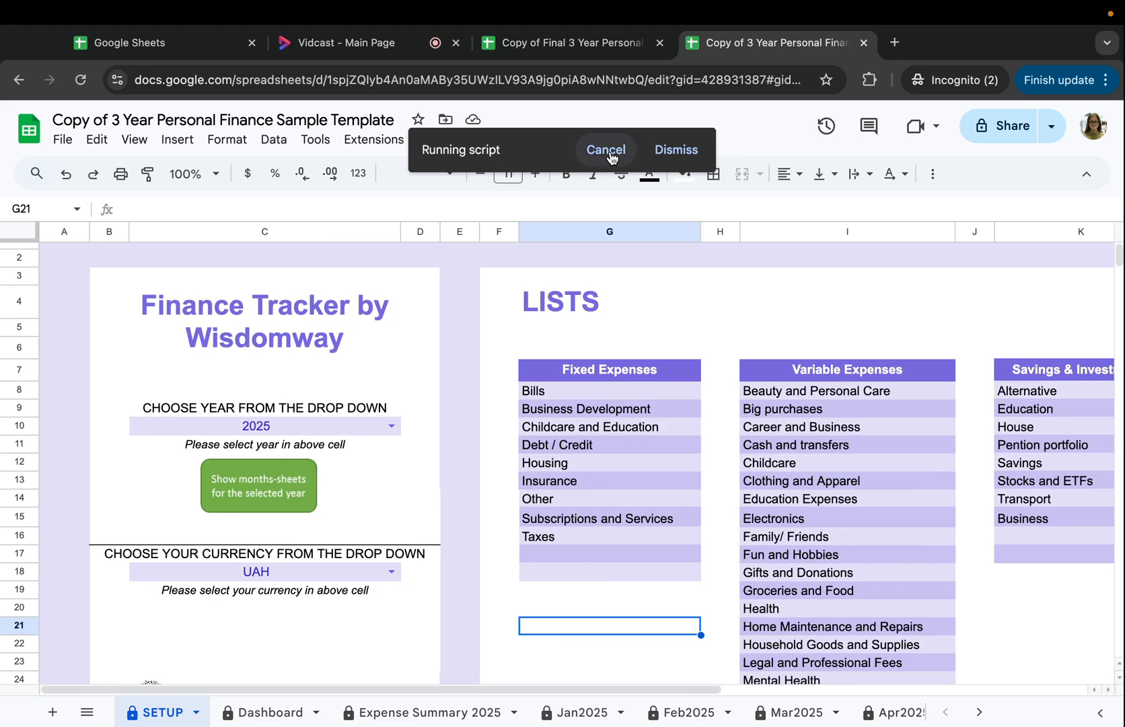
scroll(529, 282, right, 5)
scroll(528, 282, up, 1)
scroll(529, 283, left, 5)
scroll(530, 284, down, 1)
scroll(530, 287, right, 3)
scroll(530, 287, down, 1)
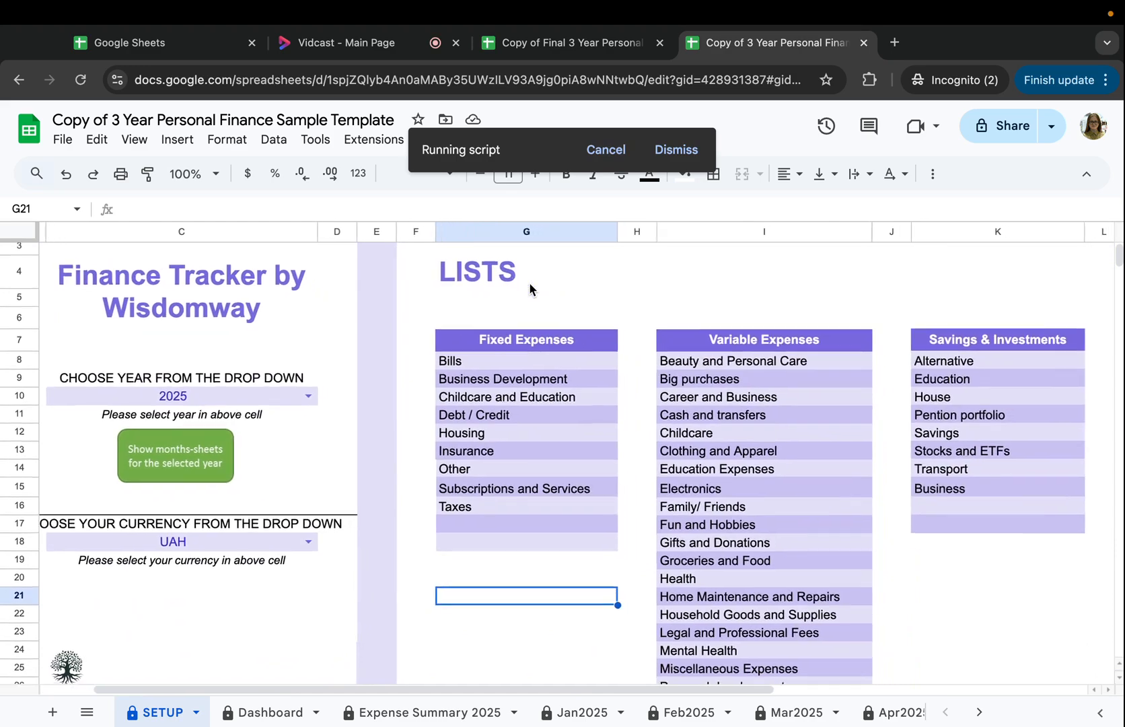
scroll(530, 287, up, 1)
scroll(529, 287, left, 2)
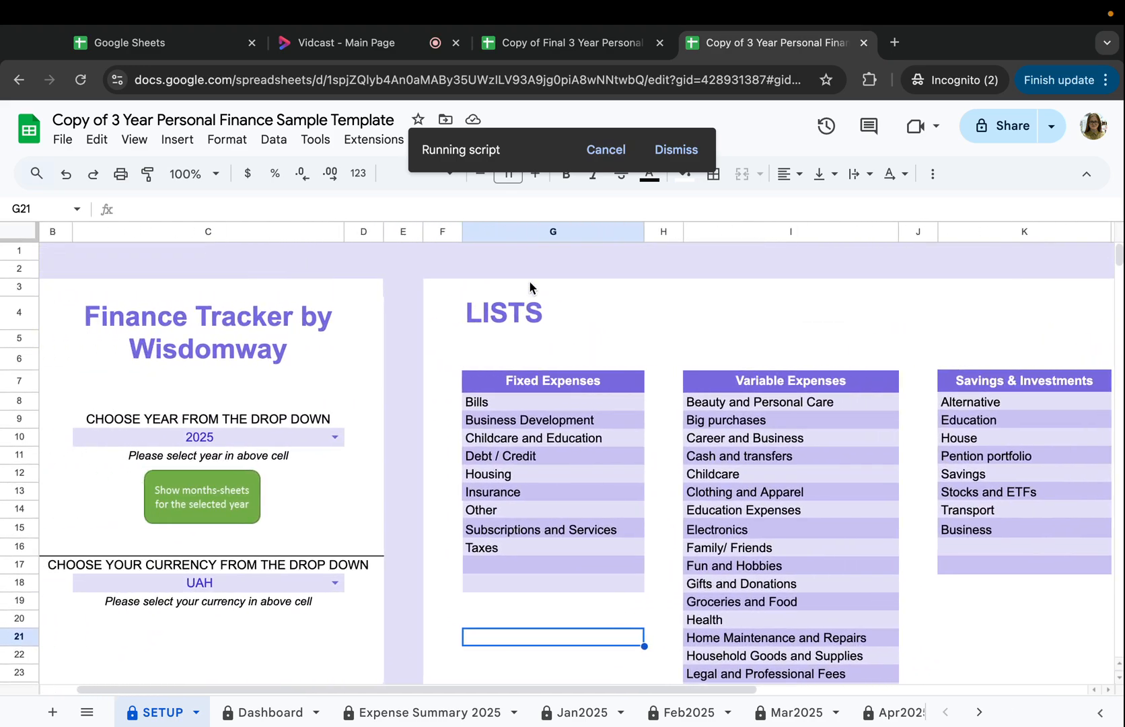
scroll(530, 286, down, 2)
scroll(530, 286, left, 1)
scroll(529, 287, up, 2)
scroll(529, 287, right, 4)
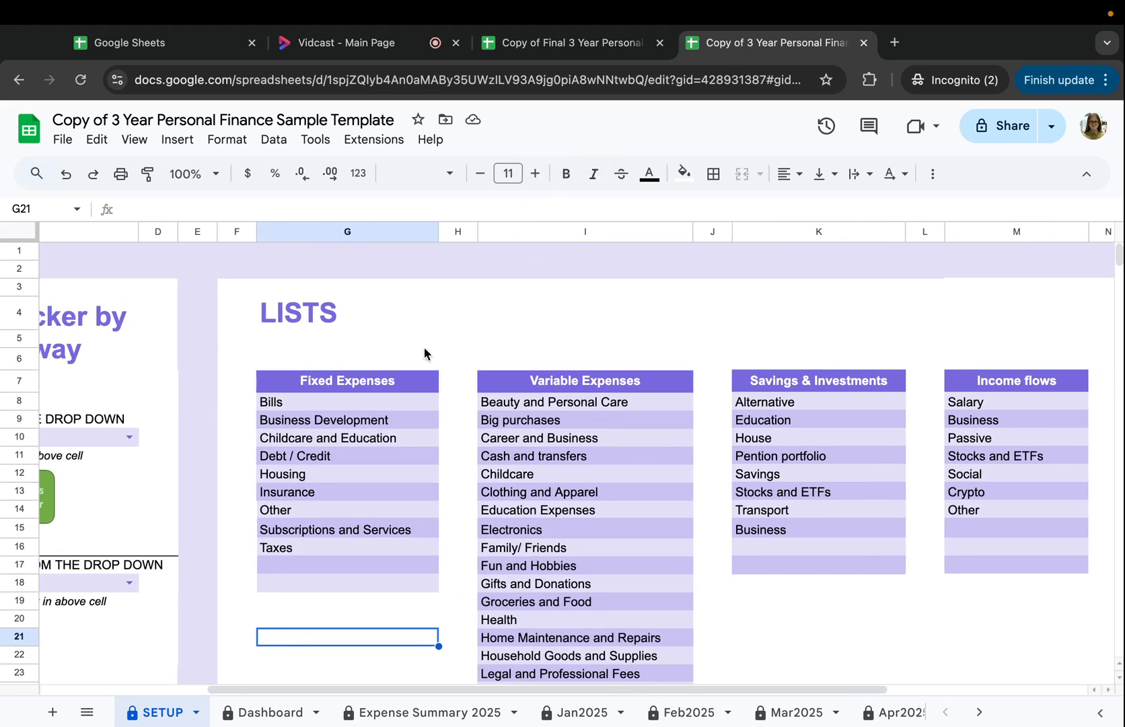
scroll(424, 348, left, 4)
scroll(424, 347, down, 3)
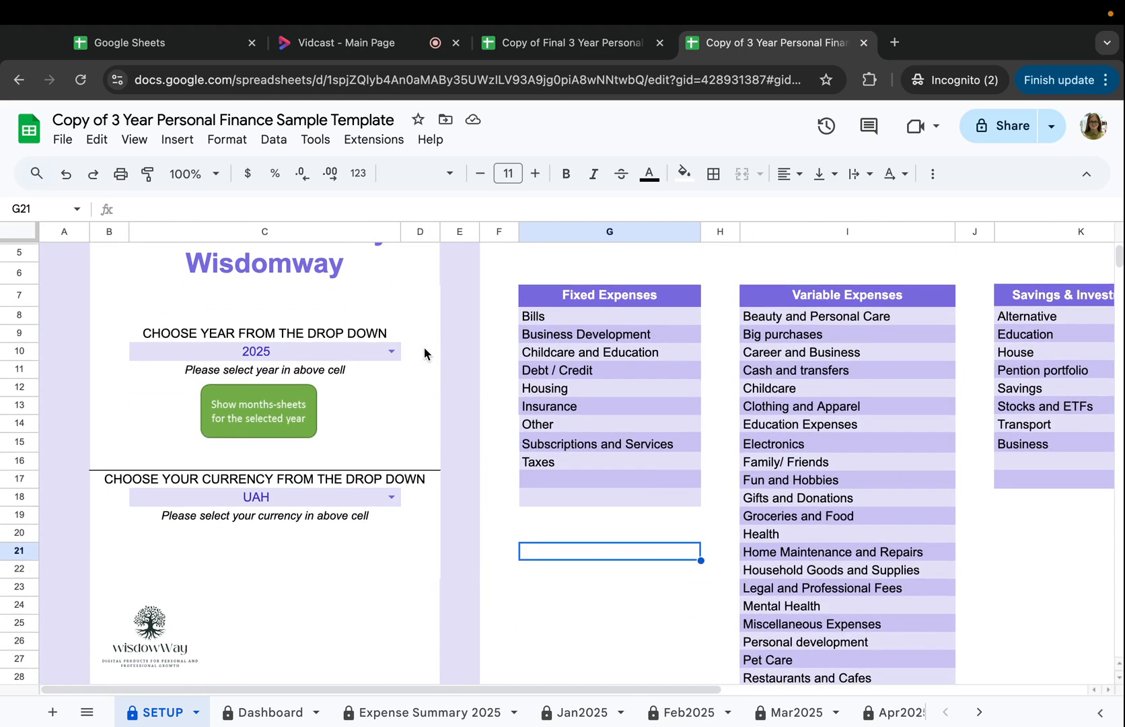
scroll(424, 347, up, 1)
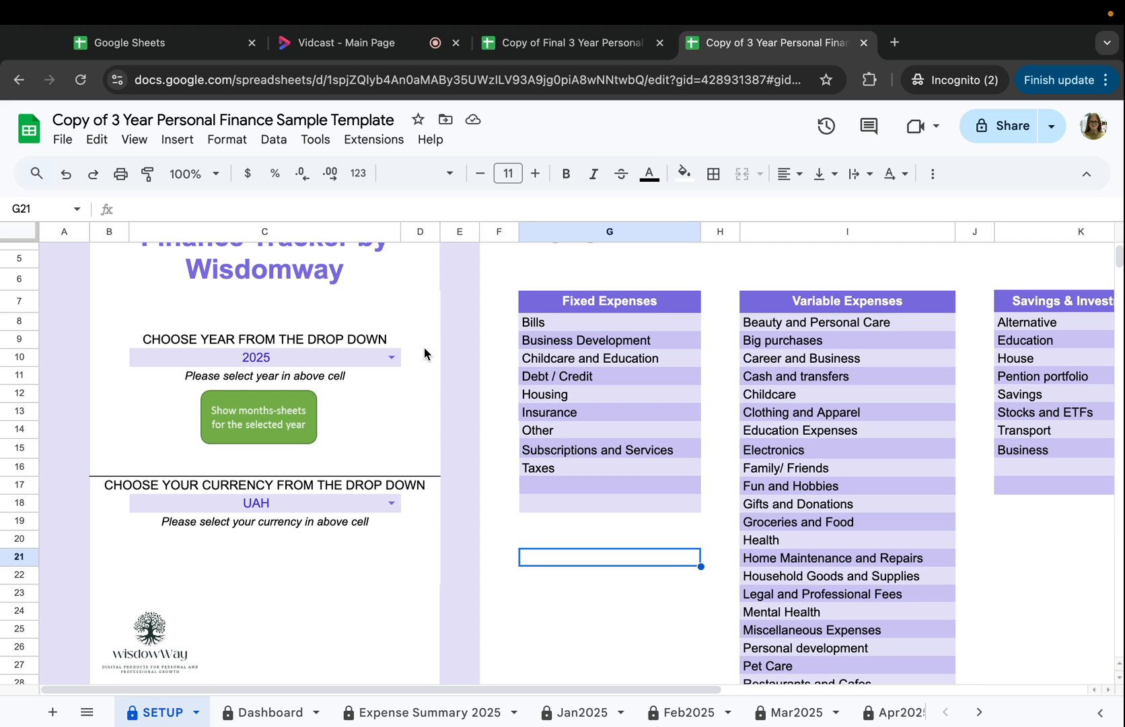
- View the years offered by the SETUP sheet's year selector without changing the selection
click(256, 363)
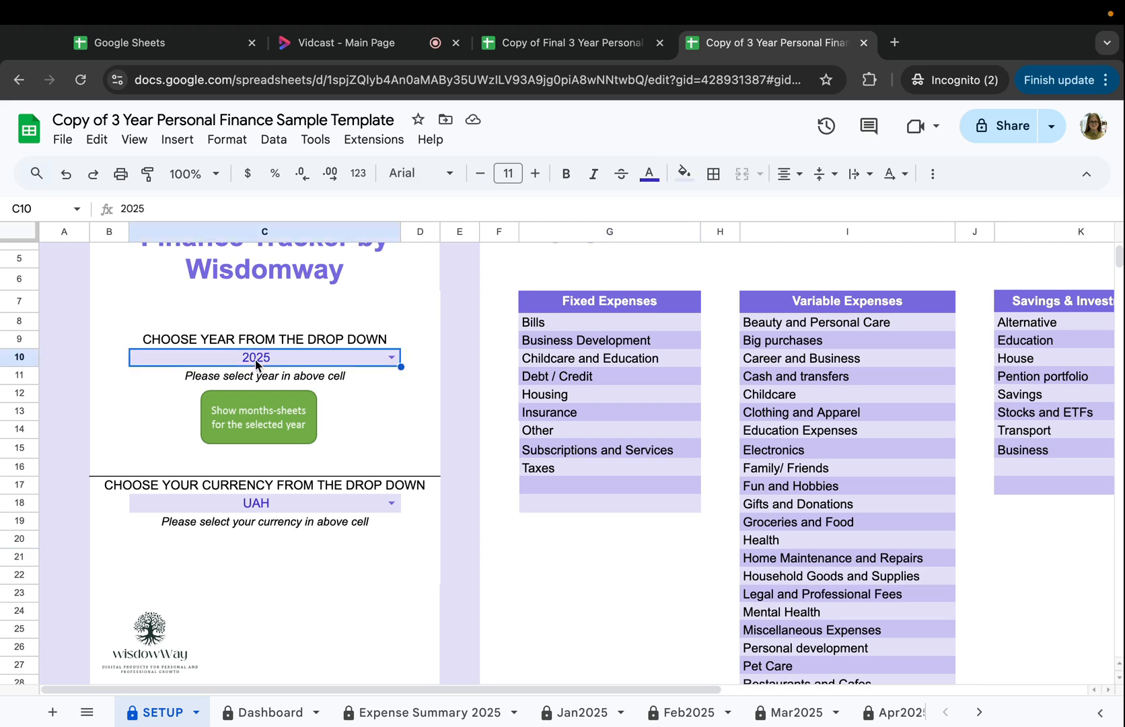
click(391, 357)
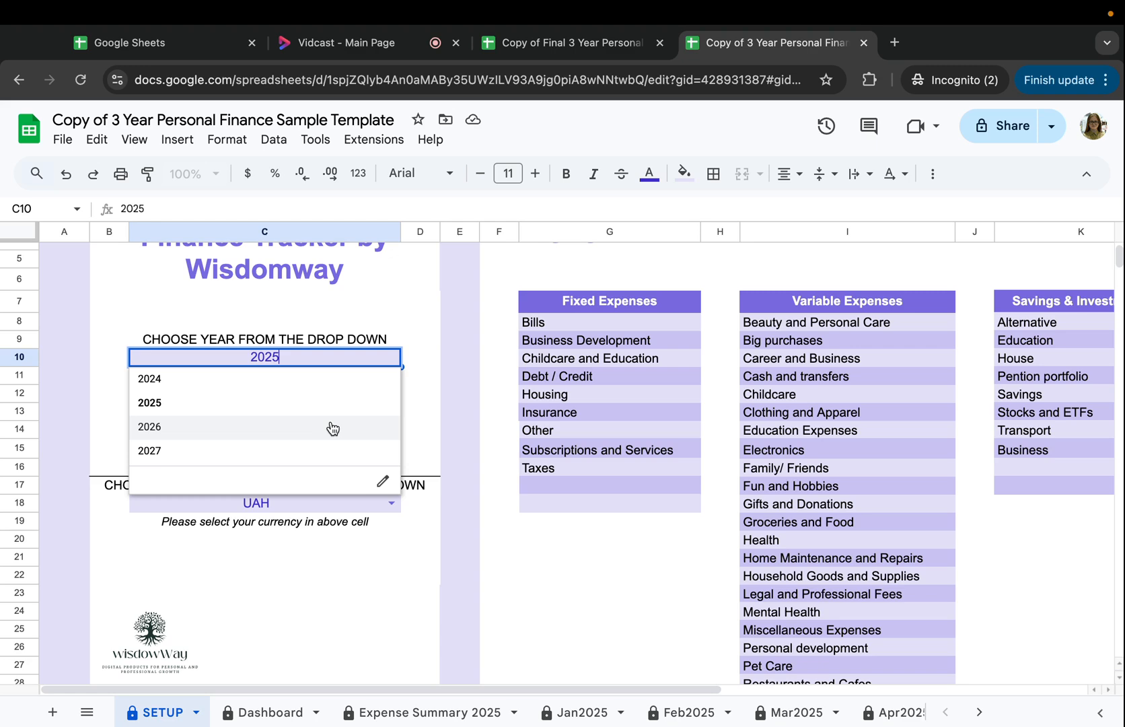
click(434, 431)
scroll(431, 432, up, 2)
scroll(431, 431, right, 2)
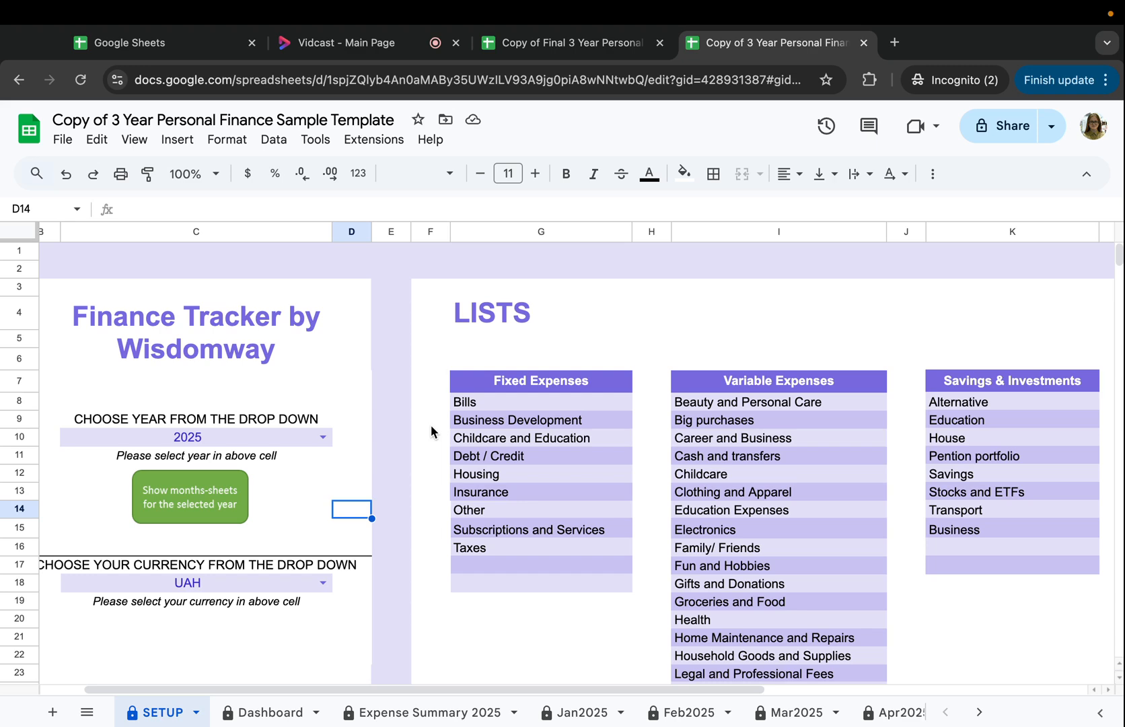
- Set the tracker's currency on the SETUP sheet to USD
scroll(374, 452, left, 2)
scroll(446, 450, down, 3)
scroll(446, 456, up, 3)
click(385, 512)
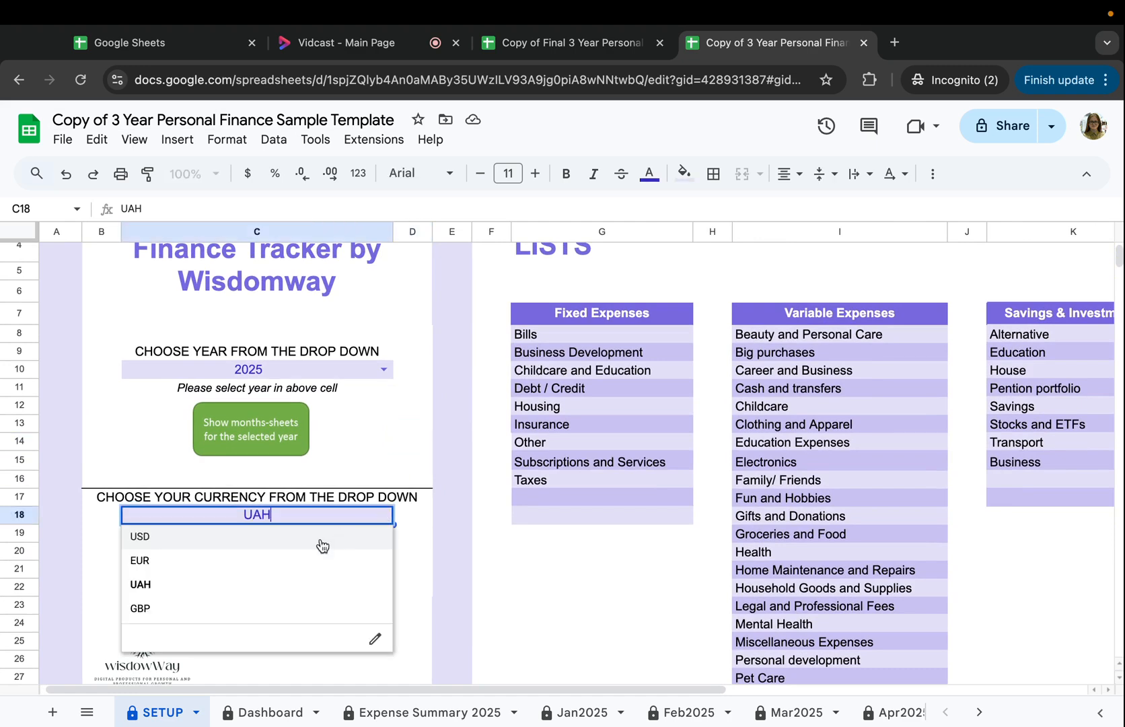
click(295, 537)
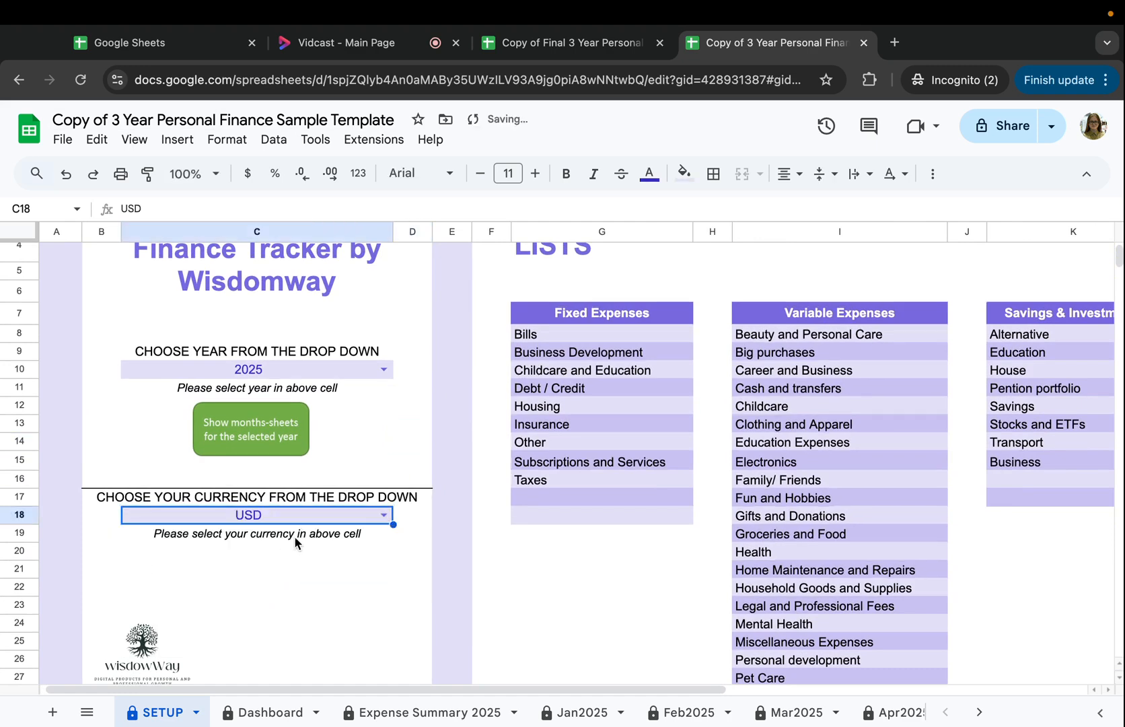
scroll(396, 527, right, 2)
scroll(397, 527, left, 2)
scroll(397, 527, up, 3)
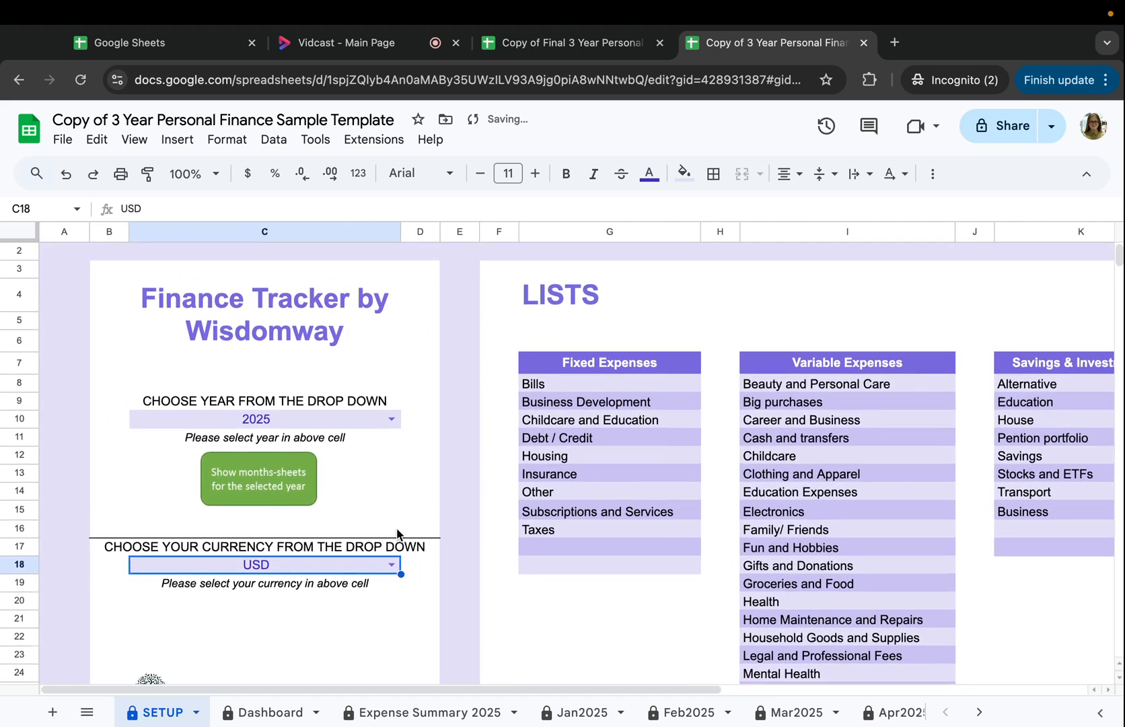
scroll(396, 533, up, 1)
scroll(396, 533, right, 1)
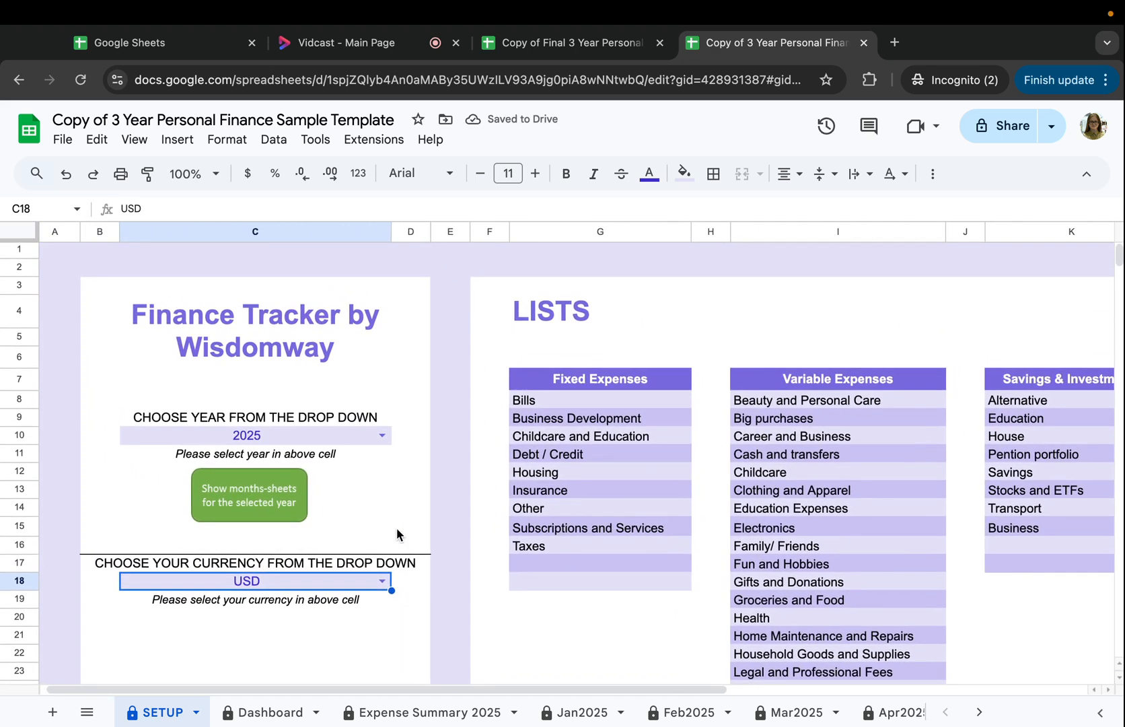
scroll(396, 533, down, 1)
scroll(396, 533, left, 1)
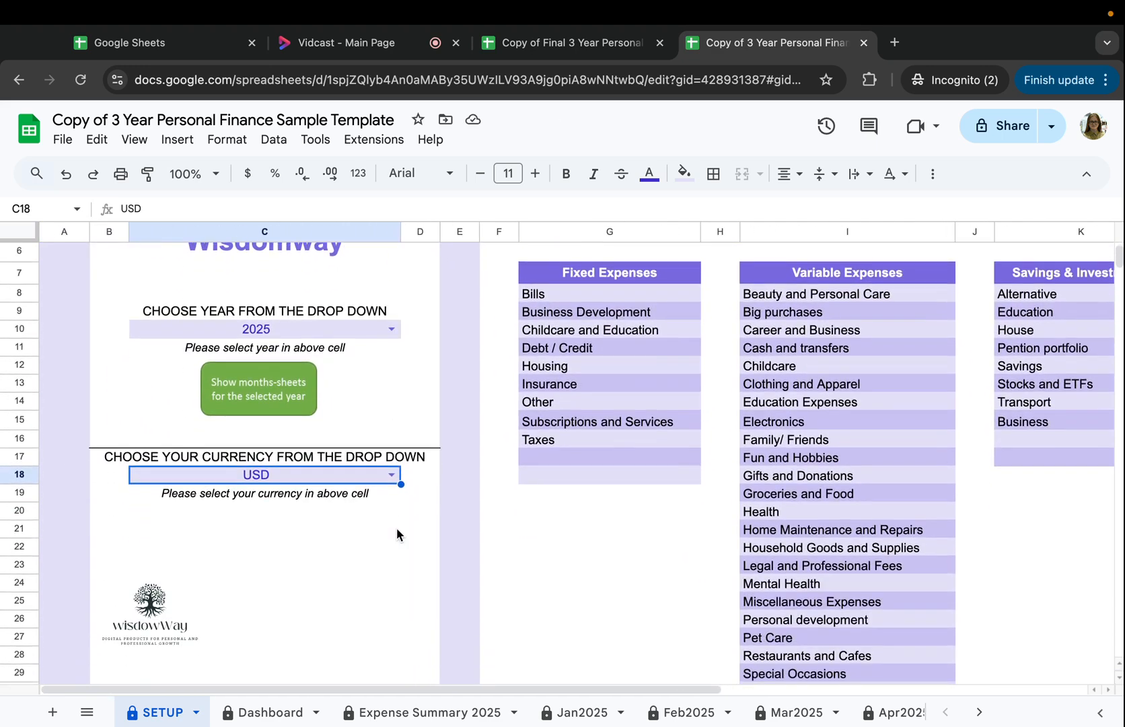
- View the currencies offered by the SETUP sheet's currency selector without changing the selection
click(304, 463)
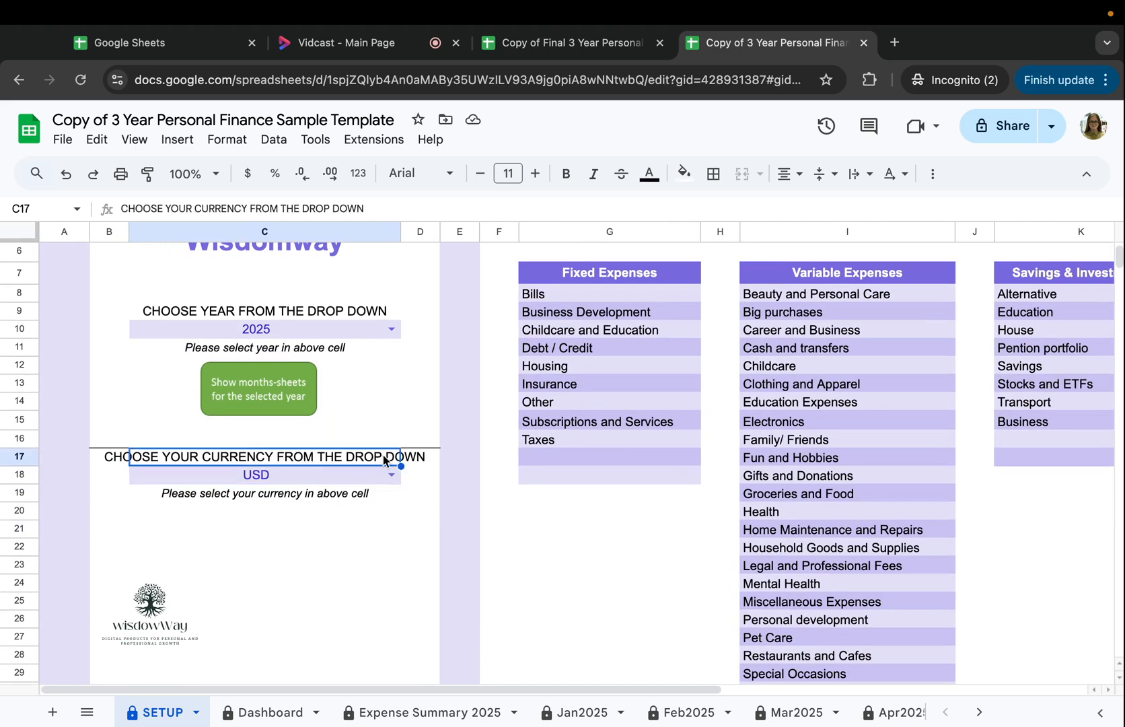
click(302, 480)
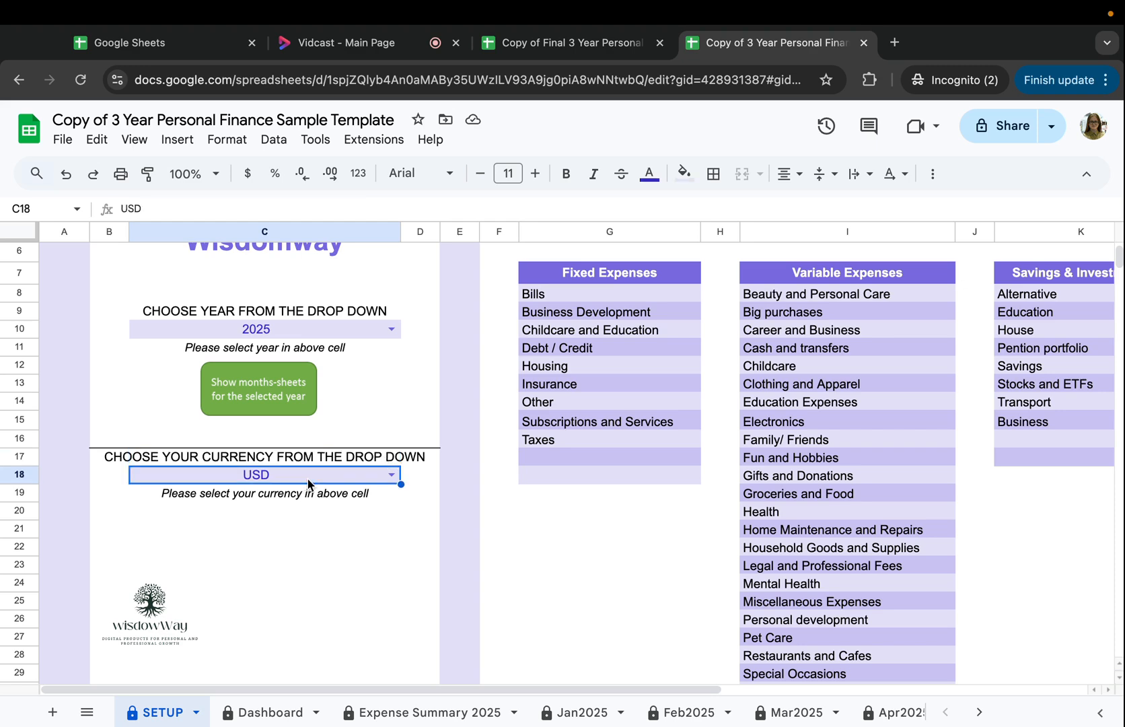
click(389, 476)
click(431, 511)
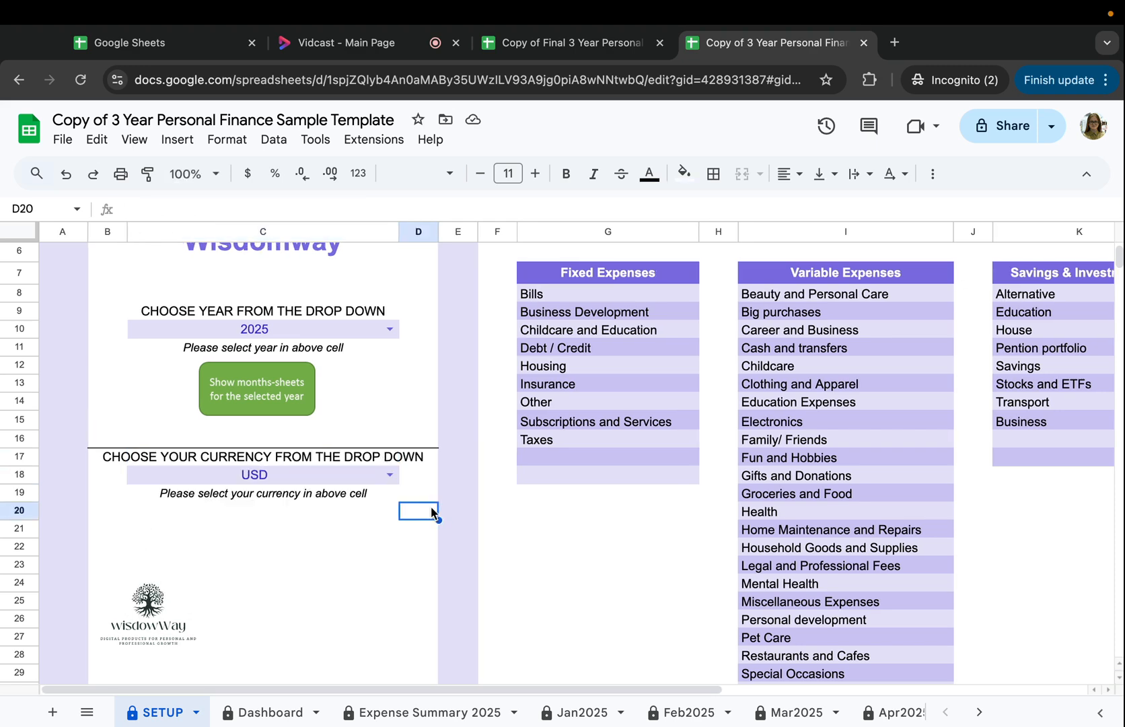
click(389, 476)
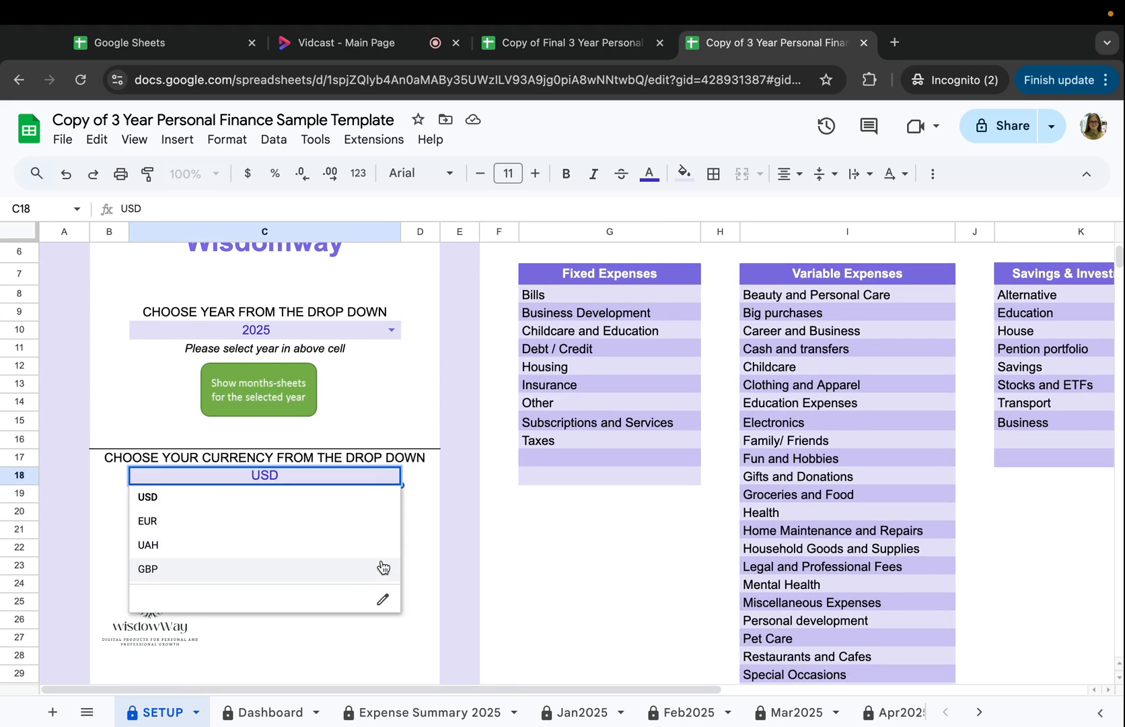
click(446, 530)
- Examine the Currency and Sign table in the lists area, including its first empty row, O12 and P12
scroll(447, 527, right, 8)
scroll(446, 527, up, 1)
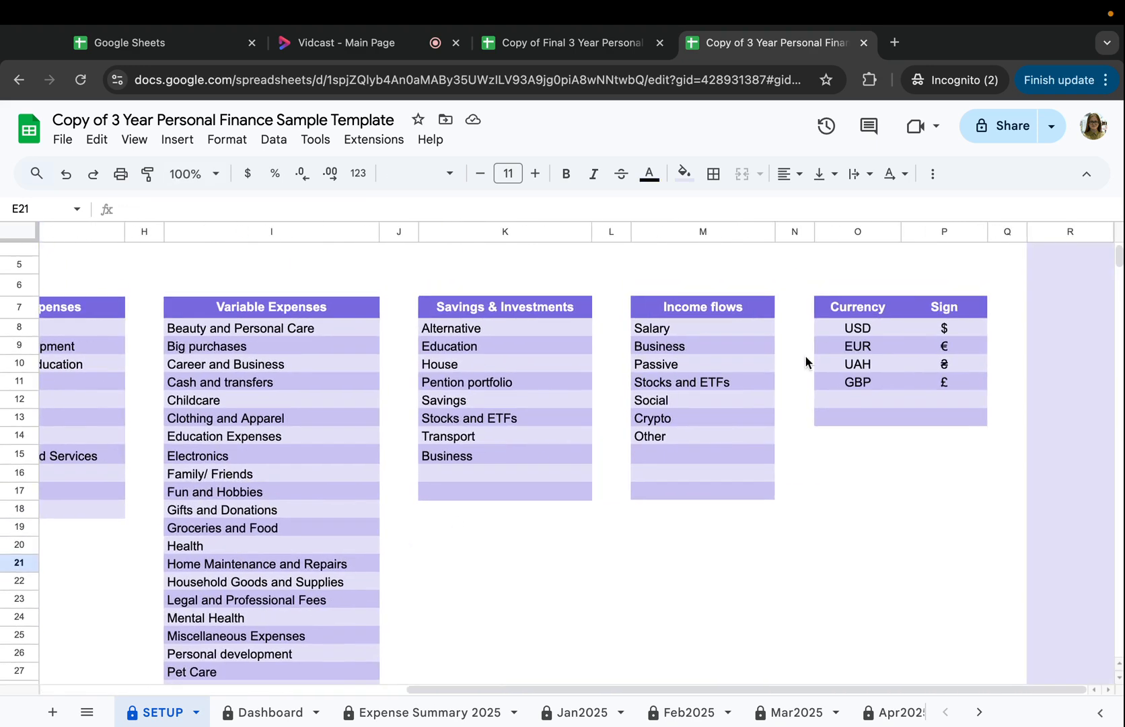
click(858, 329)
drag(858, 330, 861, 364)
click(856, 400)
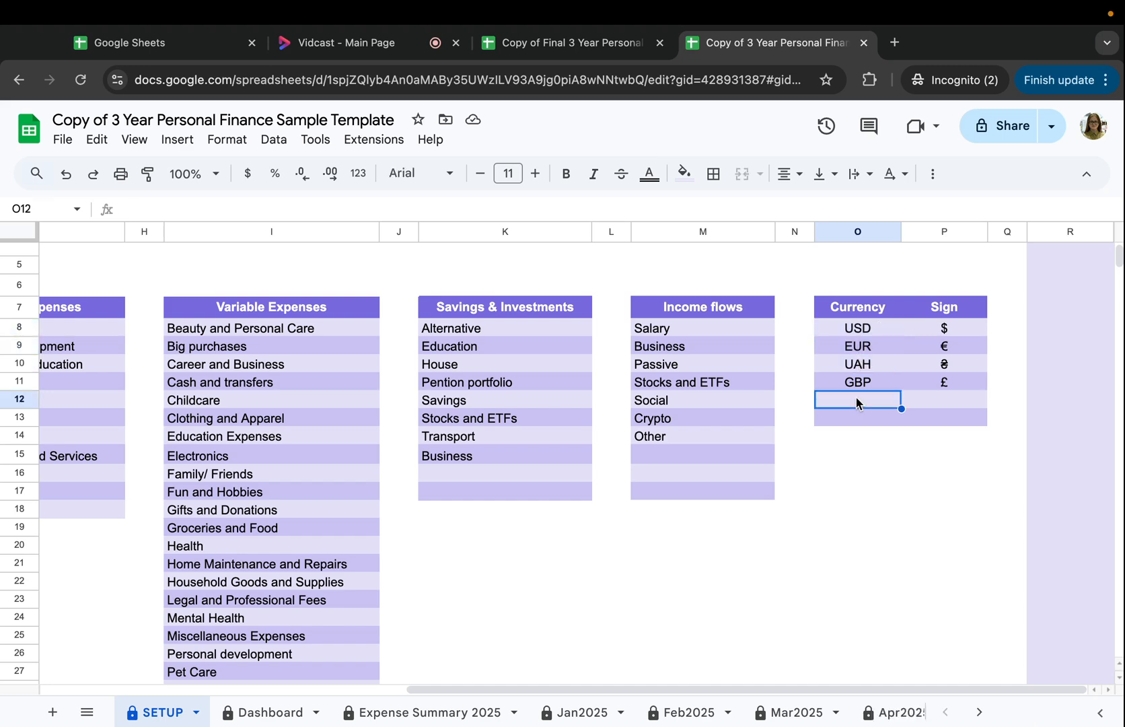
key(Right)
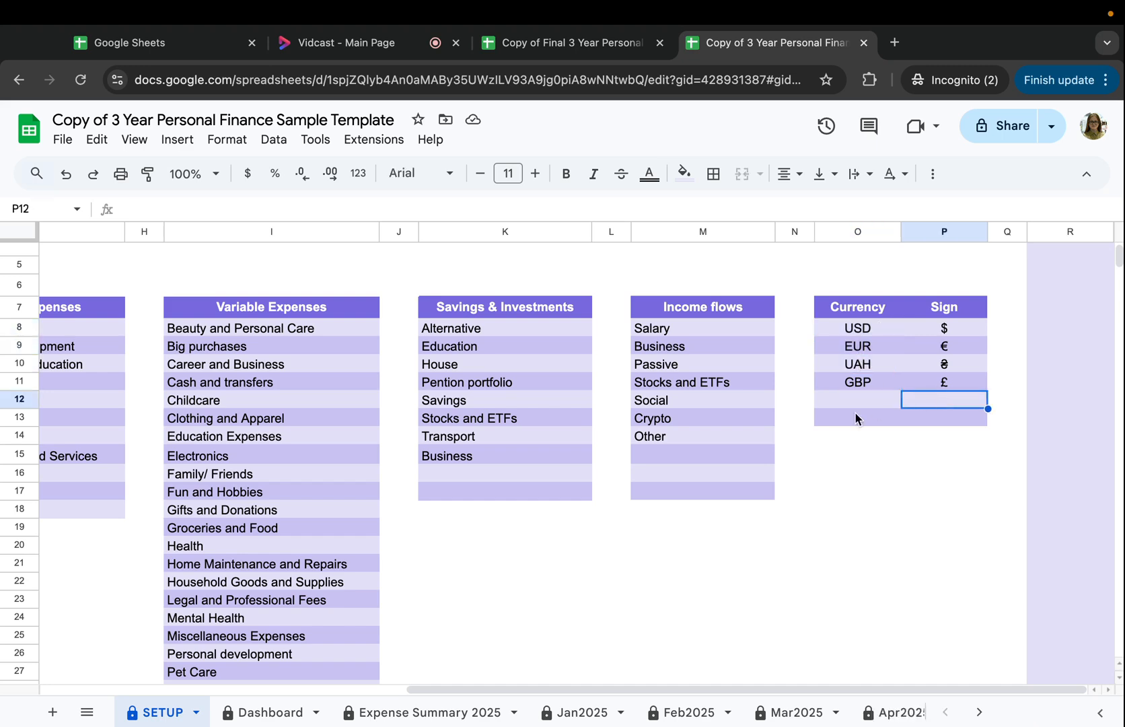
- Compare the currency selector's options with the entries of the Currency table
scroll(855, 414, left, 5)
scroll(855, 417, left, 2)
click(390, 496)
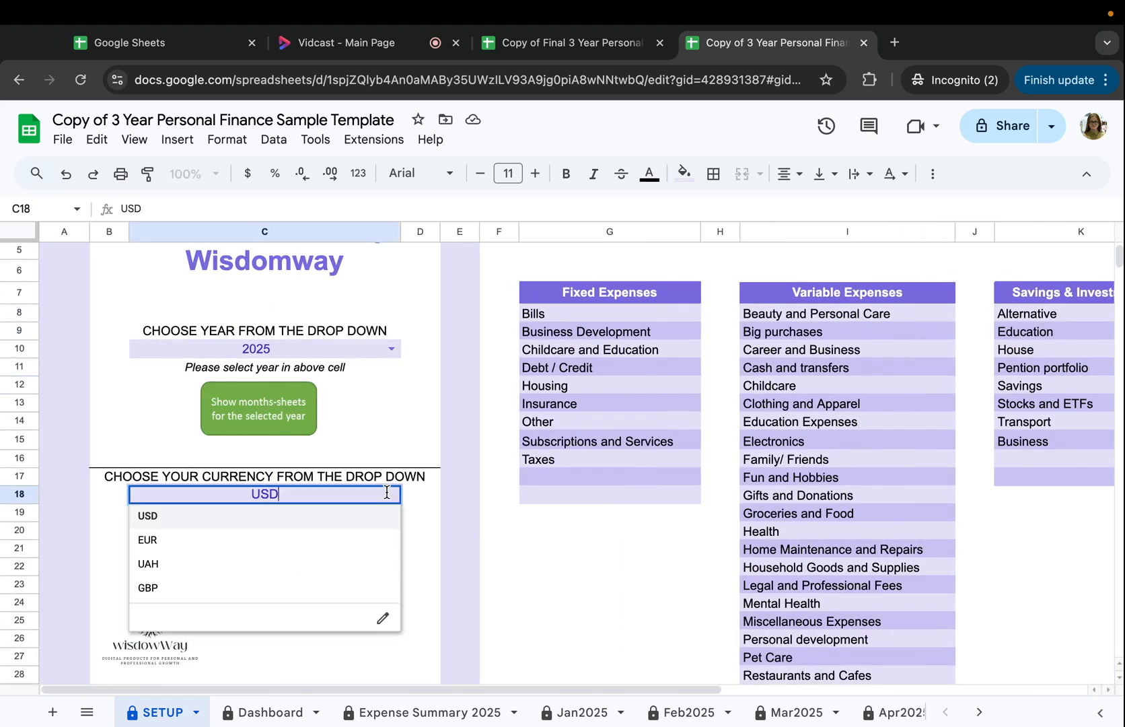
click(459, 512)
- Examine the Fixed Expenses, Variable Expenses, Savings & Investments and Income flows category lists on the SETUP sheet
scroll(471, 514, right, 5)
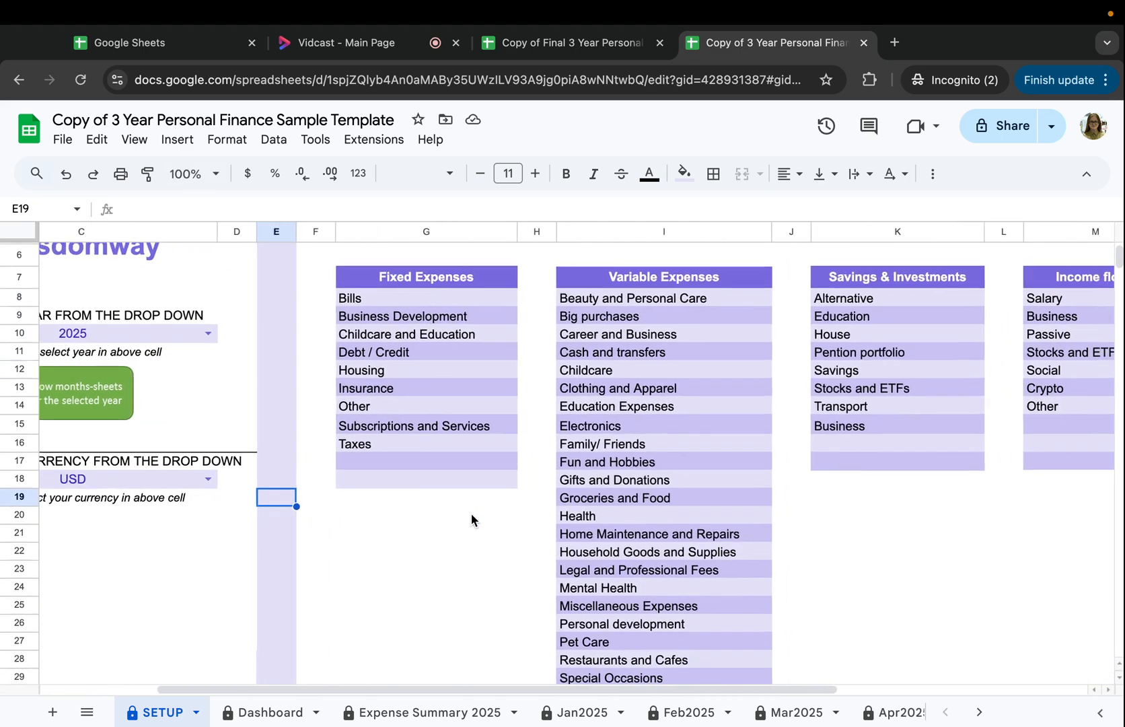
scroll(471, 513, right, 3)
scroll(471, 513, up, 1)
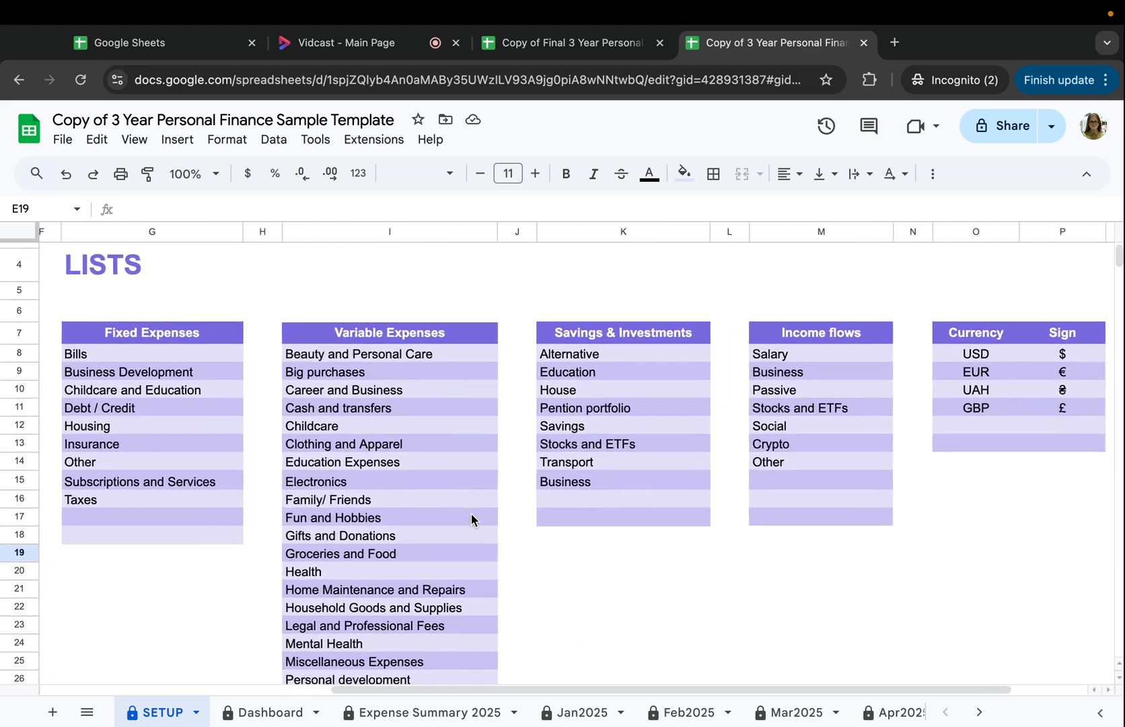
scroll(471, 514, left, 2)
scroll(471, 514, up, 1)
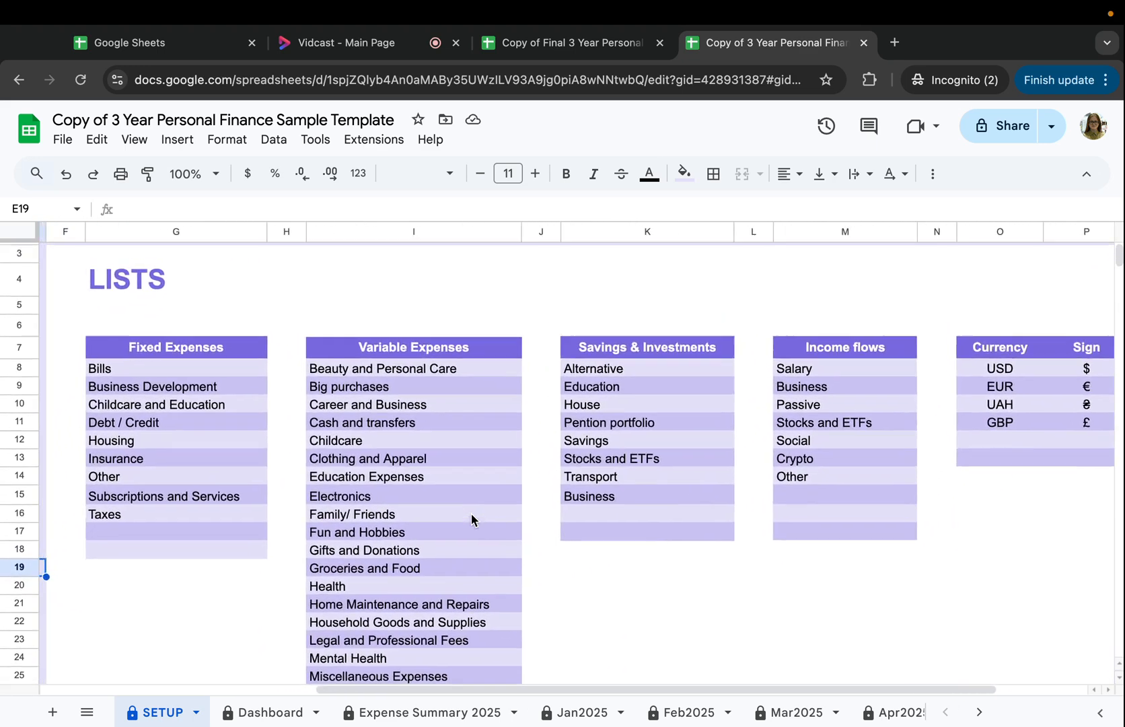
click(222, 354)
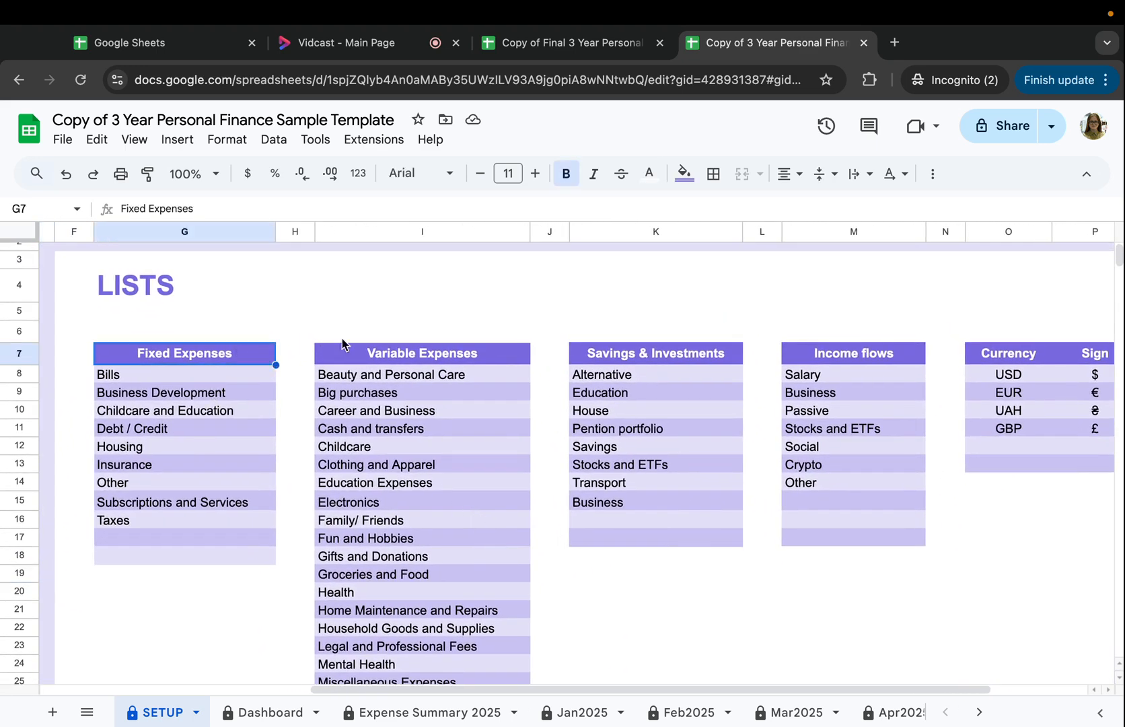
click(393, 354)
click(623, 340)
scroll(624, 342, right, 2)
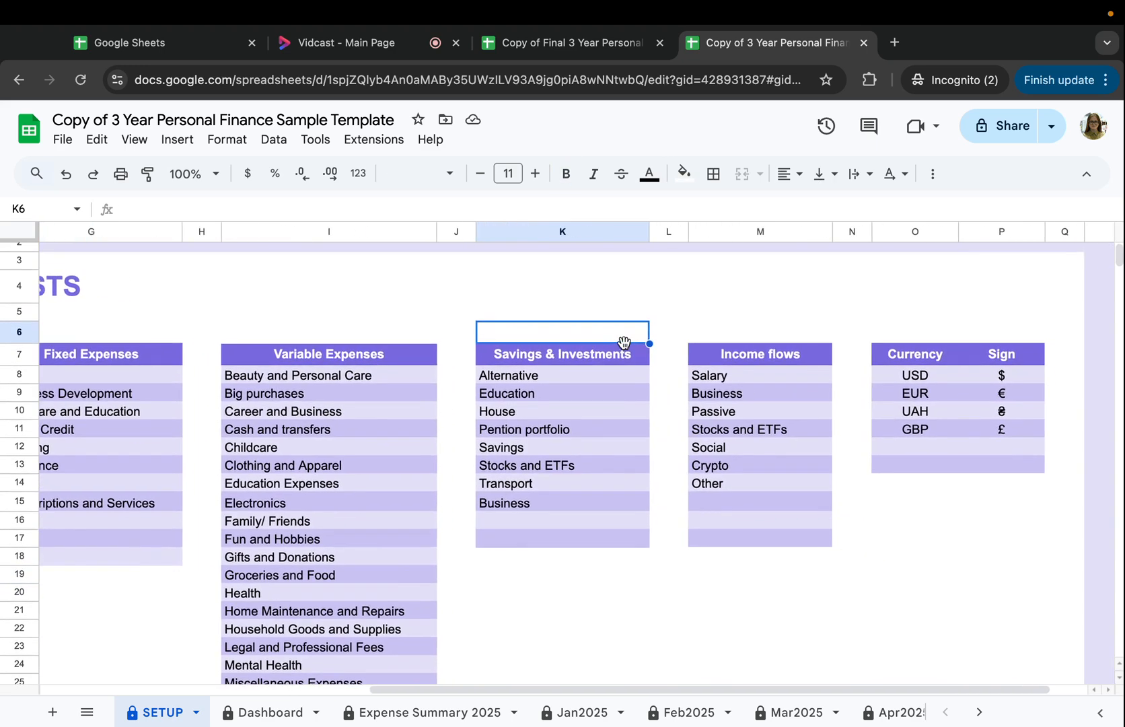
click(749, 359)
scroll(596, 471, left, 3)
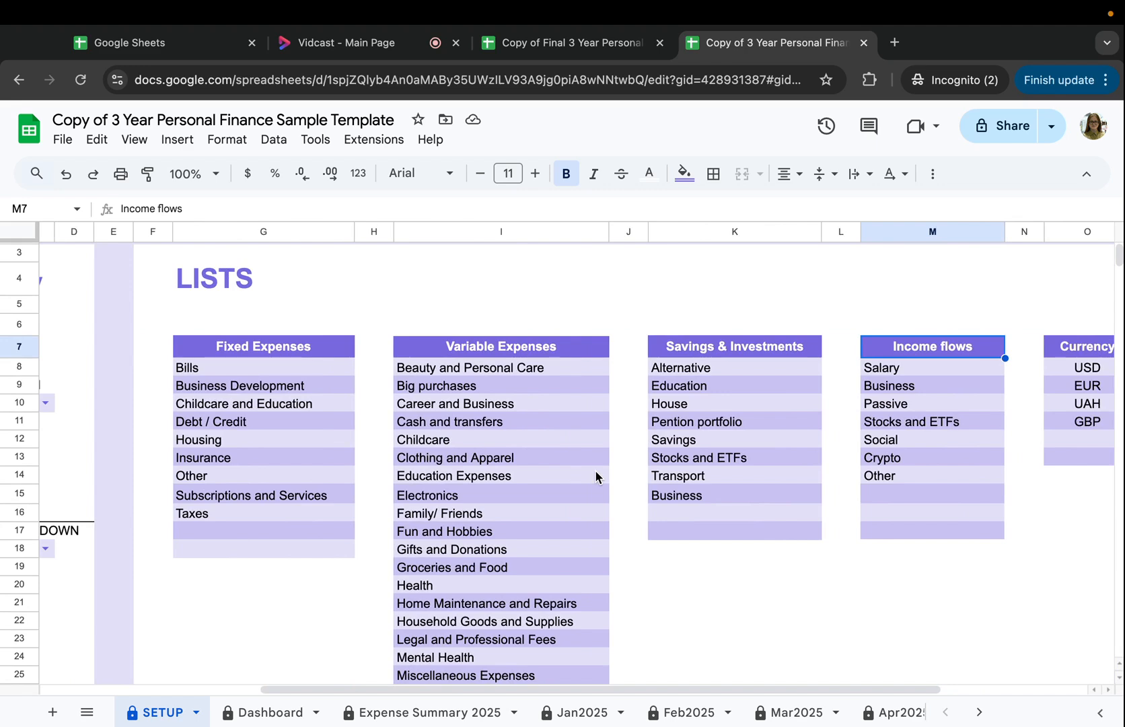
scroll(595, 473, left, 1)
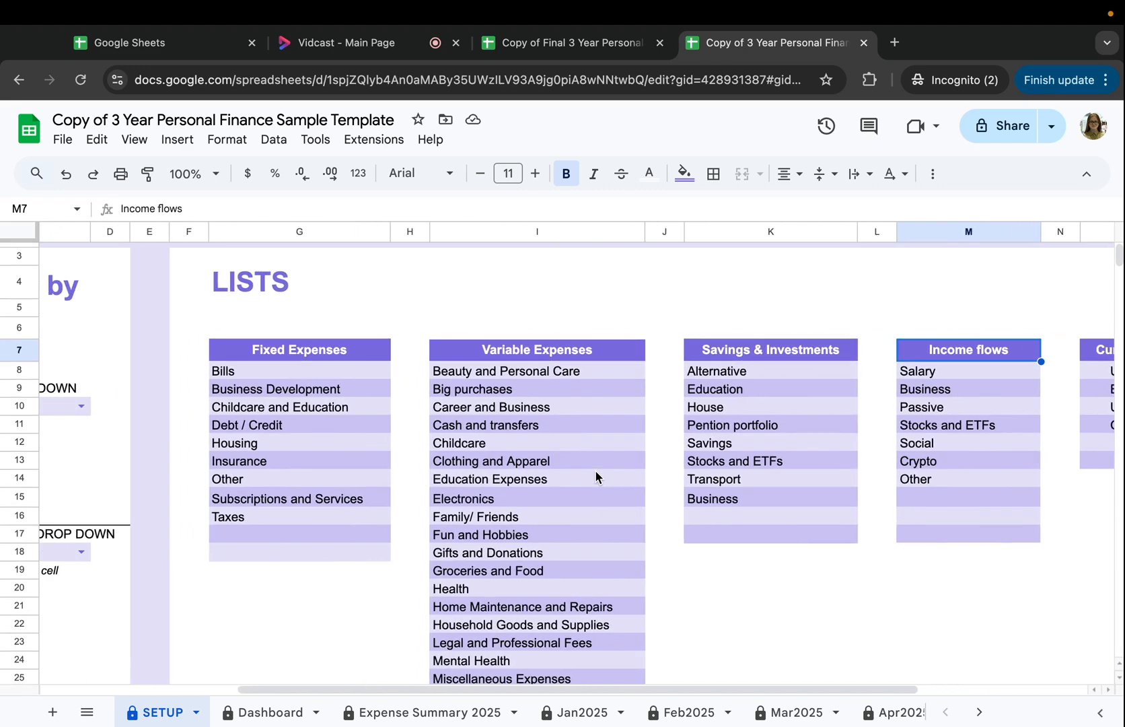
scroll(595, 471, down, 2)
scroll(595, 471, left, 3)
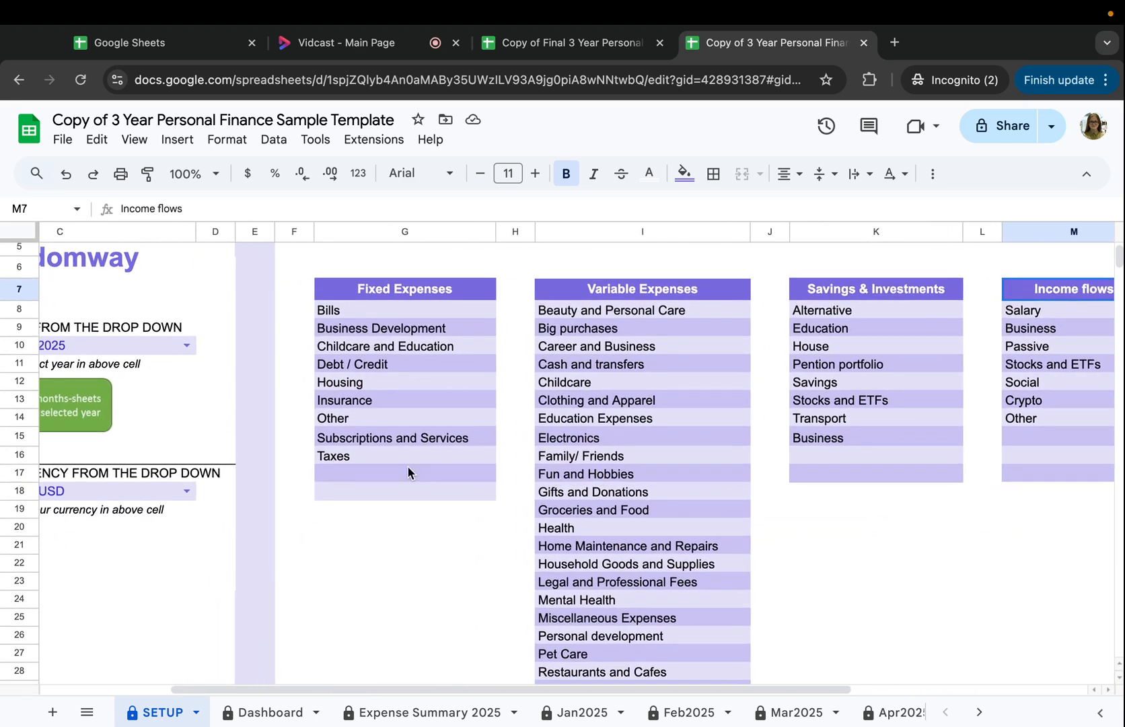
- Add the category "test 1" in the first empty row of the Fixed Expenses list
scroll(380, 473, up, 1)
scroll(380, 474, right, 1)
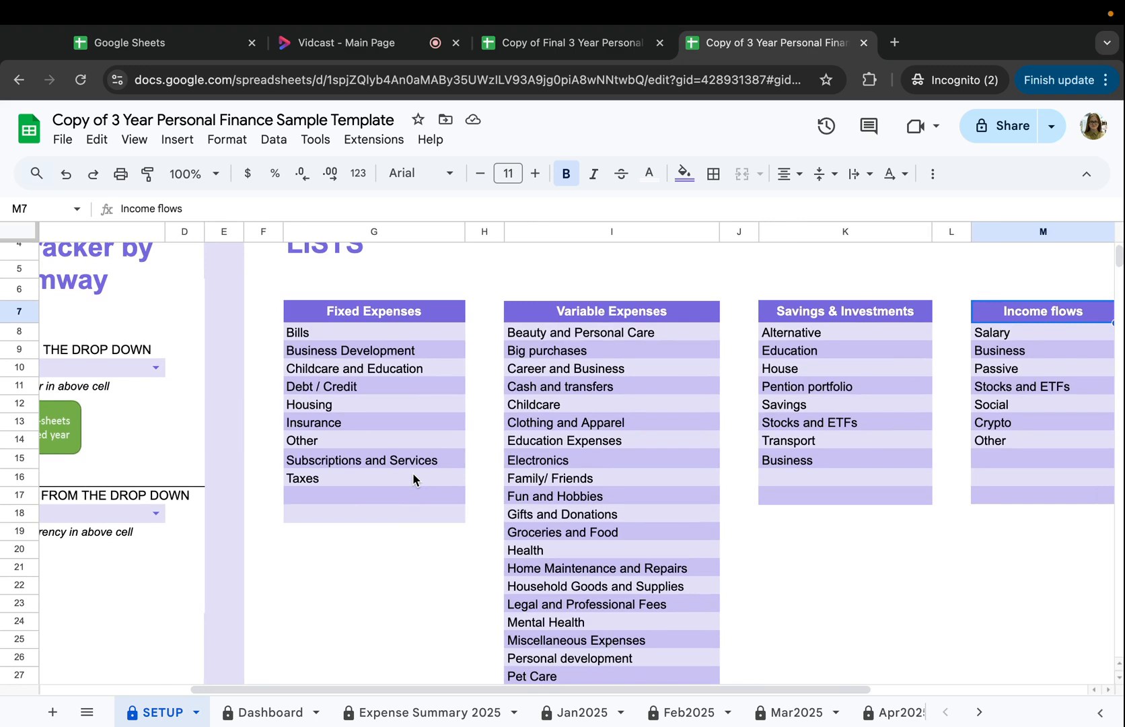
click(377, 494)
text(test 1)
key(Return)
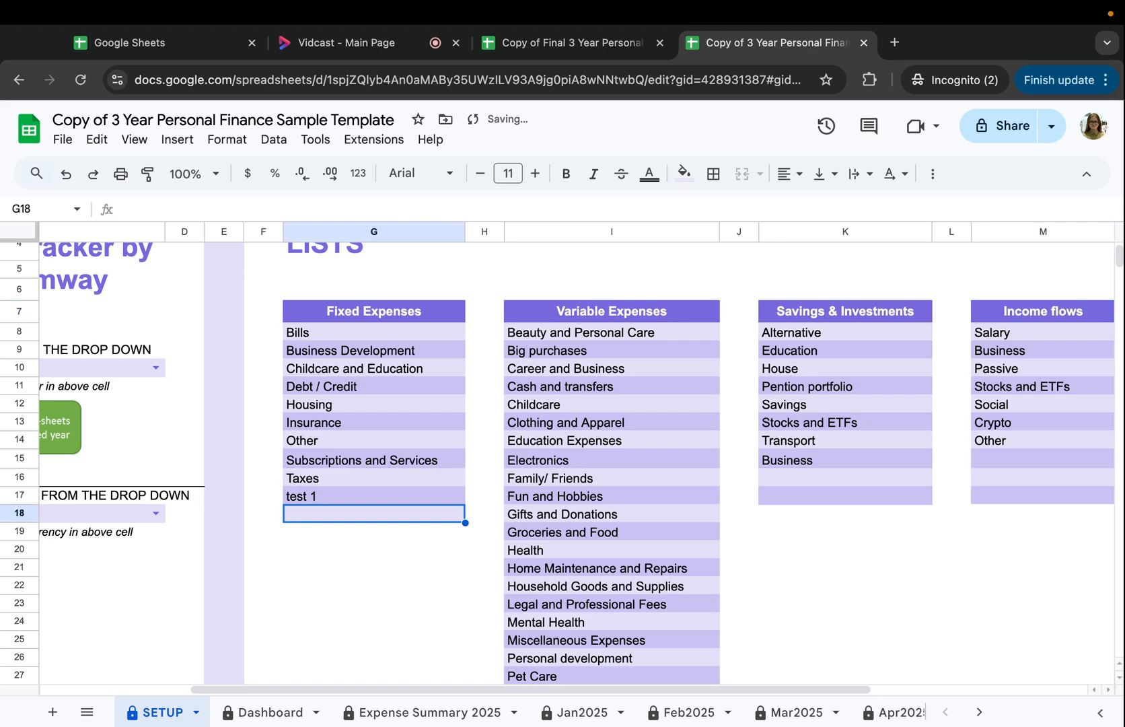
- Delete the "test 1" entry from the Fixed Expenses list
double_click(336, 476)
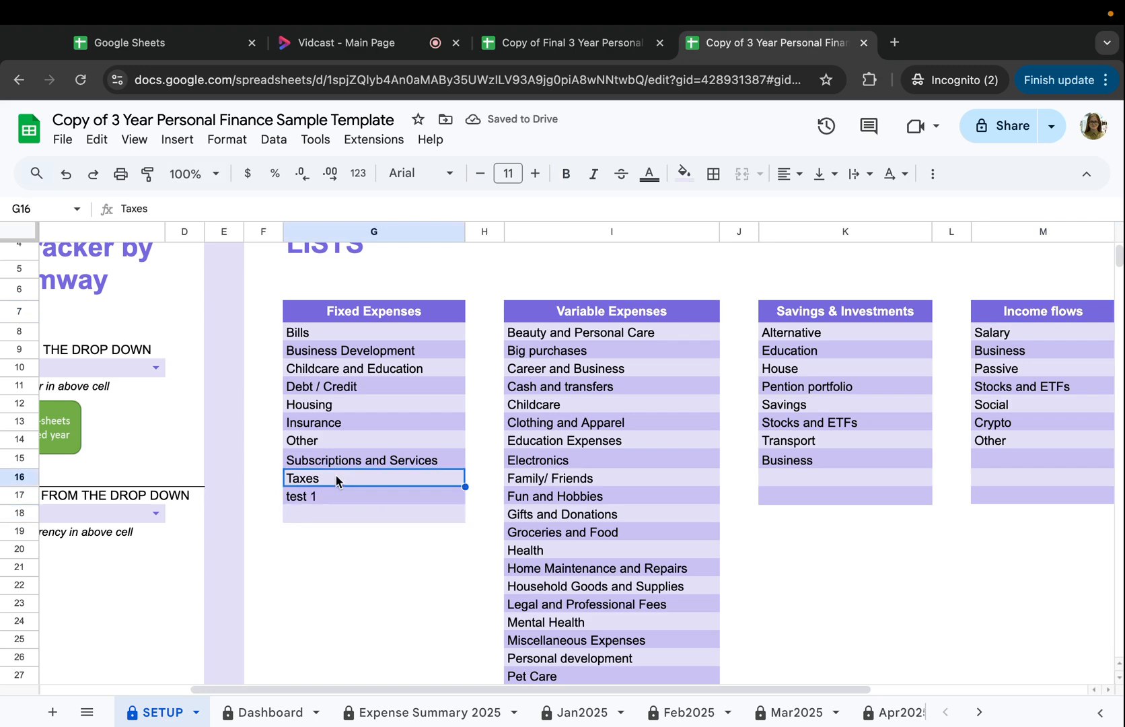
double_click(370, 495)
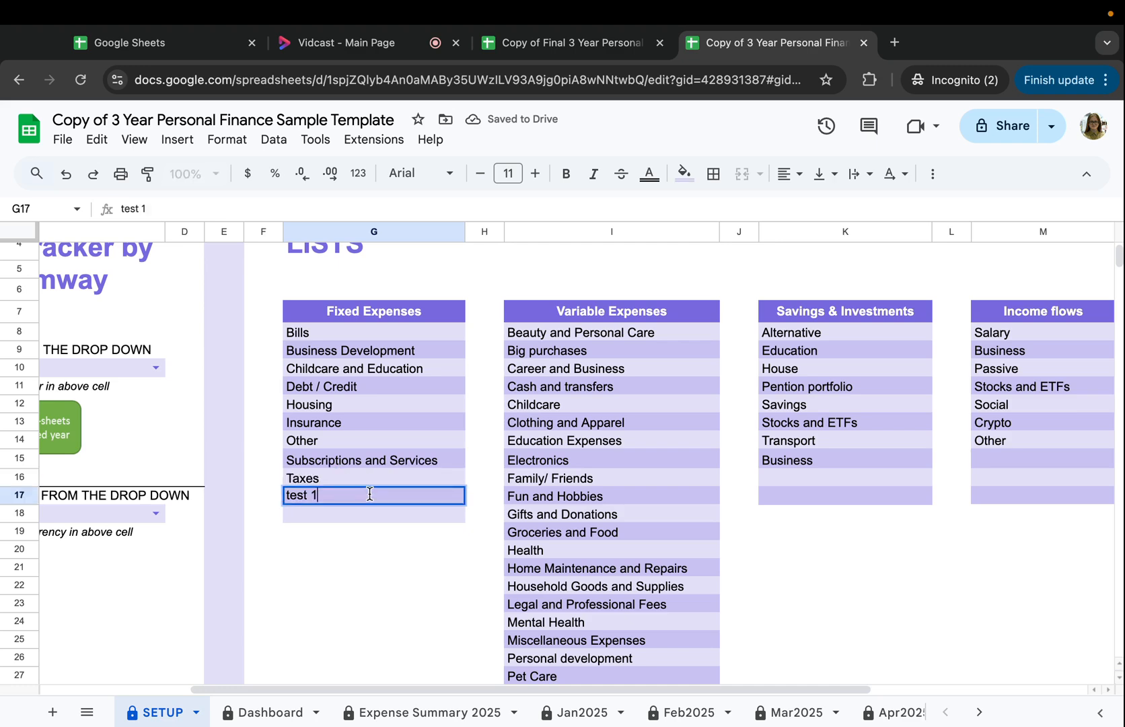
key(BackSpace)
click(364, 369)
- Review the Fixed Expenses, Variable Expenses, Savings & Investments and Income flows lists beside the Currency table
scroll(362, 369, right, 2)
scroll(363, 369, up, 1)
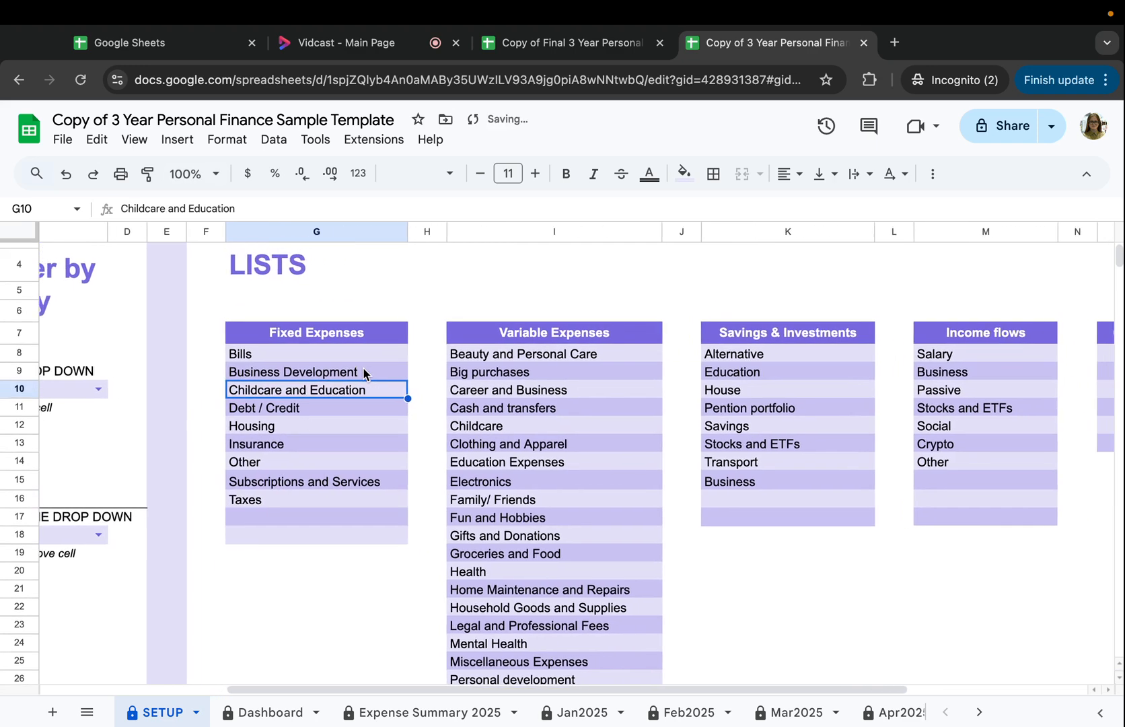
scroll(363, 368, right, 4)
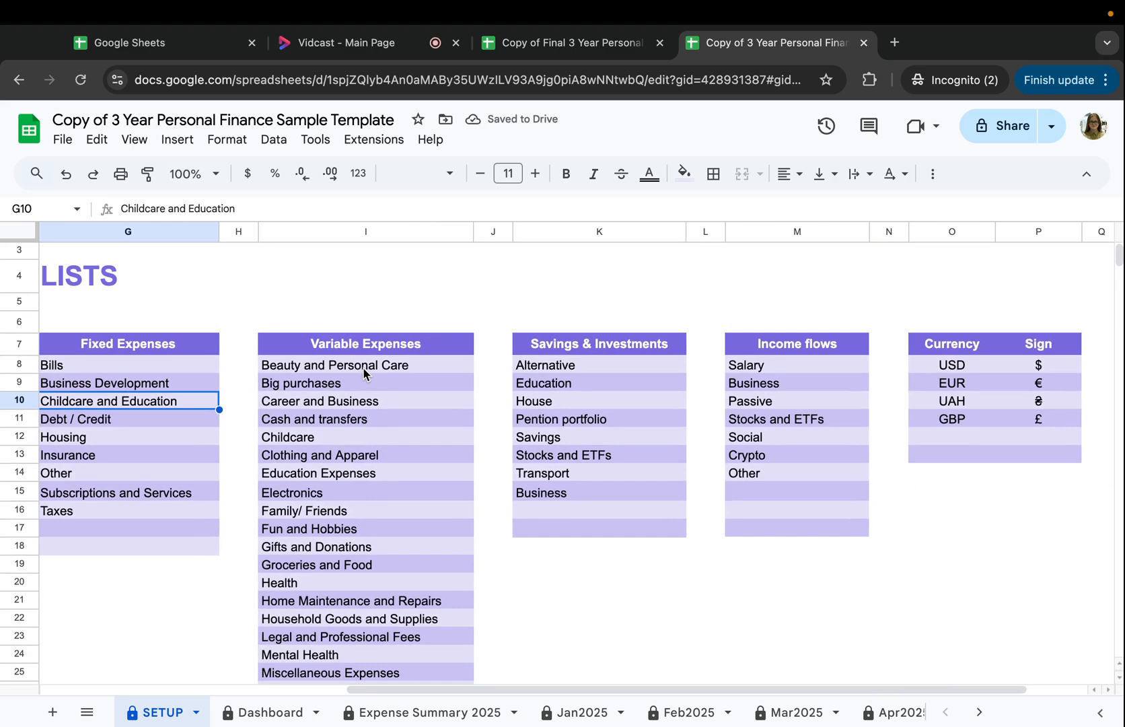
scroll(363, 372, left, 2)
scroll(363, 372, left, 2)
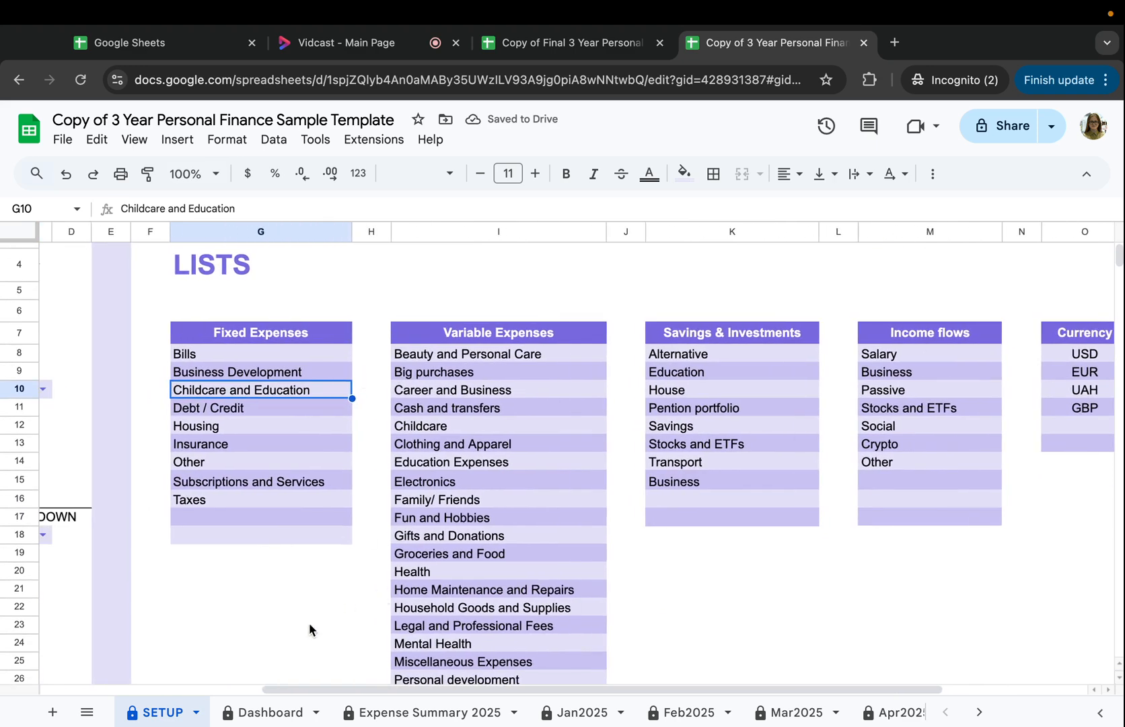
scroll(377, 531, right, 2)
scroll(377, 531, down, 1)
drag(484, 321, 491, 545)
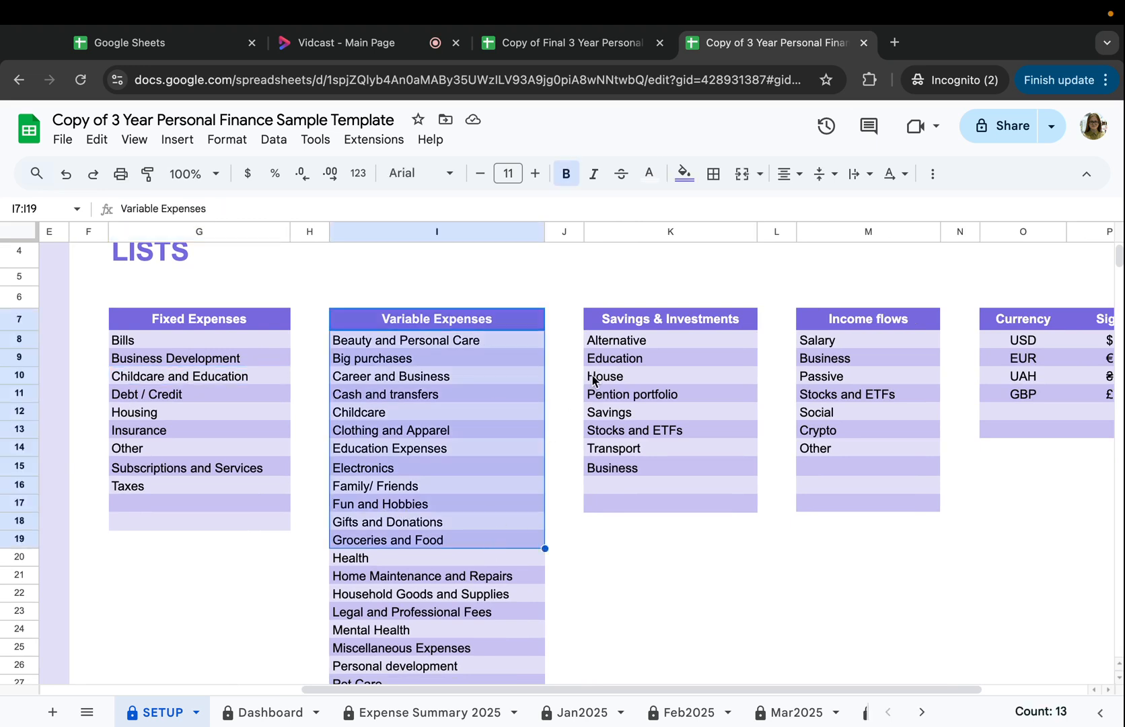
click(252, 316)
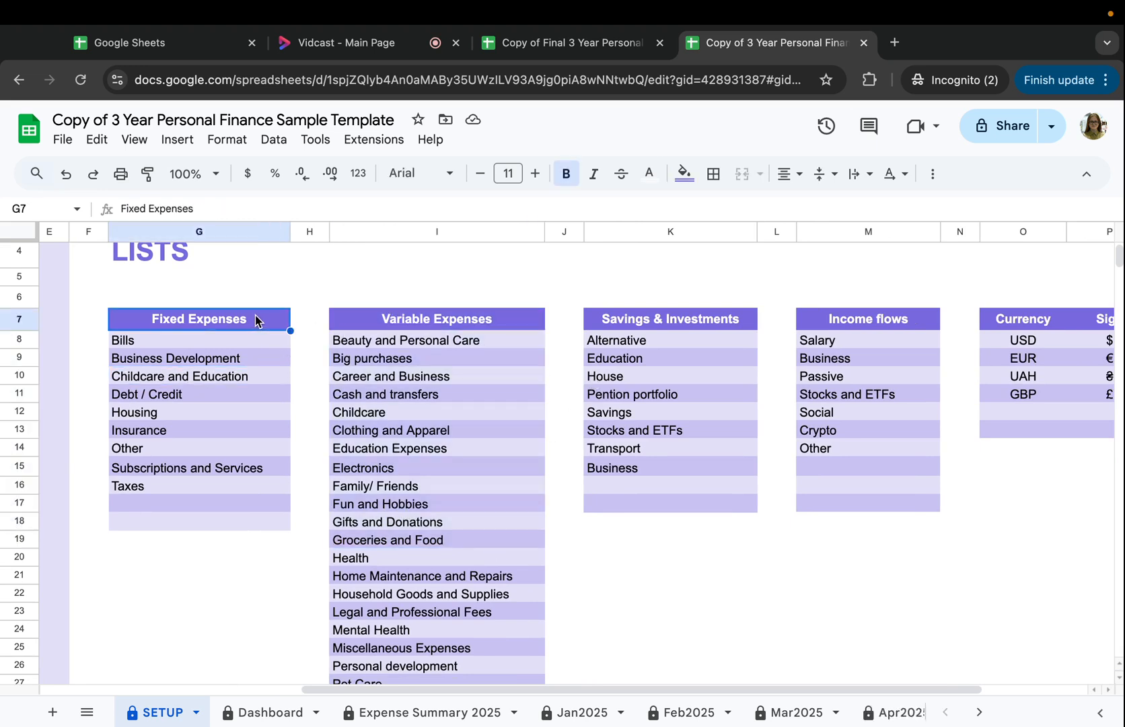
click(387, 323)
click(633, 325)
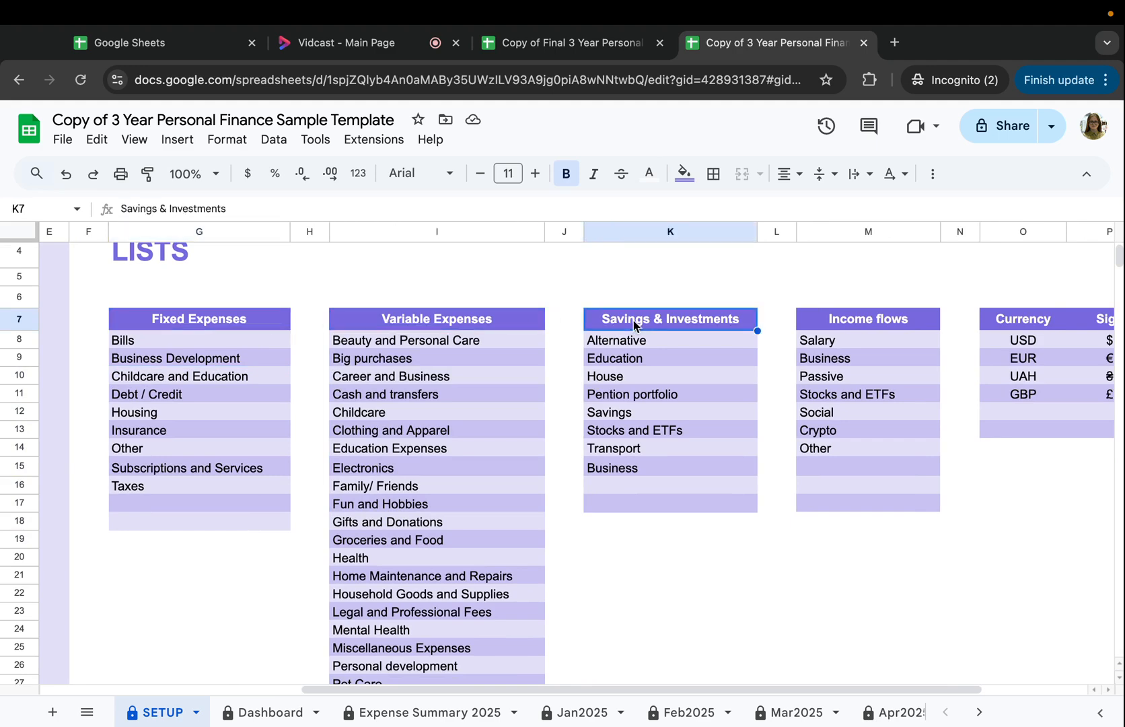
click(858, 321)
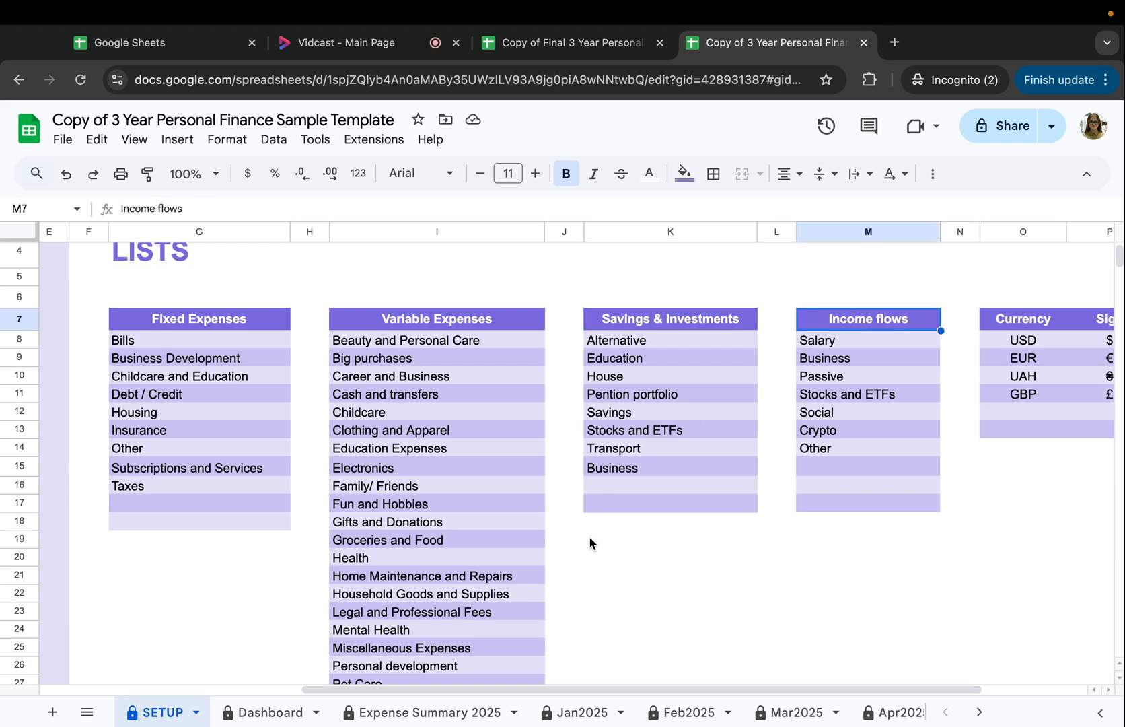
scroll(560, 553, left, 2)
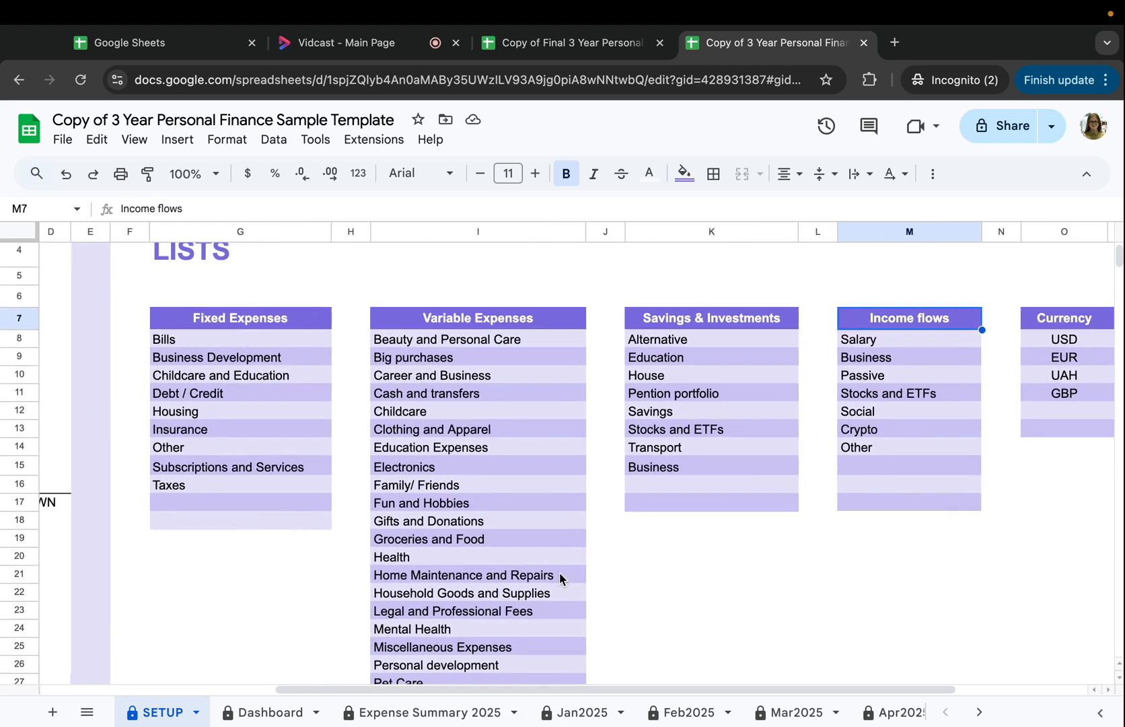
- Open the Jan2025 sheet and examine its January Data Input section with the Monthly Budget Planning table
click(571, 712)
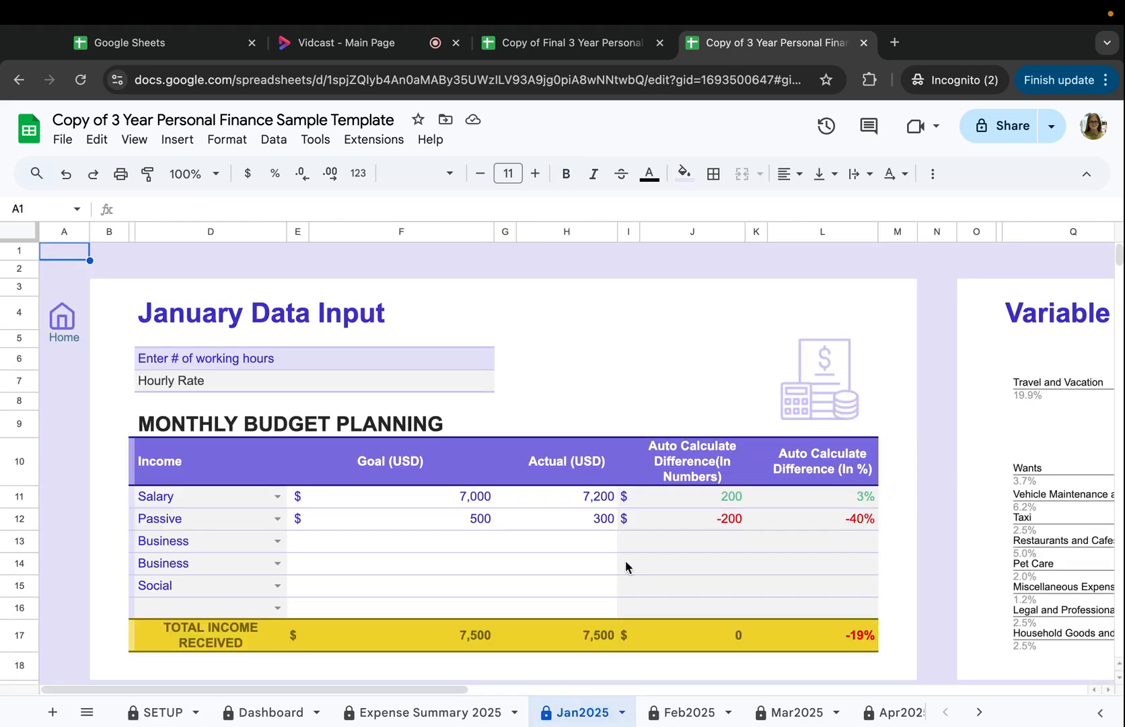
scroll(625, 565, down, 2)
scroll(625, 565, right, 1)
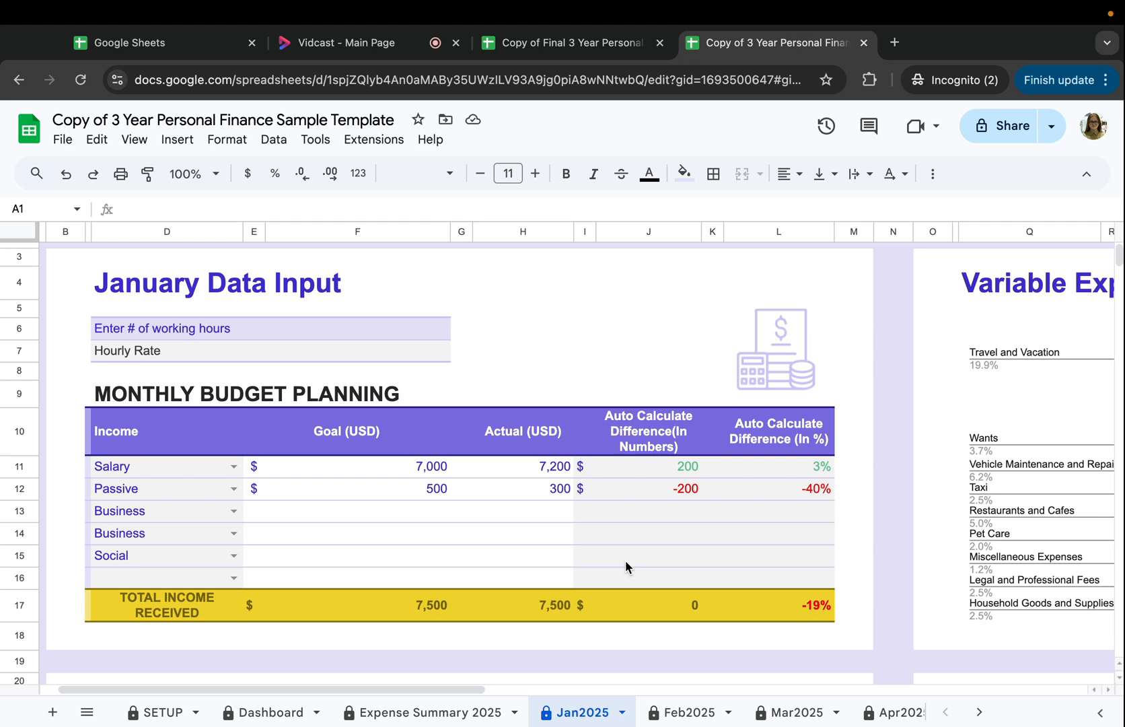
scroll(556, 529, up, 1)
scroll(556, 529, left, 1)
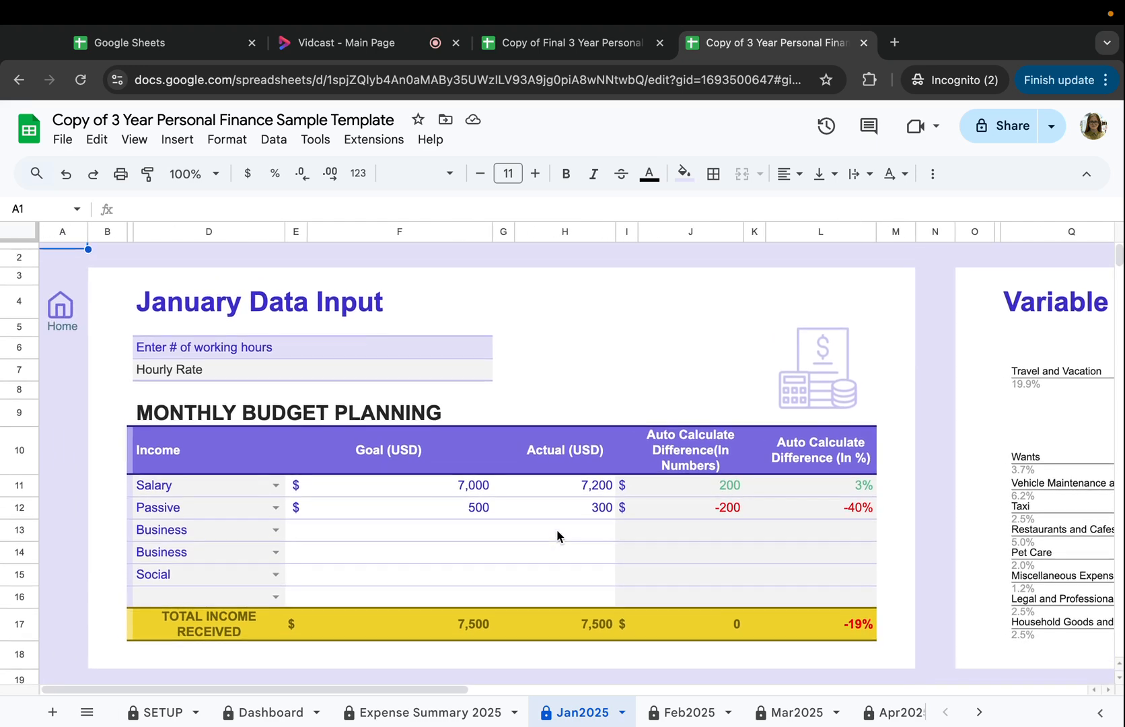
scroll(556, 528, up, 1)
scroll(557, 529, left, 2)
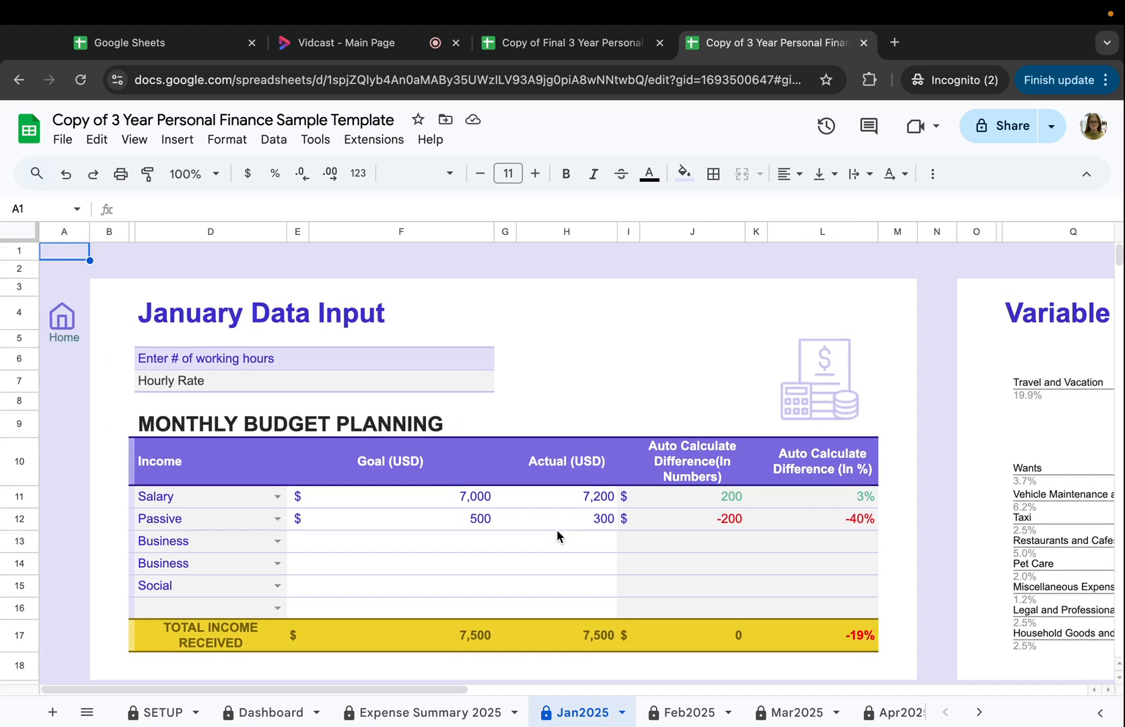
drag(107, 286, 881, 641)
click(537, 402)
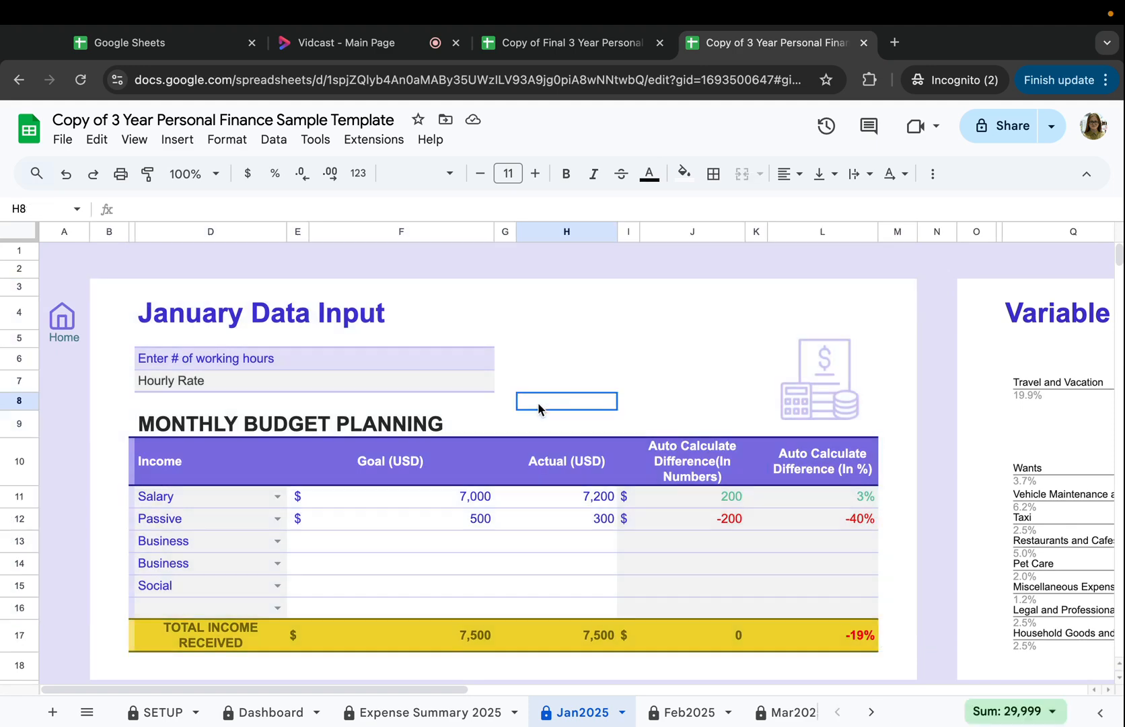
scroll(505, 447, down, 3)
scroll(504, 447, right, 1)
scroll(503, 445, up, 1)
scroll(503, 444, left, 1)
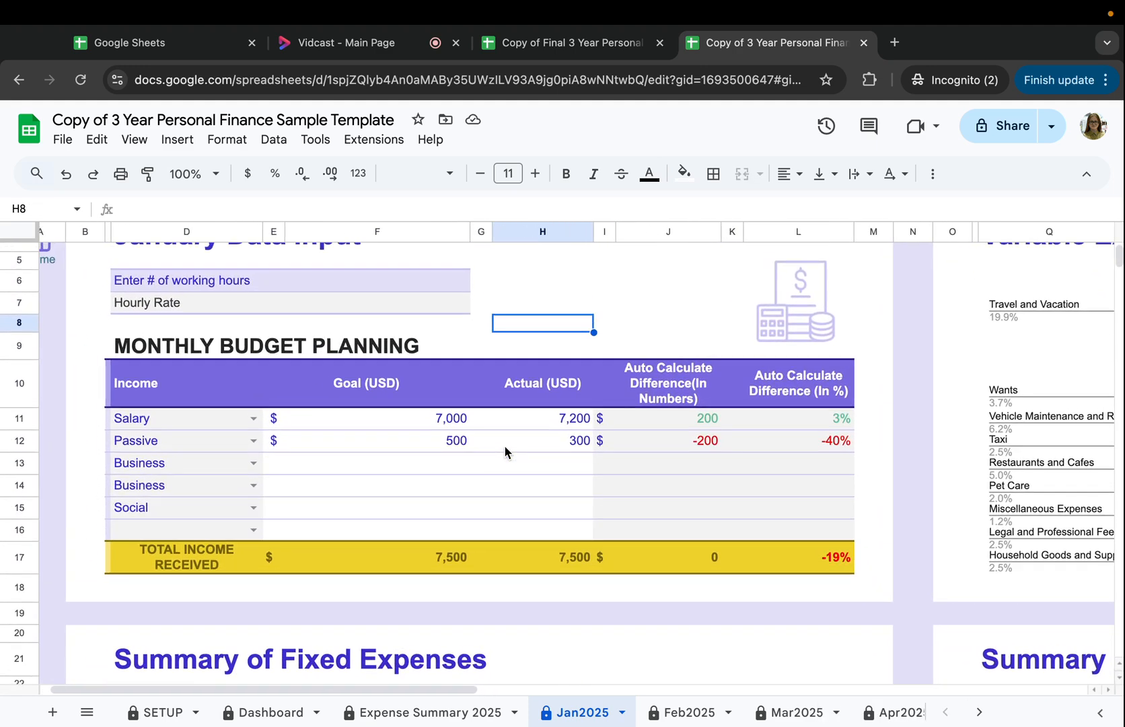
- View the income categories offered in the Salary and Passive rows without changing the selections
click(248, 420)
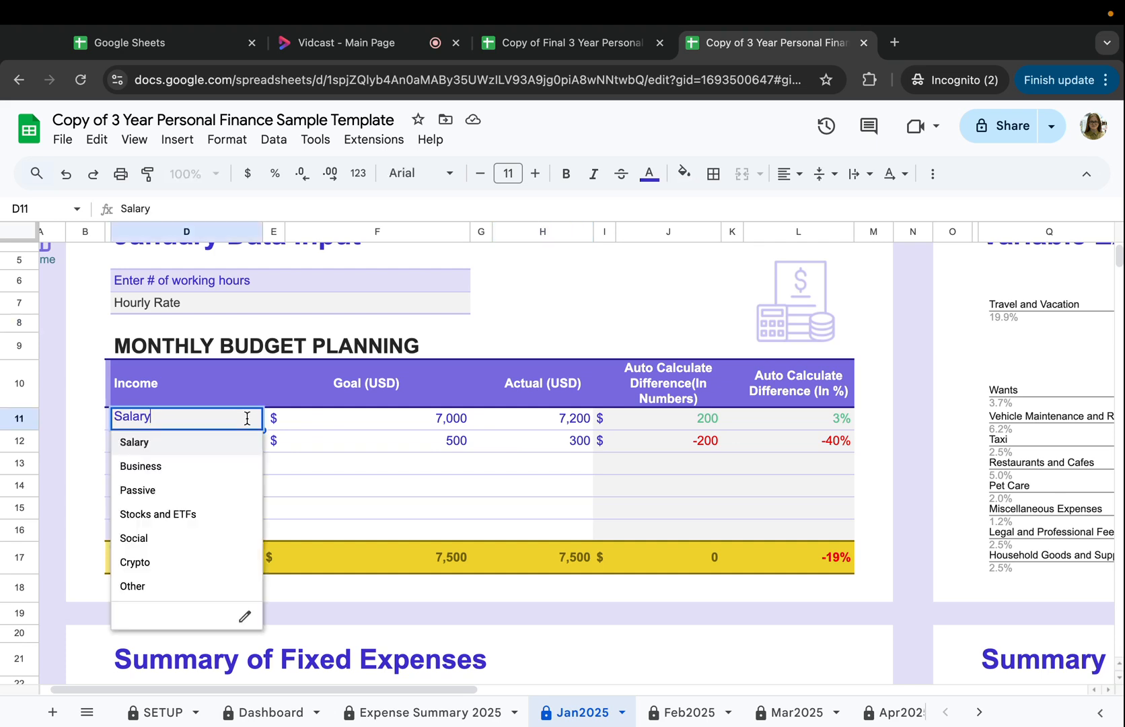
click(319, 442)
click(251, 419)
click(287, 440)
click(235, 441)
click(334, 440)
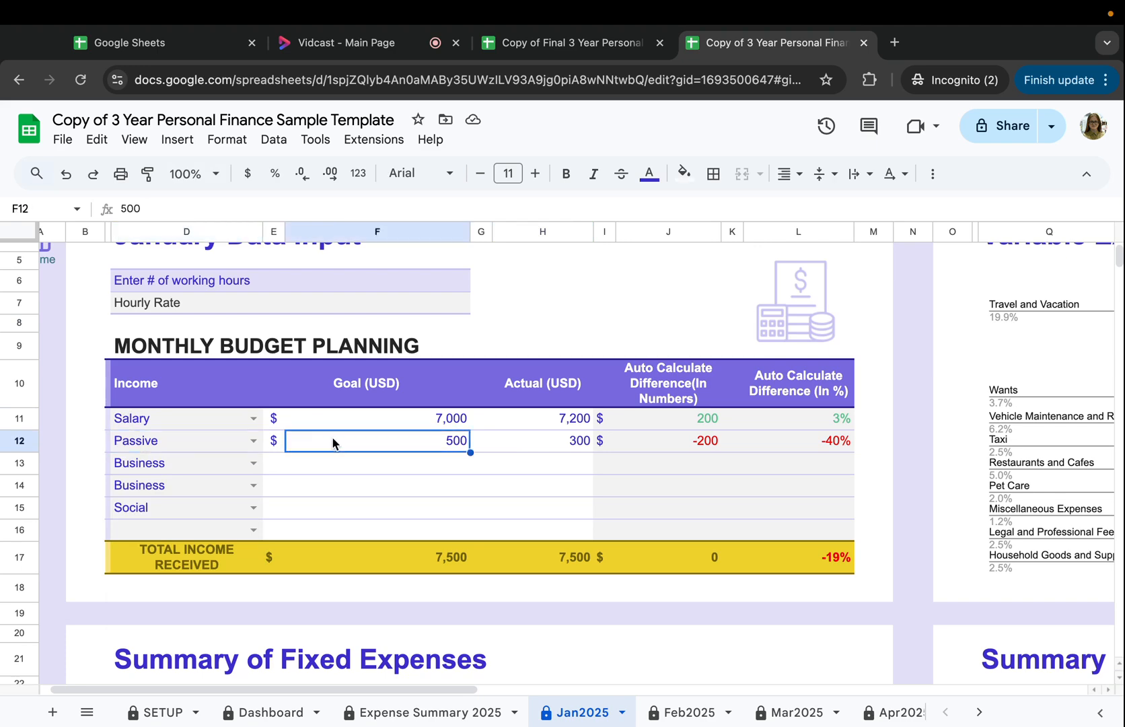
- Examine the Salary row's Goal and Actual amounts and the auto-calculated difference columns of the income table
scroll(334, 441, right, 1)
scroll(334, 441, down, 1)
click(364, 413)
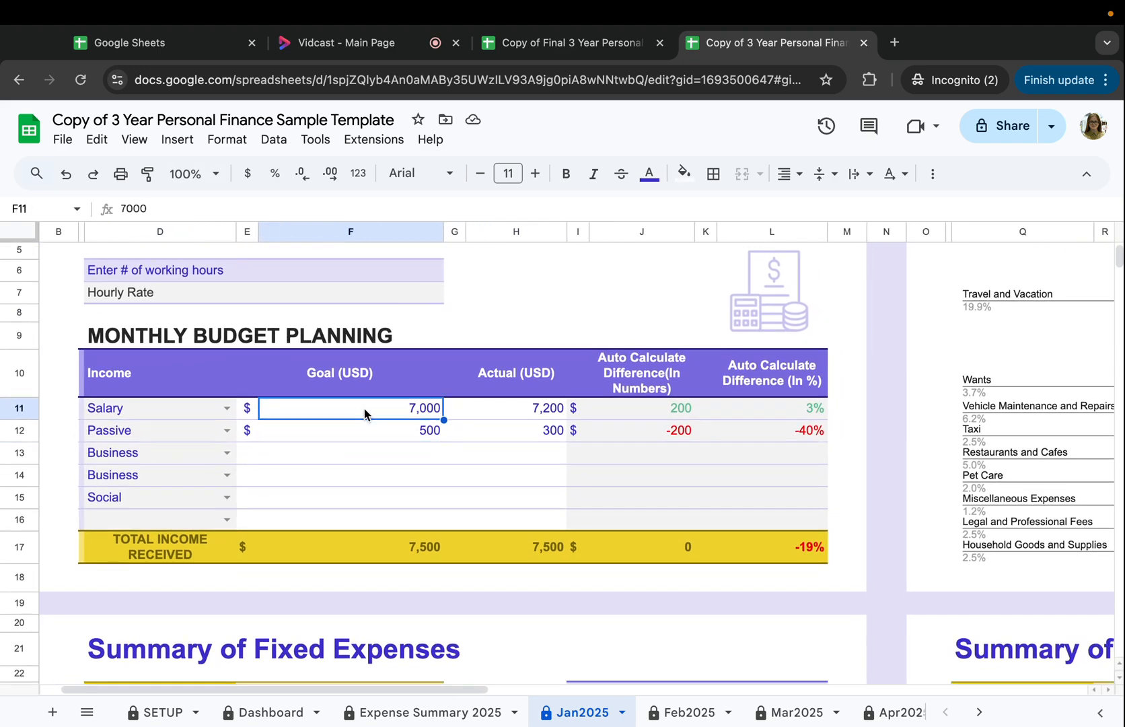
click(479, 415)
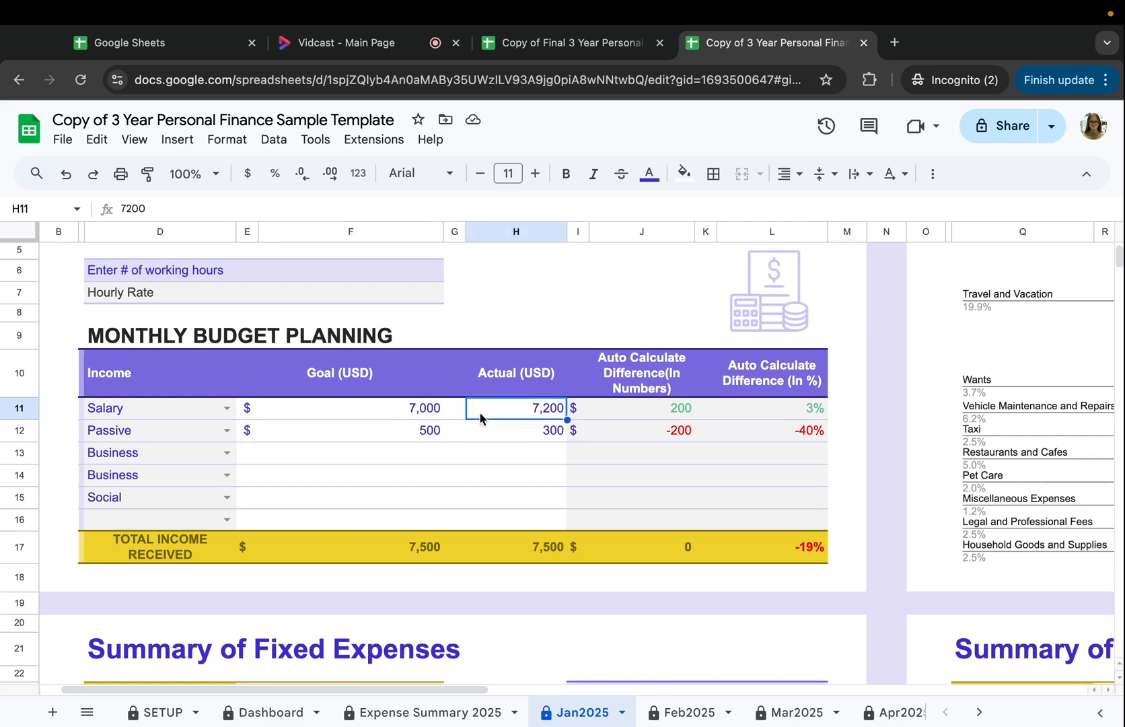
drag(591, 405, 726, 509)
click(727, 504)
scroll(727, 504, up, 1)
scroll(726, 503, left, 1)
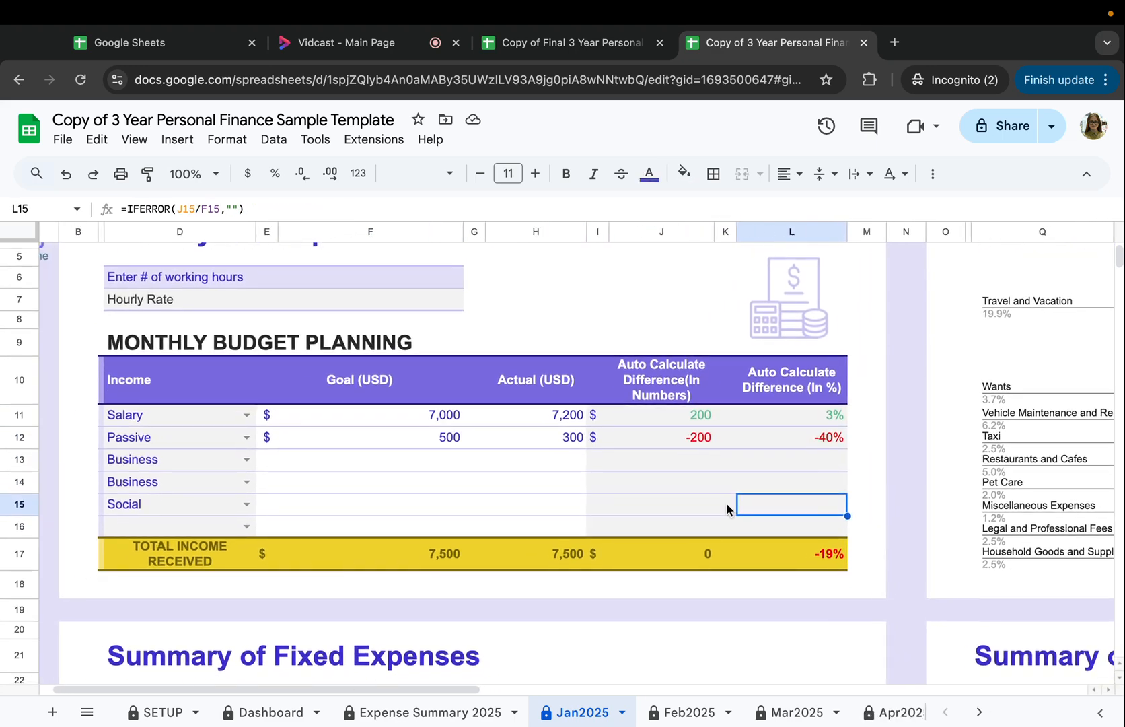
- Compare the Salary and Passive rows' Goal and Actual amounts with their calculated differences, including the formulas in J11, J12 and L12
click(686, 416)
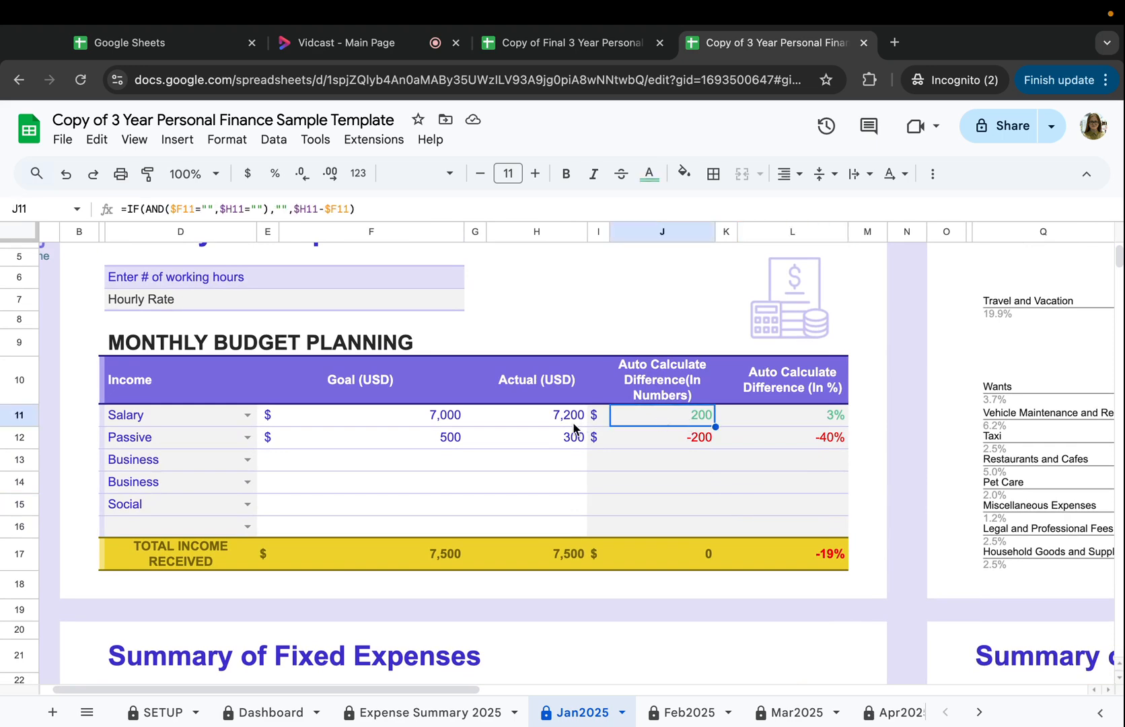
click(553, 418)
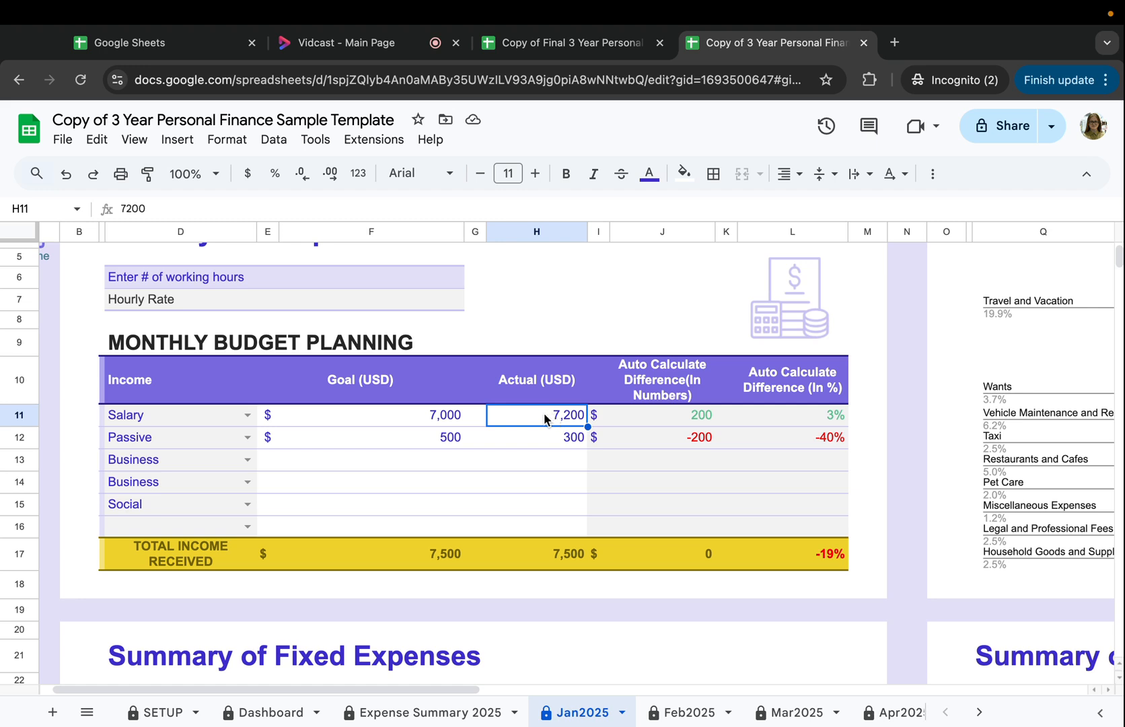
click(562, 440)
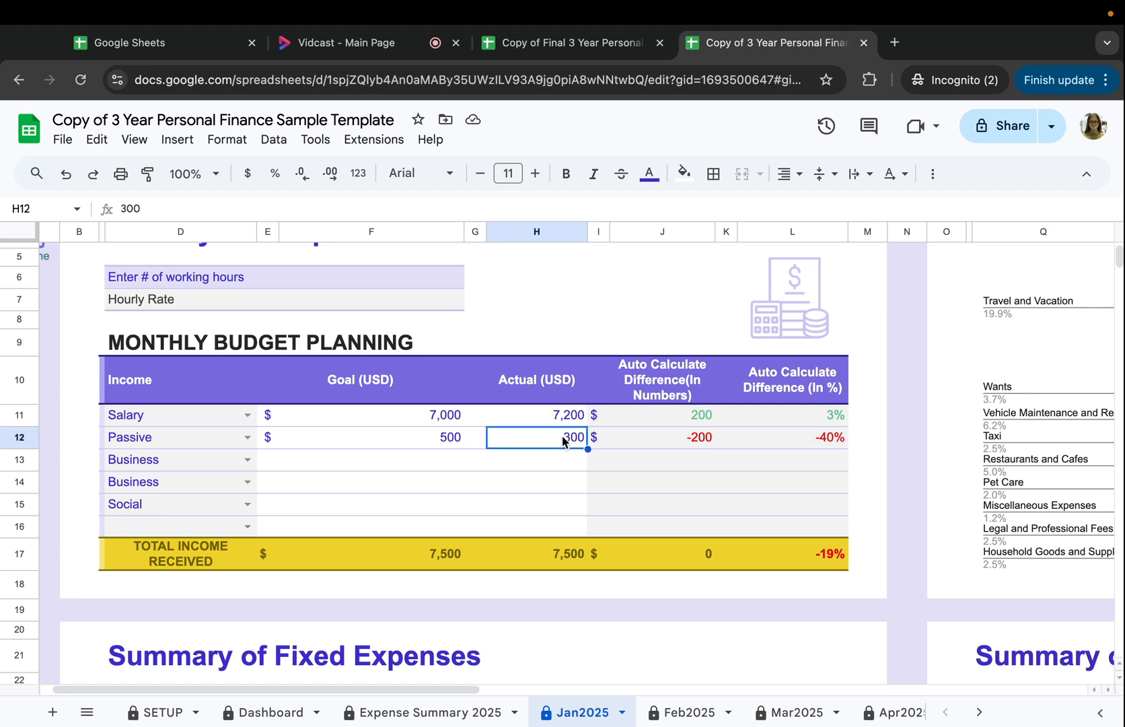
click(412, 447)
drag(660, 440, 795, 444)
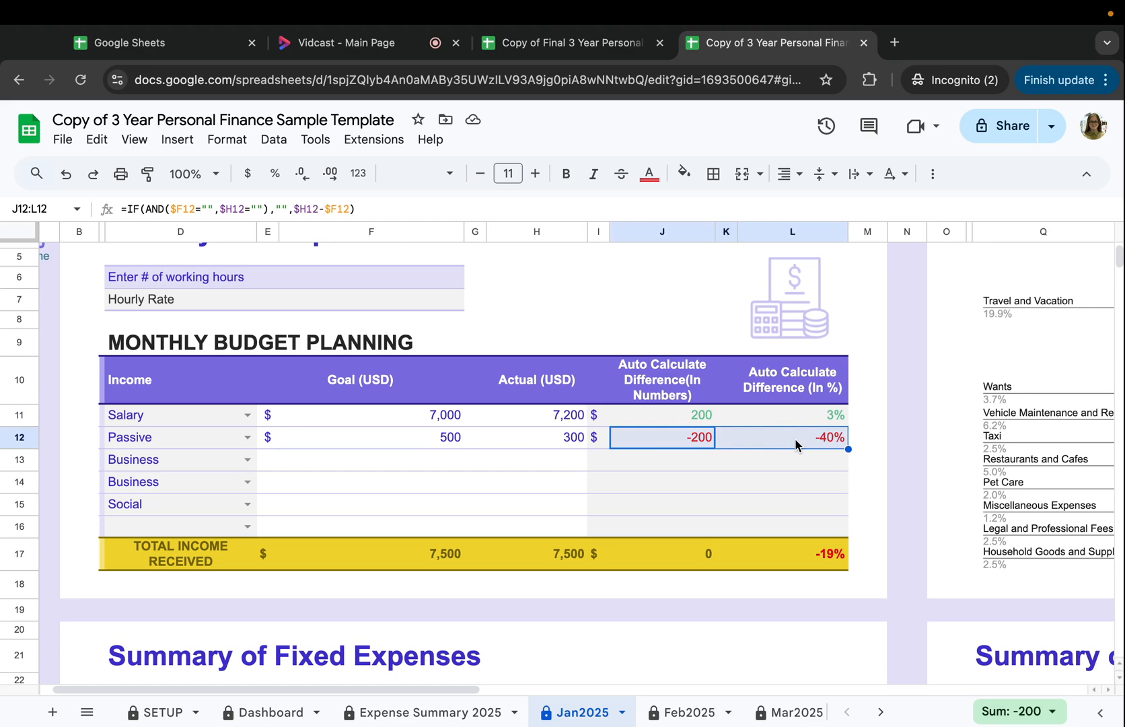
click(686, 441)
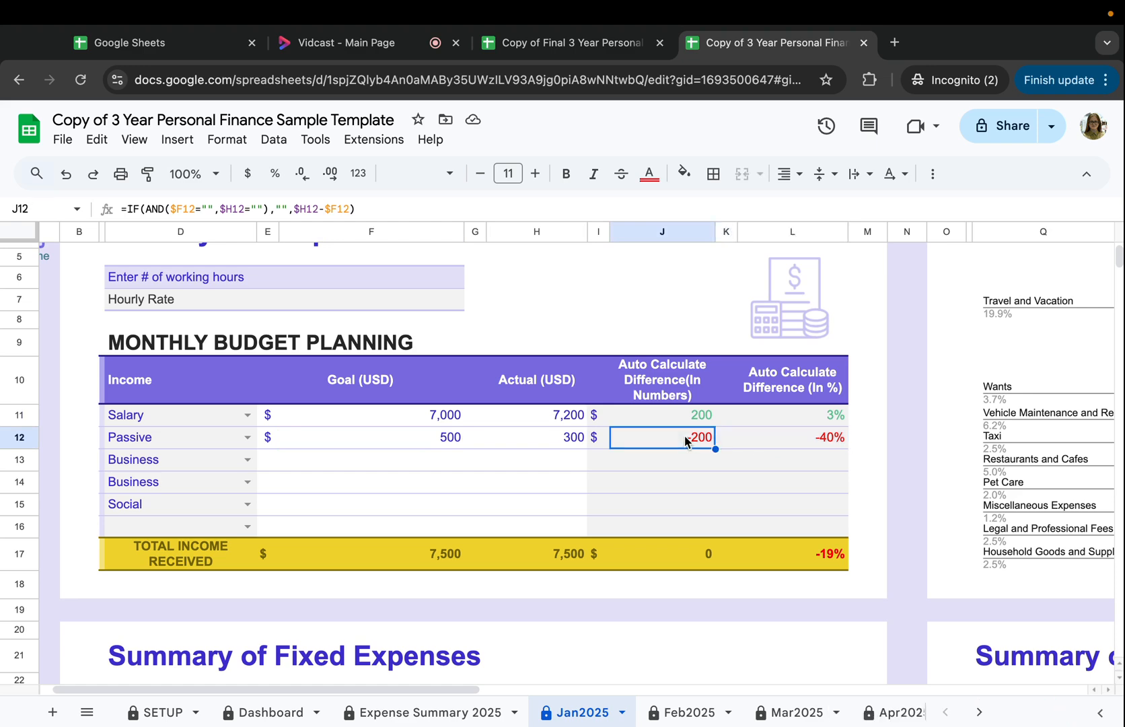
click(780, 440)
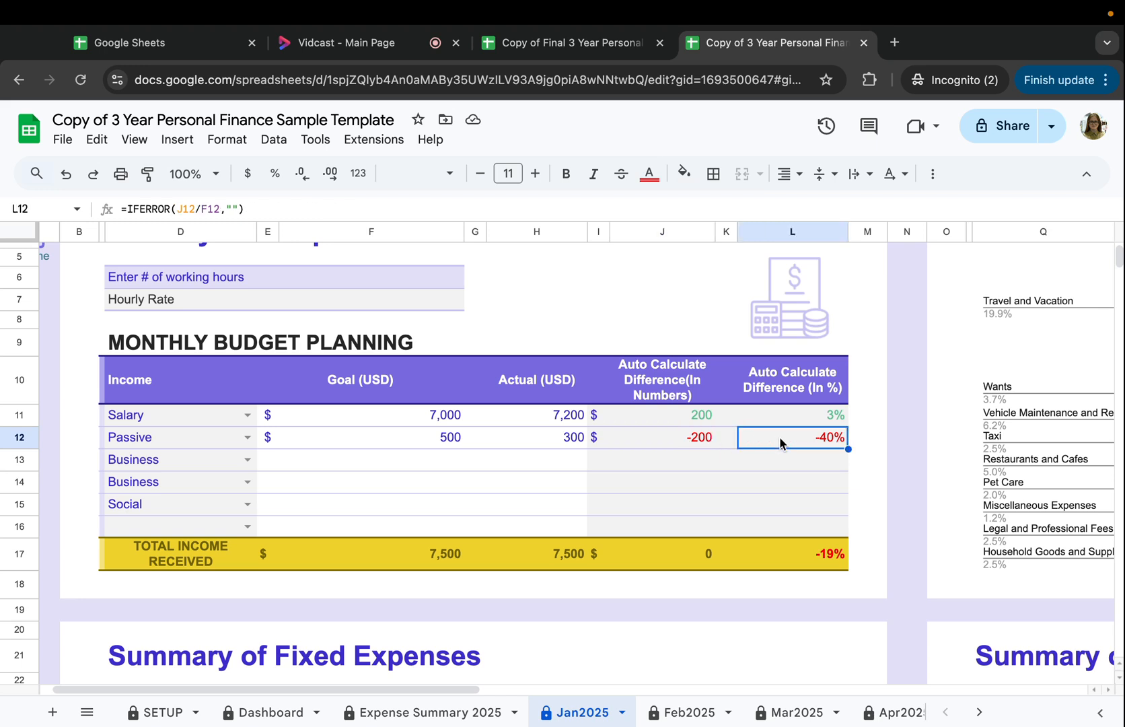
click(419, 436)
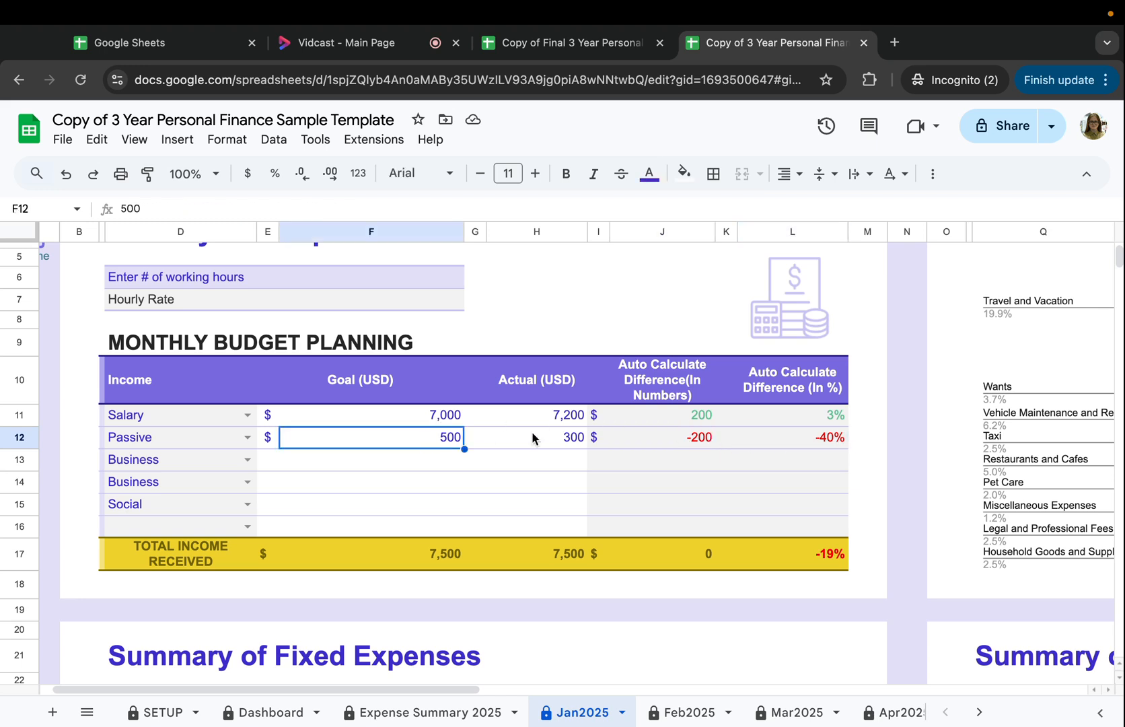
click(532, 437)
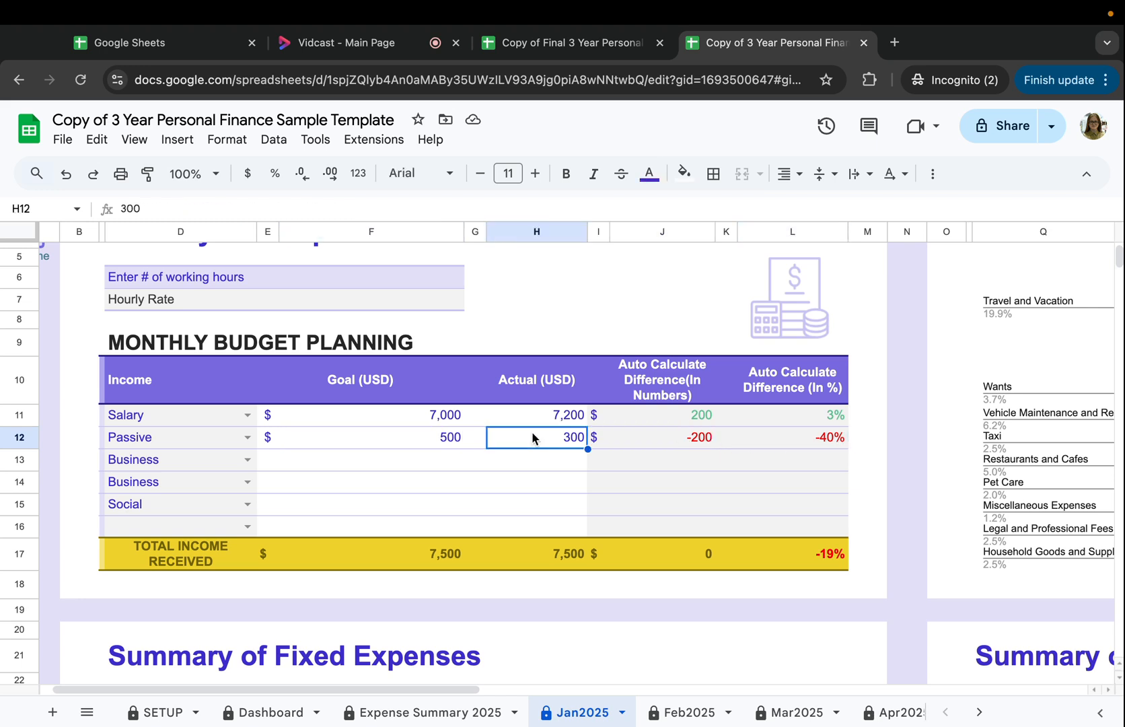
- Examine the Total Income Received row and how its totals relate to the income rows above it
click(445, 414)
click(422, 552)
drag(422, 551, 829, 553)
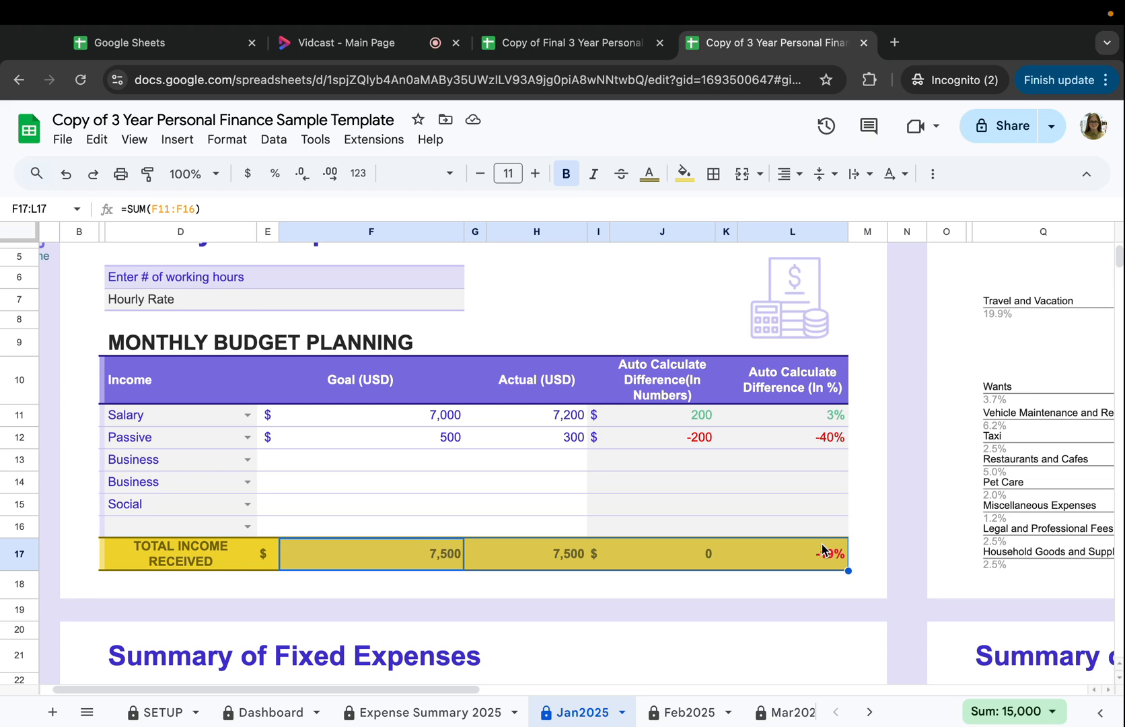
click(694, 556)
scroll(693, 557, down, 1)
scroll(693, 557, left, 1)
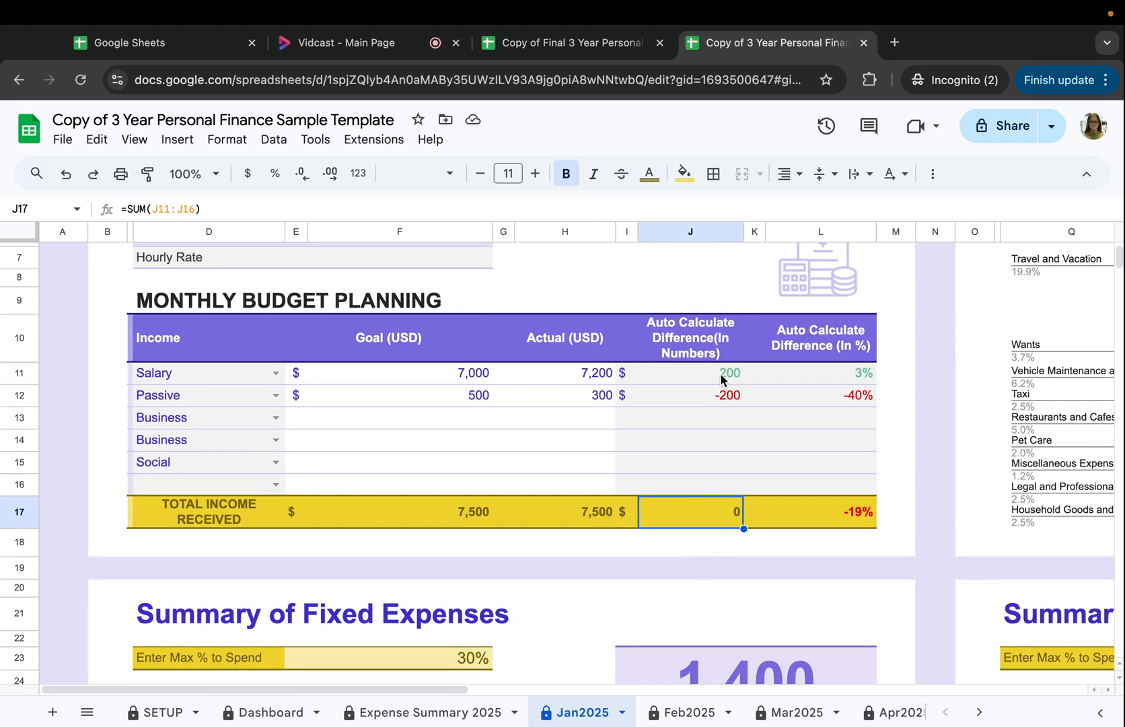
drag(729, 372, 727, 399)
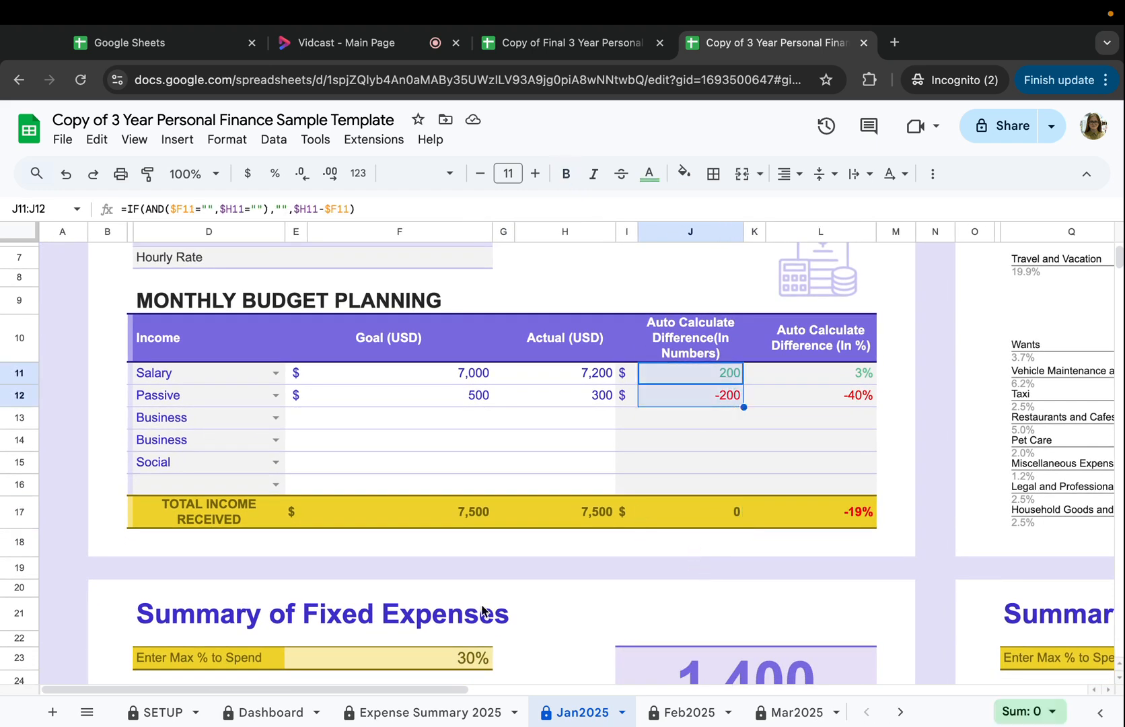
drag(193, 381, 819, 510)
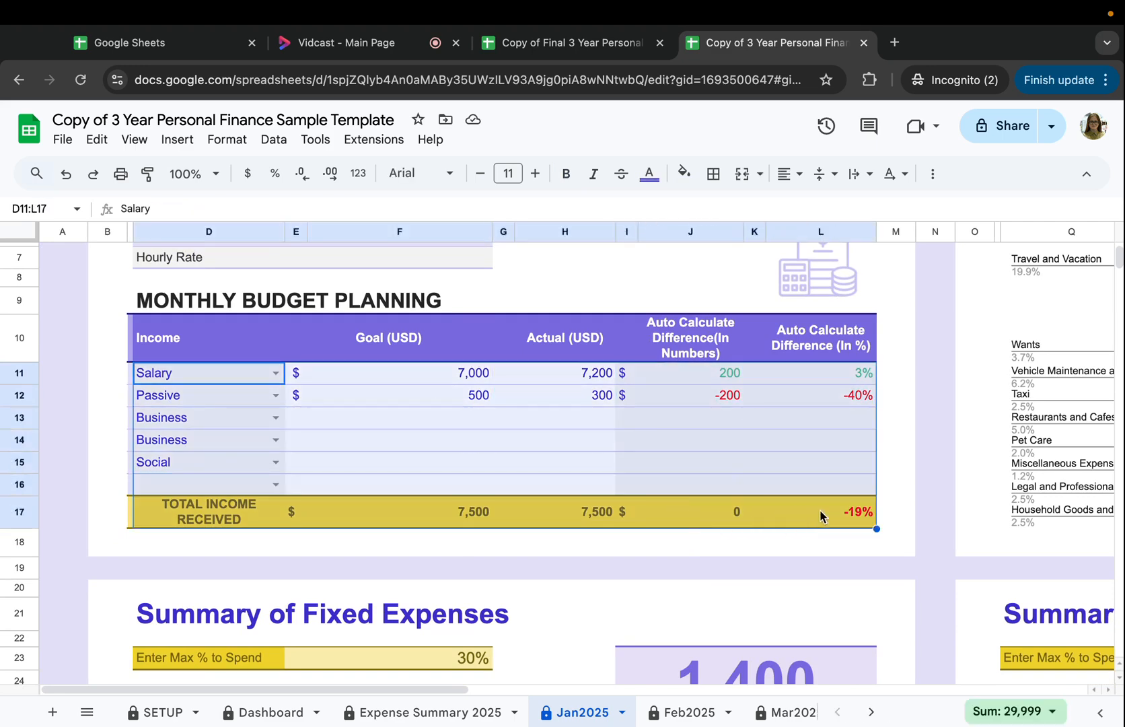
- Examine the Total Income Received row's percentage difference formula in L17 and the Goal total in F17
click(819, 510)
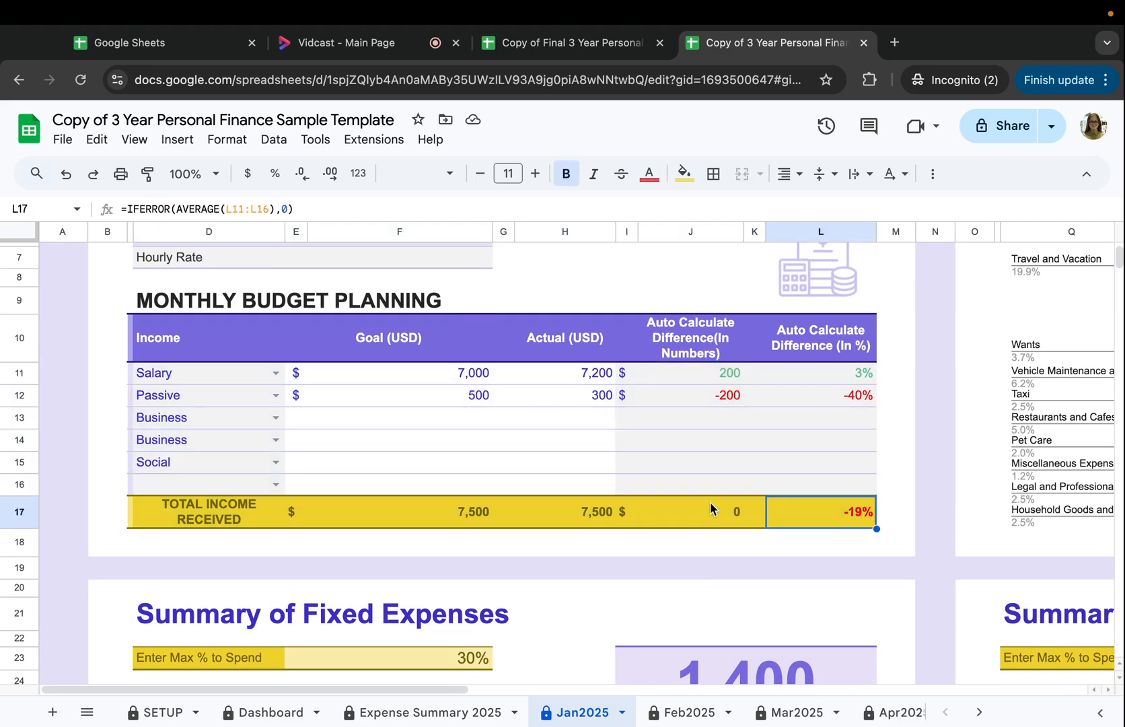
scroll(710, 501, right, 2)
scroll(710, 501, down, 1)
click(646, 492)
click(774, 483)
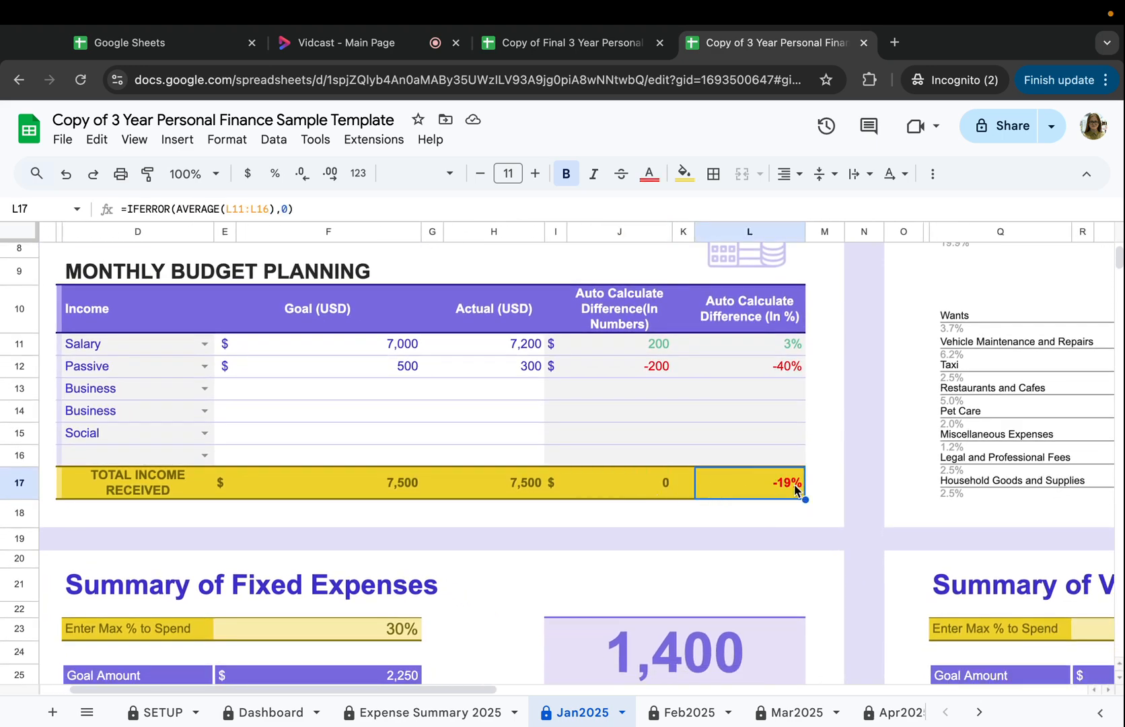
click(770, 323)
click(773, 486)
scroll(773, 485, up, 1)
scroll(772, 486, left, 1)
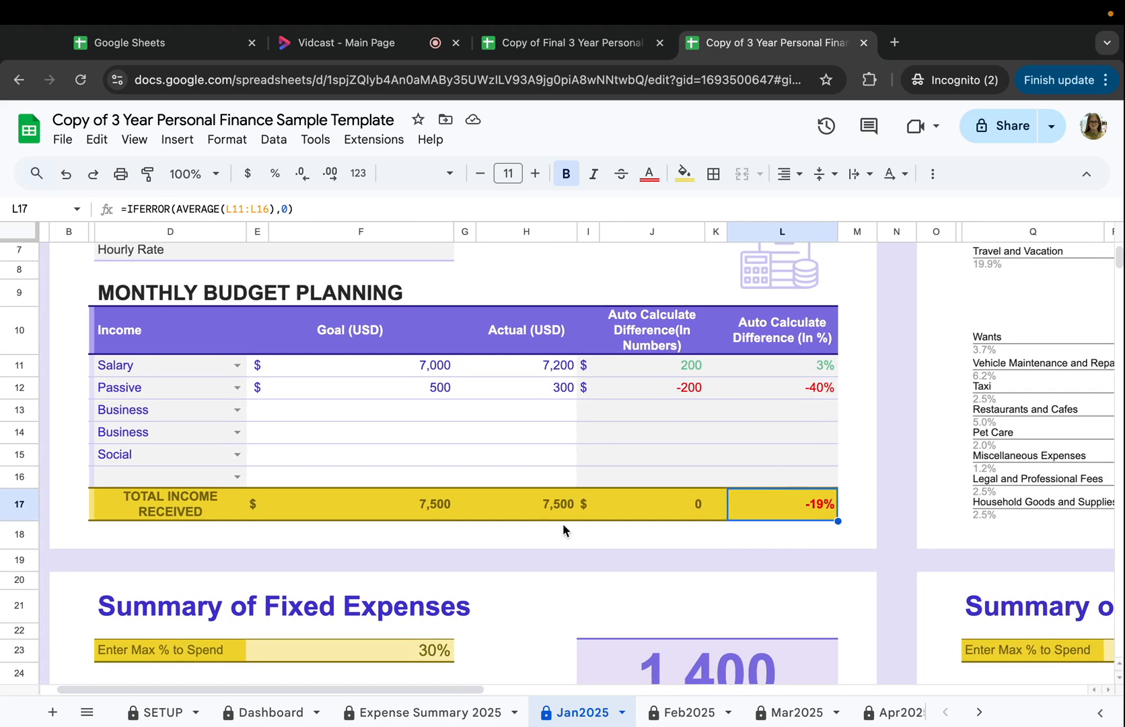
scroll(562, 523, down, 1)
scroll(562, 523, left, 1)
click(449, 496)
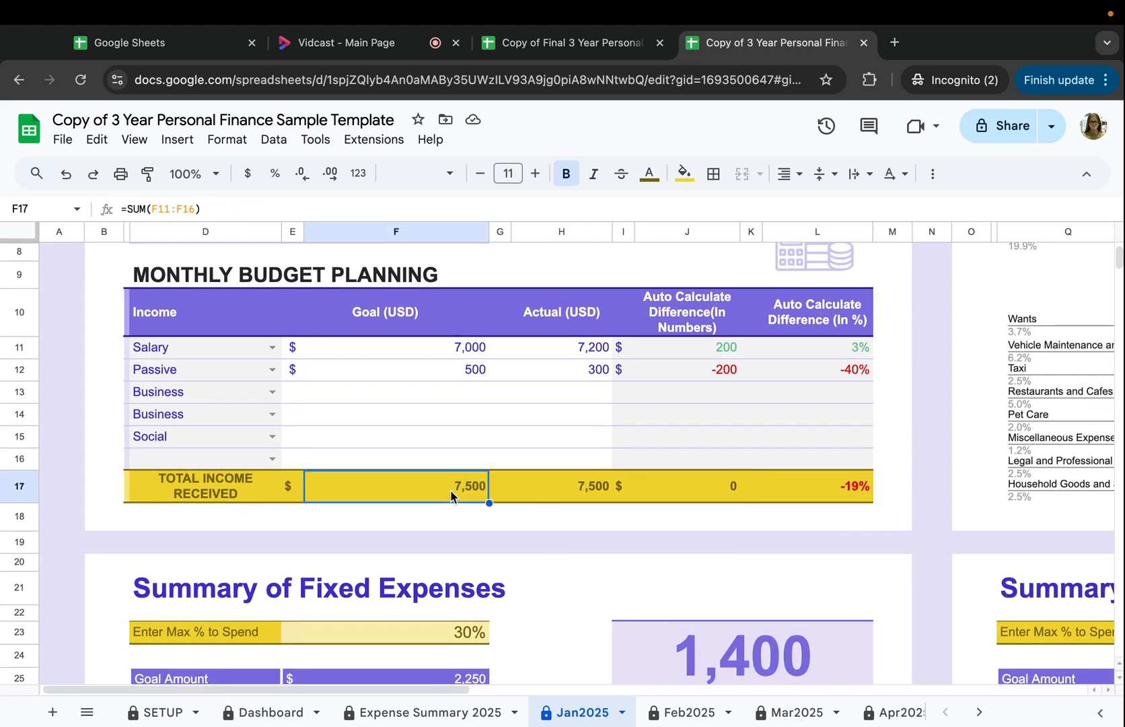
- Set the Goal amount of the first Business income row to 1000
double_click(466, 390)
text(1000)
key(Return)
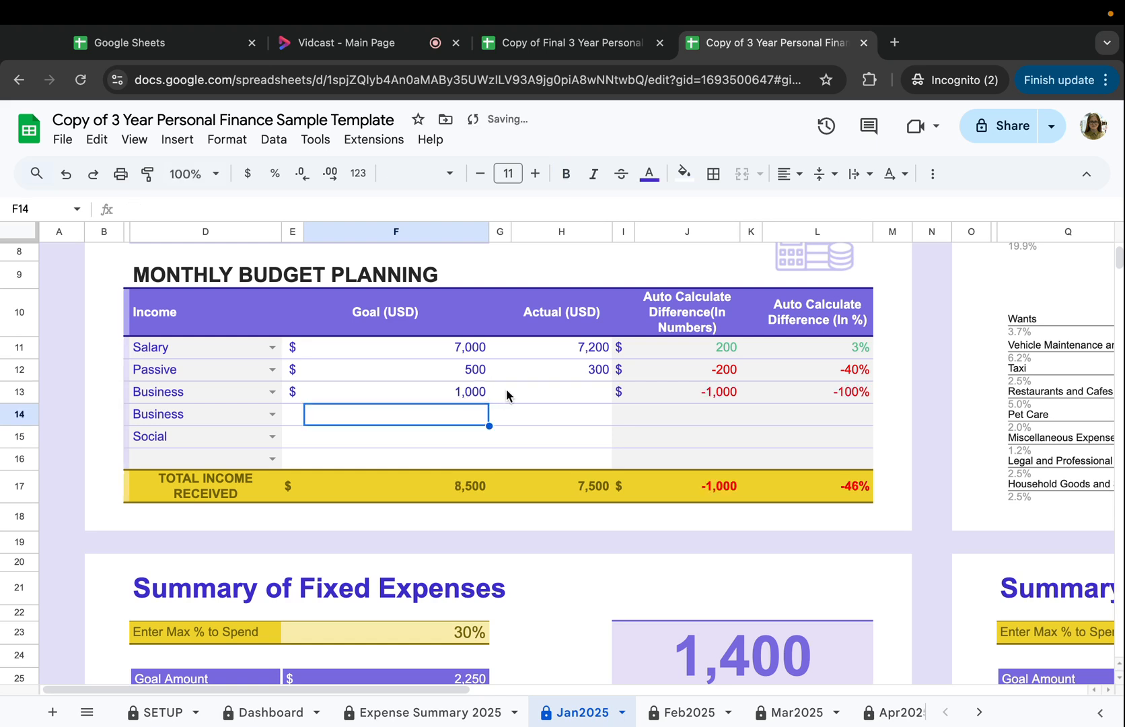
- Try to edit the protected formula in cell G13 of the Business row and cancel the change
double_click(507, 390)
click(499, 437)
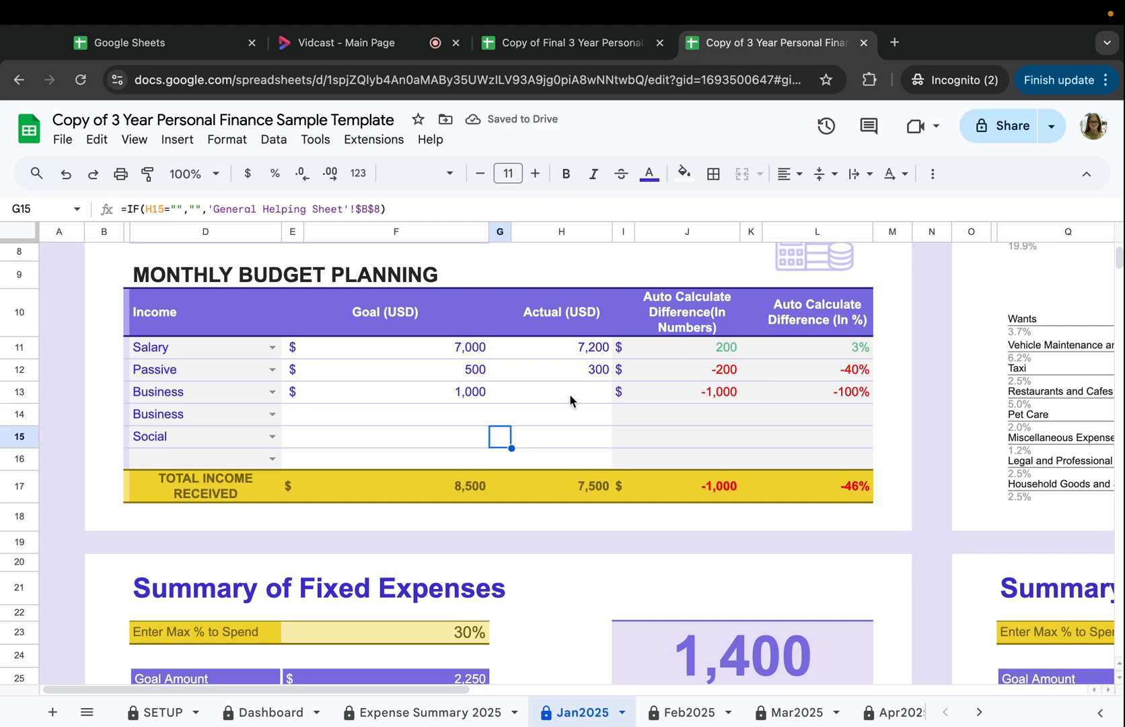
double_click(502, 393)
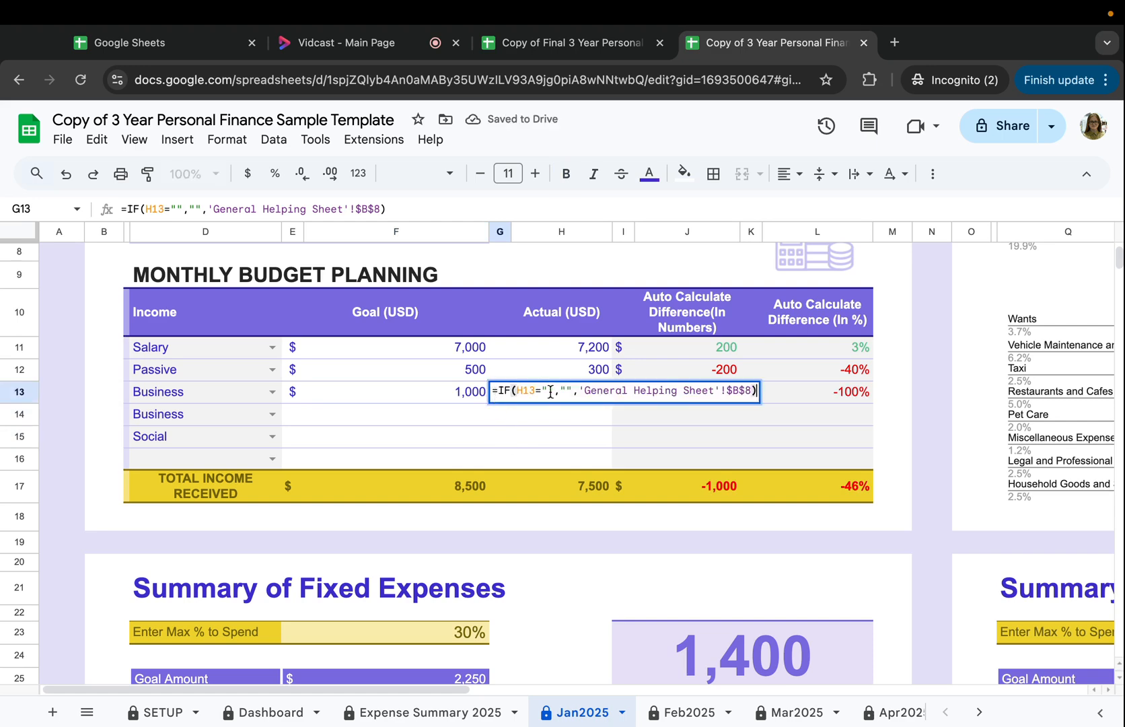
text(DELTA()
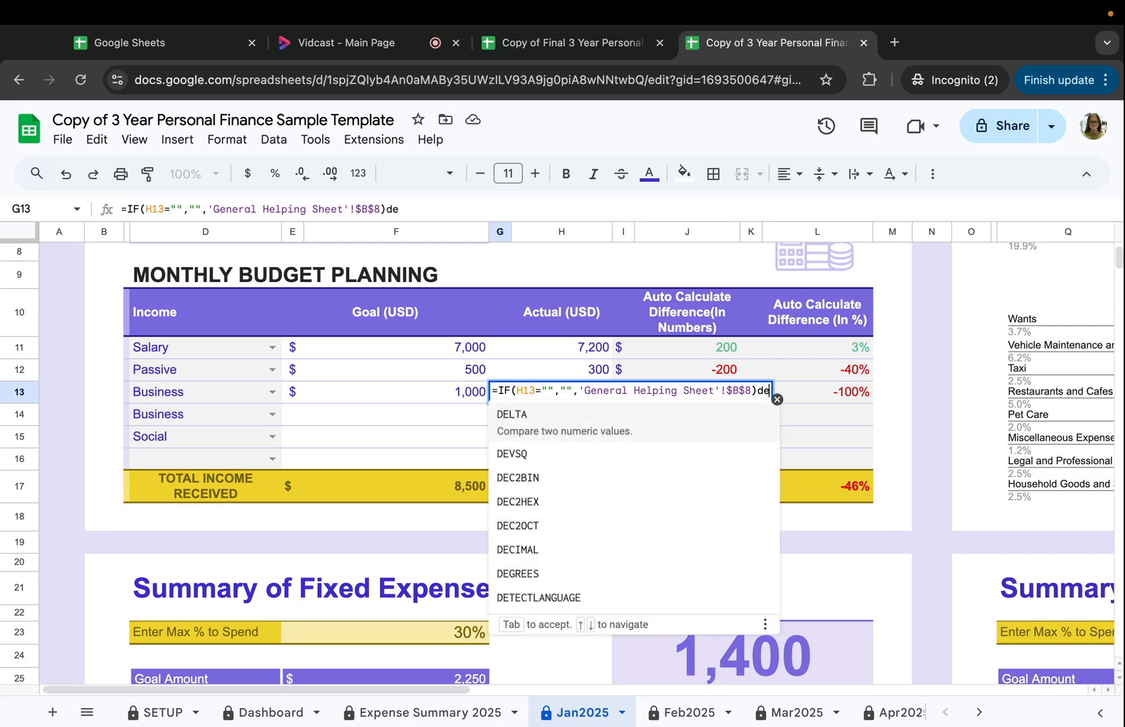
key(Return)
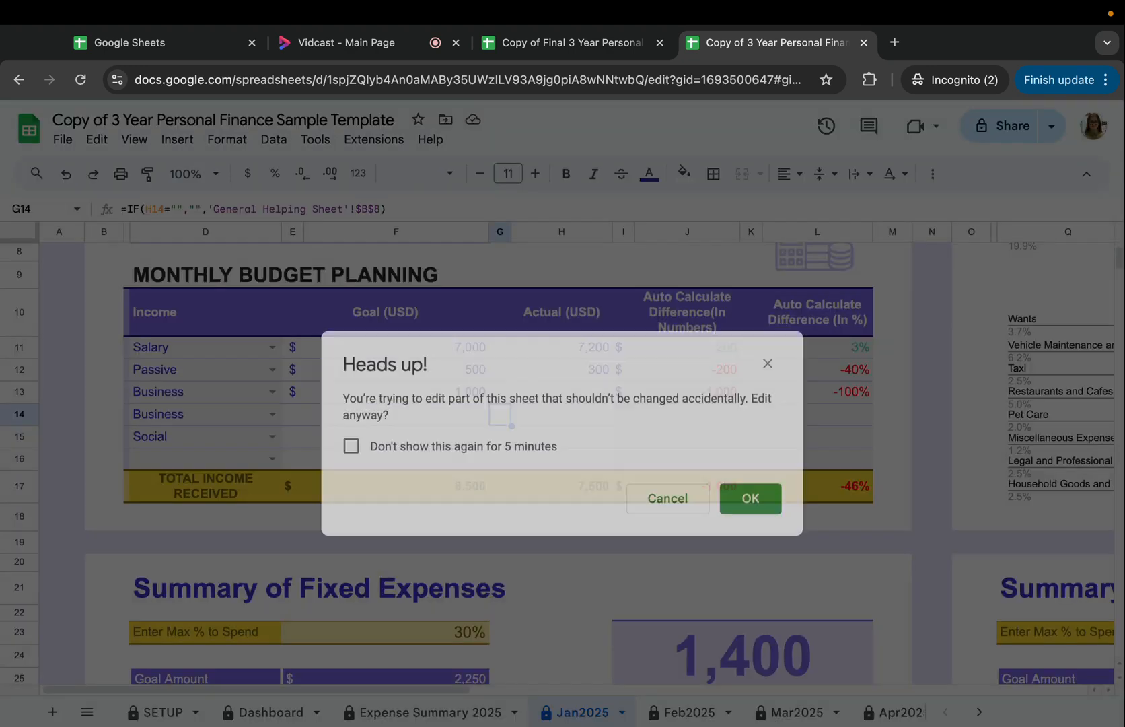
drag(354, 368, 412, 368)
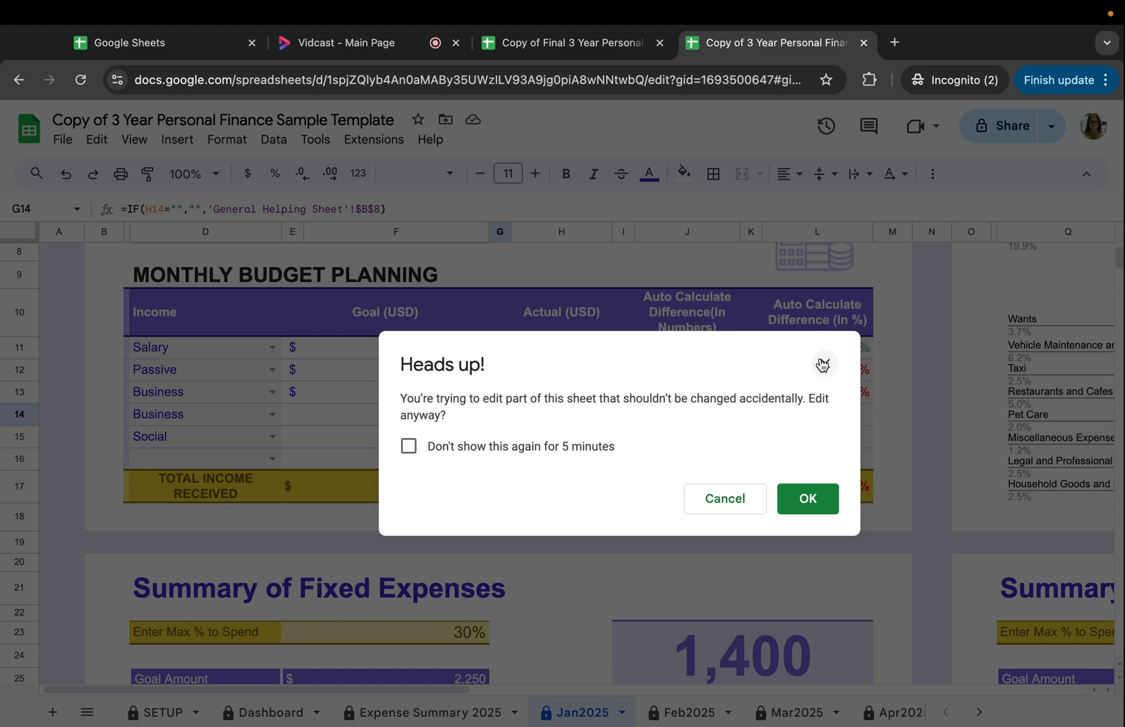
click(725, 498)
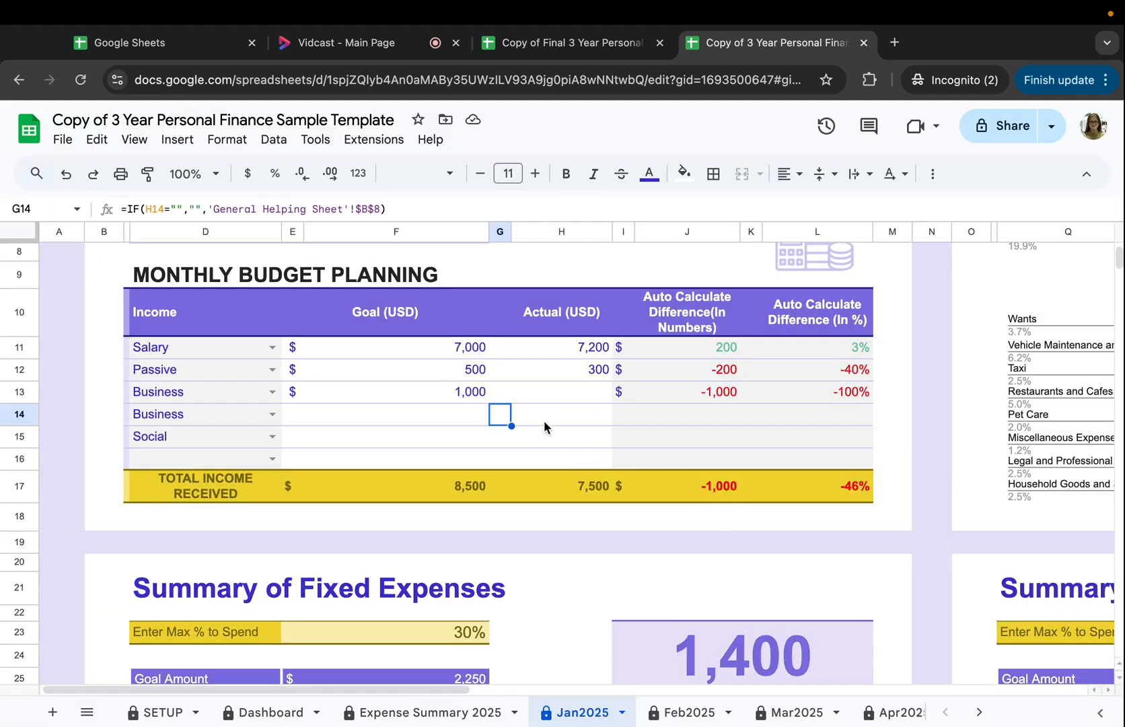
- Set the Actual amount of the first Business income row to 2000
click(180, 392)
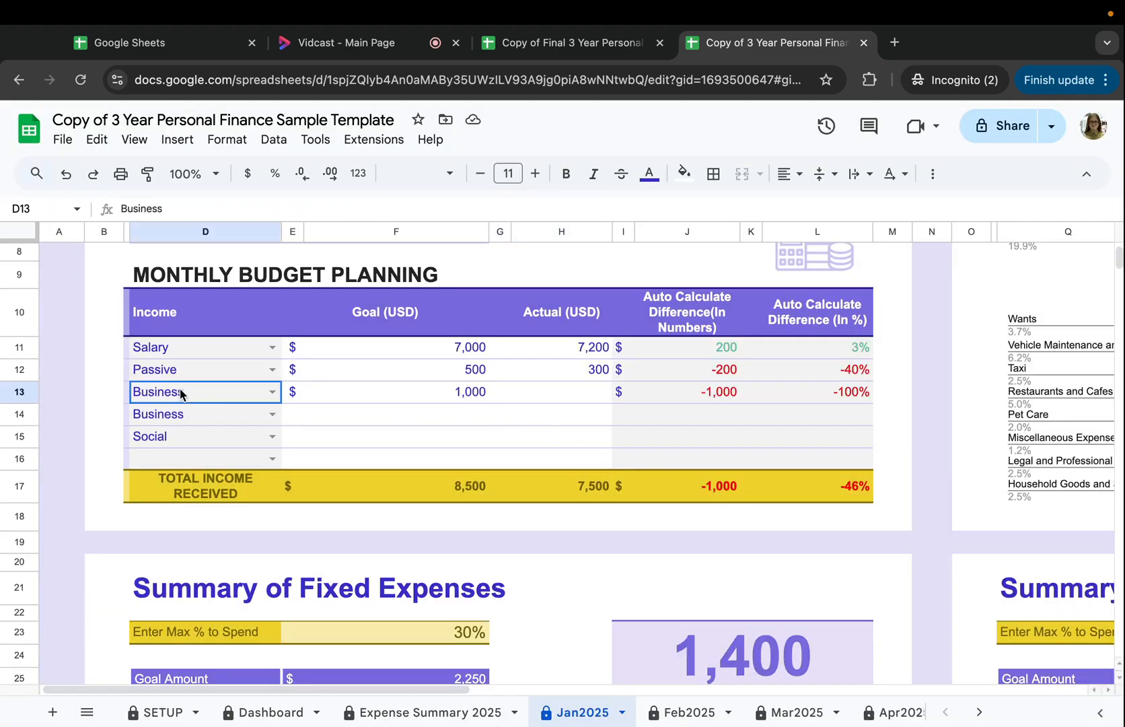
click(444, 379)
click(442, 394)
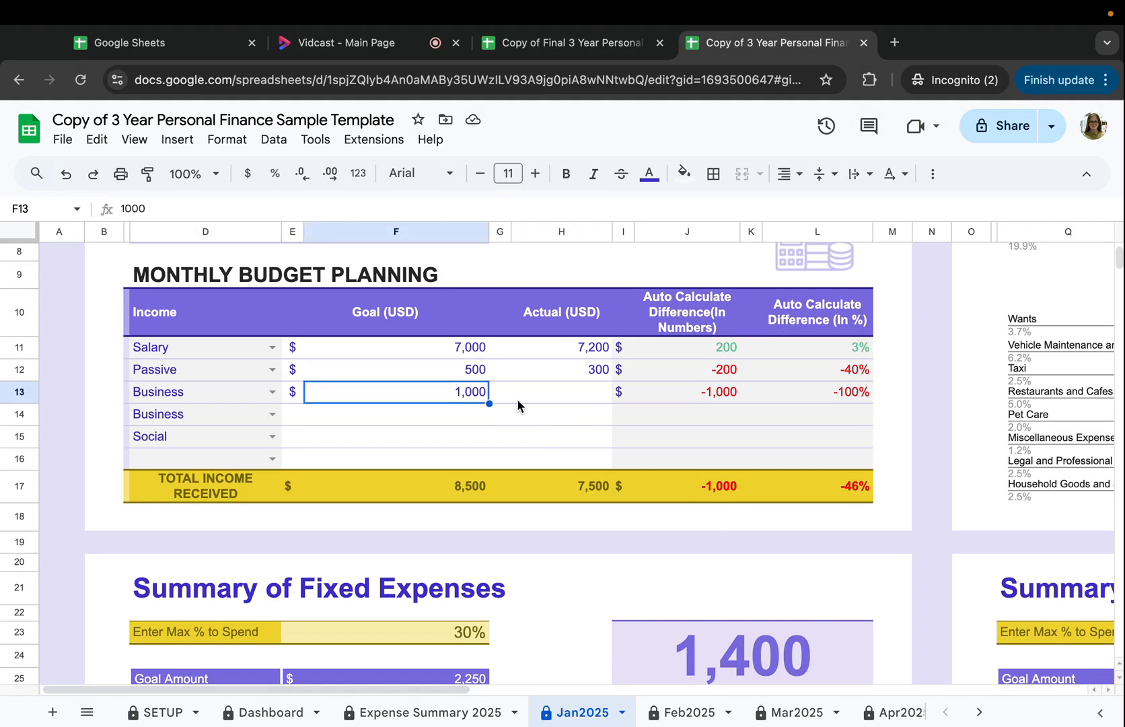
double_click(578, 394)
text(2000)
key(Return)
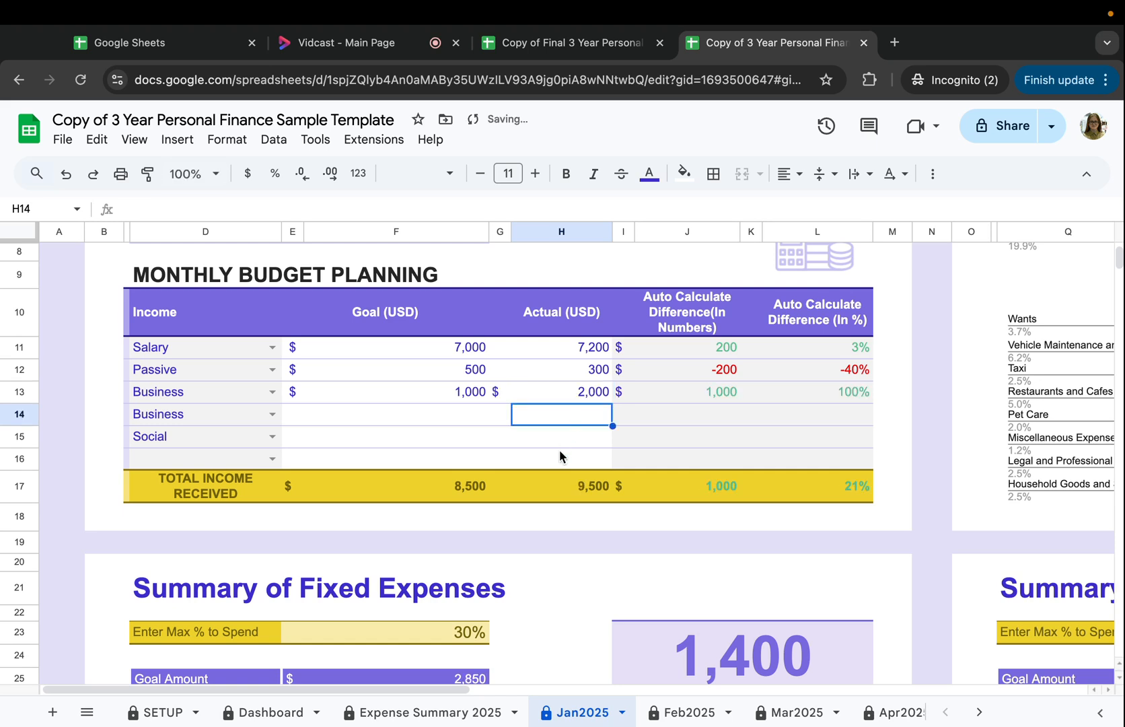
- Check how the new Business income affects the Total Income Received differences in J17 and L17
scroll(559, 448, right, 1)
click(544, 398)
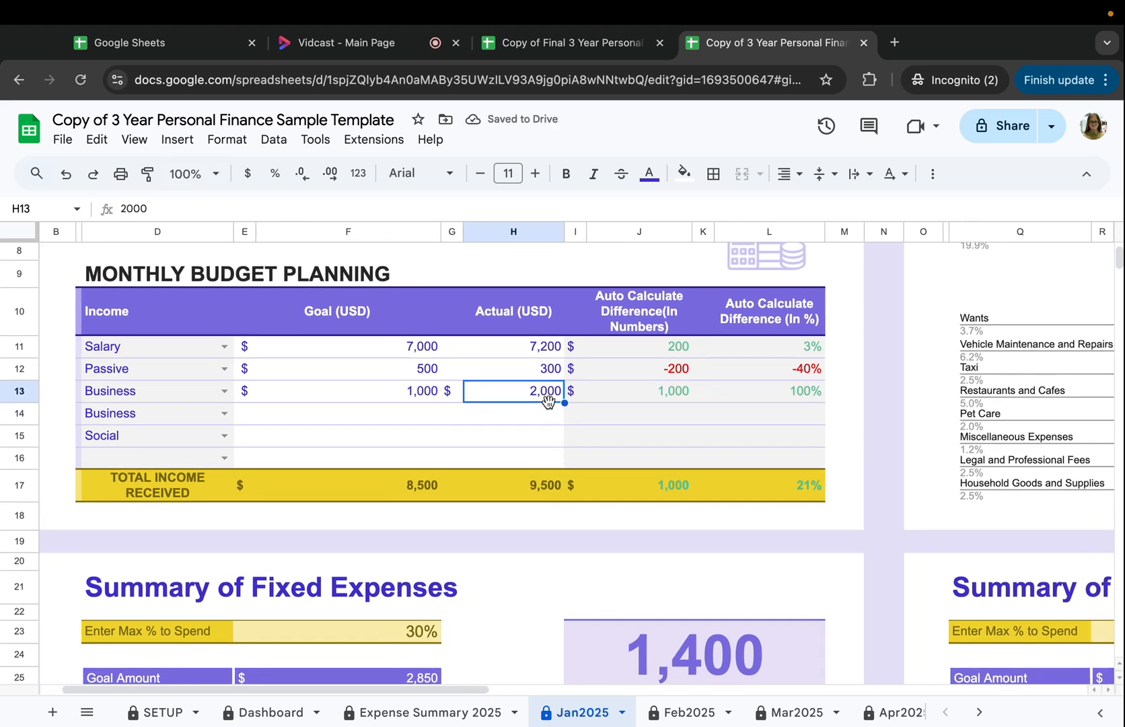
drag(646, 485, 742, 485)
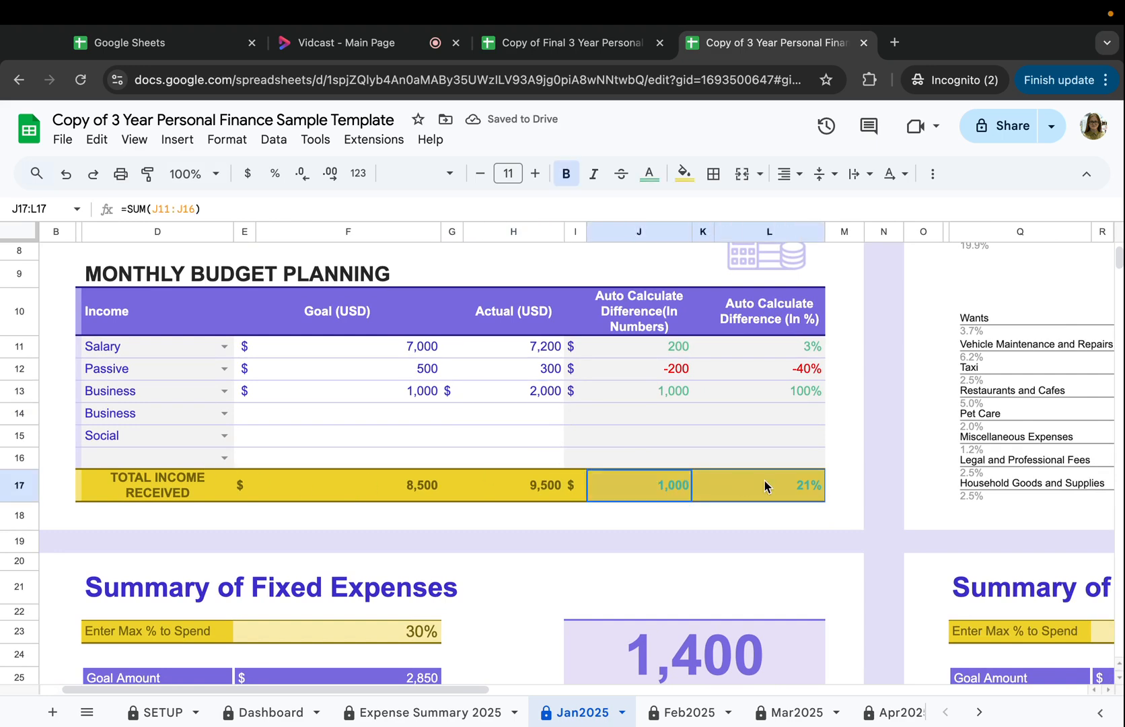
double_click(742, 485)
key(Return)
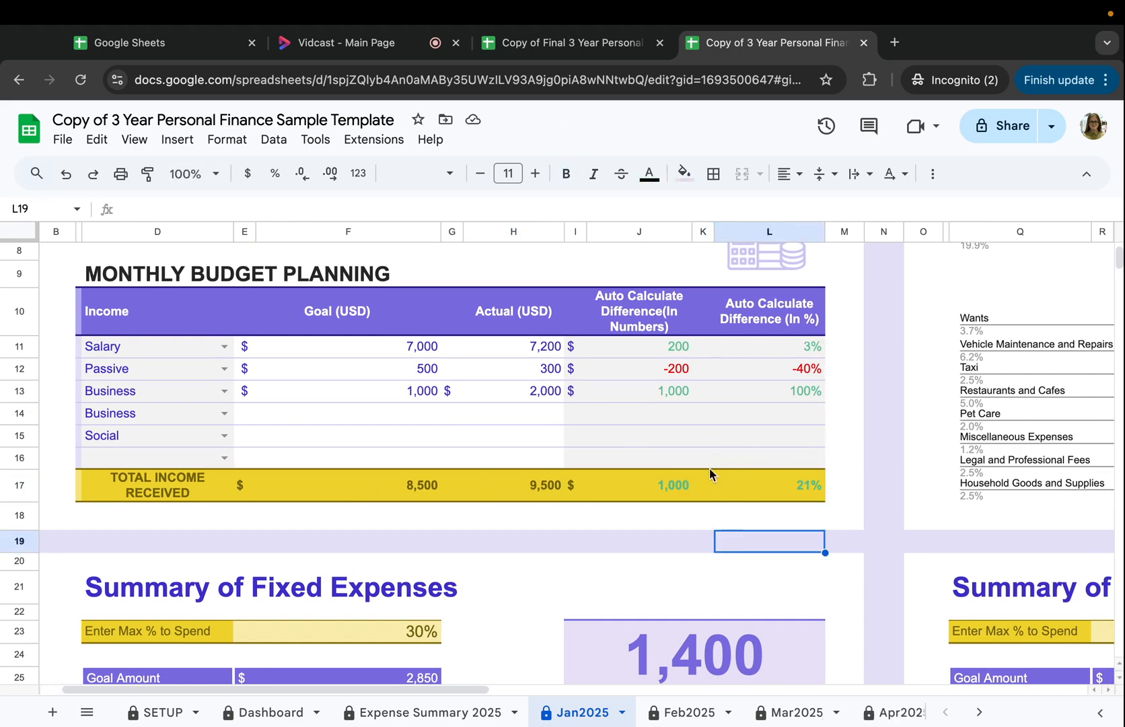
- Compare the Salary, Passive and Business rows' Goal and Actual amounts with the overall percentage difference in L17
drag(213, 346, 807, 401)
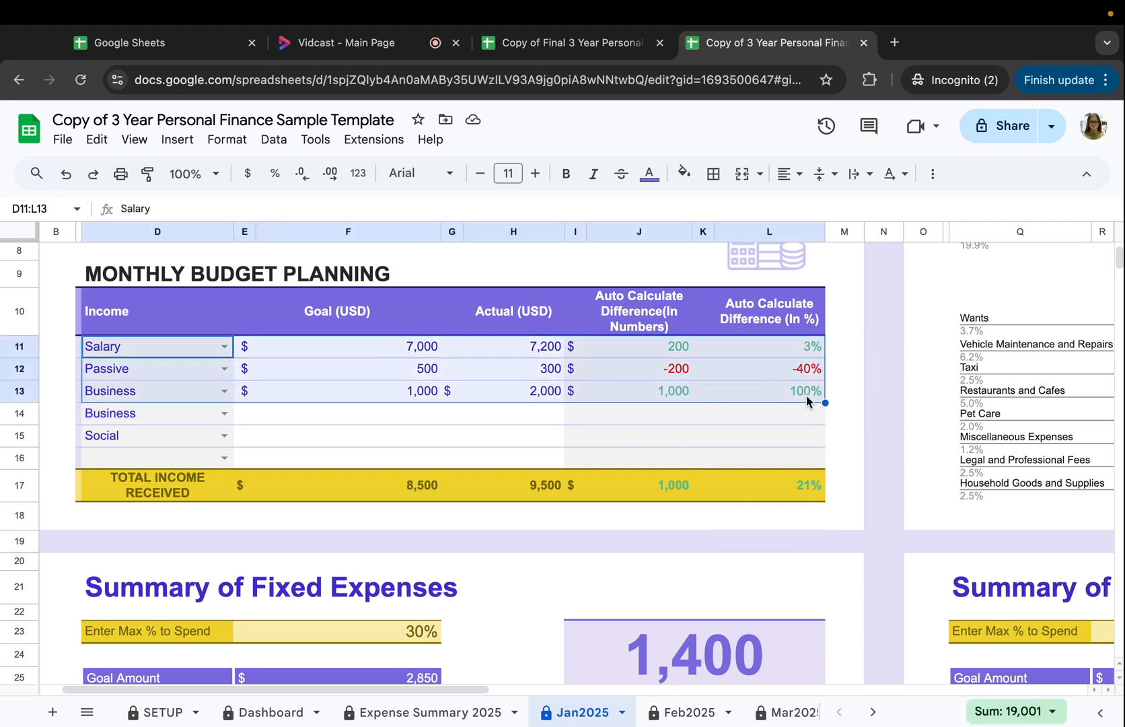
click(804, 397)
click(538, 309)
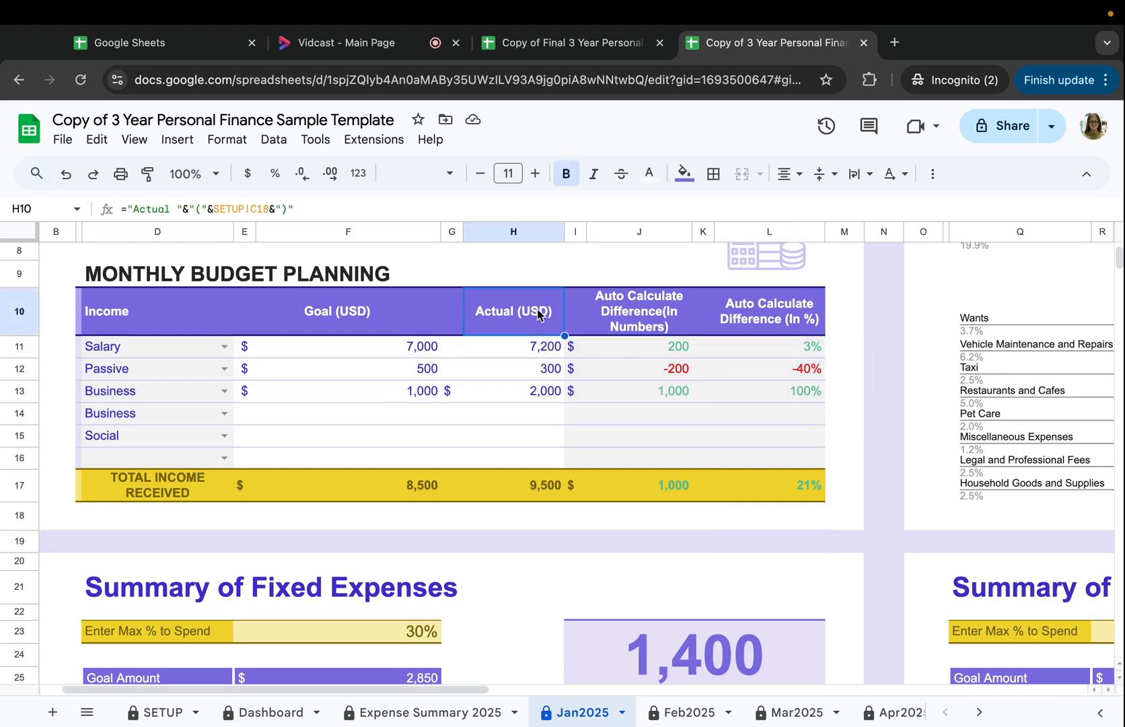
click(414, 327)
click(747, 477)
scroll(747, 477, down, 1)
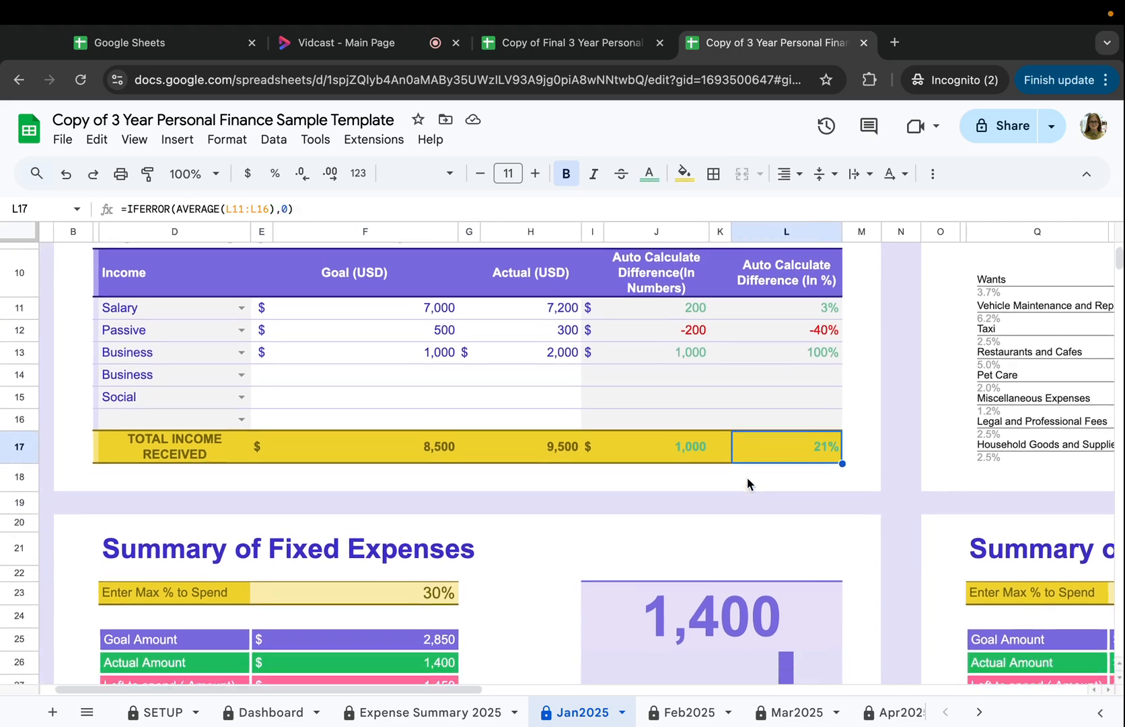
scroll(748, 480, right, 1)
scroll(748, 479, down, 1)
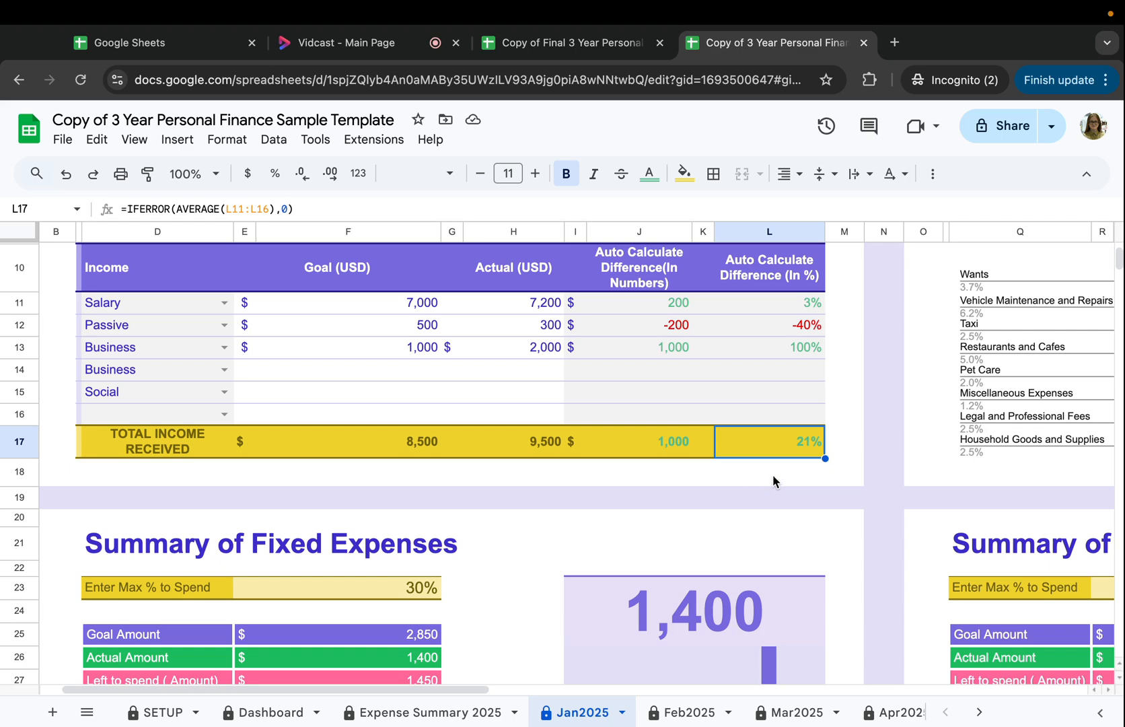
scroll(767, 479, down, 1)
scroll(767, 479, left, 1)
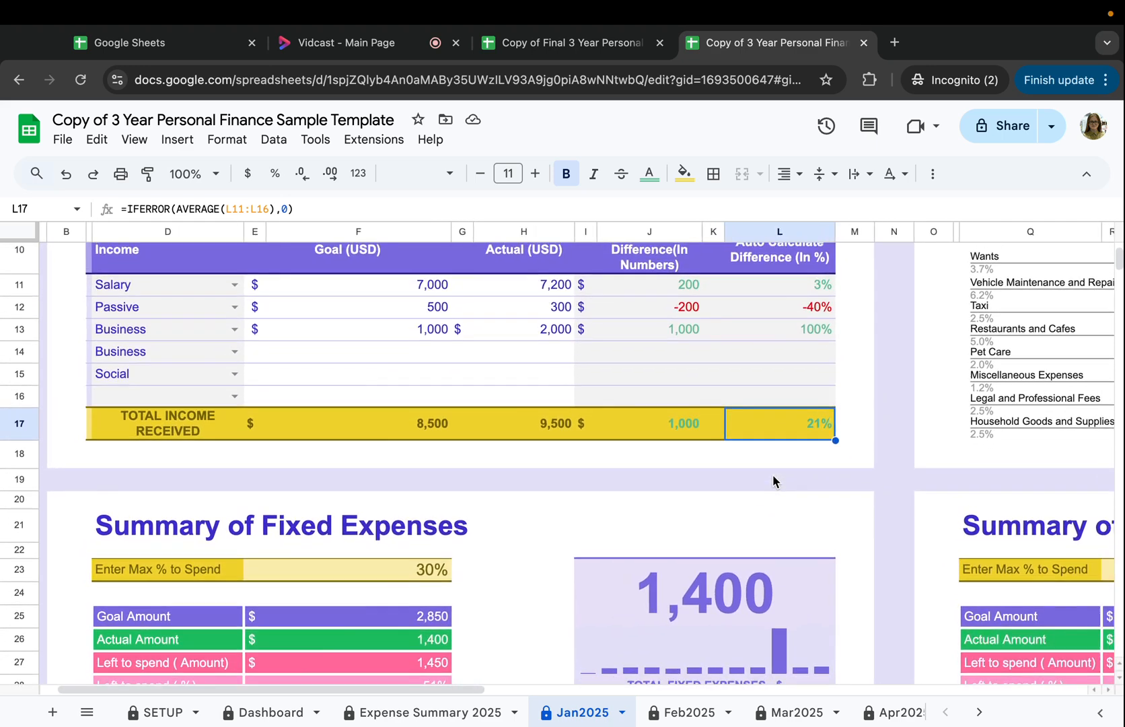
- Enter 180 as the number of working hours in the January Data Input section
scroll(773, 474, up, 5)
scroll(772, 475, left, 1)
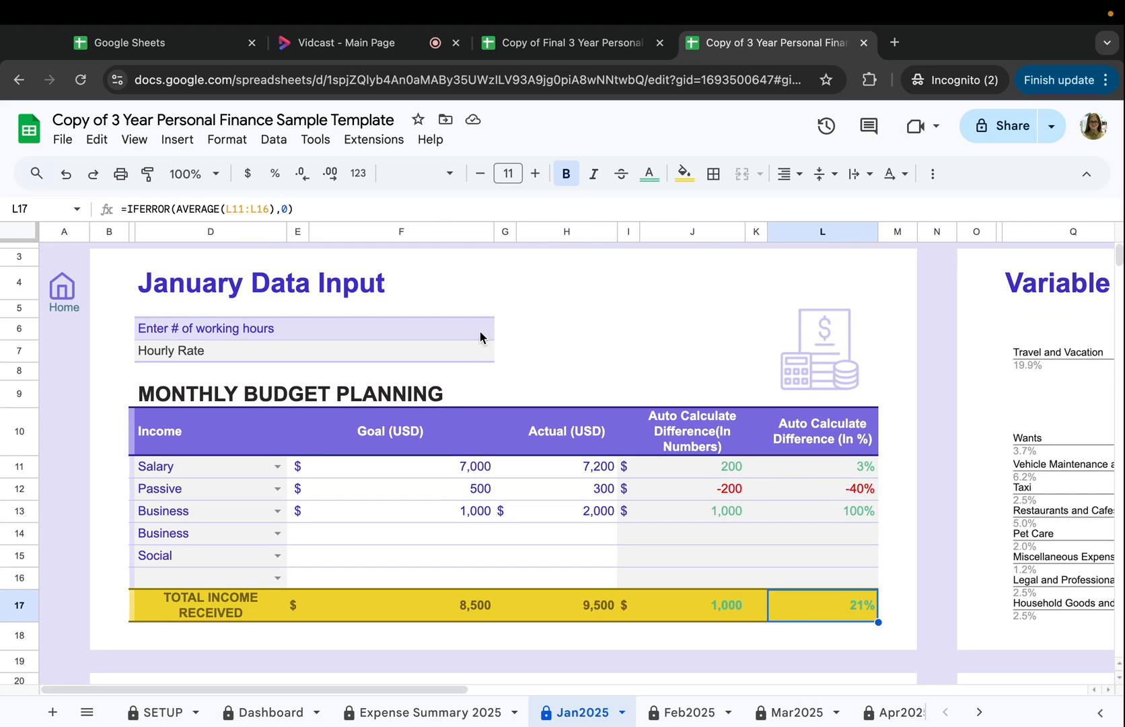
click(460, 334)
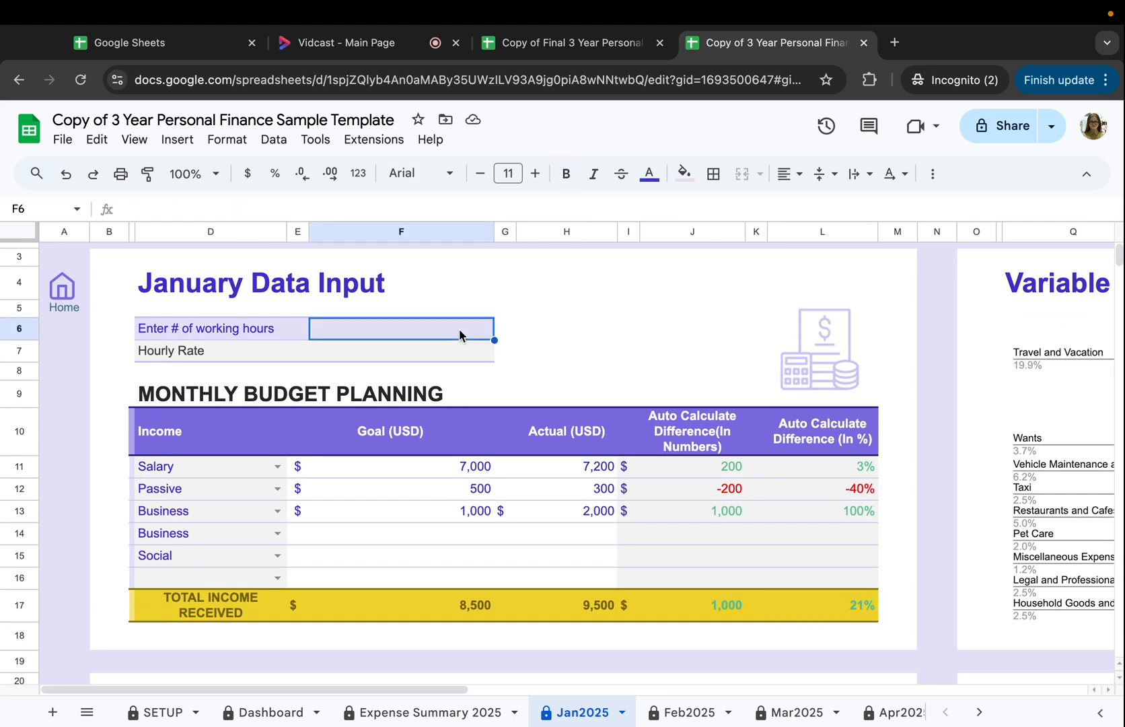
double_click(473, 330)
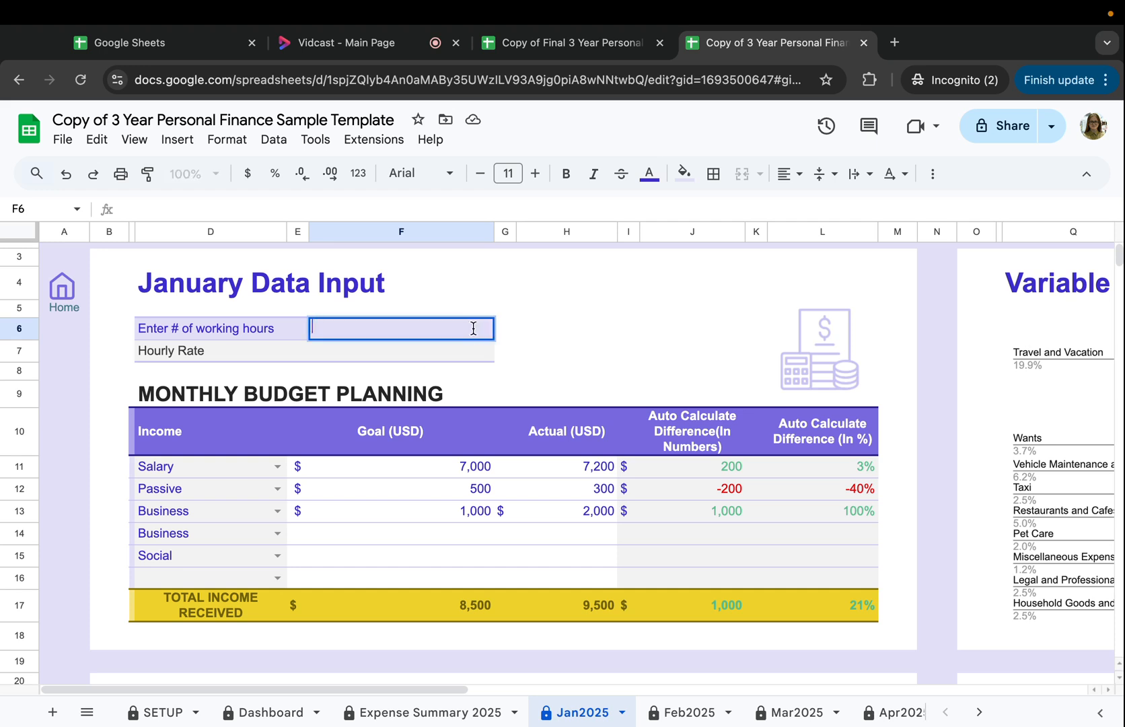
text(180)
key(Return)
- Review the auto-calculated Hourly Rate row against the monthly income table
drag(183, 357, 429, 351)
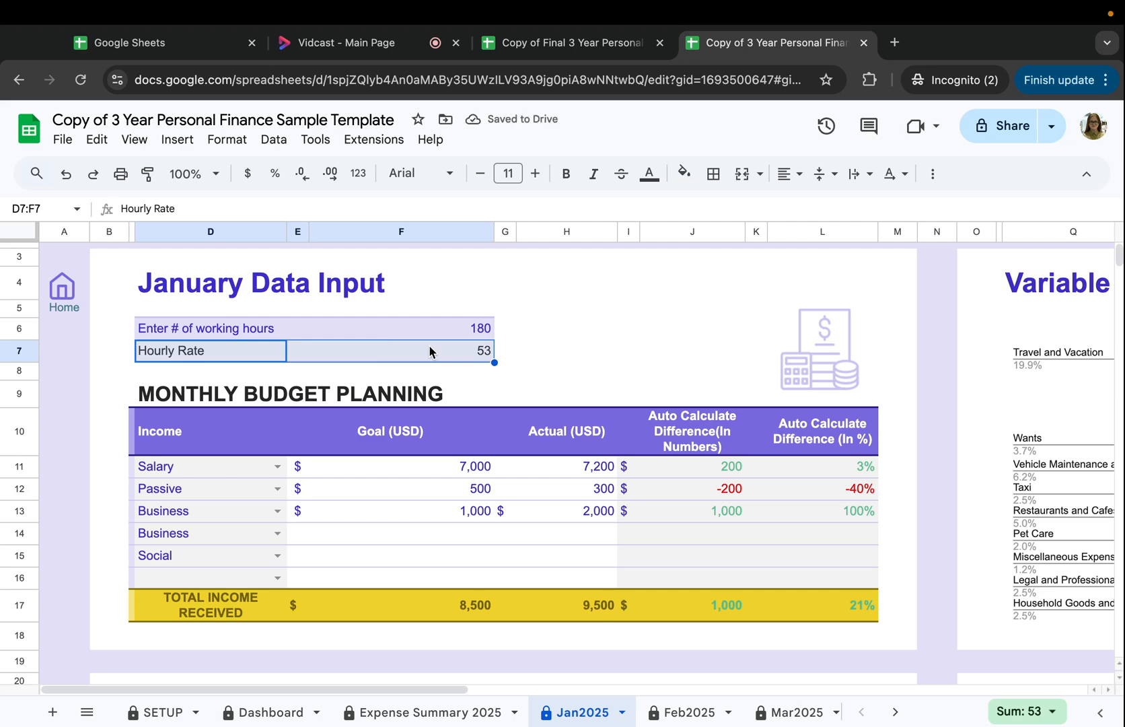
click(522, 357)
scroll(481, 386, down, 2)
scroll(481, 387, right, 1)
scroll(481, 394, up, 3)
scroll(481, 393, left, 1)
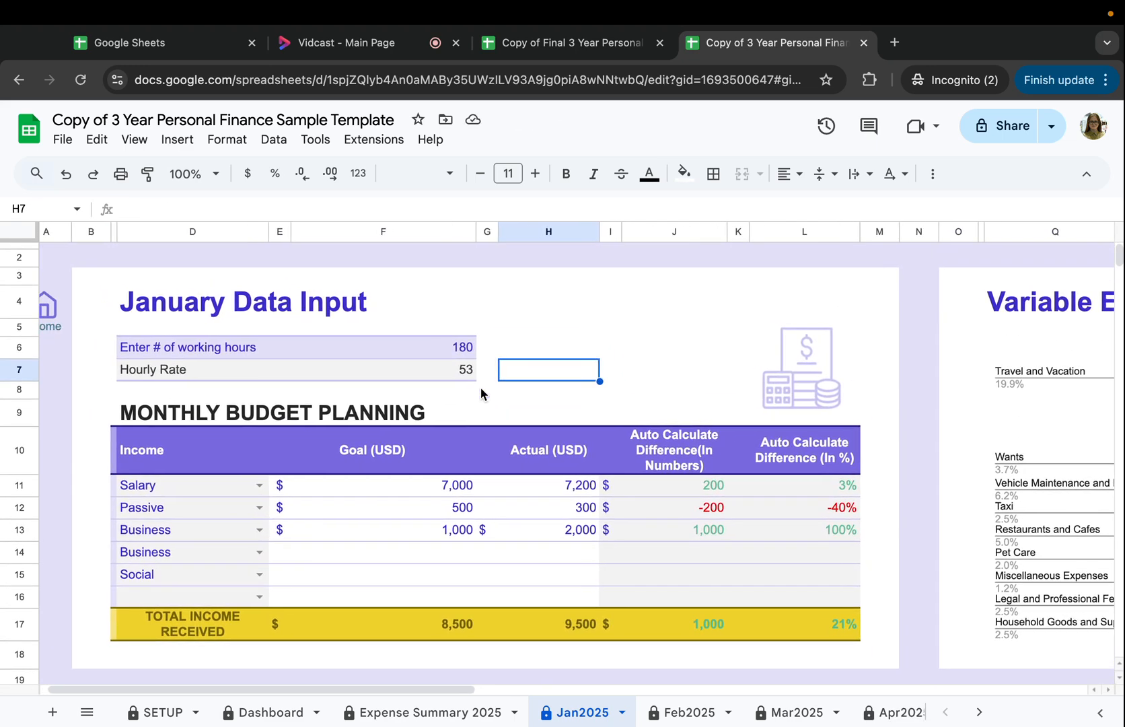
- Examine the Summary of Fixed Expenses section with its max spend percentage, goal and actual amounts, and expense table
scroll(481, 394, down, 5)
scroll(481, 393, left, 1)
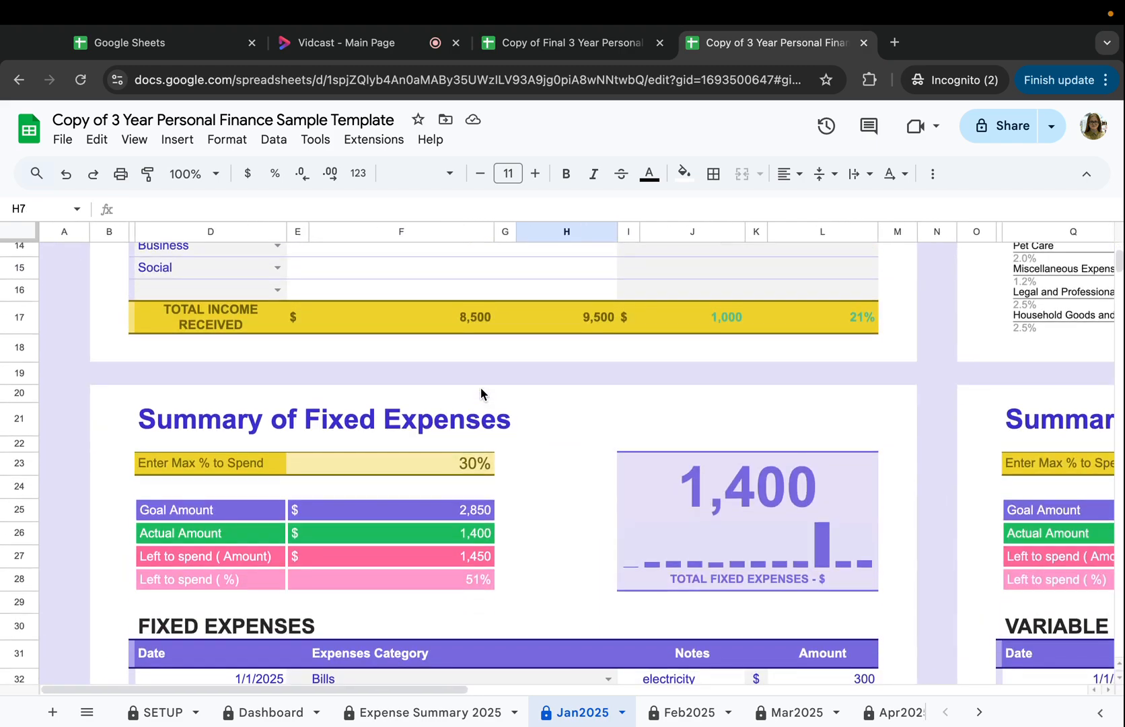
scroll(481, 390, up, 5)
scroll(481, 390, right, 2)
scroll(481, 390, down, 5)
scroll(481, 391, left, 1)
scroll(481, 393, down, 1)
scroll(481, 393, right, 1)
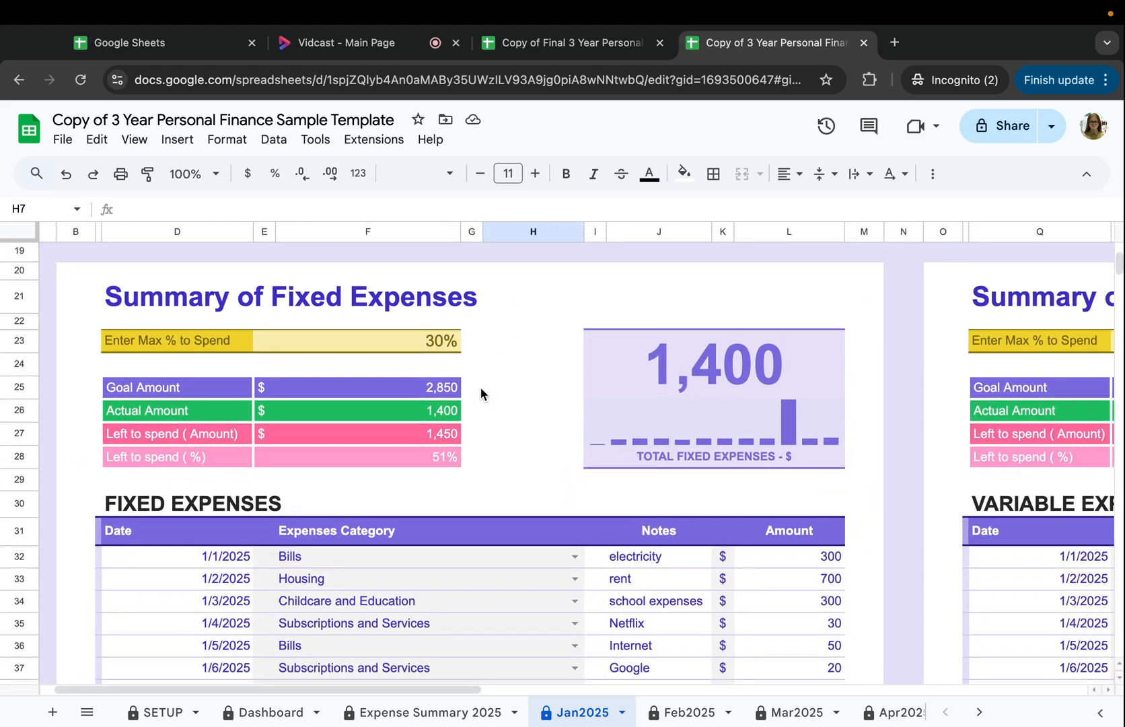
scroll(481, 393, down, 1)
scroll(481, 393, left, 1)
scroll(481, 394, up, 1)
scroll(481, 394, right, 1)
scroll(481, 387, down, 1)
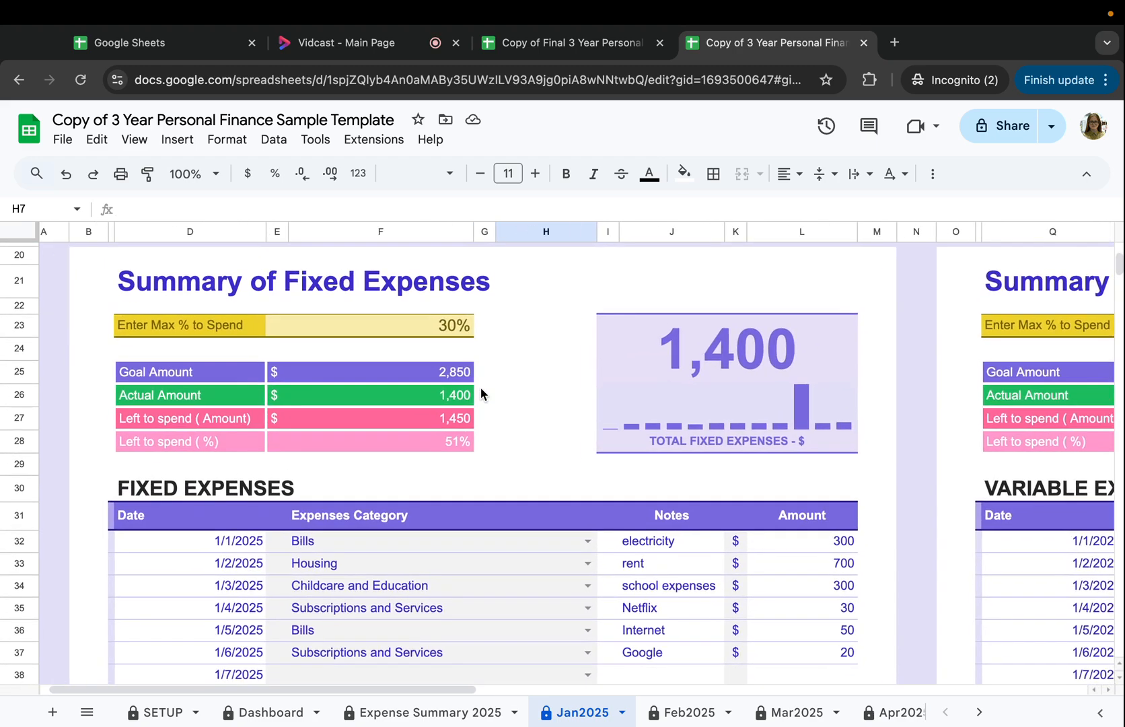
- Examine the Summary of Variable Expenses and Summary of Savings sections beside the fixed expenses
scroll(481, 387, right, 8)
scroll(481, 390, right, 5)
scroll(481, 390, up, 2)
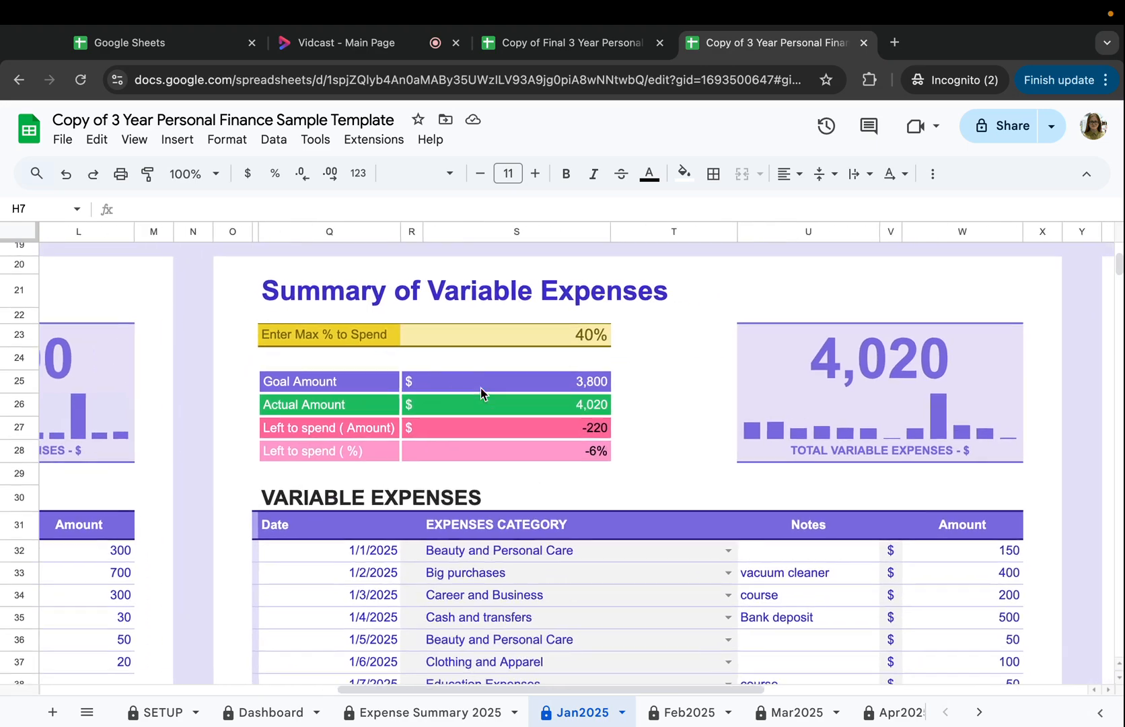
scroll(481, 393, right, 8)
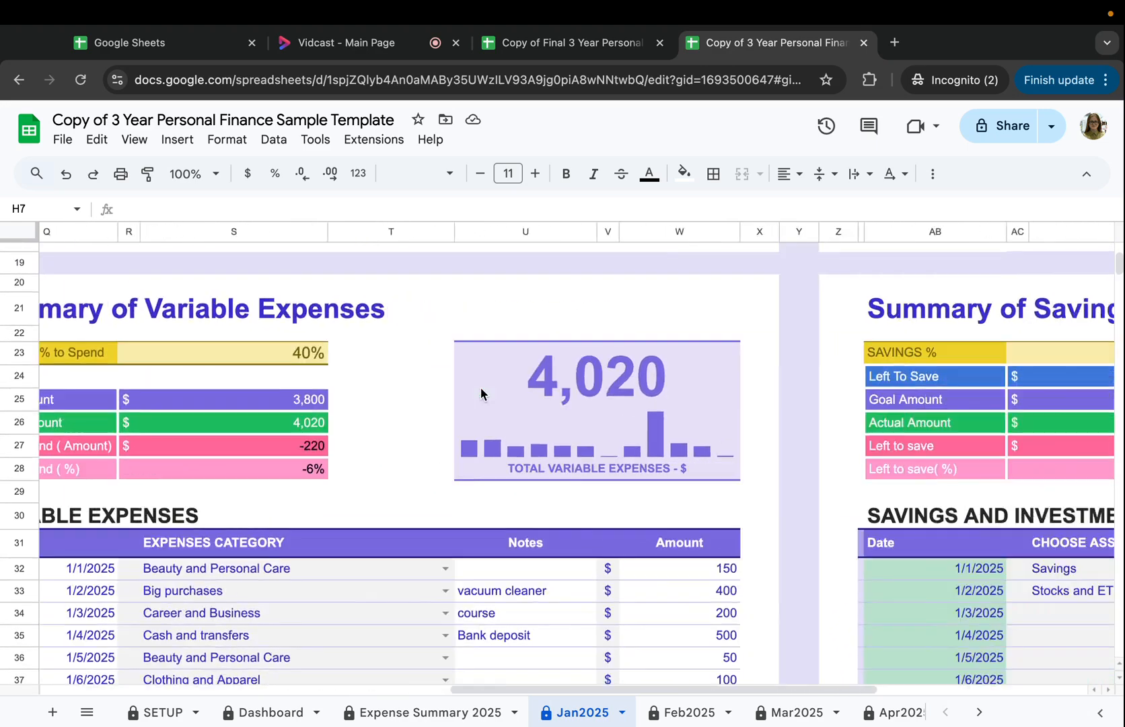
scroll(481, 392, up, 1)
scroll(481, 394, down, 1)
scroll(481, 393, up, 2)
scroll(481, 393, left, 1)
scroll(481, 393, right, 1)
scroll(481, 393, down, 1)
scroll(481, 393, left, 1)
scroll(481, 392, down, 1)
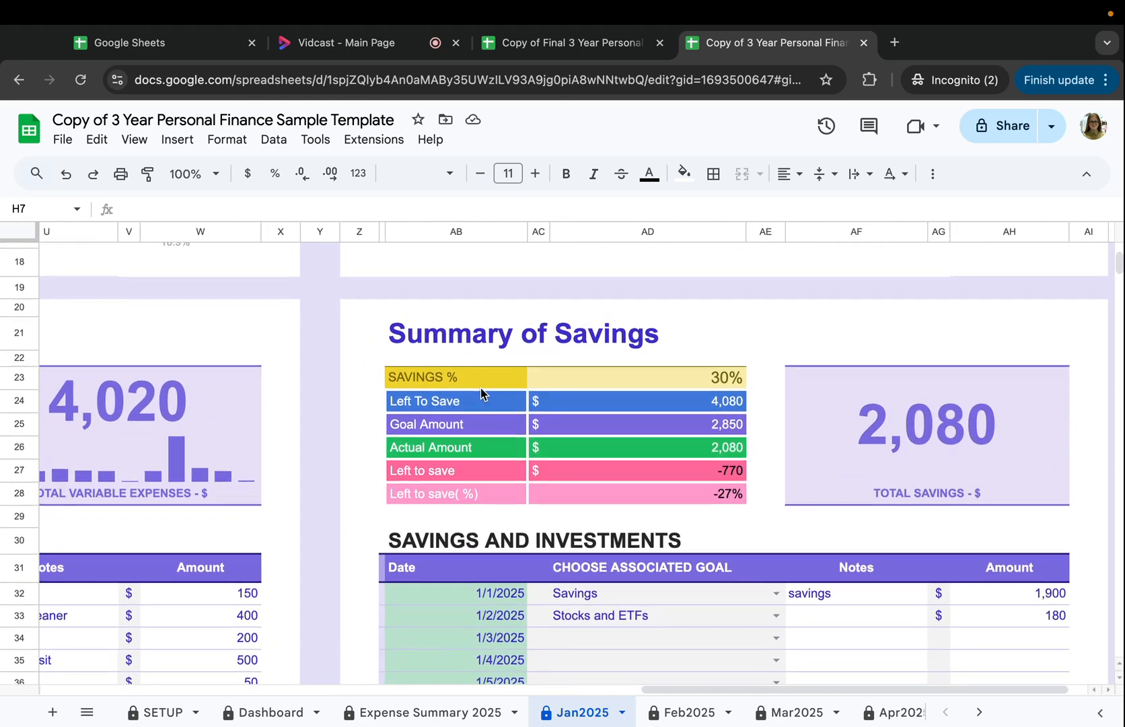
- Return to the Summary of Fixed Expenses section and view its heading and max spend percentage
scroll(481, 393, left, 15)
scroll(481, 394, down, 1)
scroll(481, 386, up, 1)
scroll(481, 387, left, 2)
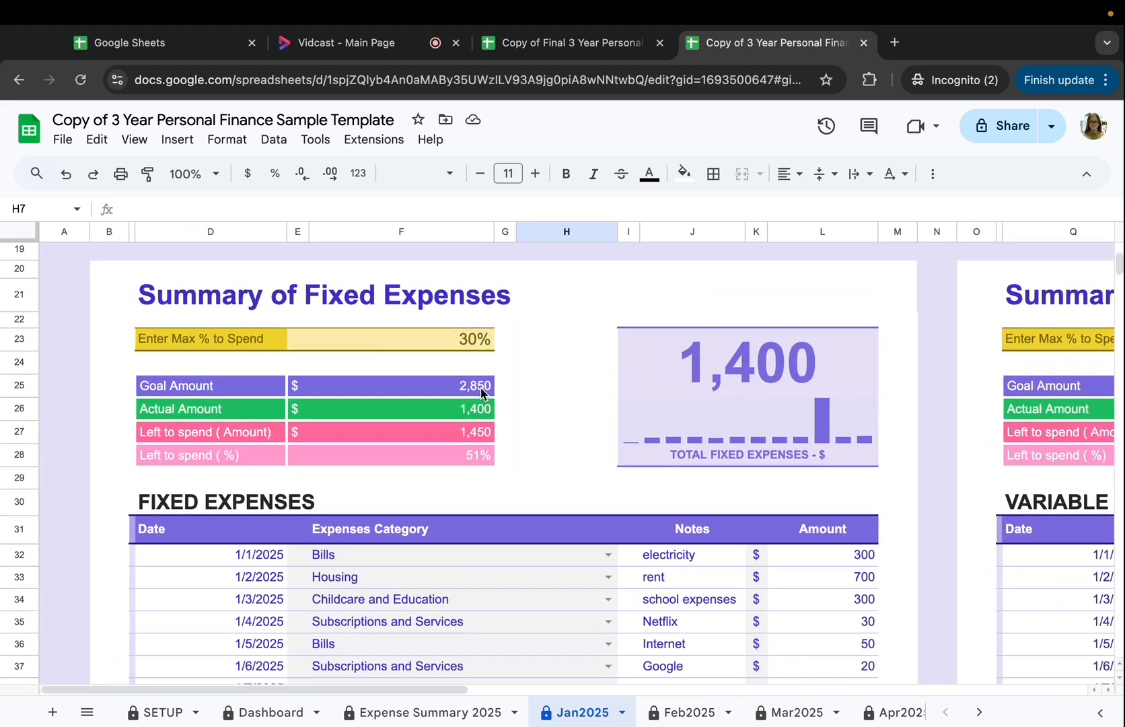
click(169, 298)
click(519, 290)
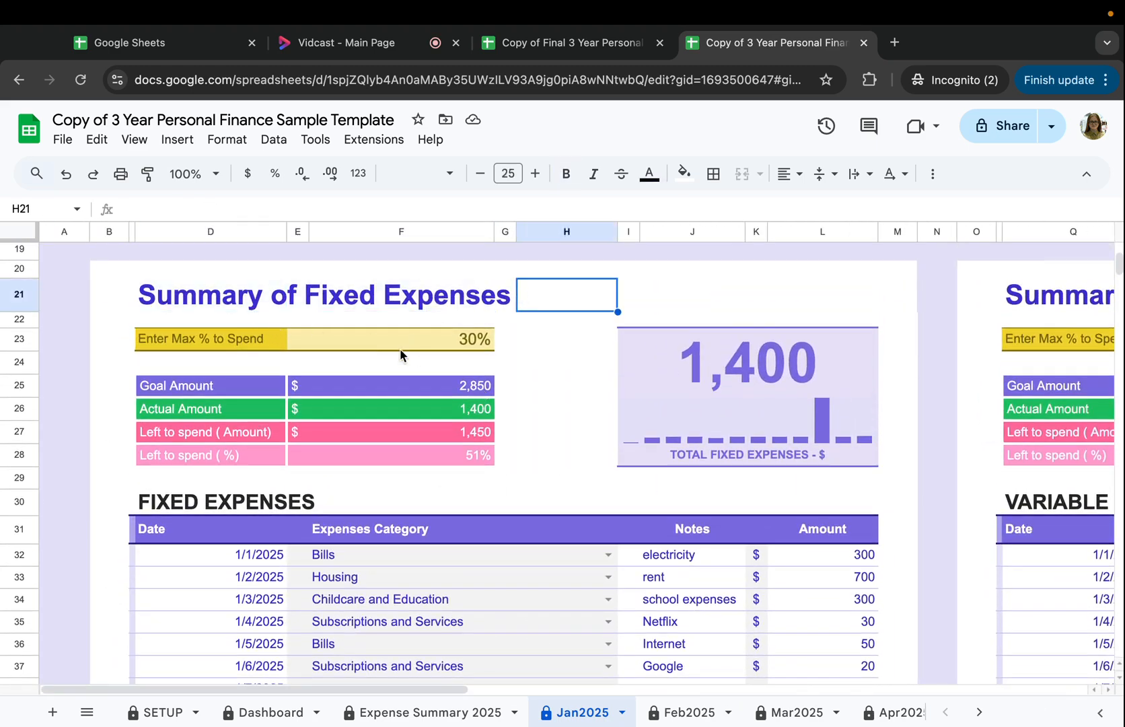
- Inspect the Enter Max % to Spend cell in the Summary of Fixed Expenses without changing its value
scroll(400, 349, up, 1)
scroll(399, 349, right, 1)
scroll(399, 349, down, 1)
scroll(399, 349, left, 1)
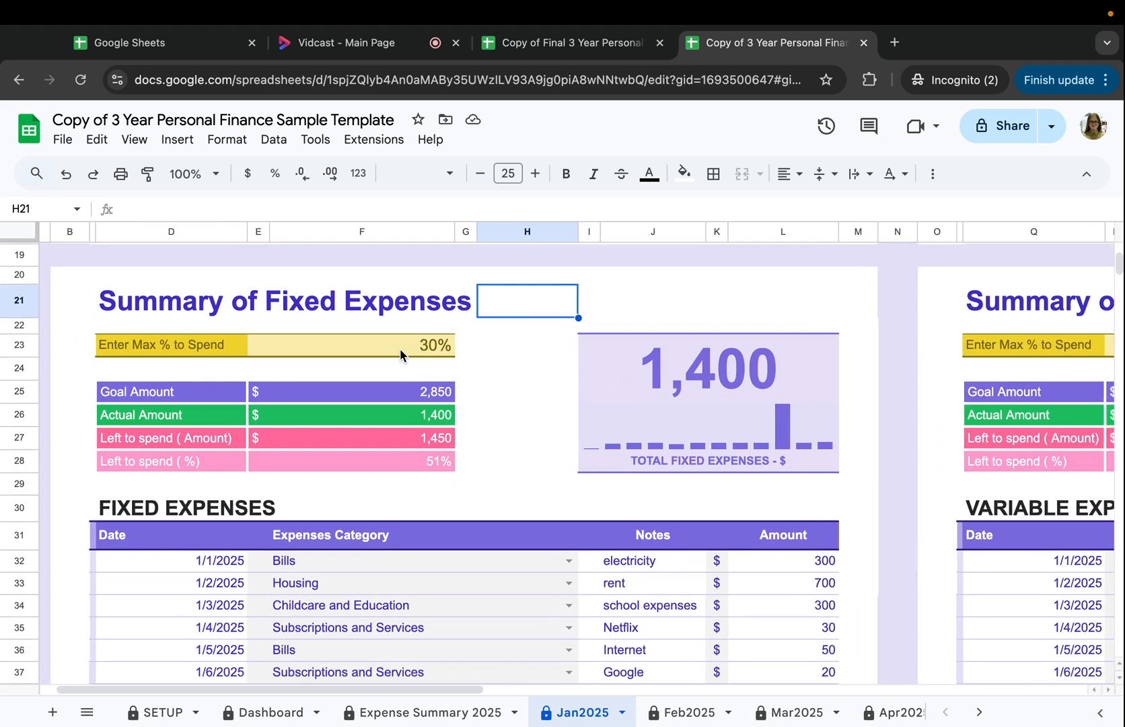
double_click(399, 349)
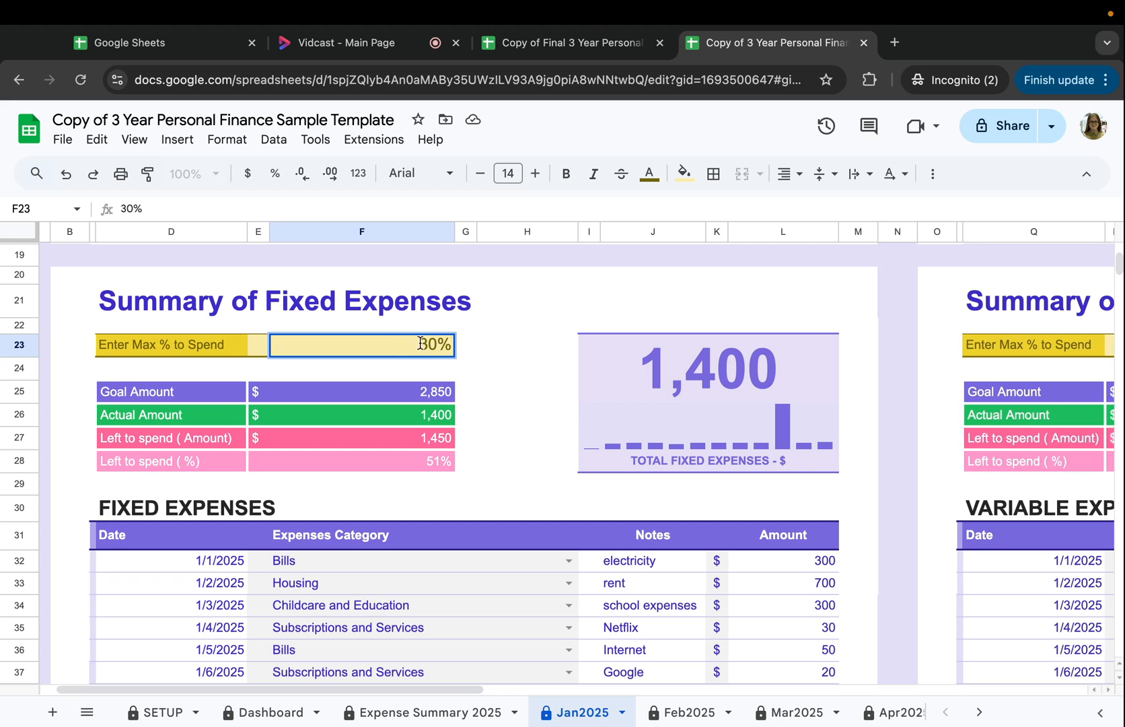
click(469, 346)
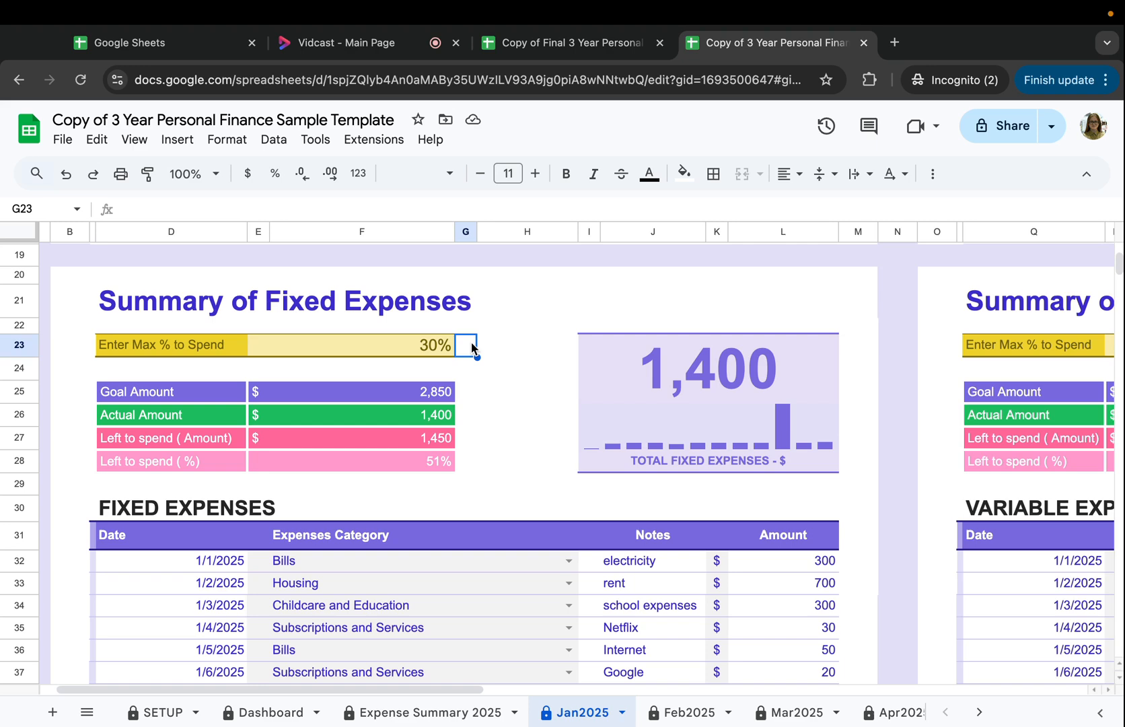
scroll(470, 347, up, 3)
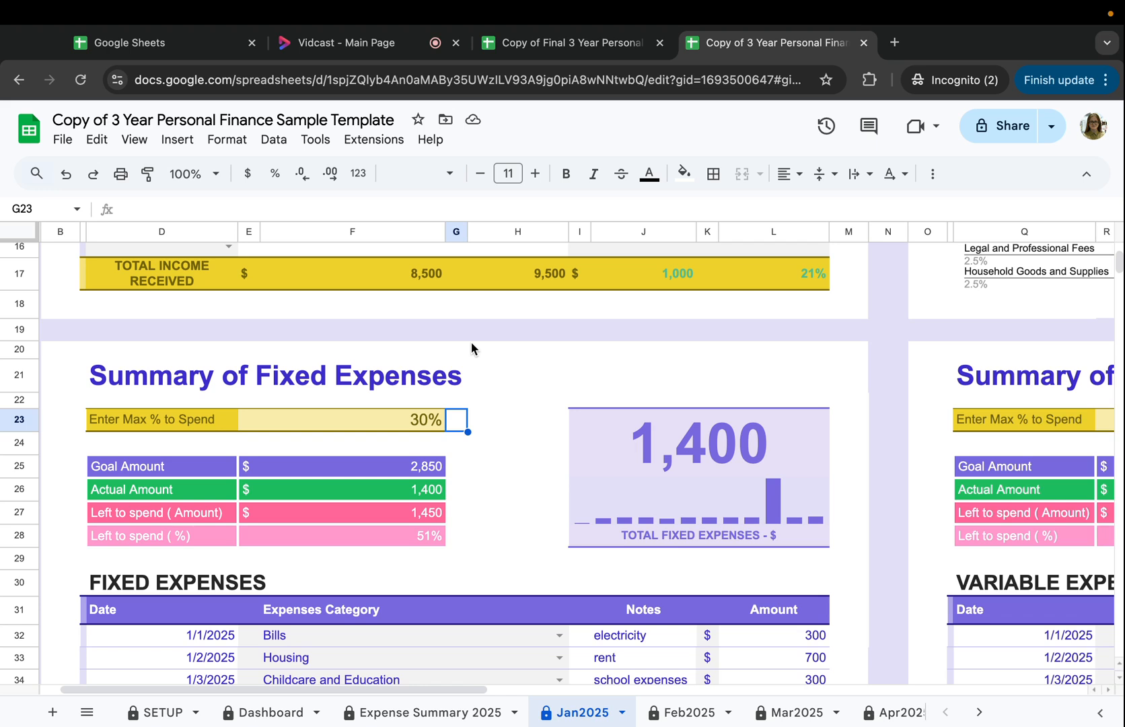
scroll(430, 388, down, 1)
scroll(431, 388, right, 1)
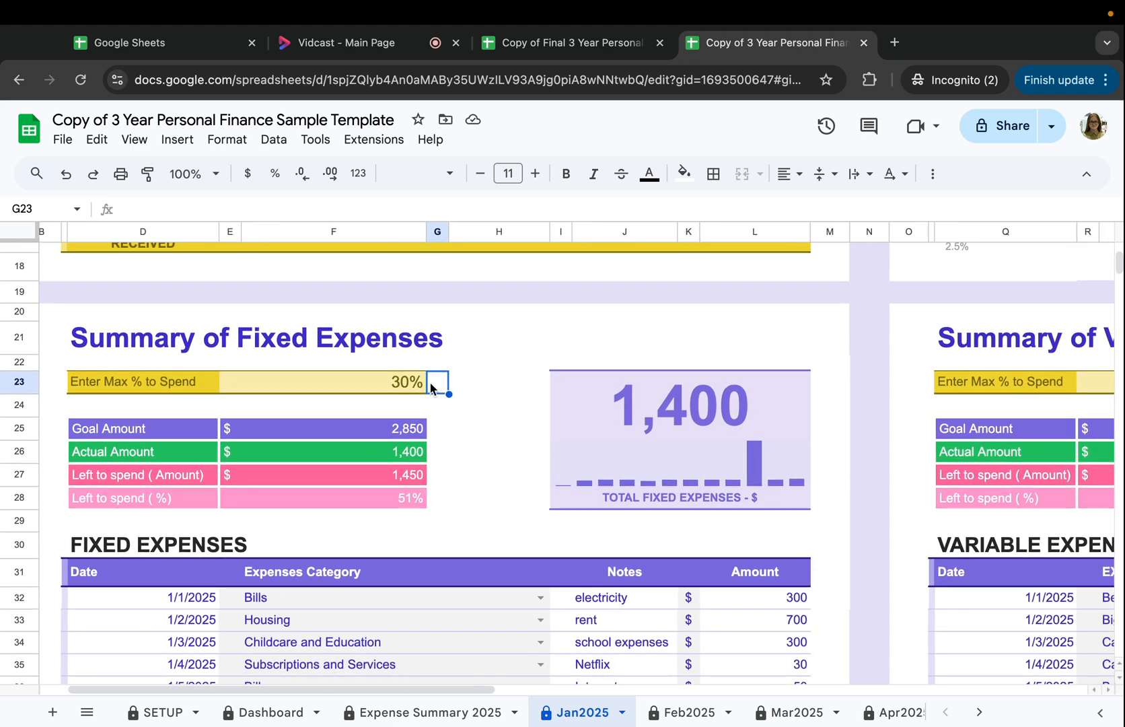
click(396, 382)
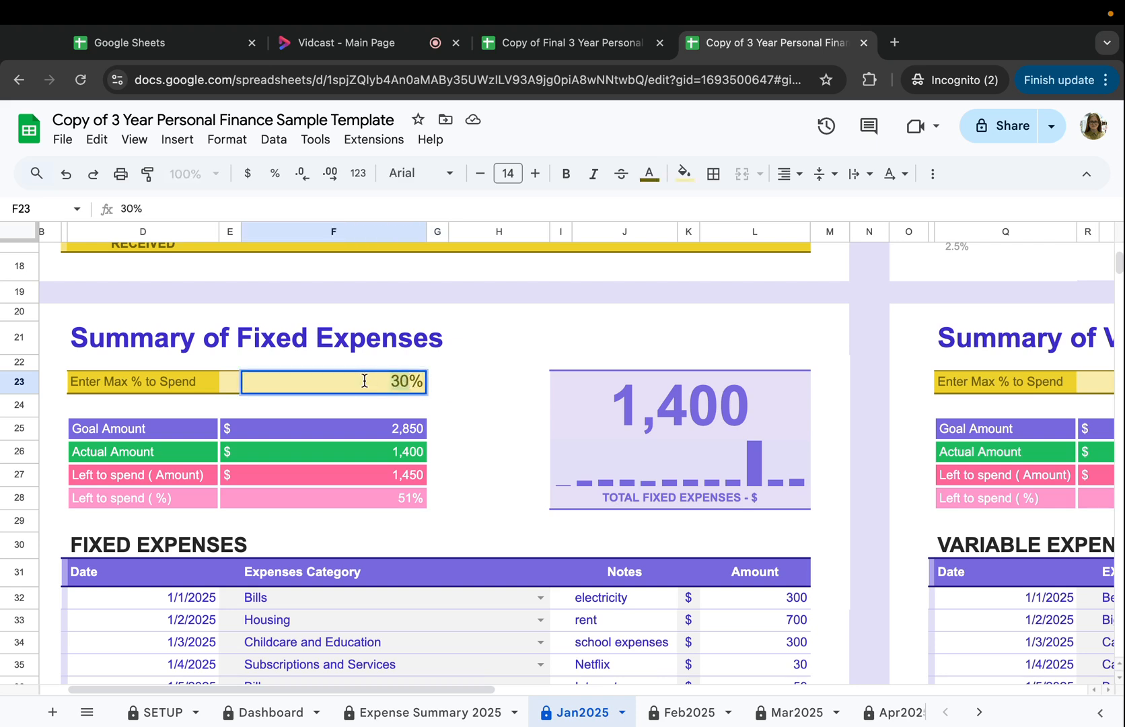
click(453, 385)
click(390, 383)
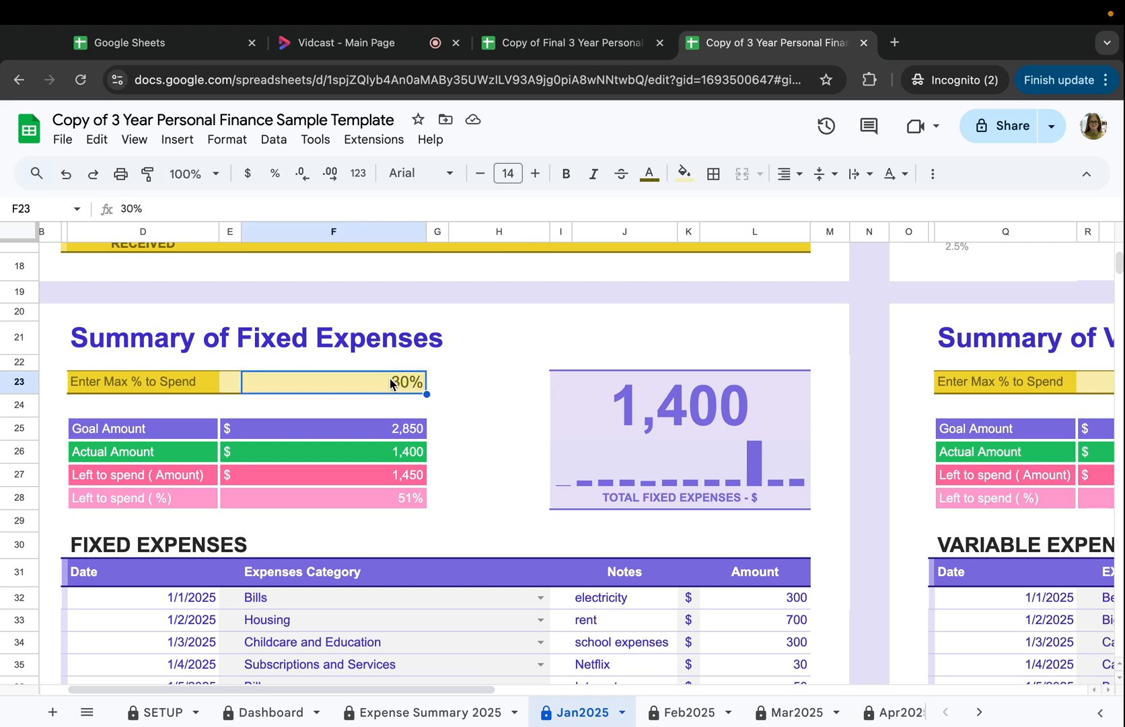
- Remove the percent sign from the fixed expenses Enter Max % to Spend value so the cell holds 30
double_click(411, 381)
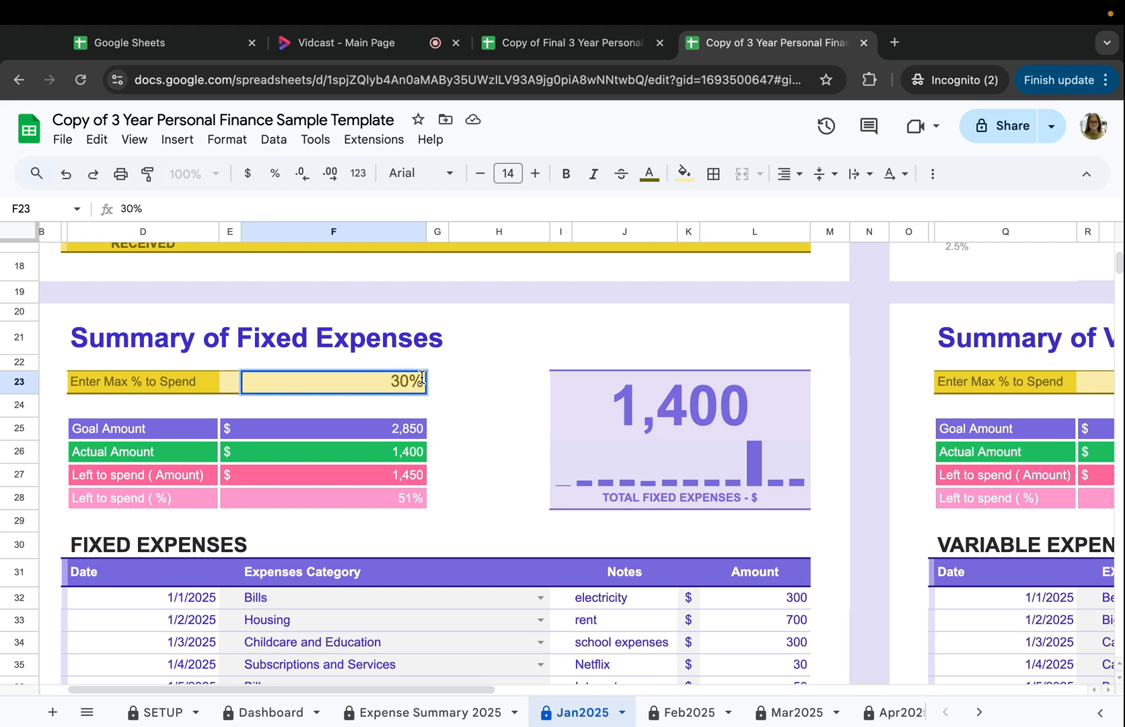
key(BackSpace)
click(434, 383)
click(322, 384)
click(571, 577)
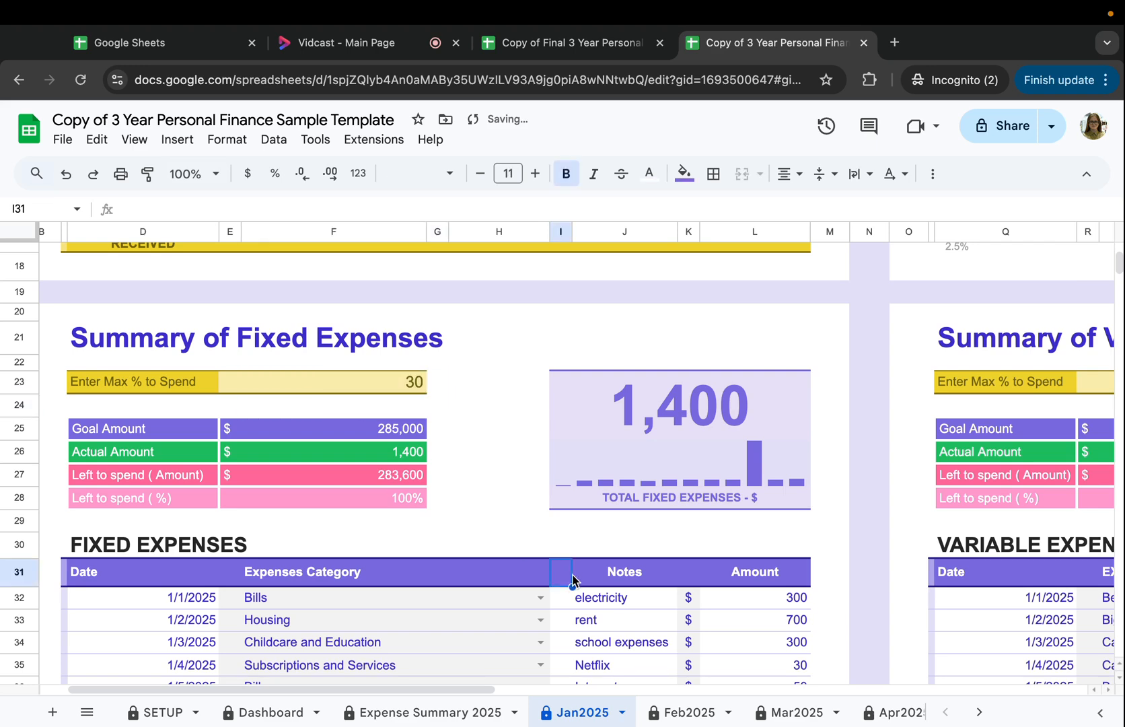
click(442, 455)
- Set the fixed expenses Enter Max % to Spend value to 30%
double_click(411, 381)
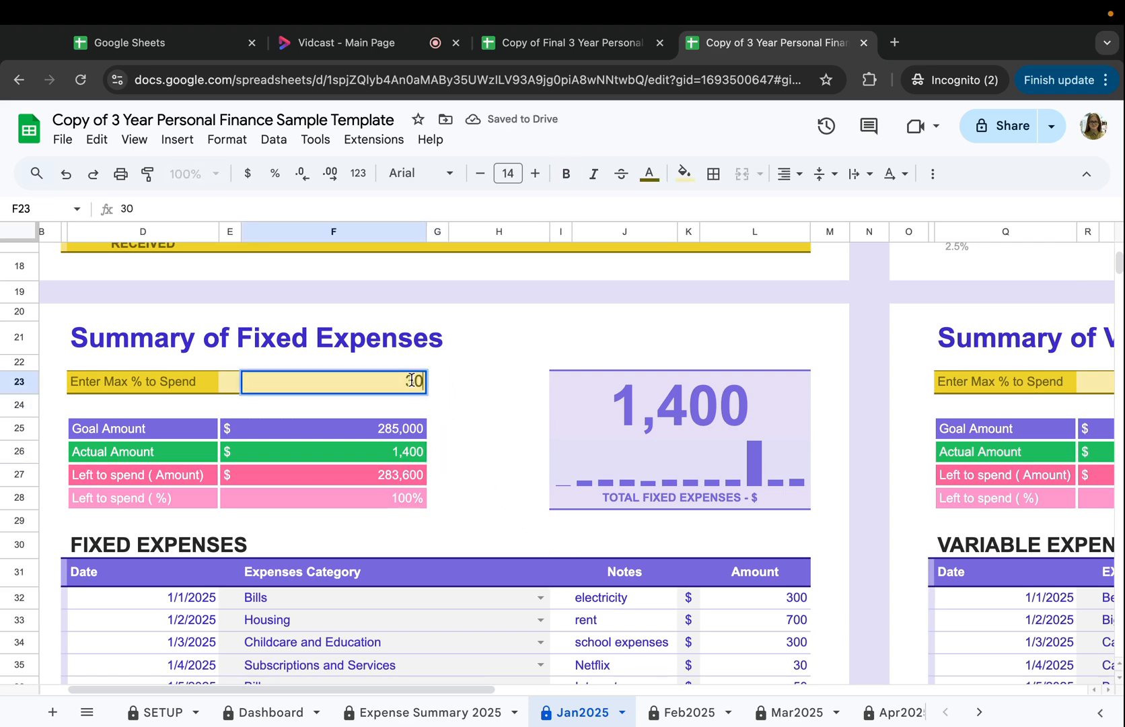
text(%)
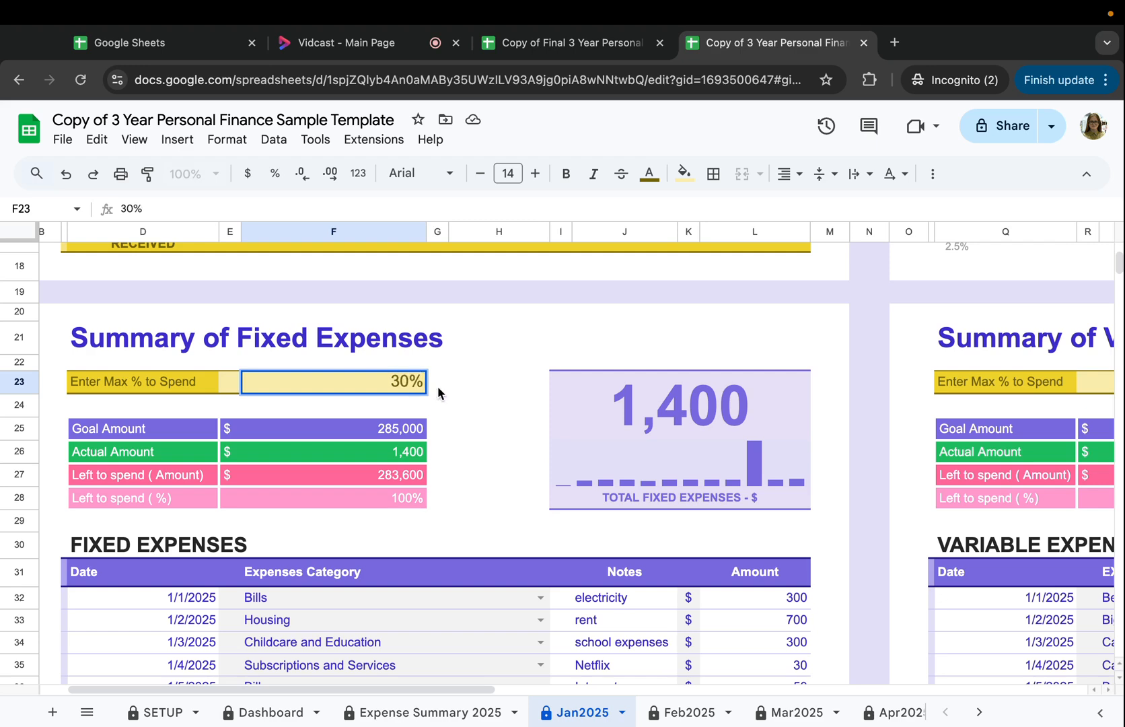
click(445, 390)
scroll(452, 418, left, 1)
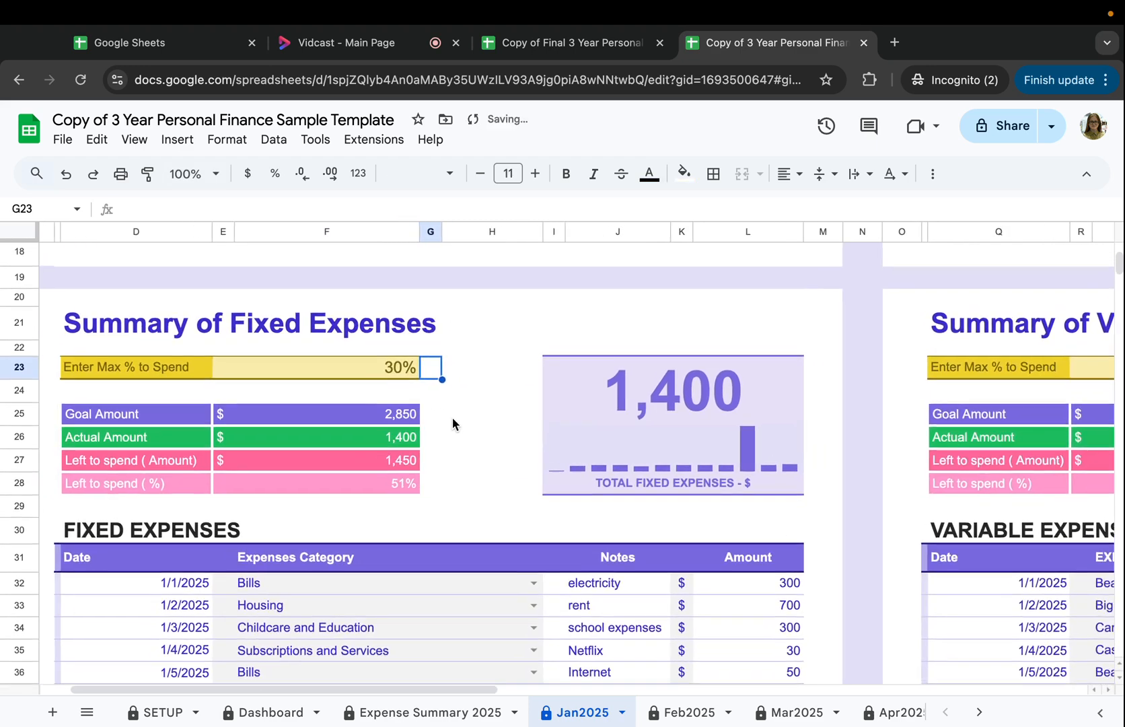
- Examine the goal, actual and left-to-spend rows of the fixed expenses summary, focusing on the Goal Amount row
drag(83, 430, 436, 503)
scroll(490, 479, down, 3)
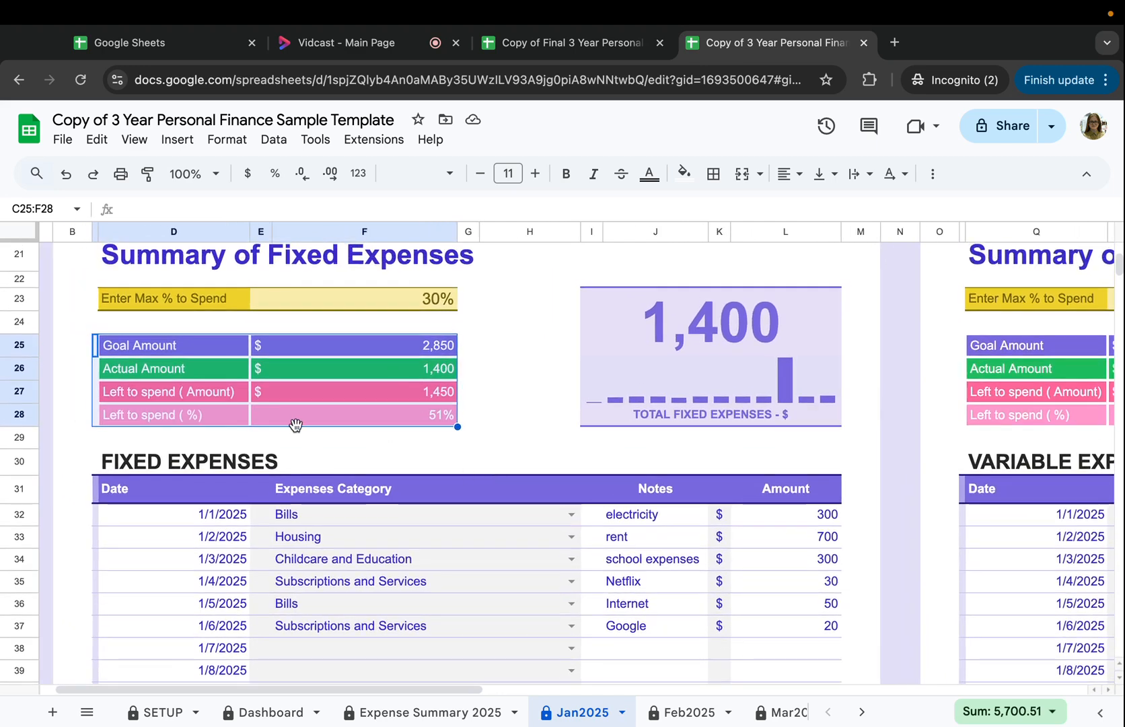
scroll(296, 424, up, 3)
scroll(295, 424, down, 3)
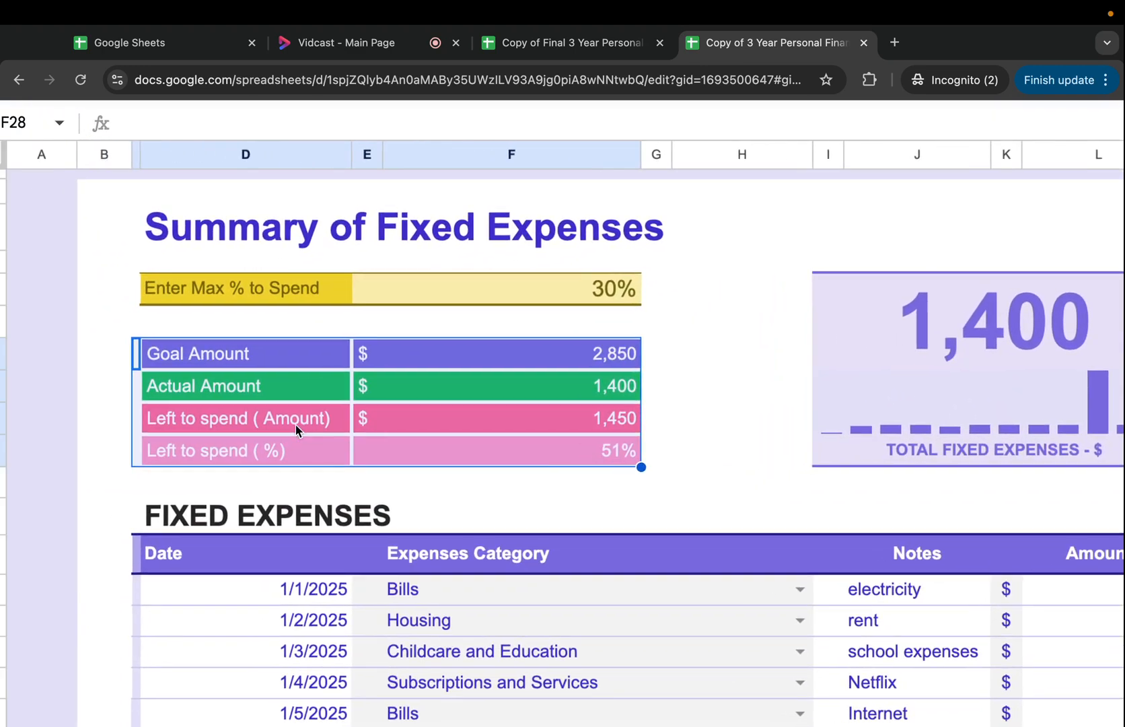
click(278, 356)
drag(278, 356, 505, 363)
scroll(506, 362, right, 2)
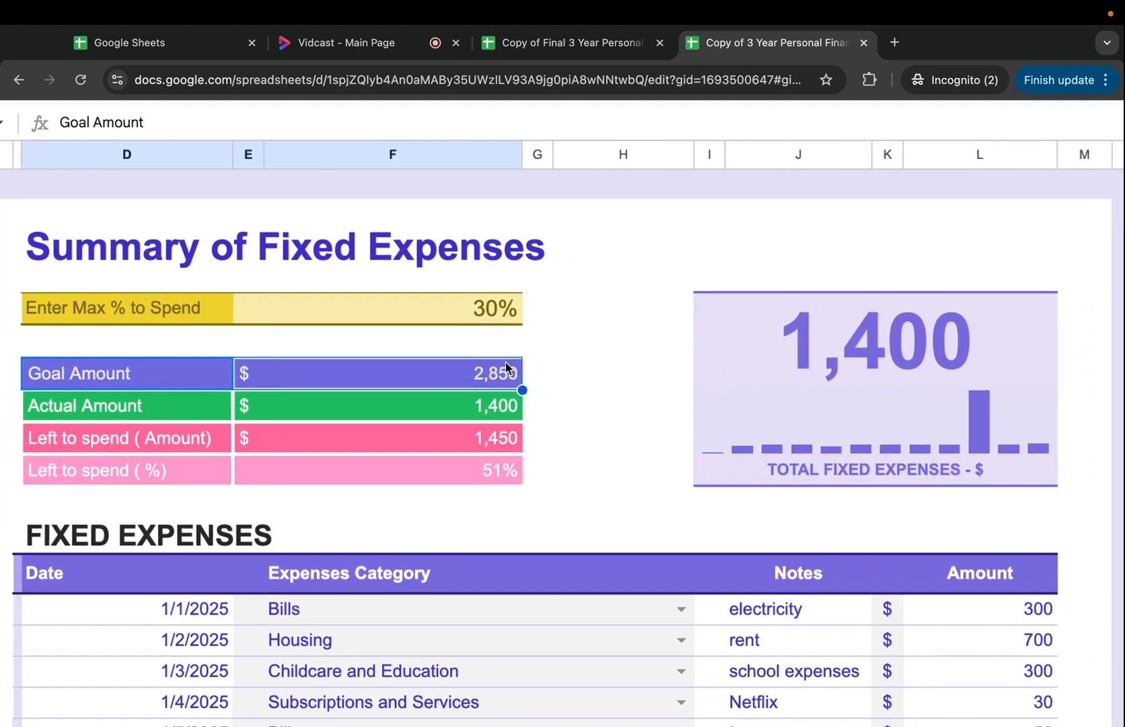
- Compare the fixed expenses max spend percentage with the Goal Amount and total income, and highlight the Actual Amount row
click(506, 313)
scroll(467, 360, up, 5)
scroll(469, 358, down, 7)
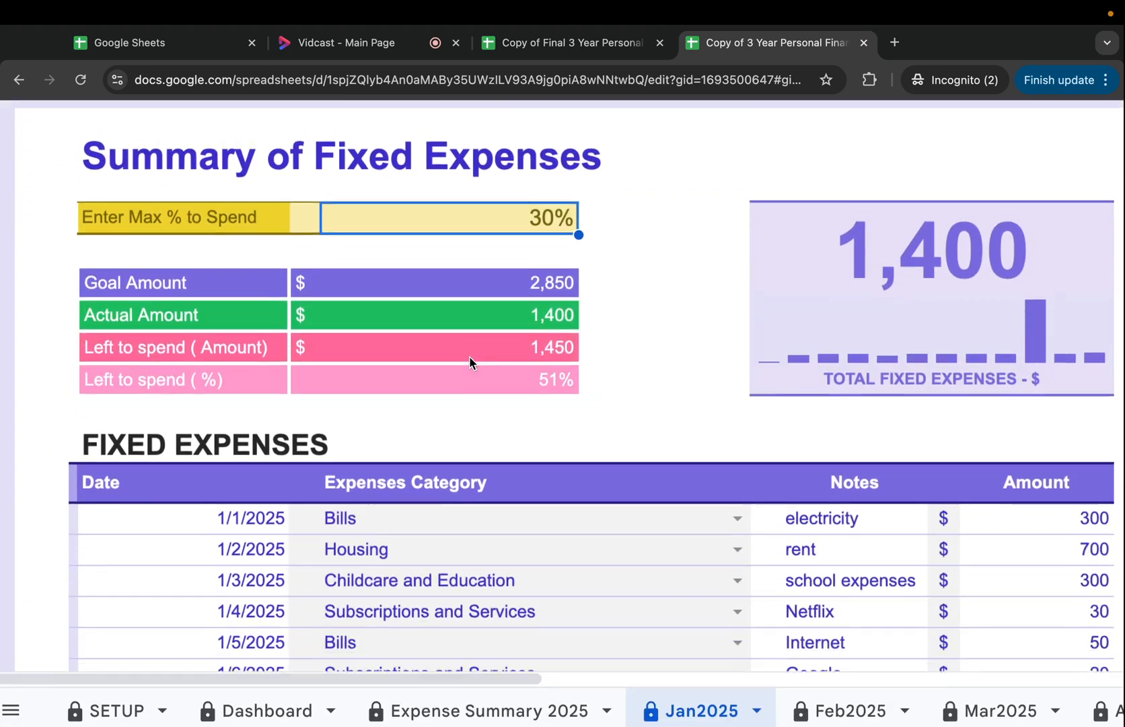
scroll(470, 362, up, 2)
click(499, 404)
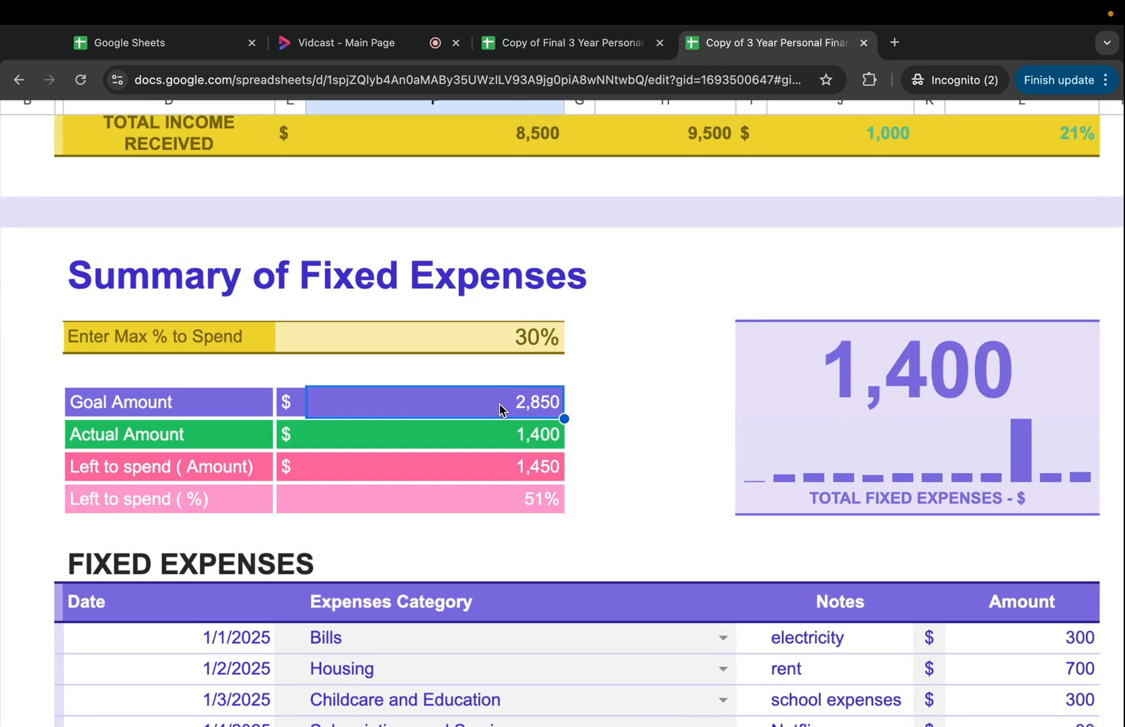
scroll(700, 392, down, 1)
scroll(701, 392, left, 1)
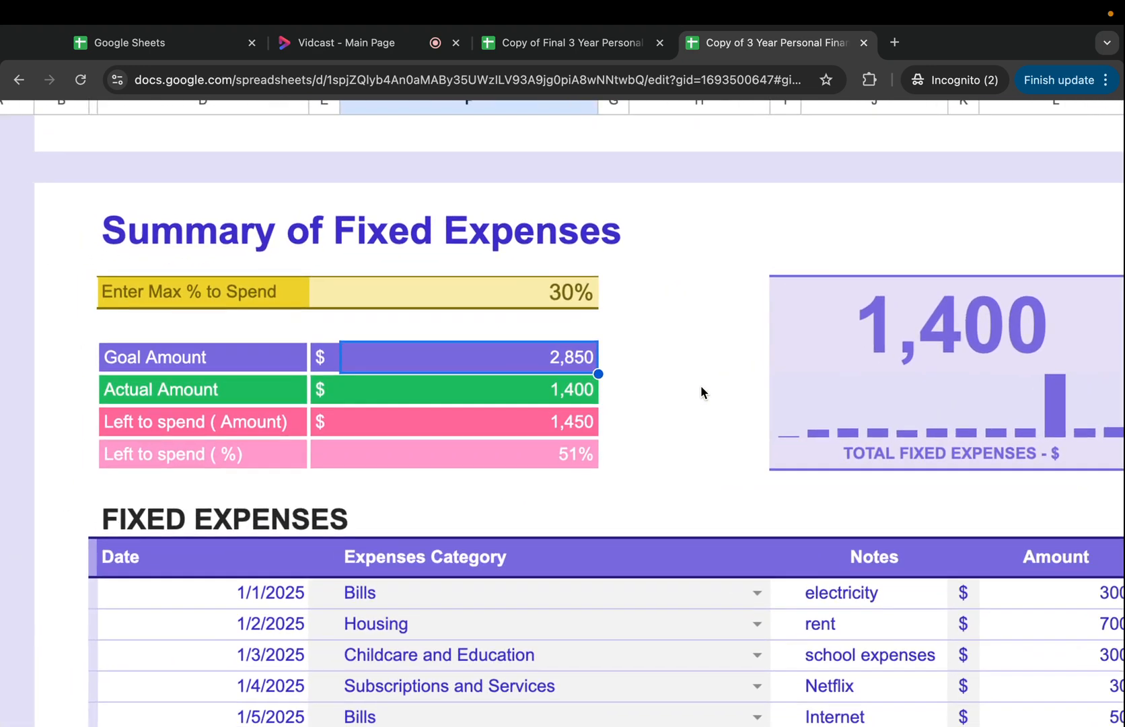
click(423, 229)
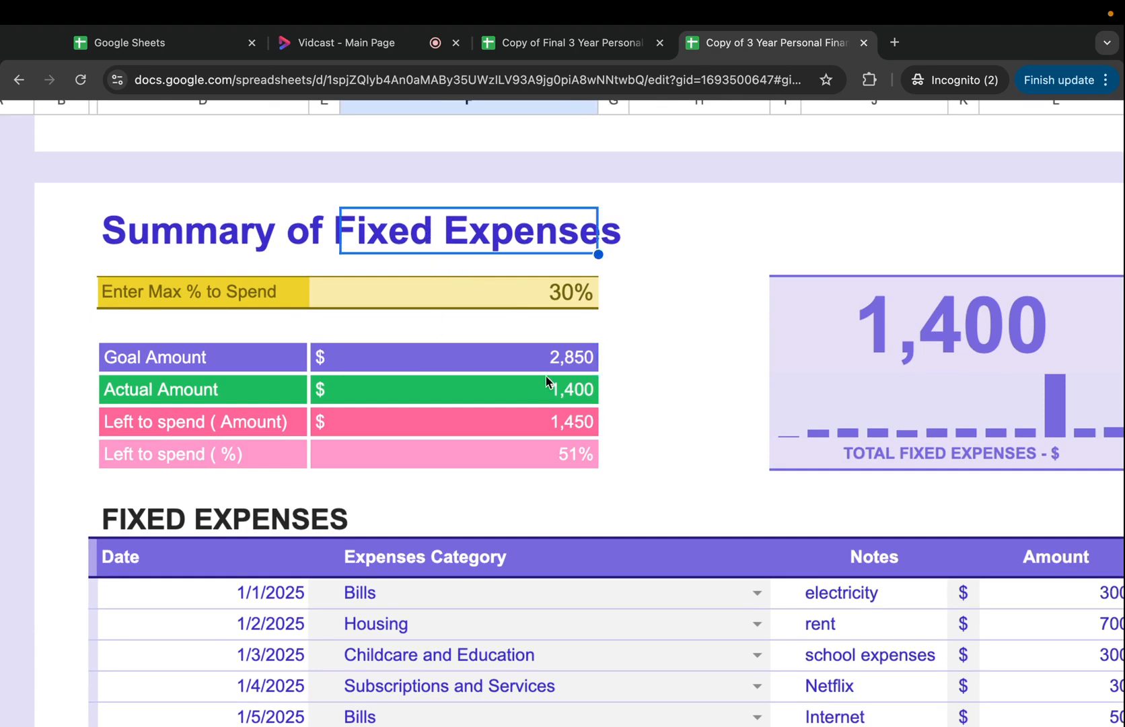
drag(275, 390, 545, 391)
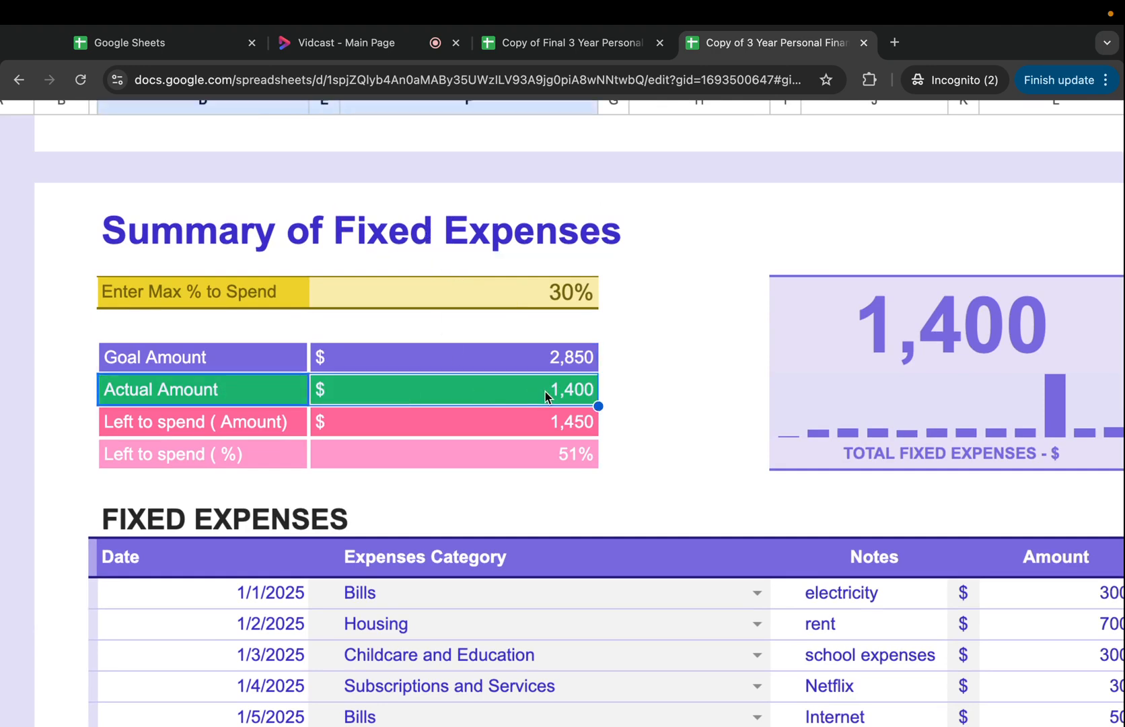
- Enter an amount of 200 for the 1/7/2025 row of the Fixed Expenses table
scroll(636, 432, down, 8)
scroll(636, 432, right, 7)
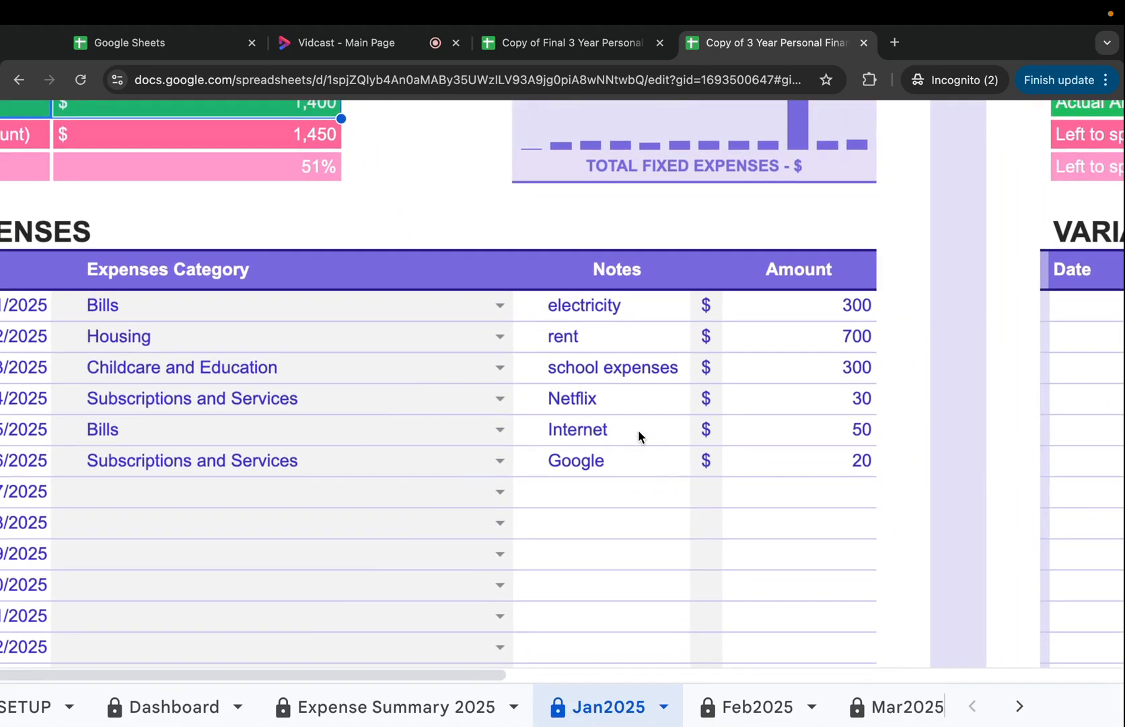
double_click(756, 502)
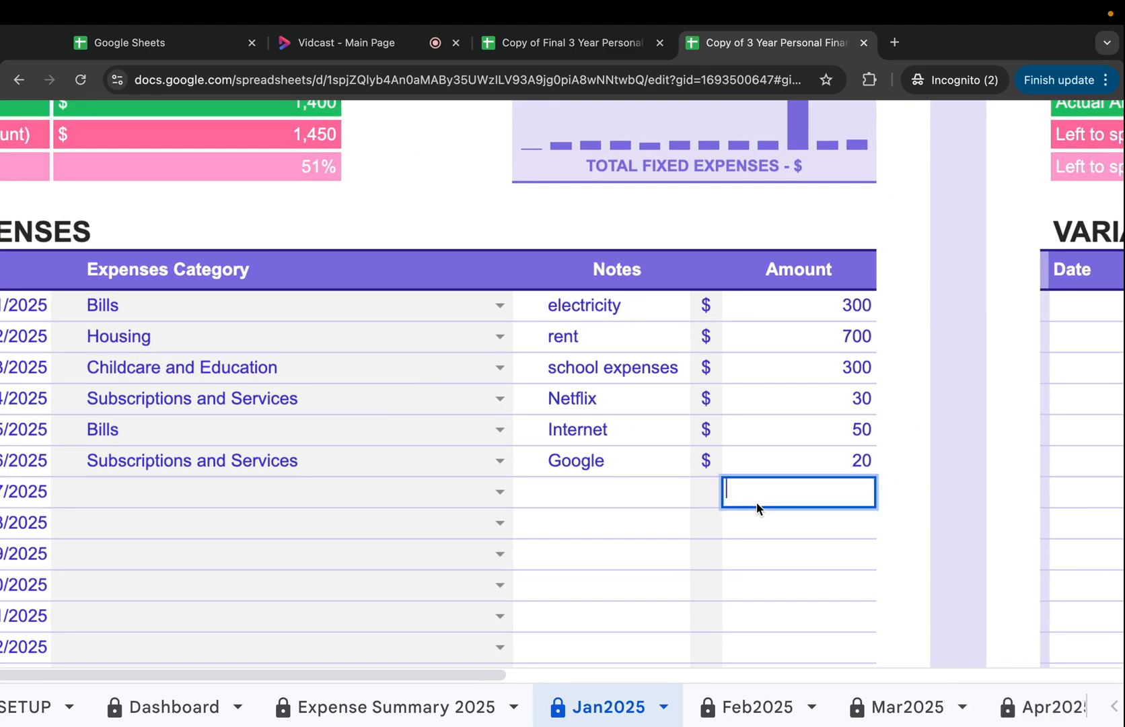
text(200)
key(Return)
- Set the expenses category of the 1/7/2025 fixed expense to Debt / Credit
scroll(628, 510, left, 3)
scroll(632, 505, left, 2)
click(679, 490)
click(678, 491)
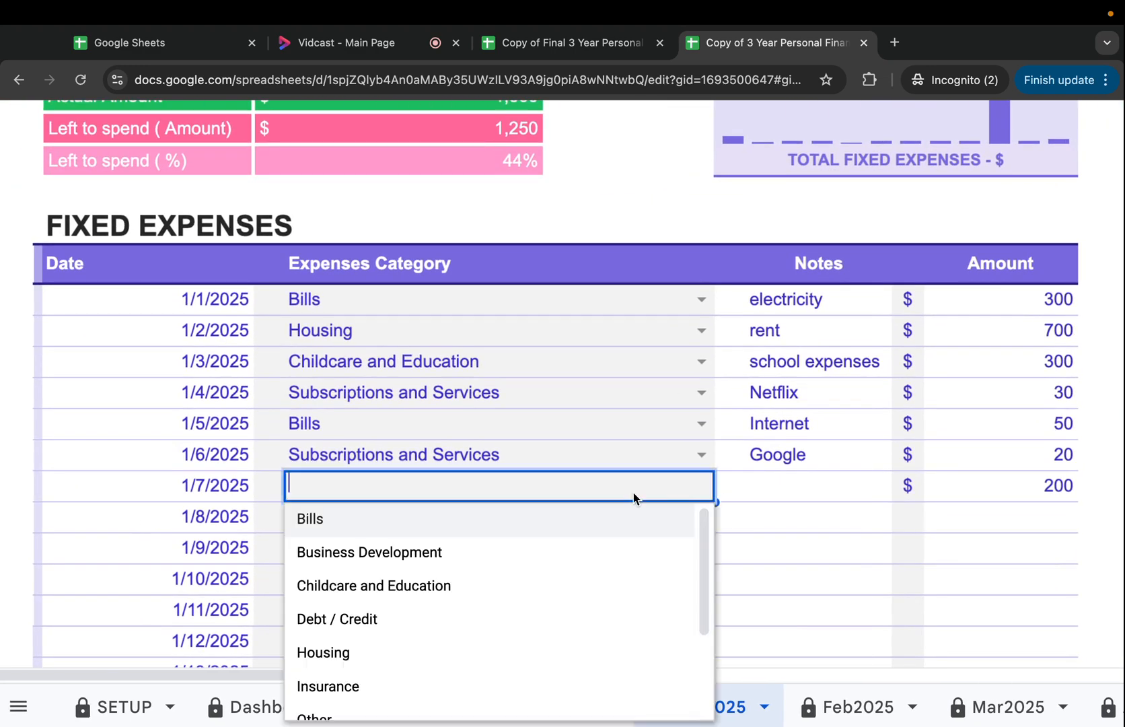
click(498, 618)
- Check the recalculated Actual Amount and Left to spend (Amount) cells in the fixed expenses summary
scroll(472, 511, up, 5)
click(534, 411)
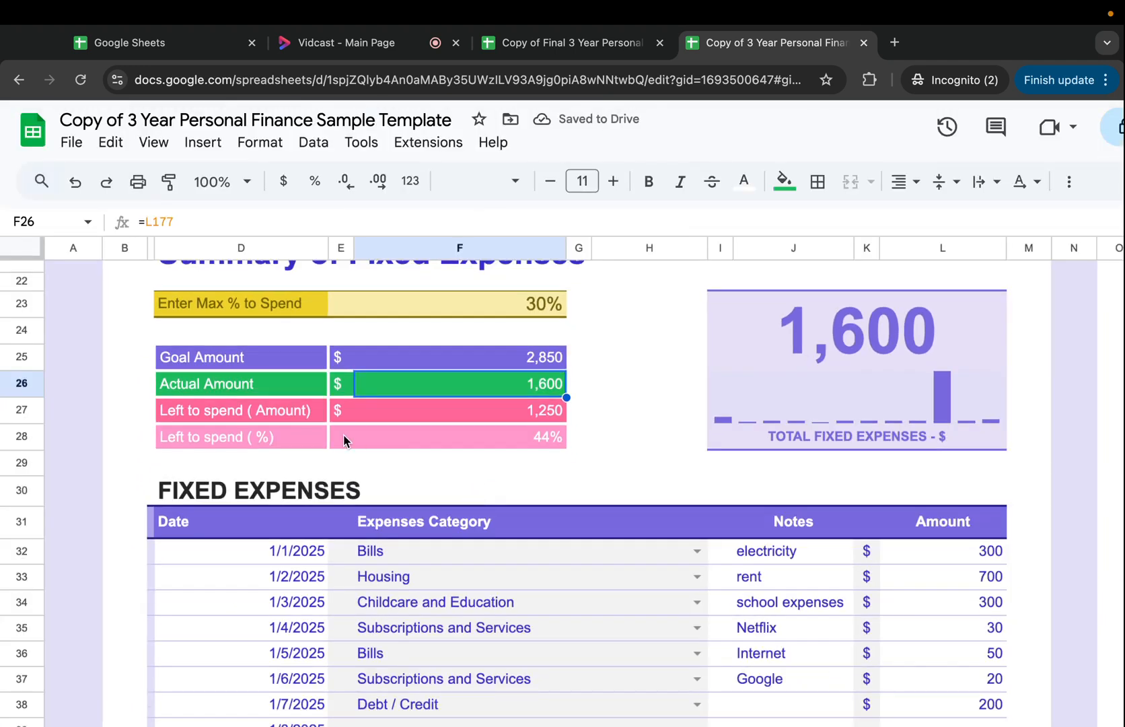
scroll(343, 434, up, 3)
drag(204, 464, 477, 495)
click(613, 463)
click(552, 460)
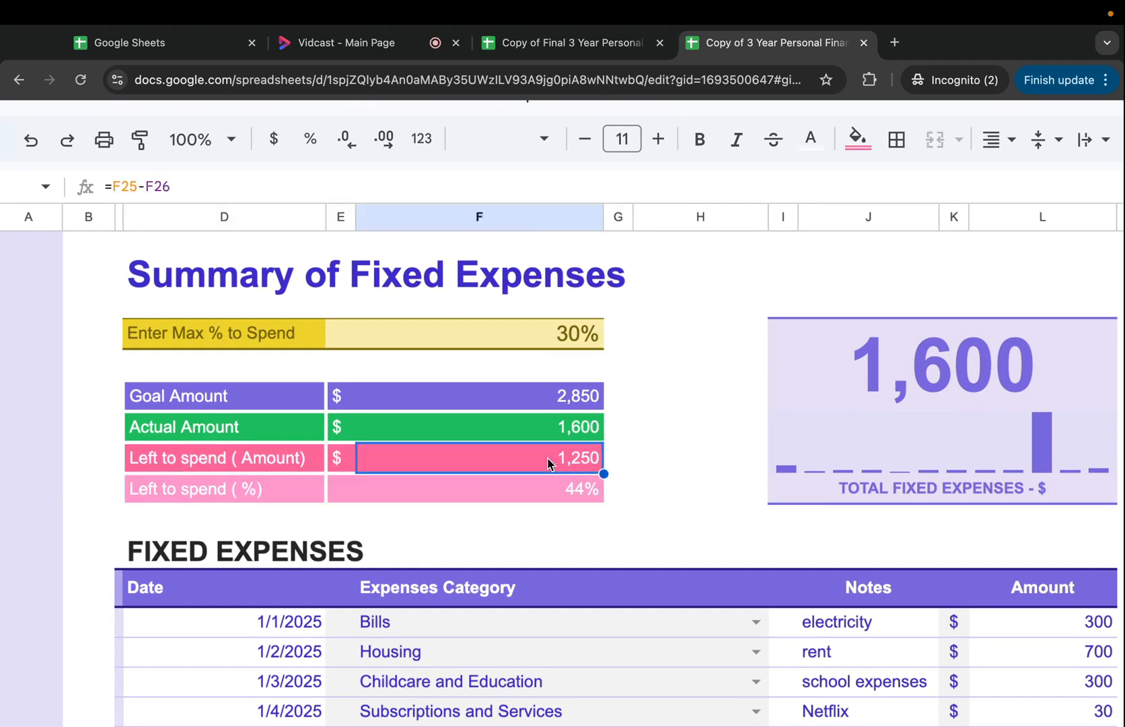
- Inspect the Left to spend (Amount) and Left to spend (%) rows and their formulas in the fixed expenses summary
click(273, 457)
scroll(453, 476, down, 2)
scroll(452, 476, right, 3)
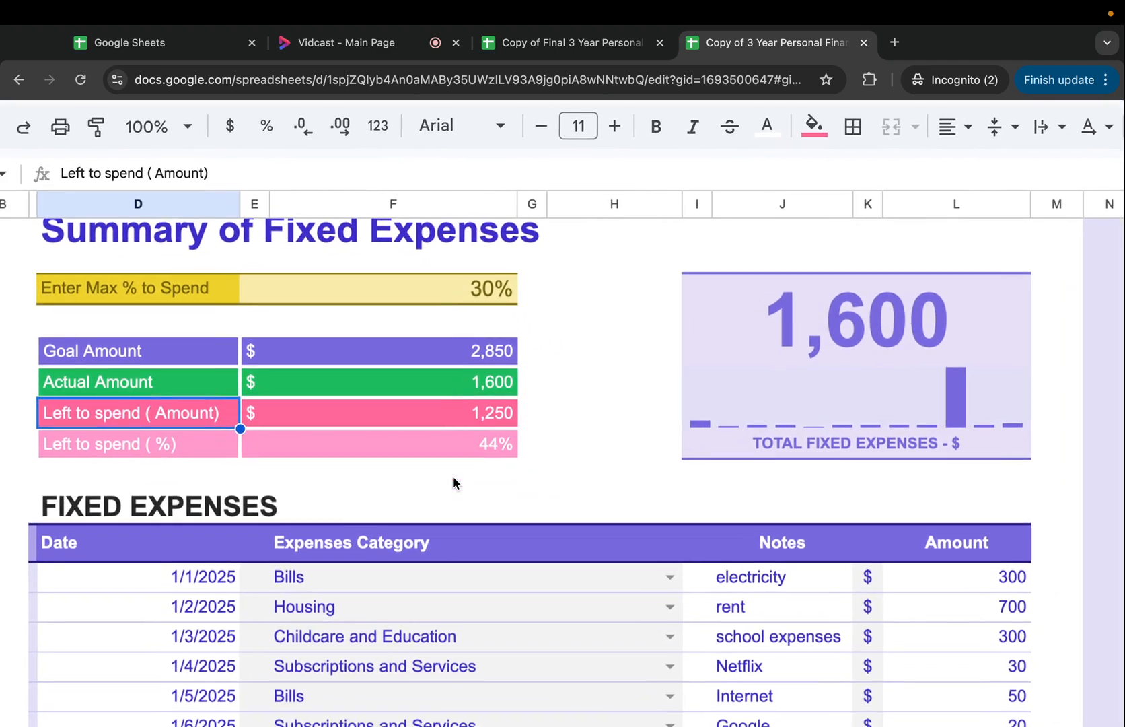
click(491, 417)
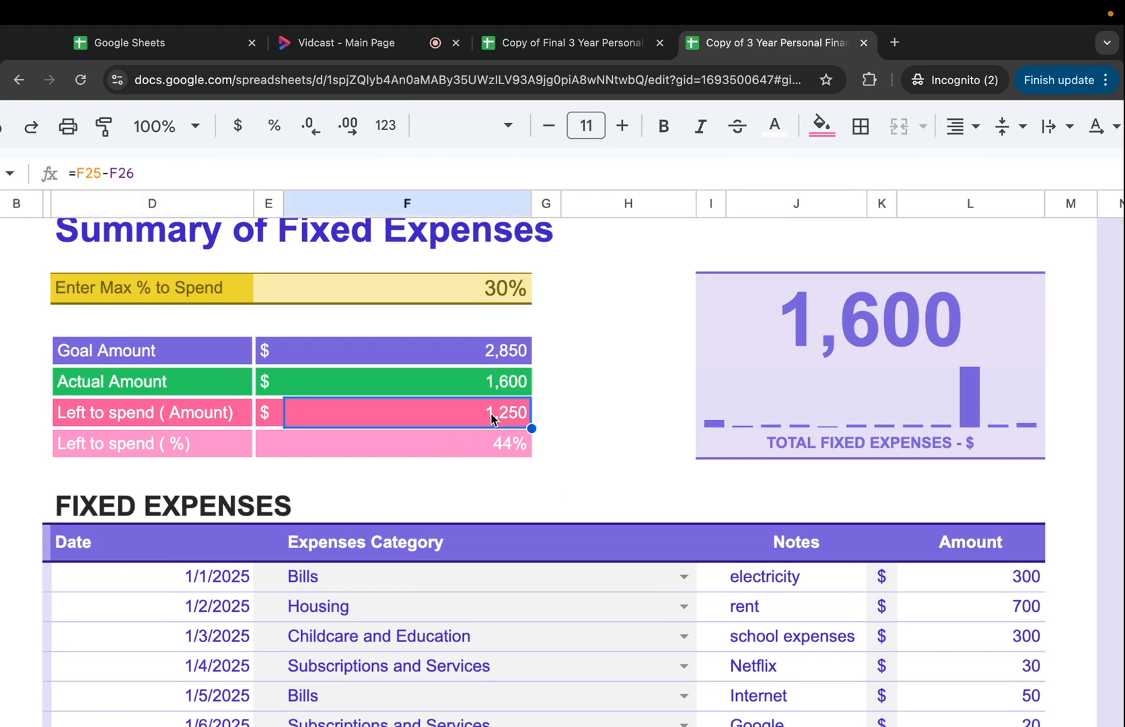
click(509, 445)
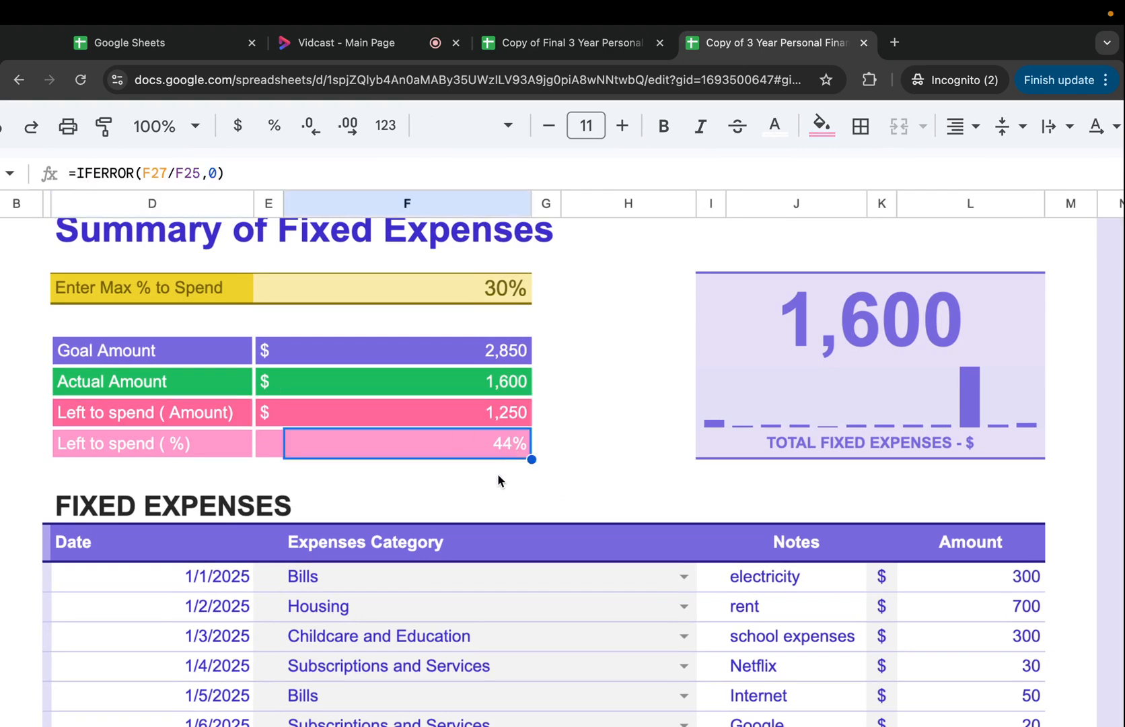
scroll(446, 409, down, 2)
scroll(447, 409, right, 1)
click(364, 370)
shift+click(473, 403)
click(543, 401)
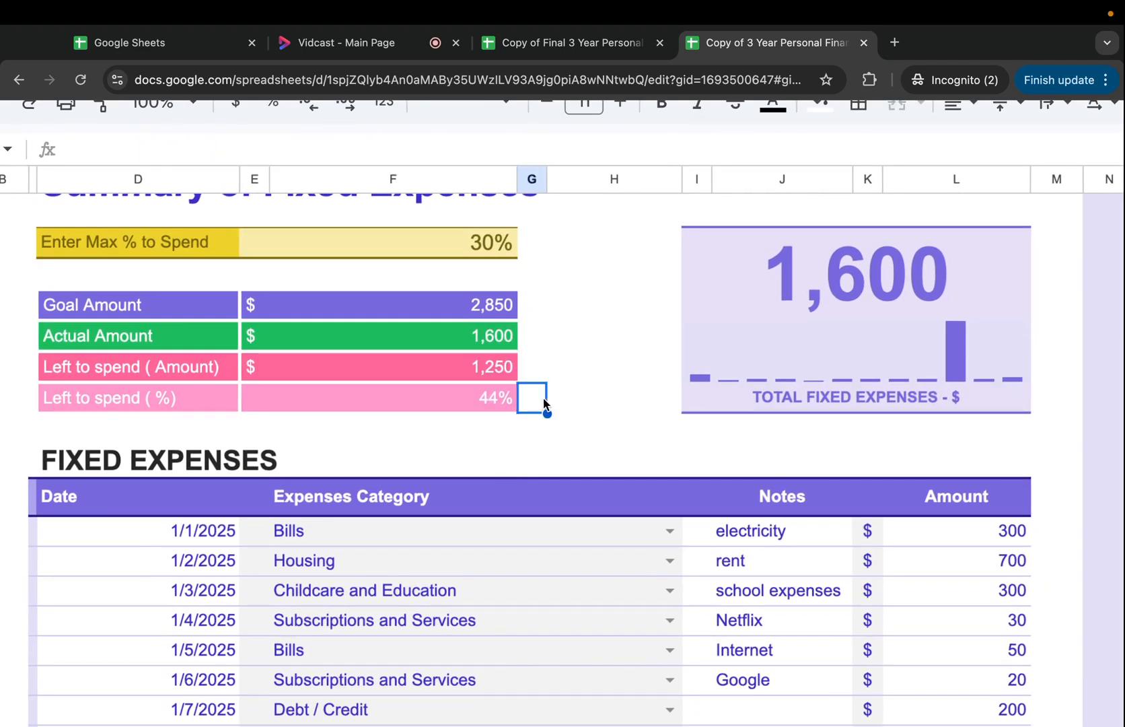
- Review the fixed expenses max spend percentage against the monthly income table's total income row
scroll(544, 402, up, 1)
scroll(543, 401, right, 2)
scroll(543, 401, left, 3)
click(446, 304)
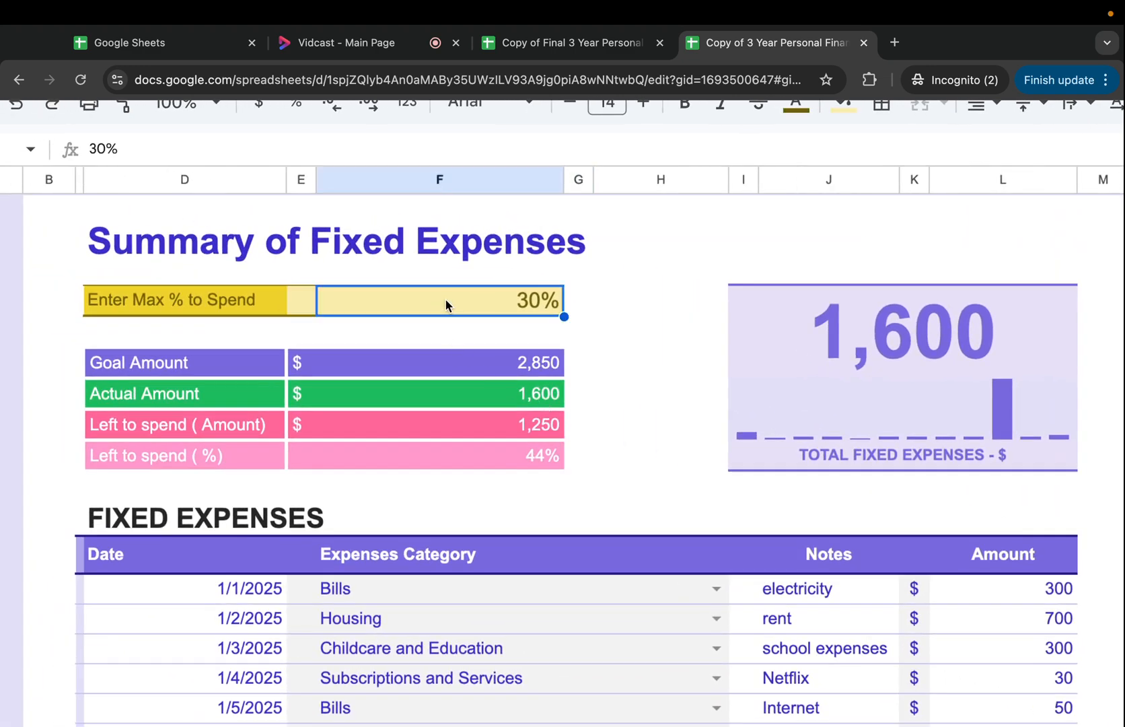
scroll(408, 415, up, 5)
scroll(409, 415, down, 8)
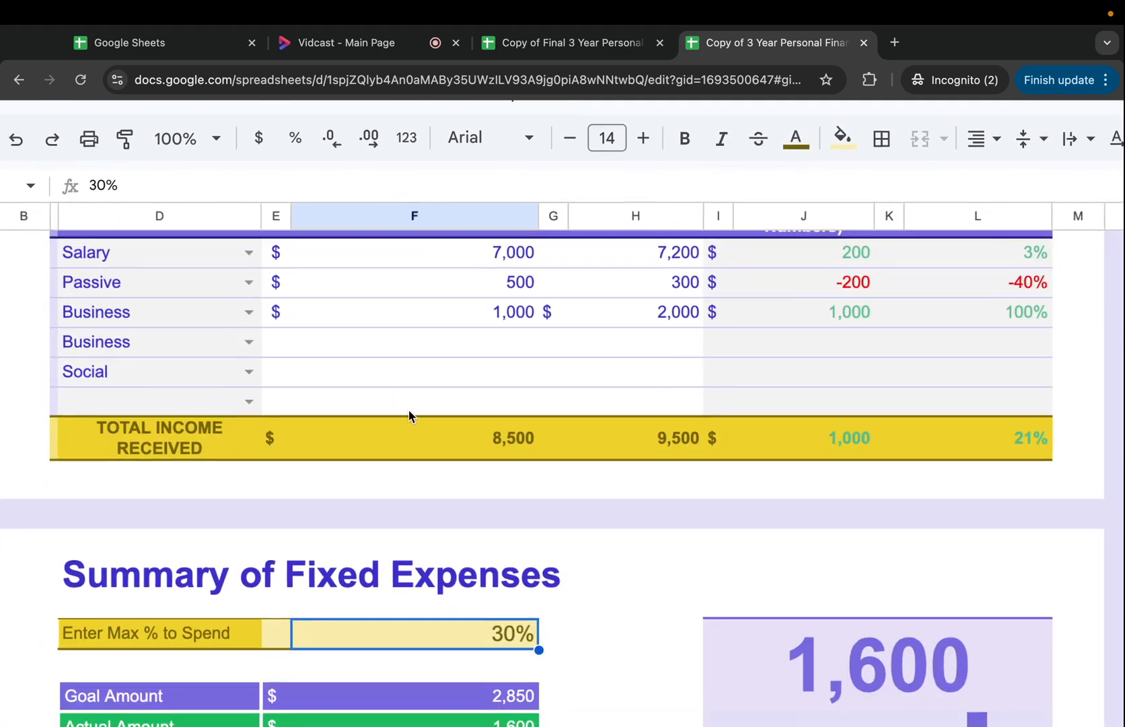
- Look through the Fixed Expenses table's dates, categories, notes and amounts, including the empty rows
scroll(409, 413, down, 3)
scroll(409, 413, right, 1)
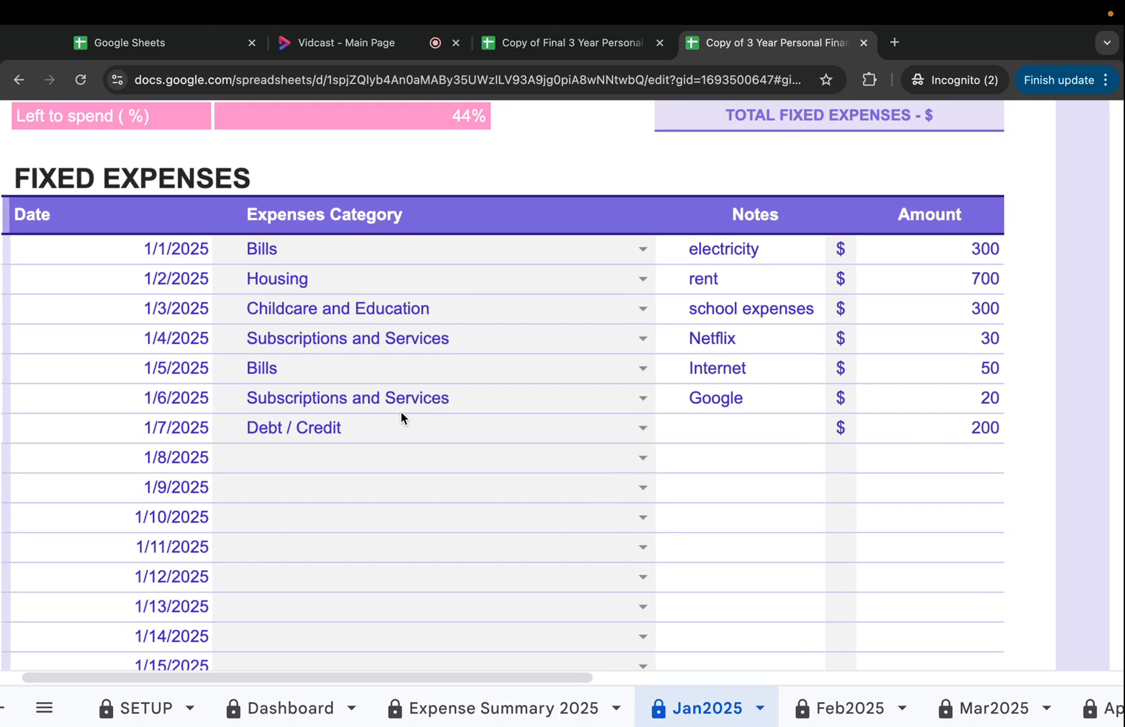
scroll(302, 518, down, 5)
scroll(302, 518, left, 1)
scroll(302, 518, up, 7)
scroll(302, 518, right, 2)
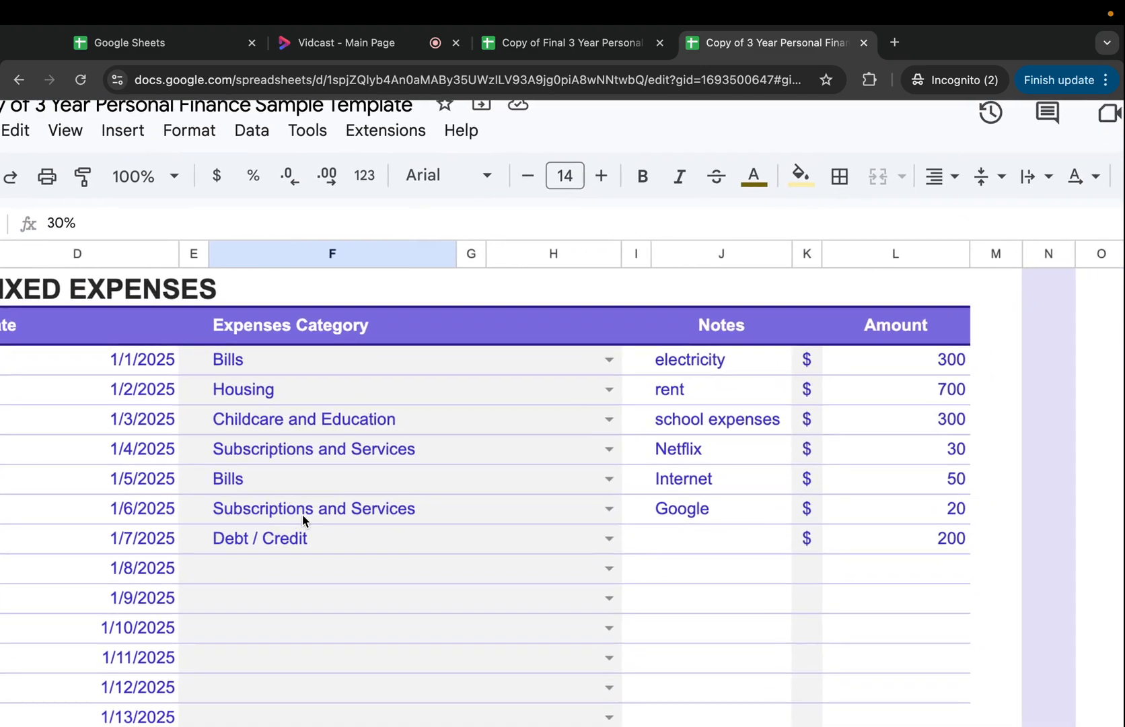
scroll(302, 514, down, 5)
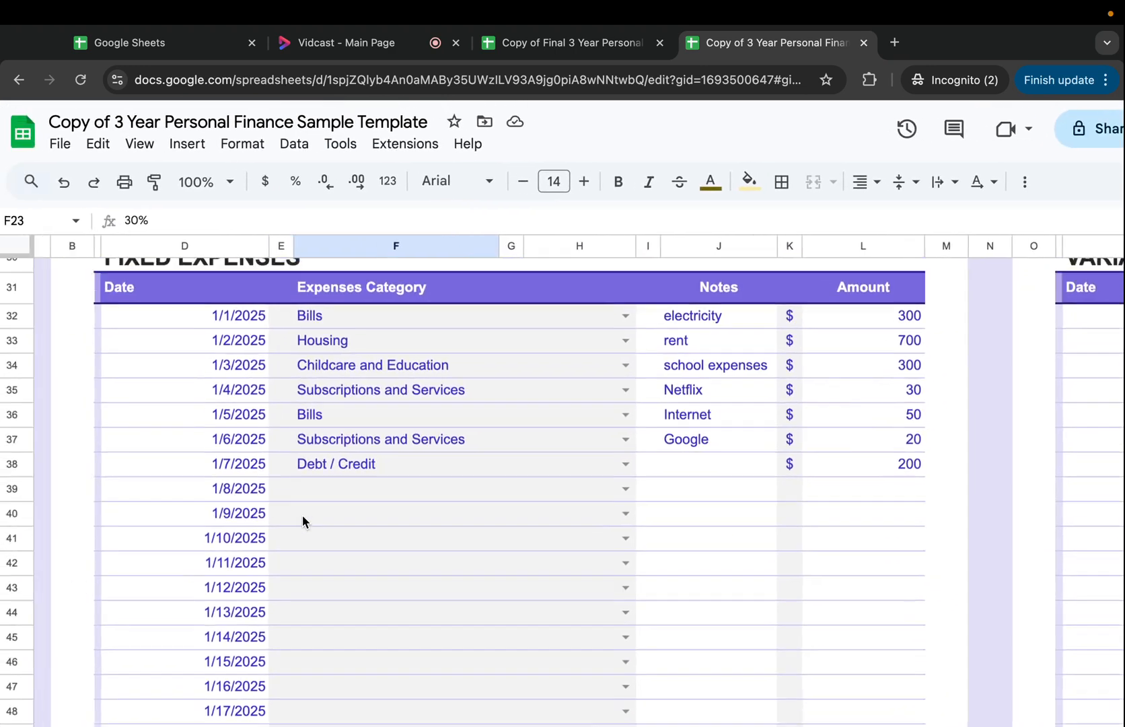
scroll(302, 514, right, 1)
scroll(302, 514, down, 1)
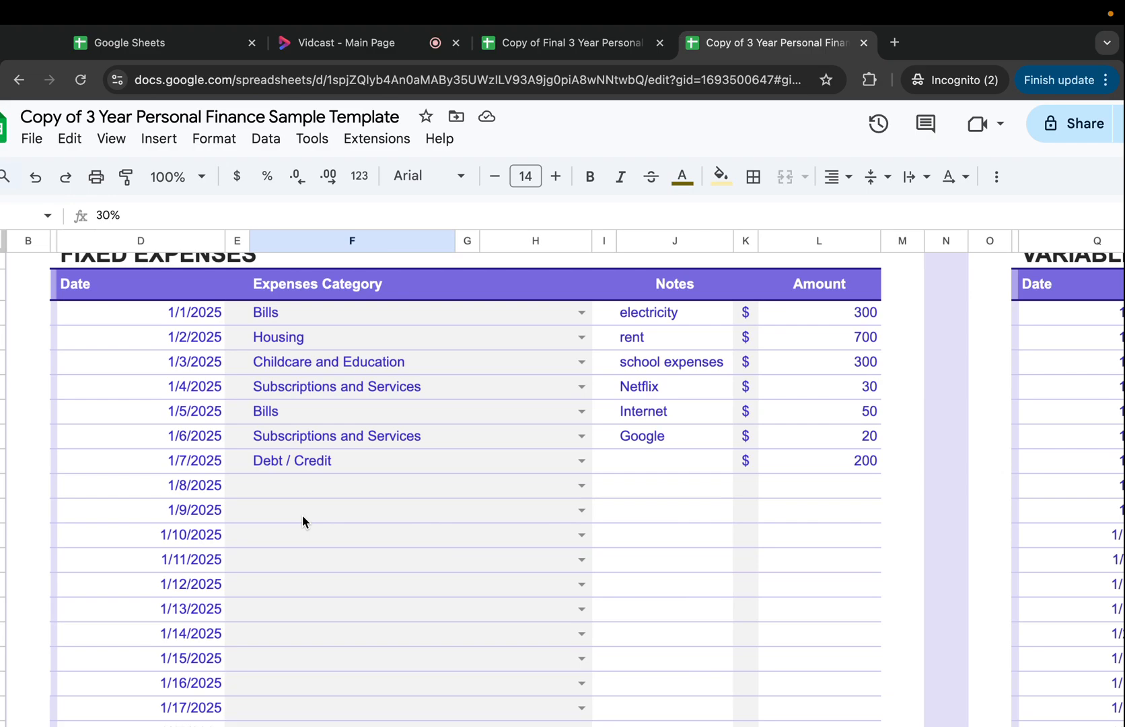
- Look through the Fixed Expenses date column from January's dates down to the red 12/31/2024 placeholder rows
scroll(302, 515, down, 10)
scroll(302, 515, left, 1)
scroll(302, 514, up, 5)
scroll(302, 514, up, 3)
scroll(301, 519, down, 10)
scroll(283, 464, left, 1)
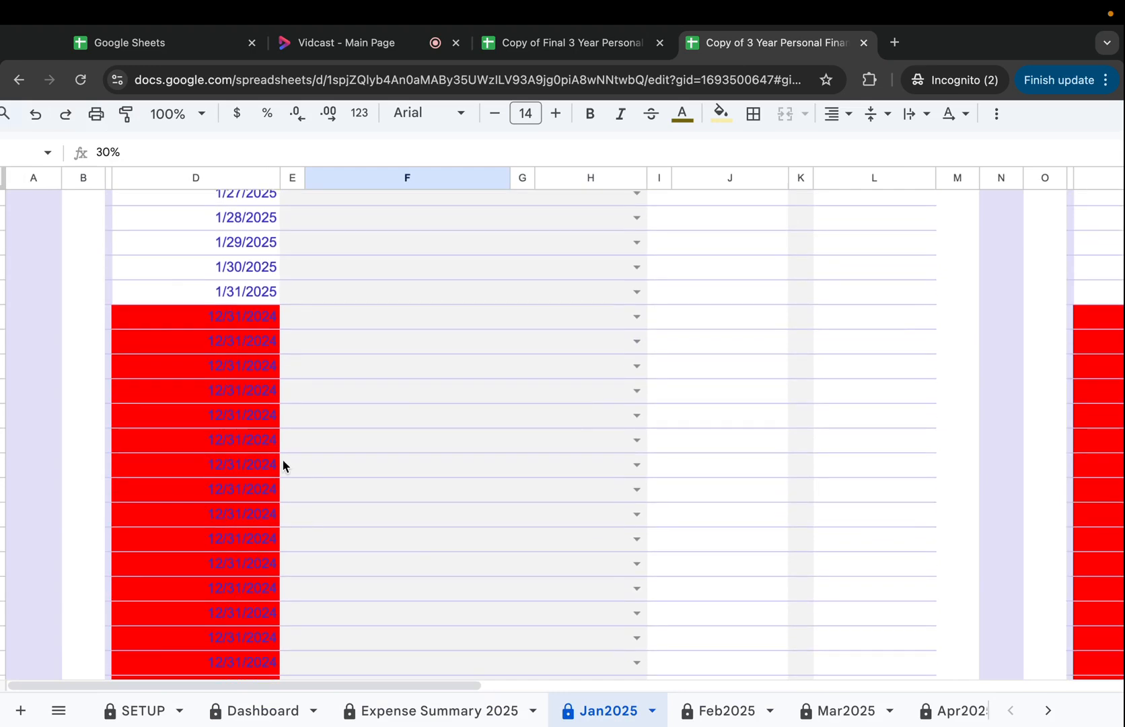
click(259, 343)
click(254, 322)
scroll(254, 322, up, 8)
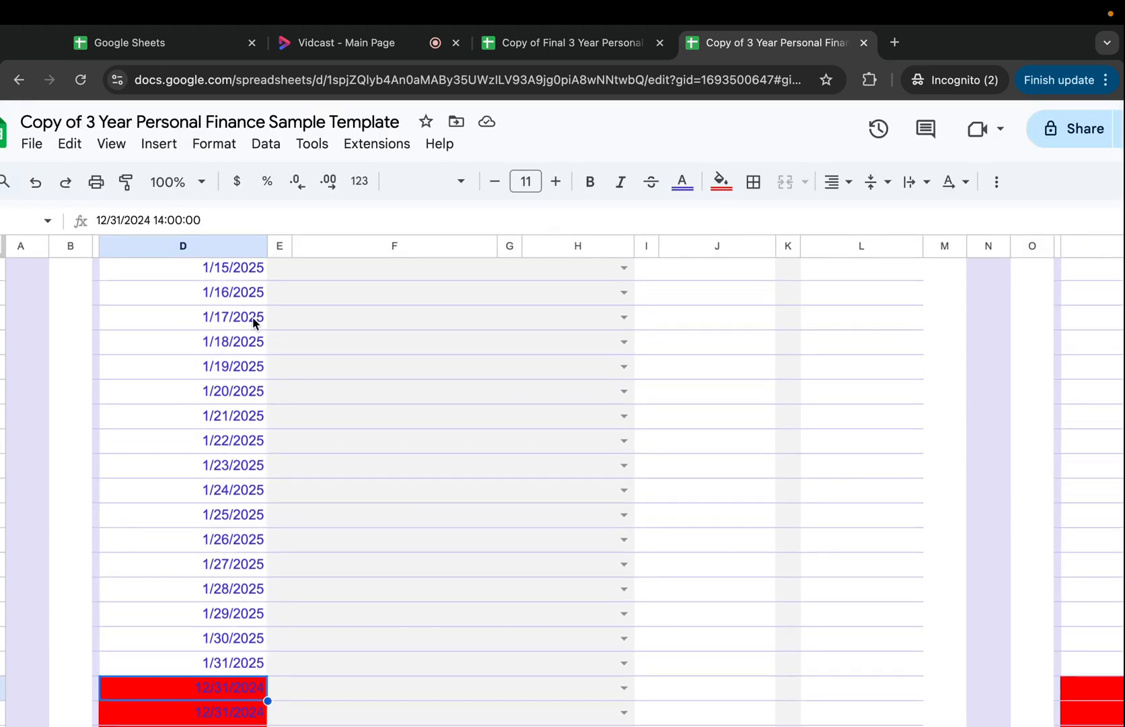
scroll(254, 322, up, 1)
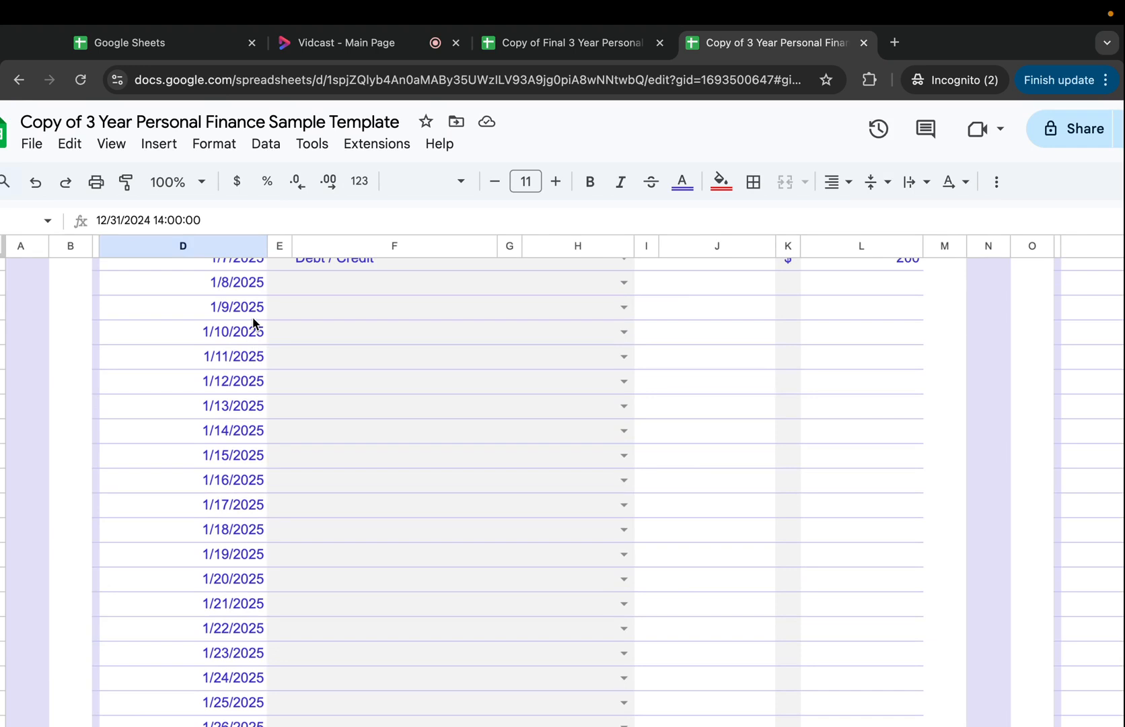
scroll(261, 391, up, 3)
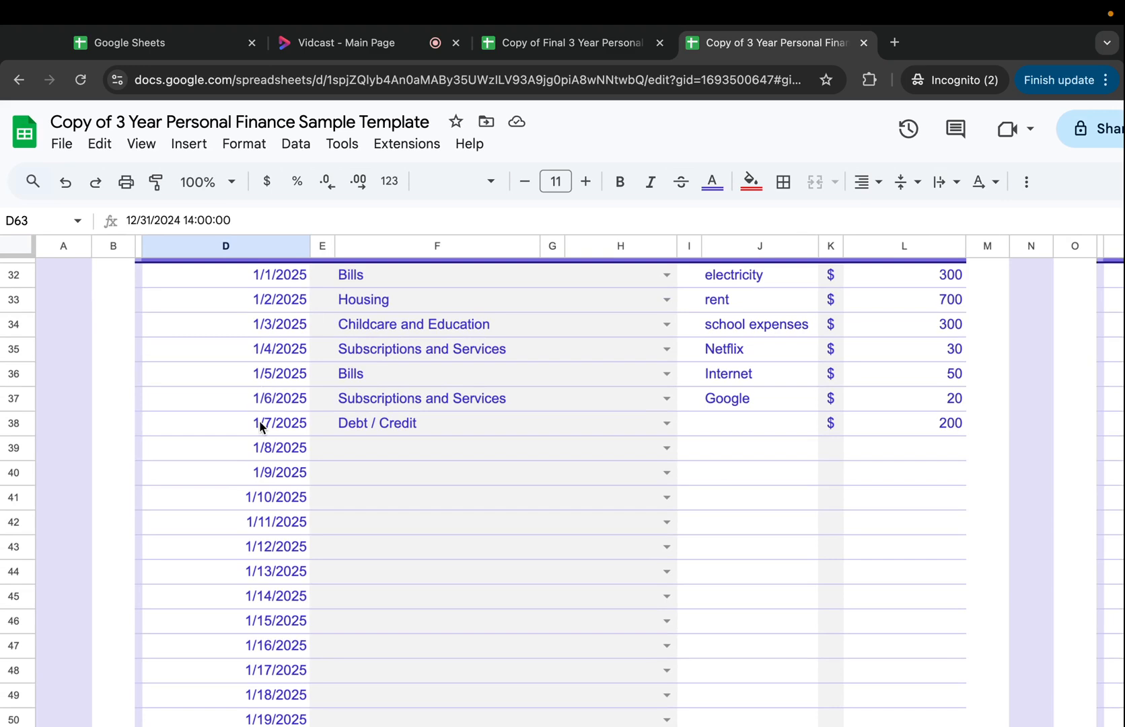
- Examine how far the red placeholder dates continue below 1/31/2025 in the Fixed Expenses table
key(super+minus)
scroll(244, 450, down, 2)
scroll(244, 449, down, 5)
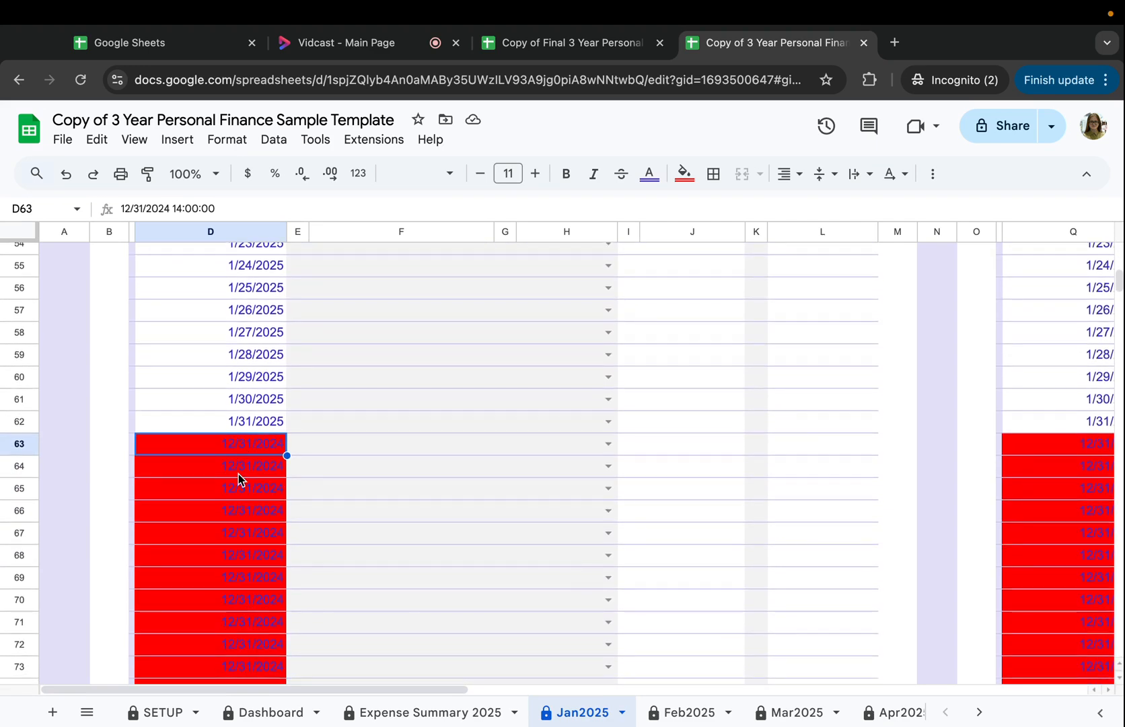
click(256, 470)
scroll(257, 473, up, 2)
scroll(256, 473, up, 1)
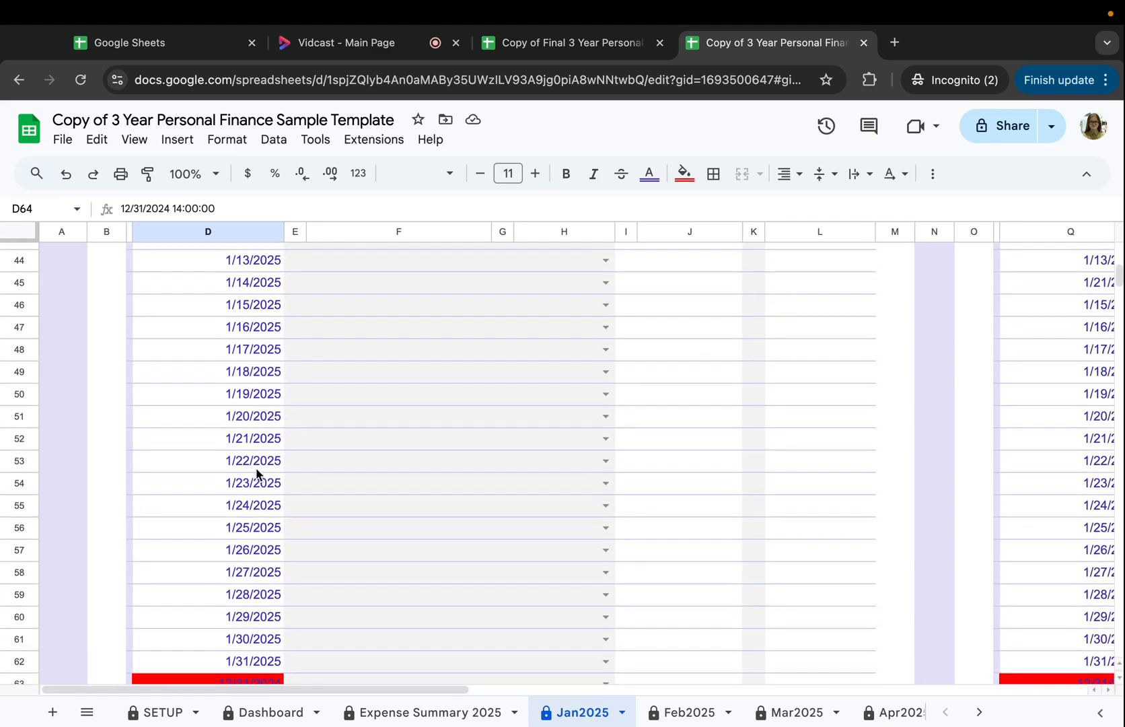
scroll(256, 473, down, 2)
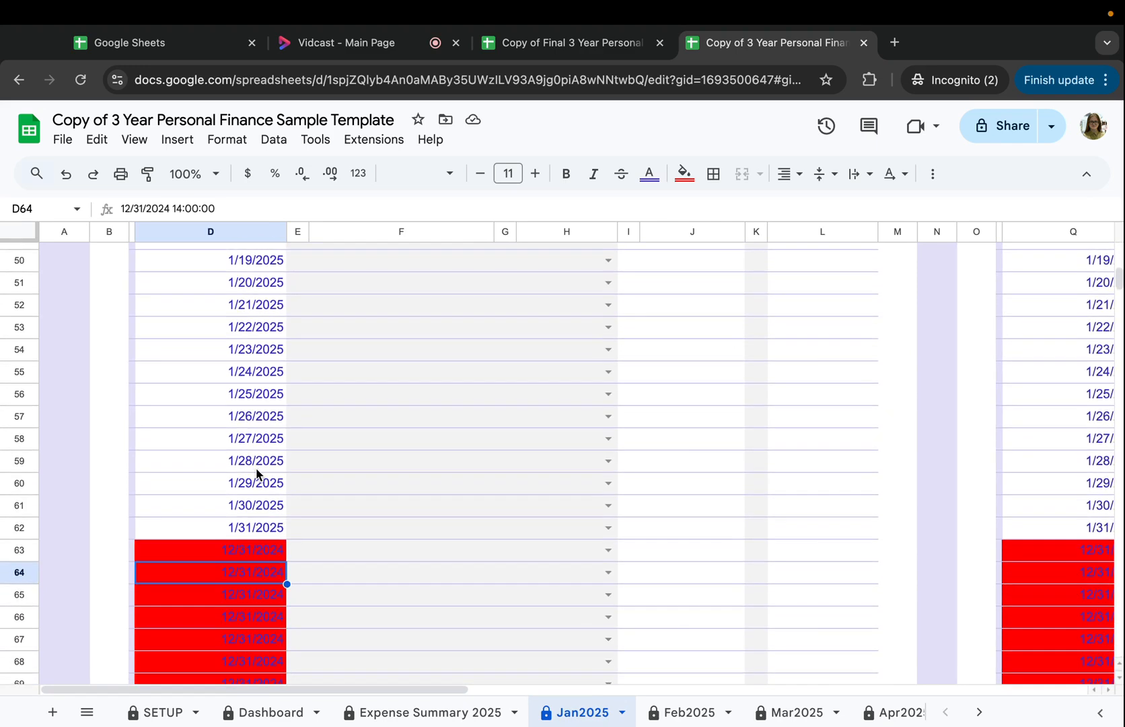
scroll(236, 506, down, 4)
drag(264, 314, 266, 649)
click(256, 404)
scroll(256, 481, down, 10)
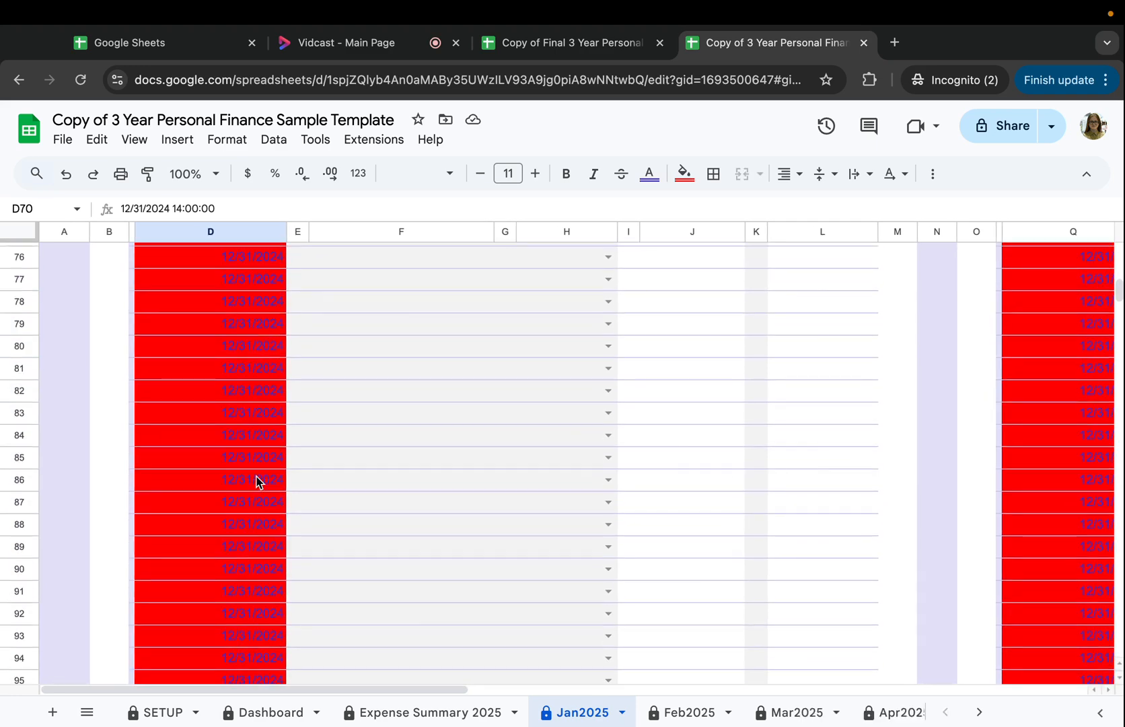
scroll(257, 480, down, 18)
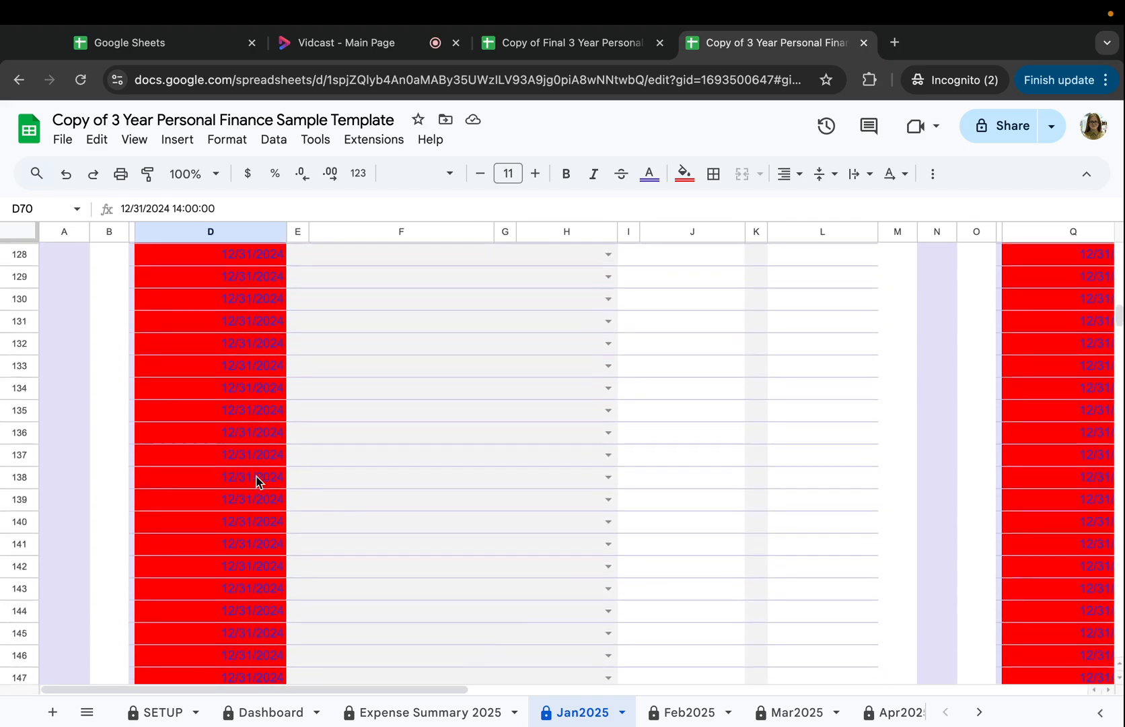
scroll(256, 481, up, 15)
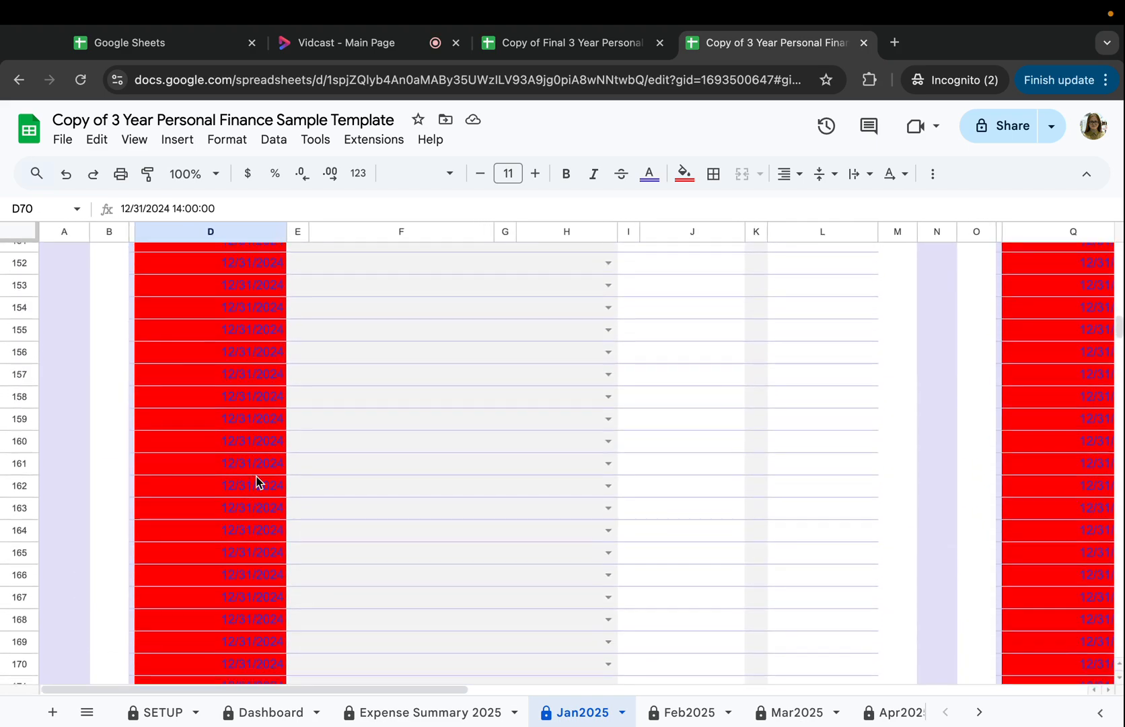
scroll(256, 480, up, 15)
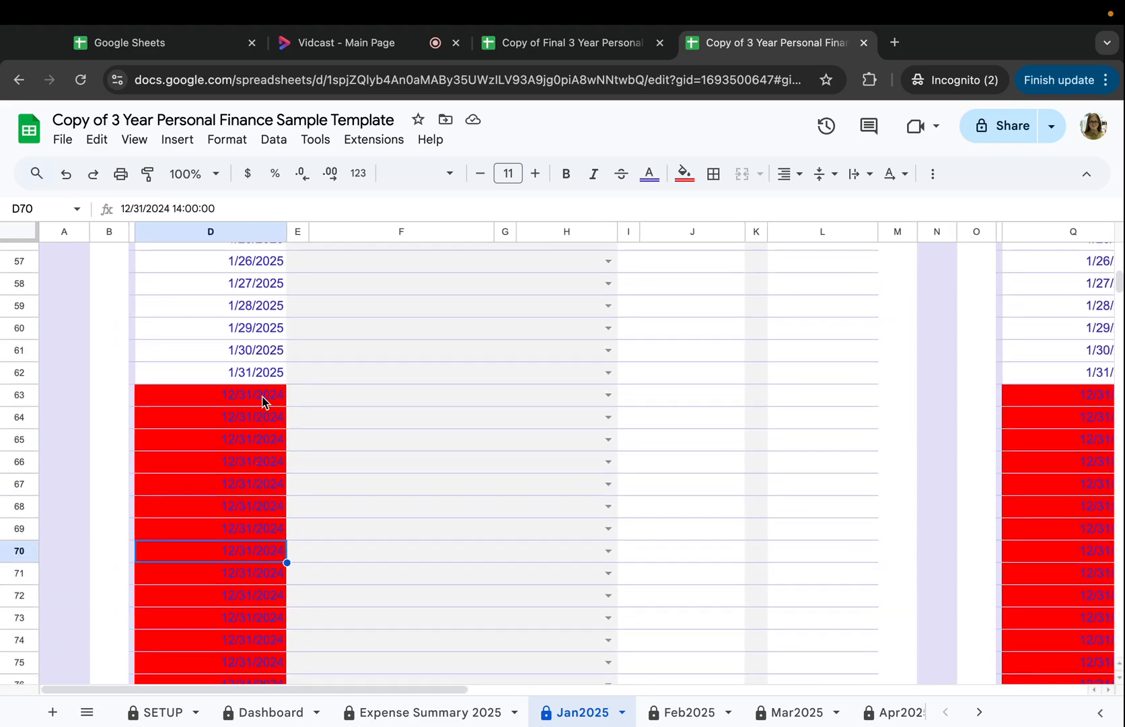
- Set the first red placeholder date below 1/31/2025, cell D63, to 1/14/2025 using the calendar picker
double_click(263, 396)
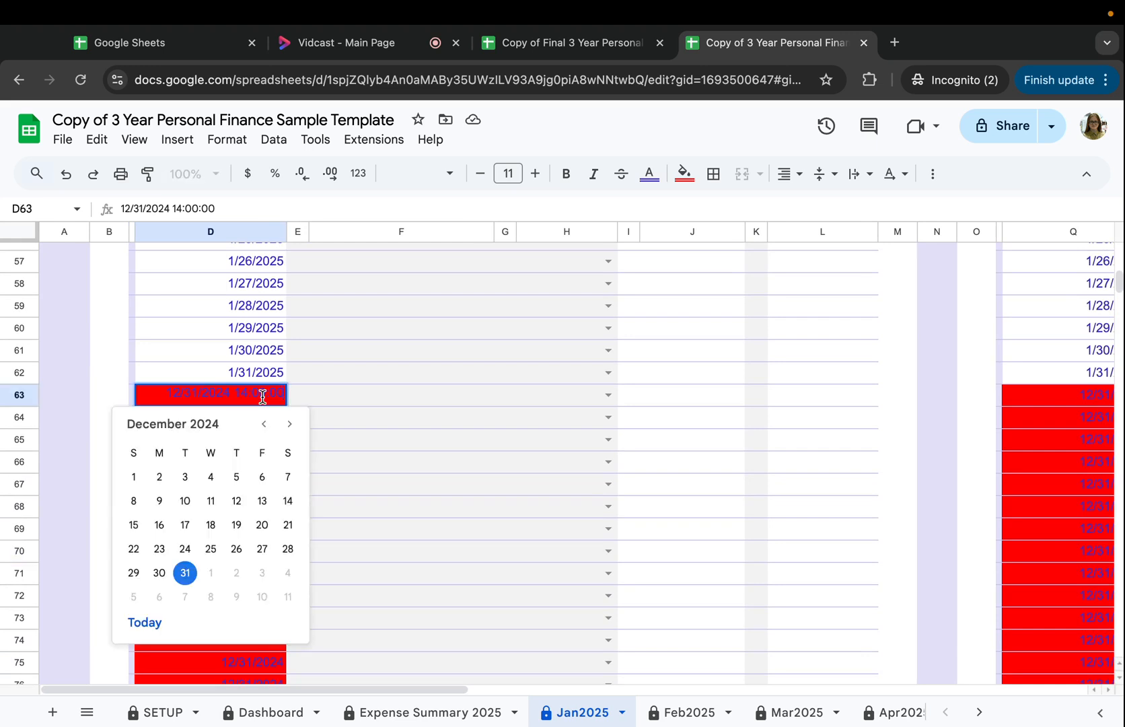
click(288, 425)
click(288, 426)
click(288, 425)
click(287, 425)
click(288, 425)
click(288, 425)
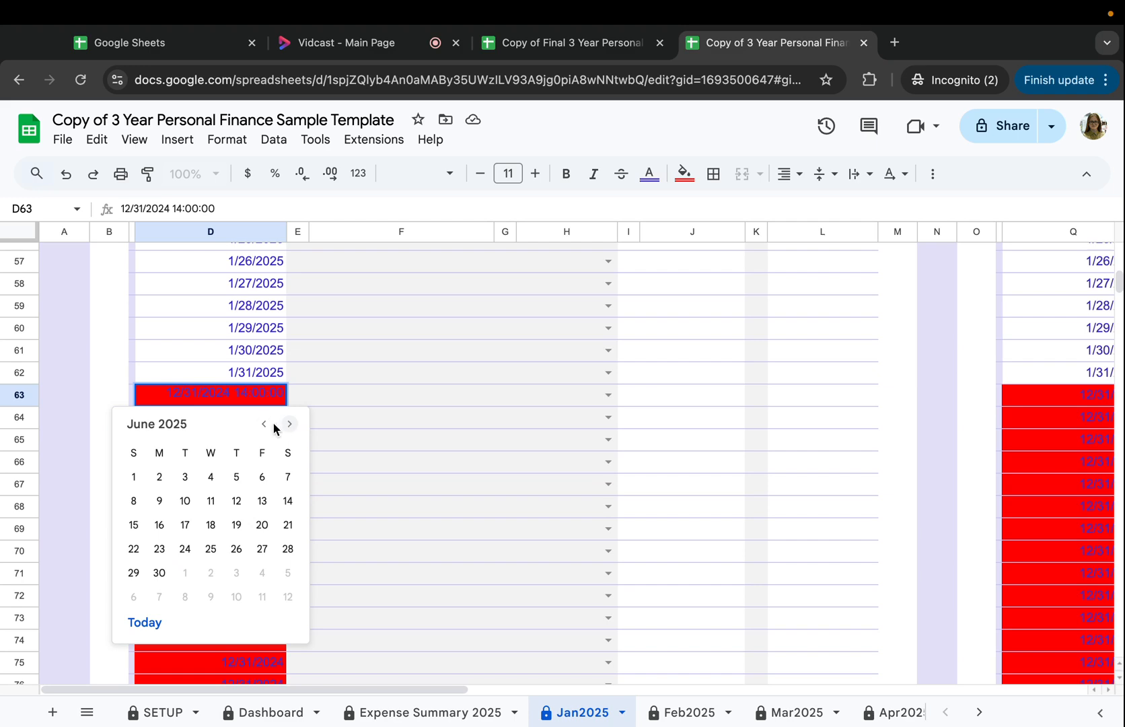
click(264, 425)
click(264, 425)
click(264, 425)
click(264, 425)
click(264, 425)
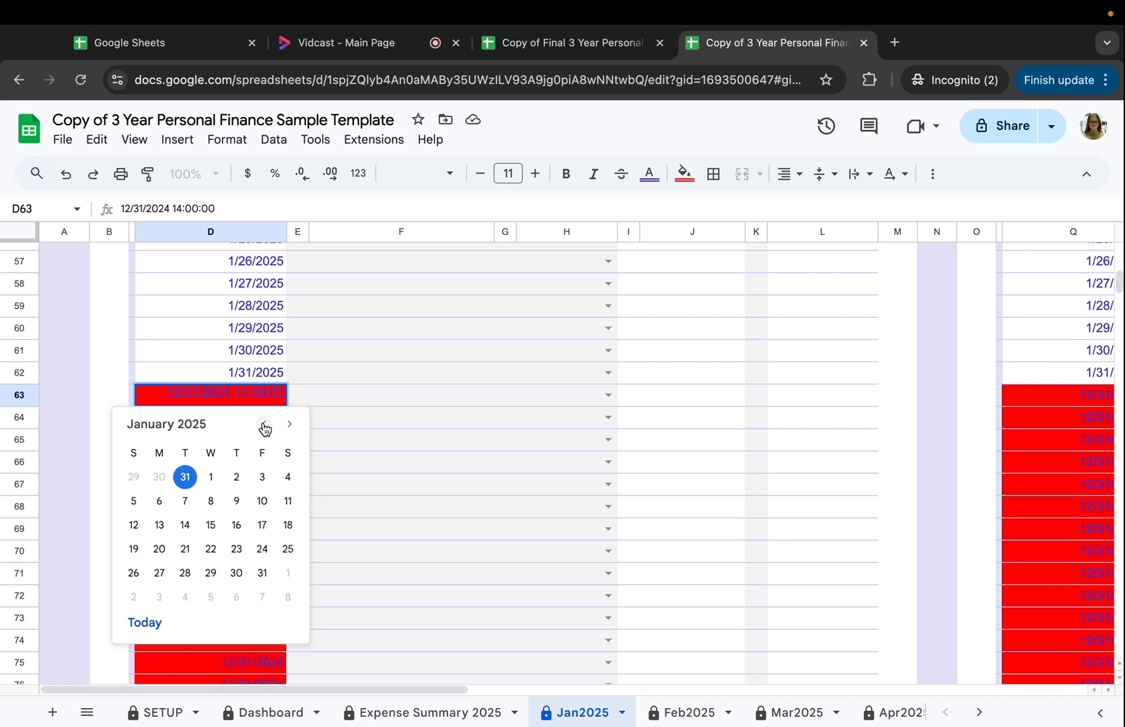
click(186, 524)
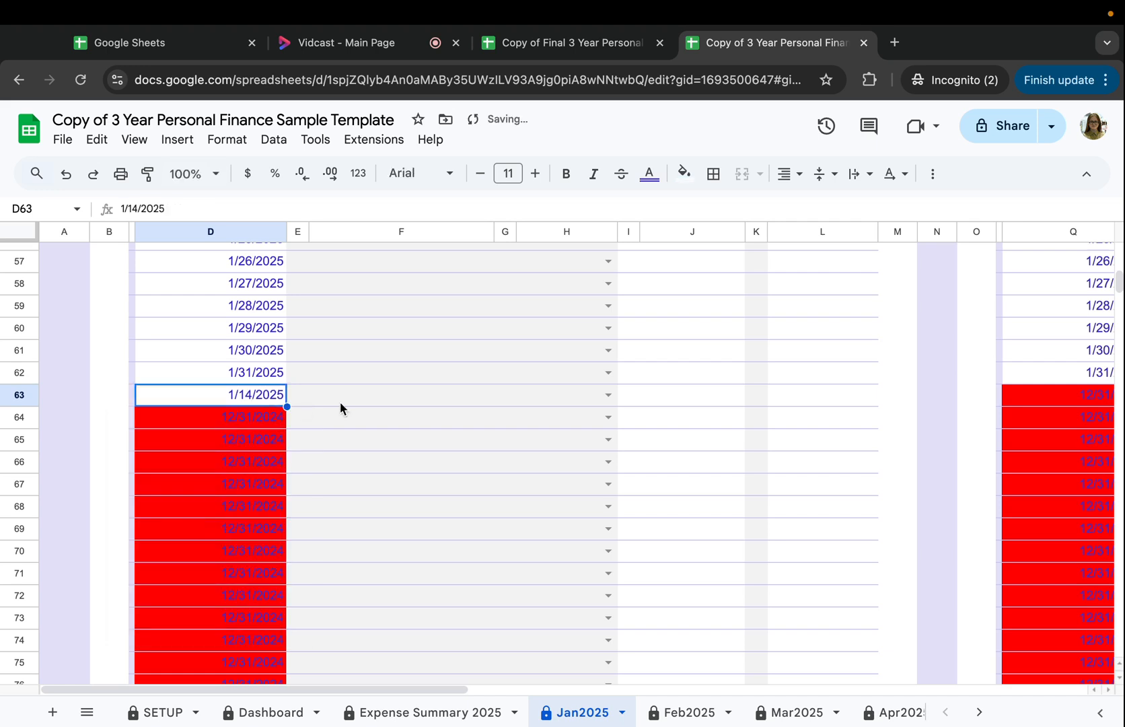
click(367, 422)
click(262, 401)
- Look over the remaining red placeholder dates beneath D63, highlighting D64:D73
scroll(329, 441, up, 3)
scroll(329, 441, down, 10)
scroll(286, 375, up, 1)
scroll(271, 314, up, 5)
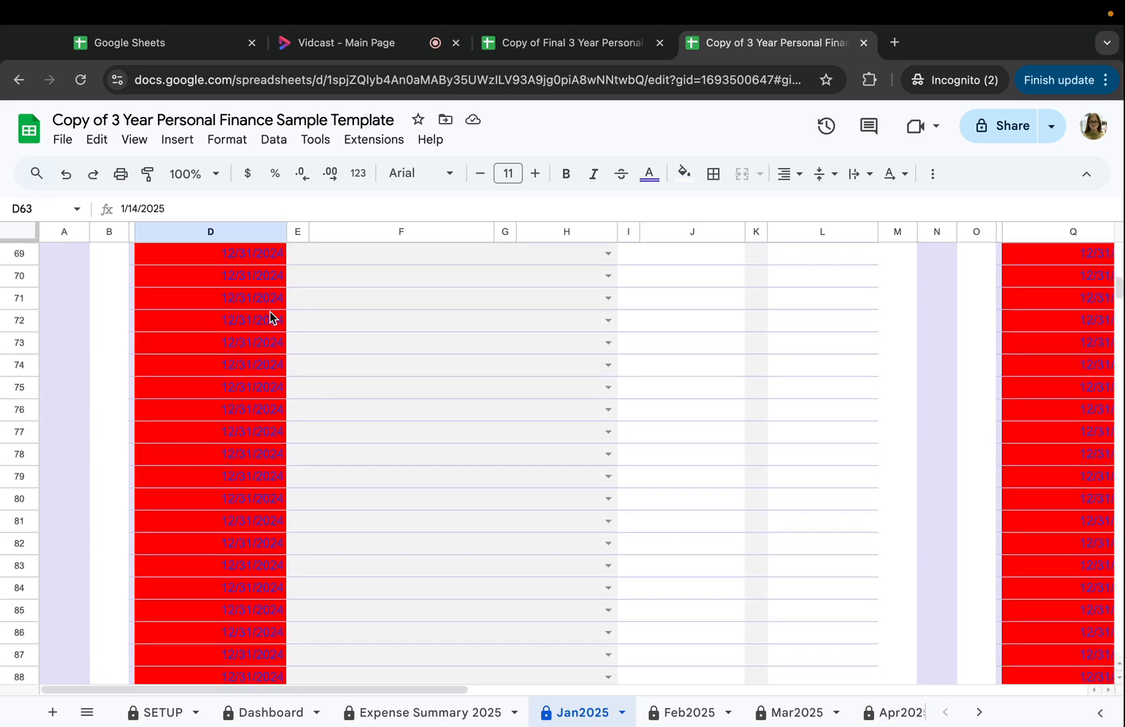
scroll(271, 317, up, 1)
drag(266, 314, 244, 510)
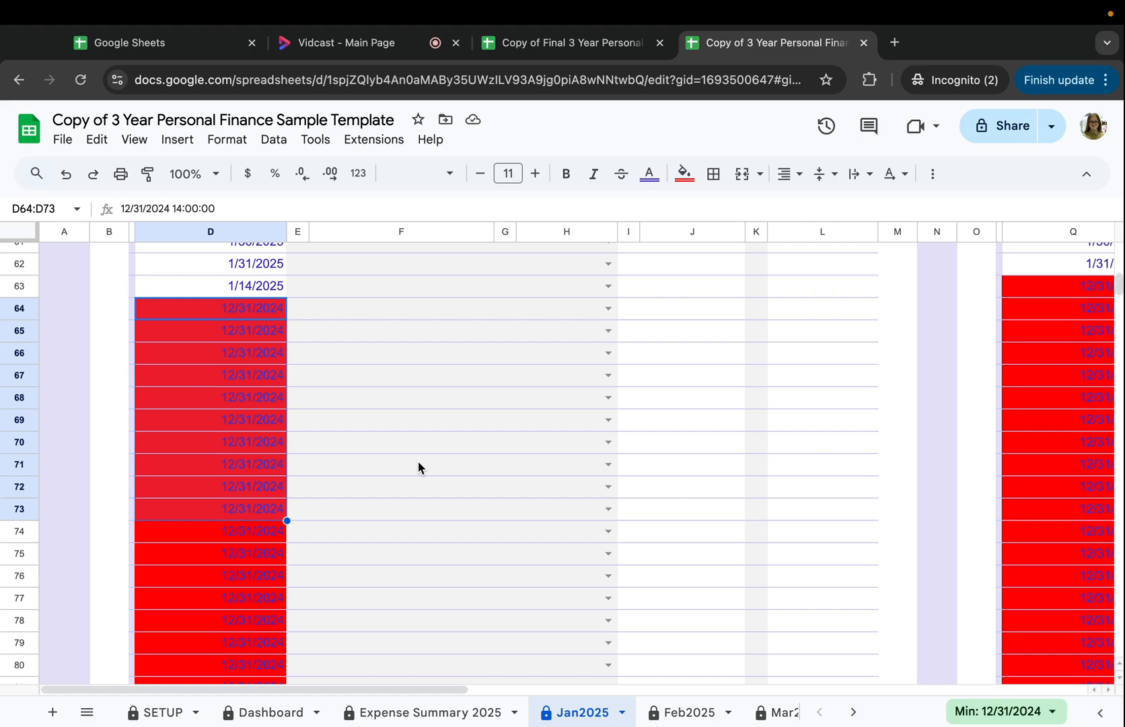
- Return to the Fixed Expenses table heading beneath its summary and select the title
scroll(417, 460, up, 5)
scroll(267, 447, right, 1)
scroll(267, 447, up, 15)
scroll(267, 448, left, 1)
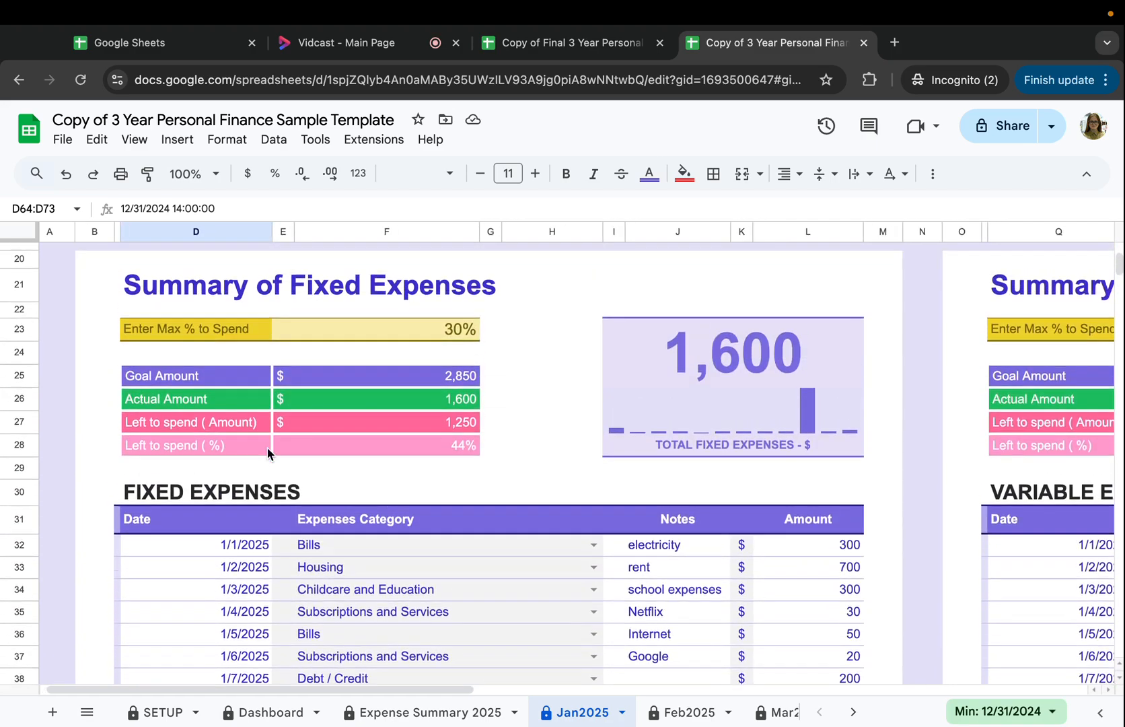
scroll(267, 448, down, 3)
scroll(267, 452, right, 1)
scroll(265, 454, up, 2)
scroll(230, 451, left, 1)
scroll(202, 450, down, 1)
click(242, 316)
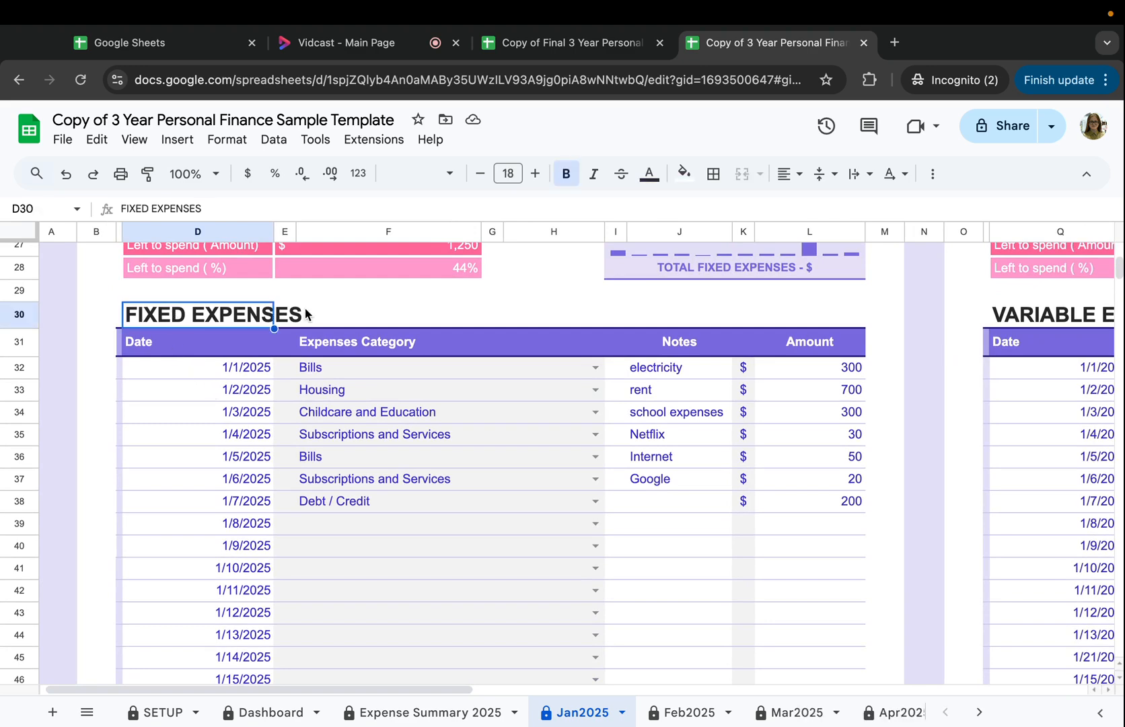
- Review the Fixed Expenses dates and categories, and view the category options for the 1/8/2025 row without choosing one
drag(246, 369, 246, 615)
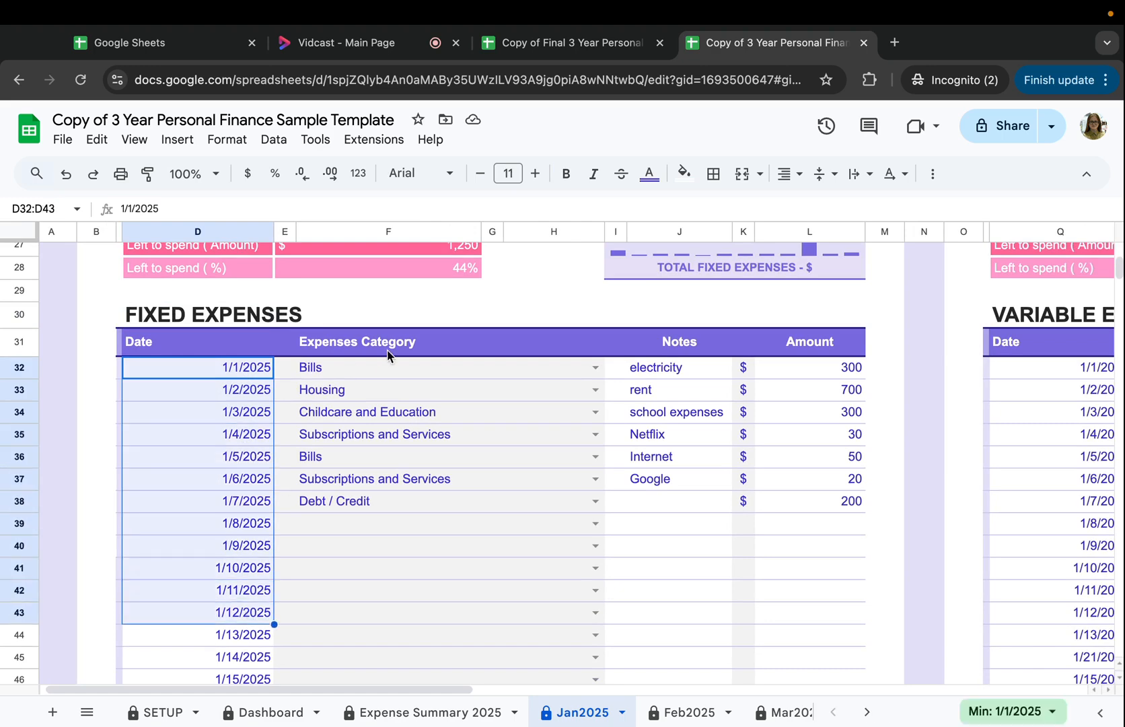
drag(376, 367, 480, 497)
scroll(480, 497, right, 2)
scroll(480, 497, down, 1)
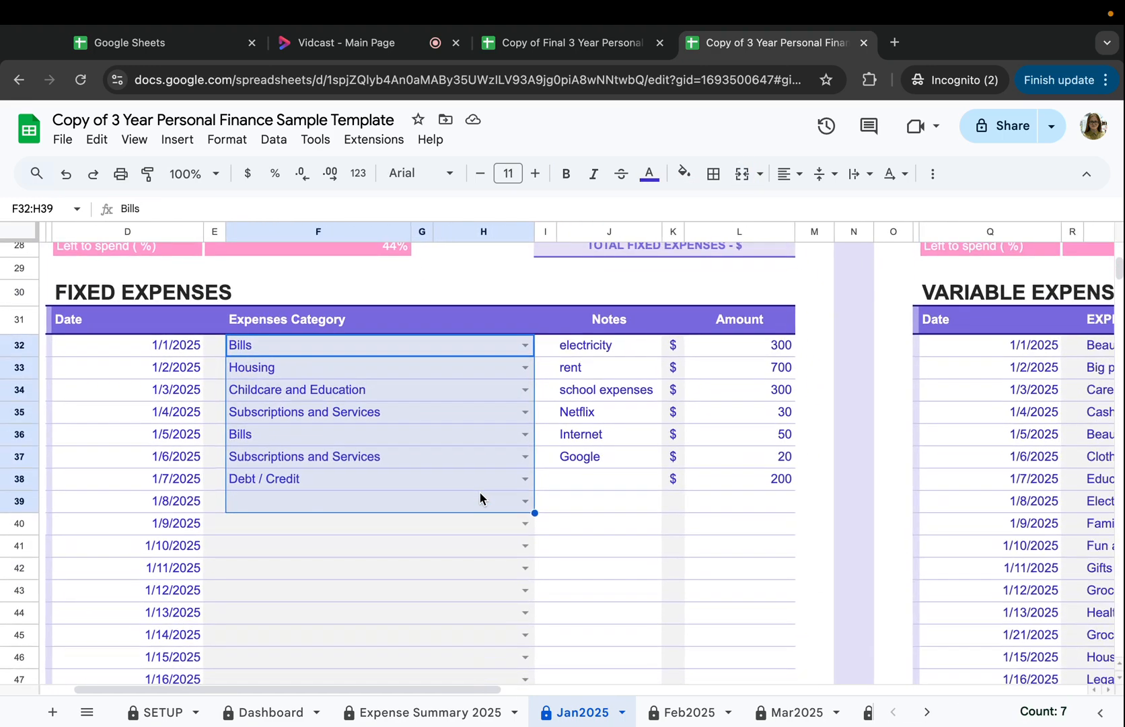
click(524, 501)
scroll(440, 613, down, 1)
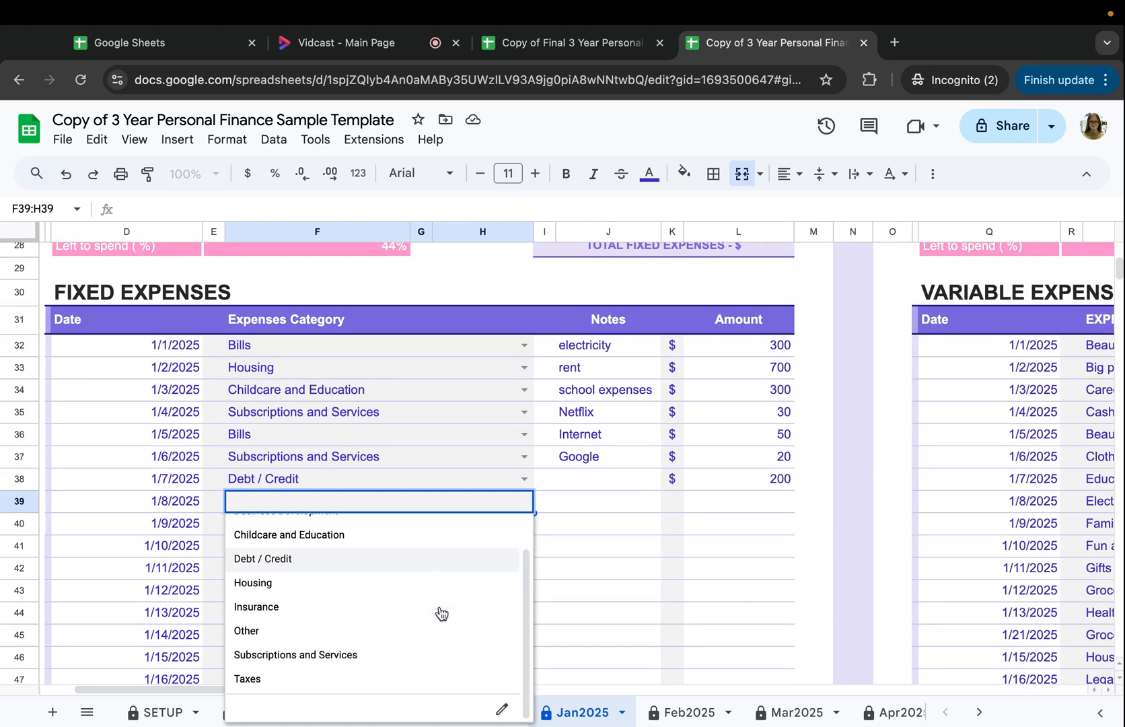
click(553, 523)
scroll(553, 523, right, 1)
scroll(553, 523, down, 1)
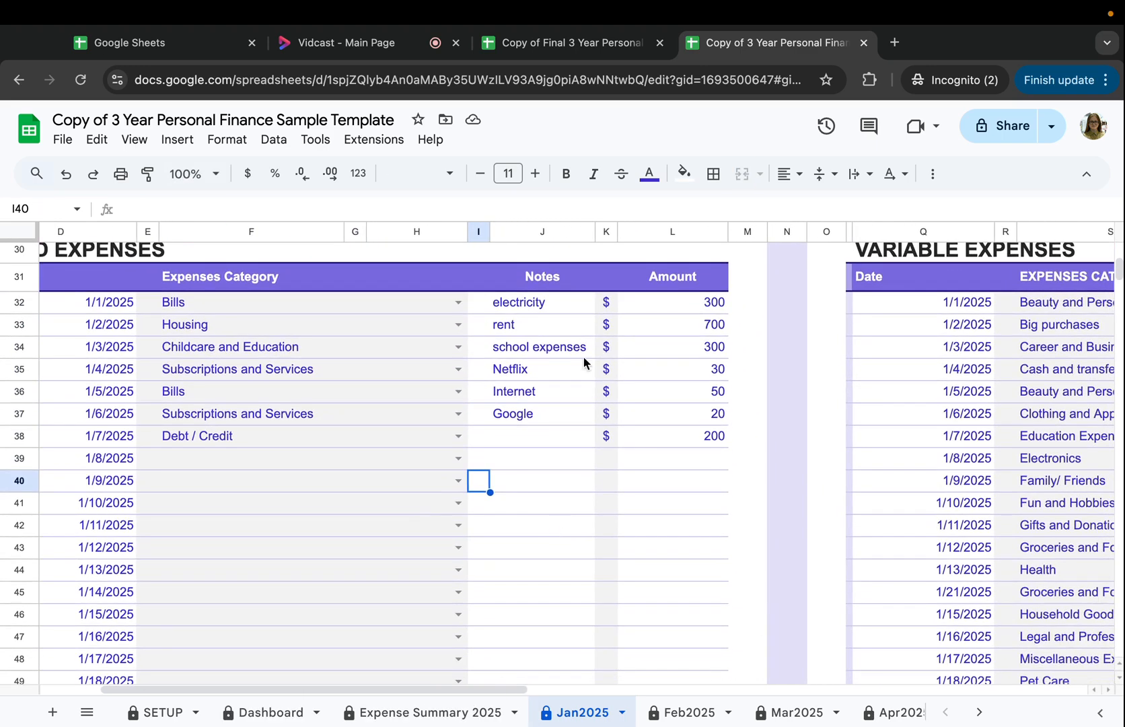
- Review the Notes and Amount columns of the Fixed Expenses table, highlighting the amounts in L32:L39
click(537, 435)
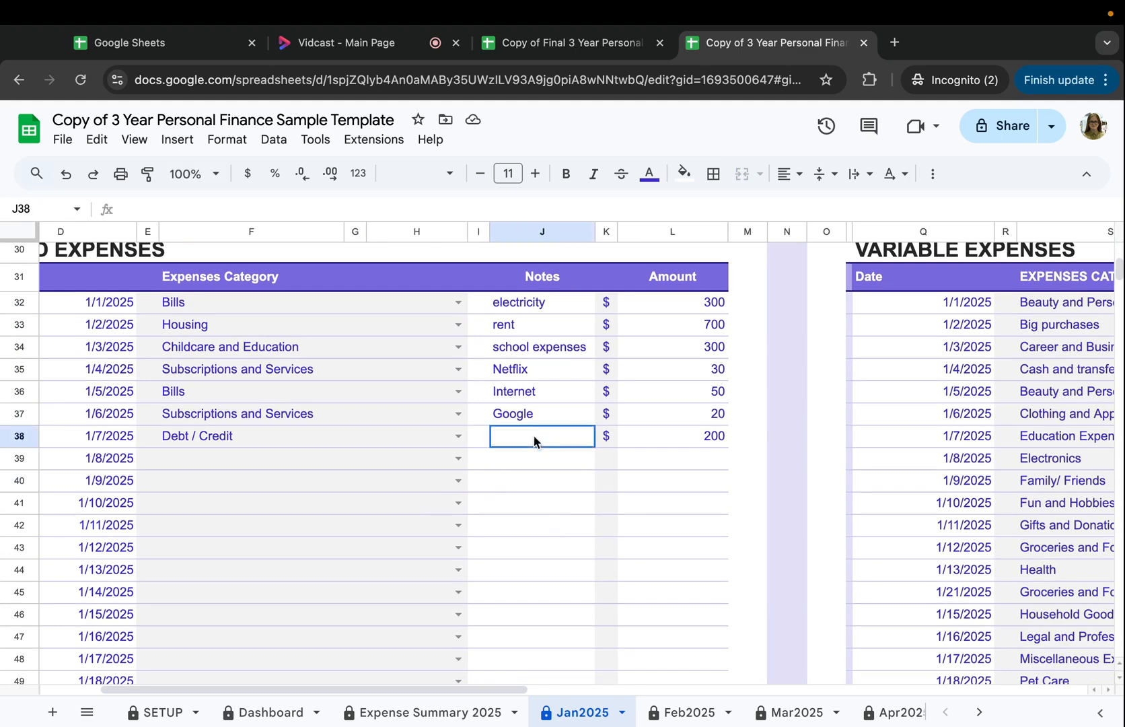
scroll(535, 434, right, 1)
scroll(535, 434, up, 1)
click(606, 457)
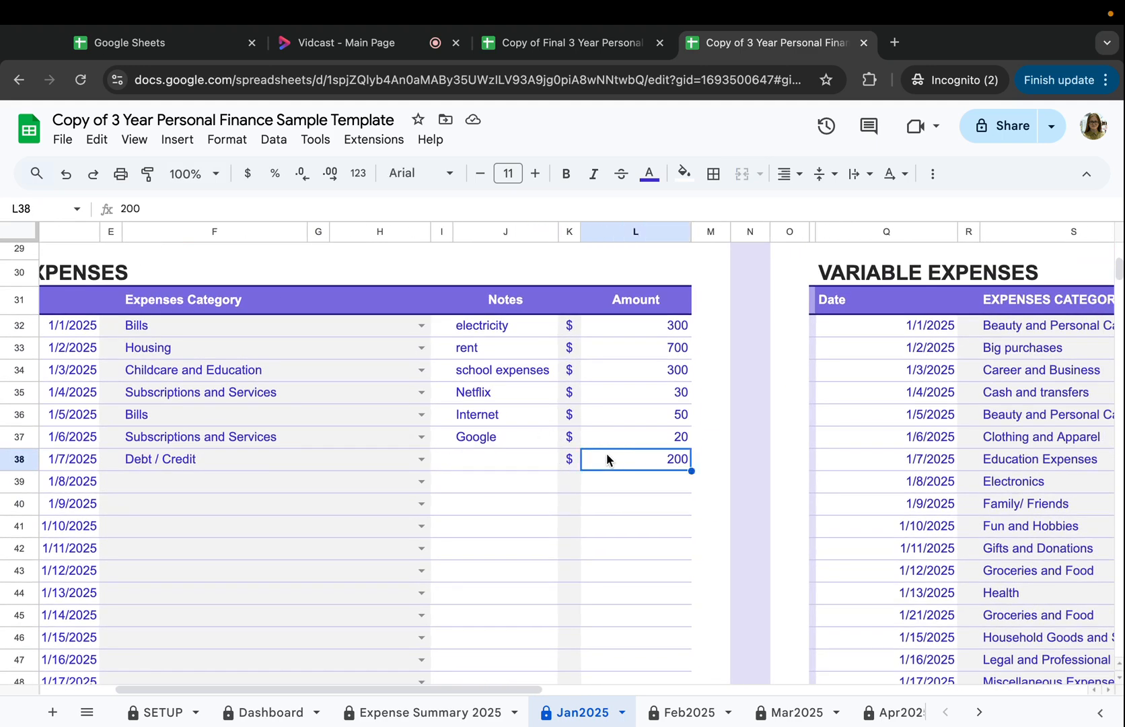
scroll(599, 404, right, 1)
drag(593, 330, 605, 480)
scroll(604, 479, up, 6)
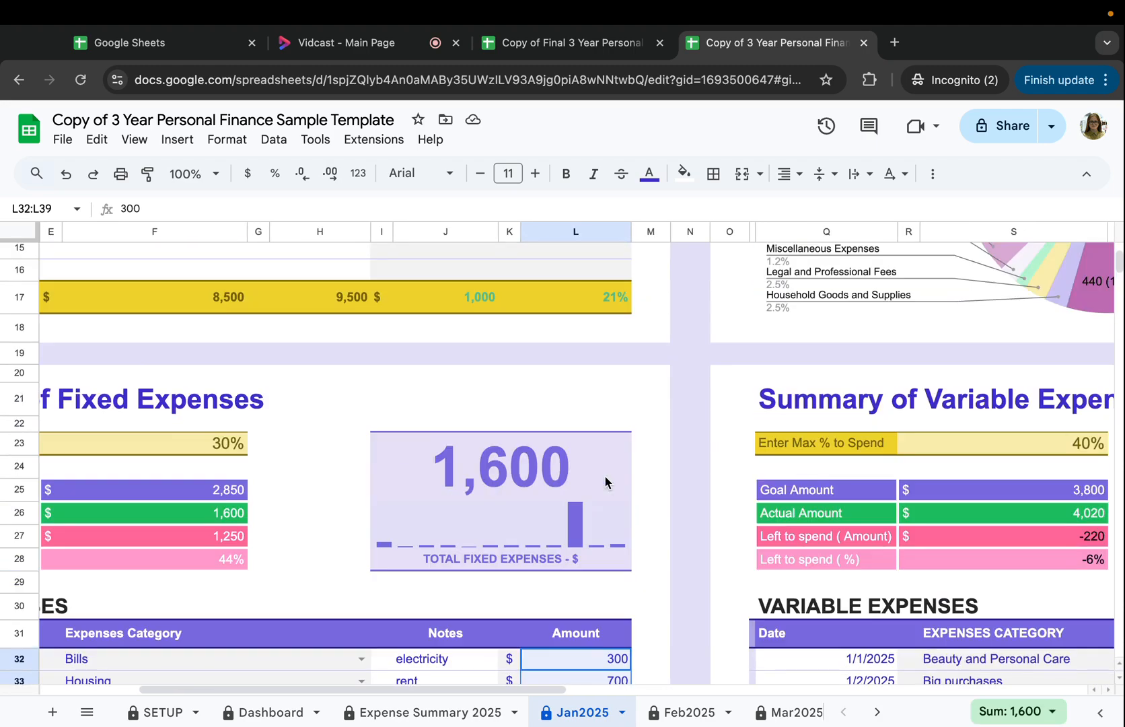
- Compare the Total Fixed Expenses chart with the listed amounts and the Summary of Fixed Expenses heading
scroll(605, 479, left, 1)
click(467, 308)
drag(467, 308, 634, 443)
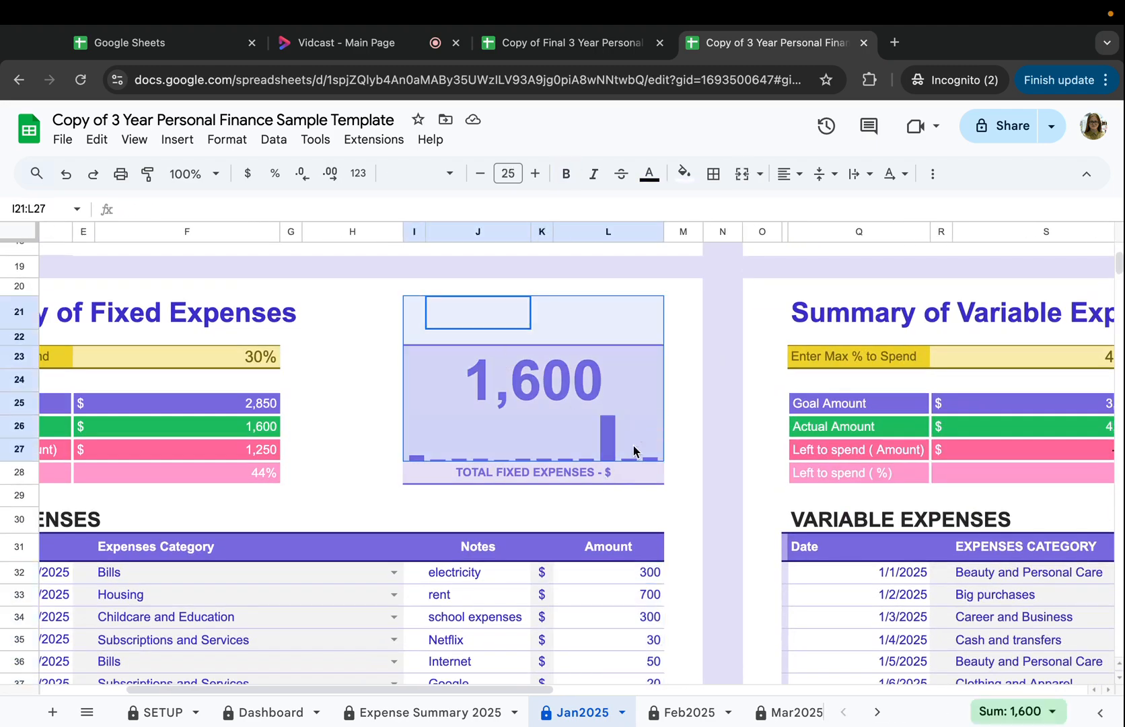
scroll(612, 467, down, 3)
drag(625, 355, 624, 485)
scroll(624, 496, up, 2)
scroll(624, 496, up, 1)
scroll(625, 495, left, 3)
click(411, 327)
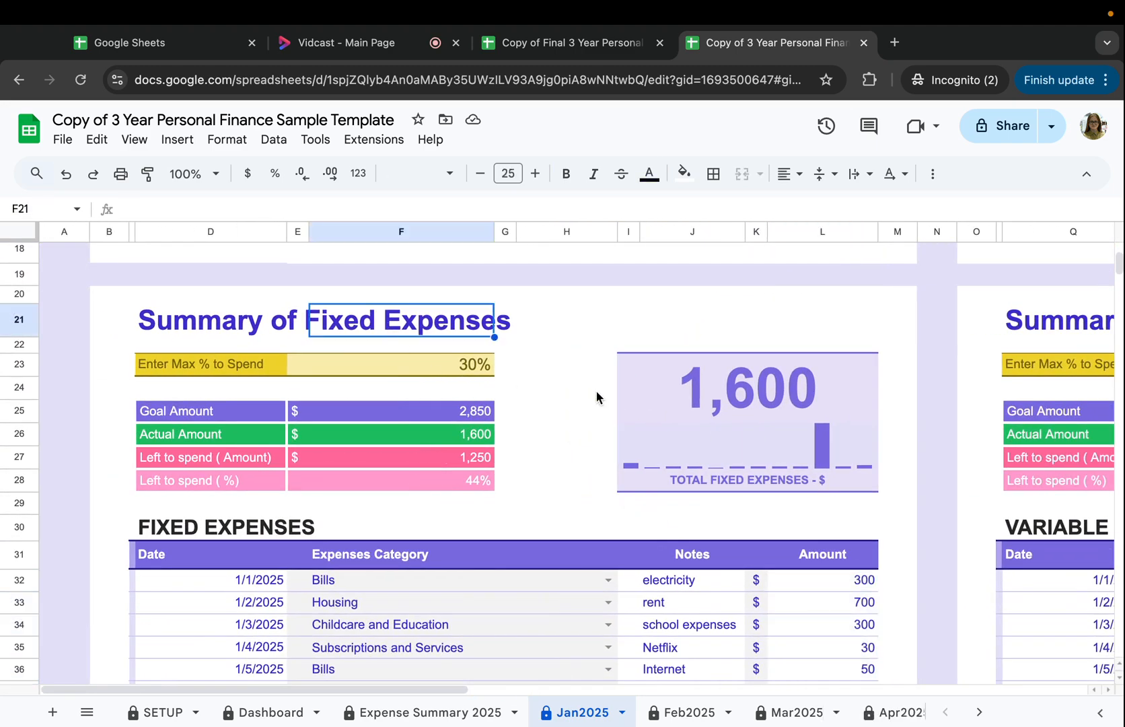
- Go to the Summary of Variable Expenses section on the Jan2025 sheet and highlight its heading
scroll(597, 393, right, 8)
scroll(596, 397, right, 3)
scroll(596, 396, left, 5)
scroll(596, 396, down, 2)
scroll(596, 397, right, 6)
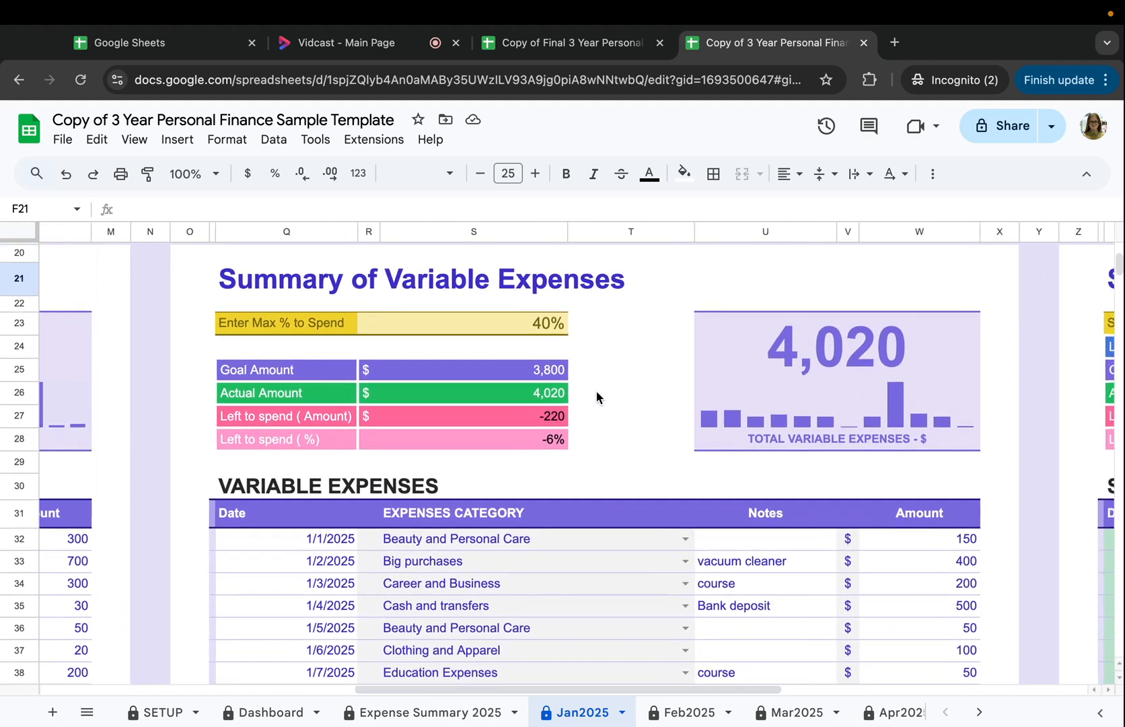
drag(437, 283, 590, 281)
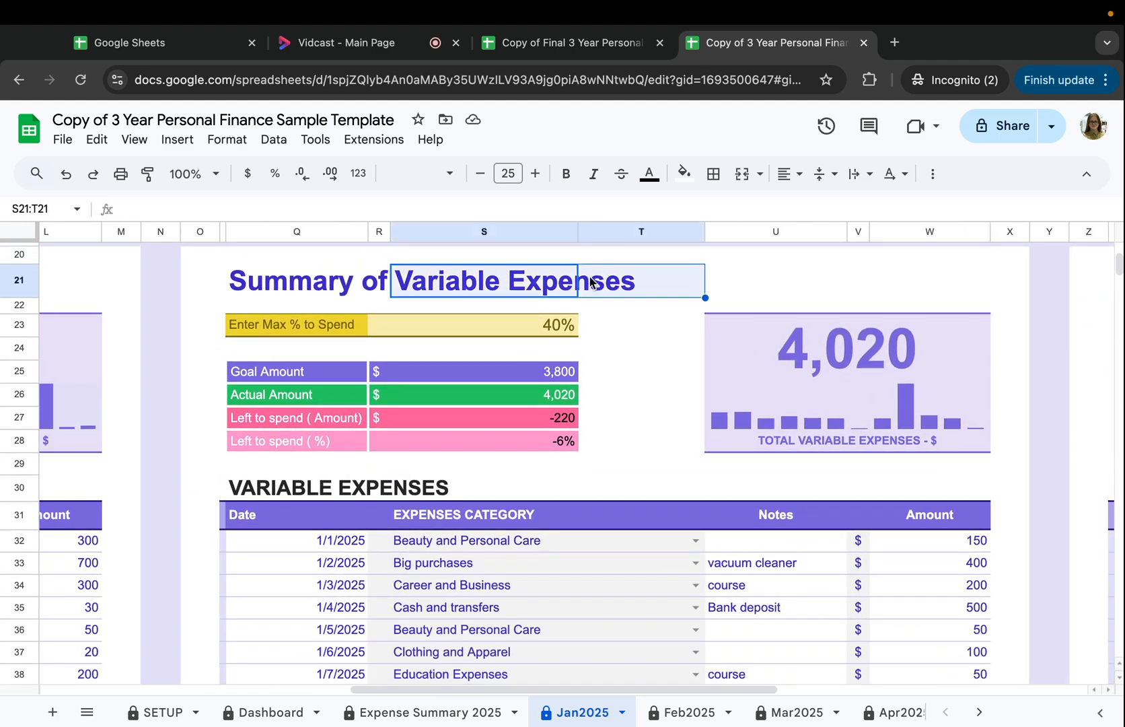
- Examine the maximum spending percentage and the goal, actual and left-to-spend rows in the Summary of Variable Expenses
click(521, 332)
double_click(521, 327)
click(563, 321)
key(Tab)
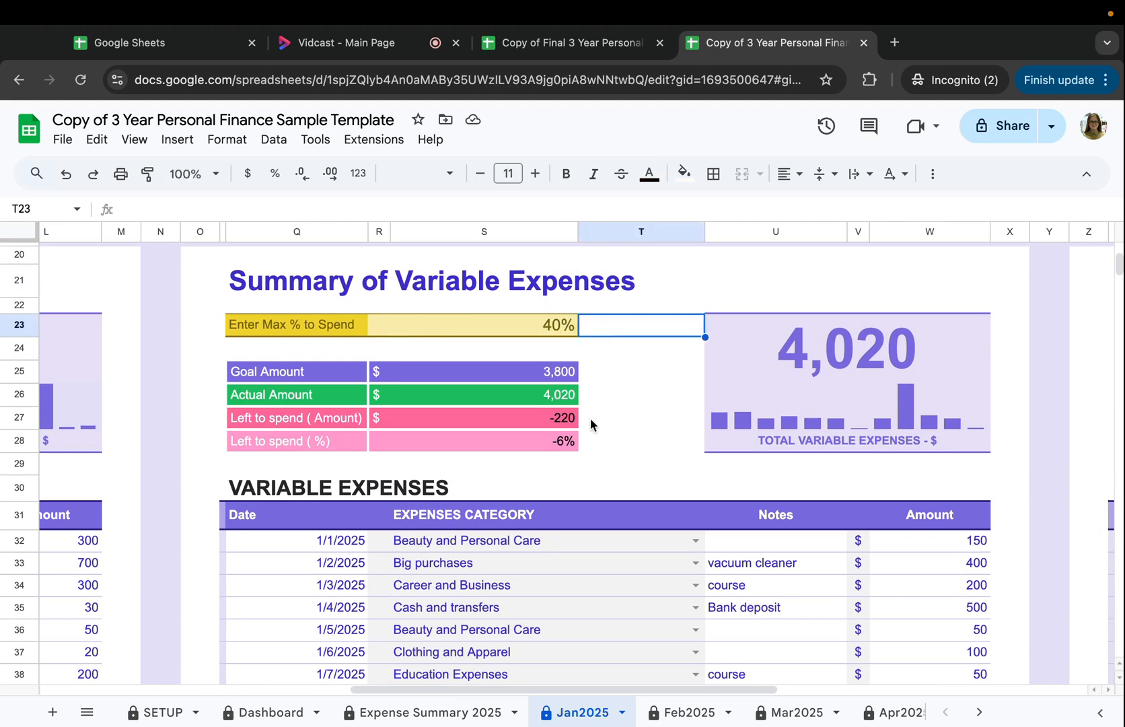
scroll(590, 417, down, 1)
scroll(589, 418, right, 1)
click(262, 351)
drag(261, 351, 514, 419)
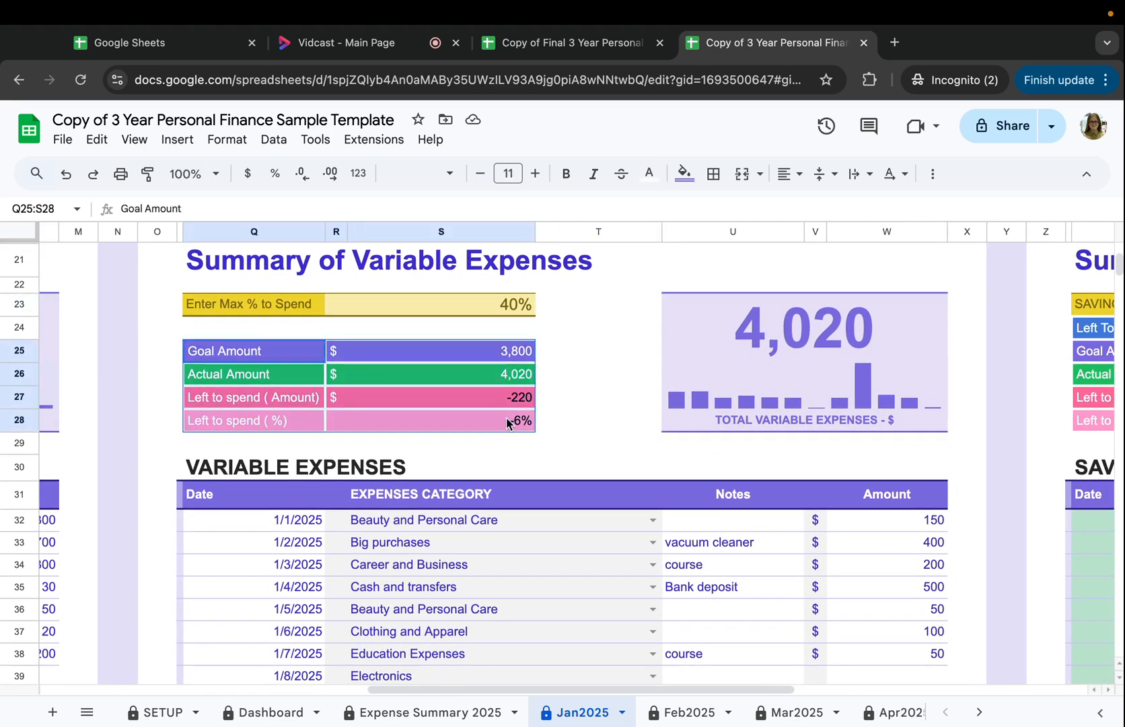
click(558, 423)
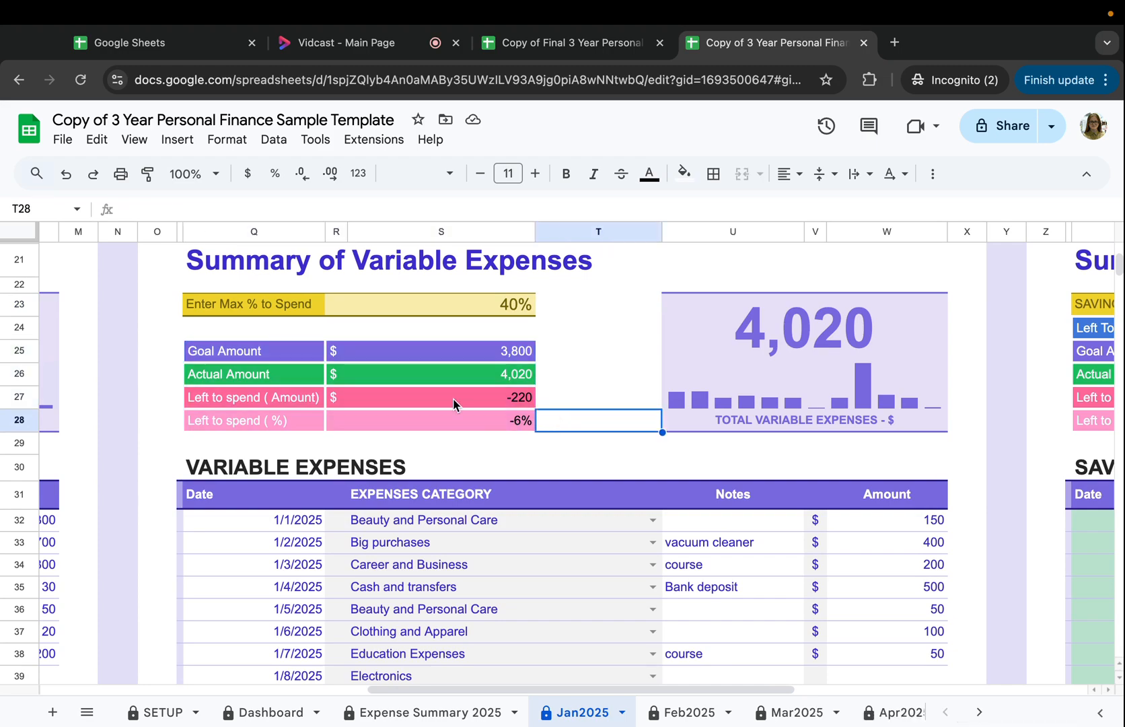
- Compare the Summary of Fixed Expenses with the goal and actual amounts in the Summary of Variable Expenses
scroll(453, 398, left, 10)
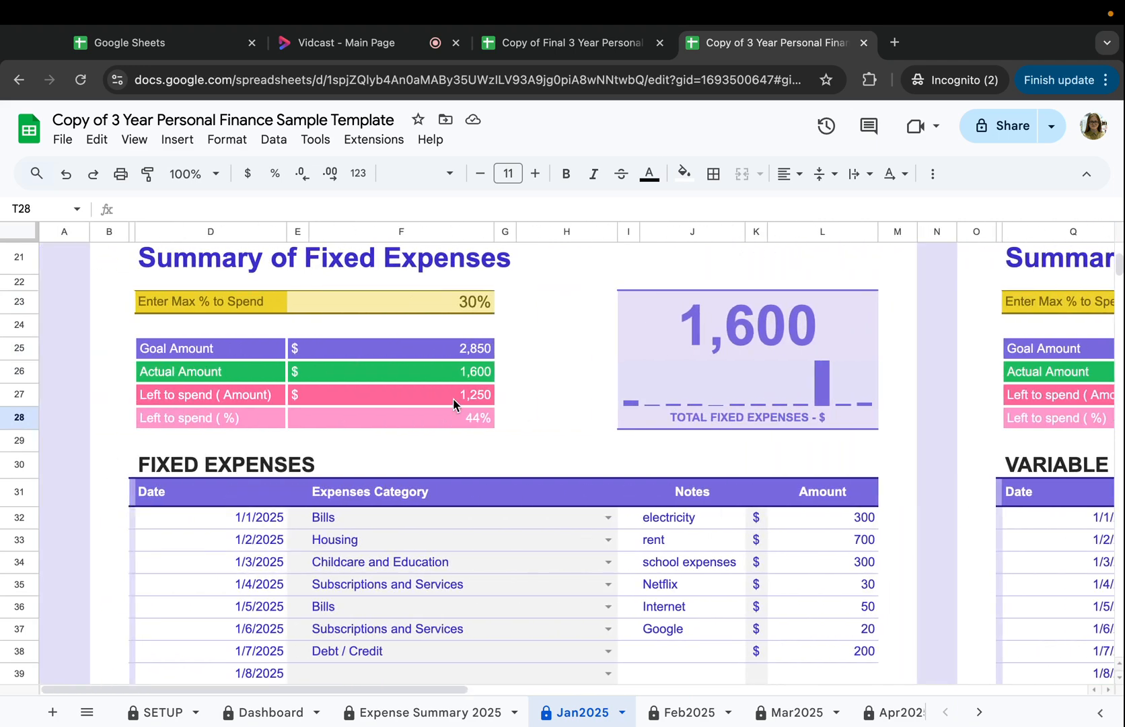
scroll(454, 403, right, 10)
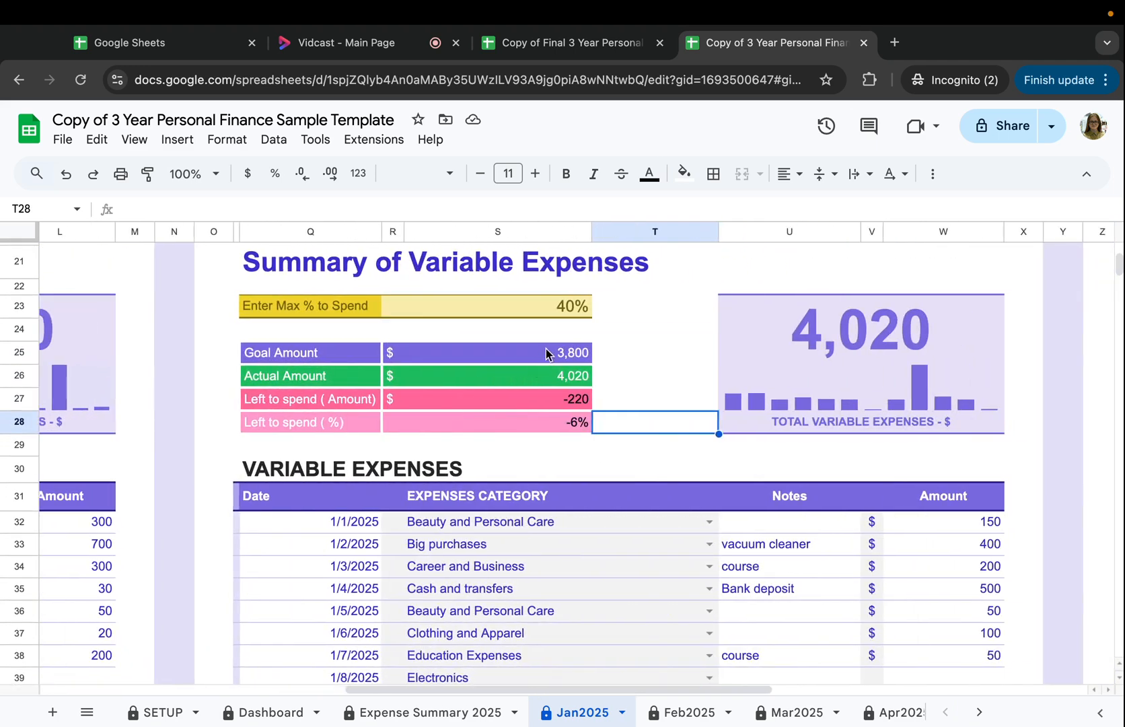
click(542, 353)
drag(296, 373, 532, 381)
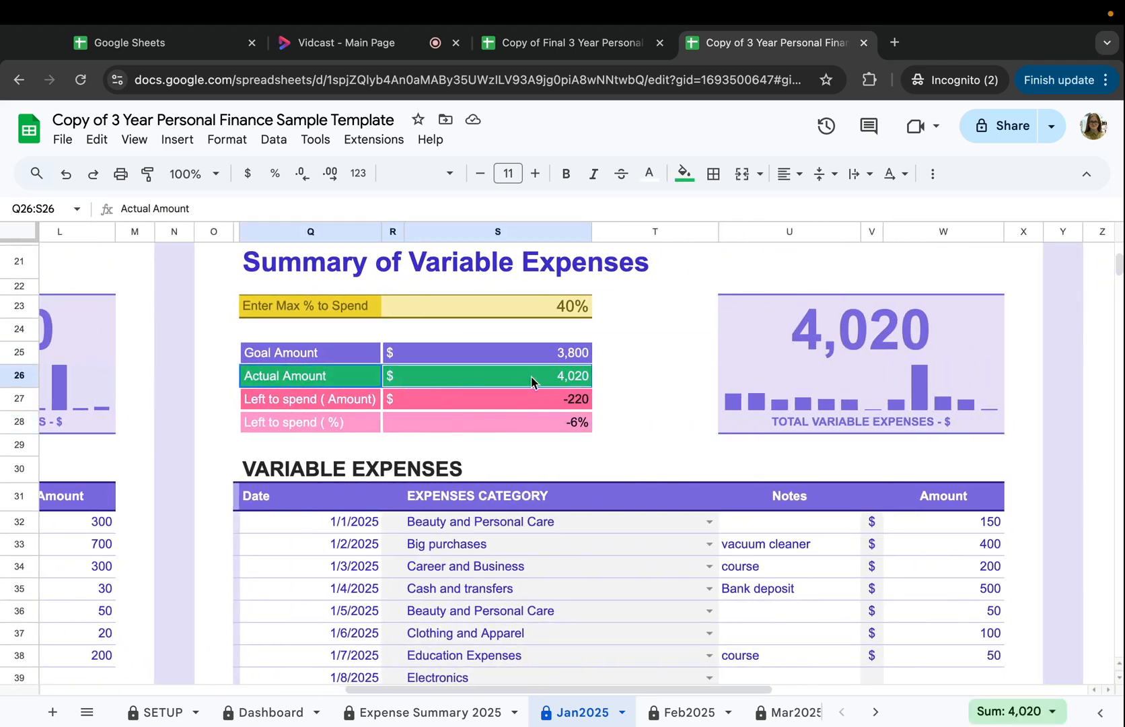
click(609, 364)
scroll(592, 399, down, 2)
scroll(592, 399, right, 2)
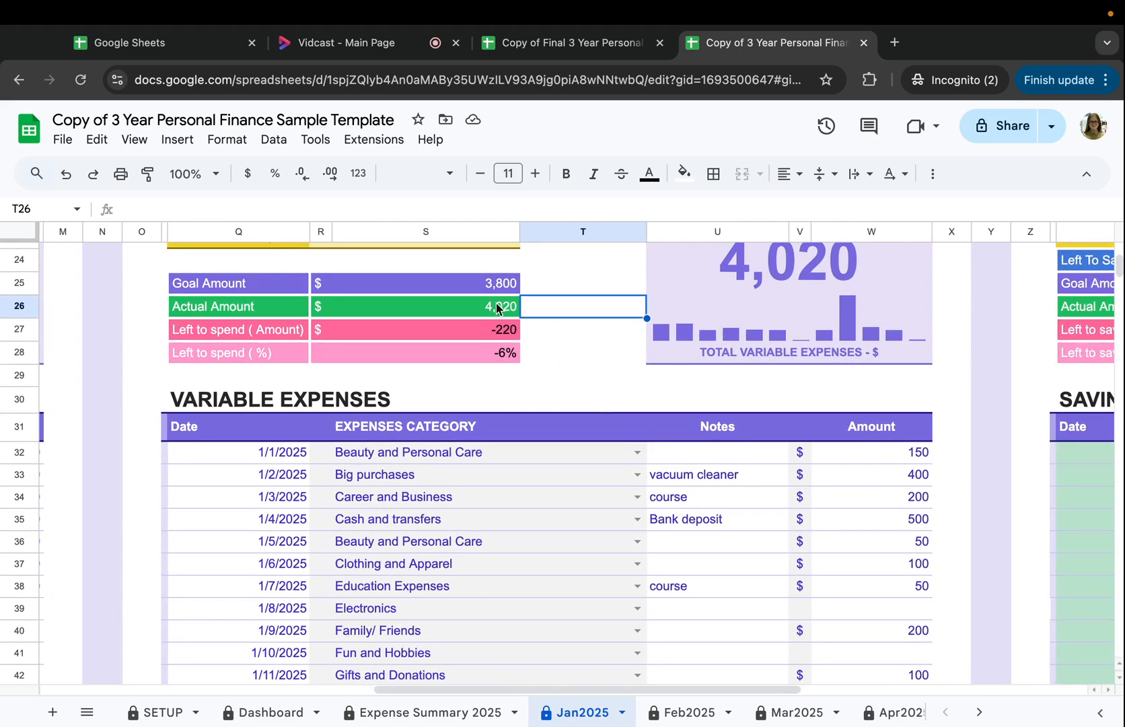
- Inspect the actual amount and both left-to-spend cells in the Summary of Variable Expenses
click(500, 305)
scroll(646, 515, down, 3)
scroll(646, 516, up, 5)
scroll(646, 518, left, 1)
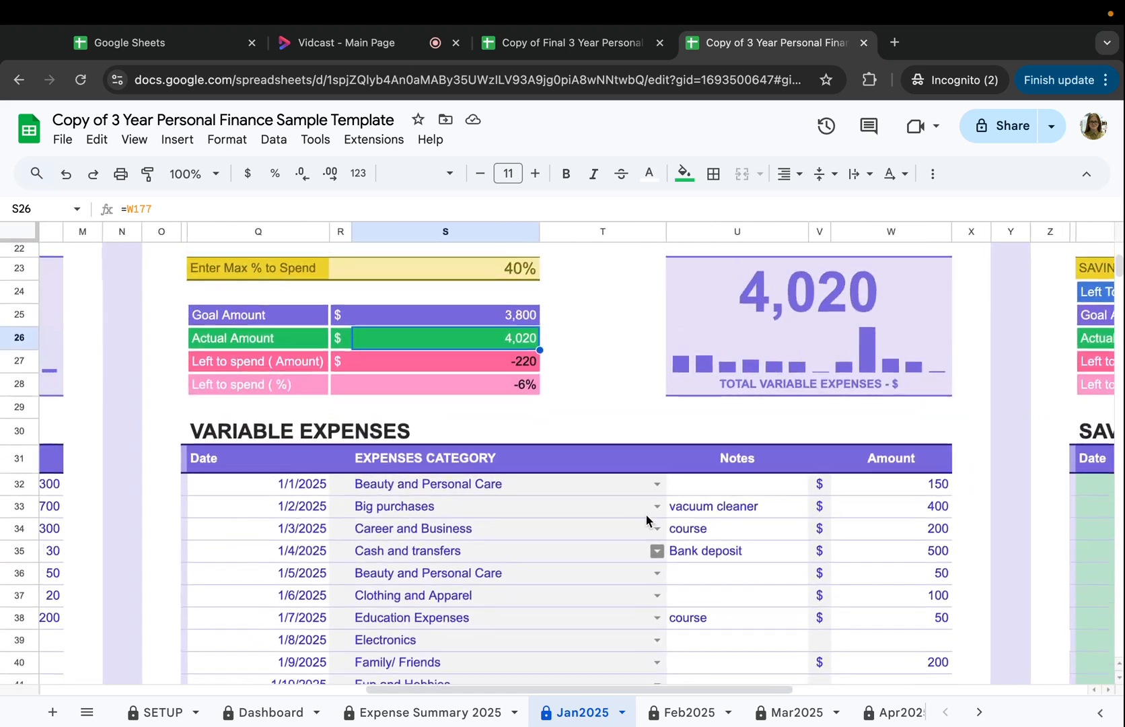
scroll(646, 519, left, 1)
click(550, 363)
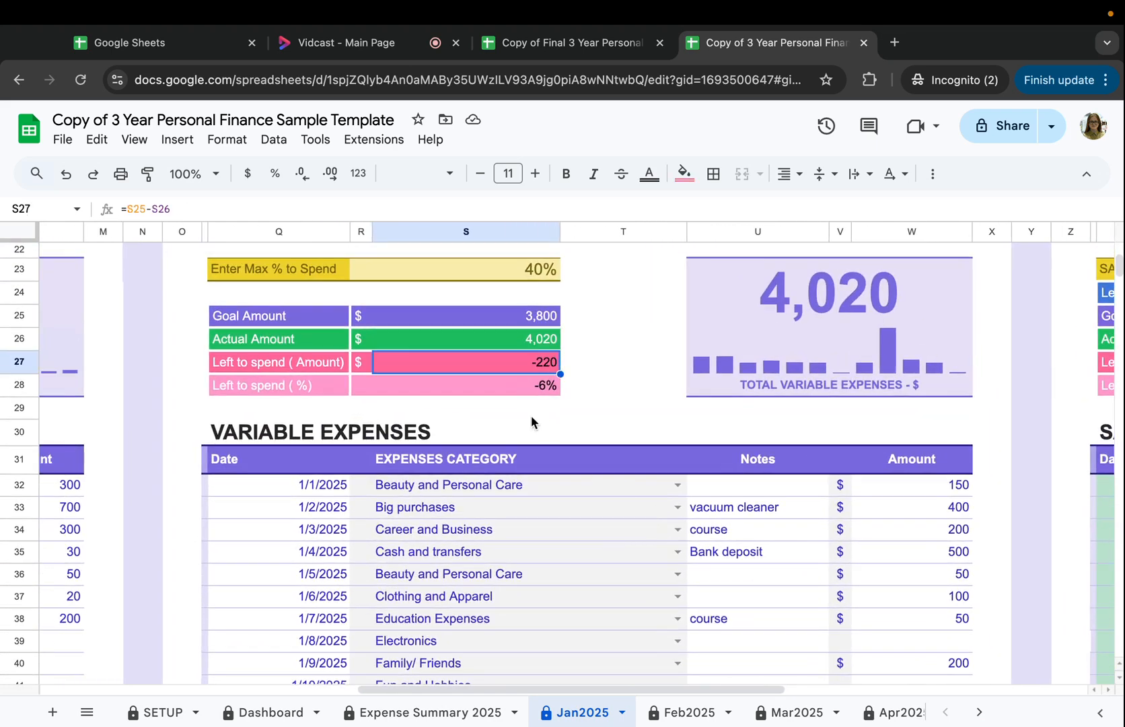
click(317, 362)
click(416, 362)
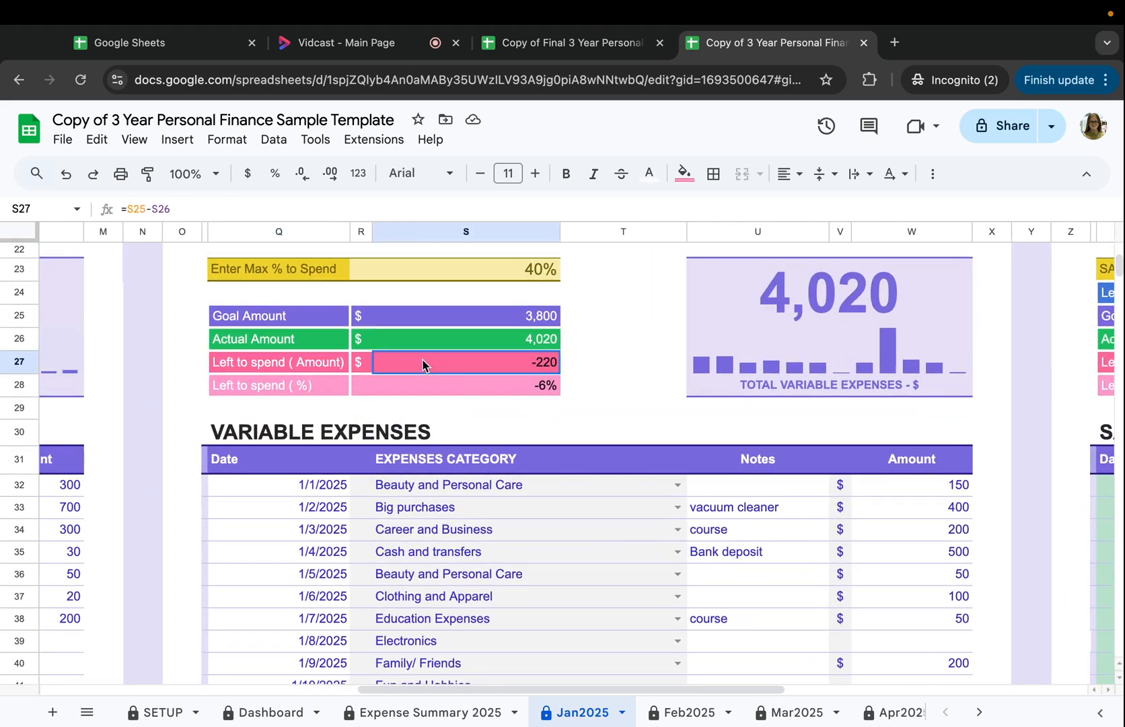
click(553, 388)
click(538, 363)
scroll(569, 389, right, 1)
scroll(569, 389, down, 1)
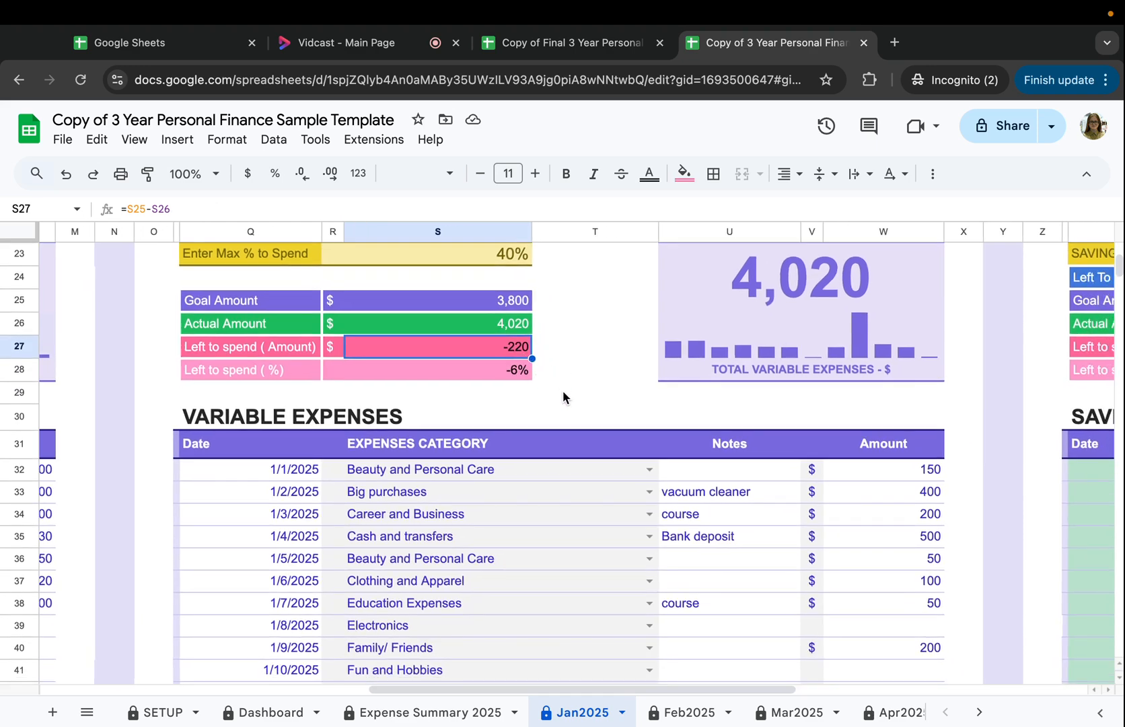
- Look through the January entries in the Variable Expenses table and the neighbouring savings table
scroll(562, 397, down, 10)
scroll(562, 397, right, 5)
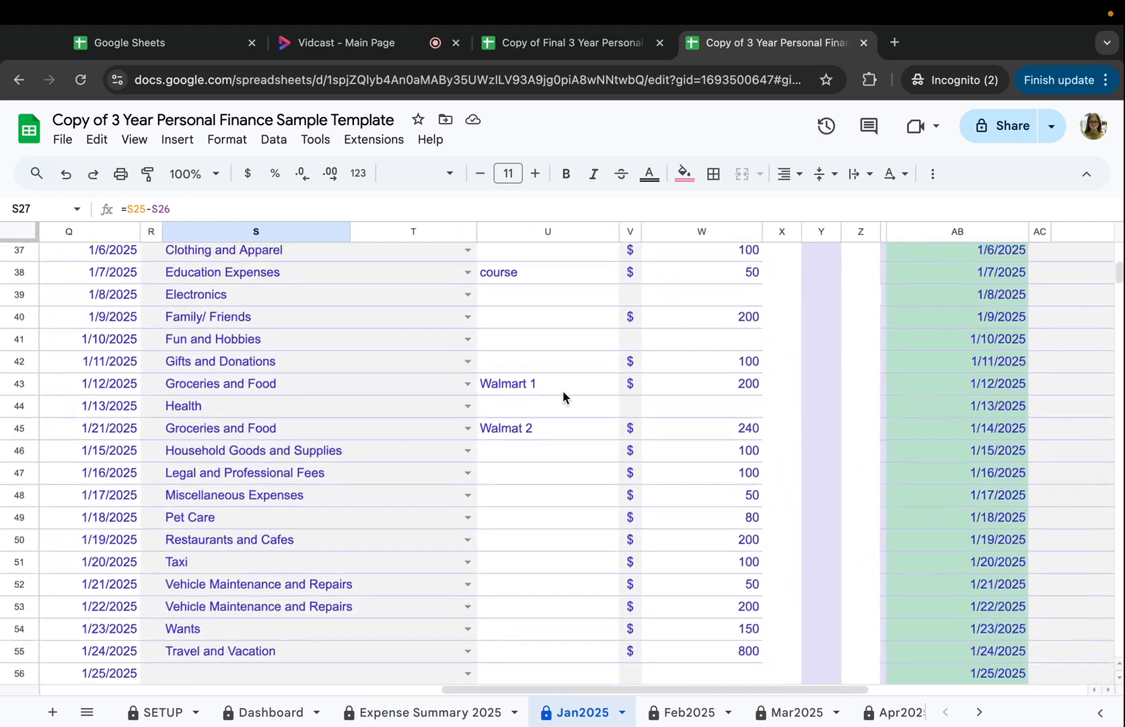
scroll(563, 395, right, 8)
scroll(564, 396, up, 5)
scroll(562, 390, down, 10)
scroll(562, 390, up, 15)
scroll(562, 390, down, 5)
scroll(562, 390, left, 5)
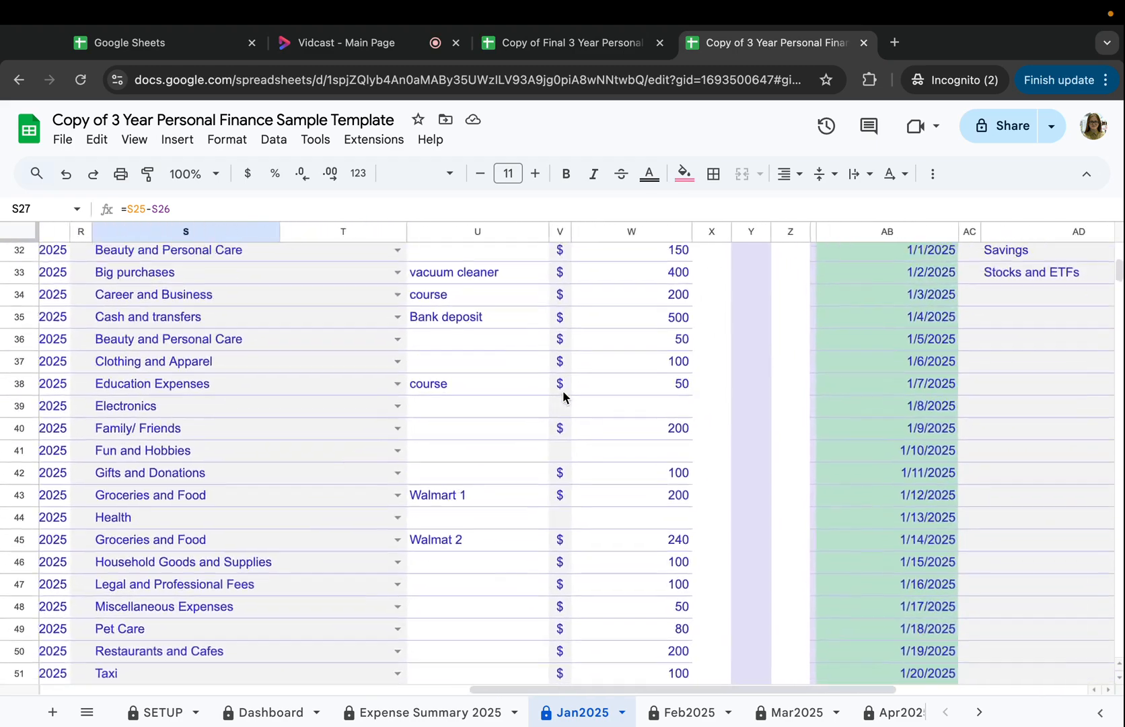
scroll(563, 396, up, 5)
scroll(563, 395, left, 2)
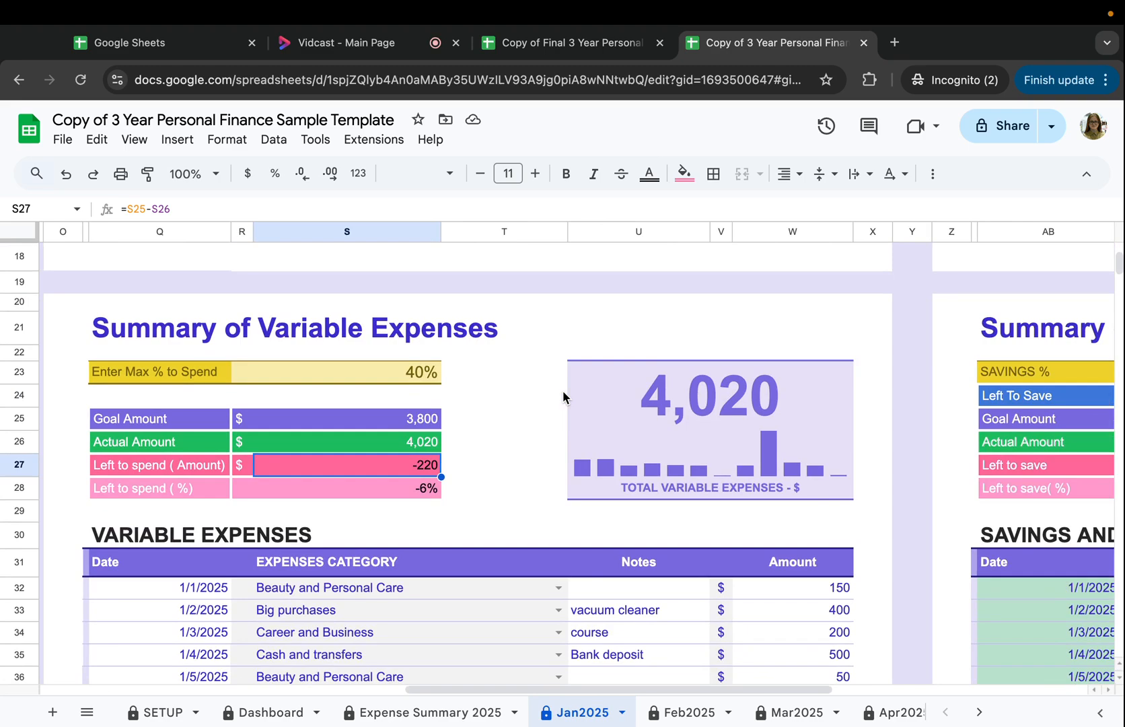
- Examine the Variable Expenses Breakdown chart and its category shares above the summary
scroll(563, 396, up, 1)
scroll(563, 395, left, 1)
click(466, 374)
click(514, 374)
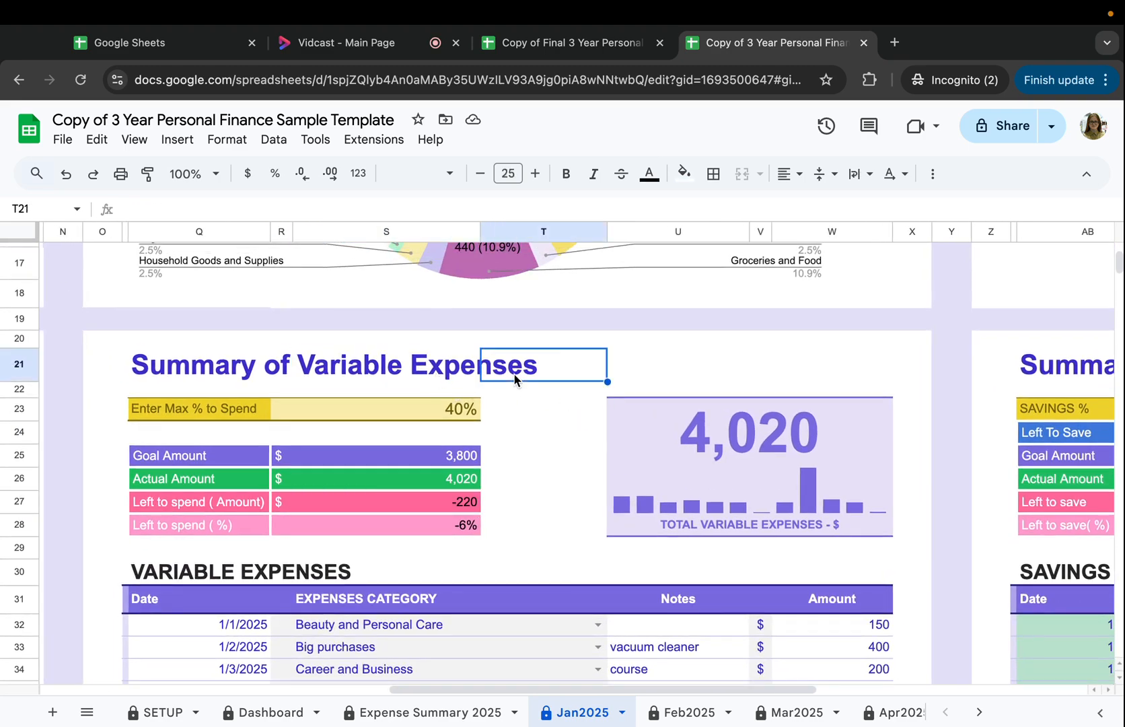
scroll(514, 374, up, 4)
scroll(513, 373, up, 2)
scroll(513, 372, left, 1)
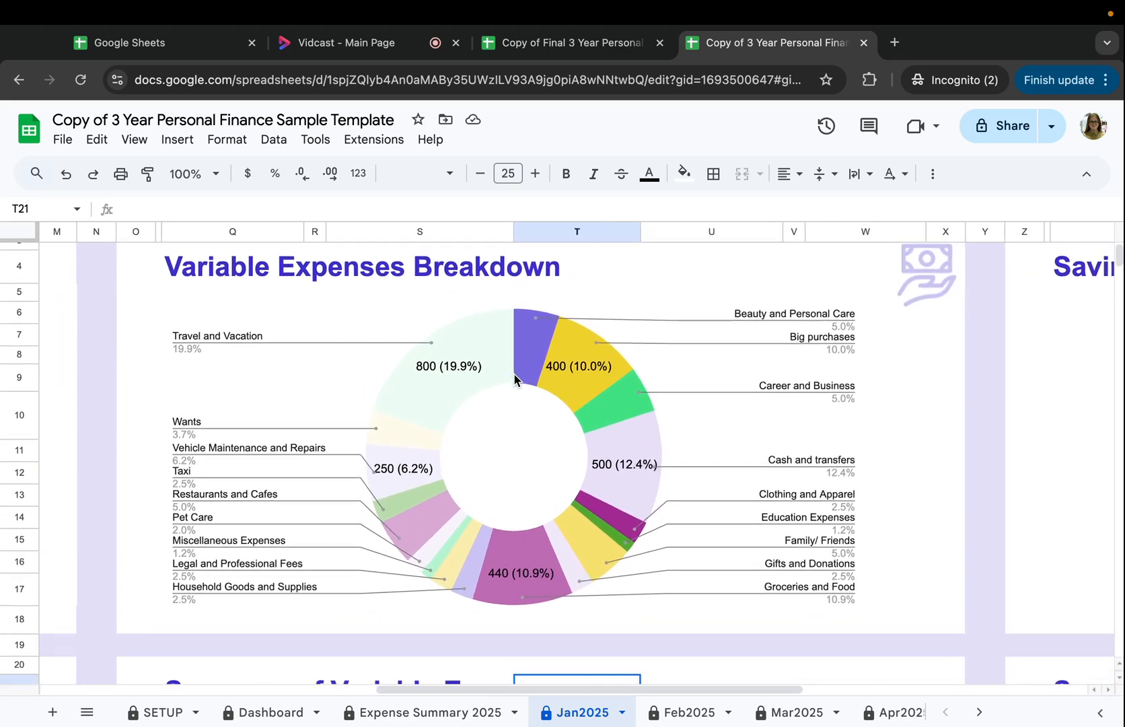
scroll(514, 374, up, 1)
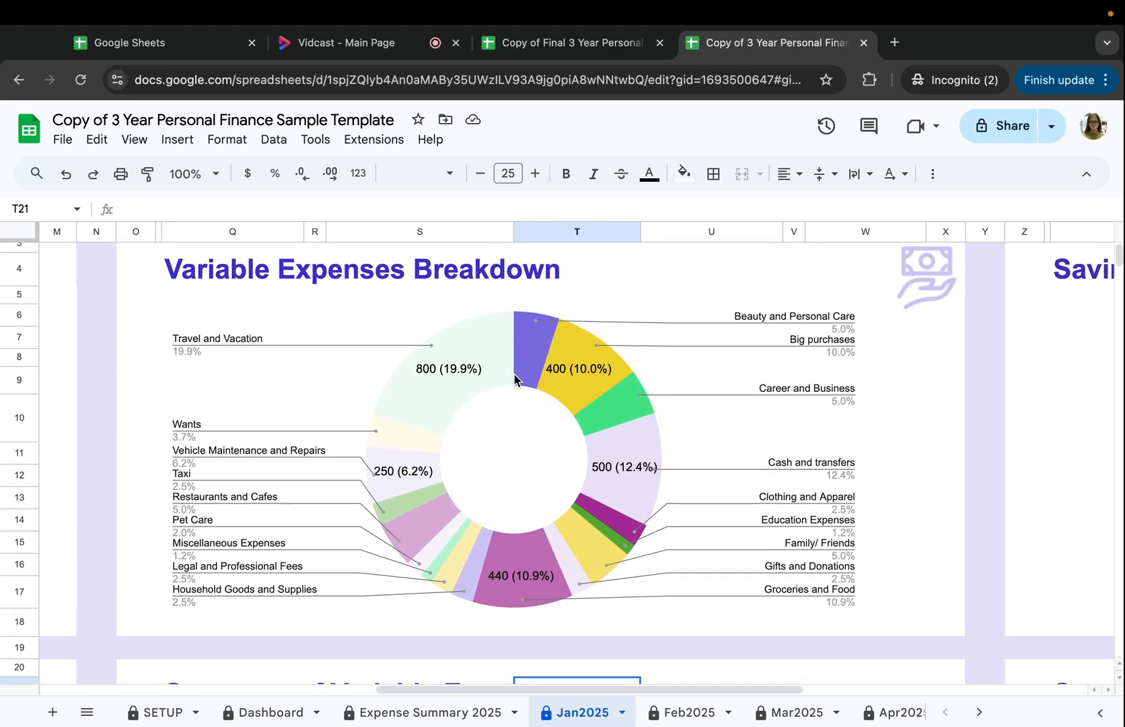
click(347, 277)
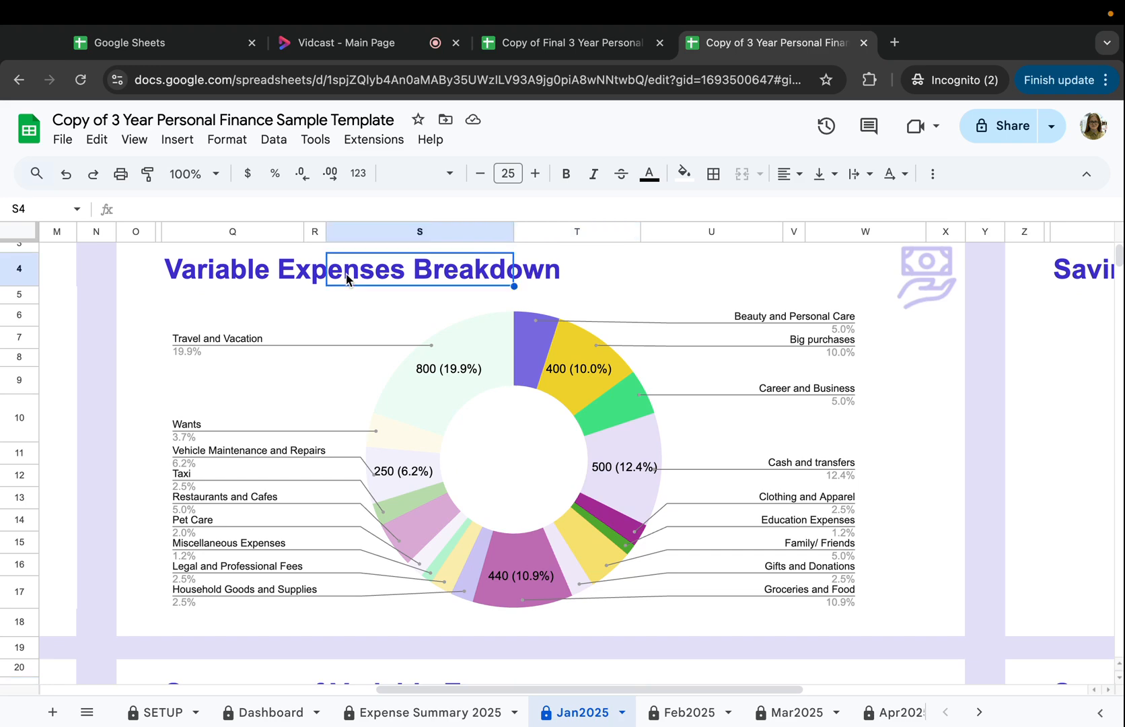
drag(266, 270, 437, 275)
click(432, 344)
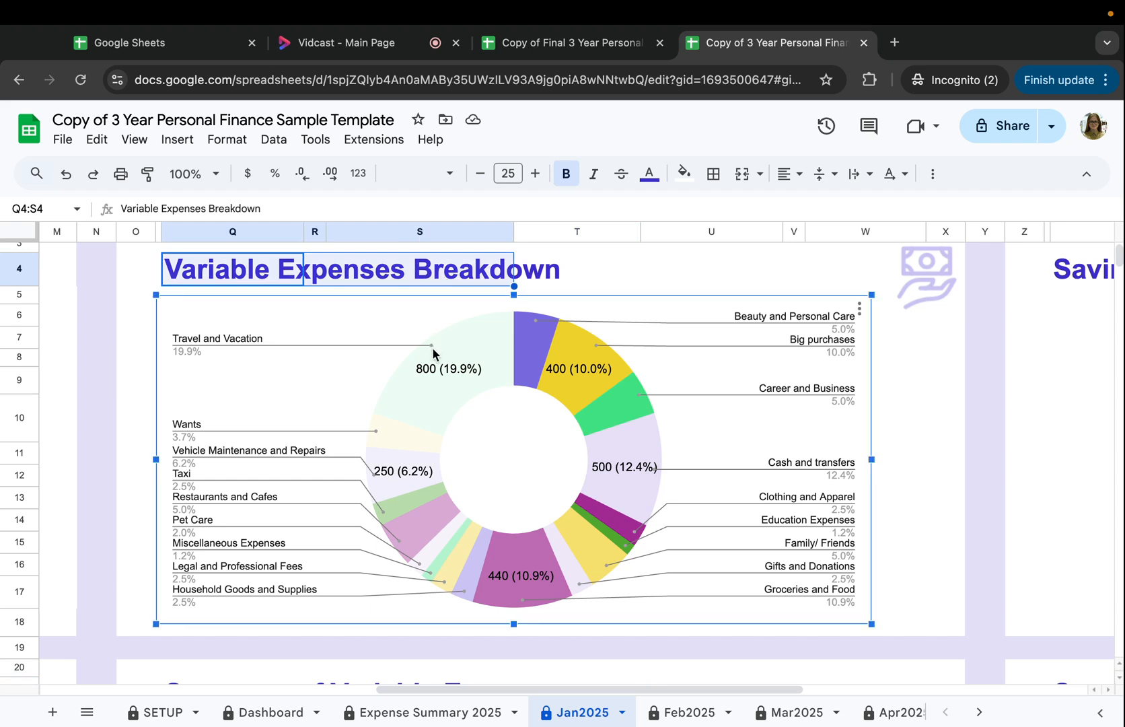
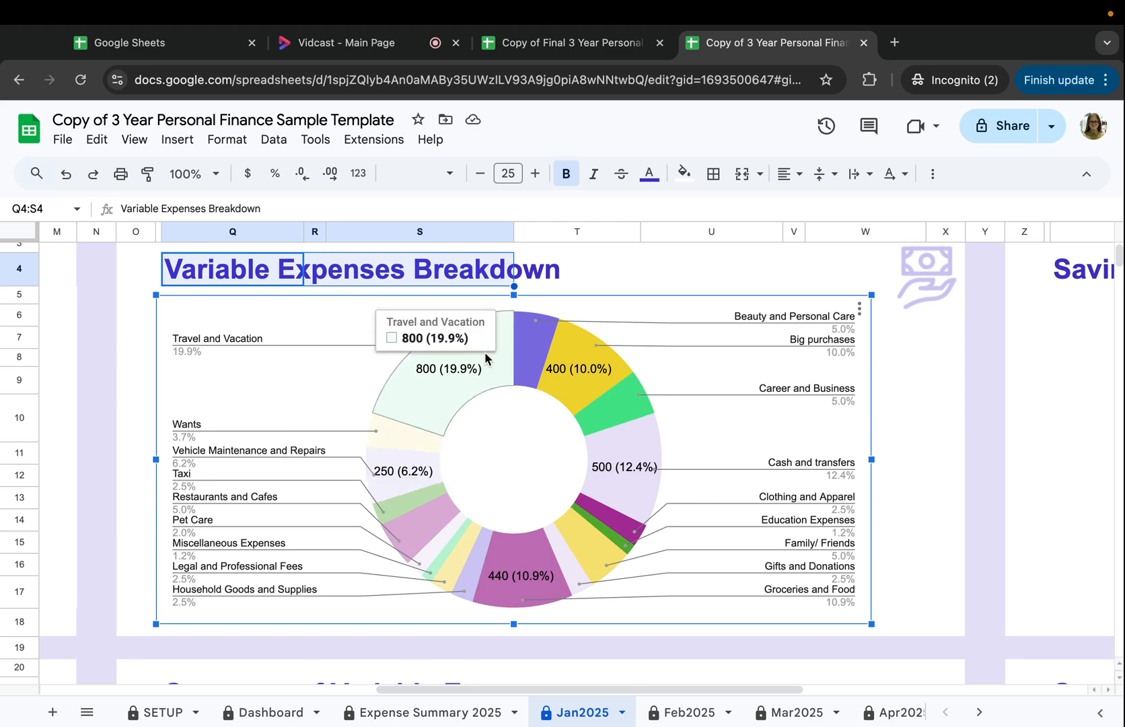
- Find the existing Groceries and Food entries in the Variable Expenses table
scroll(477, 545, down, 15)
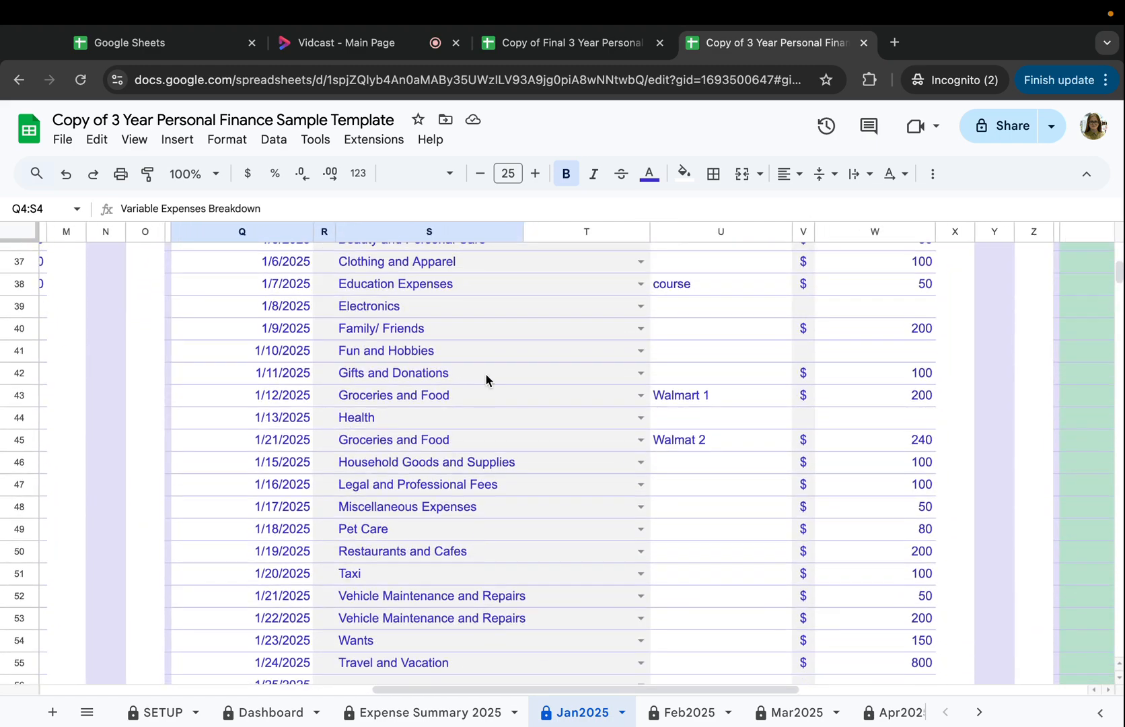
scroll(460, 514, down, 3)
scroll(459, 514, right, 1)
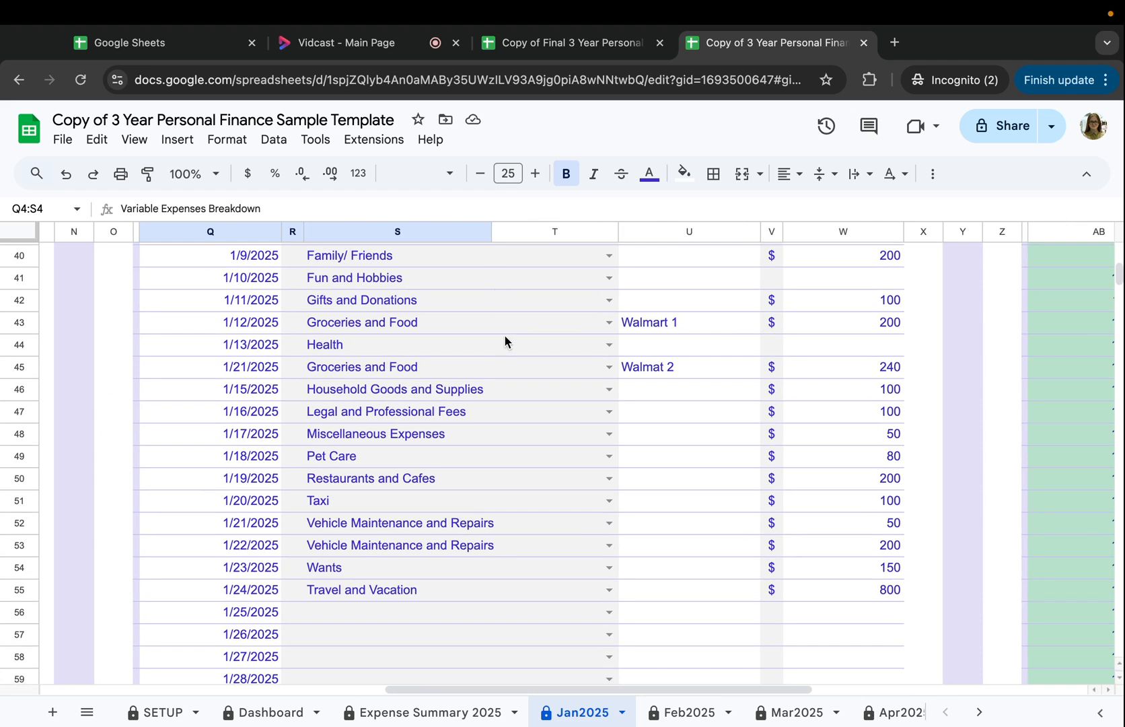
click(530, 327)
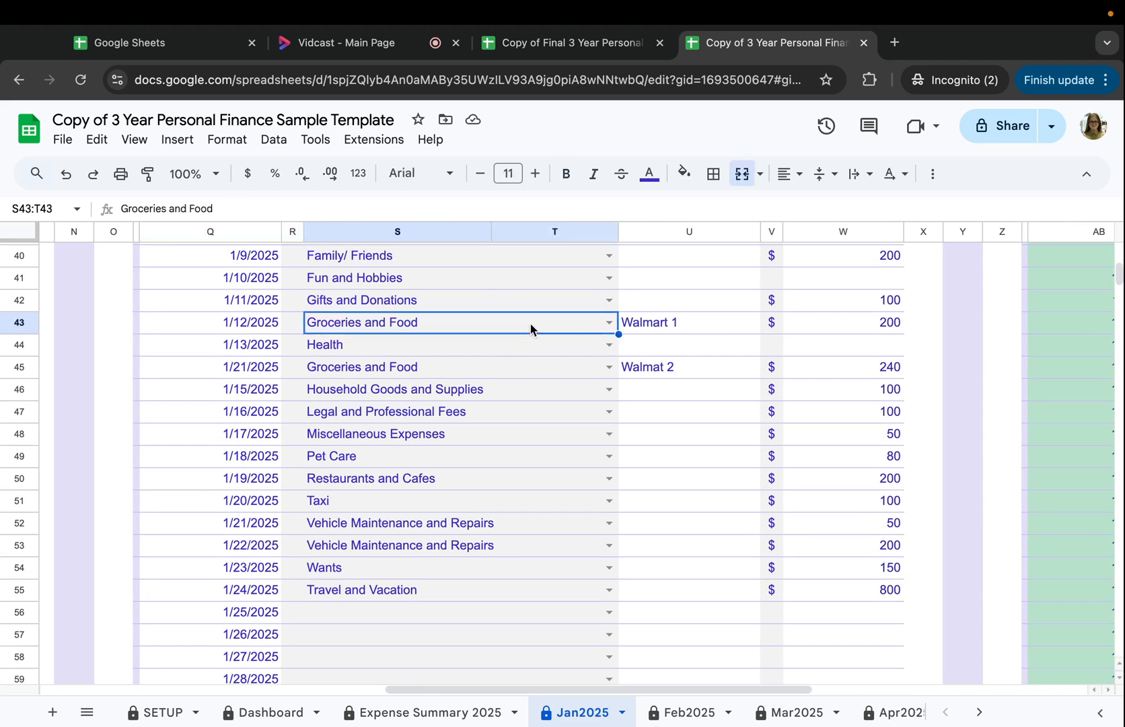
click(392, 346)
click(425, 324)
scroll(379, 363, down, 1)
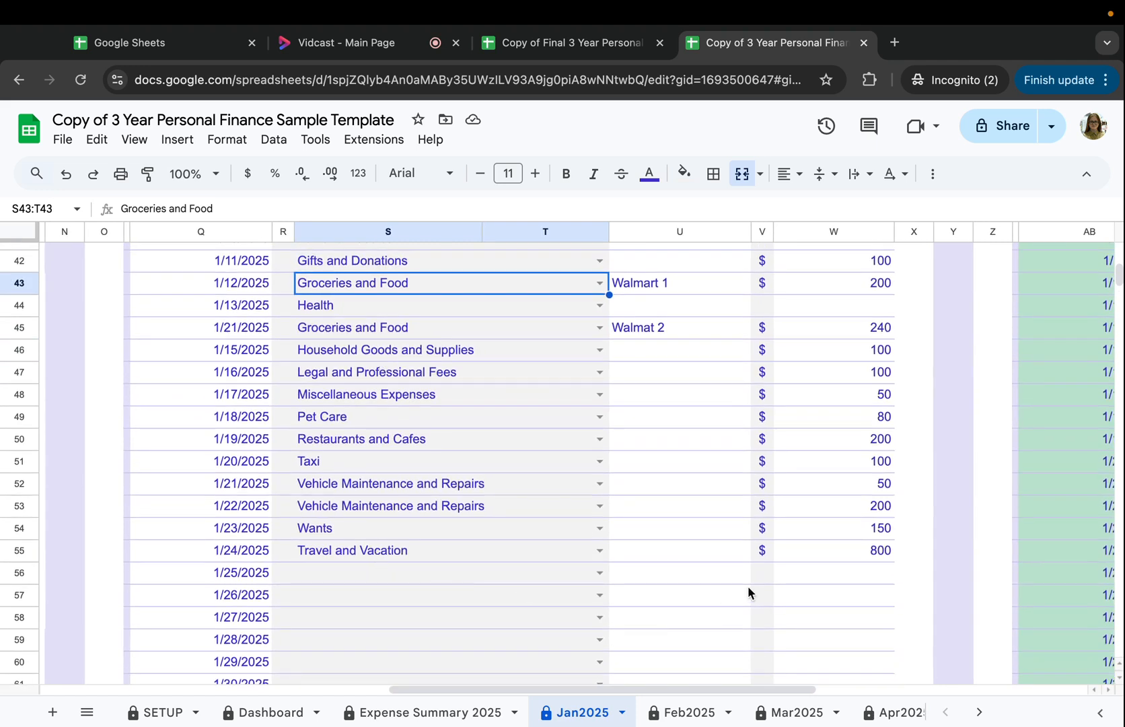
- Record a variable expense of 150 in the 1/25/2025 row with the category Groceries and Food
double_click(815, 571)
text(15)
click(584, 578)
click(598, 574)
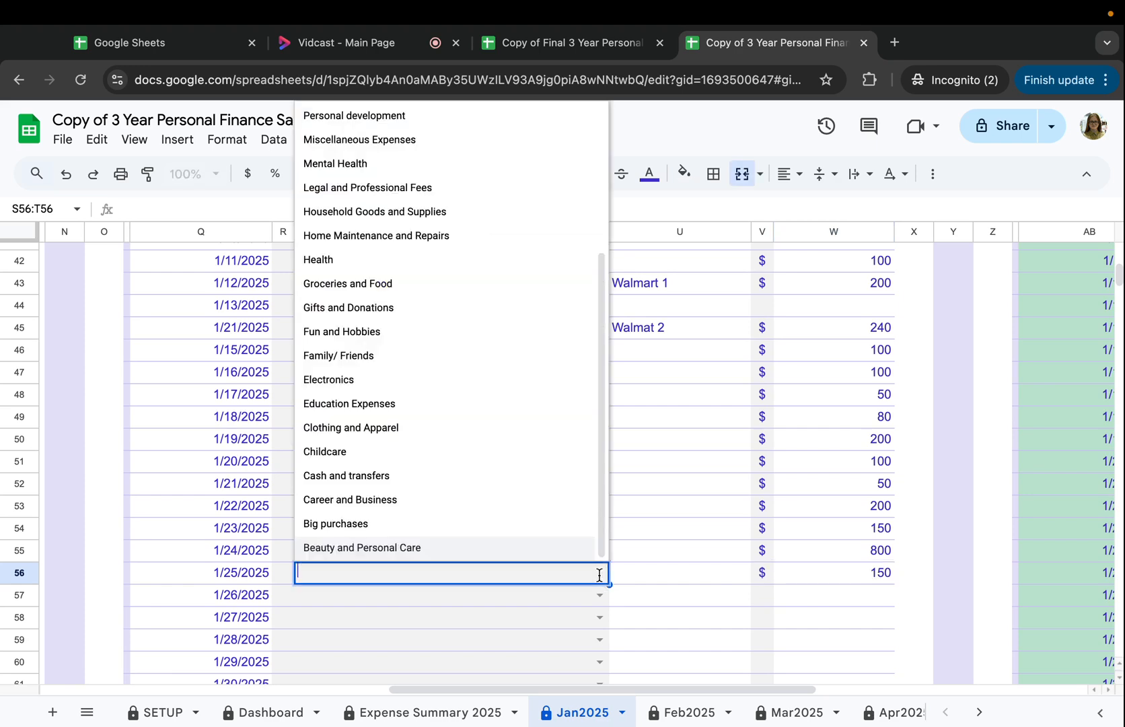
text(gro)
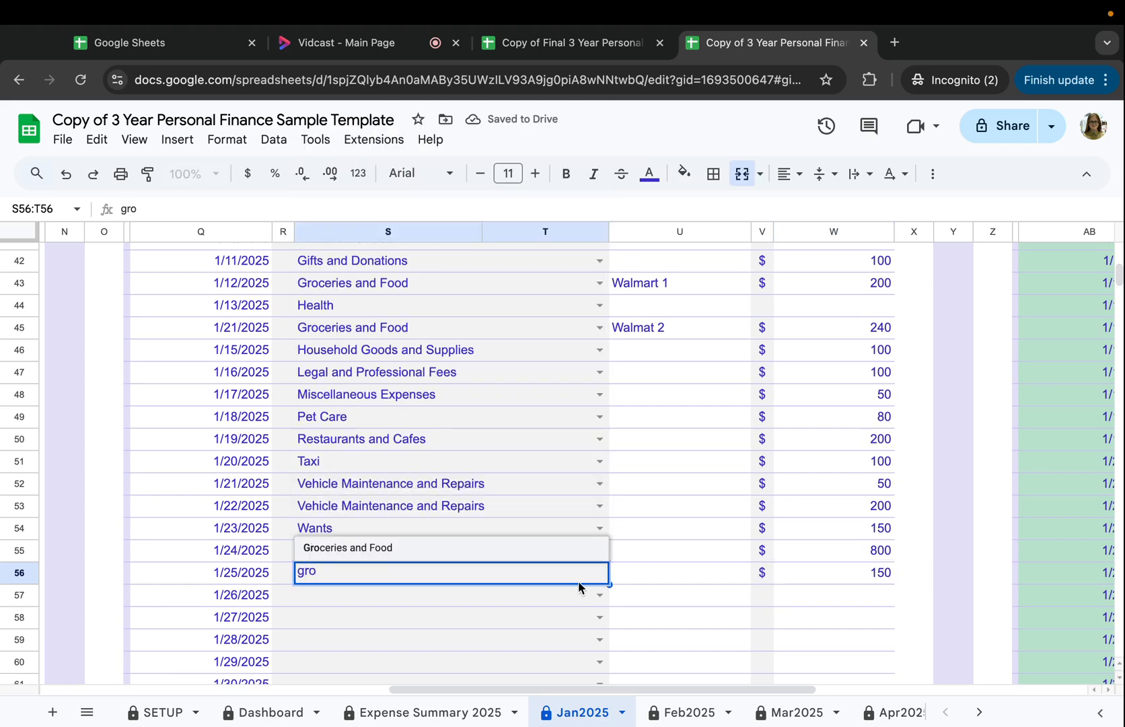
click(516, 548)
click(419, 591)
click(435, 576)
- Check the Groceries and Food share in the Variable Expenses Breakdown chart, and review the table's expense categories
scroll(436, 576, up, 15)
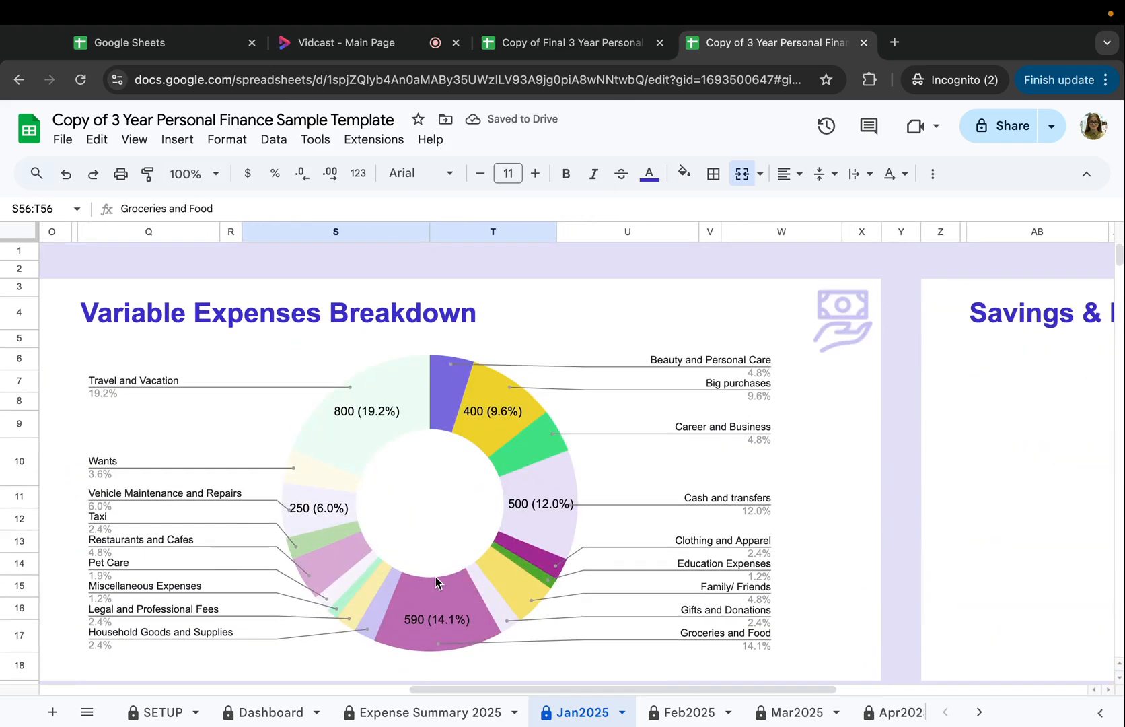
click(369, 435)
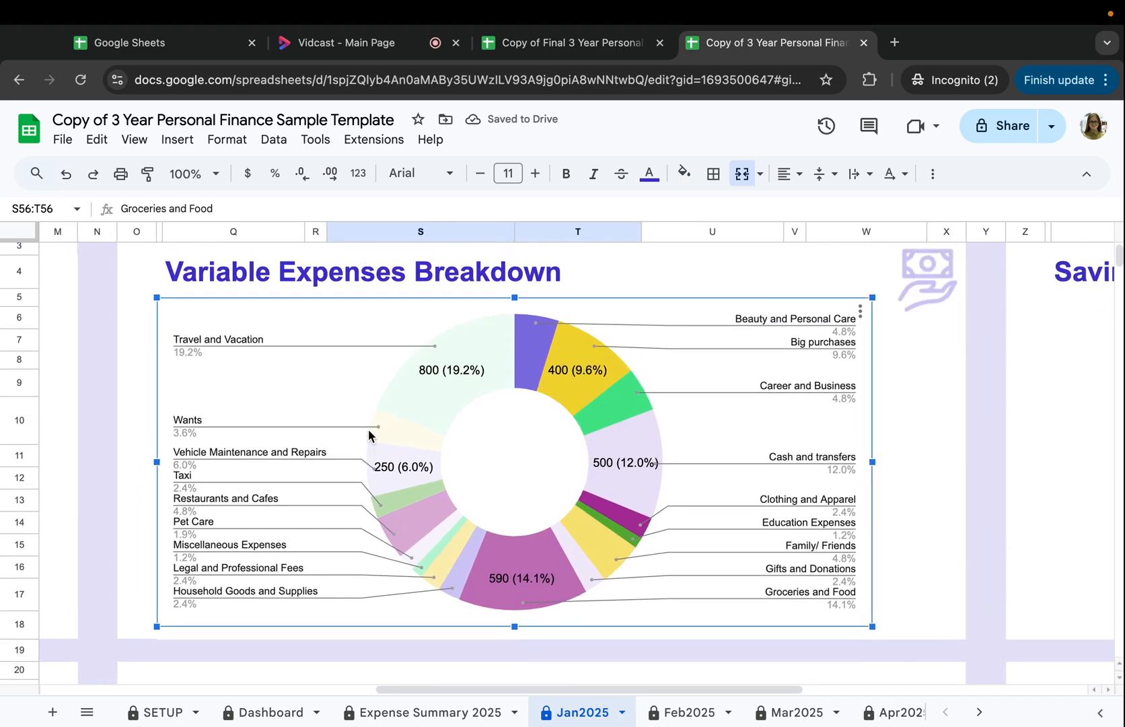
scroll(369, 434, down, 10)
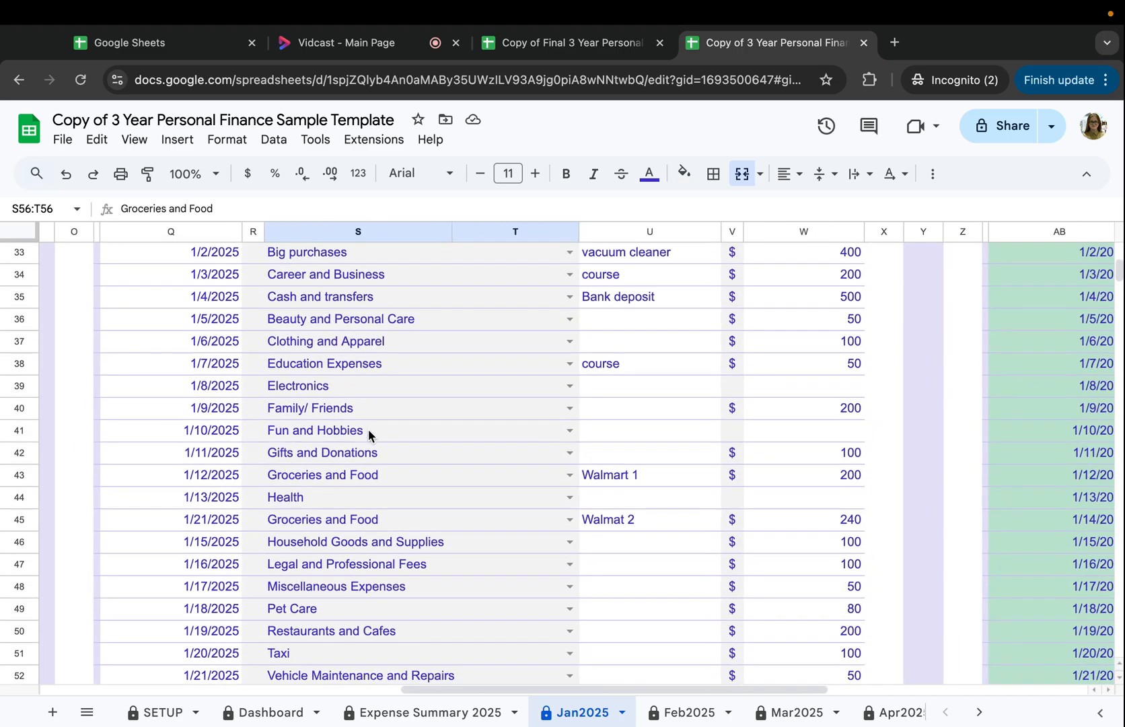
click(429, 282)
drag(430, 290, 436, 609)
scroll(437, 609, up, 3)
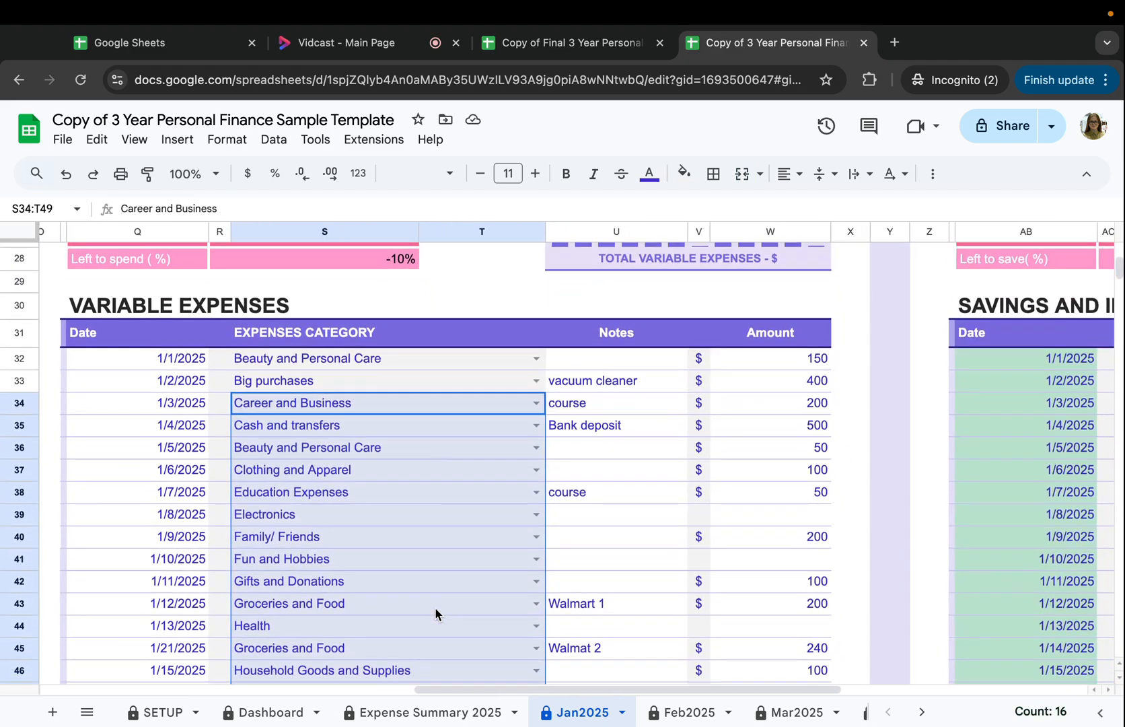
scroll(447, 387, down, 7)
scroll(447, 388, up, 3)
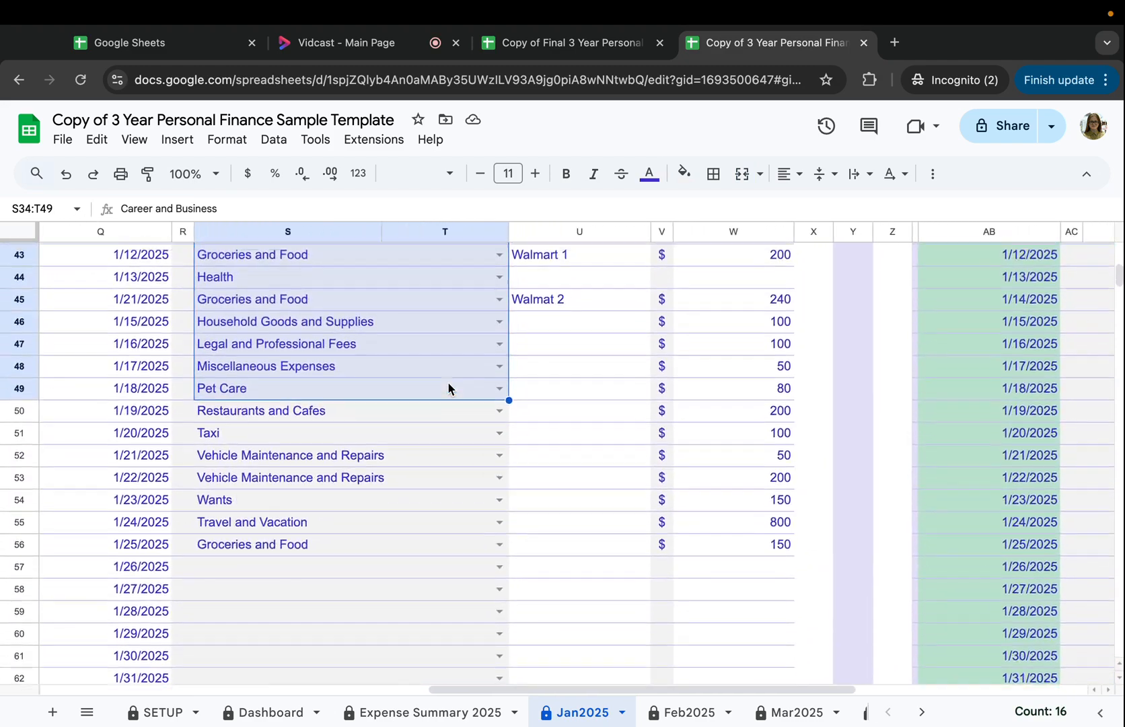
- Examine the Savings & Investments Breakdown chart and the goal amount in the Summary of Savings
scroll(448, 388, right, 8)
scroll(448, 389, up, 10)
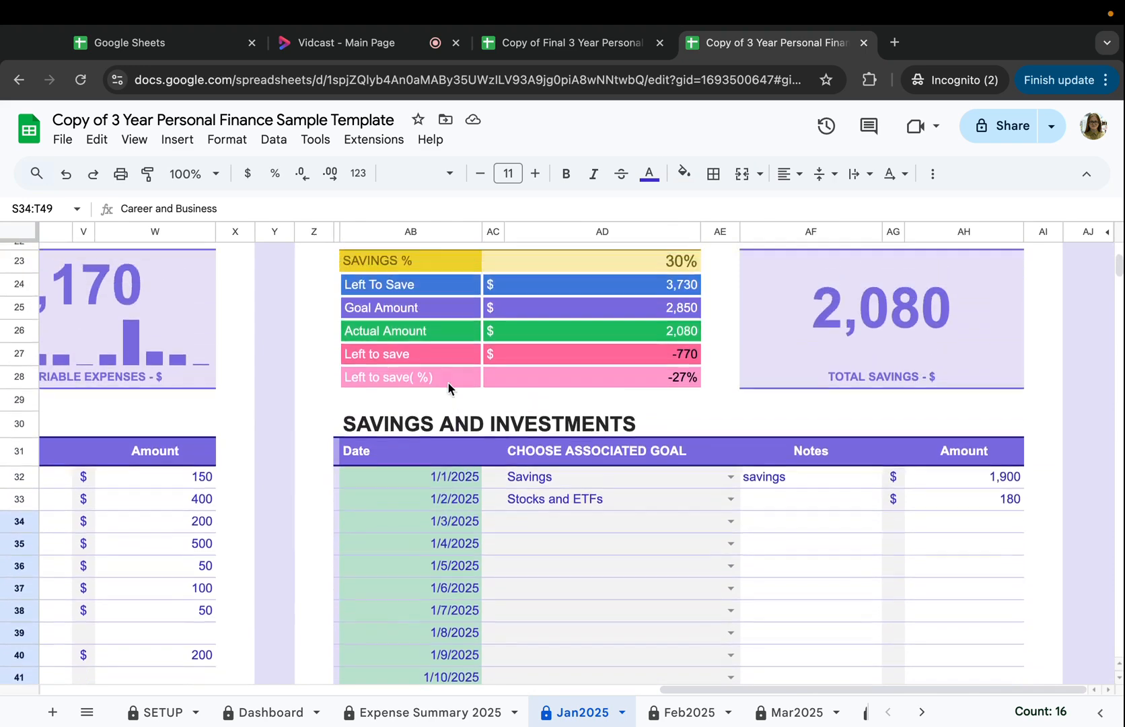
scroll(448, 388, up, 5)
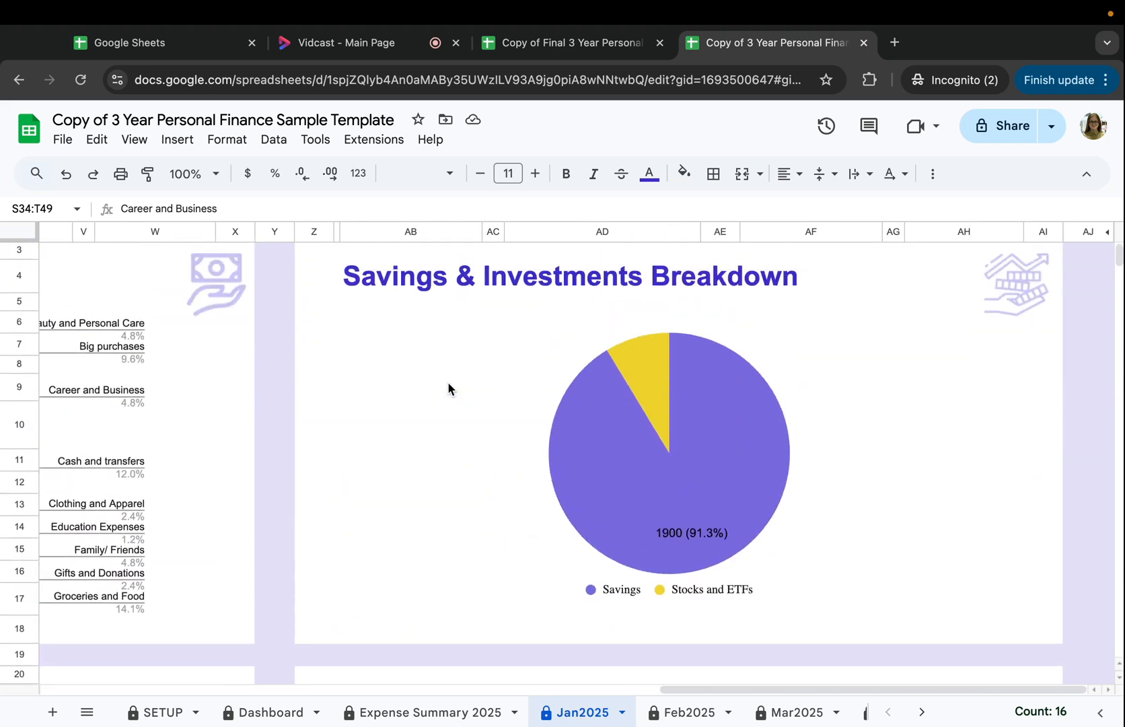
drag(369, 279, 785, 280)
scroll(833, 348, down, 10)
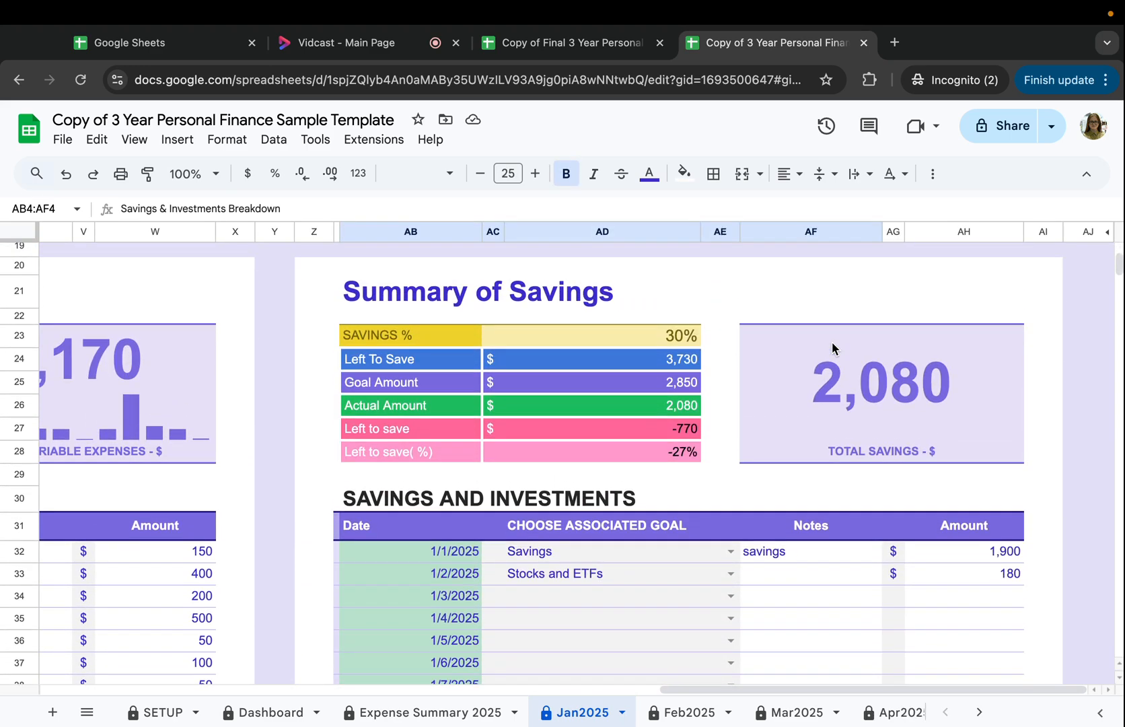
scroll(708, 420, down, 2)
scroll(708, 420, up, 2)
click(567, 391)
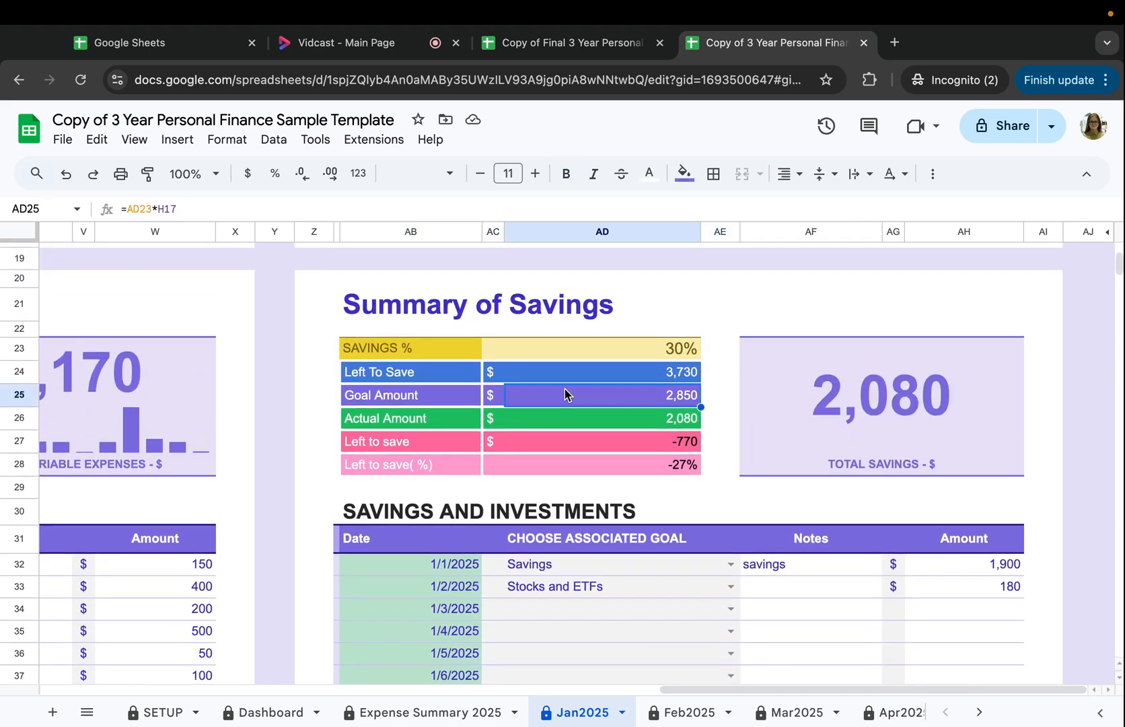
- Examine the Savings % row in the Summary of Savings and the formula behind its value
scroll(567, 390, up, 1)
drag(442, 381, 596, 383)
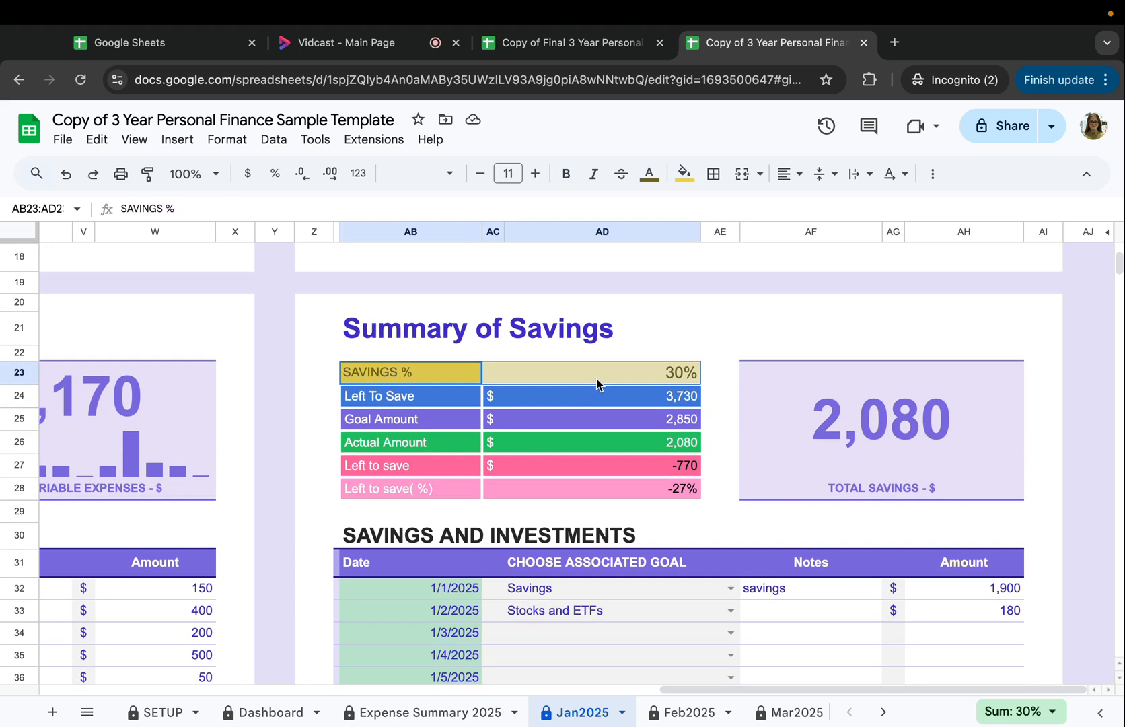
click(652, 371)
drag(430, 365, 642, 367)
scroll(642, 364, left, 3)
click(813, 375)
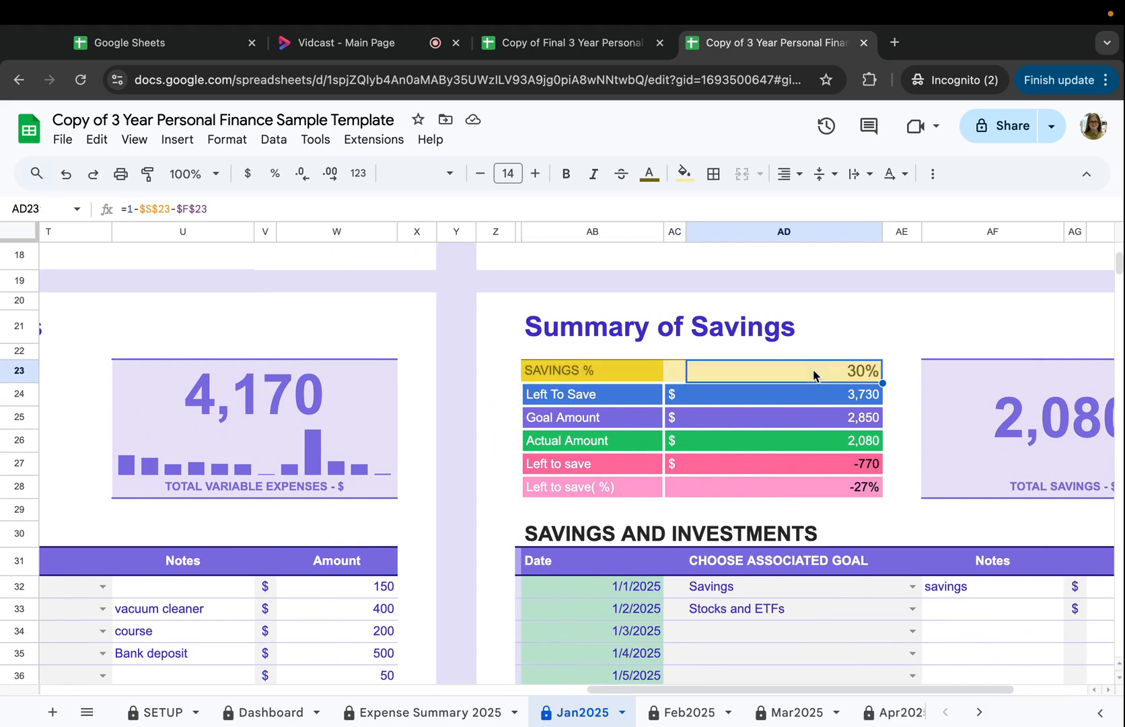
- Set the maximum percentage to spend in the Summary of Variable Expenses to 50%
scroll(813, 374, left, 10)
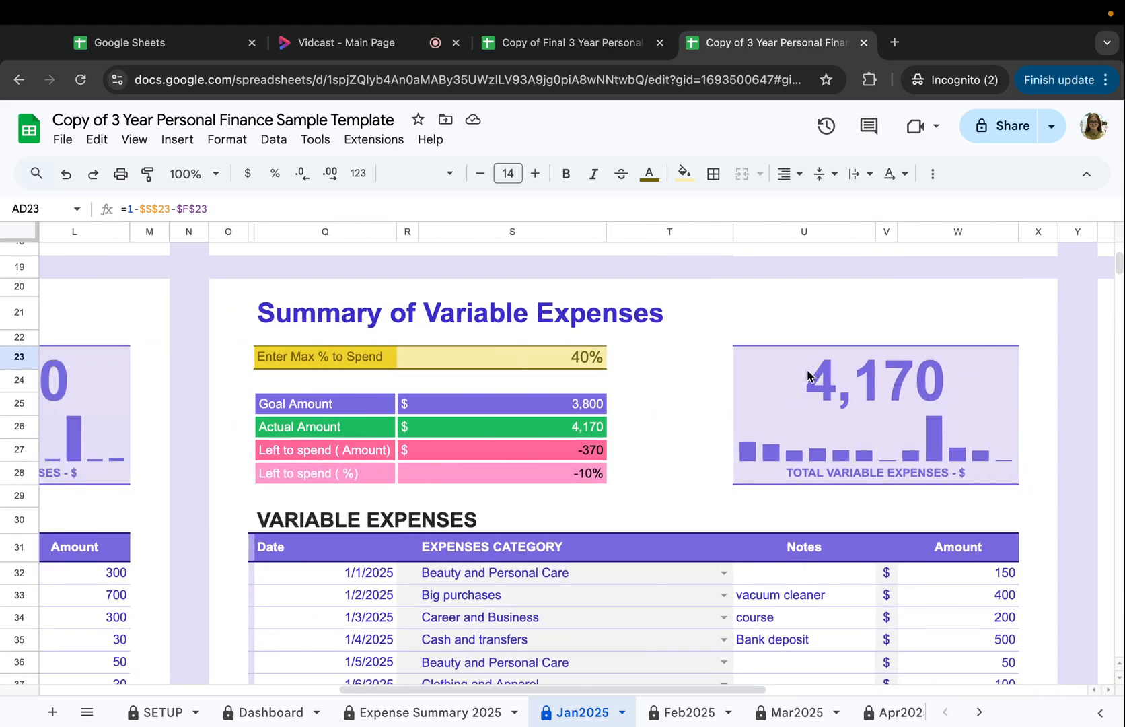
double_click(570, 356)
key(BackSpace)
text(5)
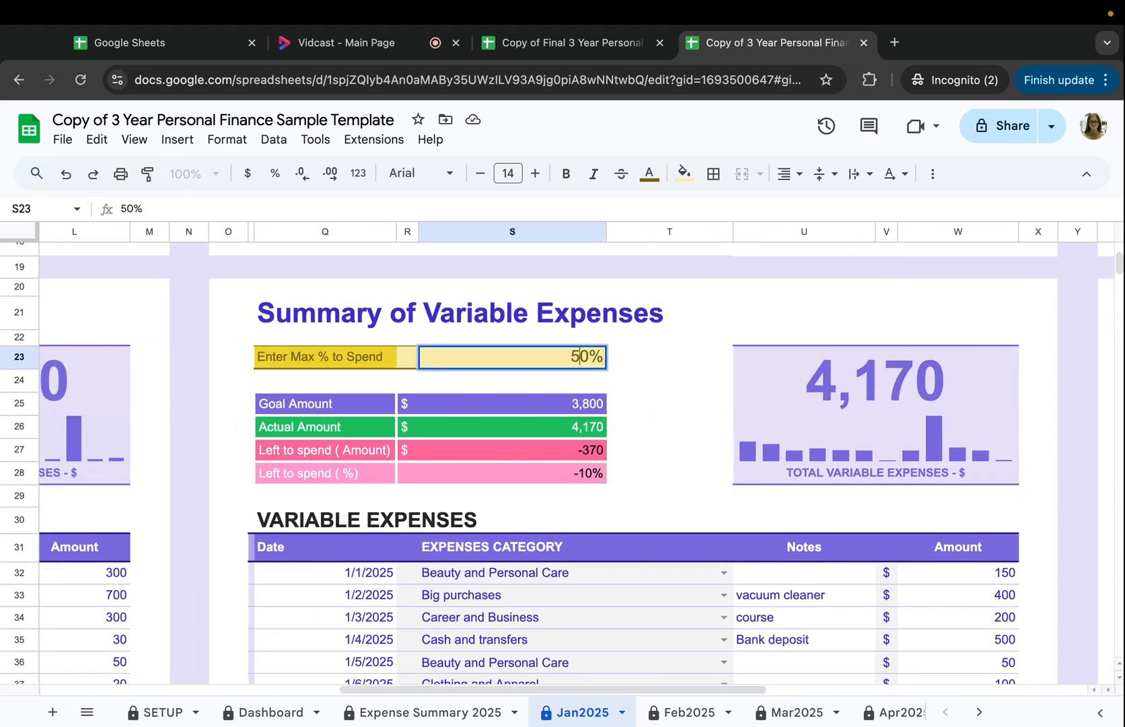
key(Return)
- Check how the Savings % and goal amount in the Summary of Savings respond to the new variable expense limit
scroll(662, 354, right, 10)
click(689, 371)
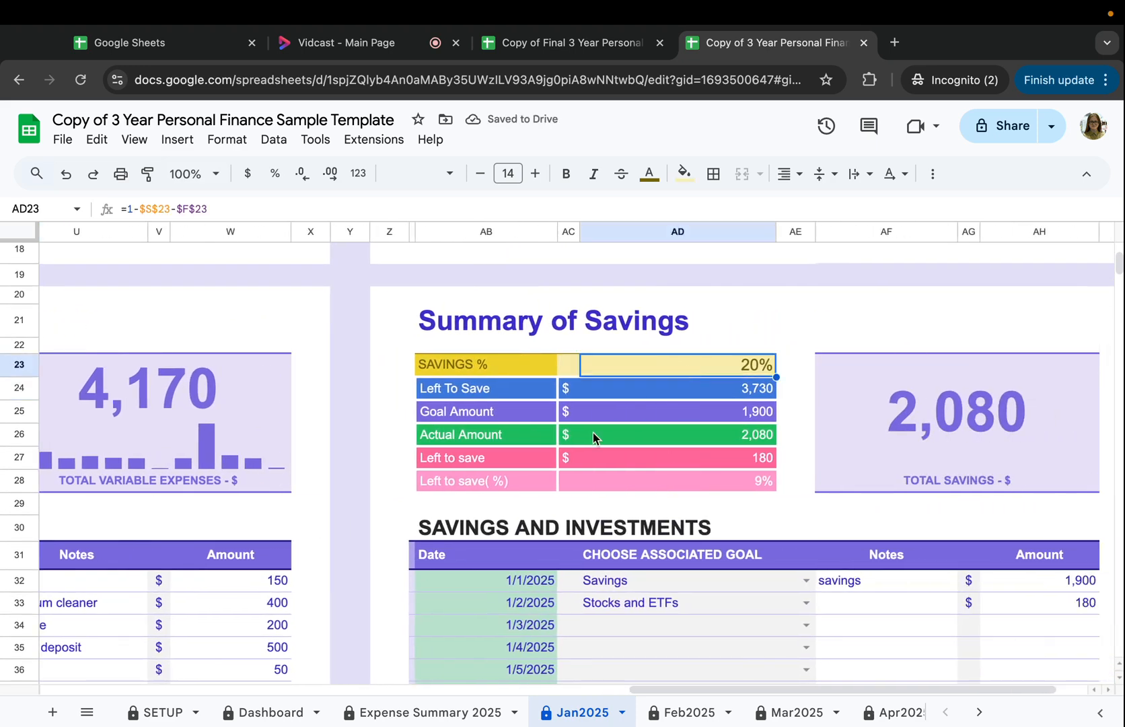
scroll(592, 431, right, 2)
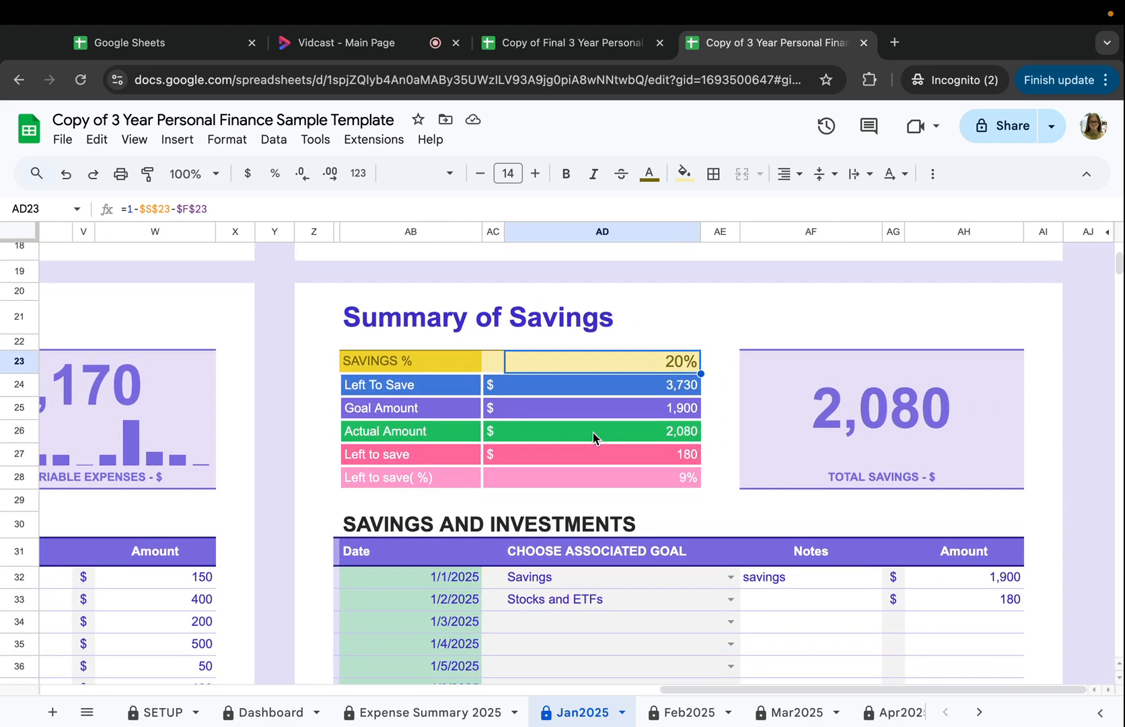
scroll(592, 431, up, 7)
- Review the Date column of the Savings and Investments table, including the red-filled rows below 1/31/2025
scroll(592, 431, down, 8)
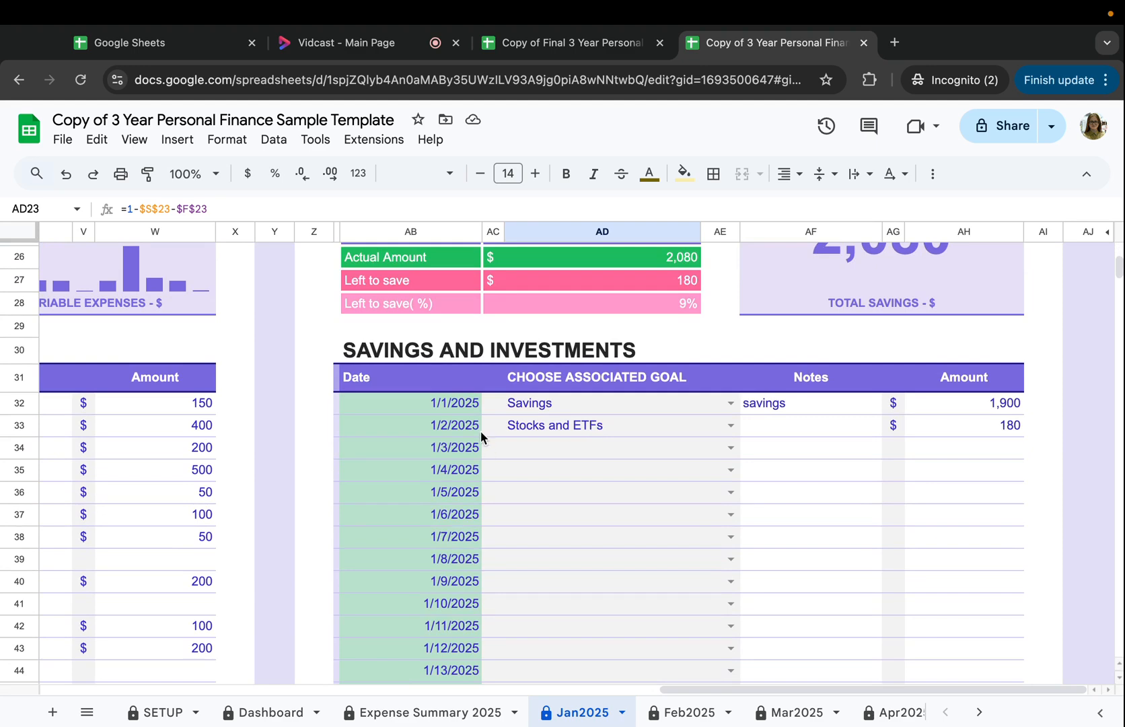
scroll(481, 431, down, 13)
drag(454, 345, 454, 553)
scroll(454, 553, up, 4)
drag(460, 455, 461, 611)
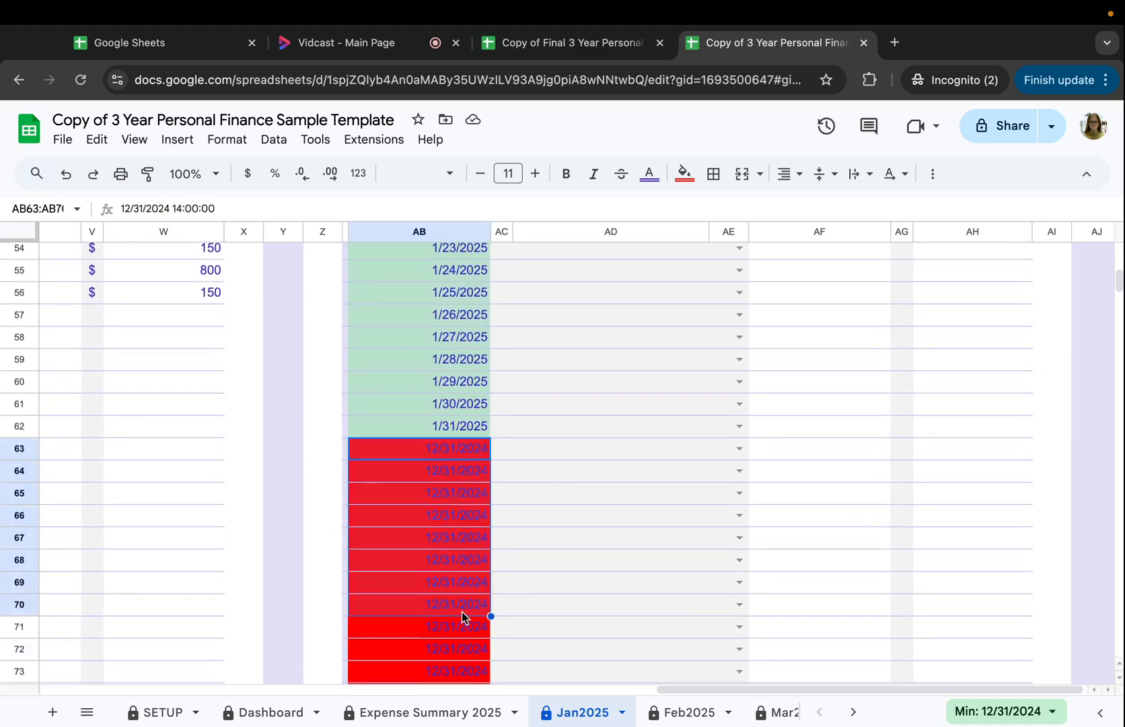
scroll(461, 612, down, 17)
scroll(461, 612, down, 13)
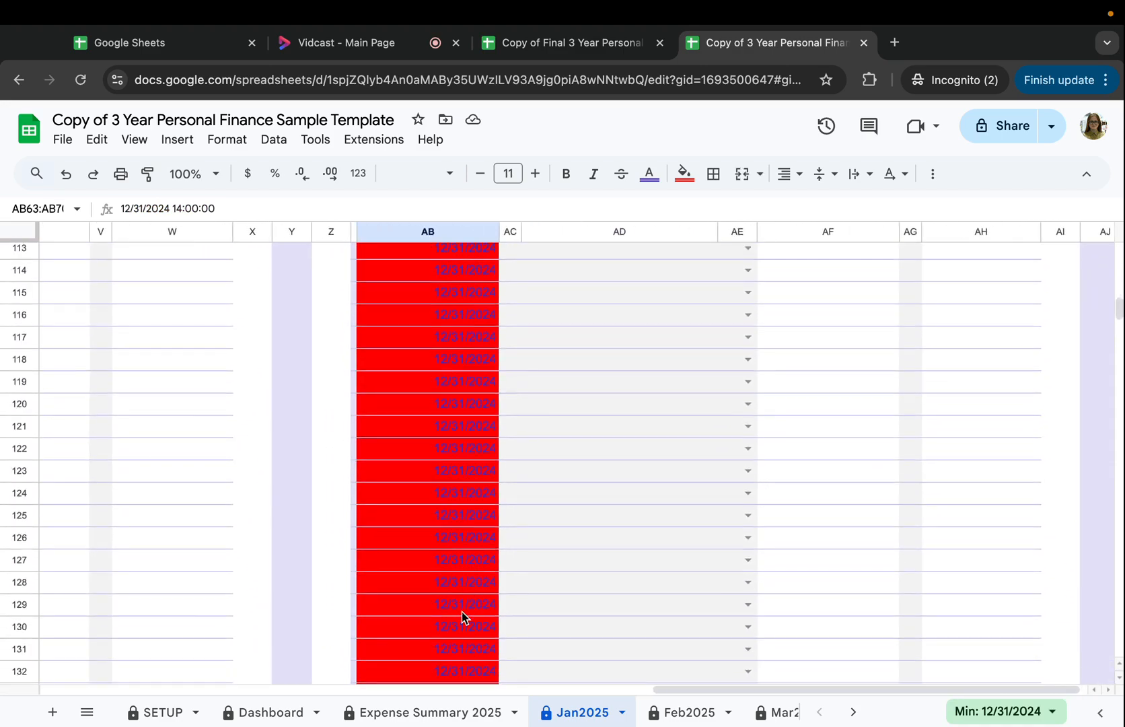
scroll(461, 612, down, 5)
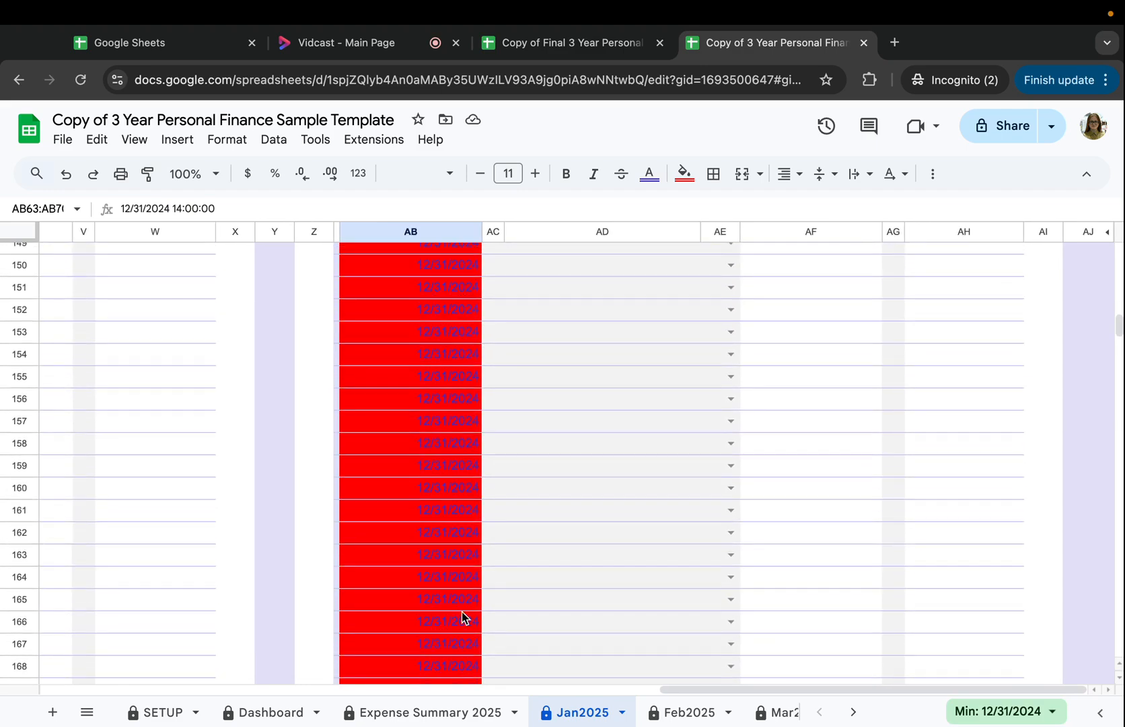
scroll(461, 611, up, 20)
scroll(462, 612, up, 15)
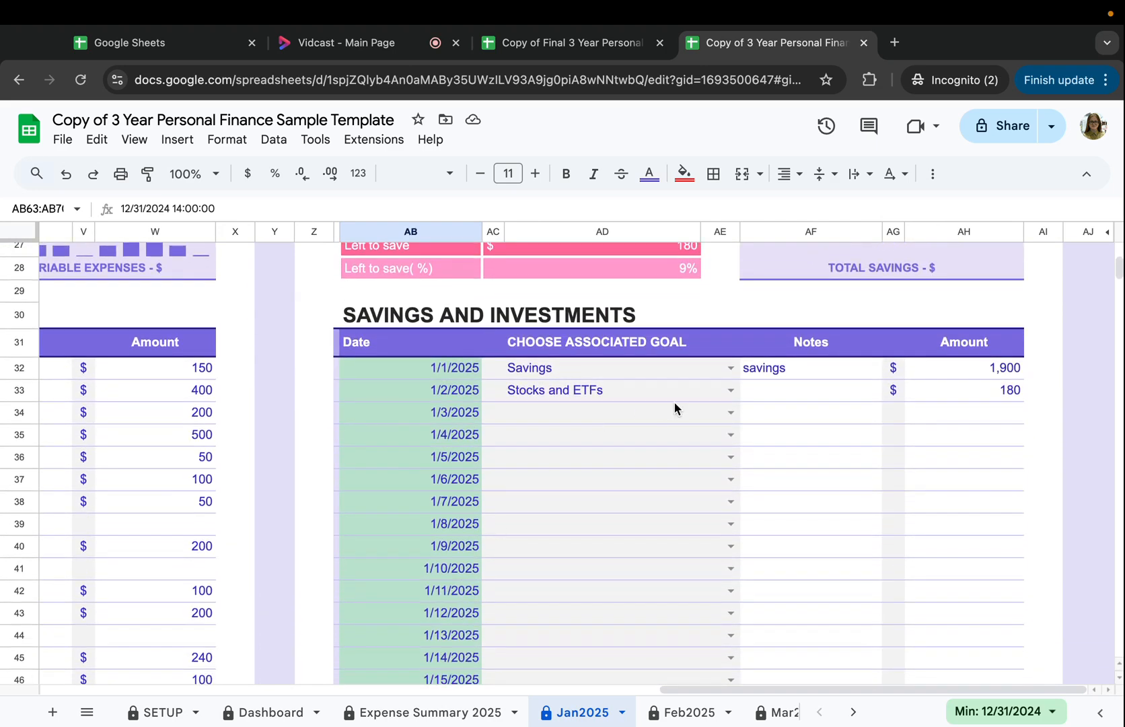
- Review the date, goal, notes and amount entries in the Savings and Investments table and the goal options available for the 1/3/2025 row
click(674, 404)
scroll(599, 446, up, 1)
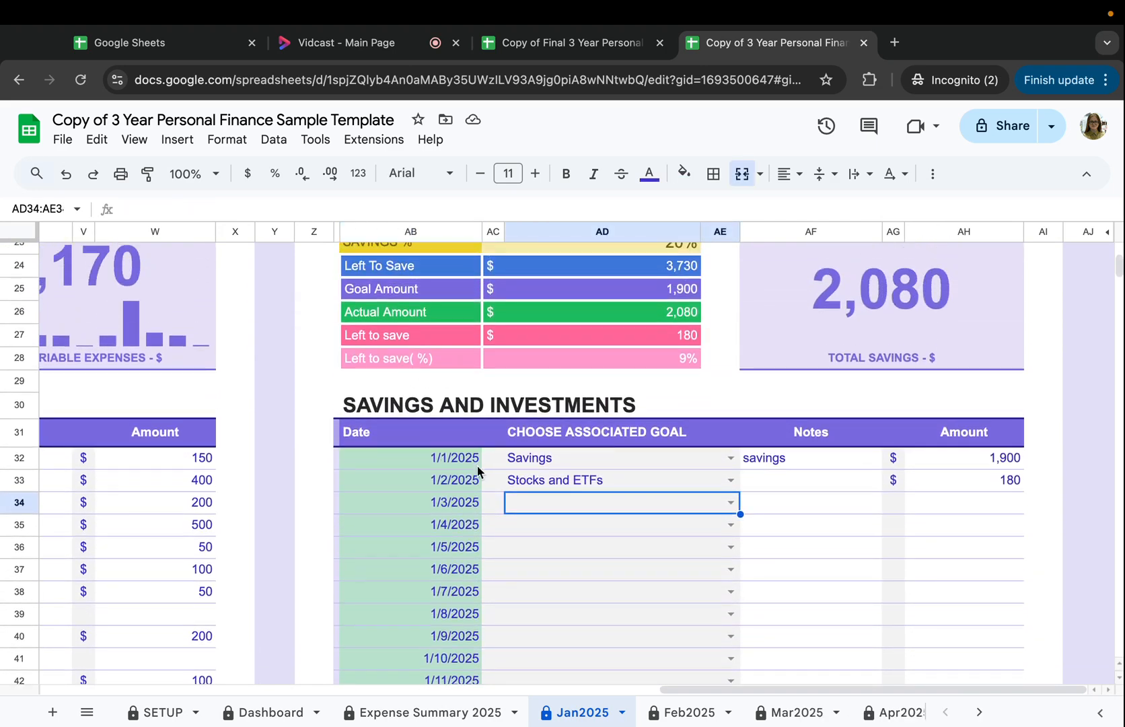
click(478, 464)
click(594, 464)
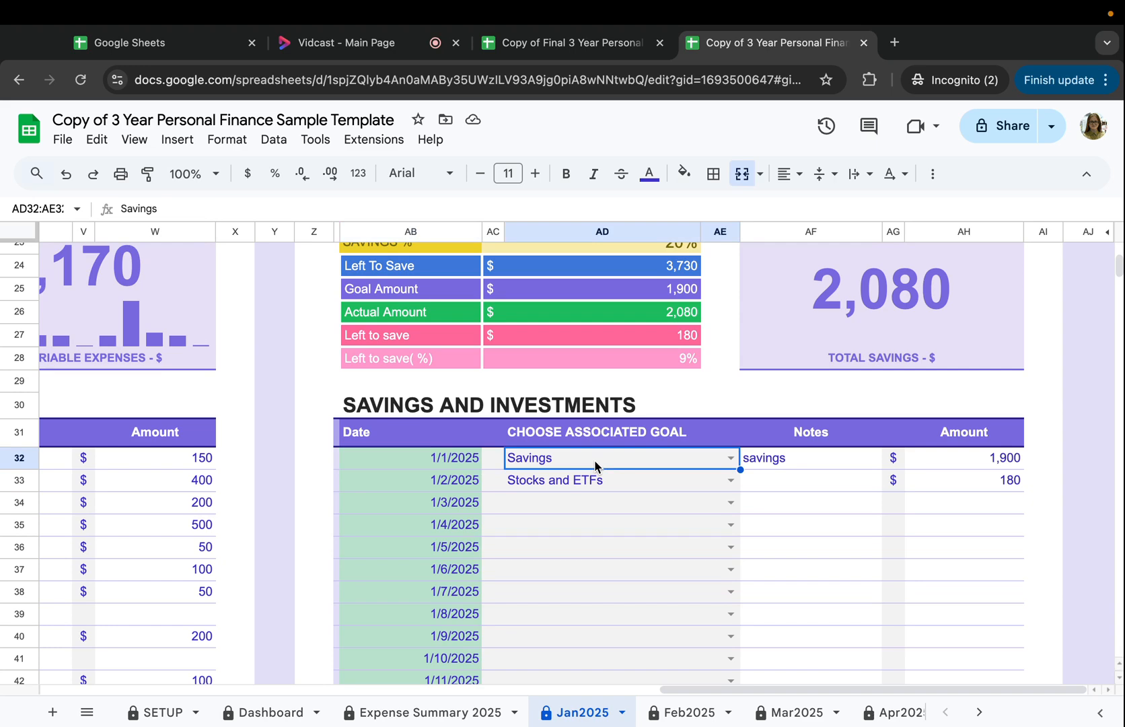
click(635, 439)
click(834, 459)
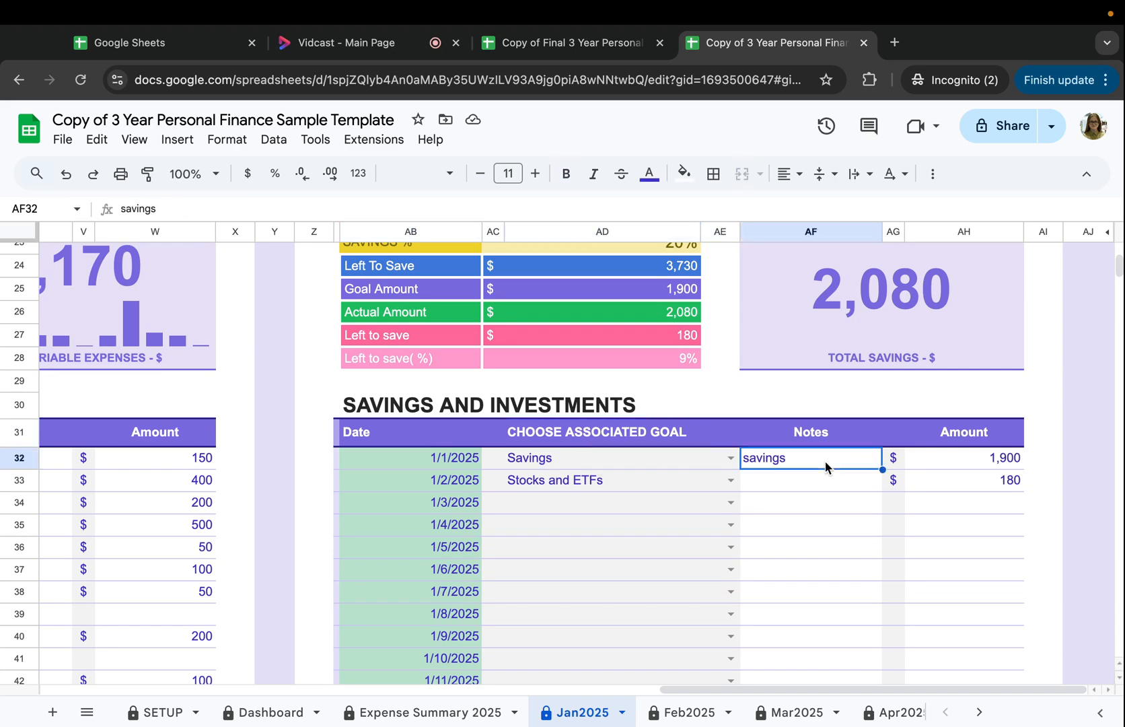
drag(973, 464, 973, 544)
click(941, 494)
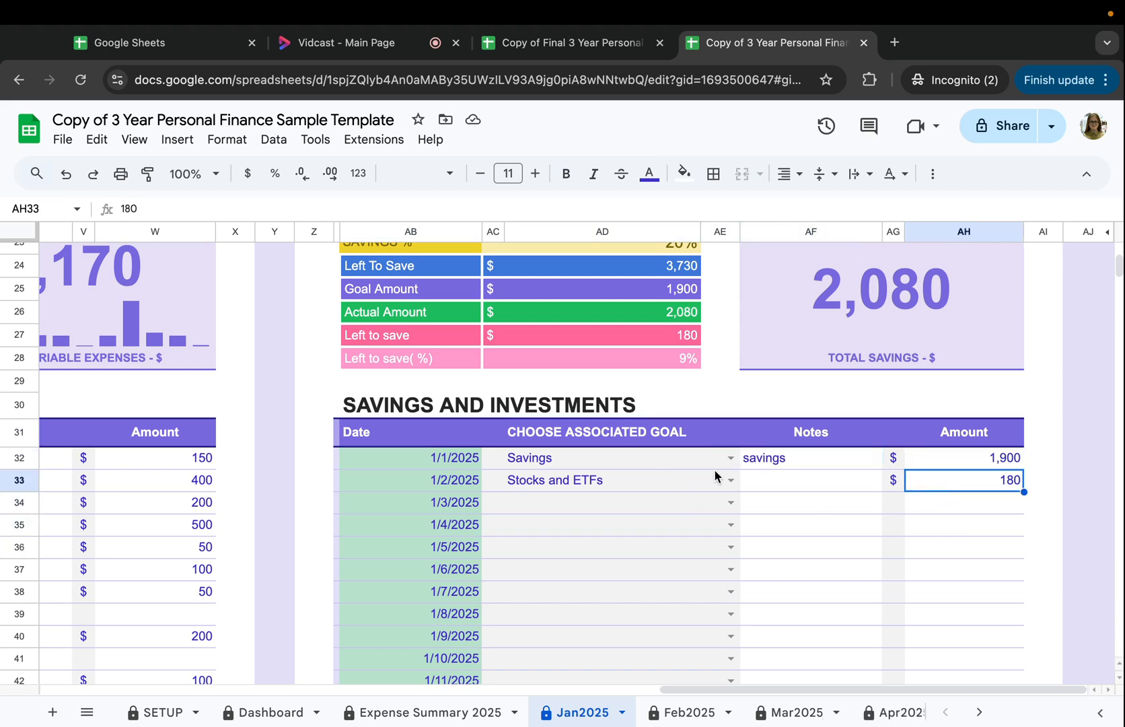
click(730, 502)
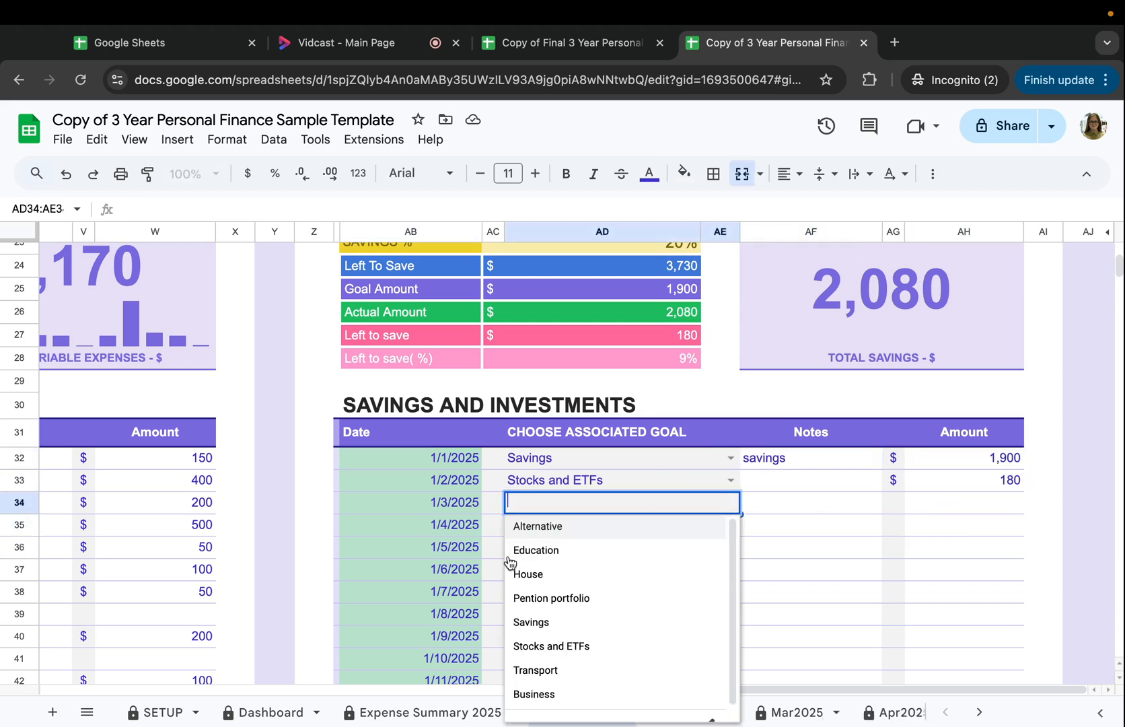
click(765, 503)
- Examine the Summary of Savings rows, focusing on the Left To Save amount and its formula
scroll(608, 523, up, 5)
scroll(608, 523, left, 2)
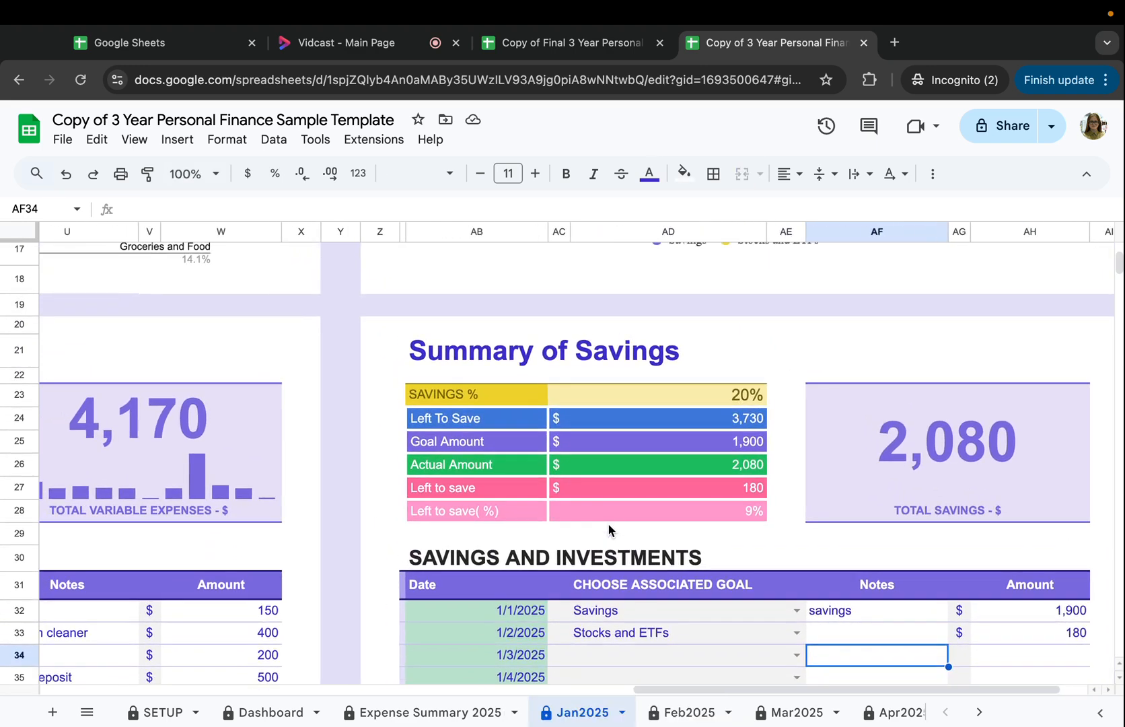
drag(525, 447, 757, 512)
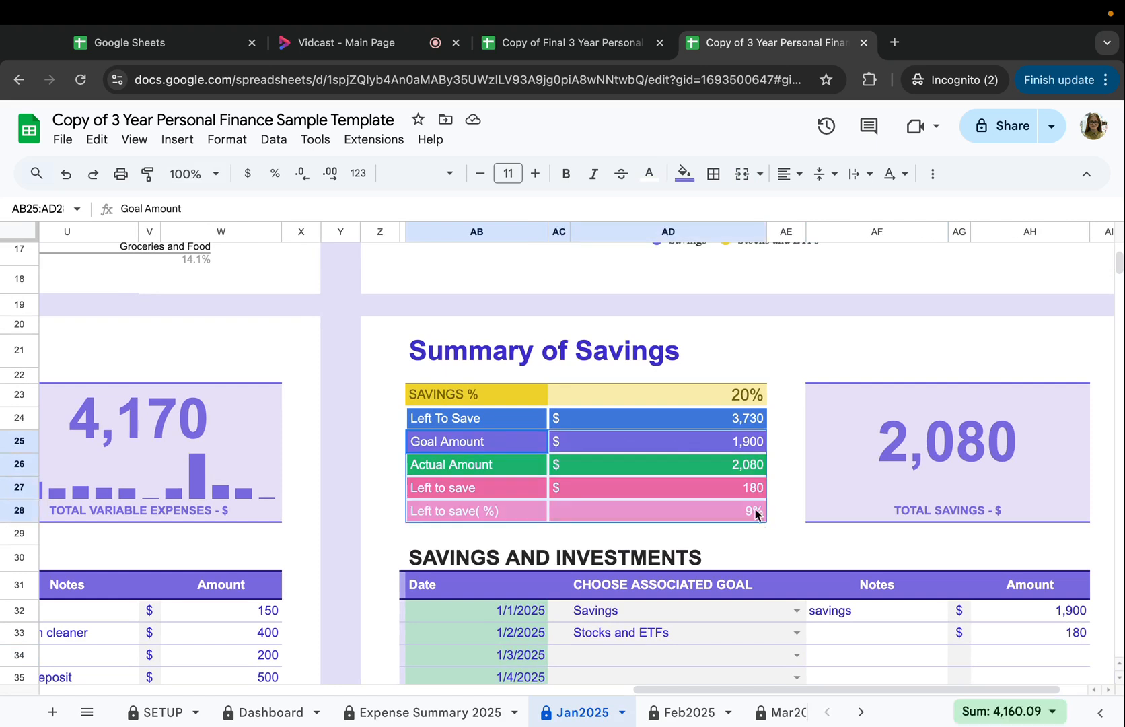
click(748, 418)
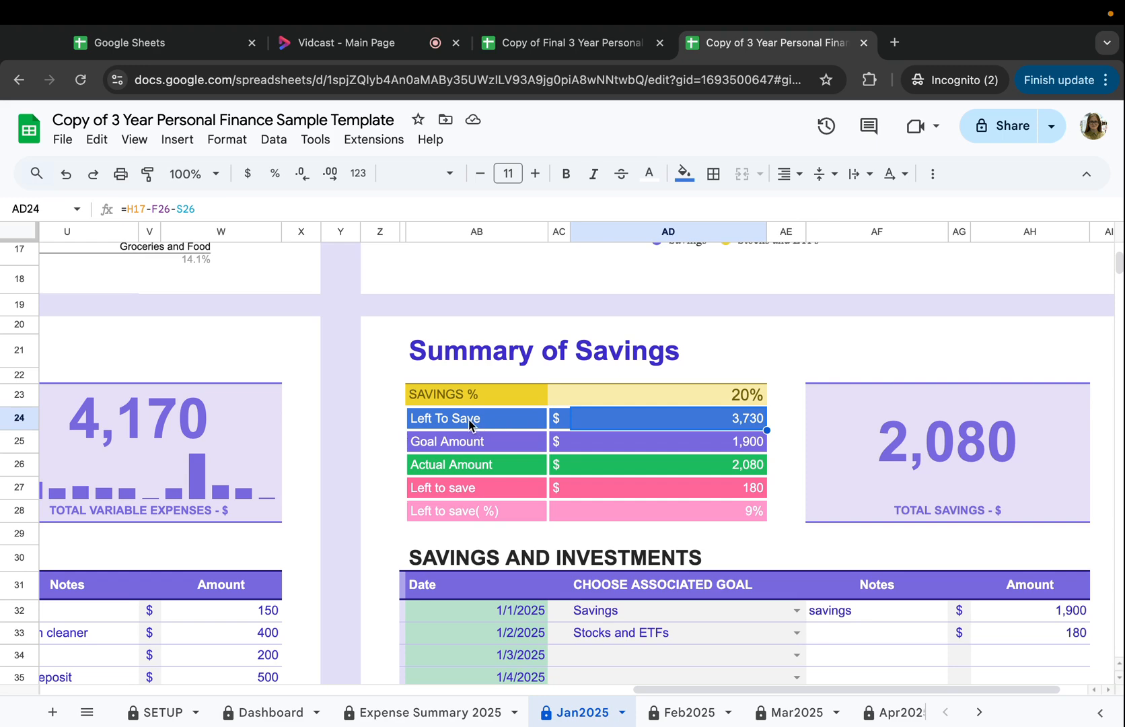
drag(469, 419, 696, 424)
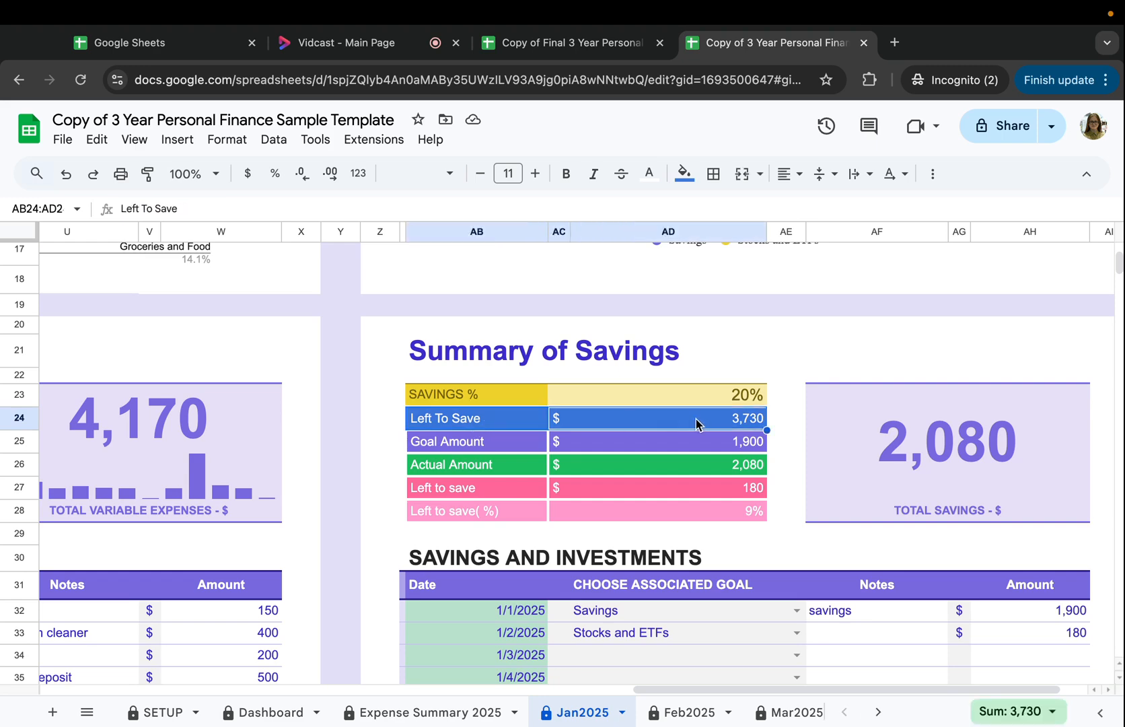
click(737, 403)
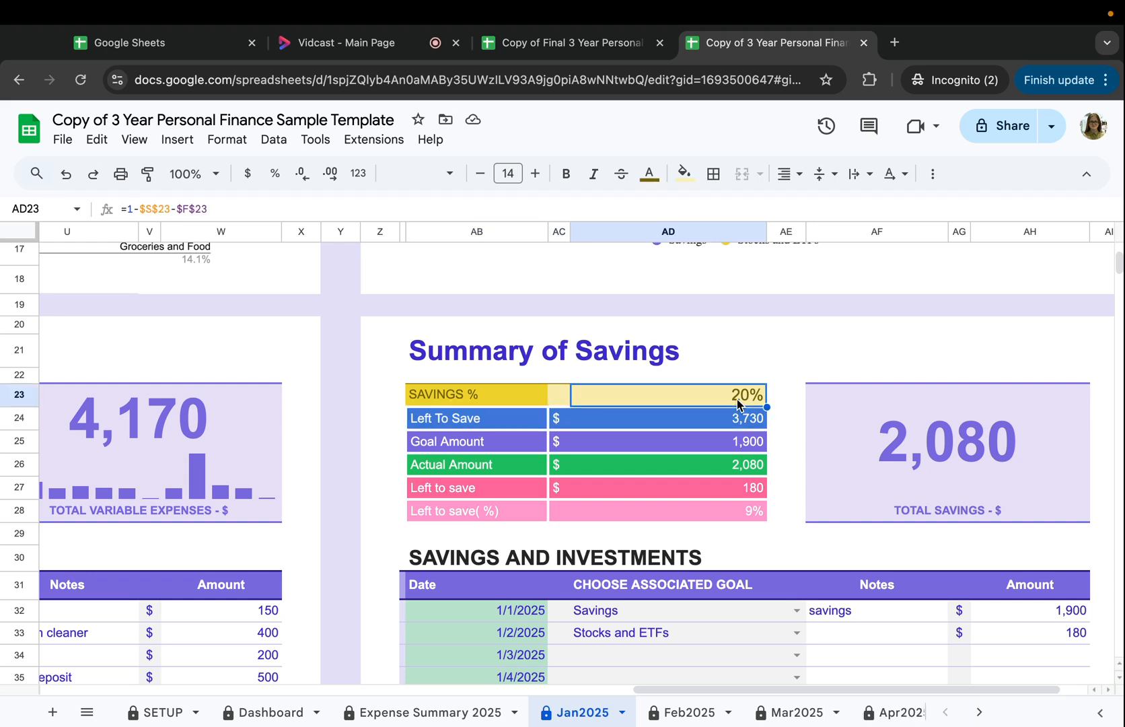
click(693, 419)
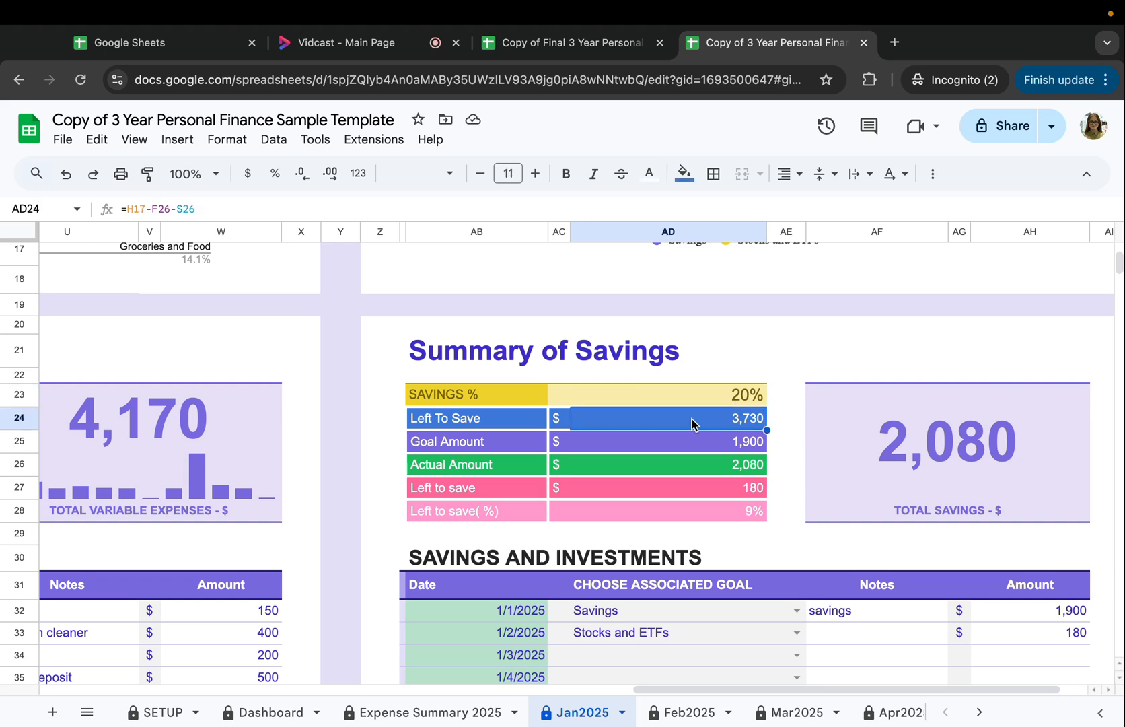
drag(467, 420, 737, 422)
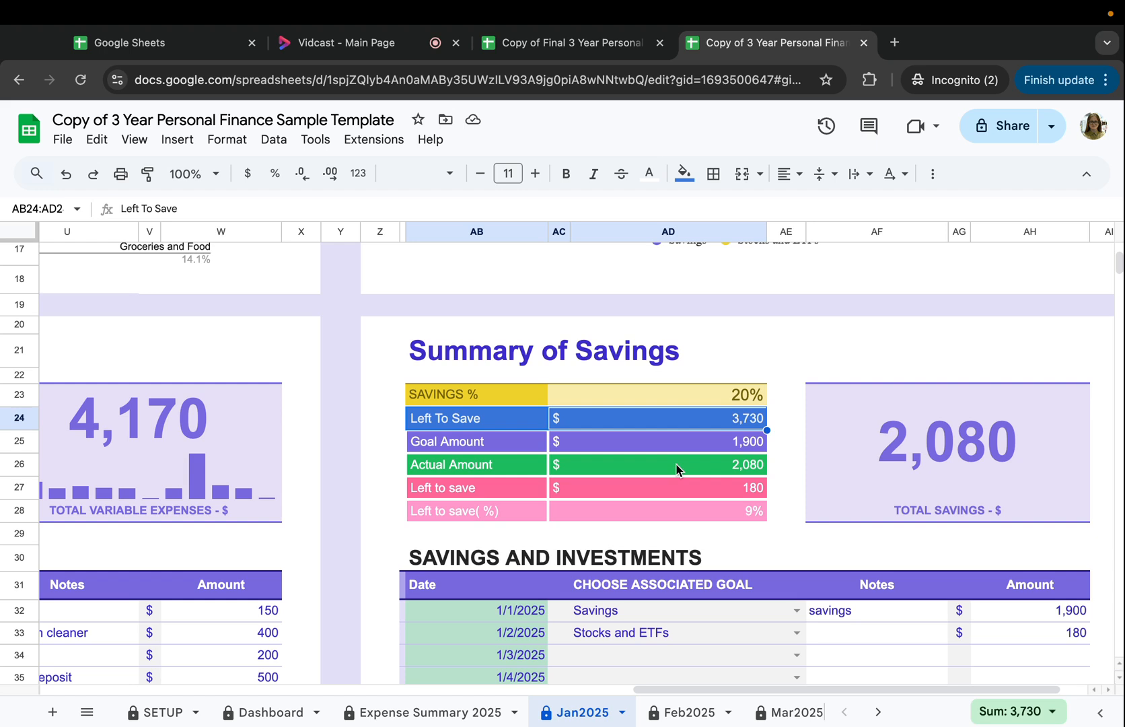
click(725, 425)
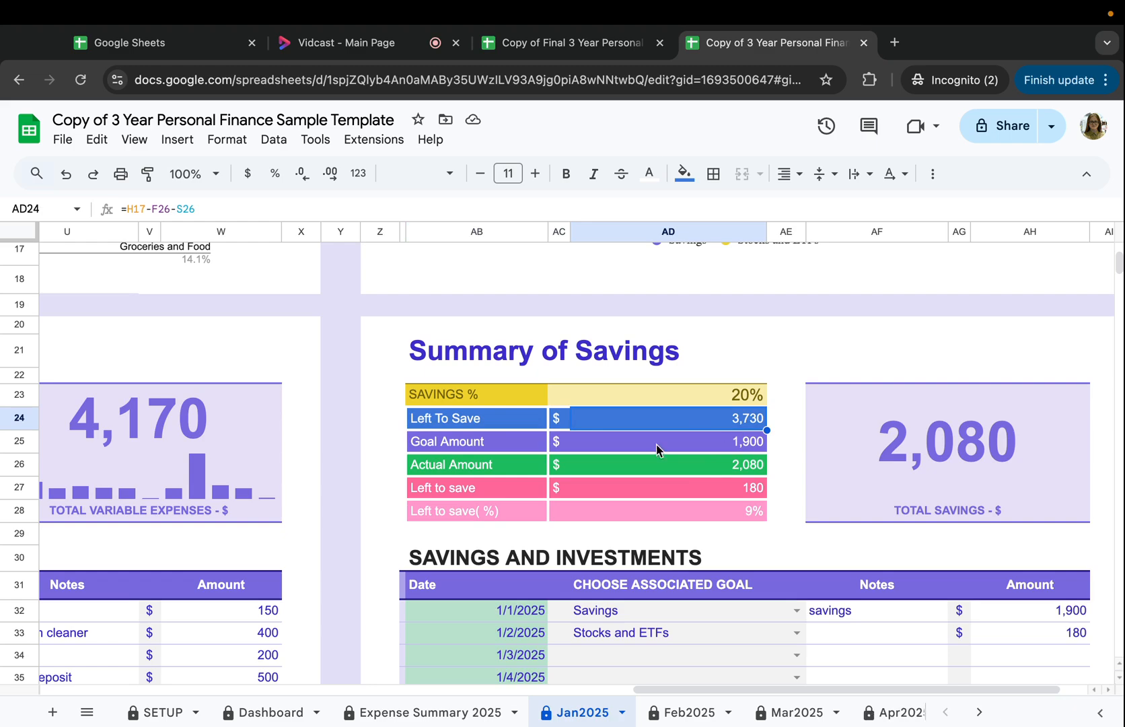
- Trace the Left To Save calculation through the total income received, total fixed expenses and total variable expenses
scroll(656, 447, left, 15)
scroll(656, 448, up, 3)
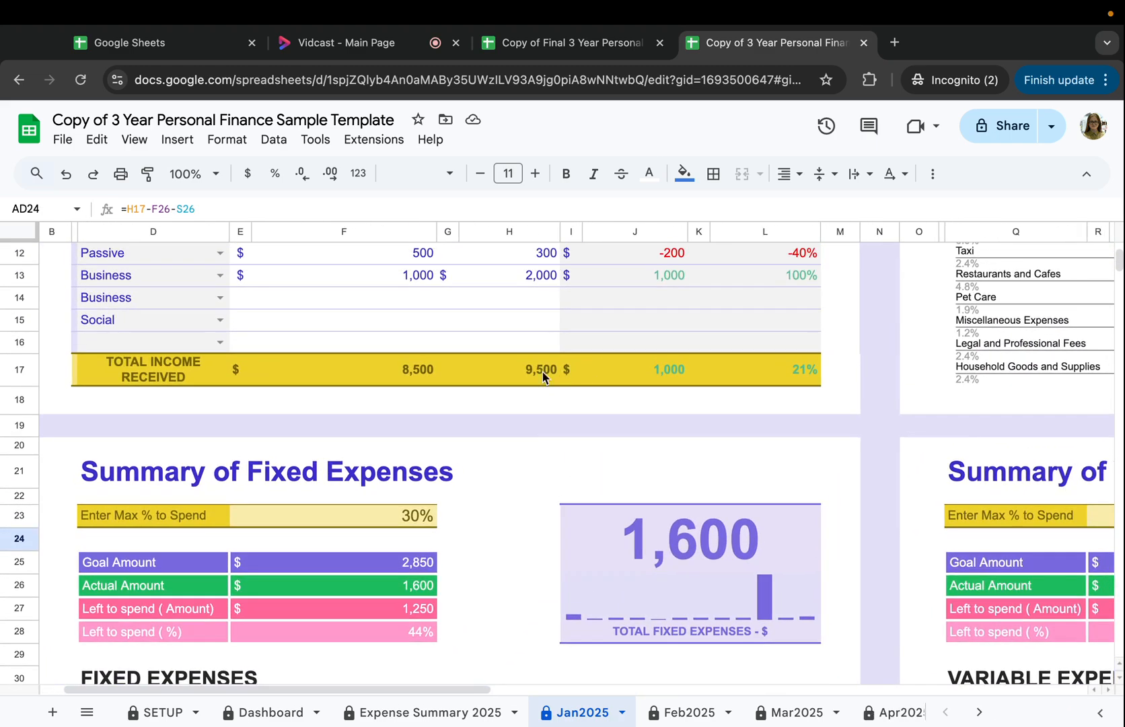
click(542, 372)
scroll(542, 514, down, 3)
scroll(542, 515, right, 1)
click(353, 428)
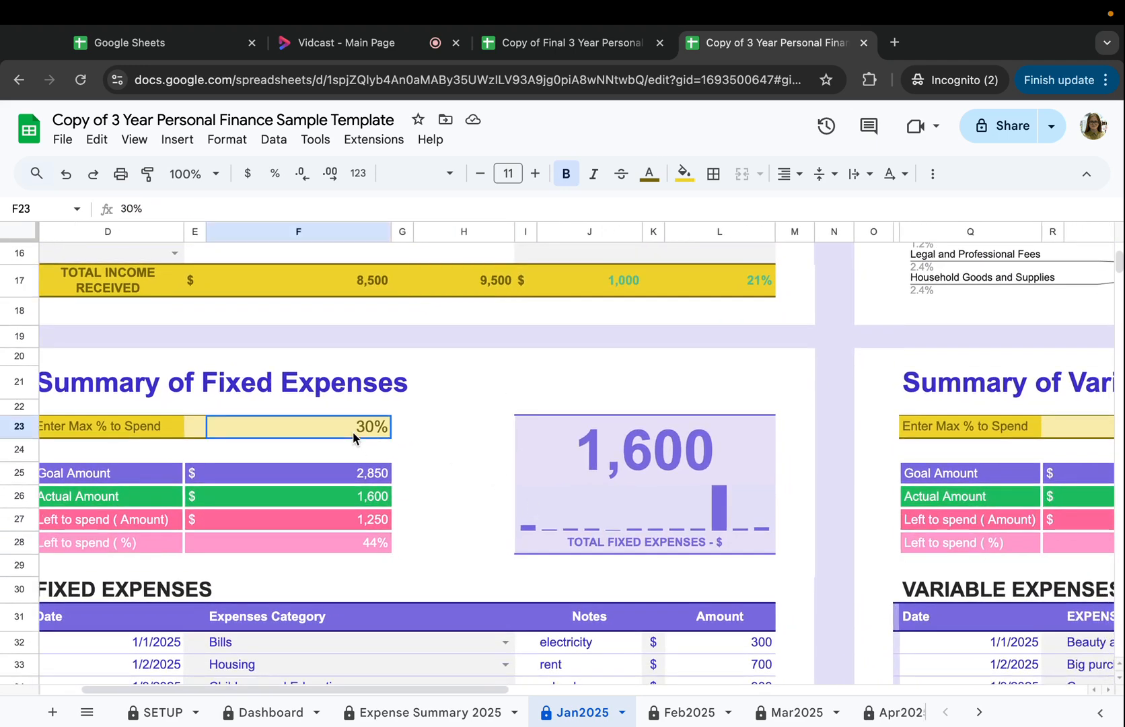
scroll(372, 533, down, 2)
click(606, 404)
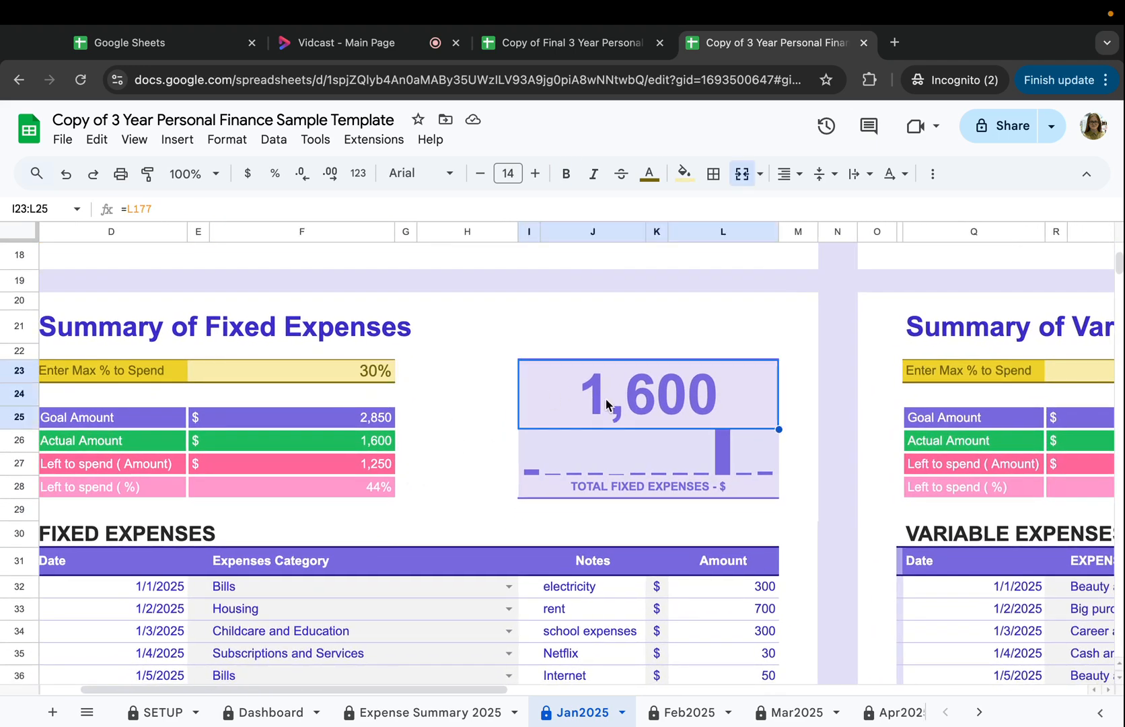
scroll(771, 406, right, 5)
click(1019, 396)
scroll(1022, 396, right, 10)
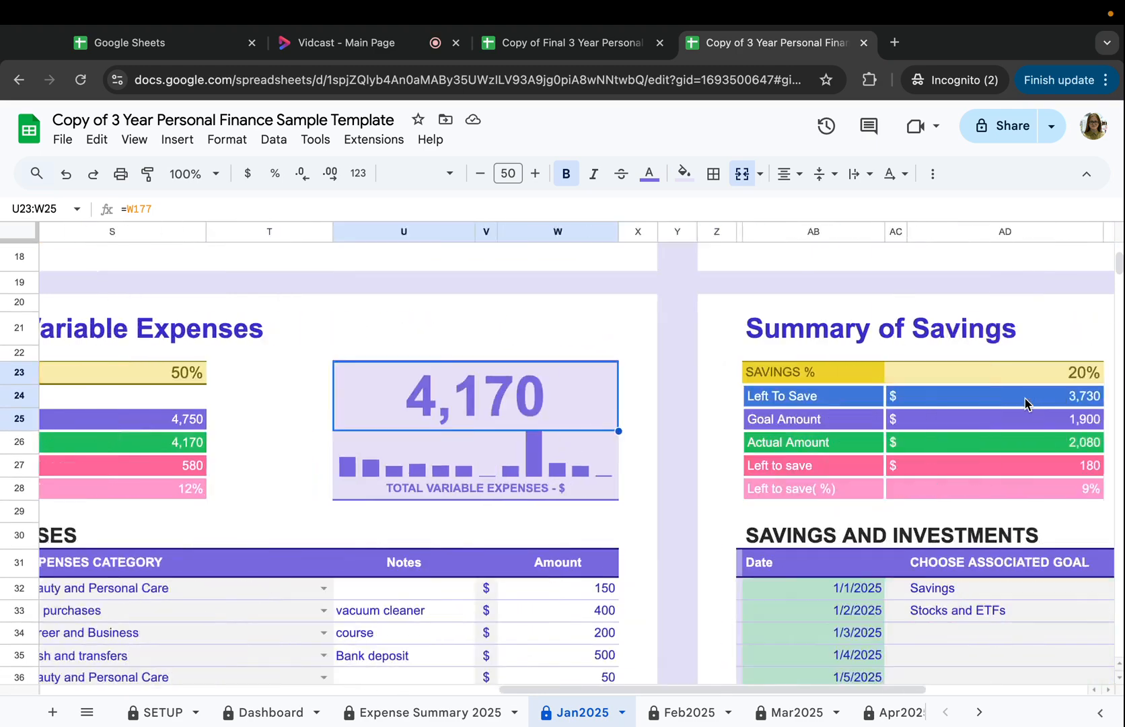
- Compare the Left To Save amount with the Total Savings figure and the amounts recorded in the Savings and Investments table
click(683, 409)
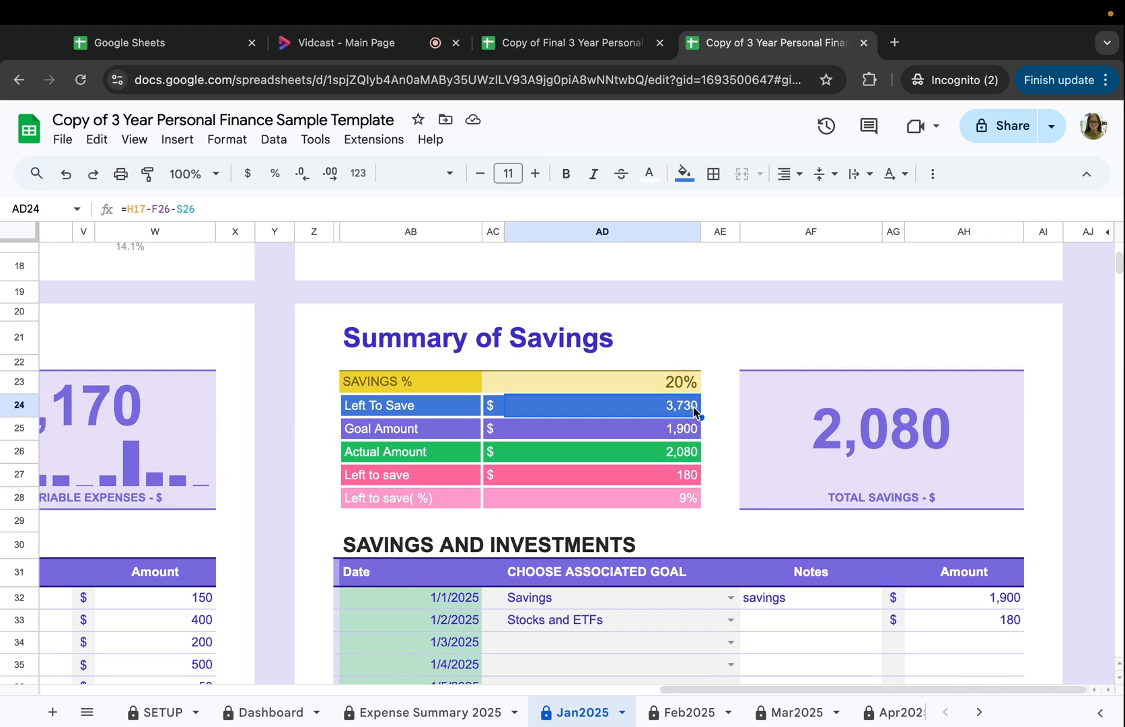
click(742, 409)
click(452, 345)
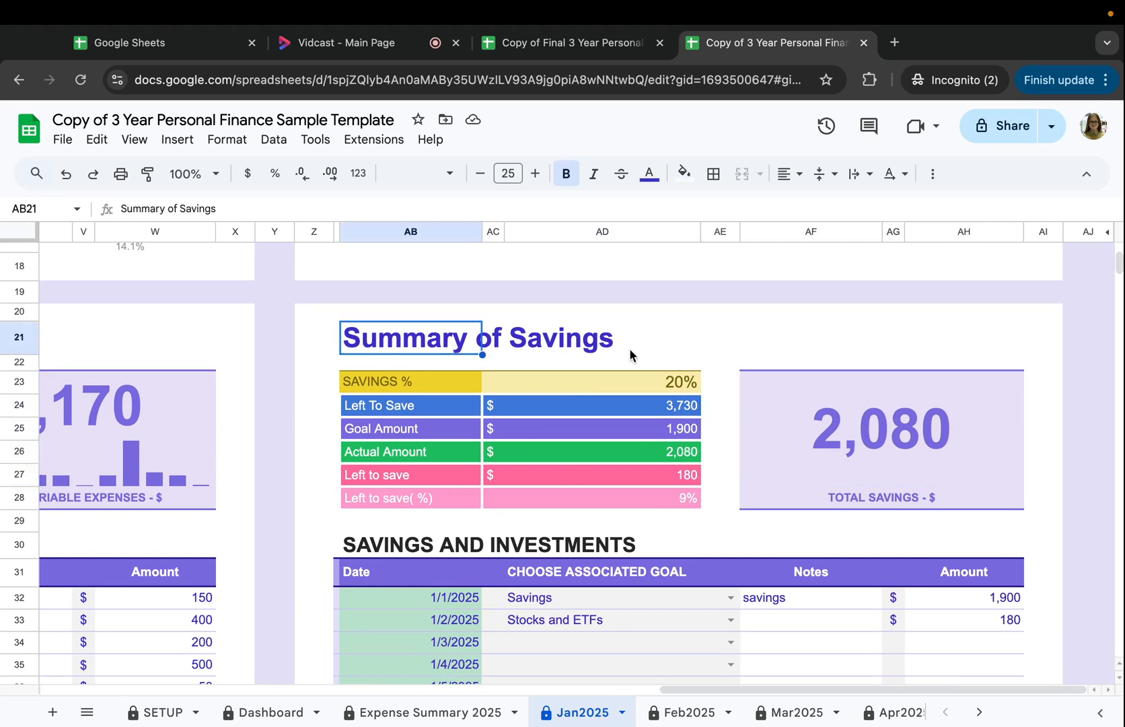
click(858, 409)
scroll(851, 384, down, 2)
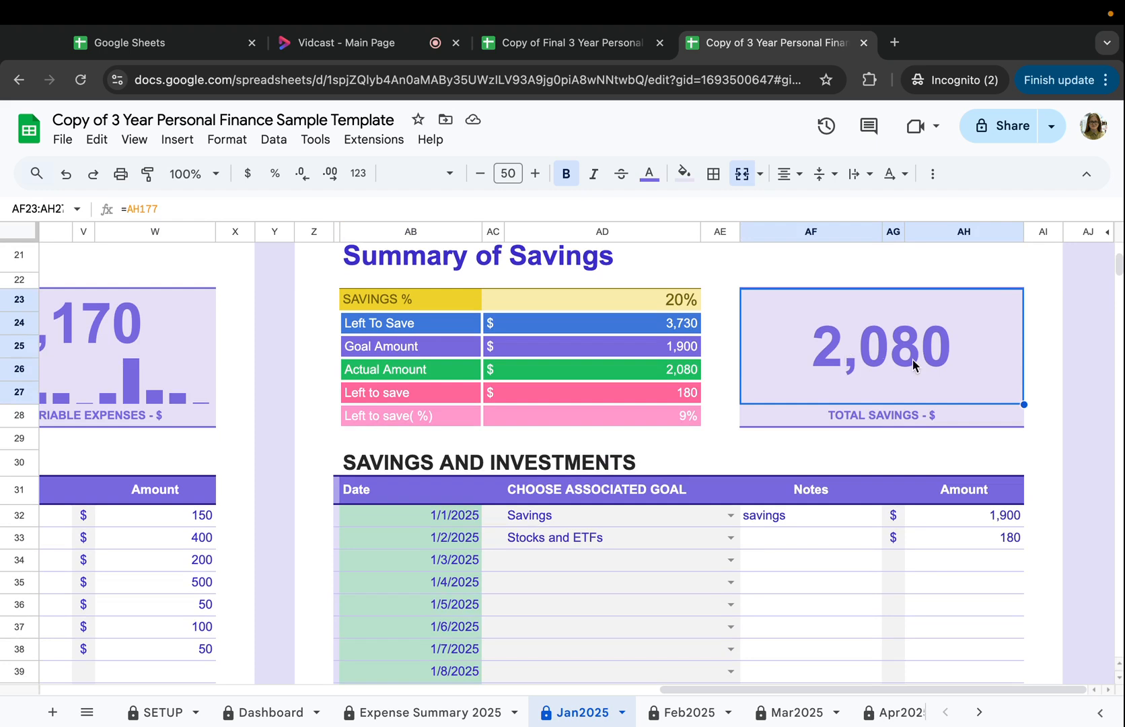
drag(964, 515, 964, 595)
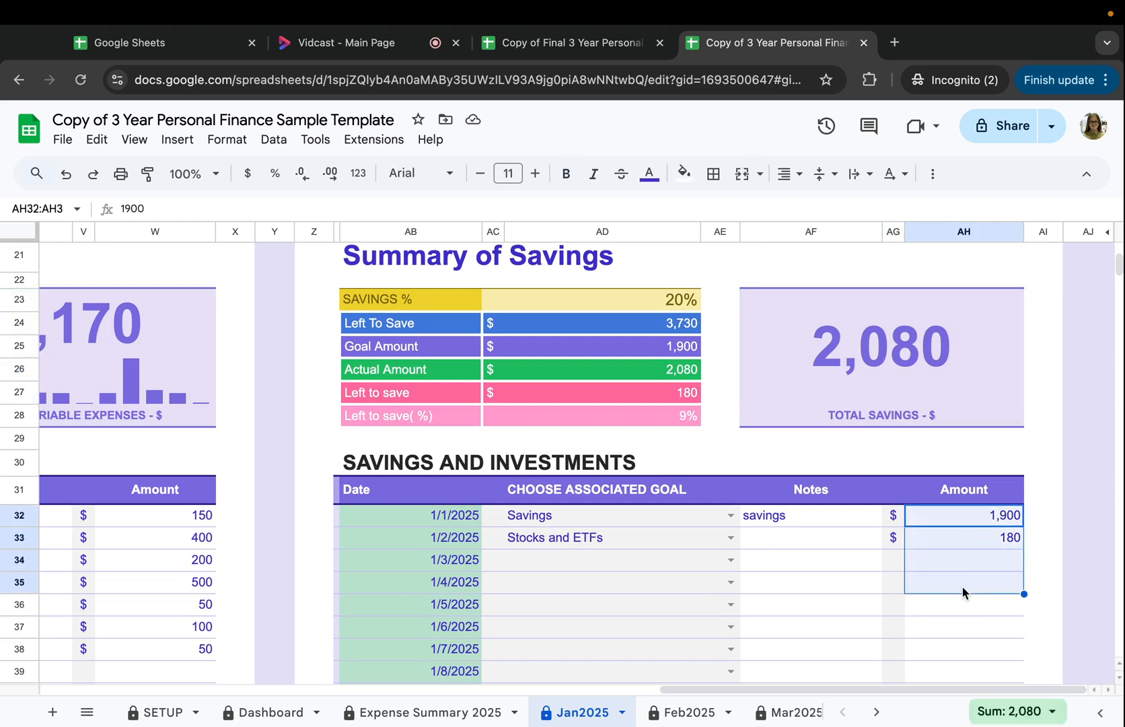
- Recheck the Left To Save row of the Summary of Savings against the Total Savings card
click(730, 462)
scroll(730, 461, up, 1)
scroll(729, 461, left, 2)
drag(444, 350, 710, 346)
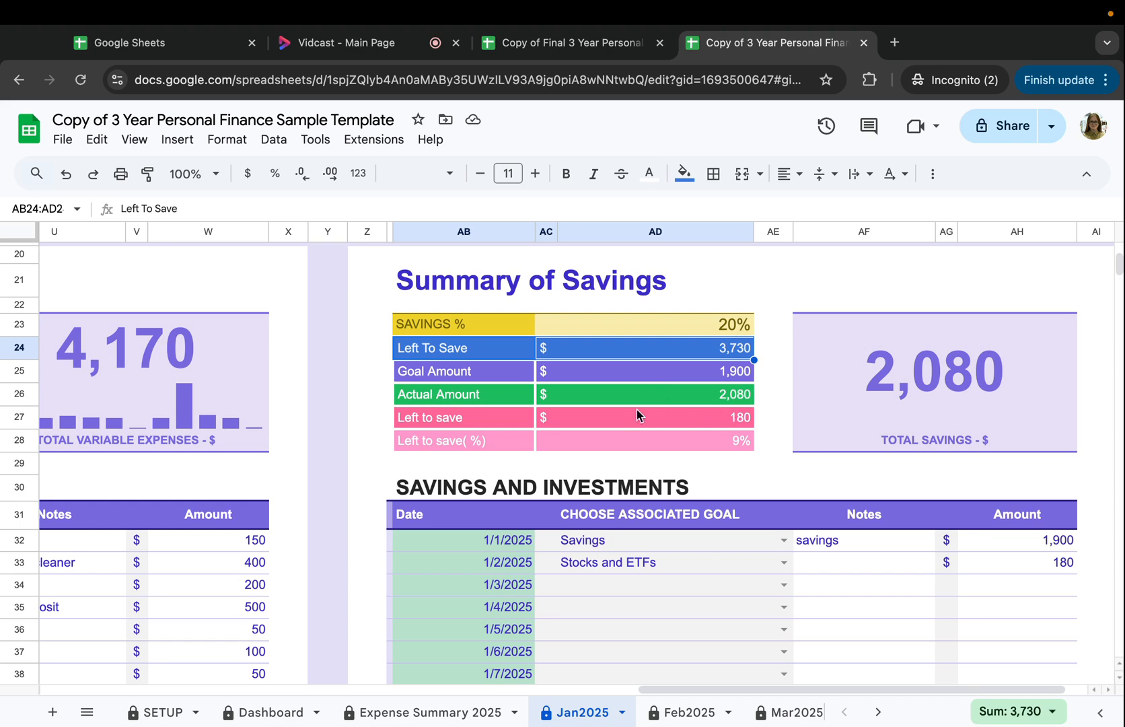
scroll(628, 415, right, 2)
scroll(628, 416, up, 1)
click(748, 339)
click(687, 358)
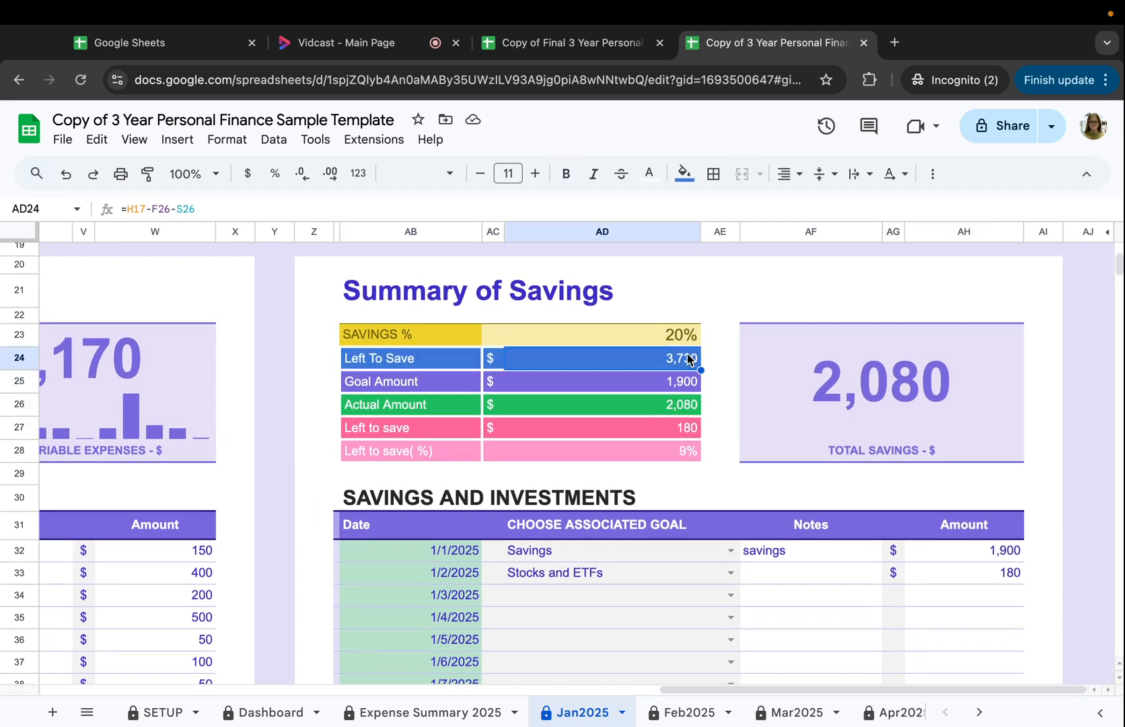
click(931, 395)
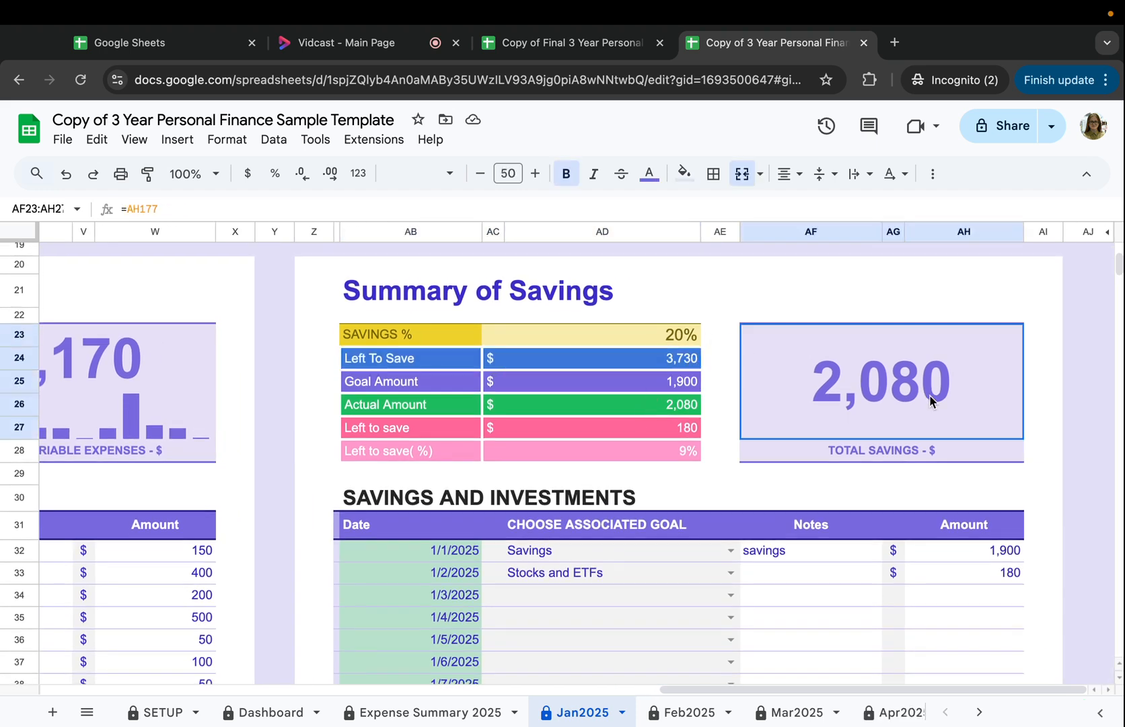
- Examine the Left To Save amount and its formula in the Summary of Savings, alongside the total variable expenses
click(665, 361)
drag(454, 367, 656, 367)
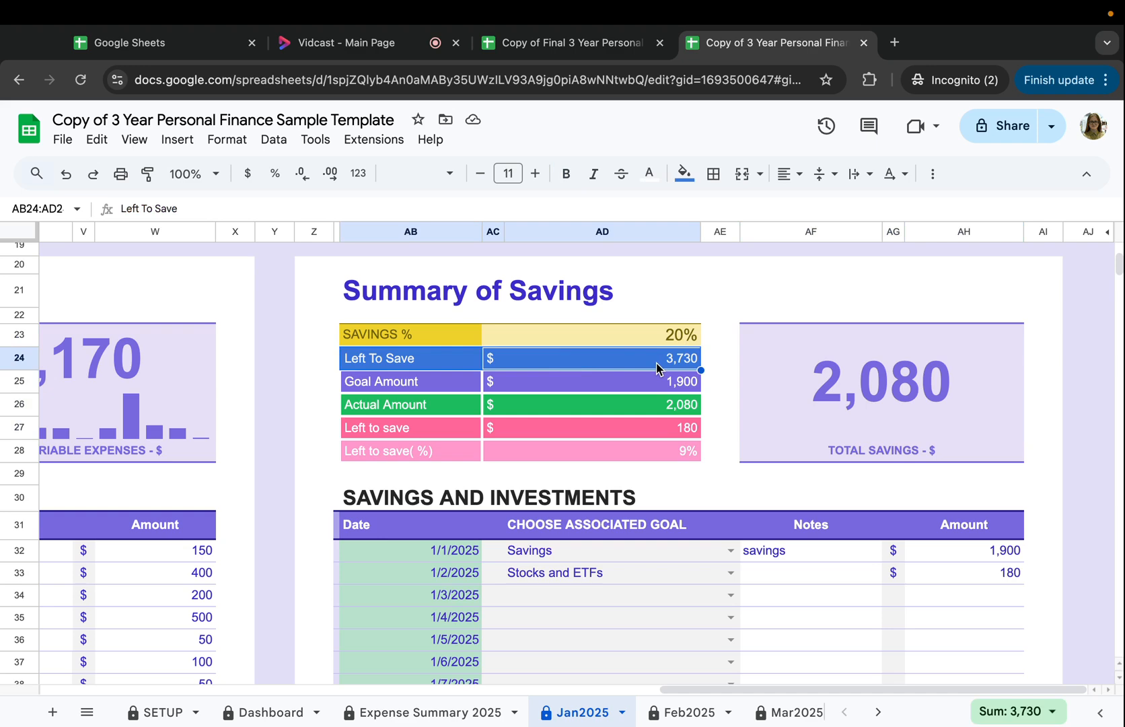
scroll(508, 412, left, 10)
scroll(506, 410, down, 2)
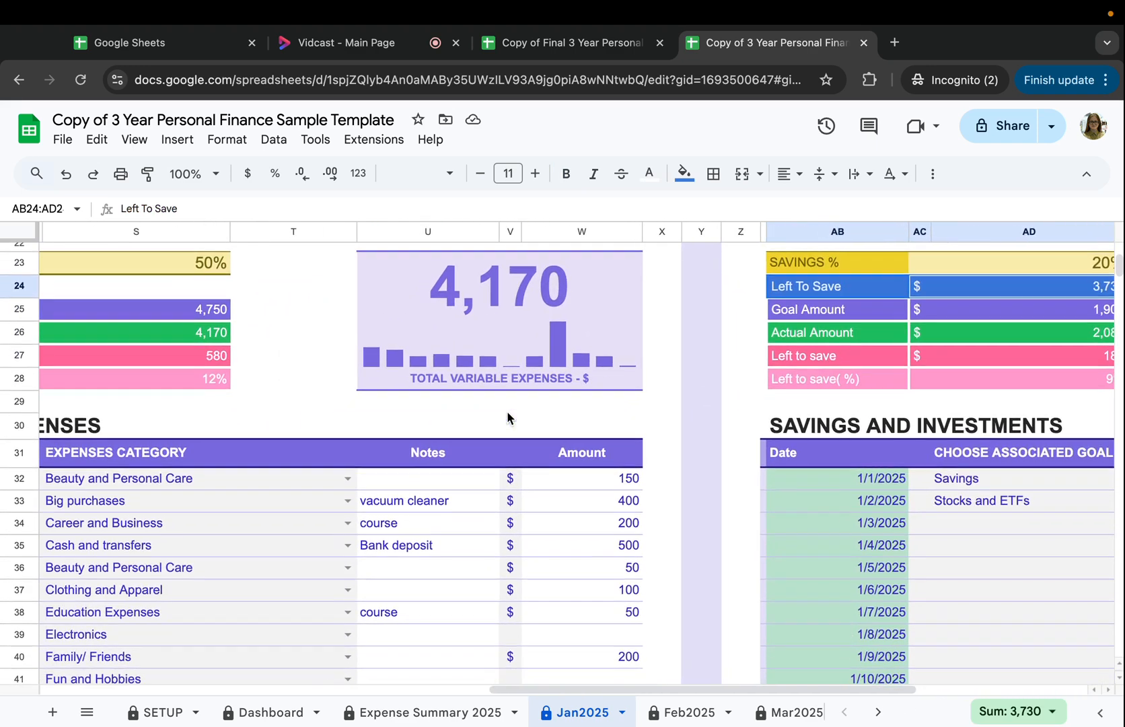
scroll(506, 411, right, 6)
scroll(507, 413, up, 3)
click(740, 349)
drag(459, 390, 630, 388)
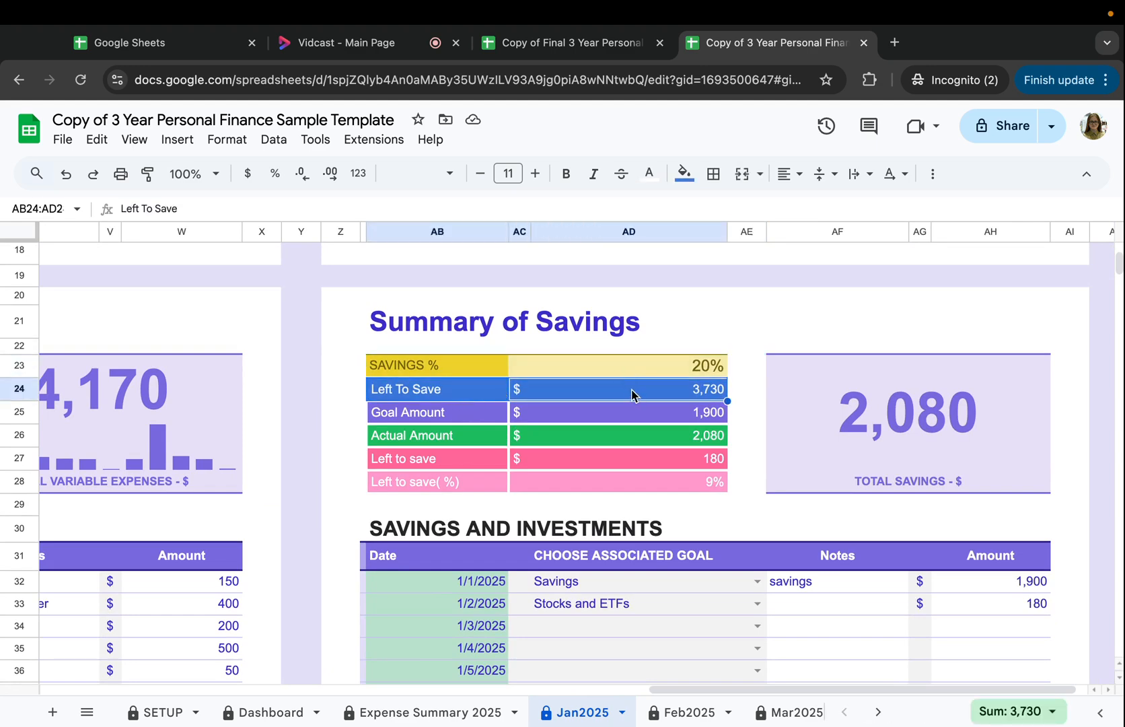
click(632, 394)
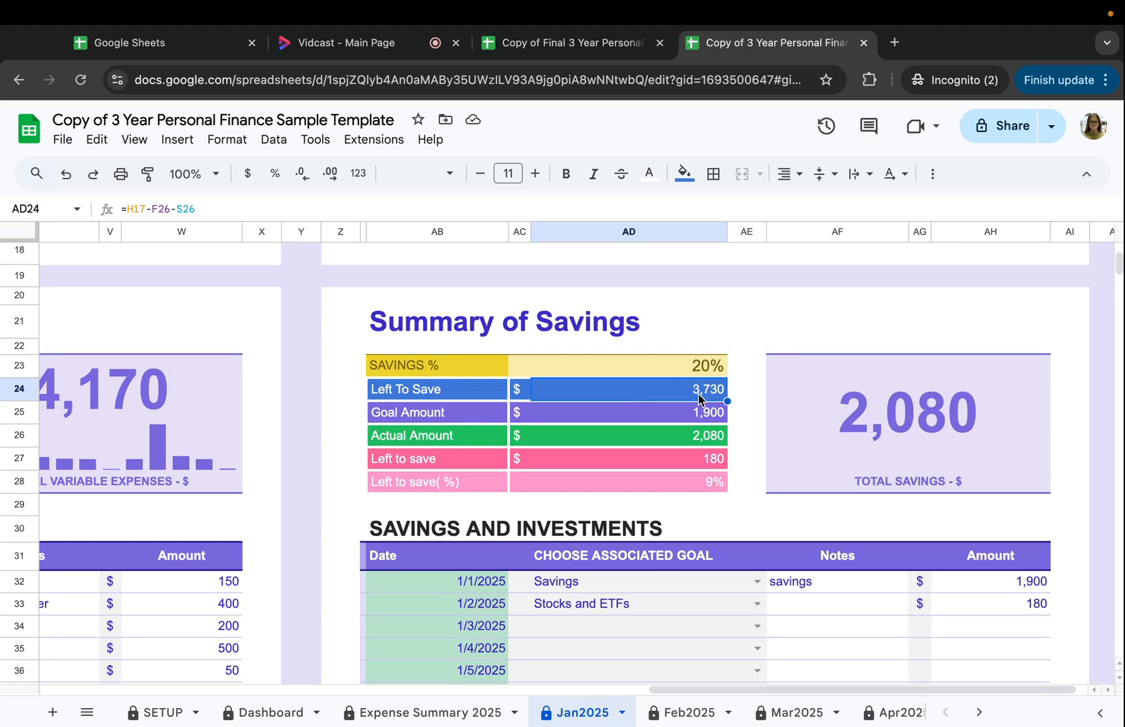
- Add a variable expense of 370 in row 57, below the Groceries and Food entry, with the category Childcare
scroll(627, 420, down, 9)
scroll(627, 420, left, 4)
click(537, 503)
double_click(536, 502)
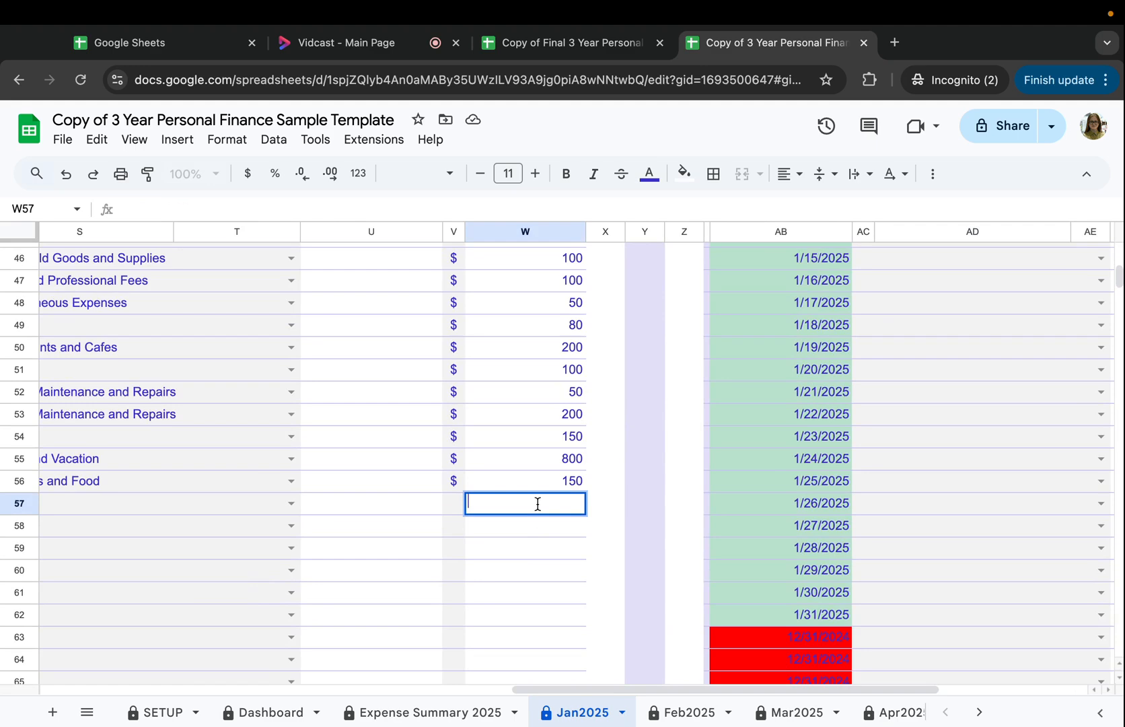
text(370)
key(Return)
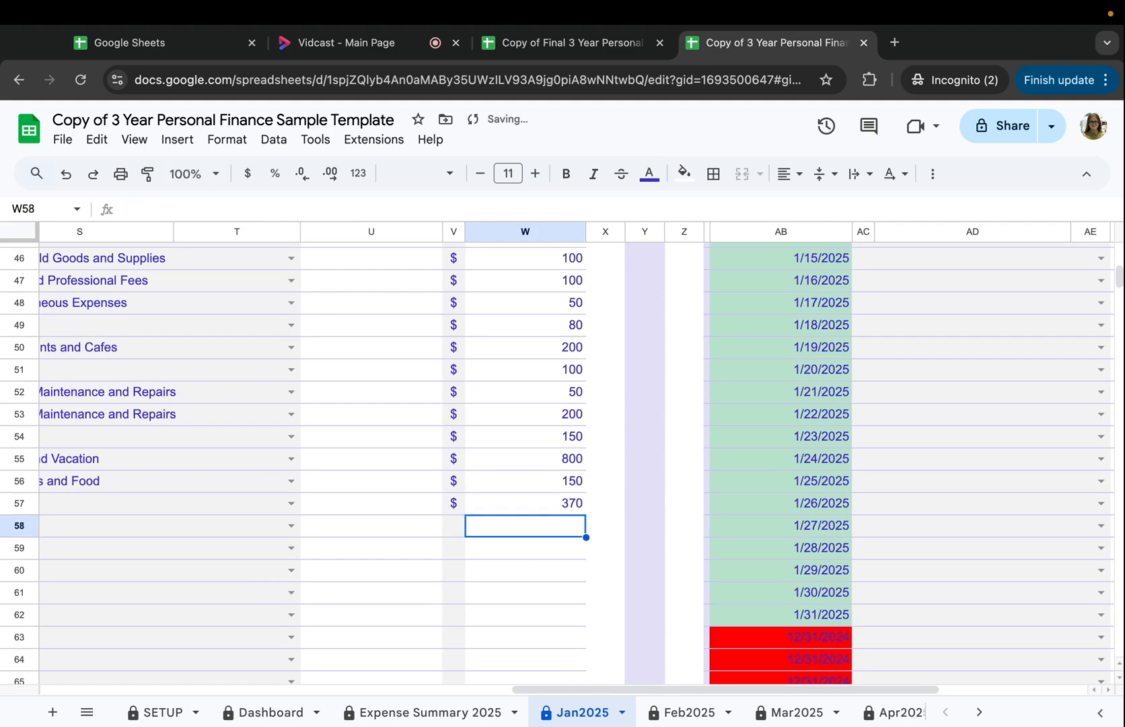
scroll(447, 551, left, 2)
click(374, 484)
click(294, 605)
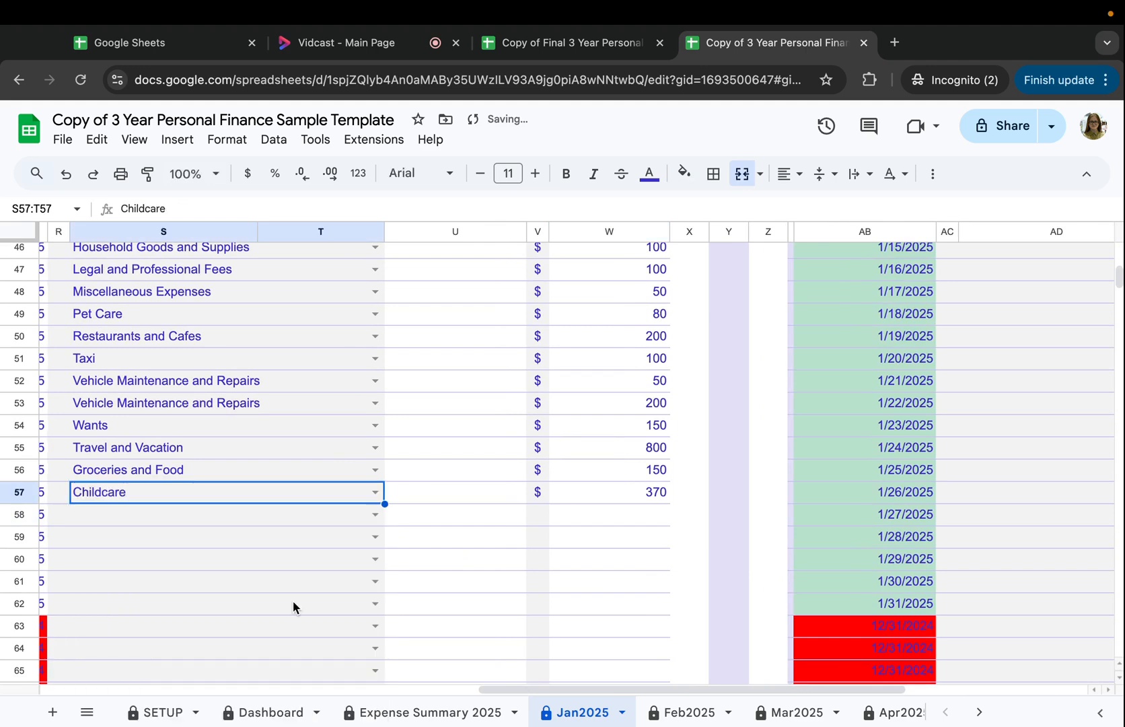
- Check how the new Childcare expense affects the Left To Save amount in the Summary of Savings
scroll(528, 440, up, 3)
scroll(528, 440, right, 2)
scroll(526, 437, up, 7)
scroll(526, 437, right, 2)
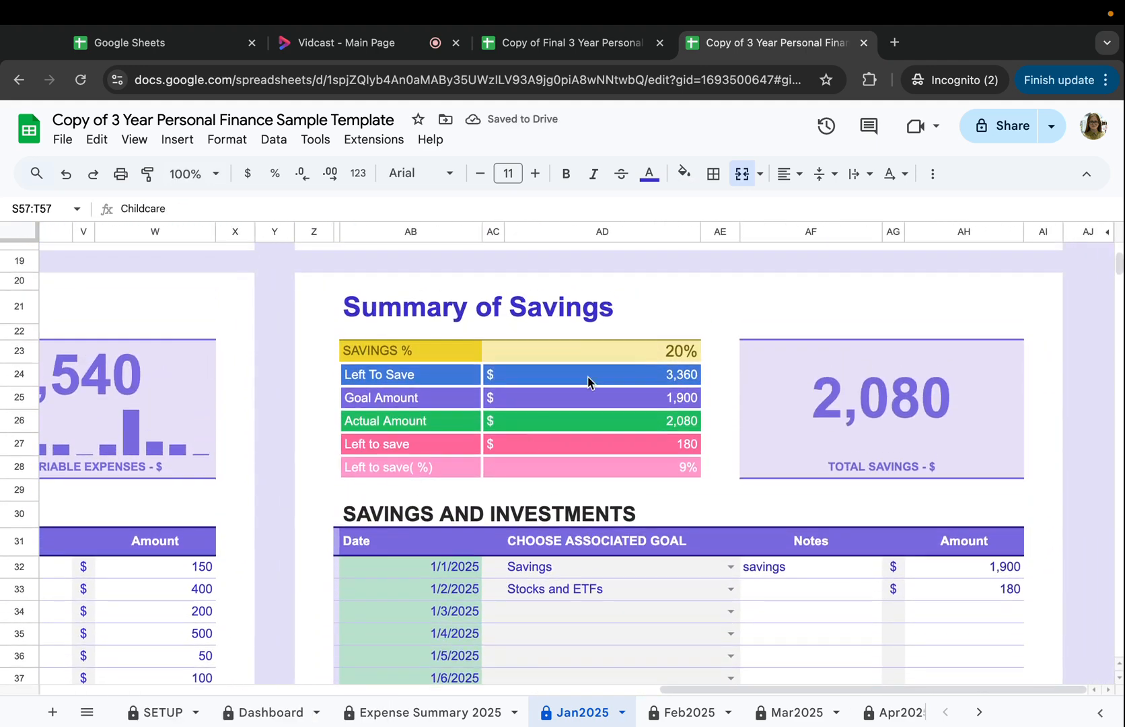
click(665, 372)
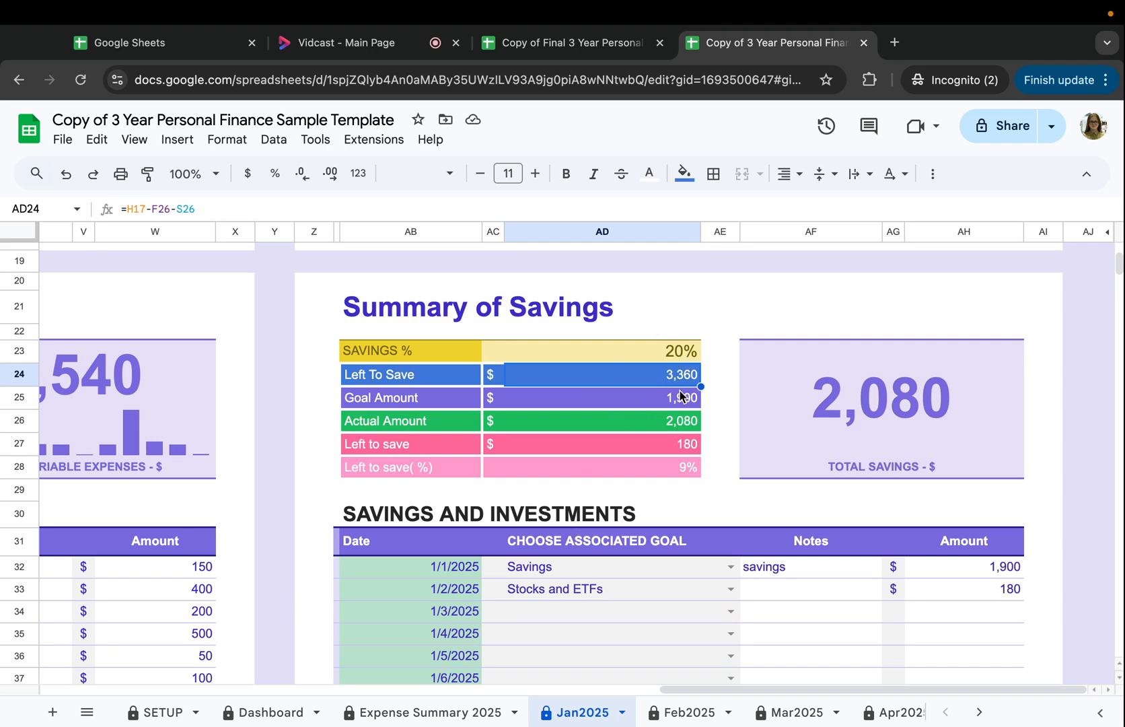
scroll(639, 446, down, 1)
scroll(639, 446, left, 1)
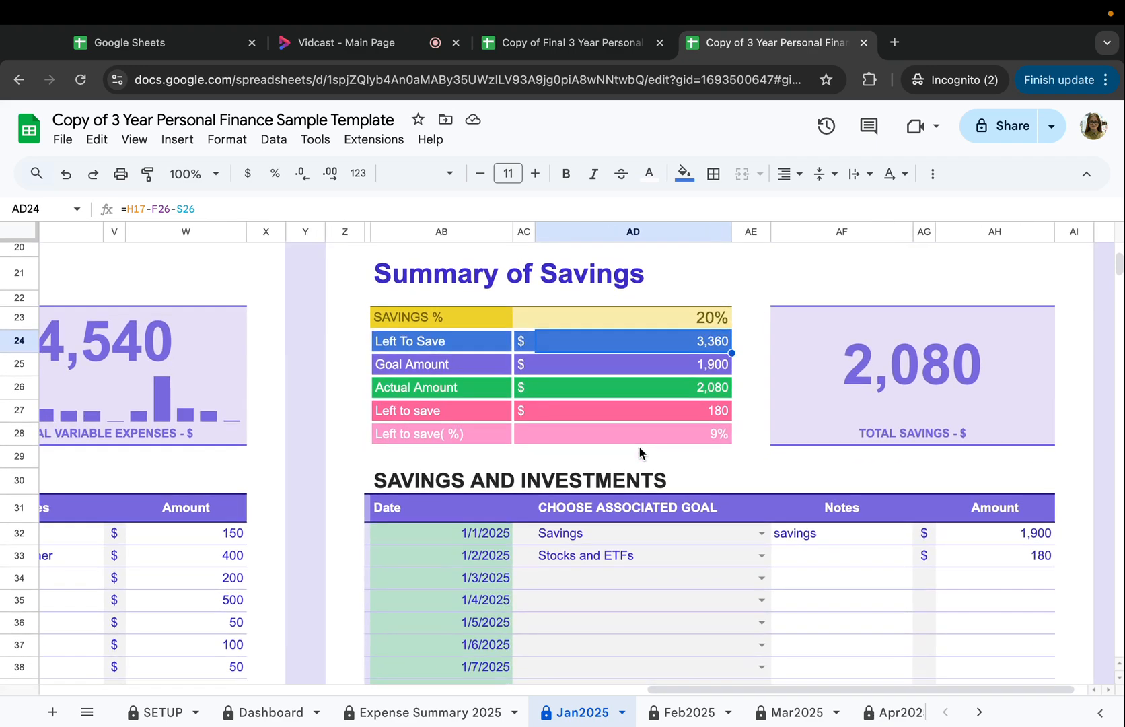
- Replace the amount of the Childcare variable expense in row 57 with 730
scroll(639, 446, down, 10)
scroll(639, 447, left, 4)
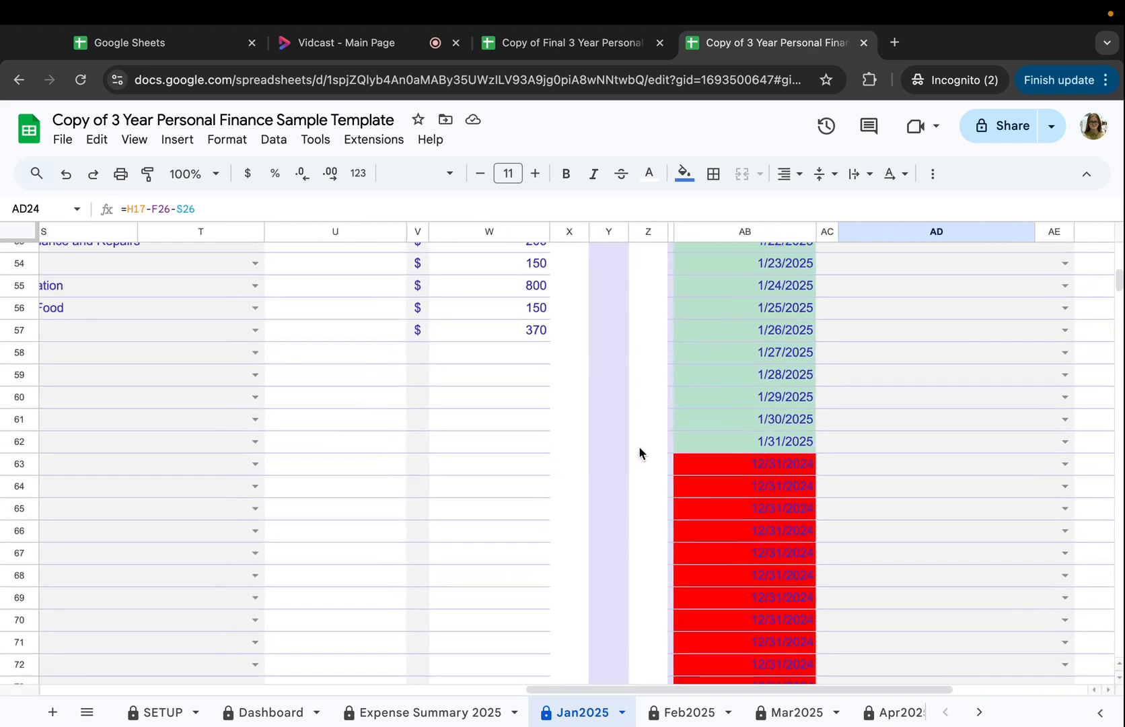
click(530, 360)
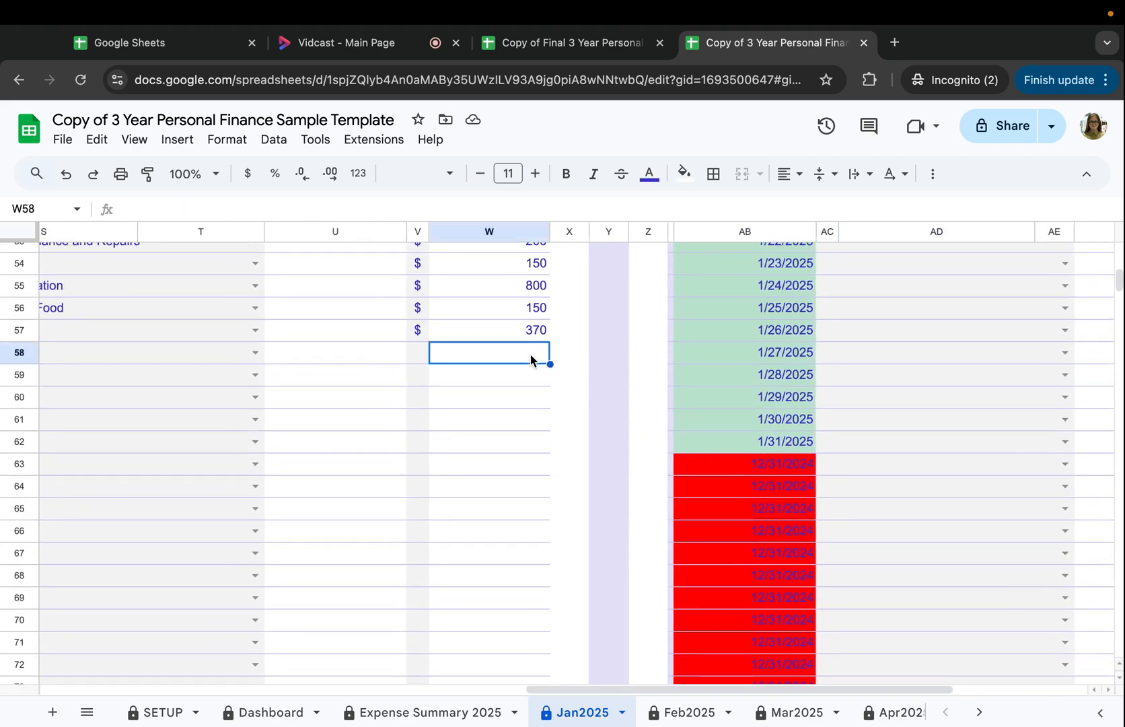
click(535, 331)
key(Delete)
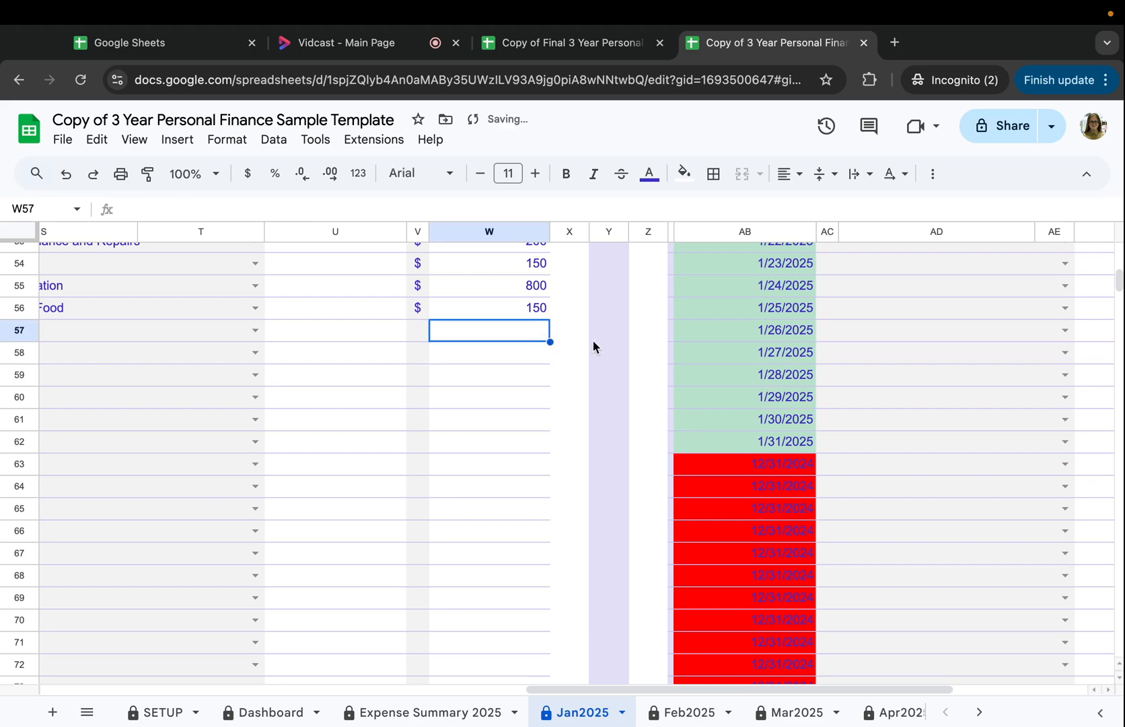
scroll(592, 346, up, 10)
scroll(593, 346, right, 5)
scroll(592, 346, down, 10)
scroll(592, 346, left, 5)
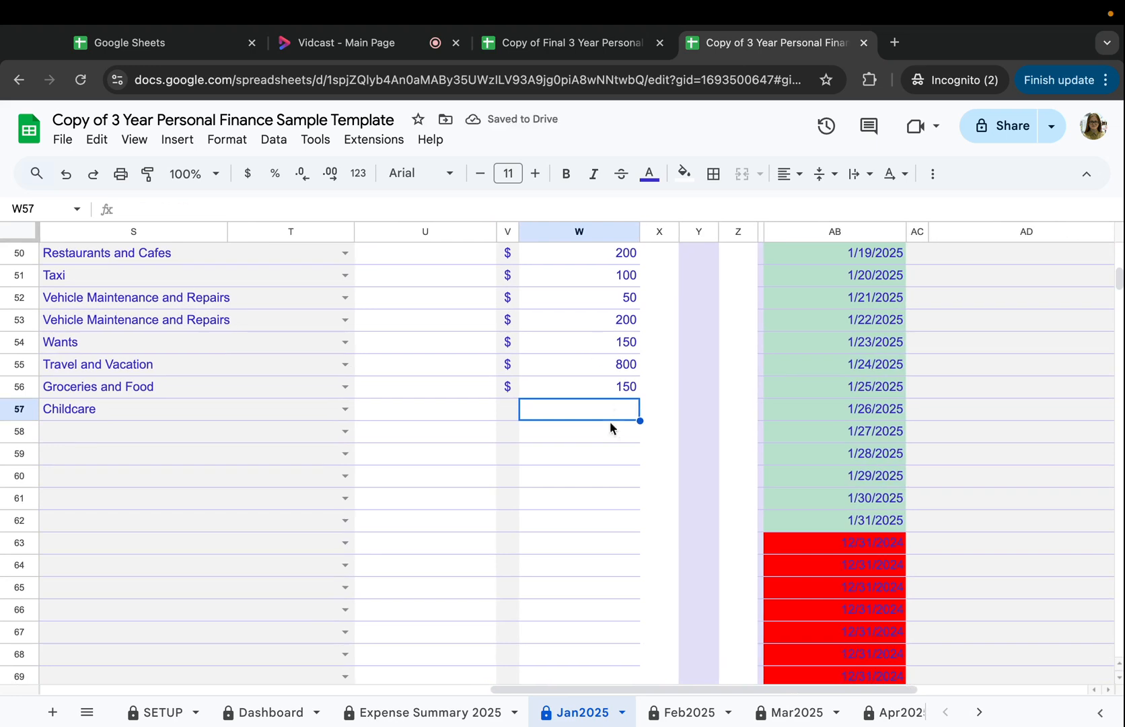
double_click(611, 412)
text(730)
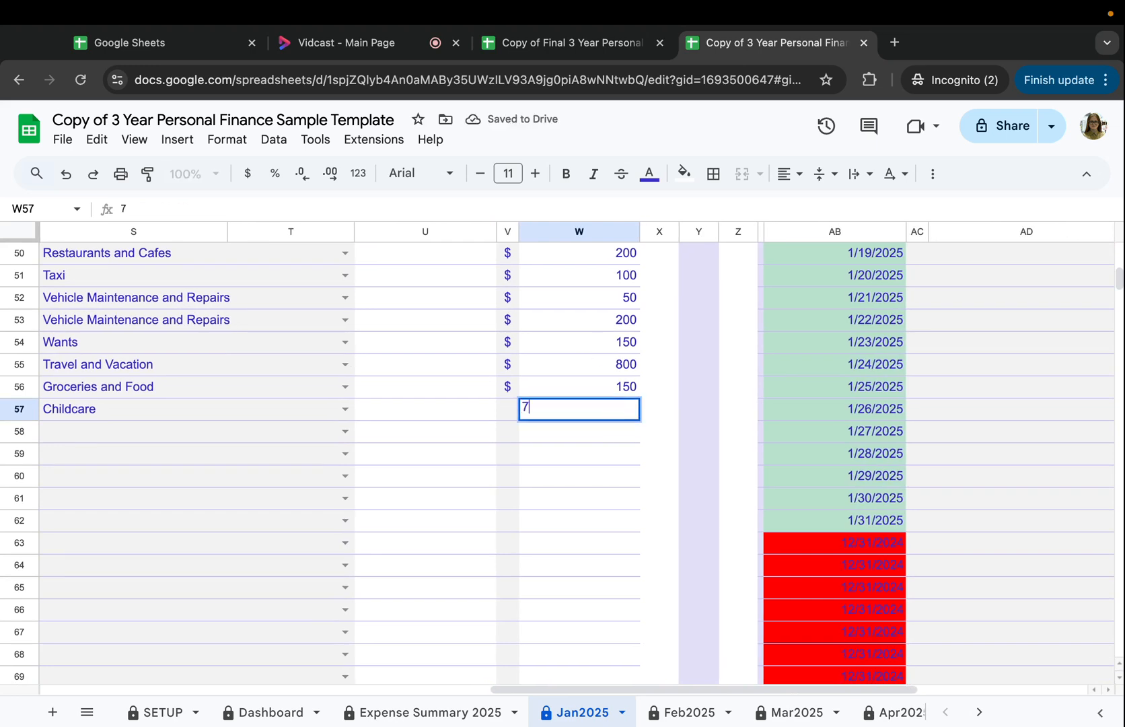
key(Return)
- Compare the Left To Save and Goal Amount rows of the Summary of Savings after the expense change
scroll(674, 395, up, 10)
scroll(675, 394, right, 5)
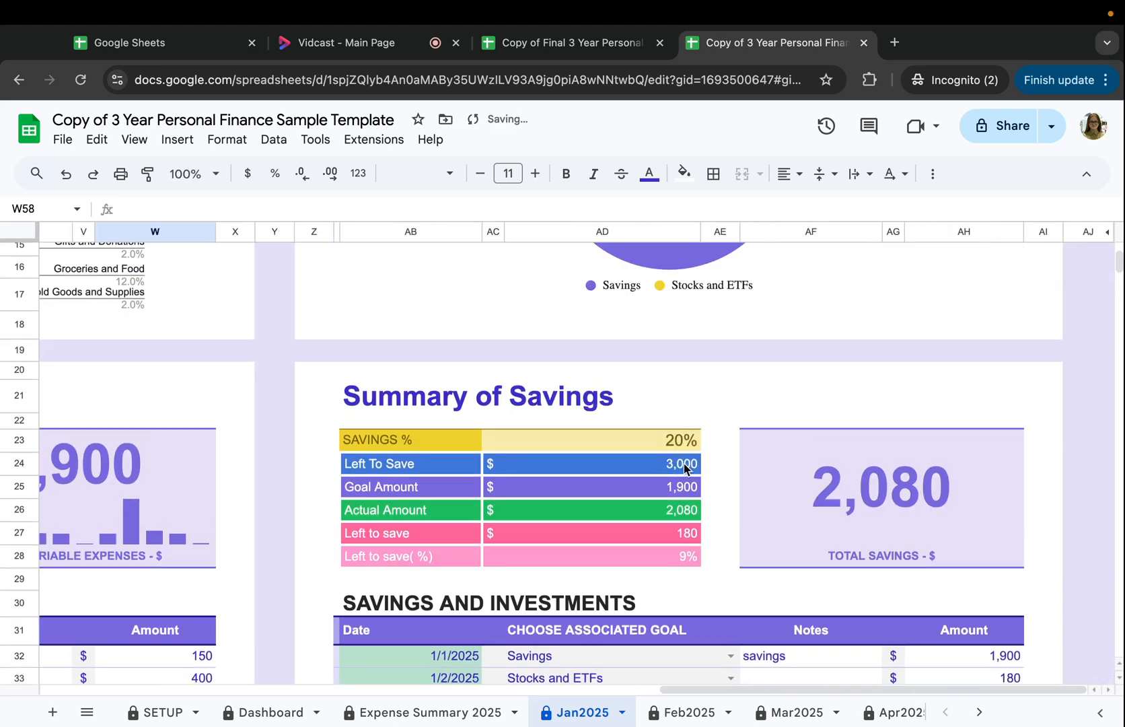
click(676, 464)
scroll(605, 503, down, 3)
click(667, 407)
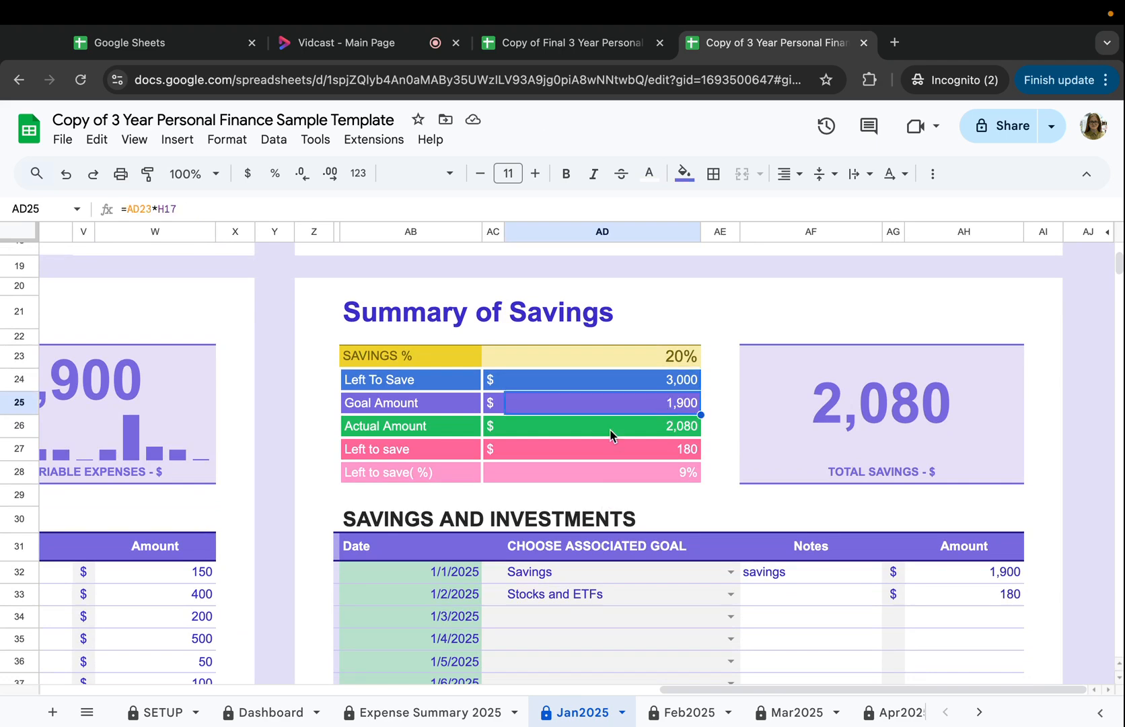
drag(460, 402, 620, 403)
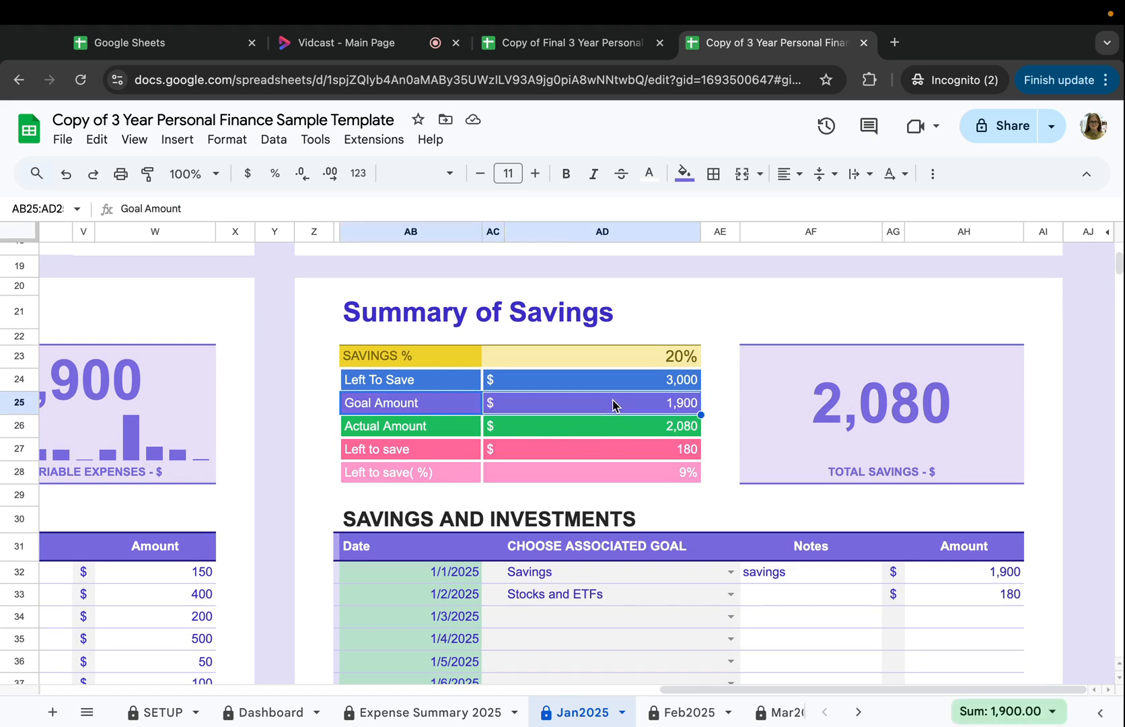
drag(430, 388, 560, 386)
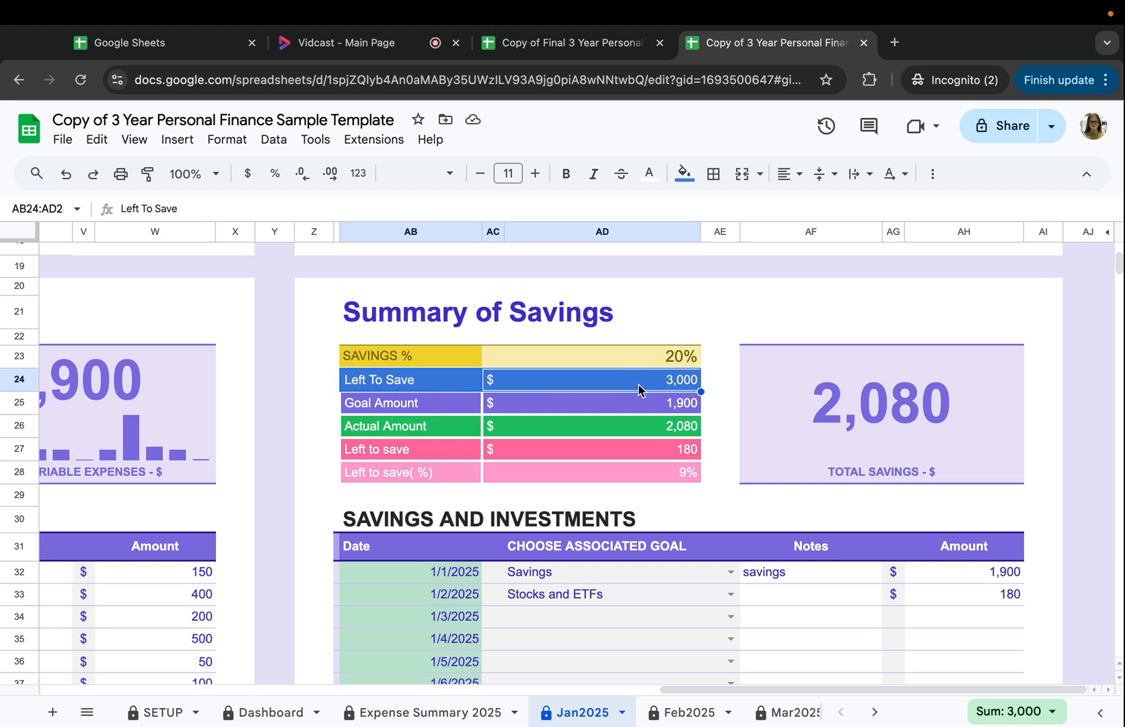
- View the Savings & Investments Breakdown pie chart above the Summary of Savings
scroll(661, 530, down, 5)
scroll(693, 463, left, 5)
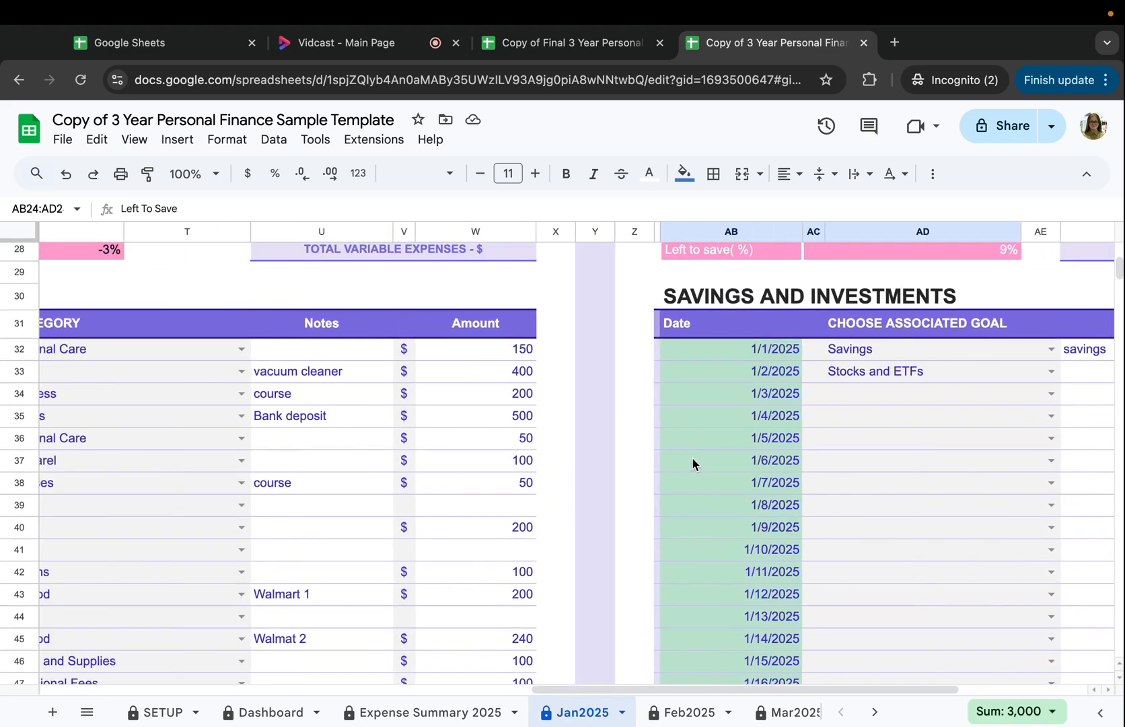
scroll(693, 463, up, 10)
scroll(693, 462, right, 3)
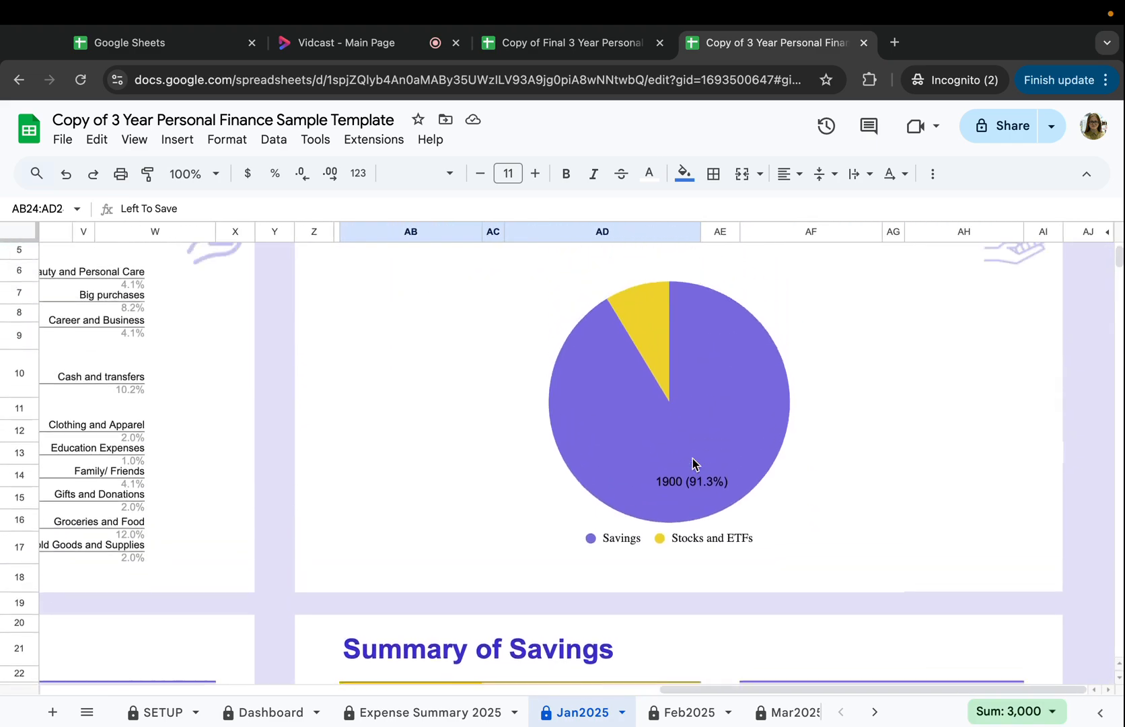
click(463, 321)
click(693, 324)
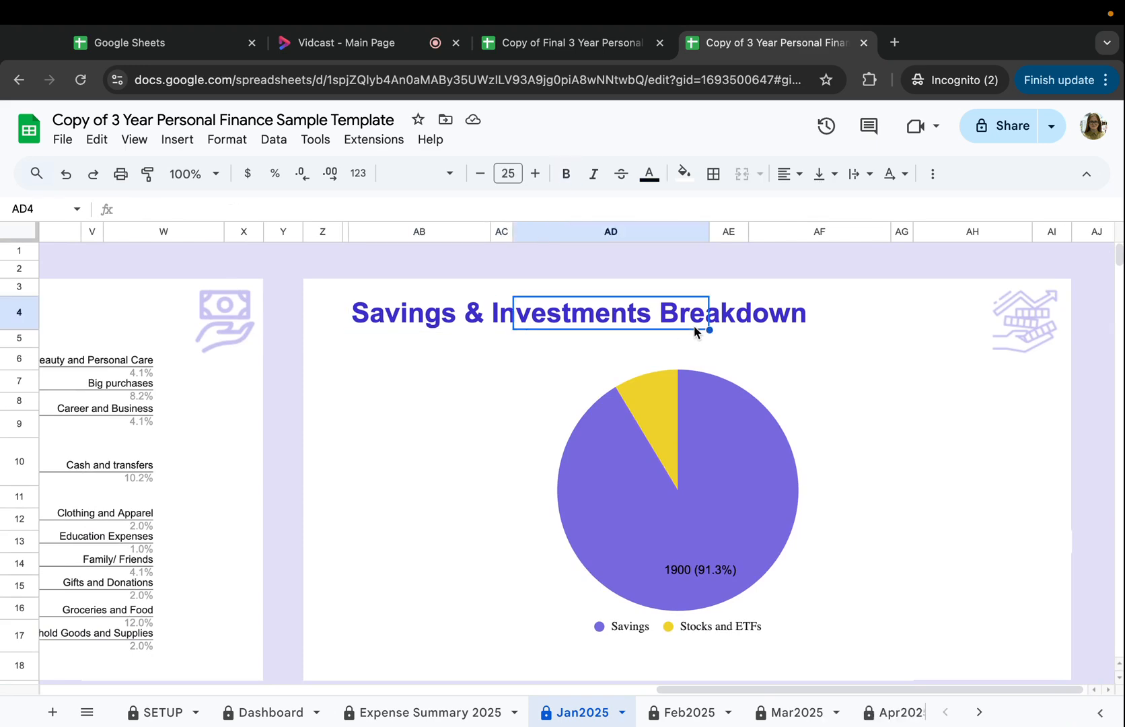
- Add a Savings and Investments entry for 1/3/2025 with the goal Pention portfolio and an amount of 200
scroll(694, 328, down, 7)
click(732, 566)
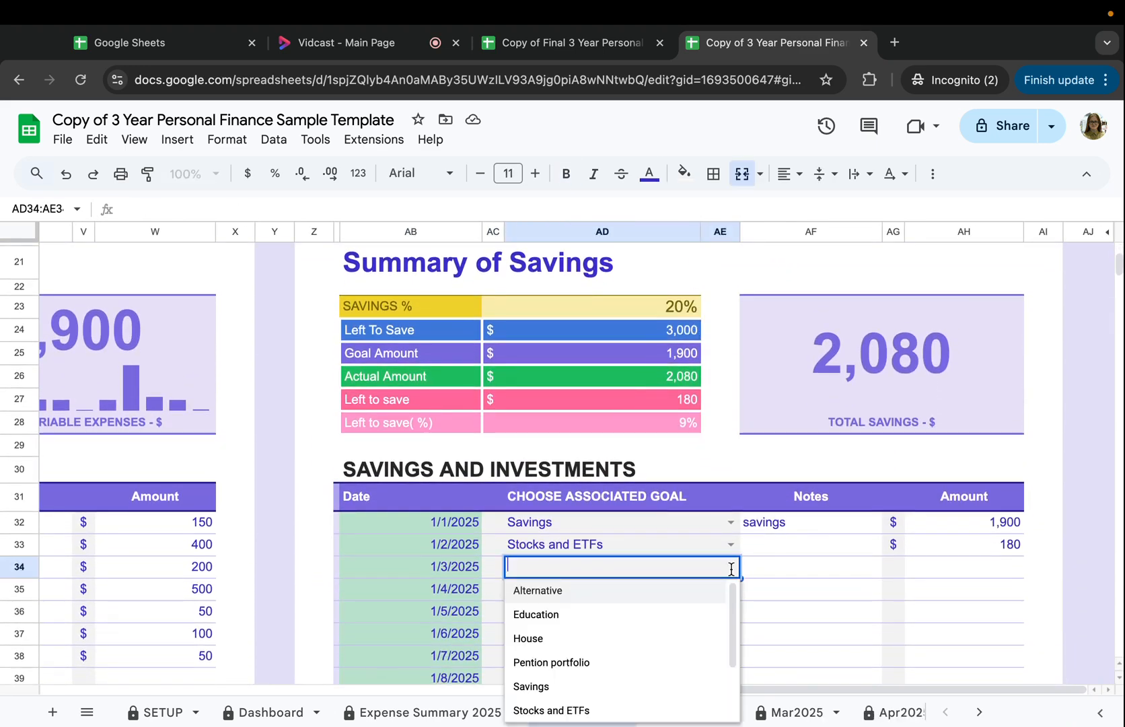
click(636, 666)
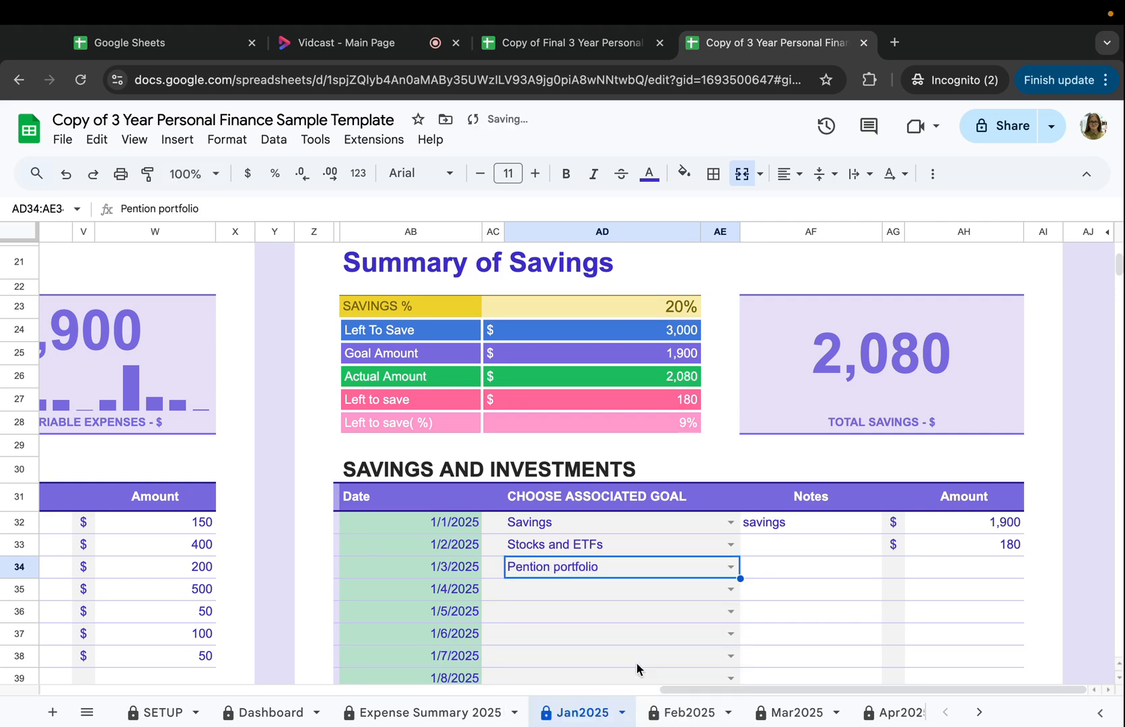
click(981, 567)
double_click(981, 567)
text(200)
key(Return)
- Check the Savings & Investments Breakdown pie chart for the added Pention portfolio entry
scroll(872, 526, up, 5)
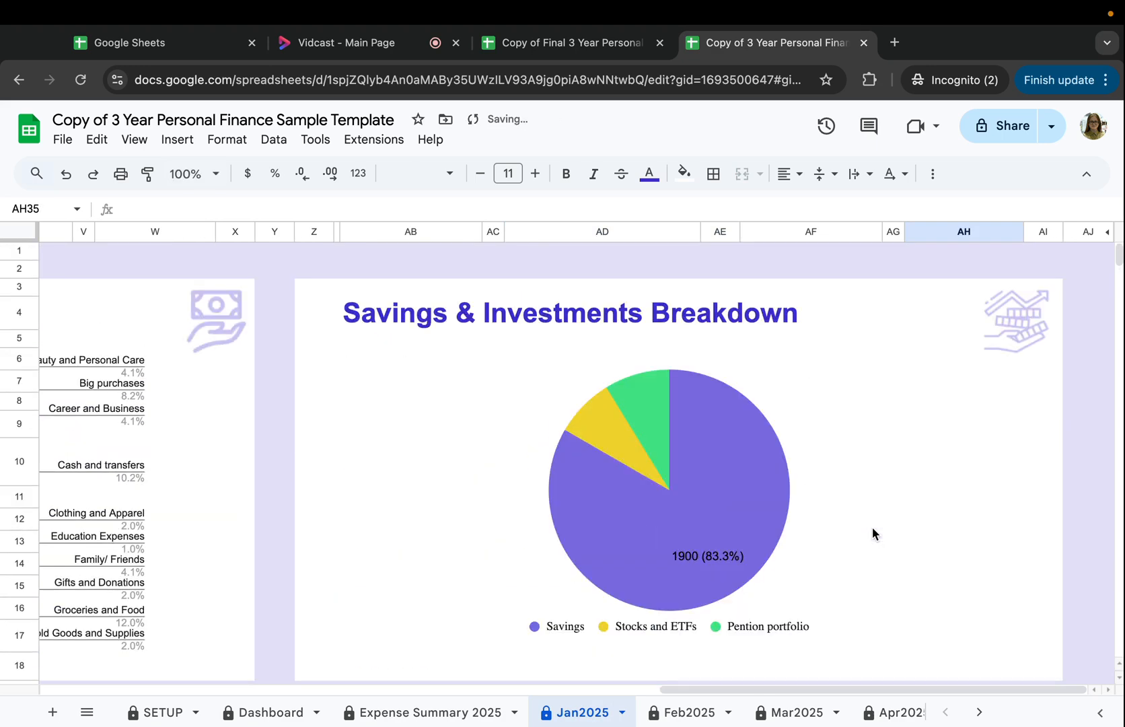
click(419, 458)
scroll(544, 452, down, 2)
scroll(544, 452, left, 1)
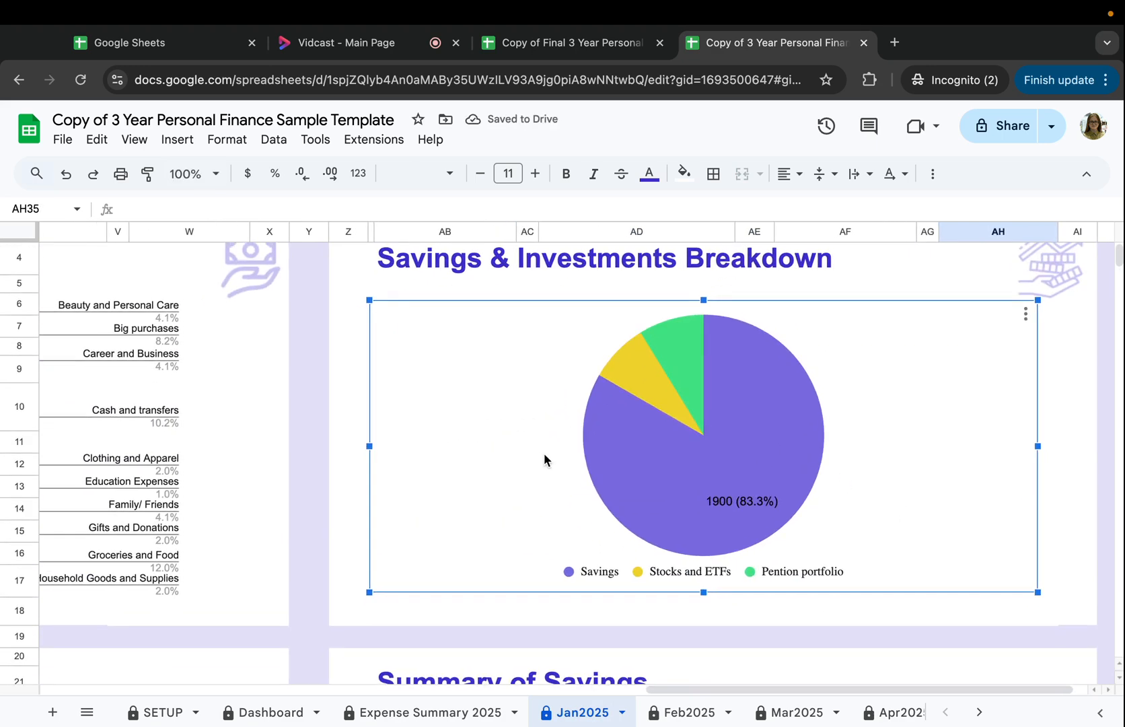
- Look back over the January expense and income summaries, and view the February and March 2025 data input sheets
scroll(544, 454, down, 10)
scroll(544, 455, up, 5)
scroll(544, 455, left, 5)
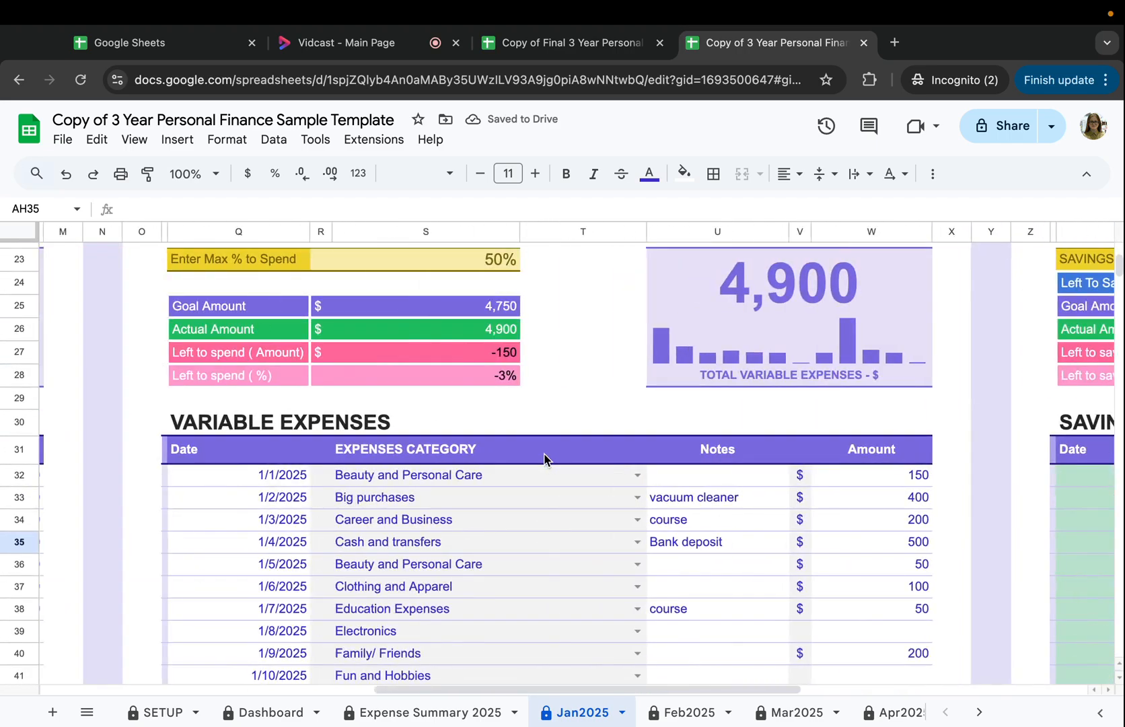
scroll(544, 454, up, 4)
scroll(544, 454, left, 3)
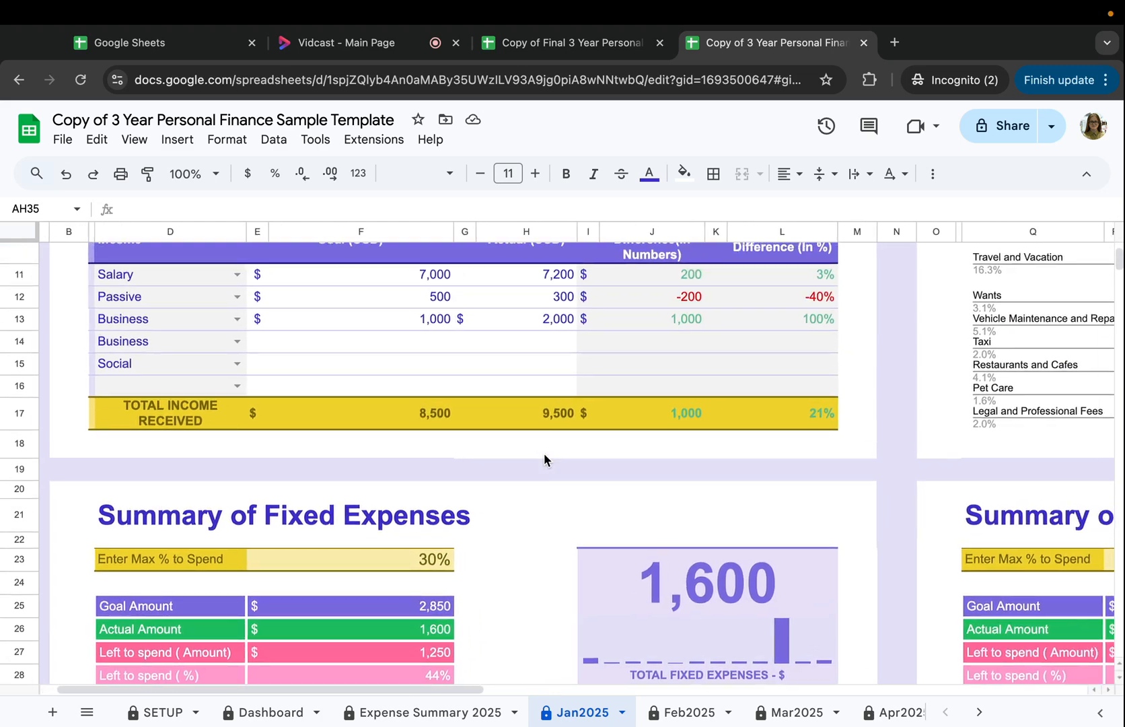
scroll(647, 582, down, 1)
scroll(647, 582, right, 1)
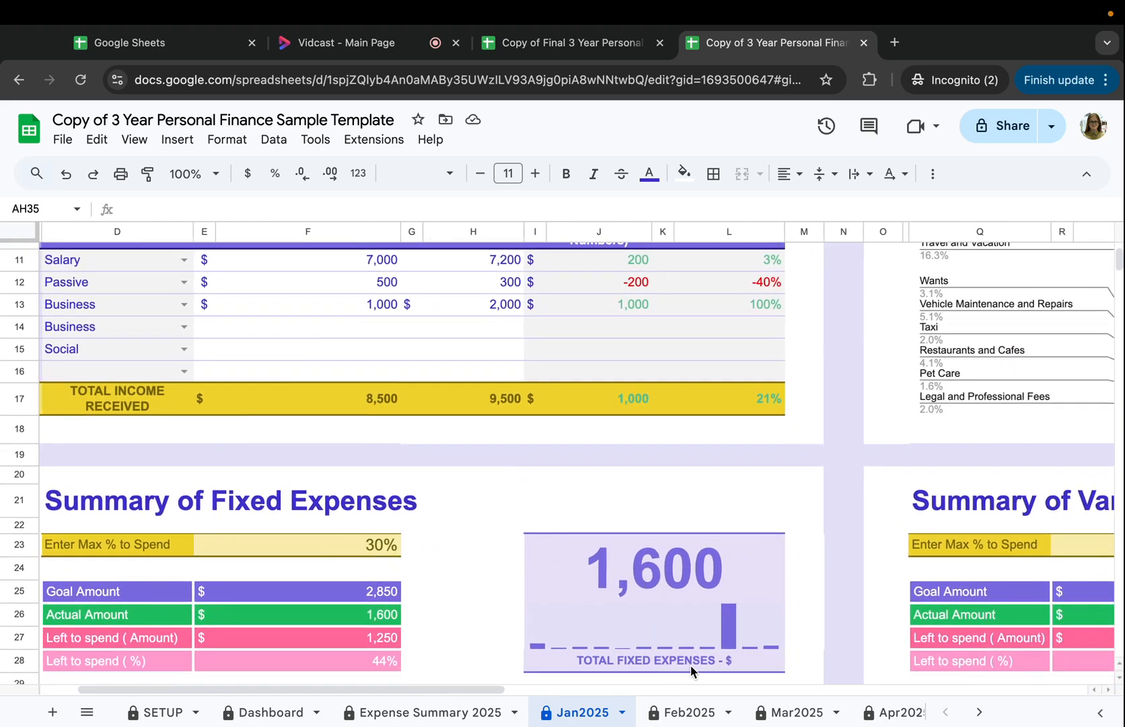
click(683, 710)
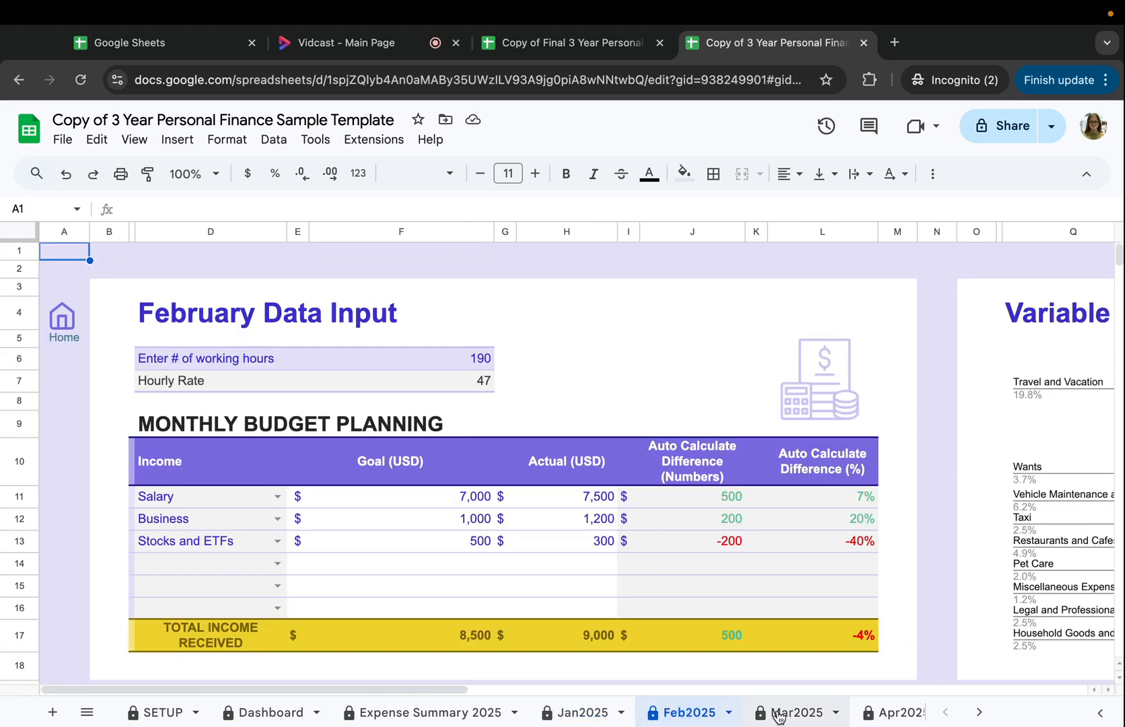
click(780, 713)
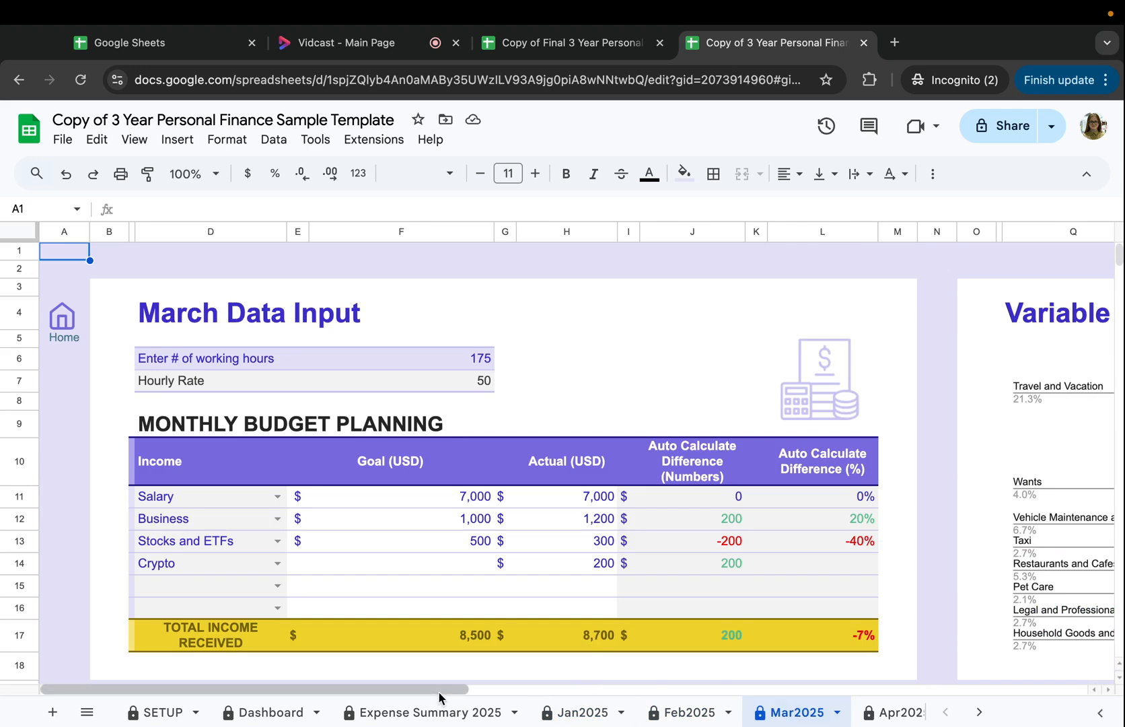
- Examine the Expense Summary 2025 sheet's monthly table and stacked bar chart, highlighting the Total goal and actual columns for all months
click(411, 713)
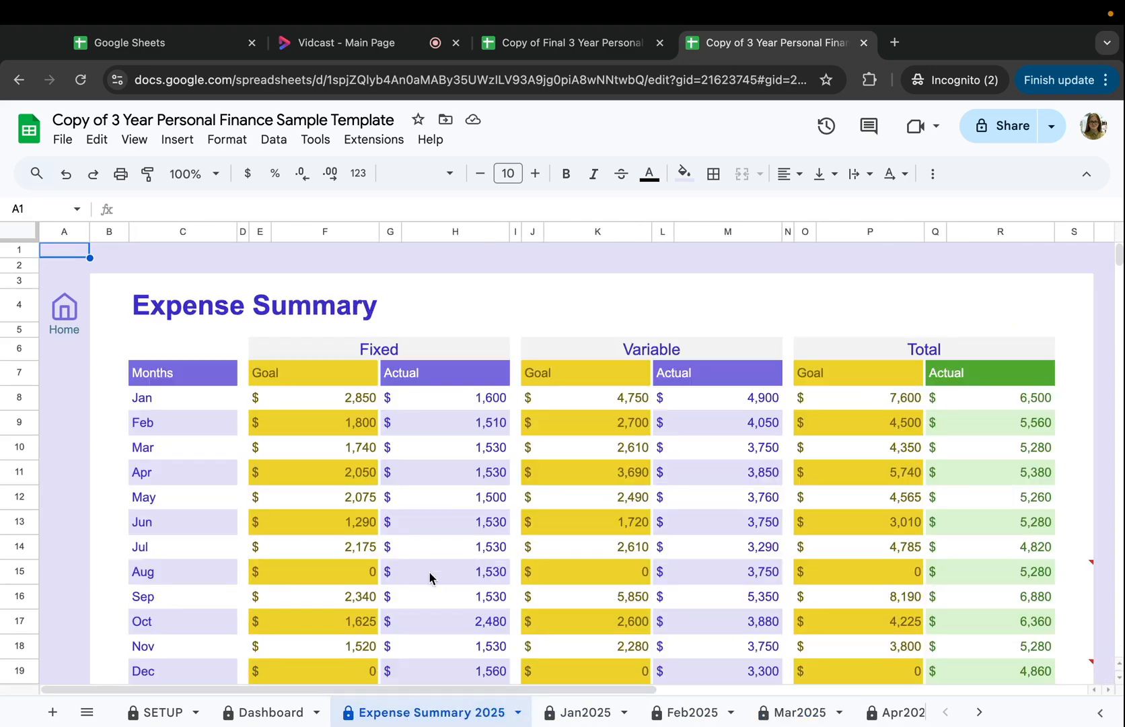
scroll(428, 573, right, 3)
scroll(428, 572, left, 2)
scroll(429, 572, down, 3)
scroll(429, 572, up, 3)
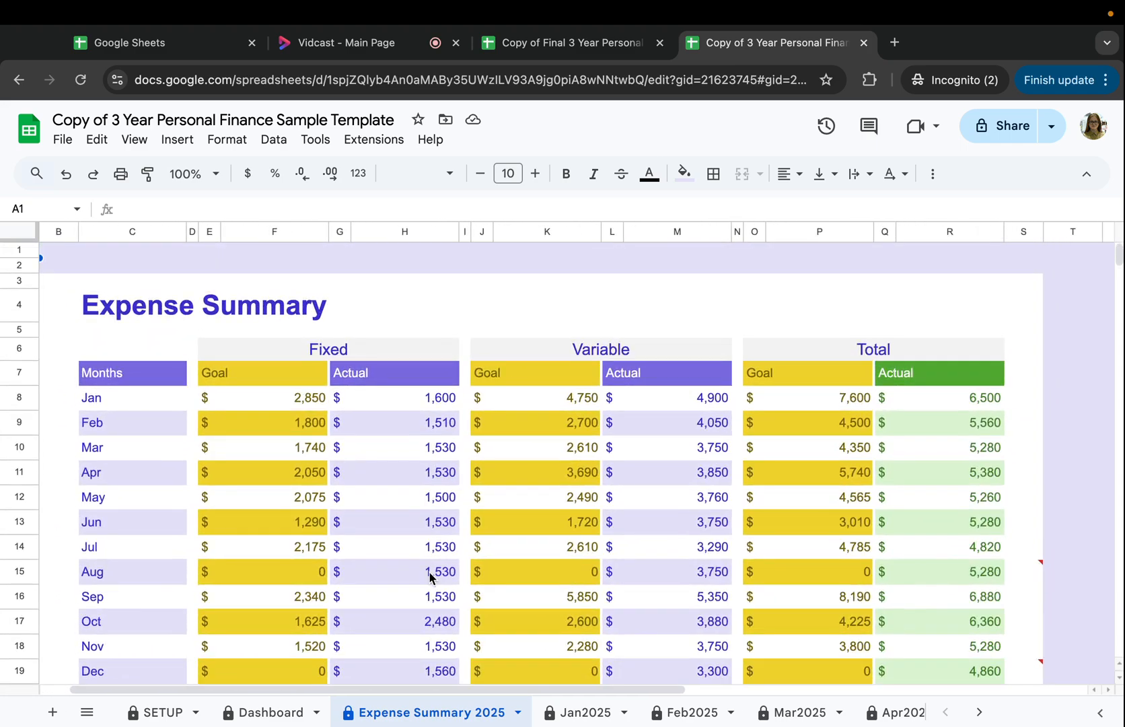
scroll(429, 575, down, 6)
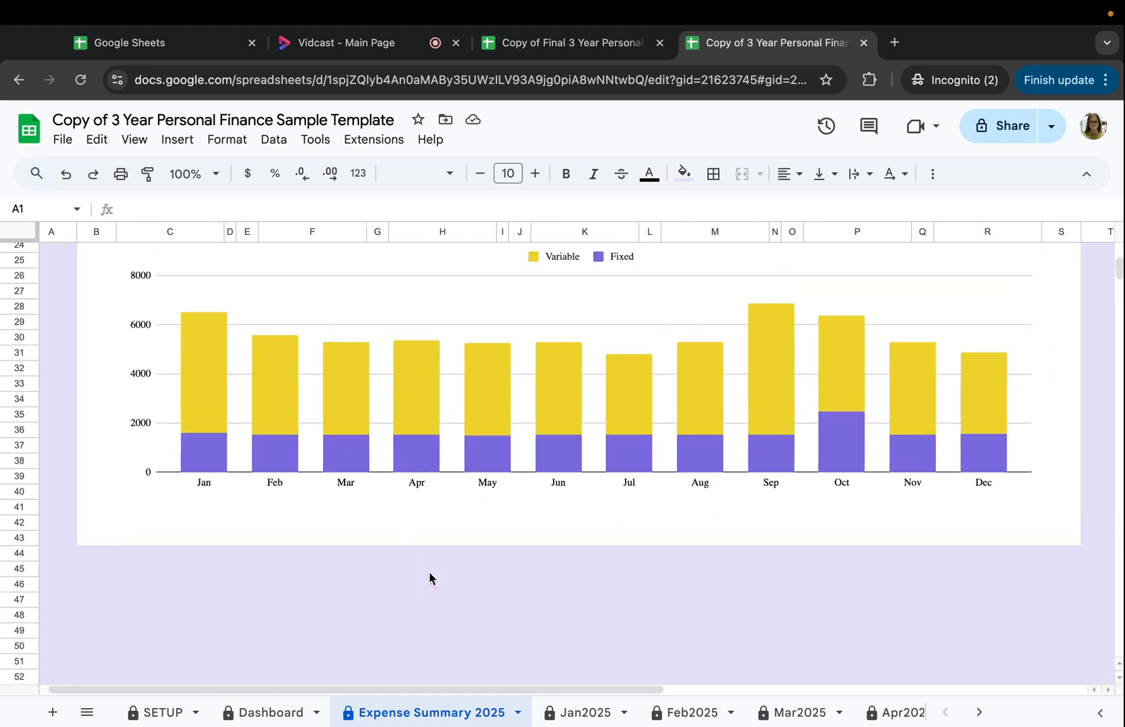
scroll(429, 575, up, 5)
scroll(429, 573, up, 1)
drag(969, 311, 974, 628)
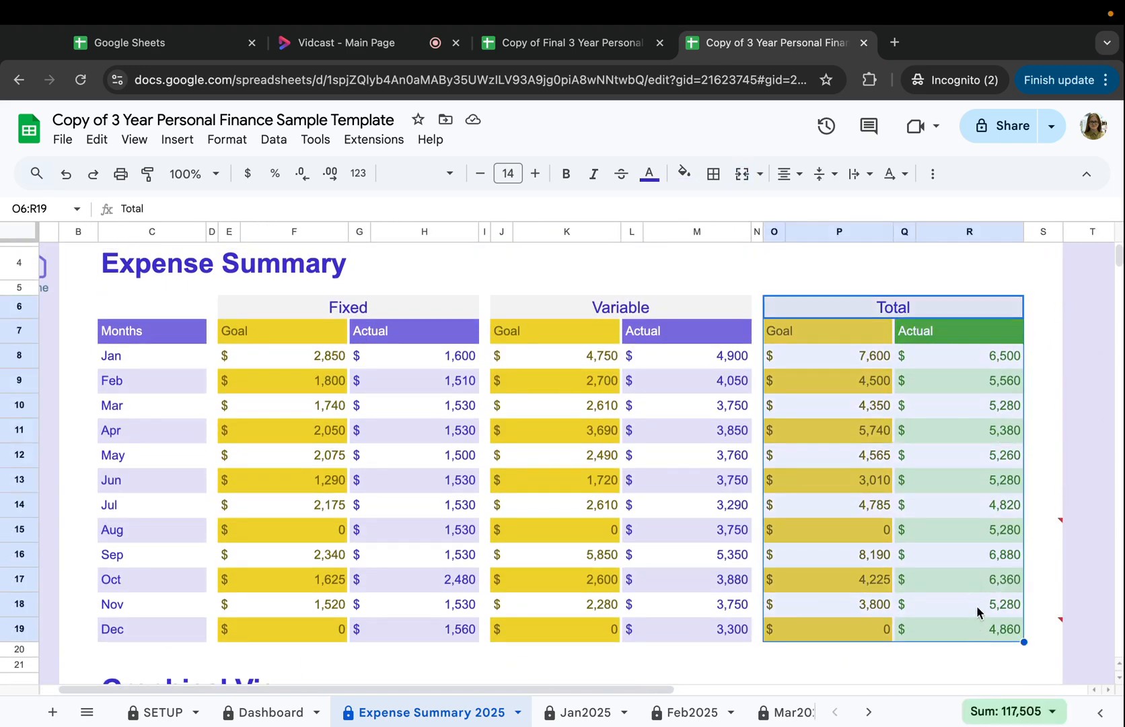
- Examine the Months and Fixed Goal columns of the Expense Summary table, singling out the August row's fixed goal
click(1035, 551)
scroll(1036, 546, up, 1)
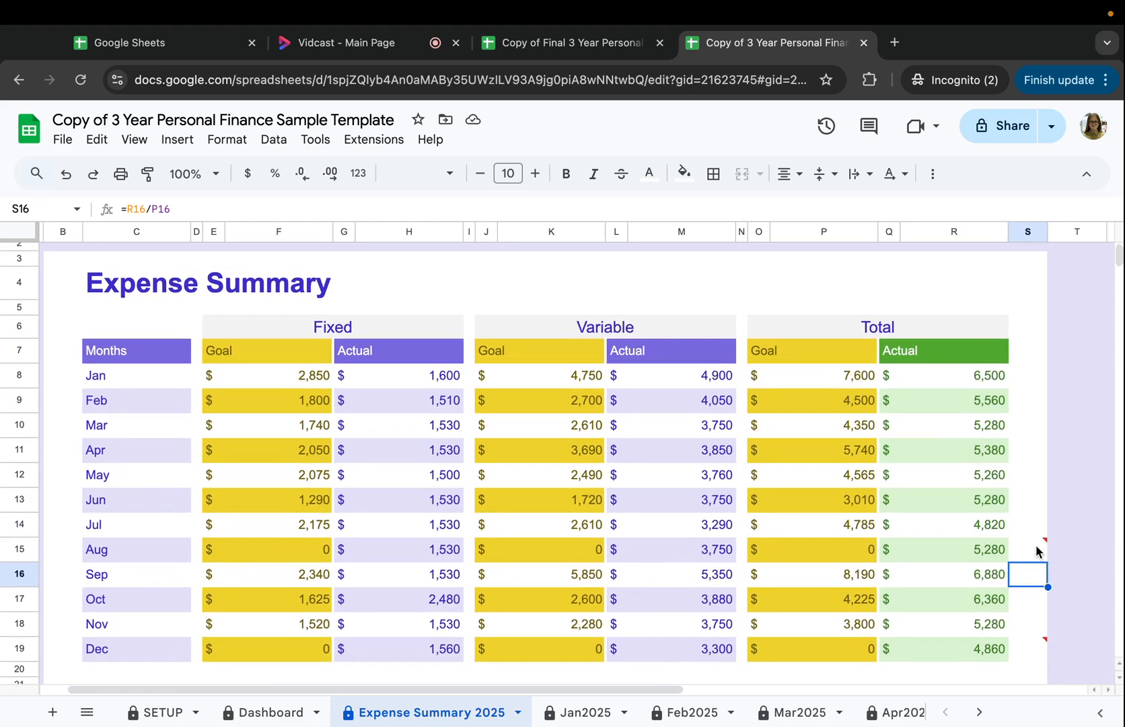
scroll(815, 524, up, 1)
scroll(815, 523, left, 1)
drag(175, 369, 200, 666)
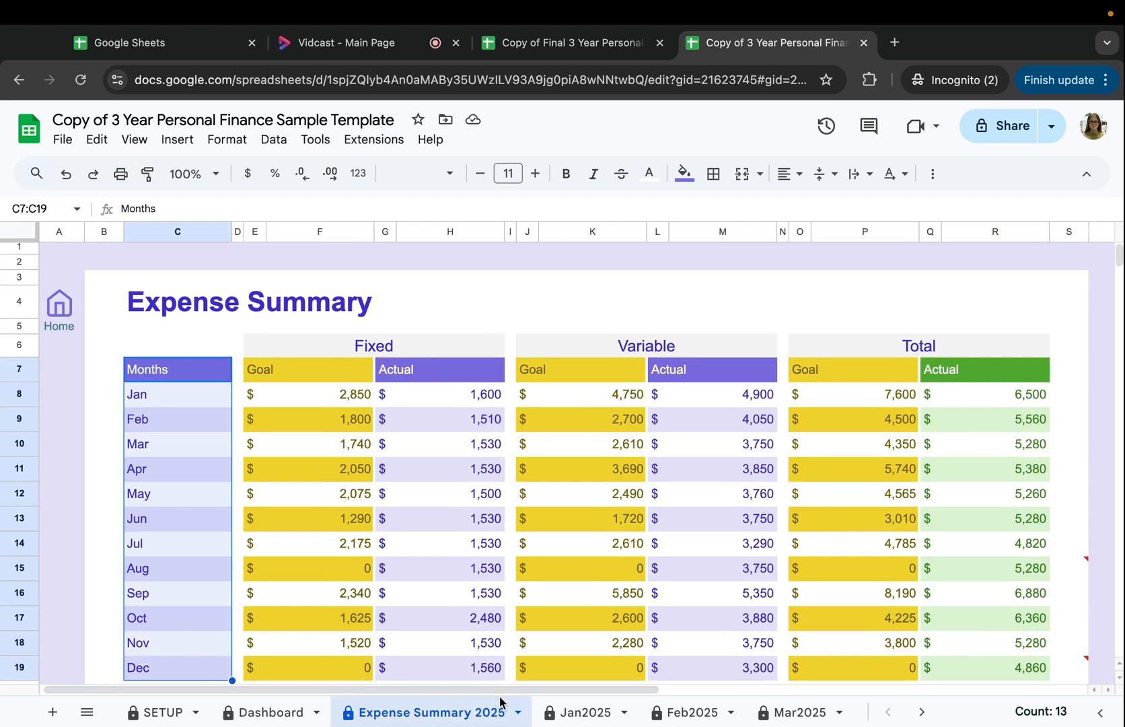
drag(357, 369, 359, 668)
scroll(340, 660, down, 3)
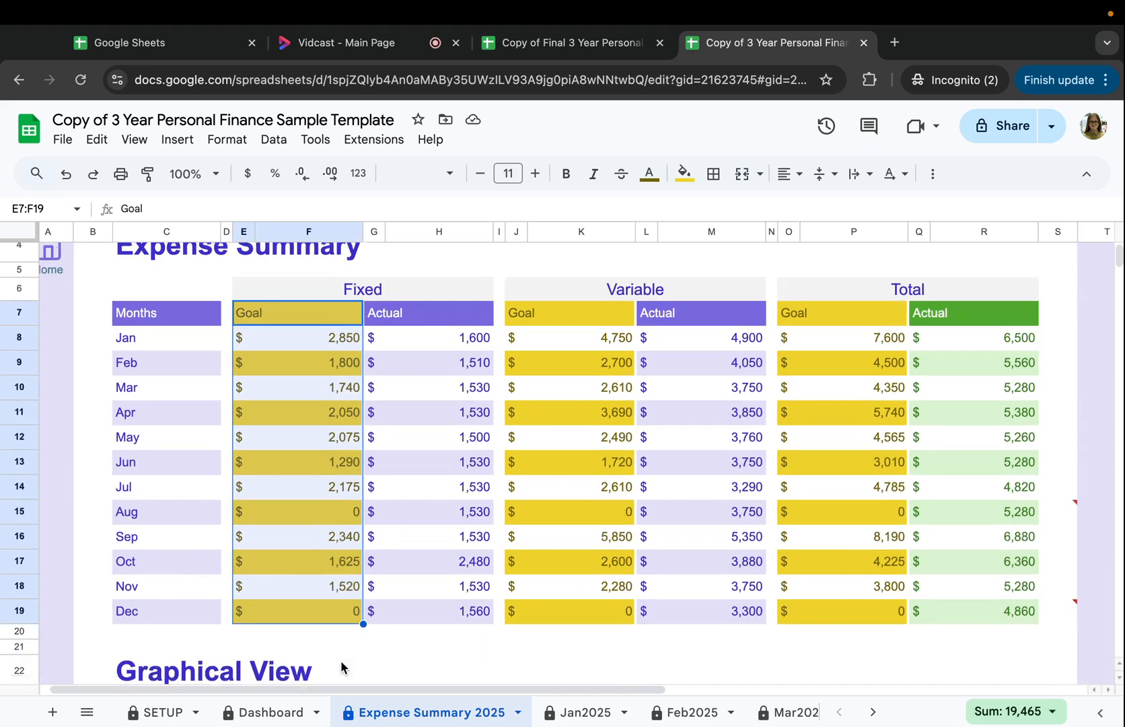
click(349, 506)
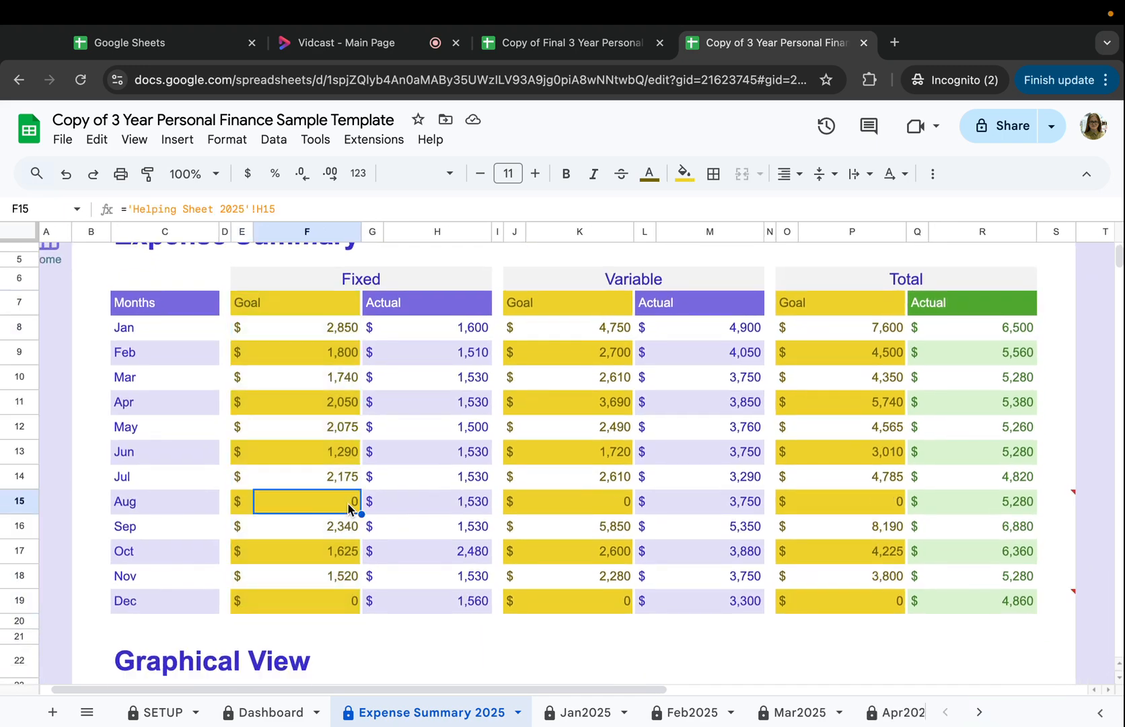
click(206, 506)
- On the Aug2025 sheet, set the maximum percentage to spend on fixed expenses to 20%
scroll(660, 712, right, 5)
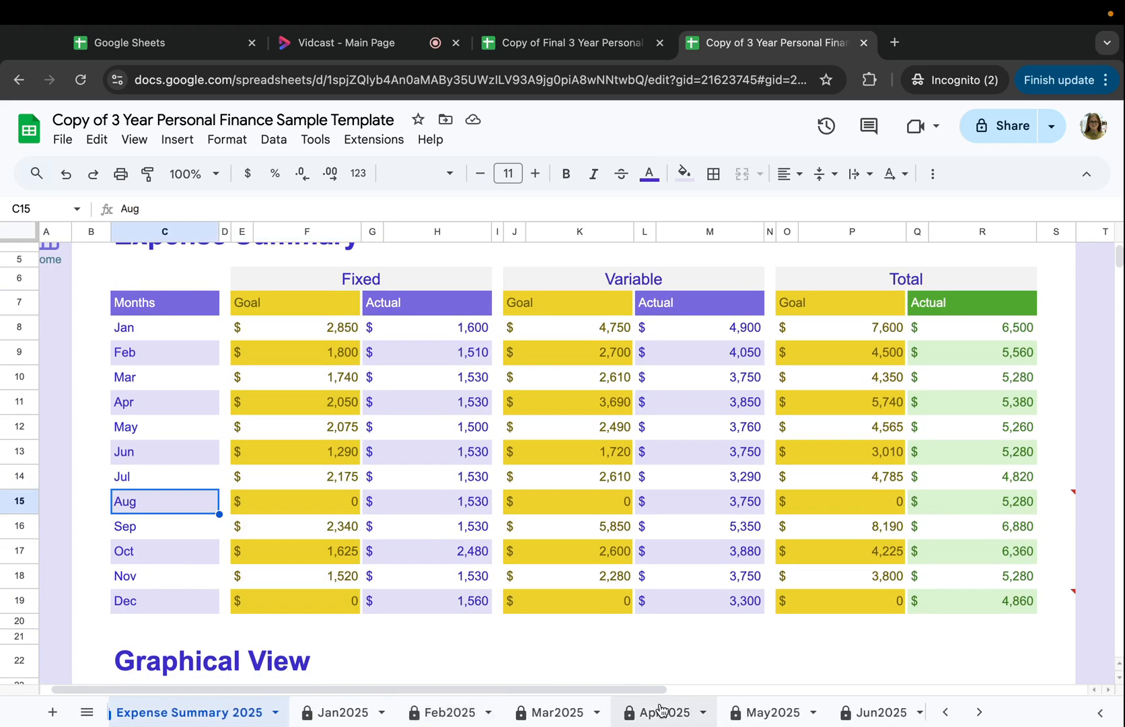
scroll(660, 712, right, 3)
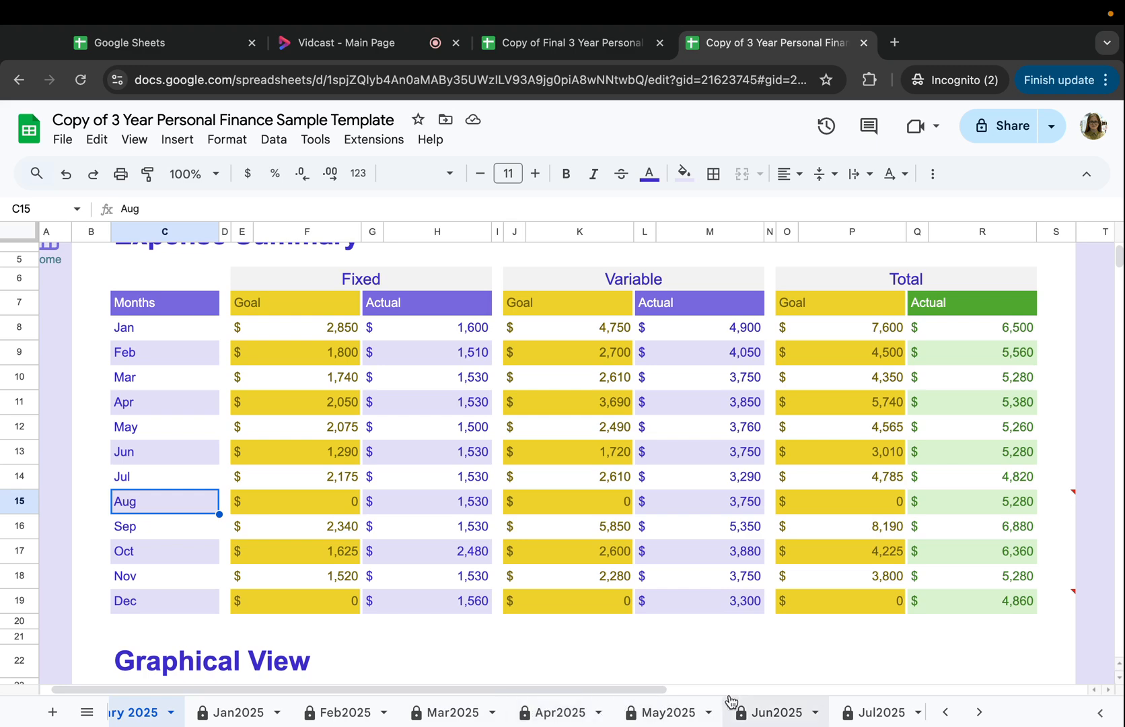
scroll(515, 711, left, 3)
scroll(514, 712, right, 5)
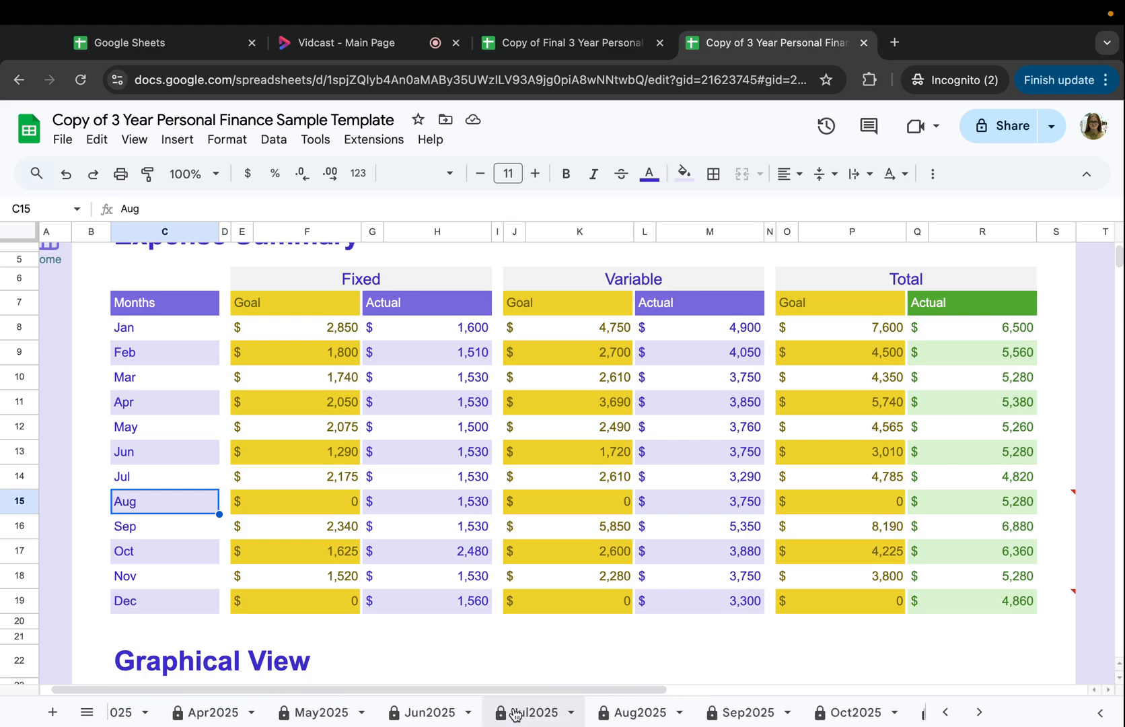
click(617, 715)
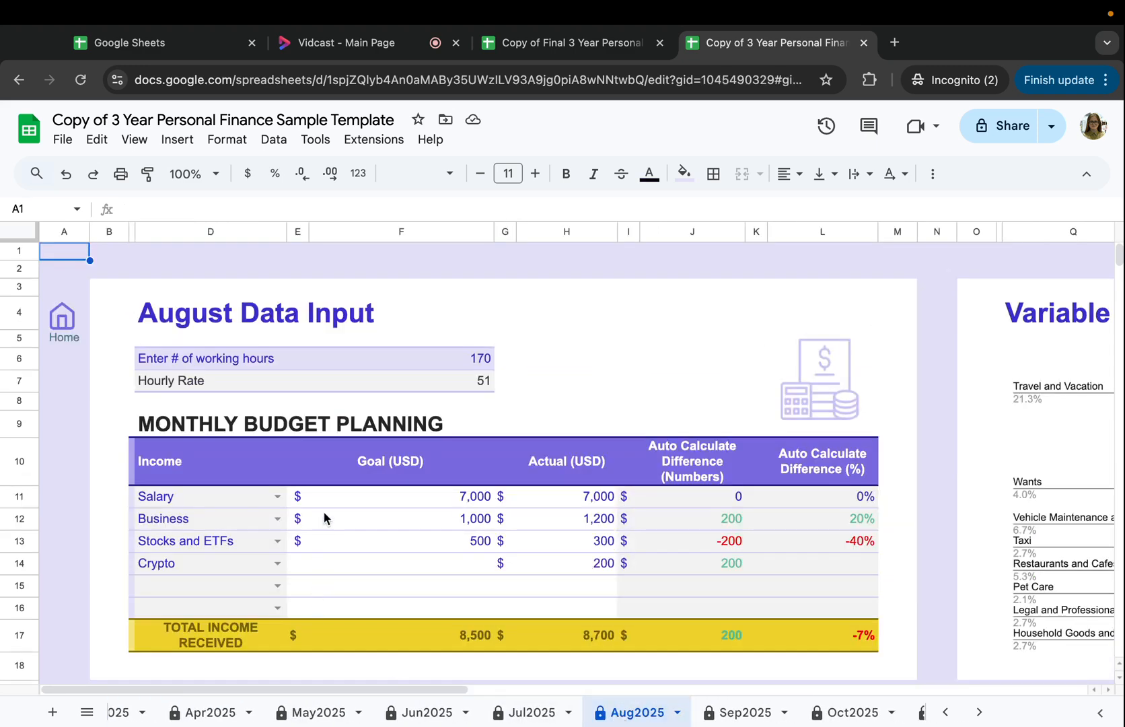
scroll(384, 549, down, 10)
scroll(409, 359, up, 2)
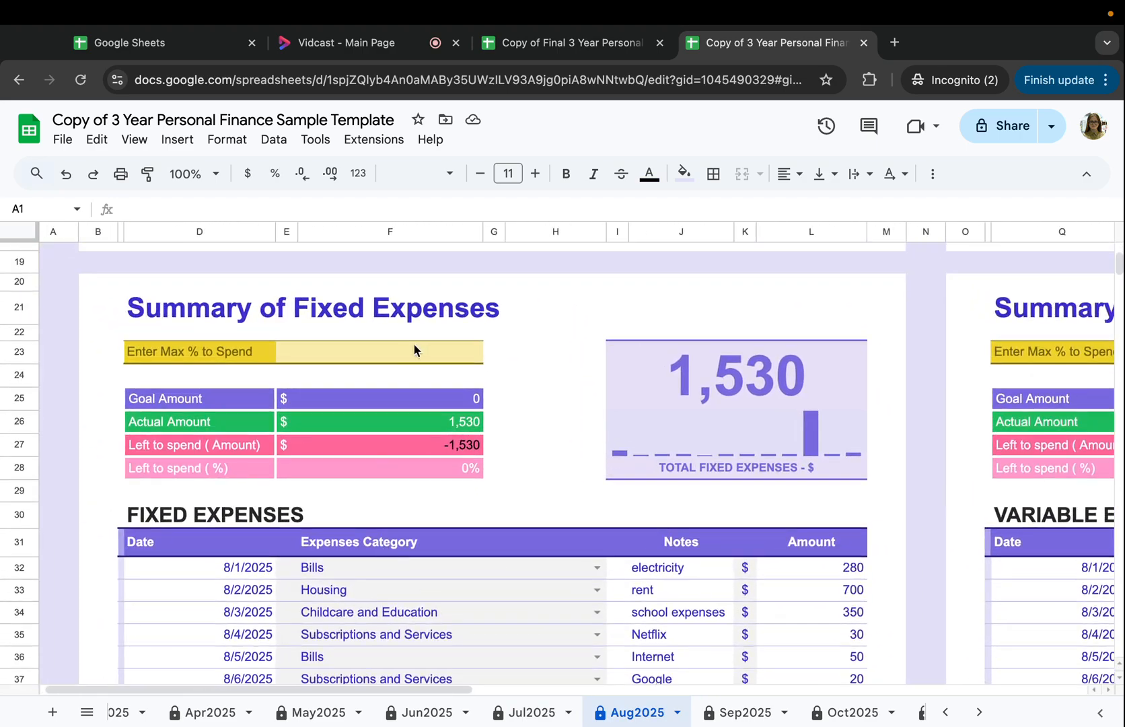
double_click(416, 352)
text(20)
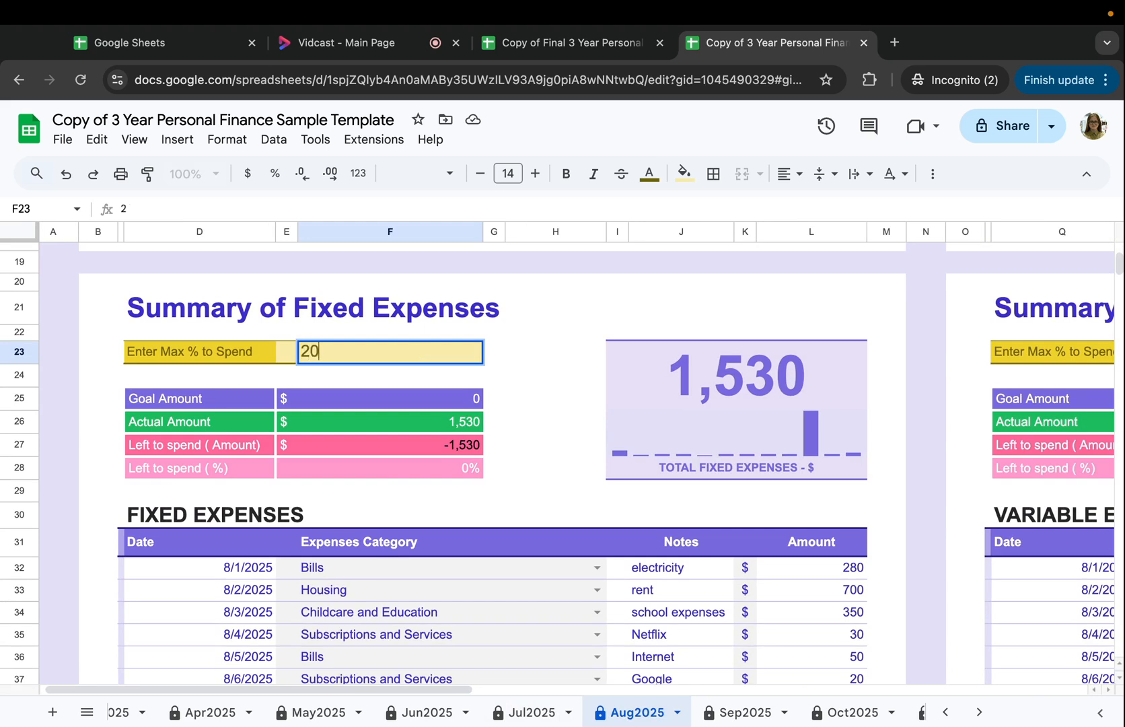
drag(503, 354, 506, 354)
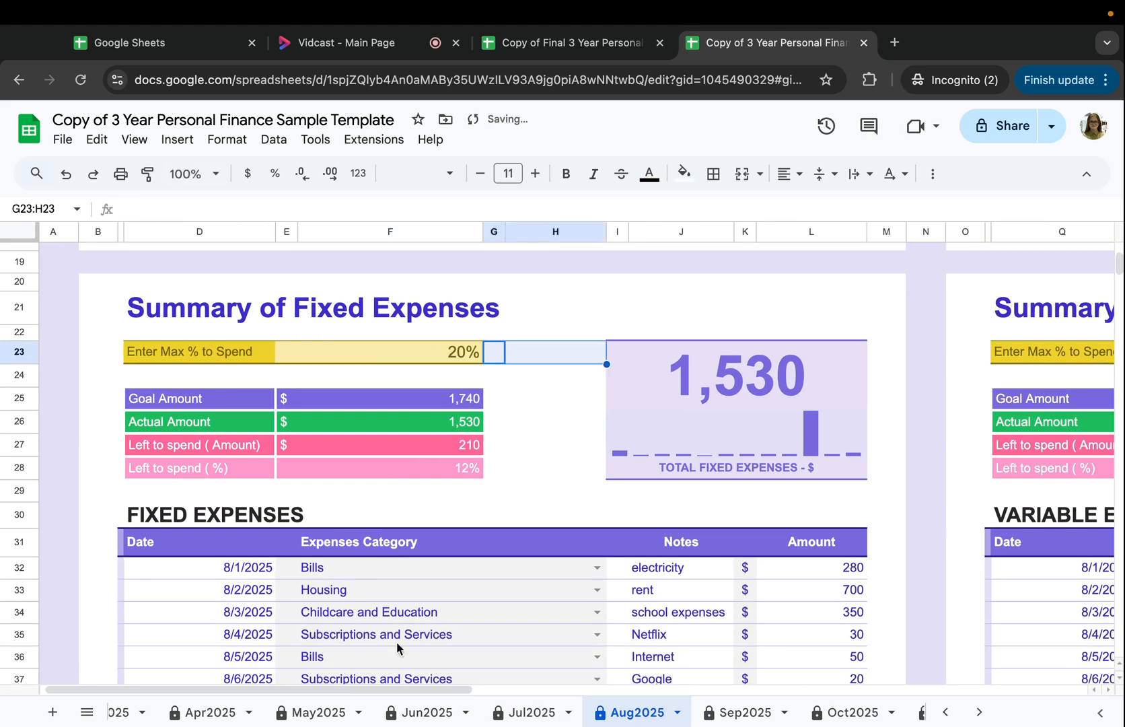
- Check August's fixed goal and the Fixed Goal column in Expense Summary 2025, plus the August and December variable goals
scroll(442, 715, up, 5)
scroll(443, 715, up, 6)
click(372, 713)
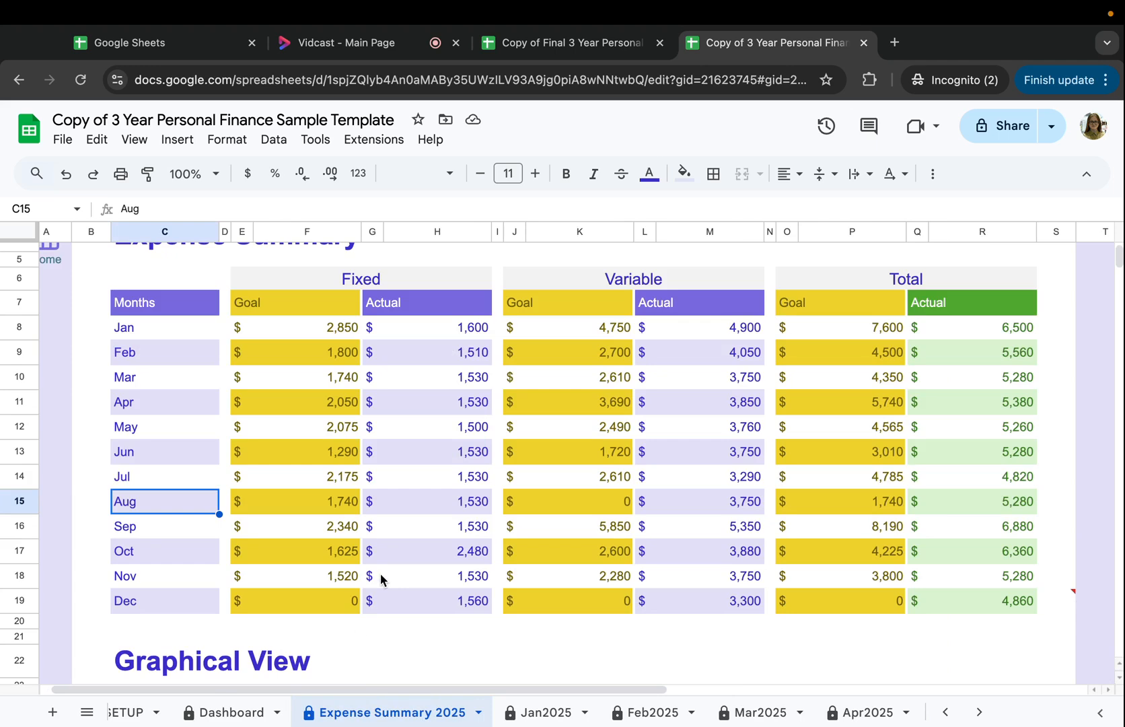
drag(185, 504, 310, 506)
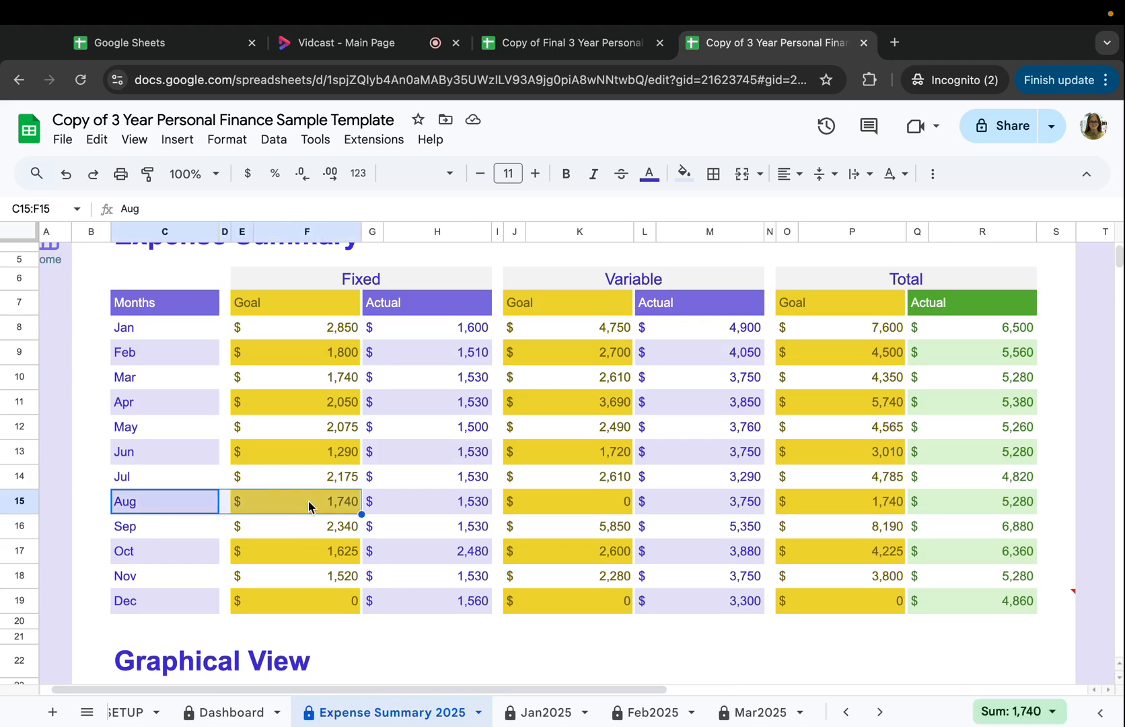
scroll(309, 506, up, 2)
click(304, 335)
drag(304, 352, 324, 633)
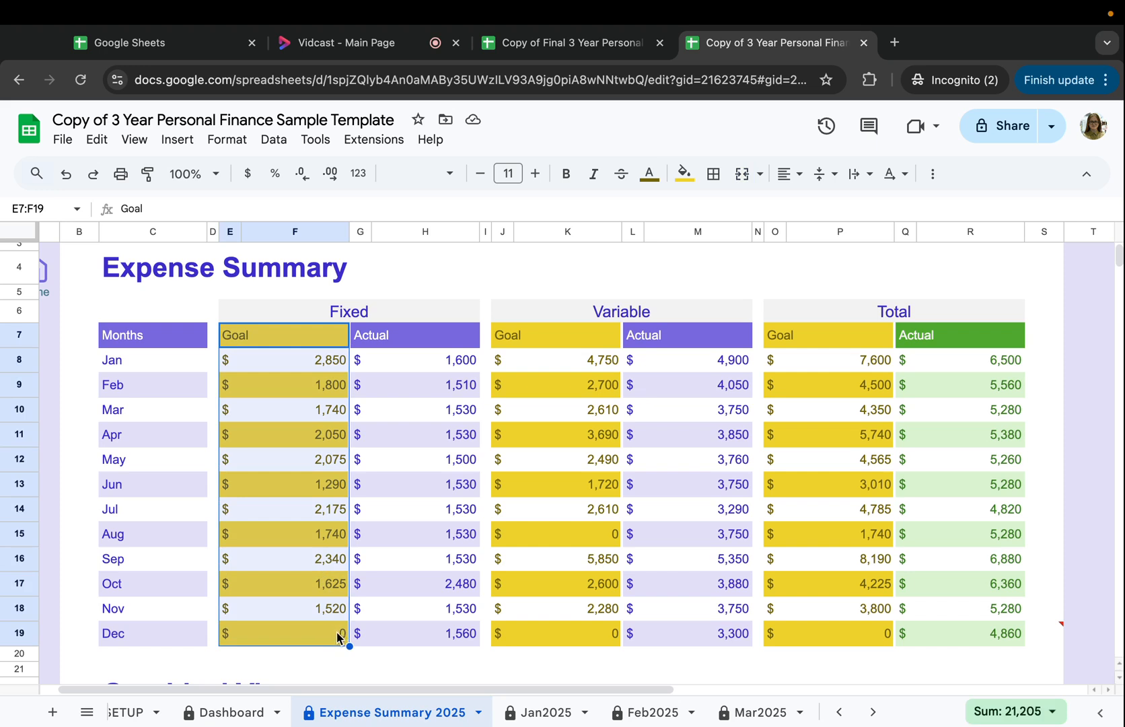
click(629, 310)
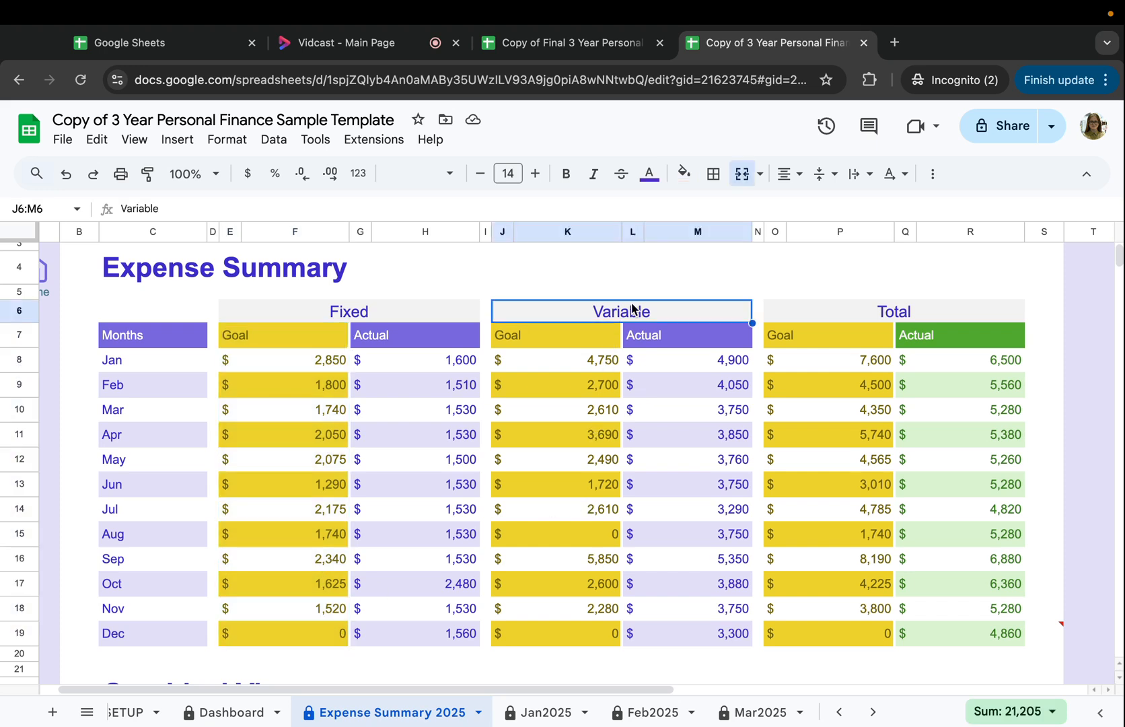
click(565, 535)
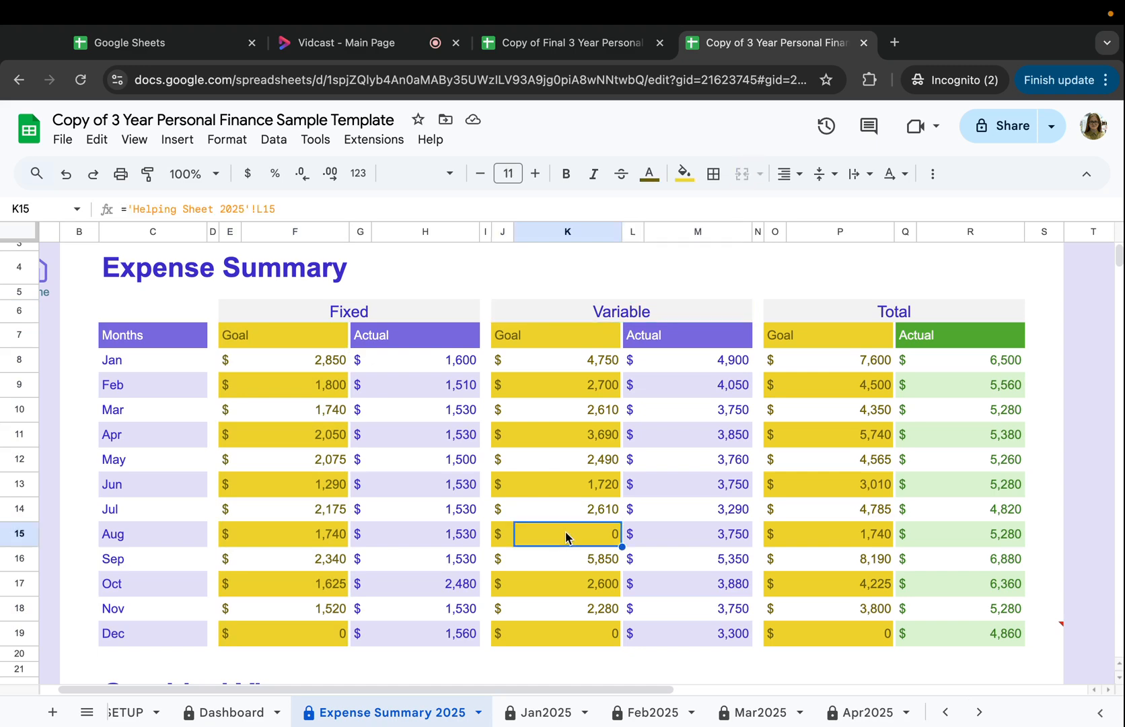
click(576, 632)
- On the Aug2025 sheet, set the maximum percentage to spend on variable expenses to 35%
scroll(666, 716, right, 5)
scroll(685, 715, right, 6)
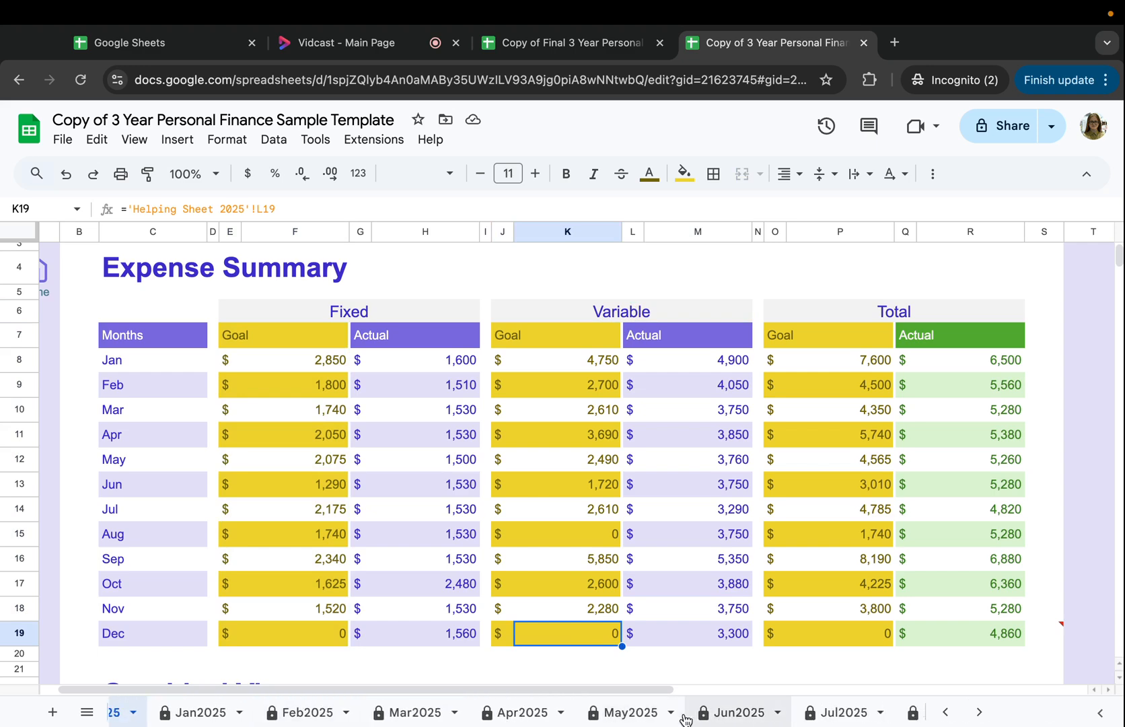
click(676, 713)
scroll(761, 521, right, 10)
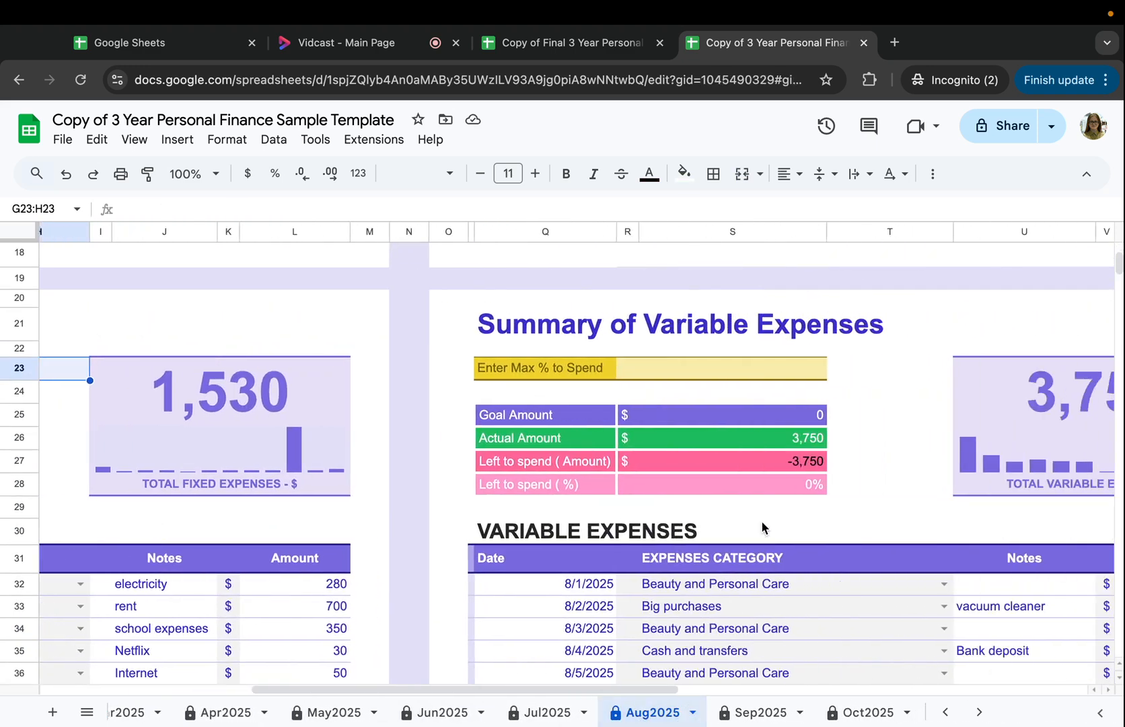
scroll(690, 419, up, 1)
double_click(609, 391)
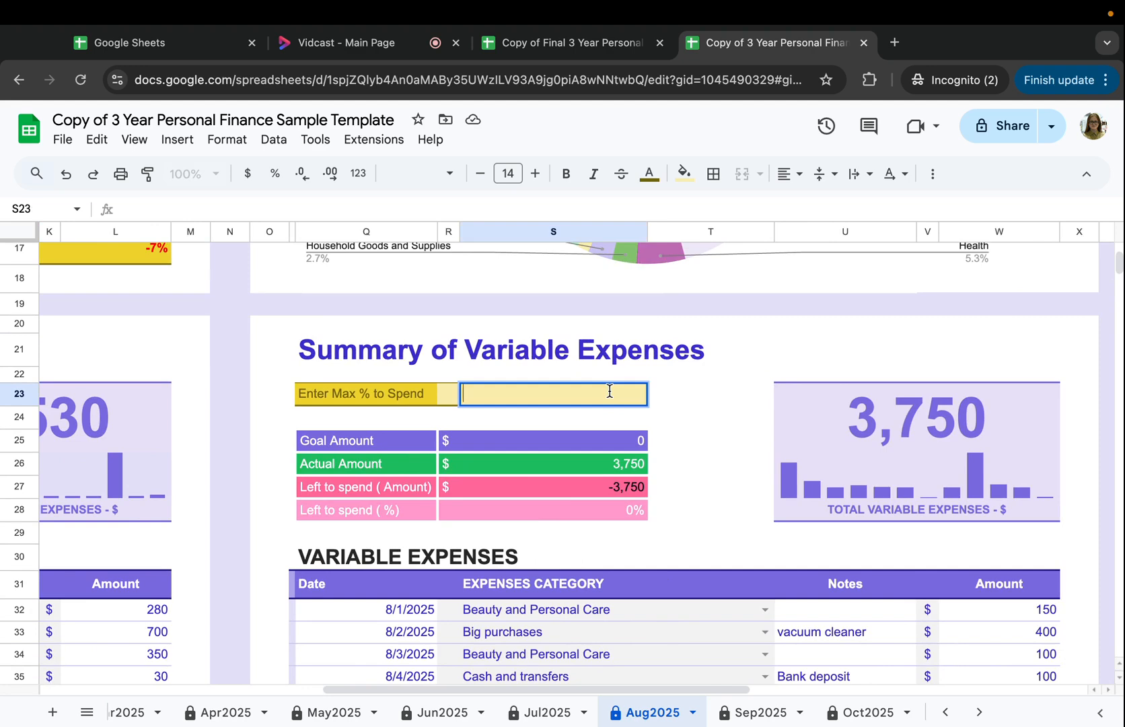
text(35)
key(Return)
- View August's Summary of Savings and the December sheet's income table and Summary of Fixed Expenses
scroll(673, 399, right, 10)
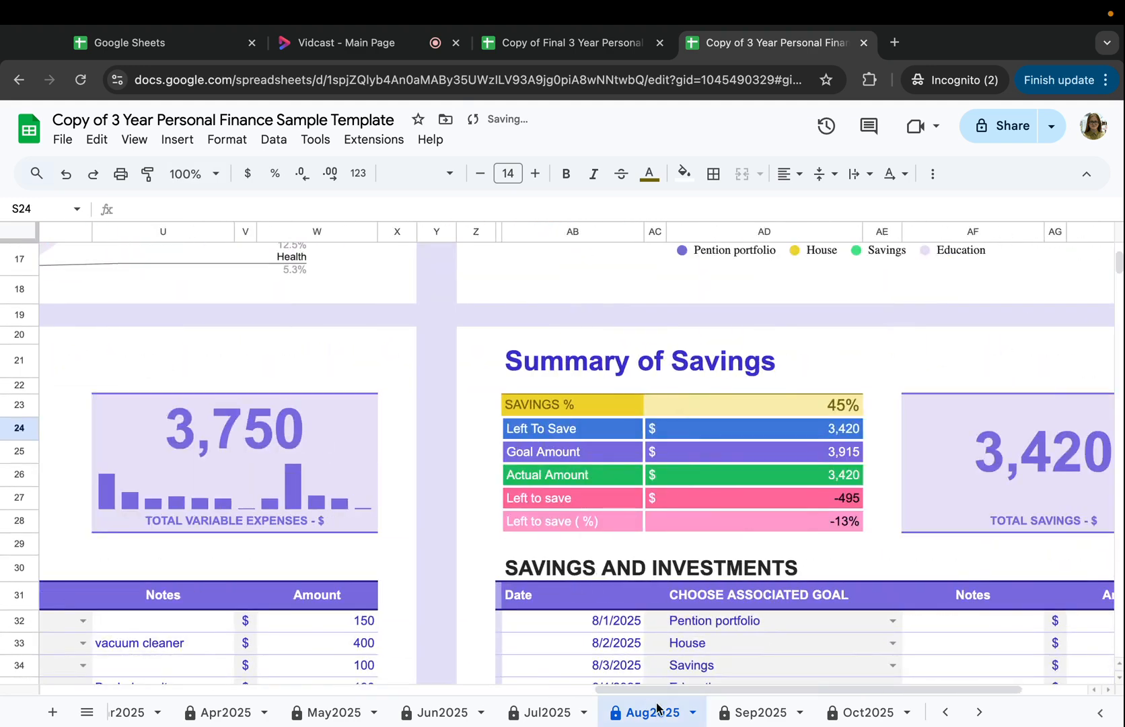
scroll(740, 712, right, 3)
click(863, 711)
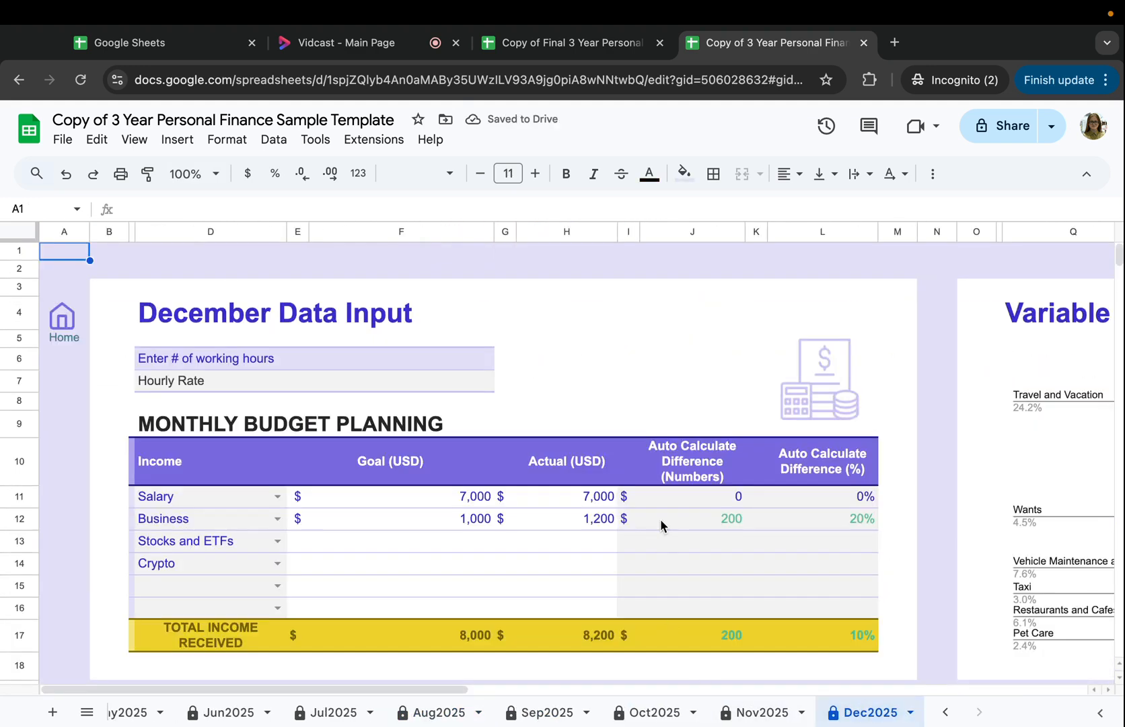
scroll(660, 525, down, 5)
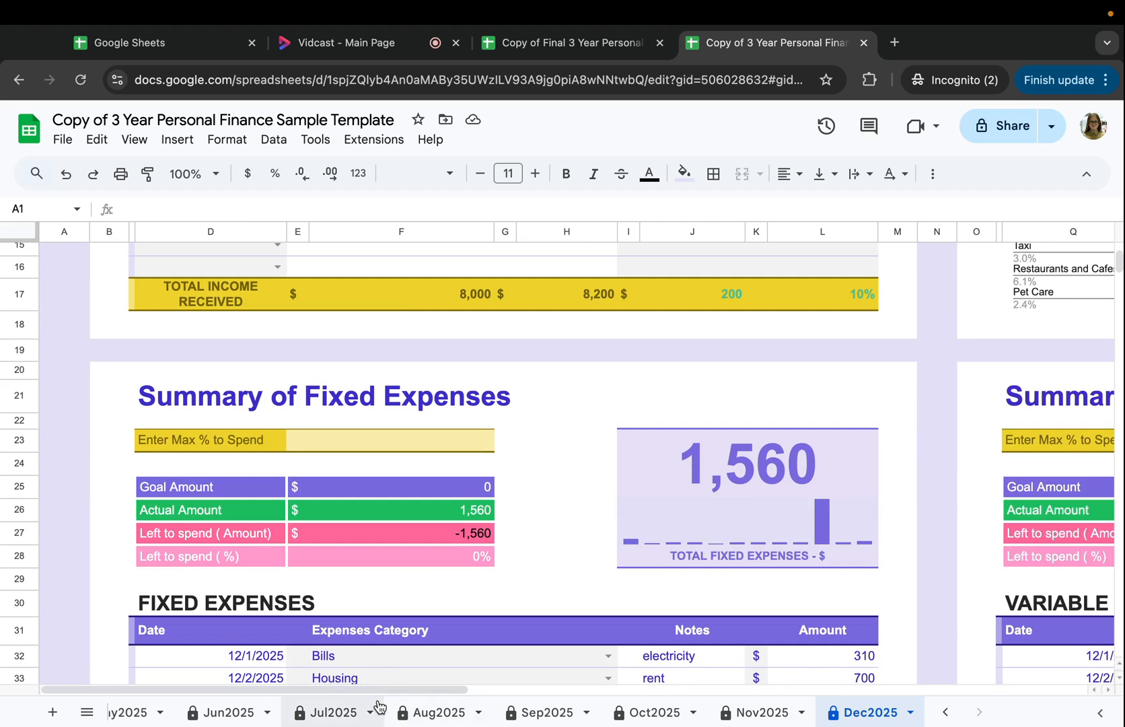
- Return to the Expense Summary 2025 sheet and review the monthly figures in its Total section
scroll(377, 704, left, 10)
scroll(267, 711, left, 2)
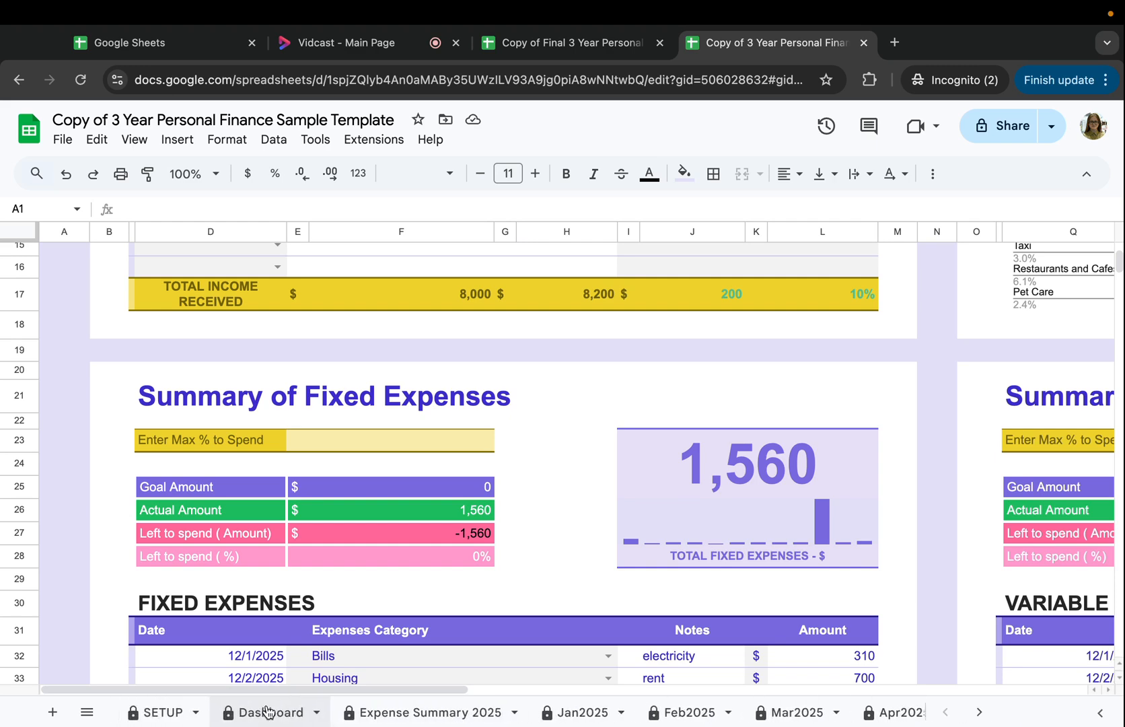
click(387, 712)
scroll(517, 502, right, 2)
scroll(517, 501, right, 1)
drag(814, 367, 848, 693)
click(947, 593)
scroll(947, 593, left, 2)
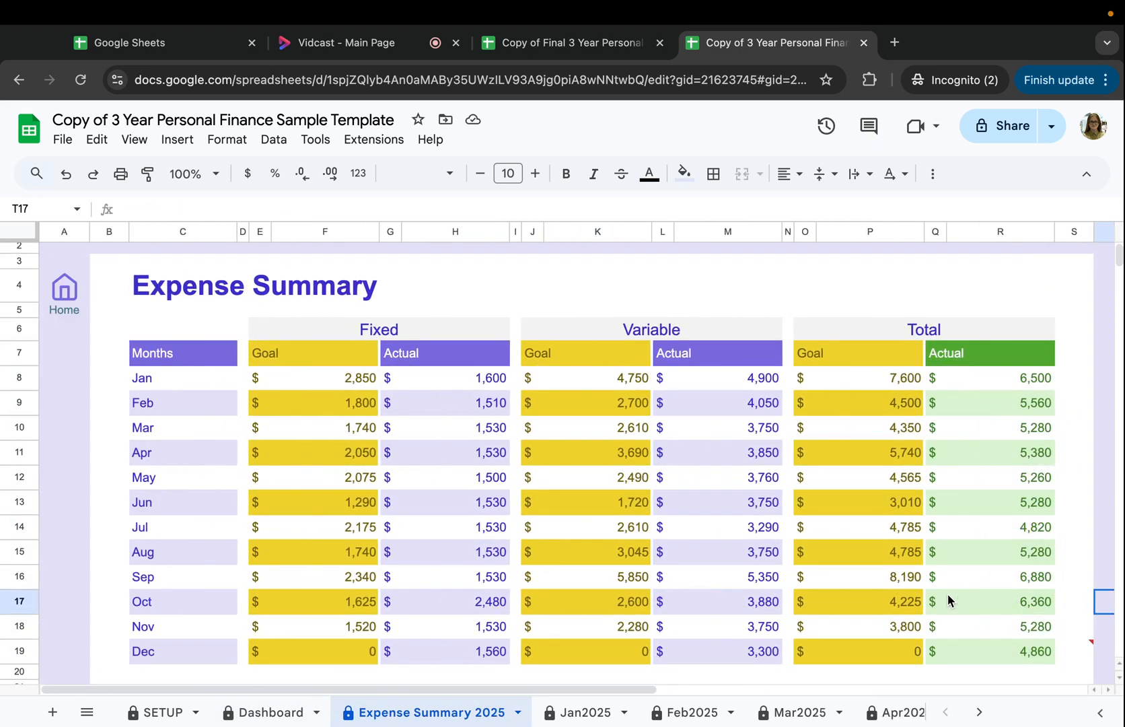
- Highlight the January to February rows and the March to December rows of the expense table, and view the stacked bar chart
drag(216, 382, 1014, 402)
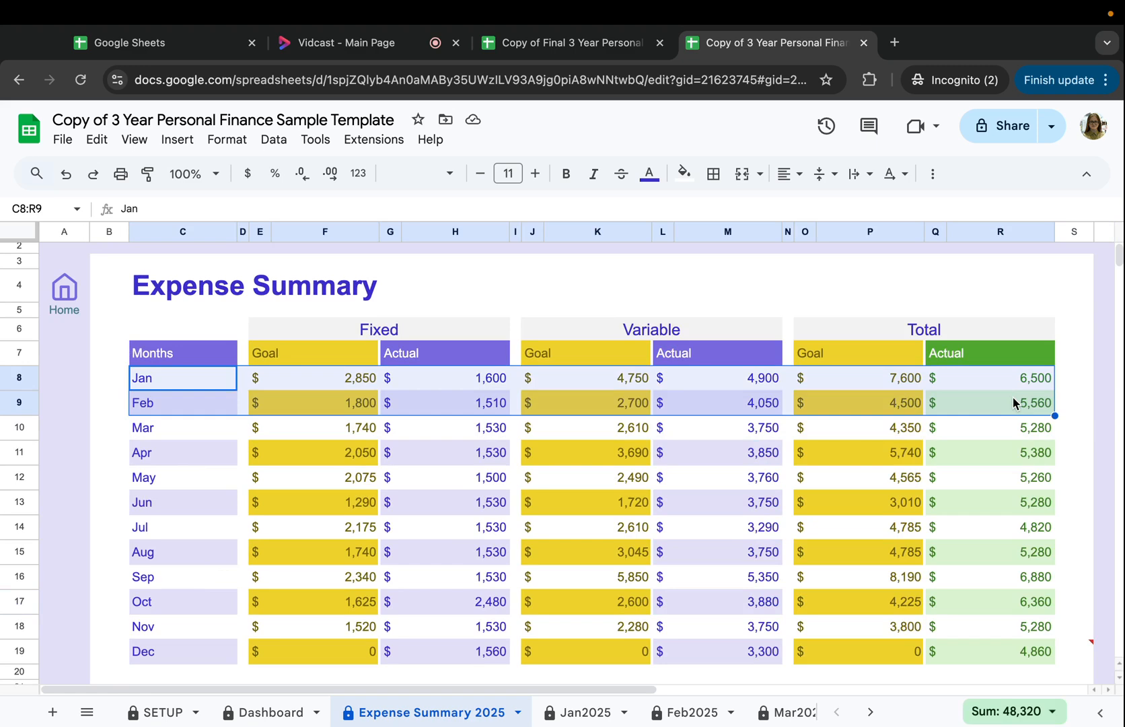
scroll(1013, 402, down, 1)
scroll(1013, 402, right, 1)
drag(89, 400, 983, 625)
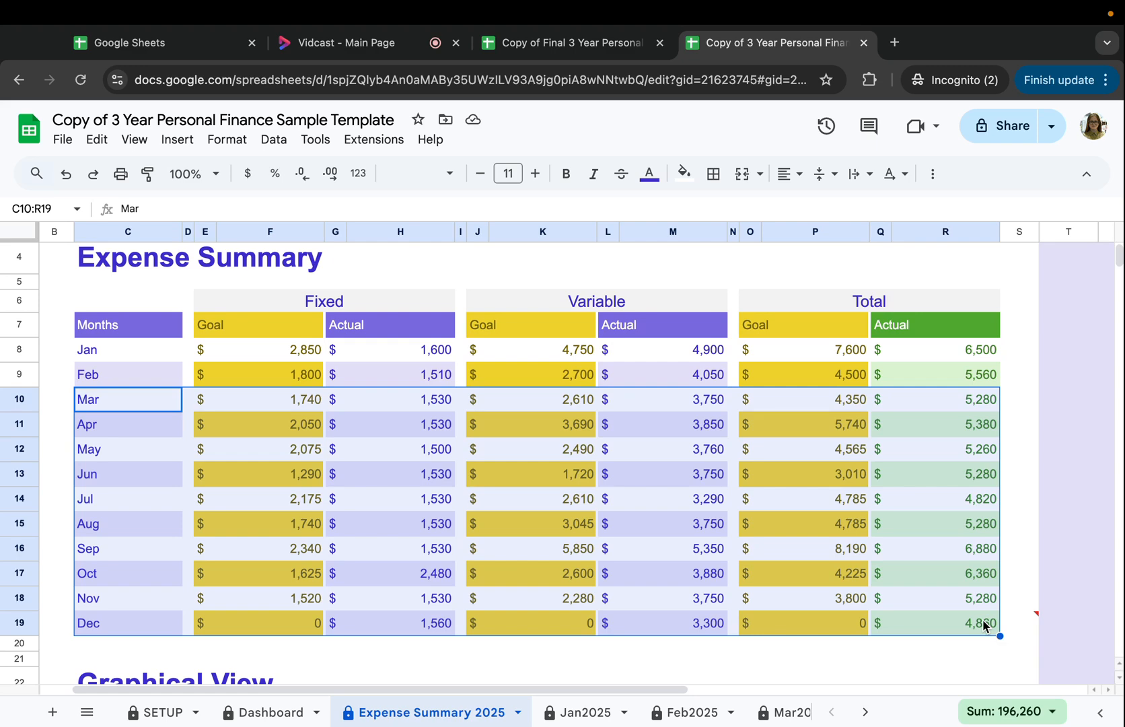
scroll(858, 604, up, 1)
scroll(858, 604, left, 1)
scroll(858, 603, down, 10)
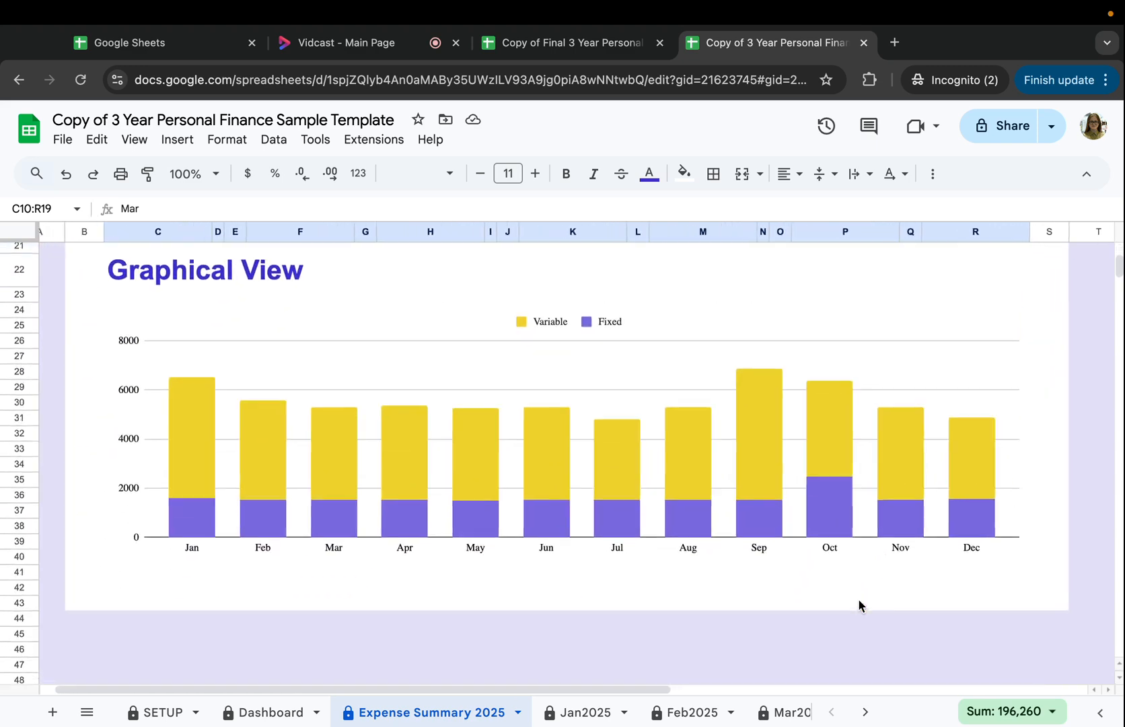
- Review the Expense Summary table from its heading, highlighting the Total Actual column for all months
scroll(858, 599, up, 2)
scroll(697, 514, up, 5)
scroll(697, 515, up, 1)
scroll(698, 514, left, 1)
click(220, 309)
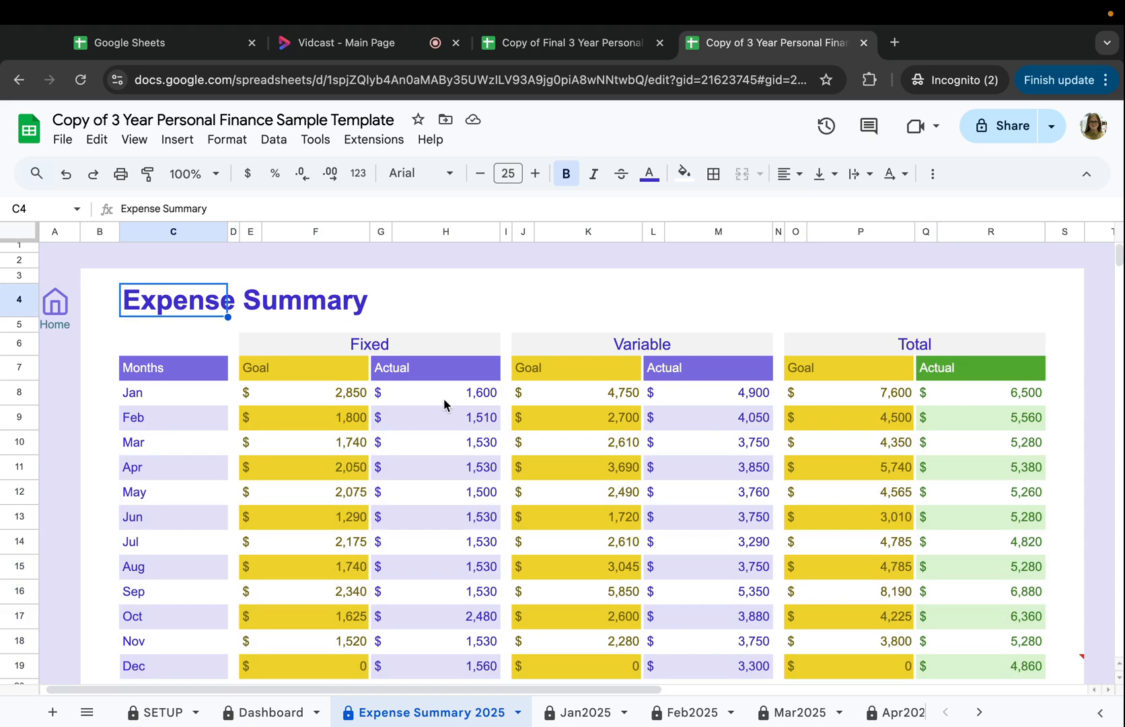
scroll(444, 403, down, 5)
scroll(444, 404, right, 3)
scroll(567, 390, up, 4)
scroll(567, 391, left, 1)
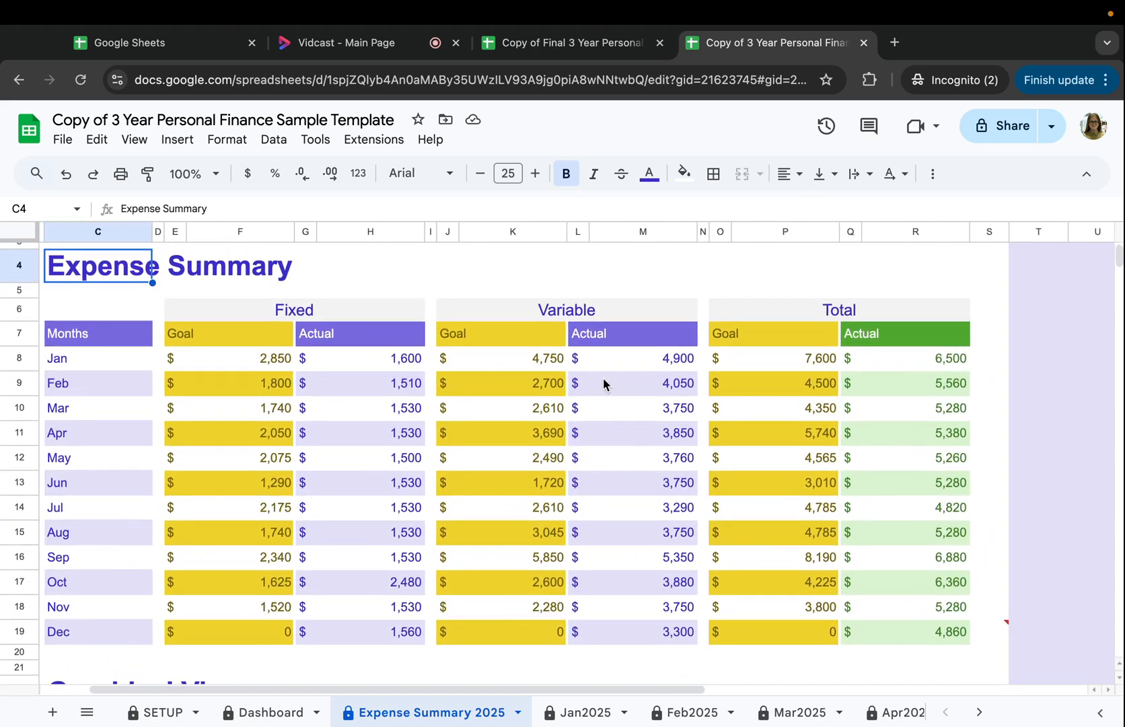
drag(949, 335, 935, 636)
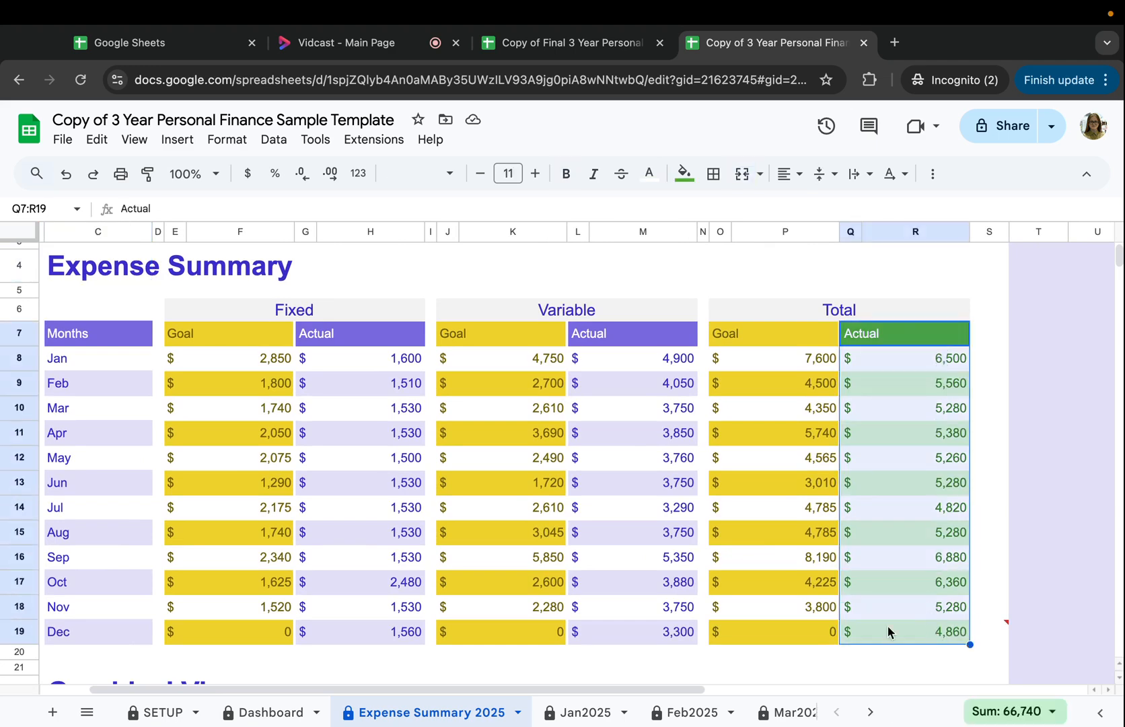
scroll(786, 606, left, 2)
scroll(786, 605, up, 1)
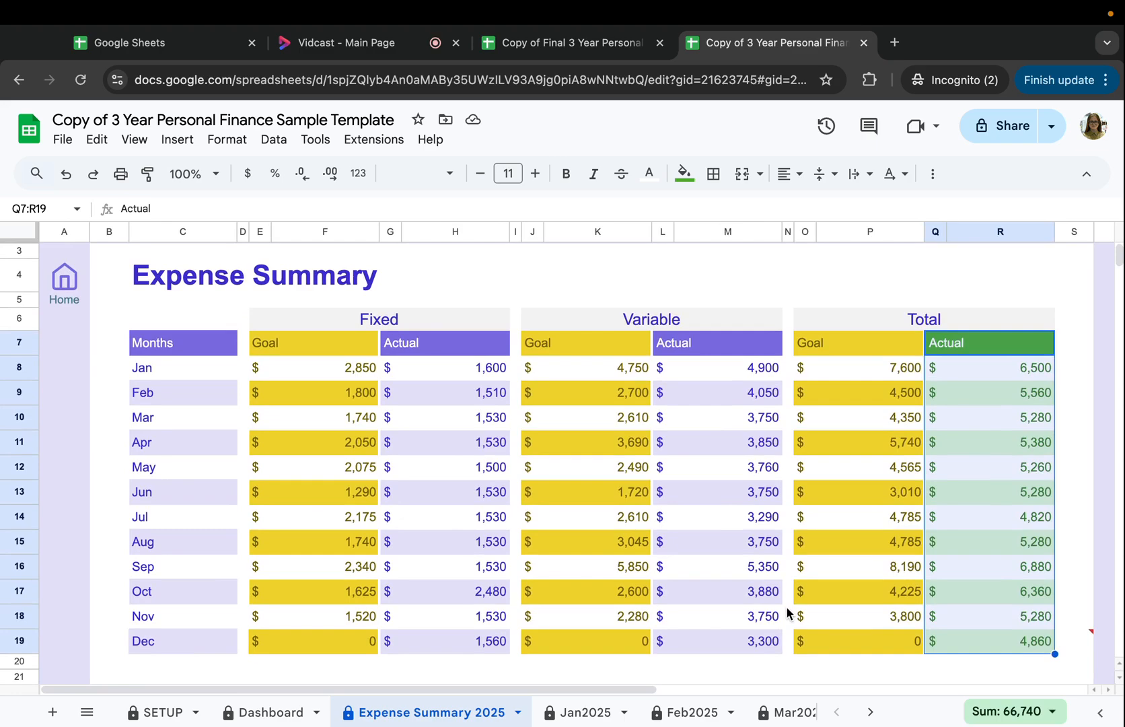
scroll(670, 594, right, 3)
scroll(671, 594, down, 3)
scroll(671, 594, left, 2)
scroll(671, 594, up, 3)
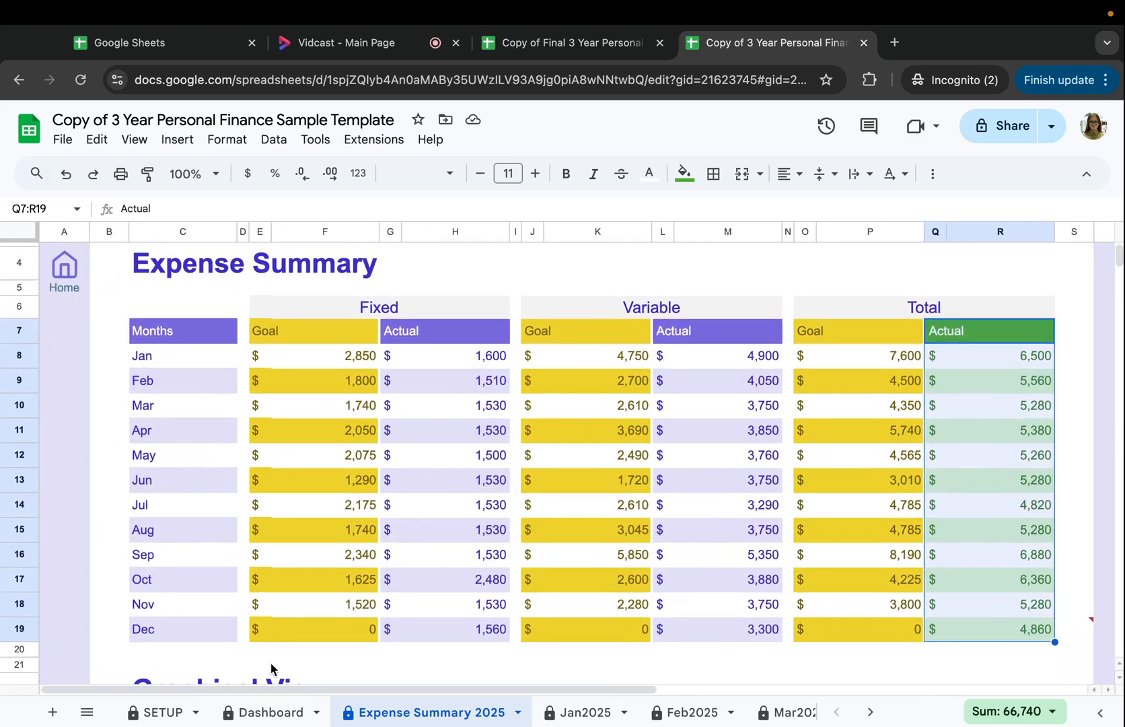
- Examine the Dashboard sheet's Savings & Investments Breakdown pie chart and its date range
click(281, 710)
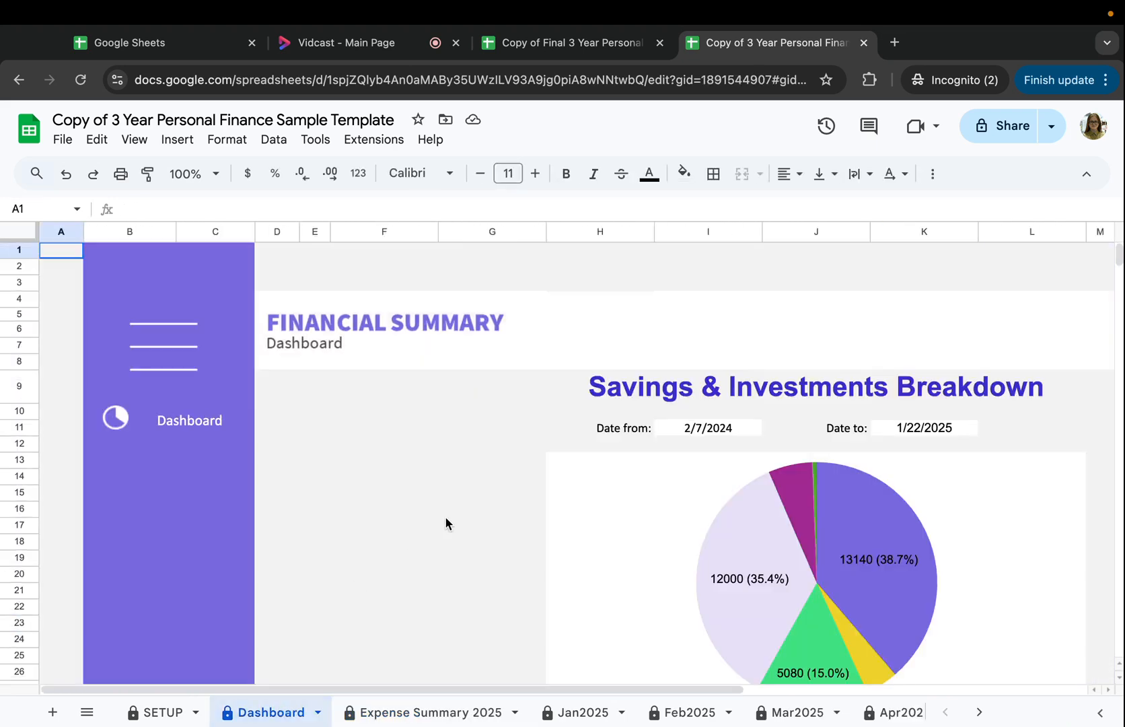
scroll(446, 522, down, 2)
scroll(446, 522, right, 2)
scroll(446, 523, down, 1)
scroll(446, 523, right, 1)
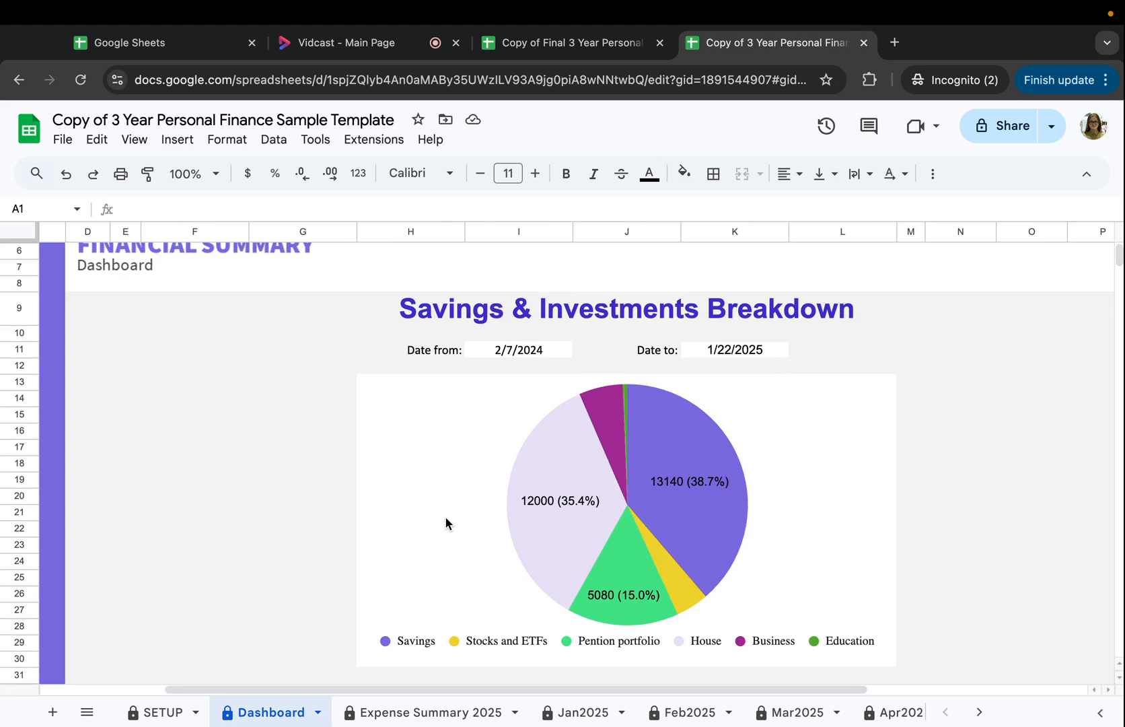
scroll(446, 523, down, 5)
scroll(446, 522, up, 6)
scroll(446, 522, right, 2)
scroll(446, 523, down, 2)
scroll(446, 522, left, 1)
scroll(446, 522, left, 1)
scroll(446, 523, up, 1)
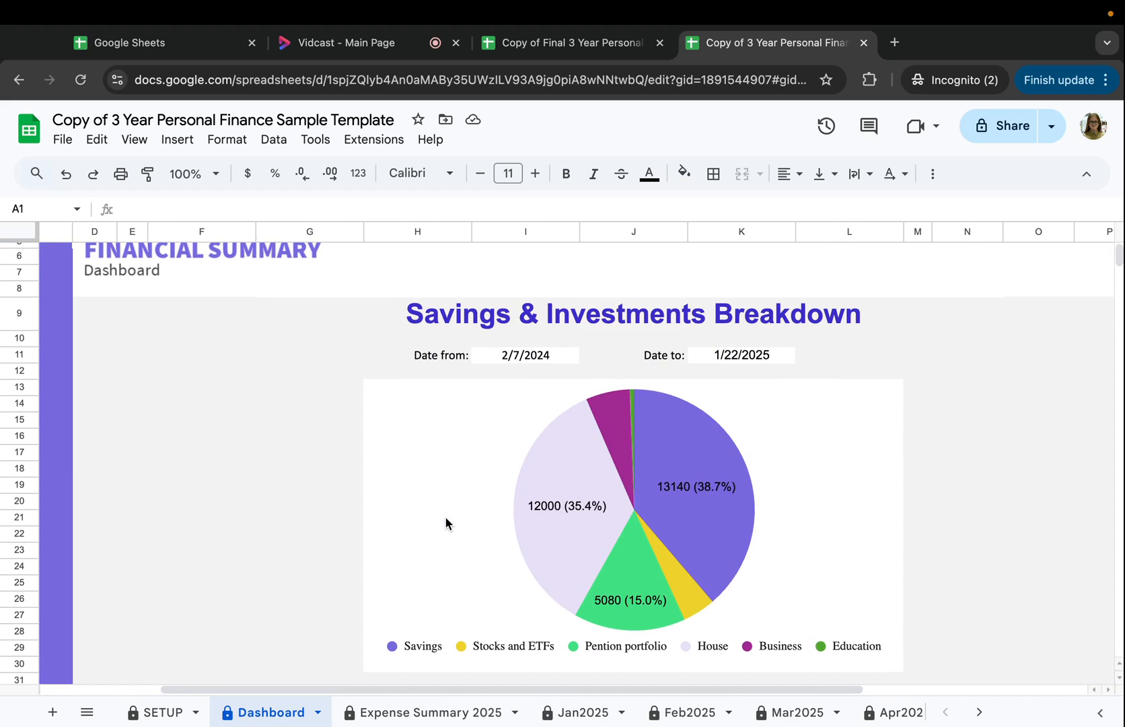
- Highlight the Savings & Investments Breakdown heading above the Dashboard pie chart
scroll(446, 523, down, 1)
scroll(446, 523, right, 1)
drag(405, 307, 846, 306)
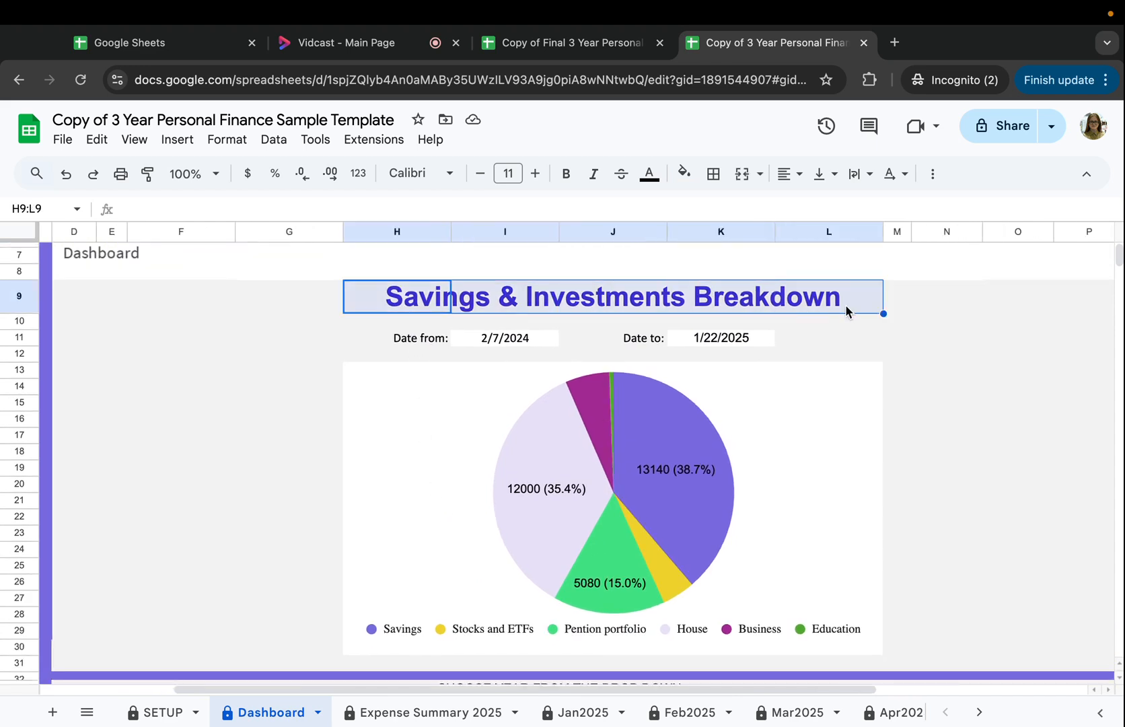
click(845, 305)
scroll(637, 407, up, 1)
scroll(638, 407, left, 1)
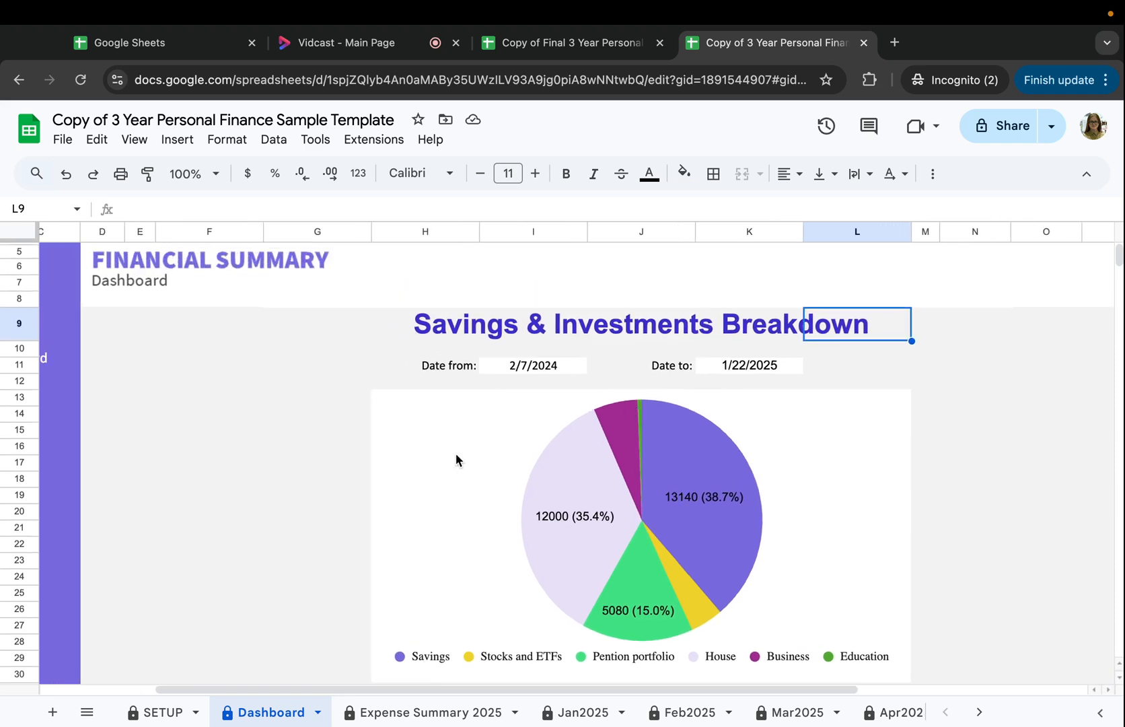
- Choose 2/7/2024 as the start date of the Savings & Investments Breakdown
scroll(455, 460, down, 1)
scroll(455, 459, right, 1)
double_click(529, 333)
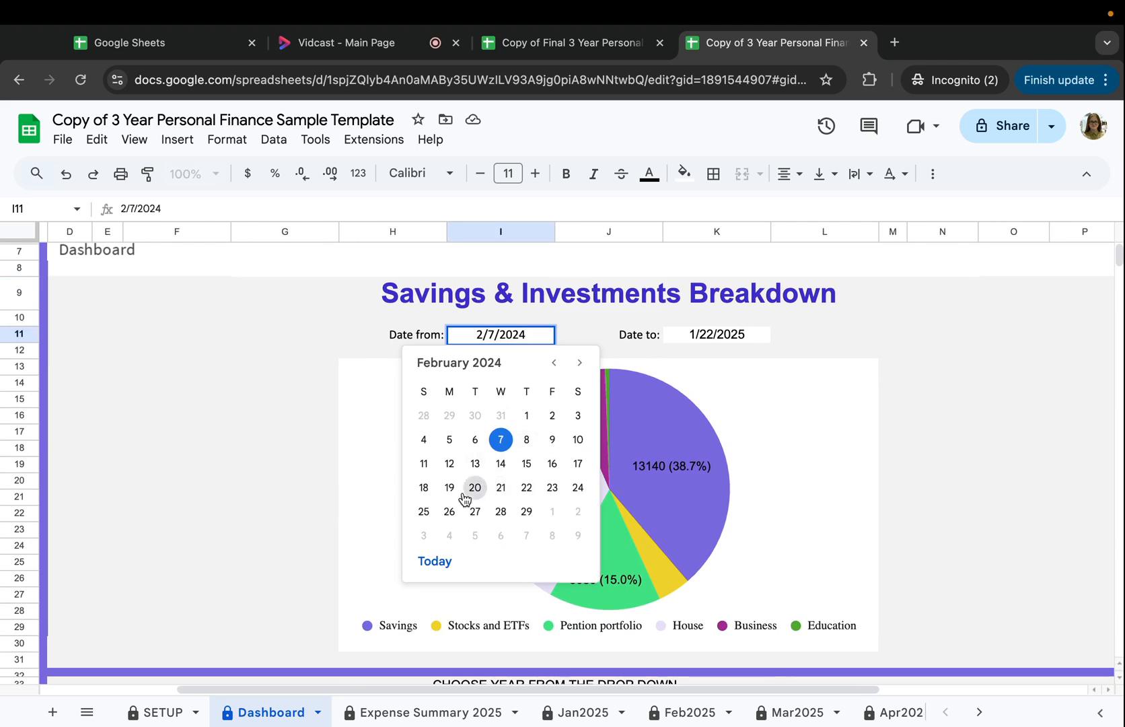
click(501, 440)
- Set the end date of the Savings & Investments Breakdown to 9/15/2027
double_click(719, 335)
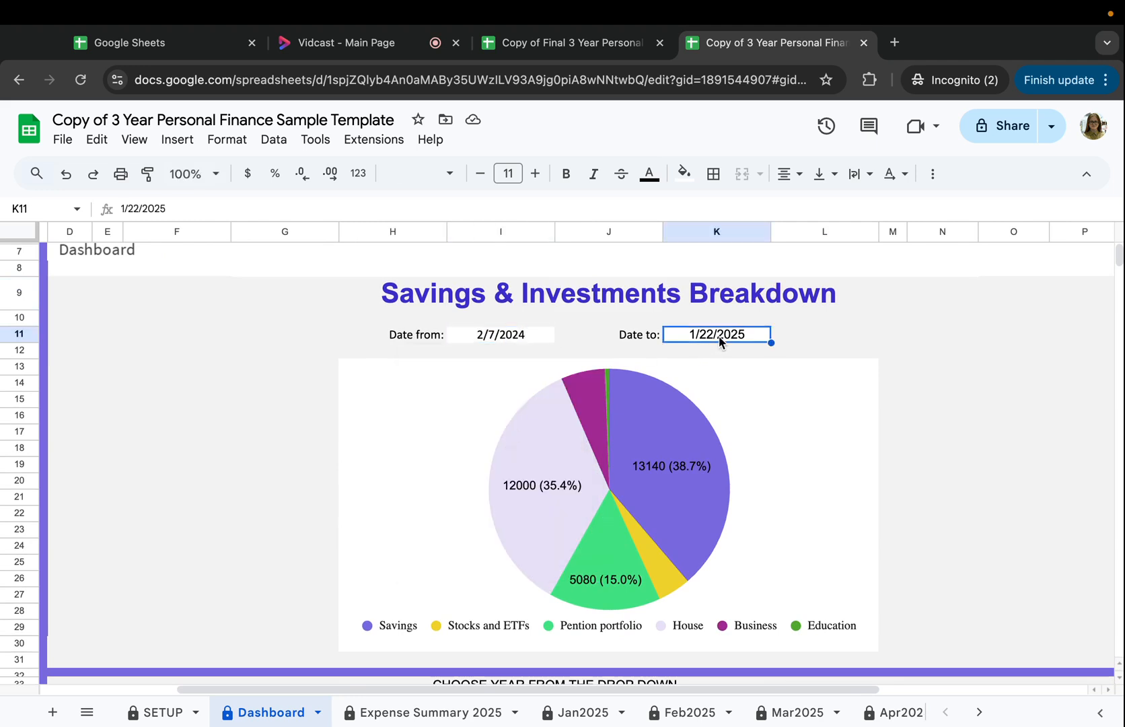
click(795, 362)
click(794, 361)
click(795, 361)
click(794, 361)
click(794, 361)
triple_click(794, 362)
double_click(794, 362)
triple_click(794, 361)
triple_click(794, 361)
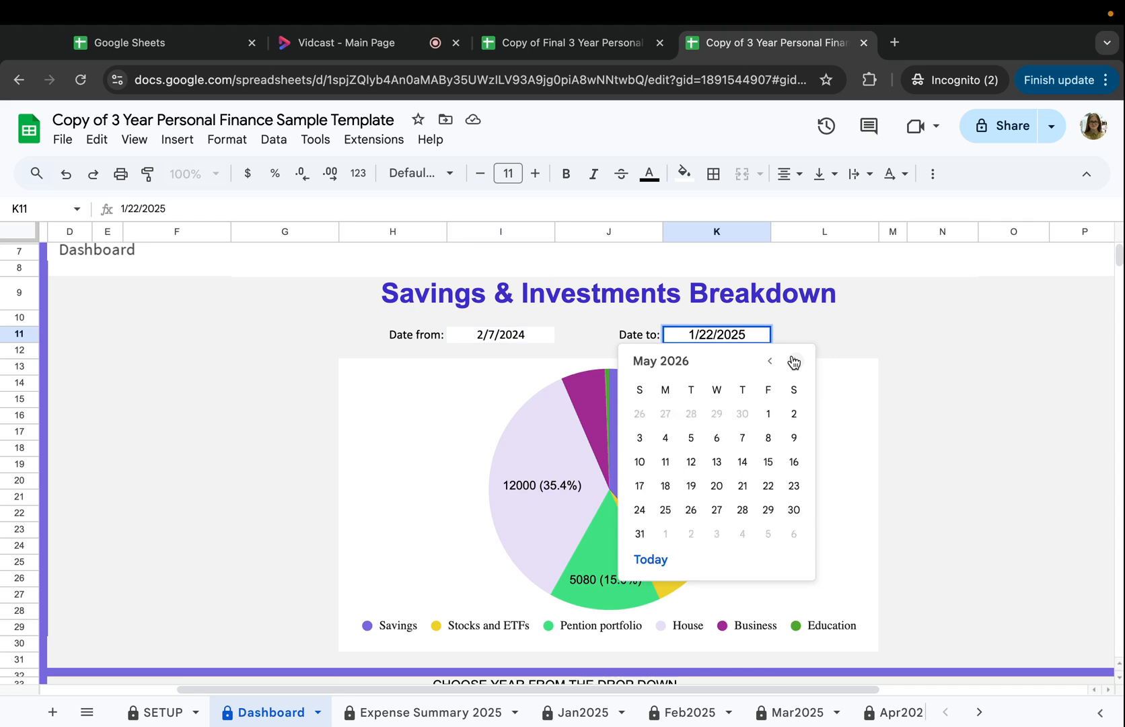
click(793, 362)
double_click(794, 361)
triple_click(794, 362)
double_click(794, 362)
click(794, 361)
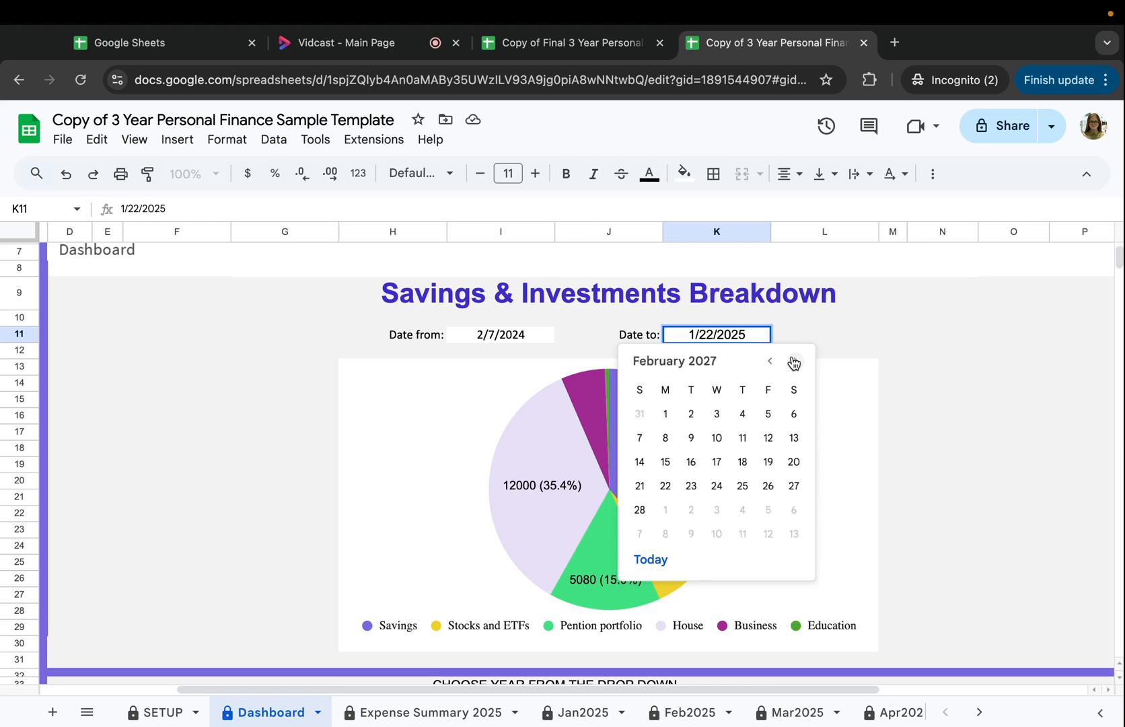
triple_click(794, 361)
double_click(794, 361)
triple_click(794, 361)
triple_click(794, 362)
triple_click(770, 361)
click(769, 361)
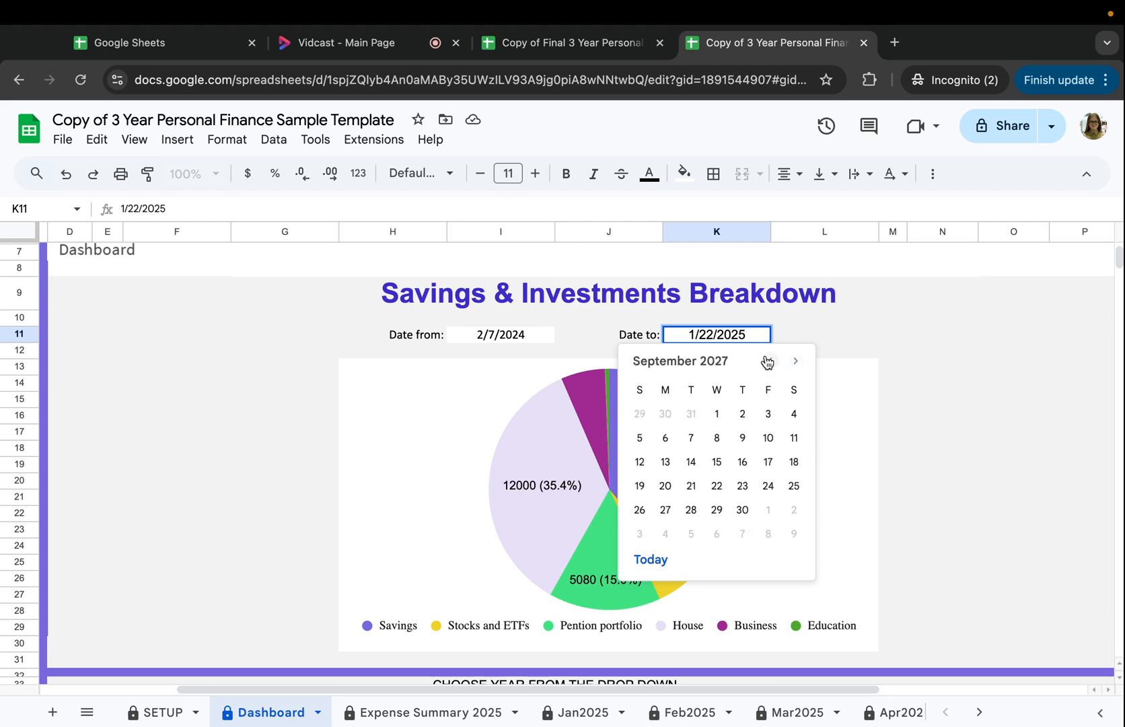
click(718, 462)
- Check the start and end date cells and review the pie chart for that date range
click(511, 341)
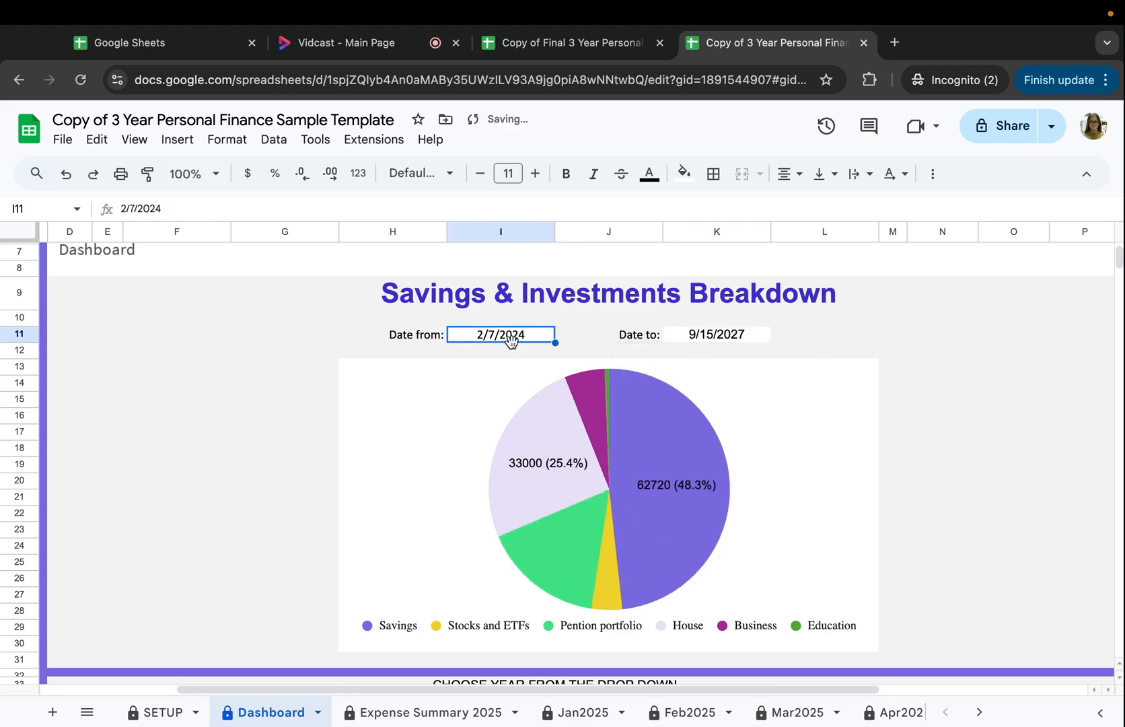
click(752, 336)
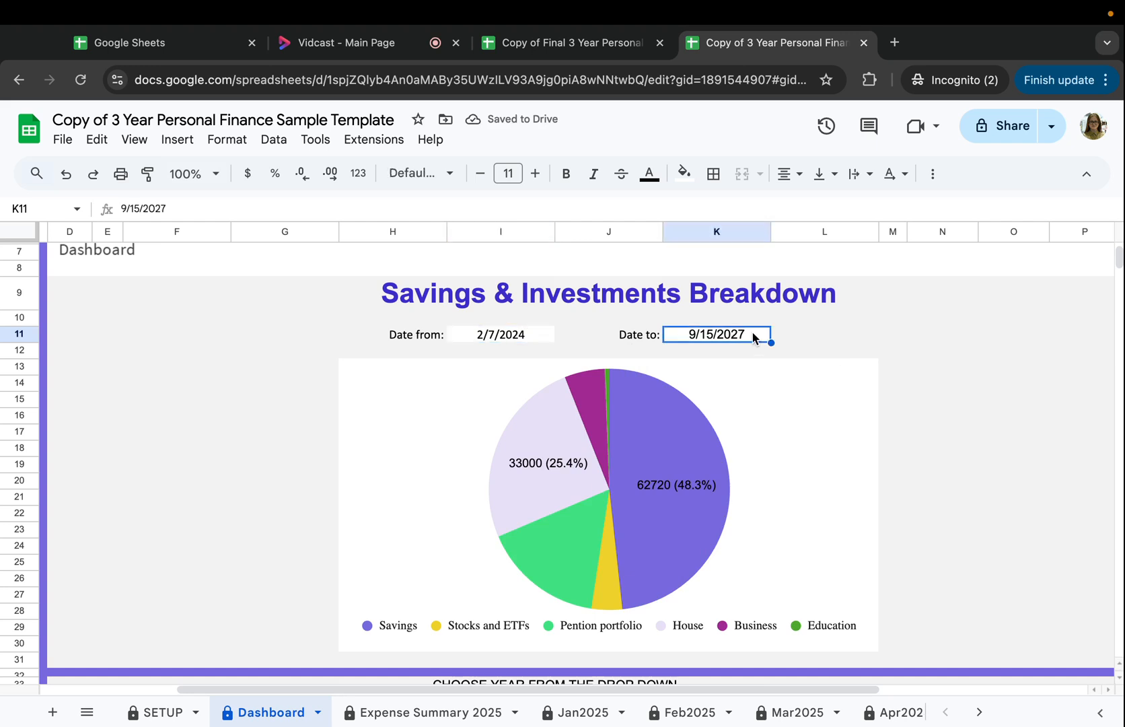
scroll(682, 406, down, 1)
scroll(682, 406, up, 1)
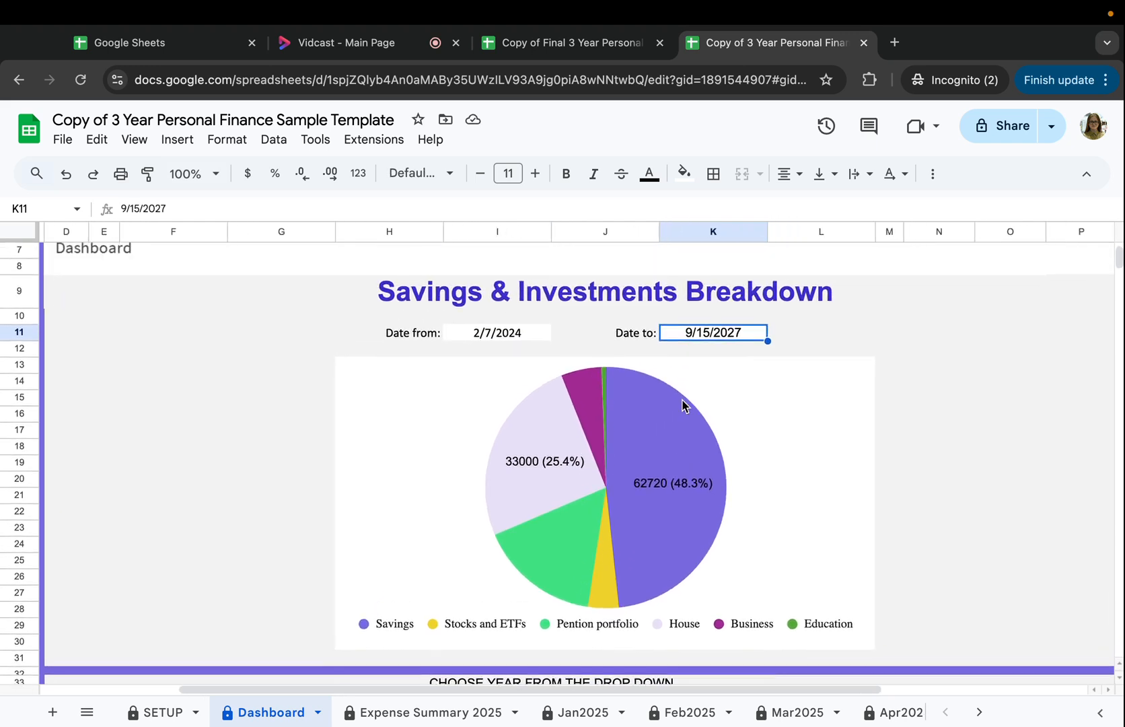
scroll(682, 403, left, 3)
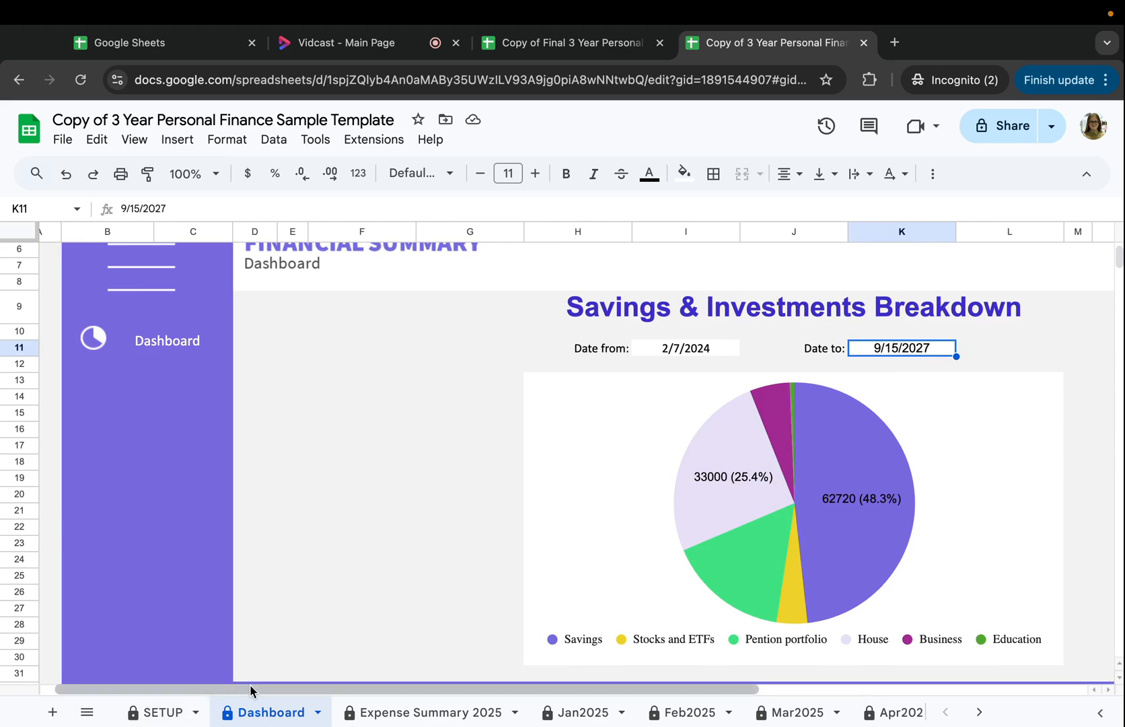
scroll(364, 489, up, 2)
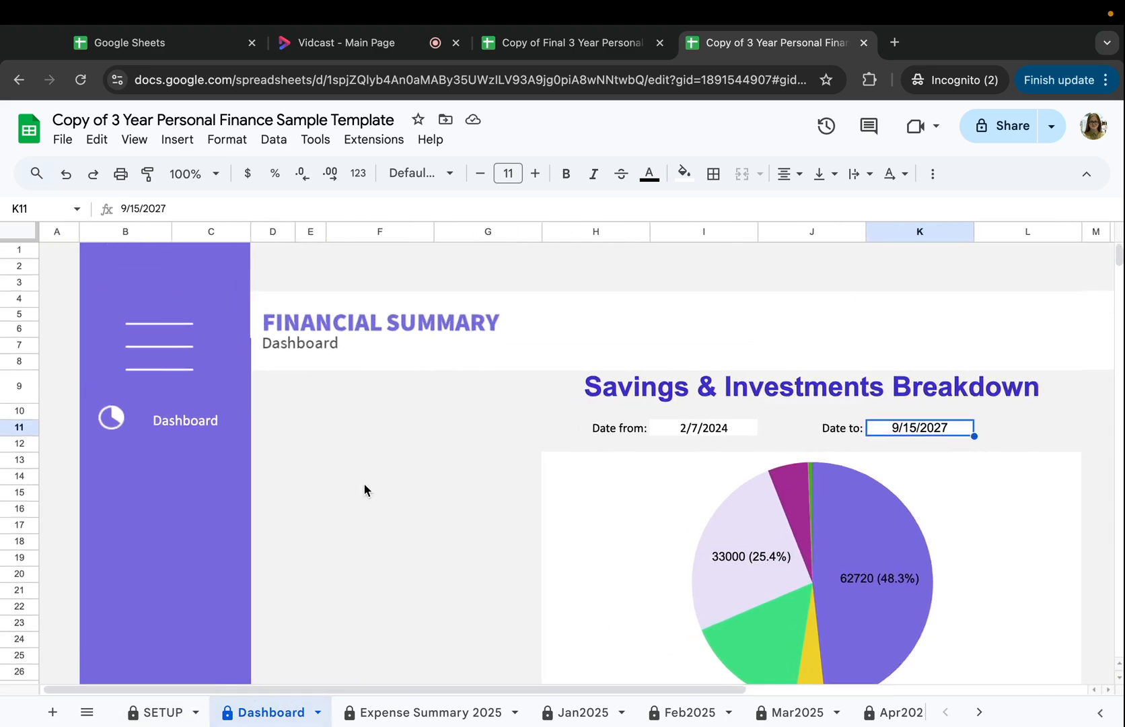
- Switch to the SETUP sheet and view the years offered in its year drop-down
click(162, 712)
scroll(311, 402, left, 5)
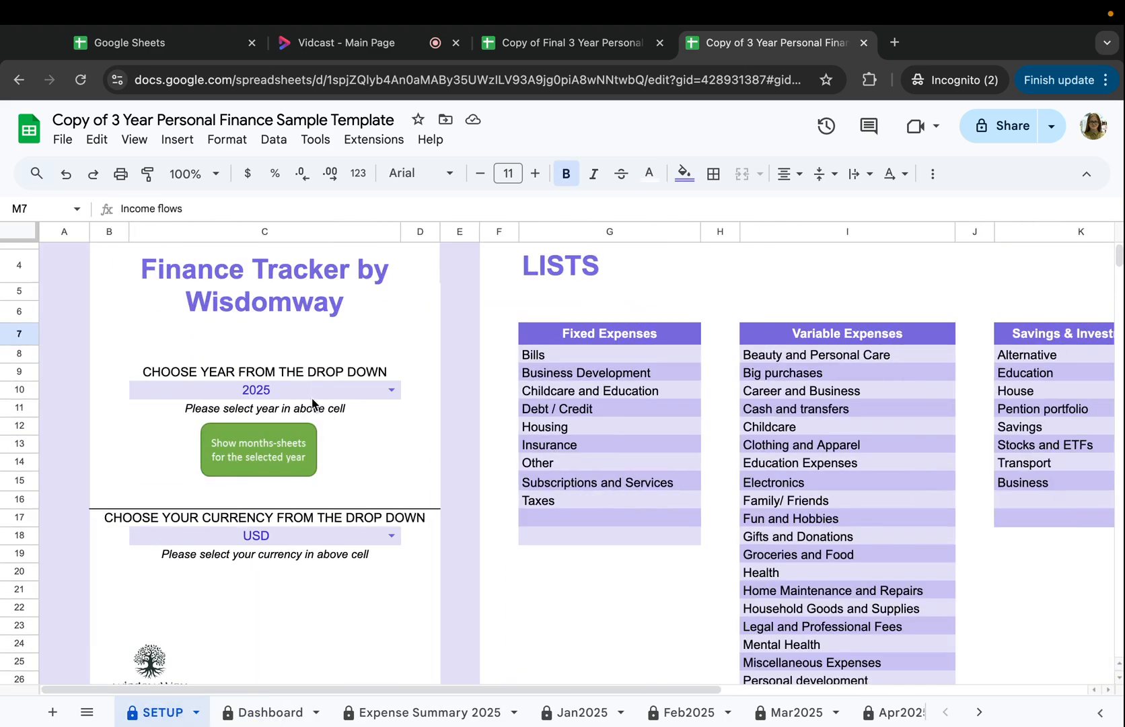
click(381, 394)
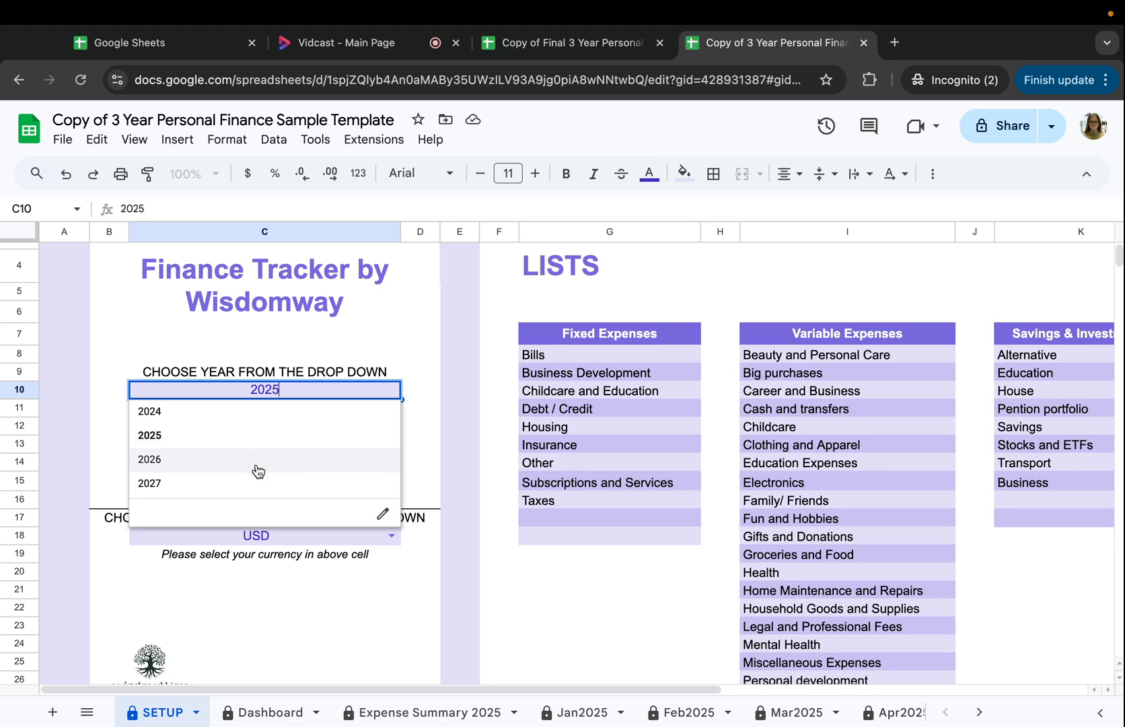
click(409, 591)
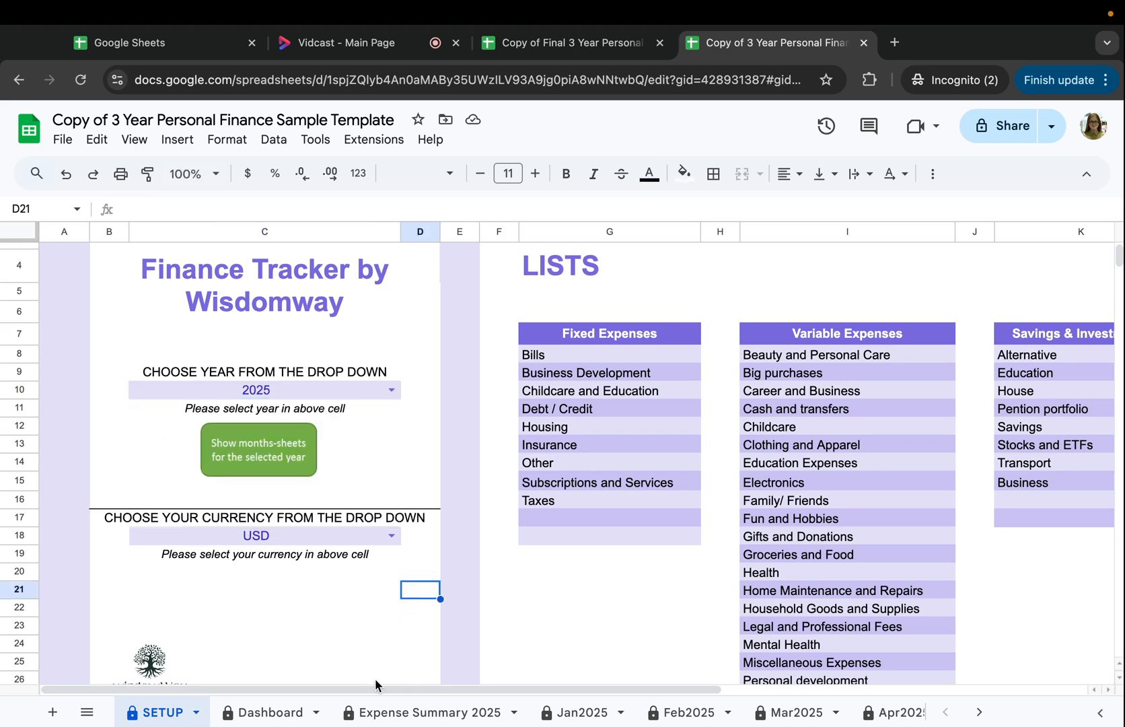
click(390, 391)
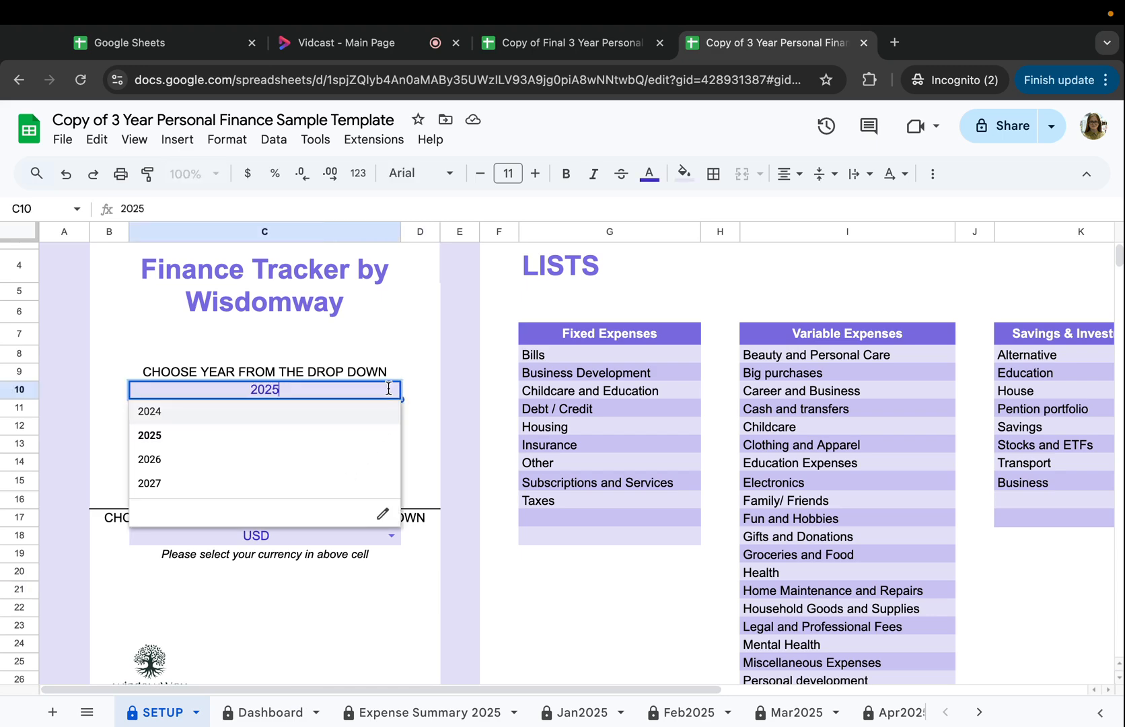
click(445, 605)
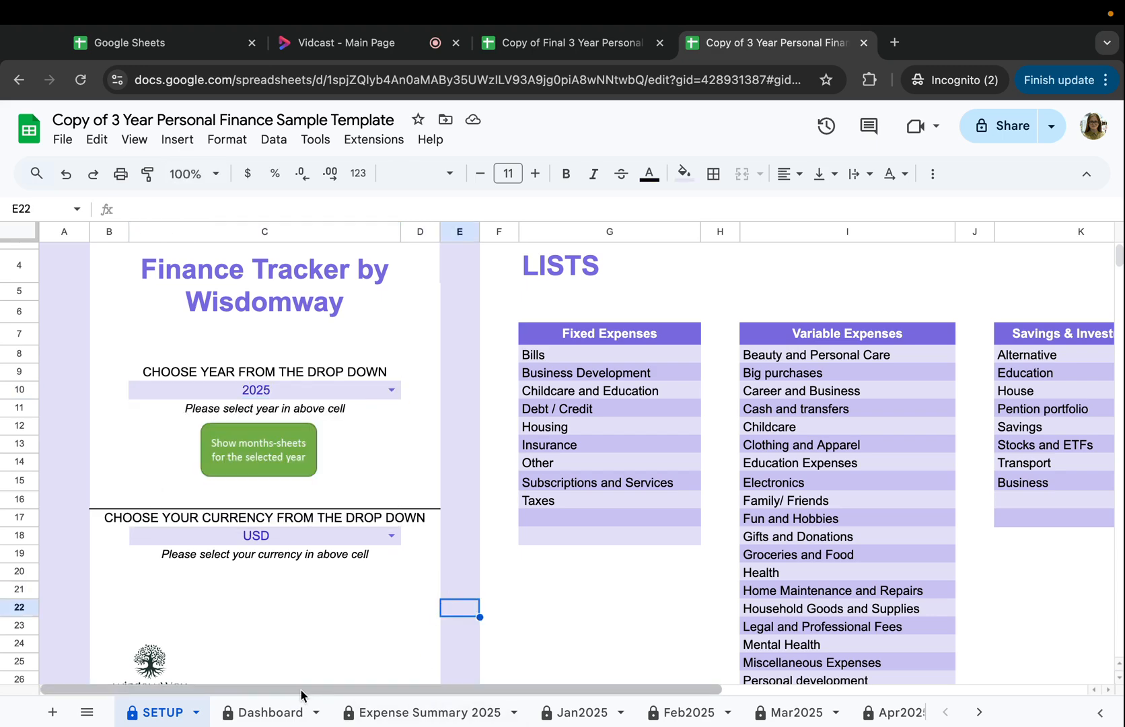
- Return to the Dashboard sheet and examine the Savings & Investments pie chart together with its end date
click(282, 710)
scroll(704, 423, right, 5)
scroll(704, 422, down, 3)
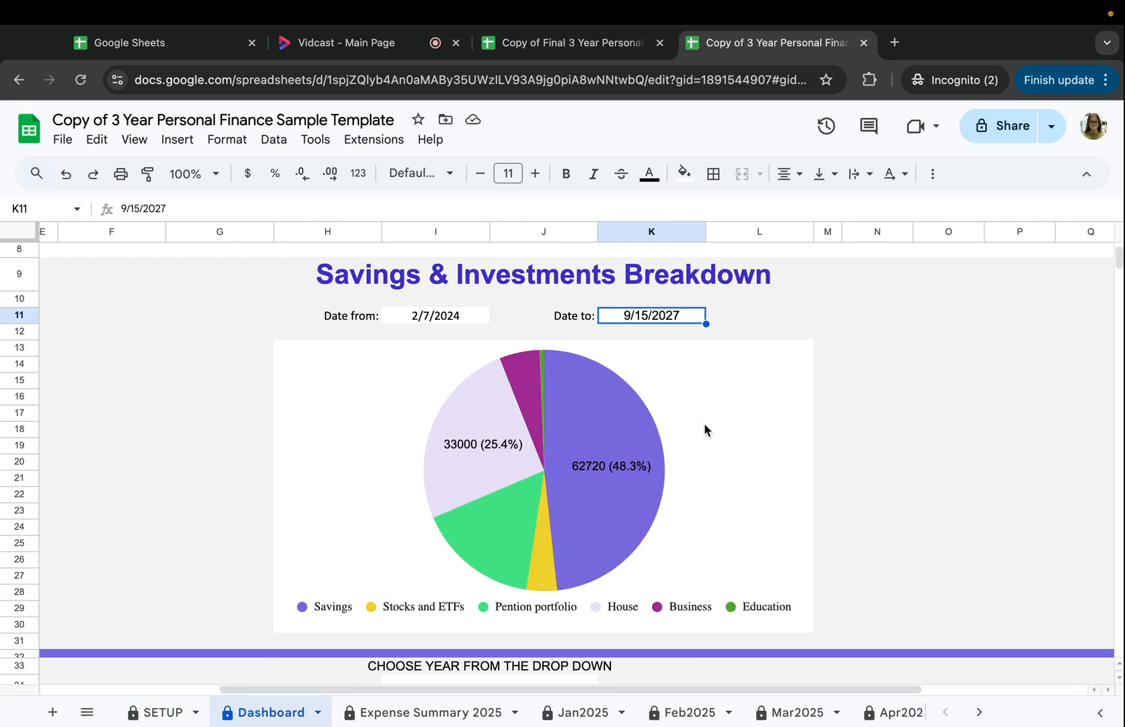
scroll(704, 423, right, 1)
scroll(703, 422, left, 1)
scroll(520, 392, down, 1)
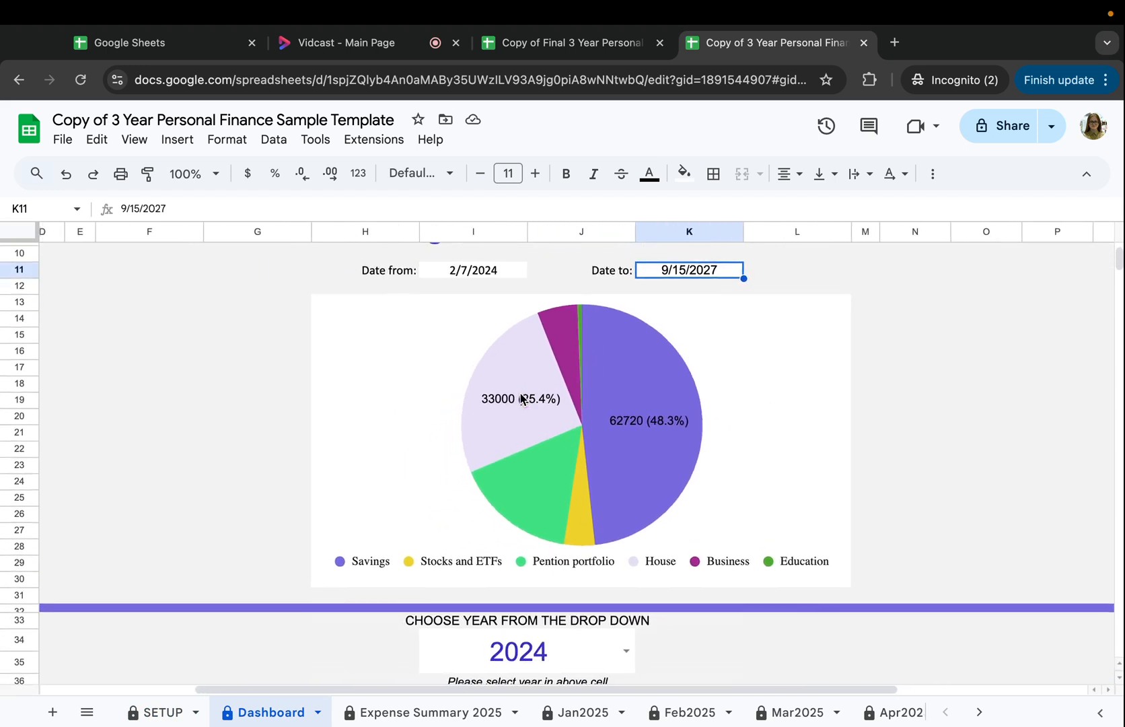
scroll(520, 393, up, 1)
click(700, 277)
click(734, 408)
click(818, 300)
scroll(582, 456, down, 3)
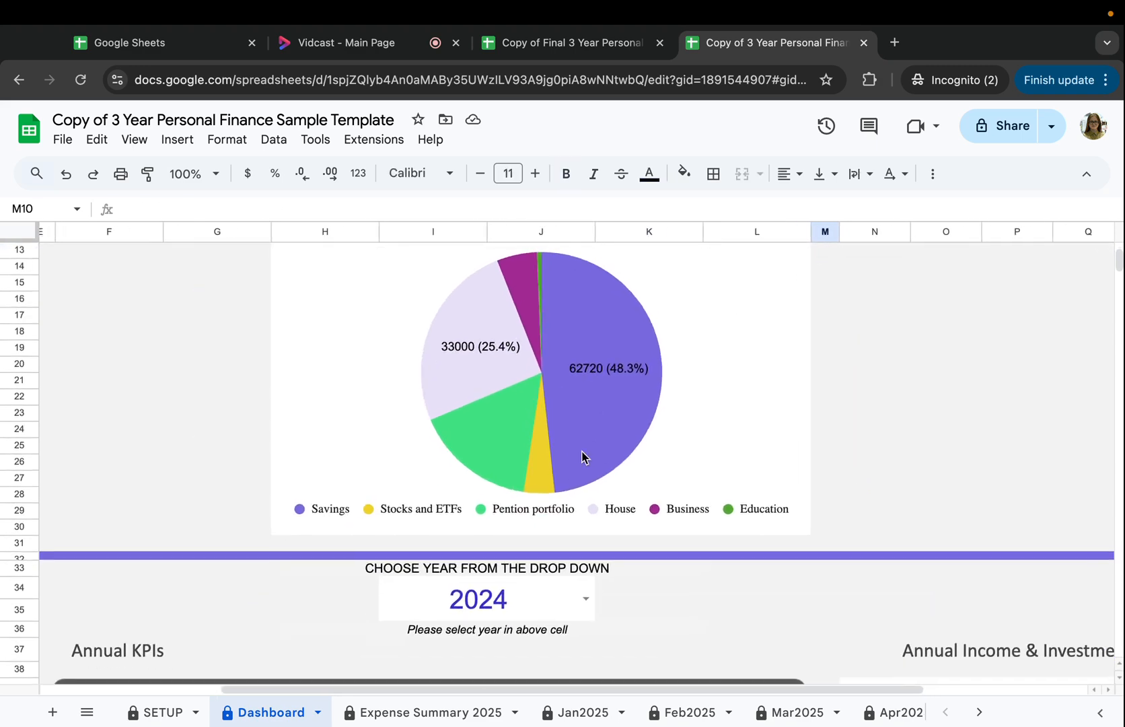
scroll(587, 485, up, 1)
scroll(593, 539, up, 3)
scroll(592, 538, right, 1)
scroll(592, 535, down, 1)
scroll(592, 535, left, 2)
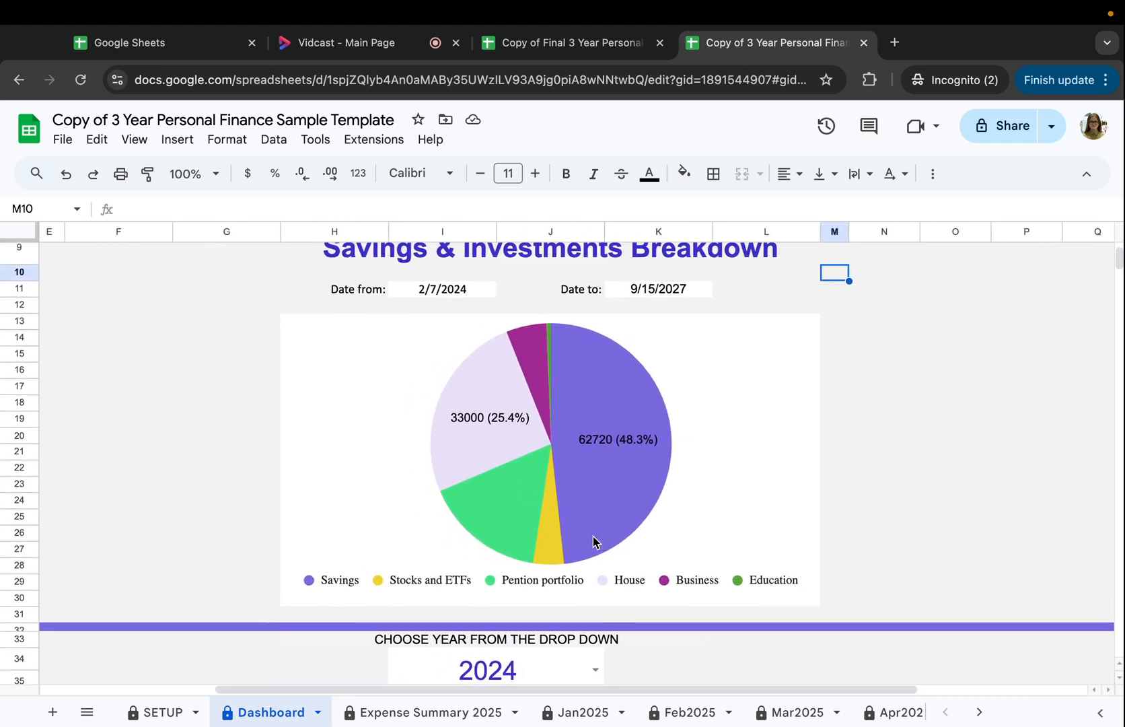
- Set the Dashboard's year selection above the Annual KPIs to 2025
scroll(592, 536, down, 8)
scroll(592, 536, left, 3)
scroll(592, 536, down, 1)
scroll(592, 536, right, 1)
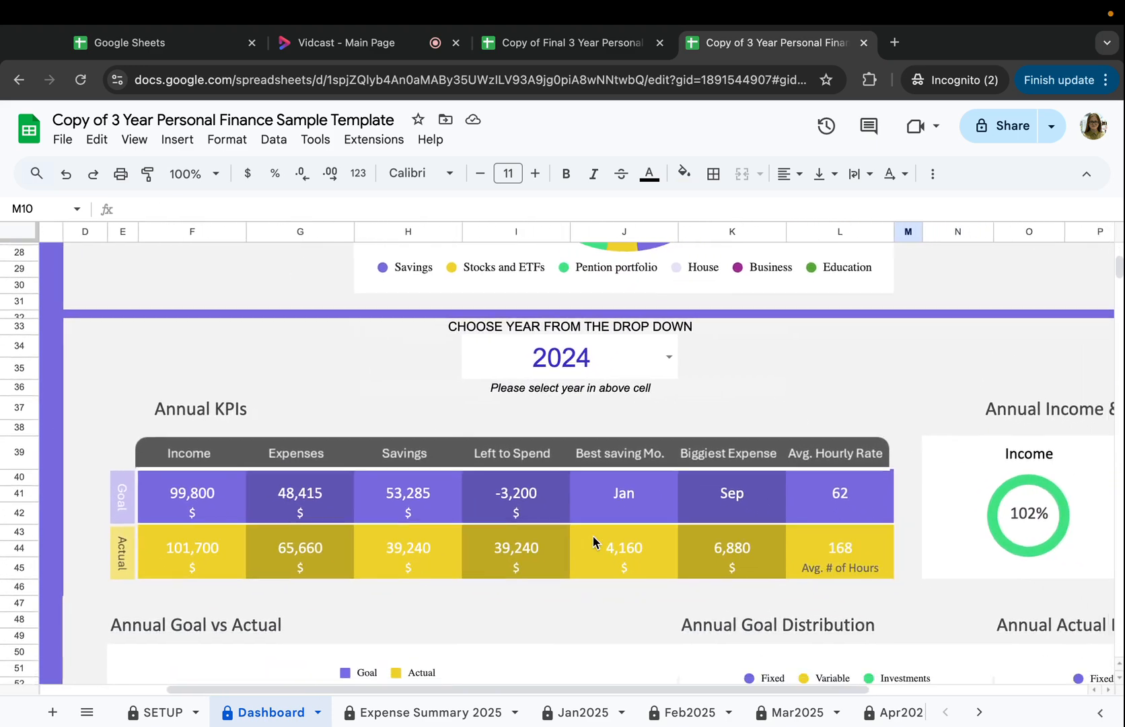
click(613, 369)
click(668, 357)
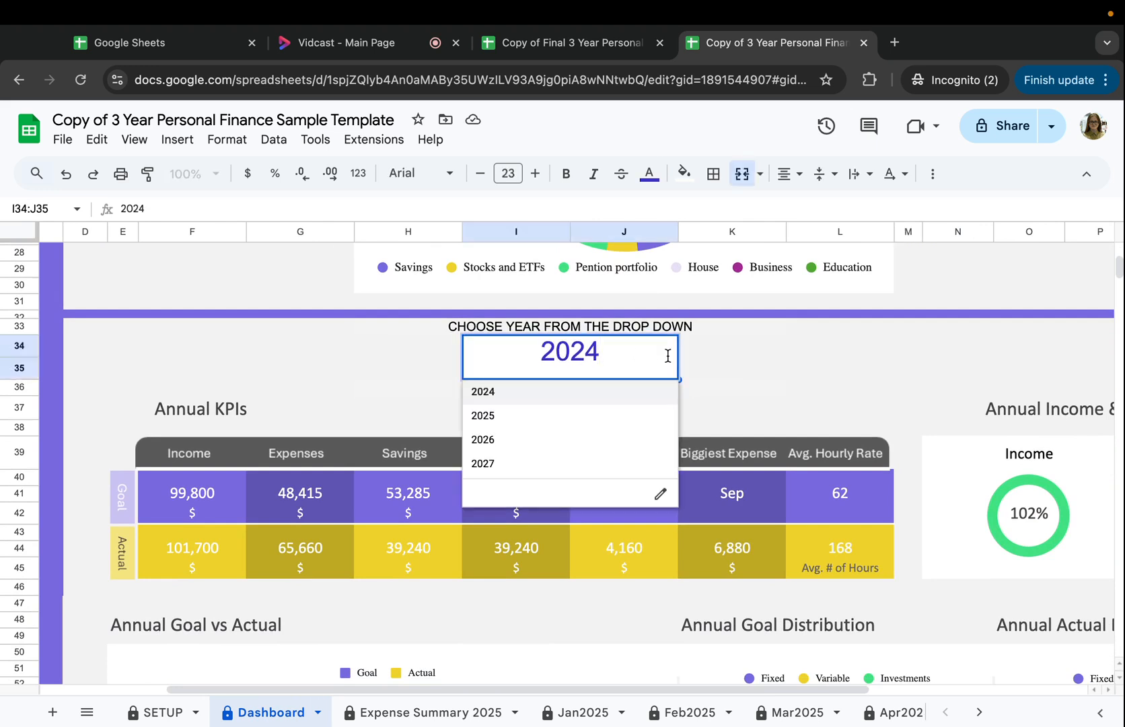
click(569, 417)
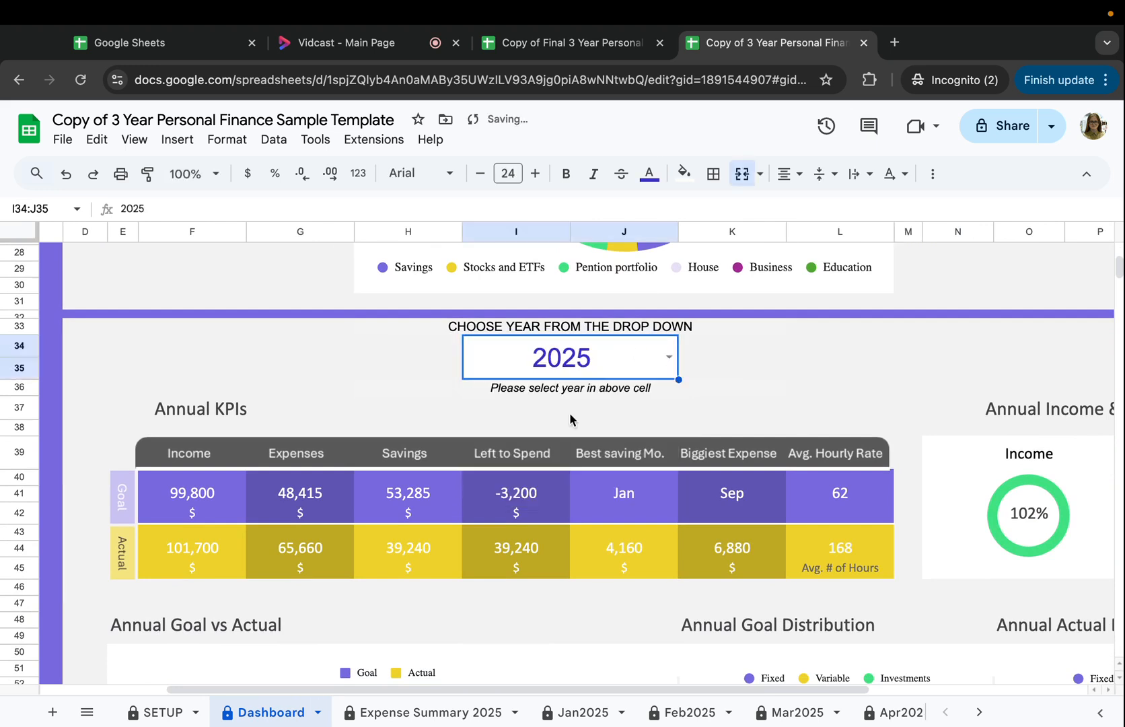
- Examine the Annual KPIs header row for 2025 and view the available years in the drop-down above it
scroll(546, 412, down, 1)
scroll(546, 412, right, 1)
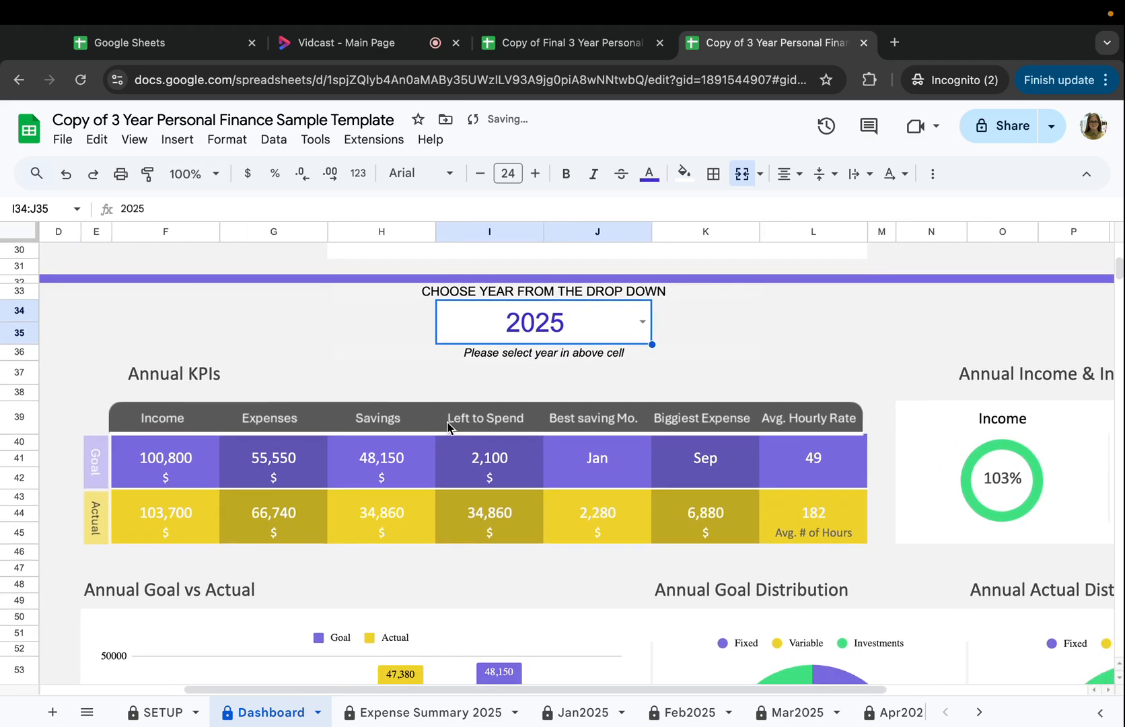
click(157, 412)
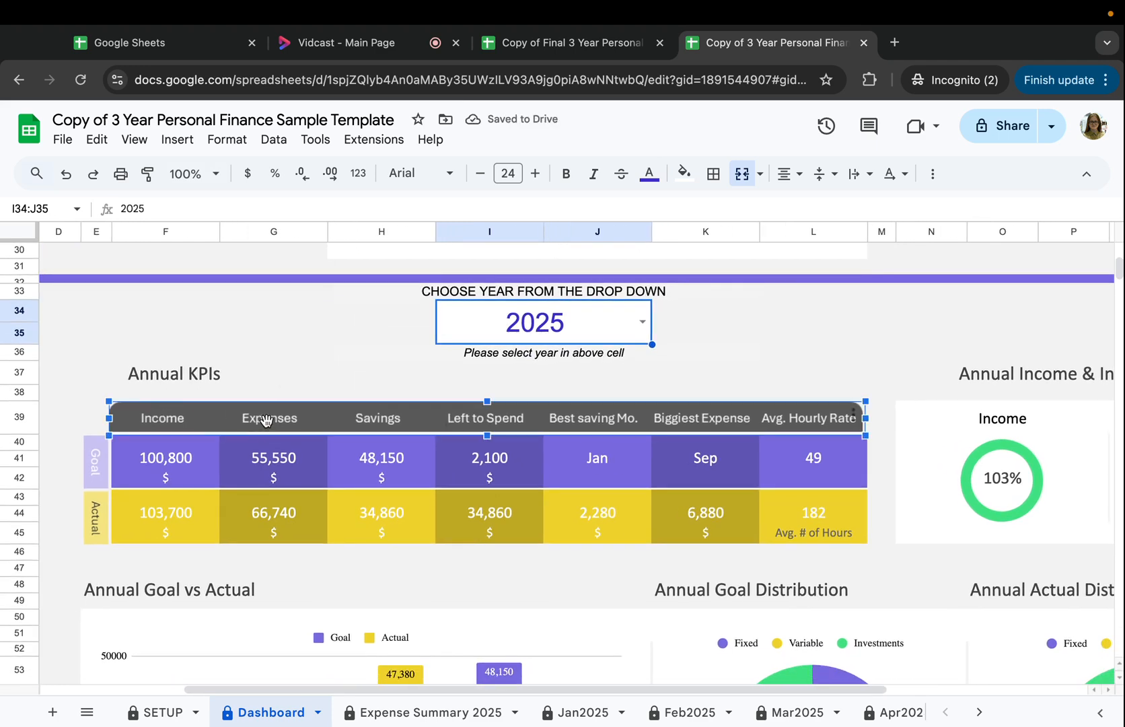
click(647, 329)
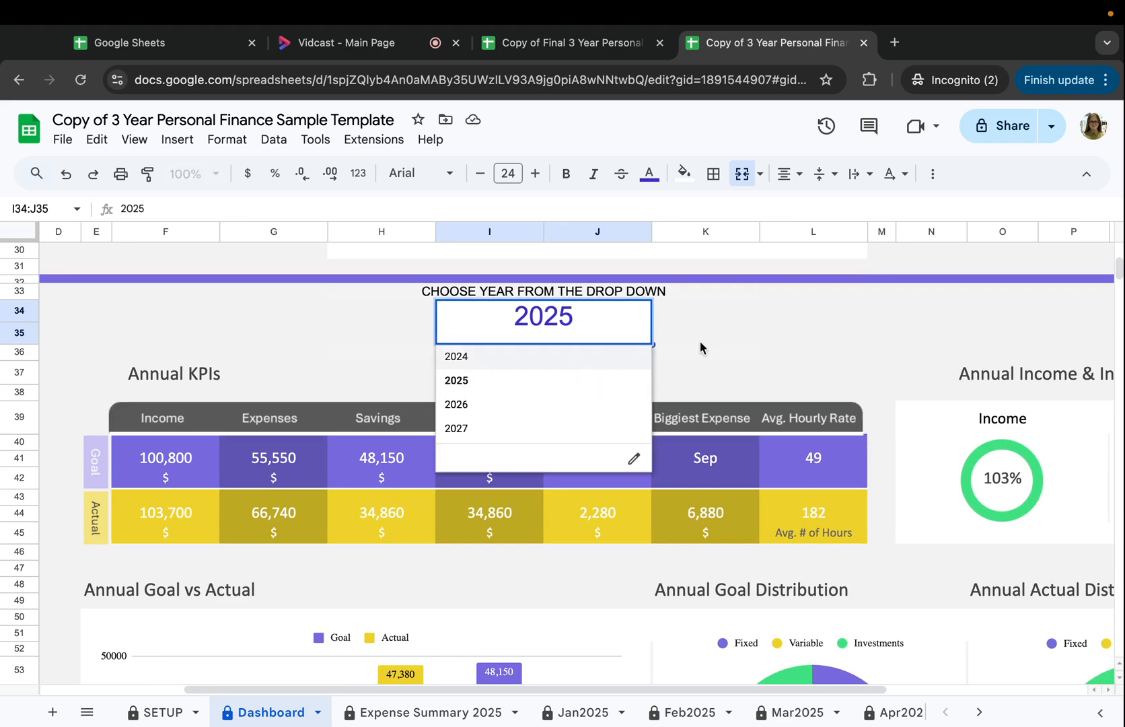
click(657, 337)
click(637, 334)
- Select the Savings & Investments Breakdown heading again, and compare that section with the Annual KPIs below
scroll(638, 329, up, 10)
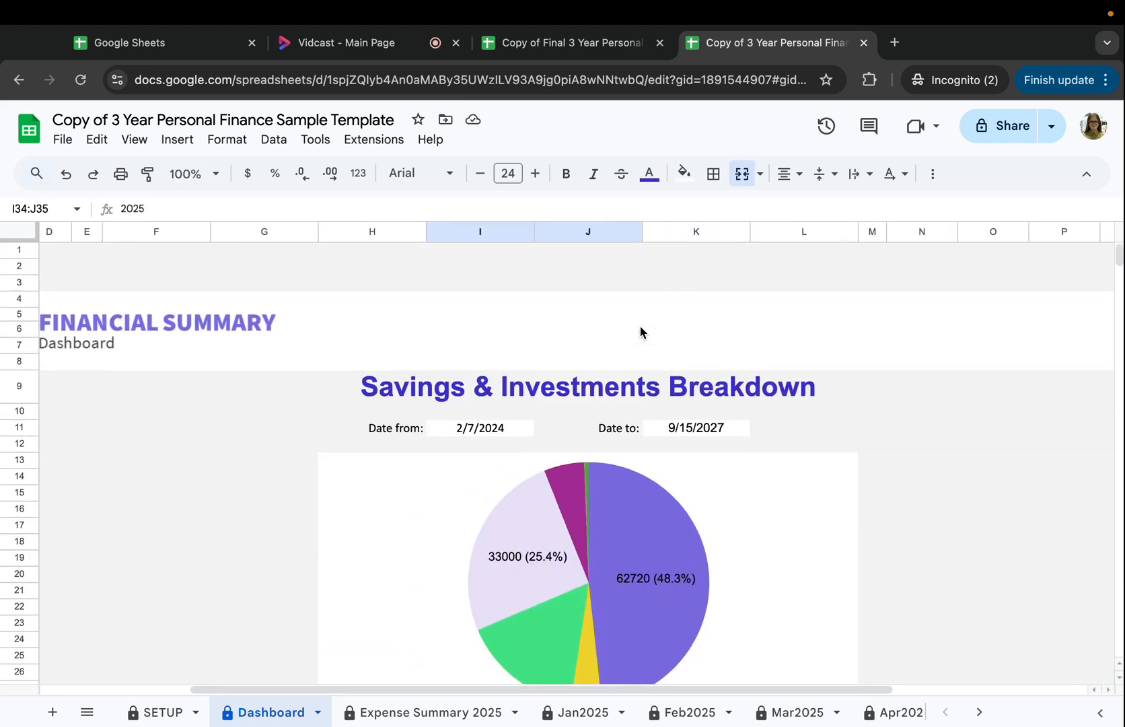
click(562, 386)
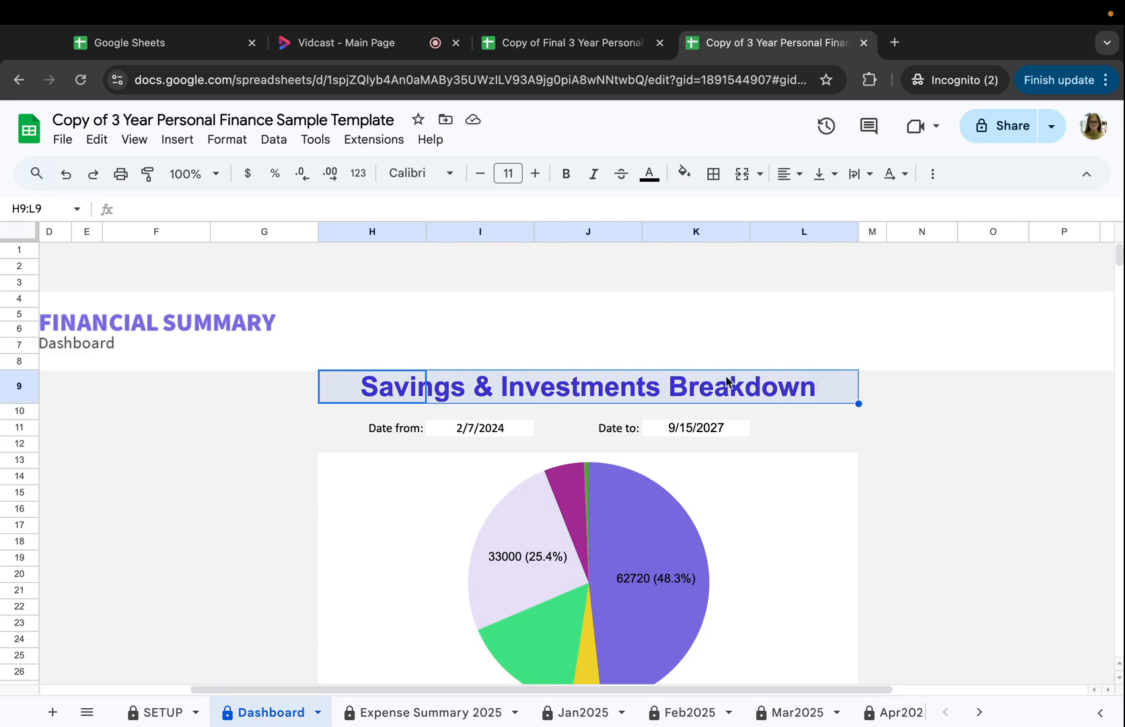
scroll(545, 476, down, 10)
scroll(545, 475, down, 2)
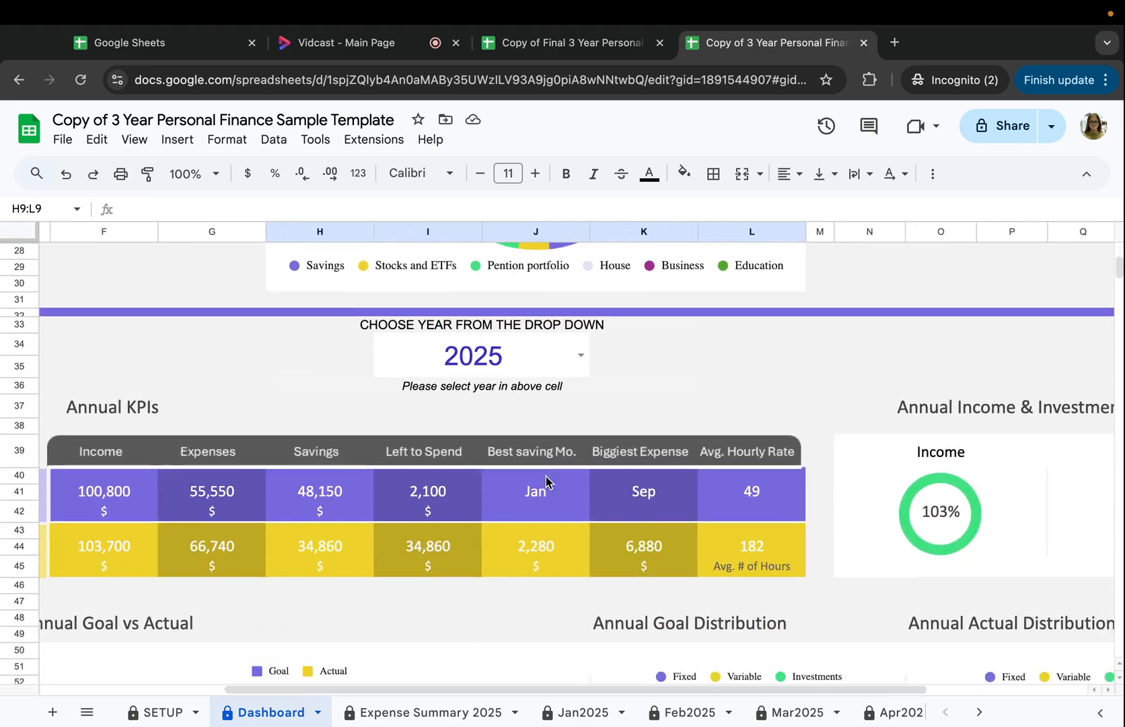
scroll(546, 475, up, 3)
scroll(546, 475, down, 4)
scroll(545, 475, up, 1)
- Highlight the whole Annual KPIs table and view the year drop-down options that control it
drag(108, 433, 811, 566)
click(585, 374)
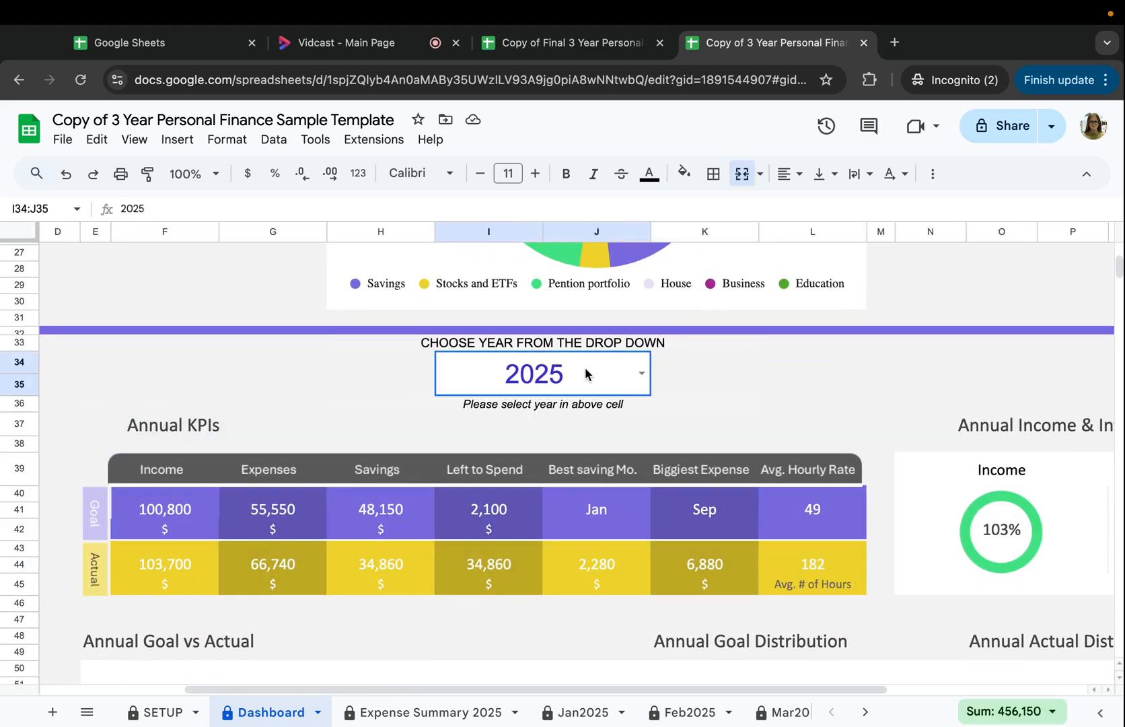
click(641, 373)
click(703, 380)
click(640, 373)
click(730, 393)
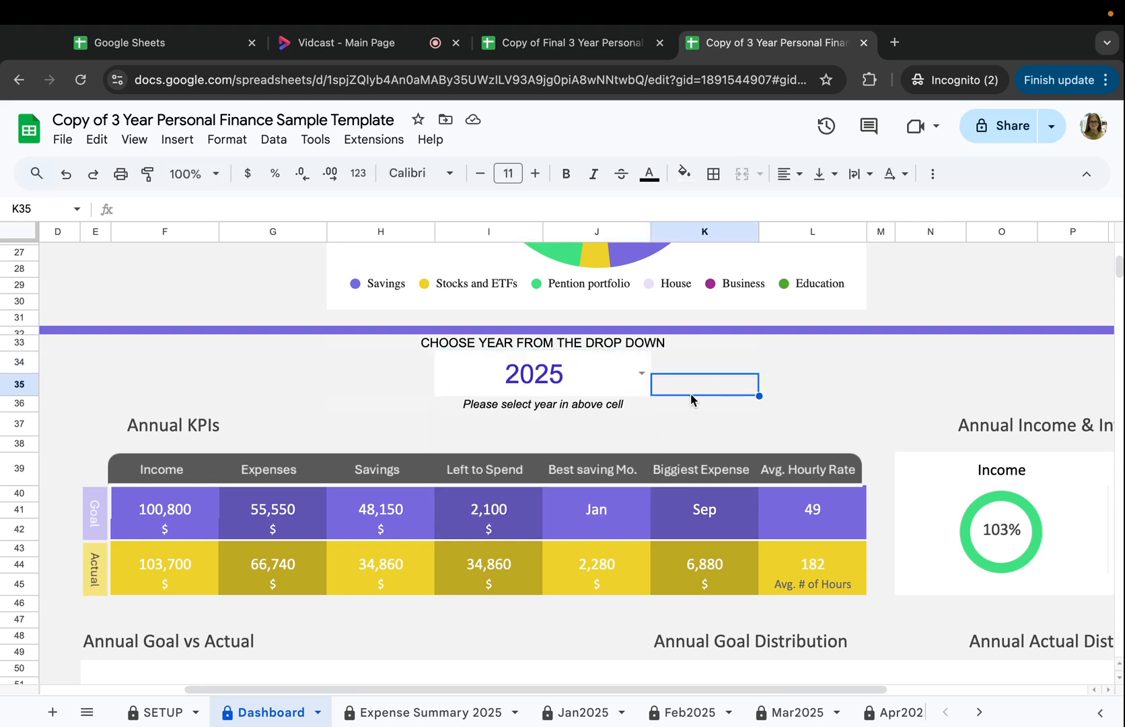
- Review the Annual KPIs, inspect the currency cell under the Income goal, and look back at the pie chart
scroll(530, 506, right, 3)
scroll(530, 505, left, 3)
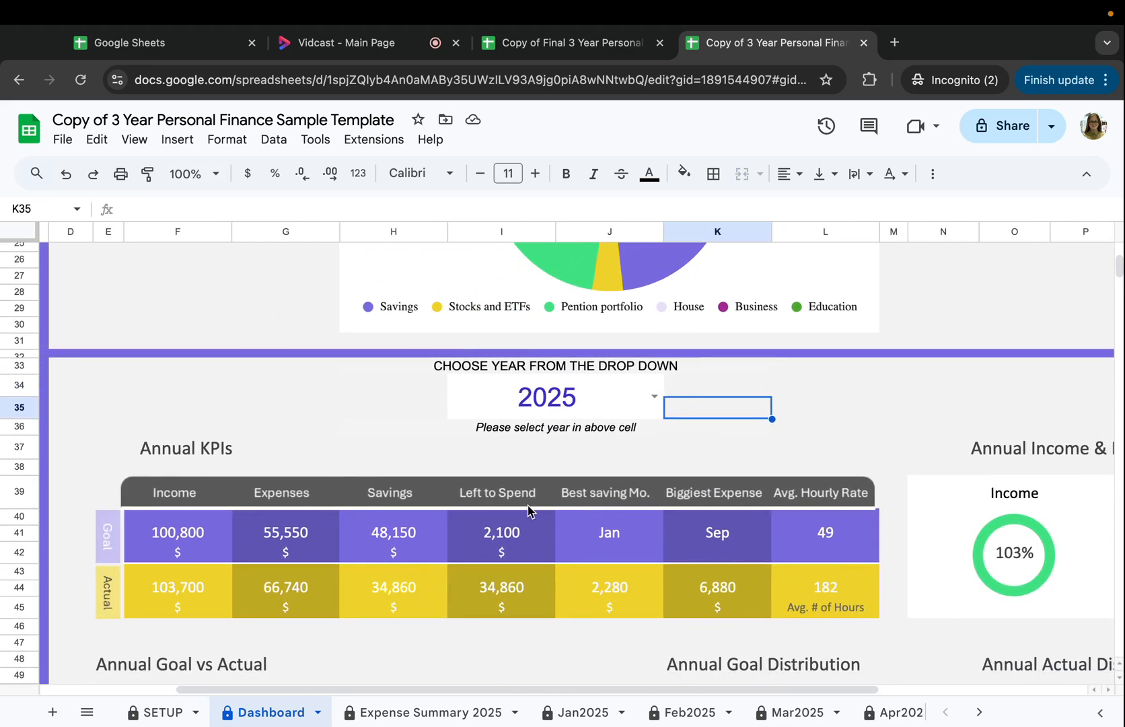
scroll(426, 541, up, 1)
scroll(425, 540, down, 1)
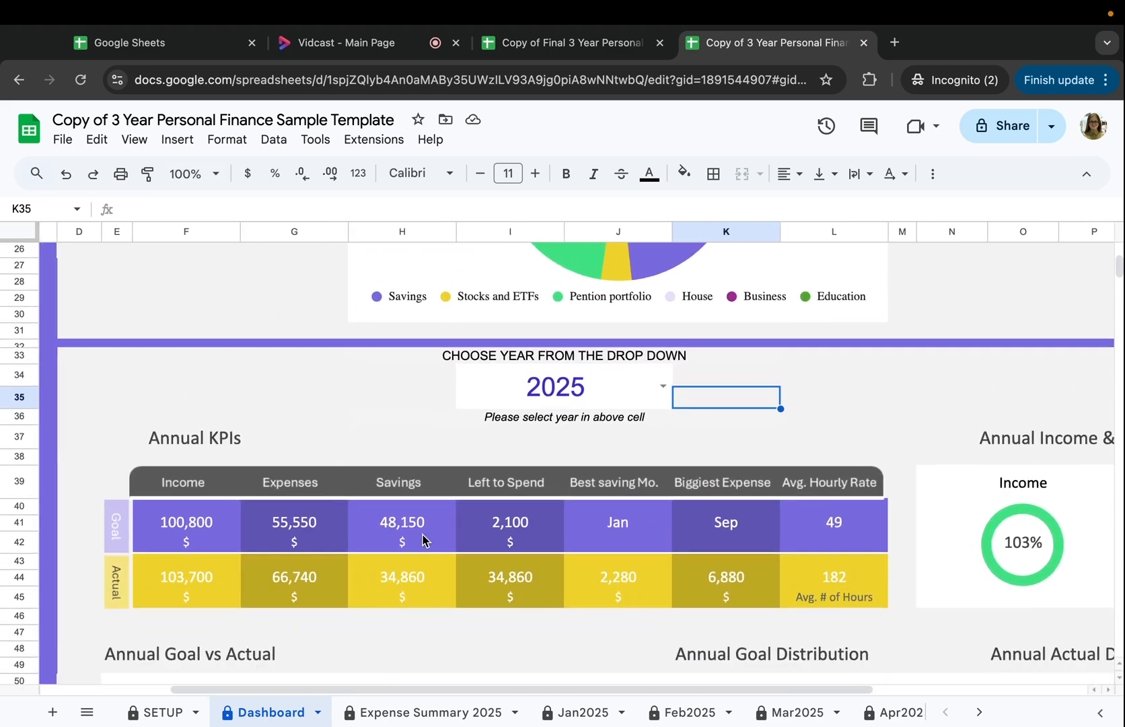
click(226, 543)
scroll(602, 402, up, 8)
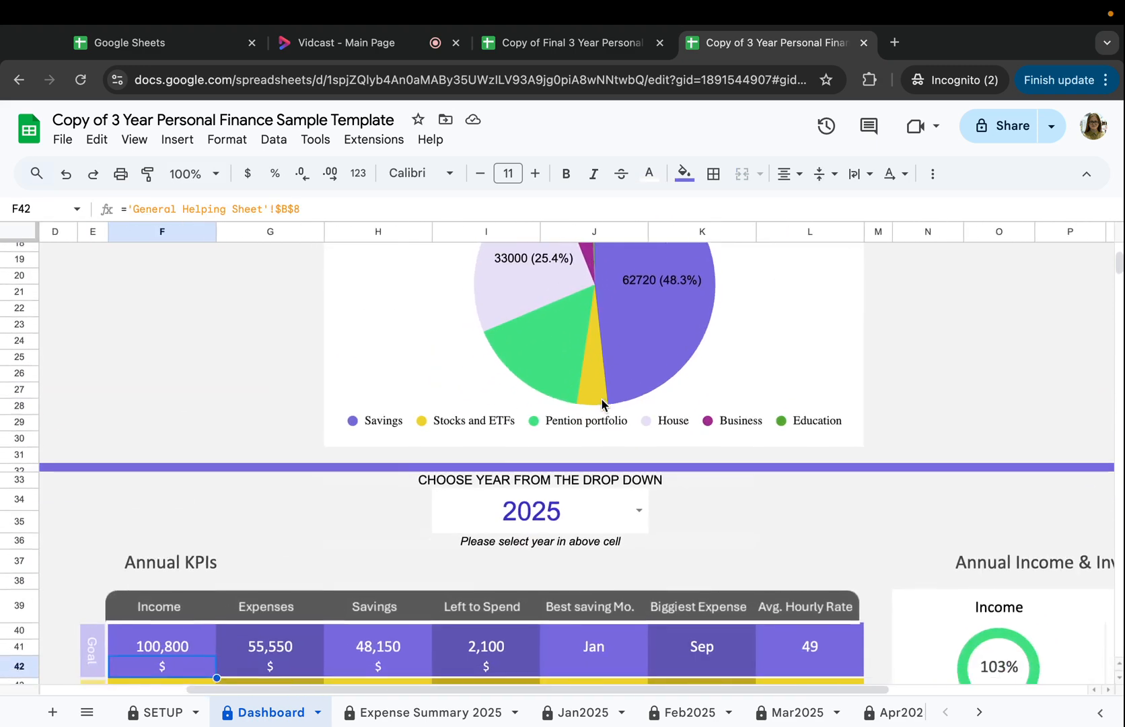
- Select the Savings & Investments Breakdown heading and inspect the House slice of its pie chart
click(500, 349)
scroll(476, 440, down, 3)
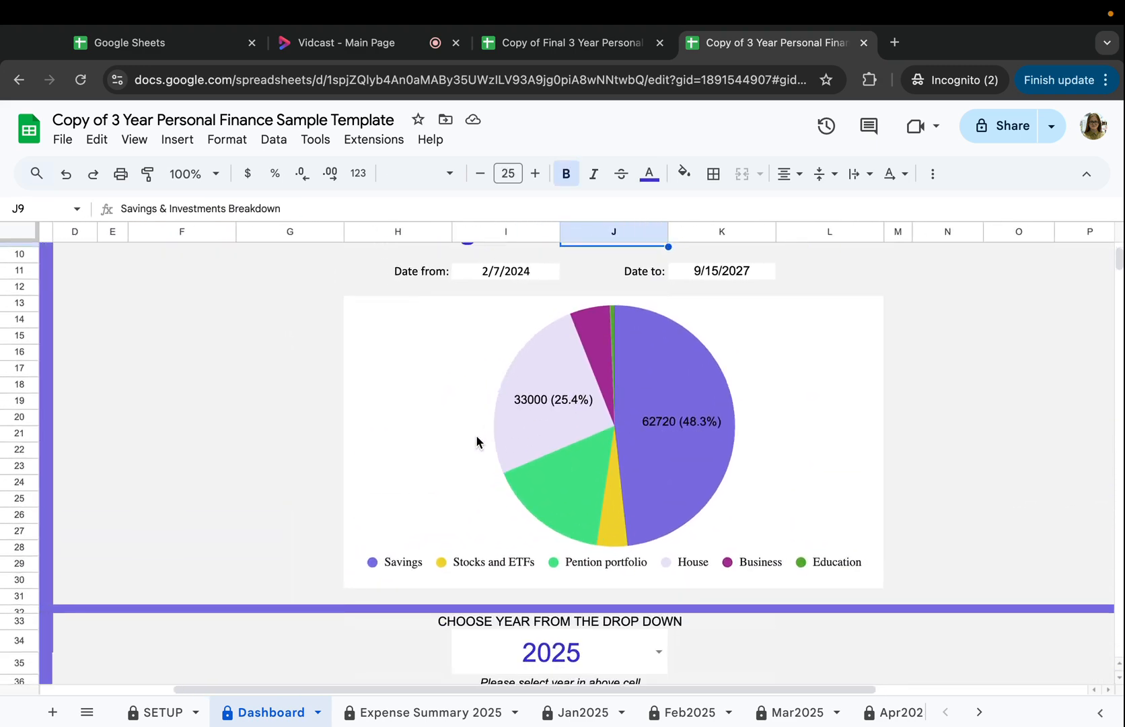
click(518, 506)
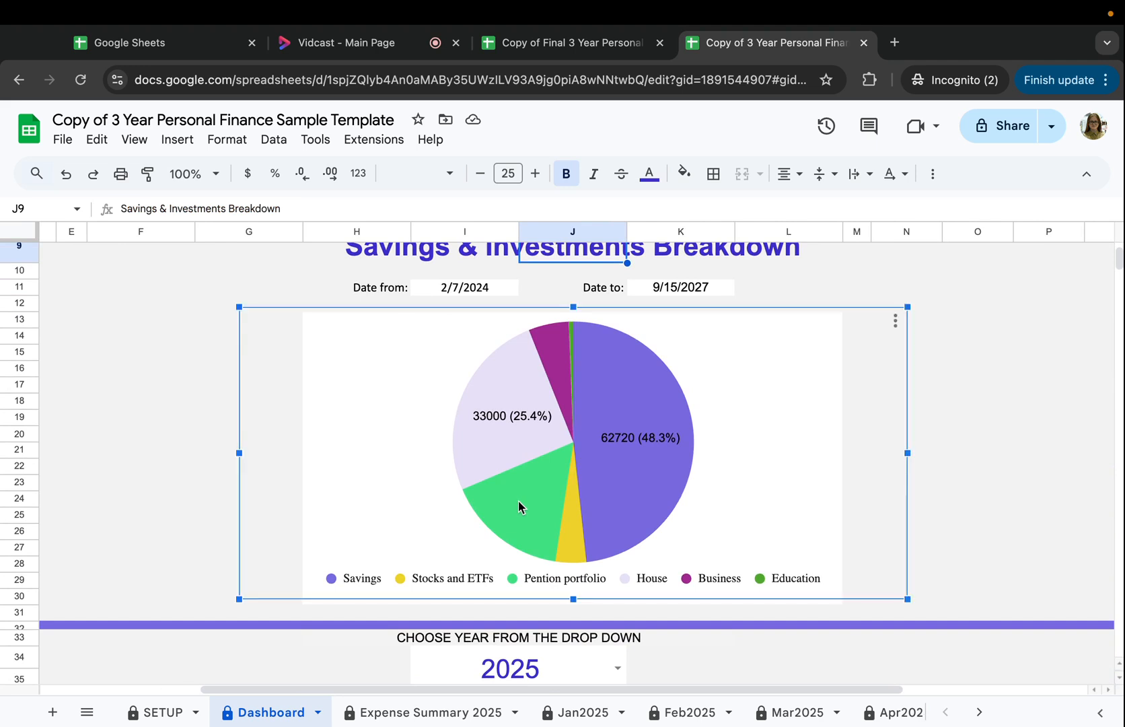
mouse_move(504, 442)
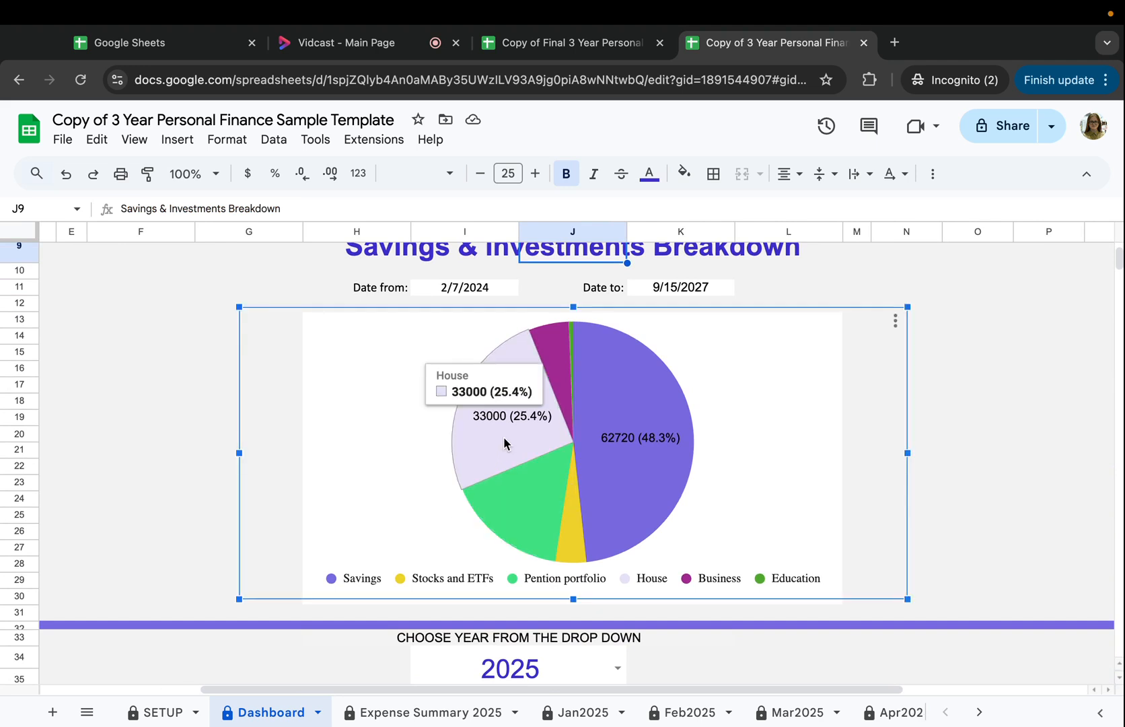
mouse_move(554, 372)
click(188, 505)
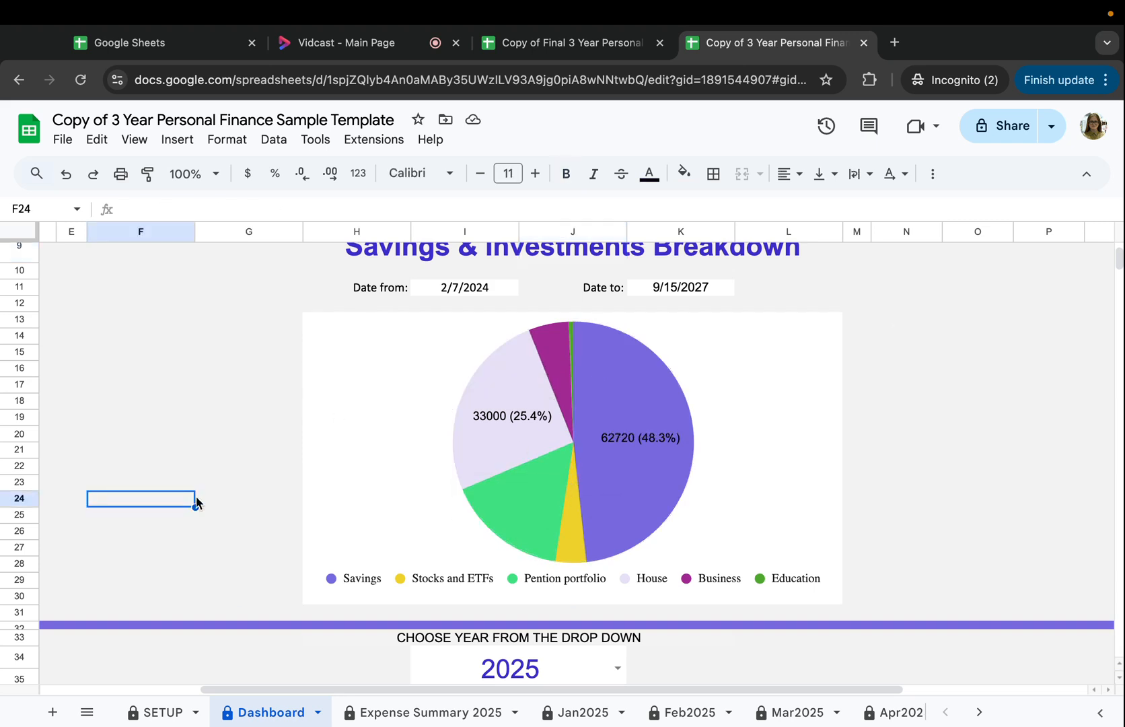
- Compare the pie chart with its date range and the year selector below, then select and deselect the chart
scroll(310, 487, down, 2)
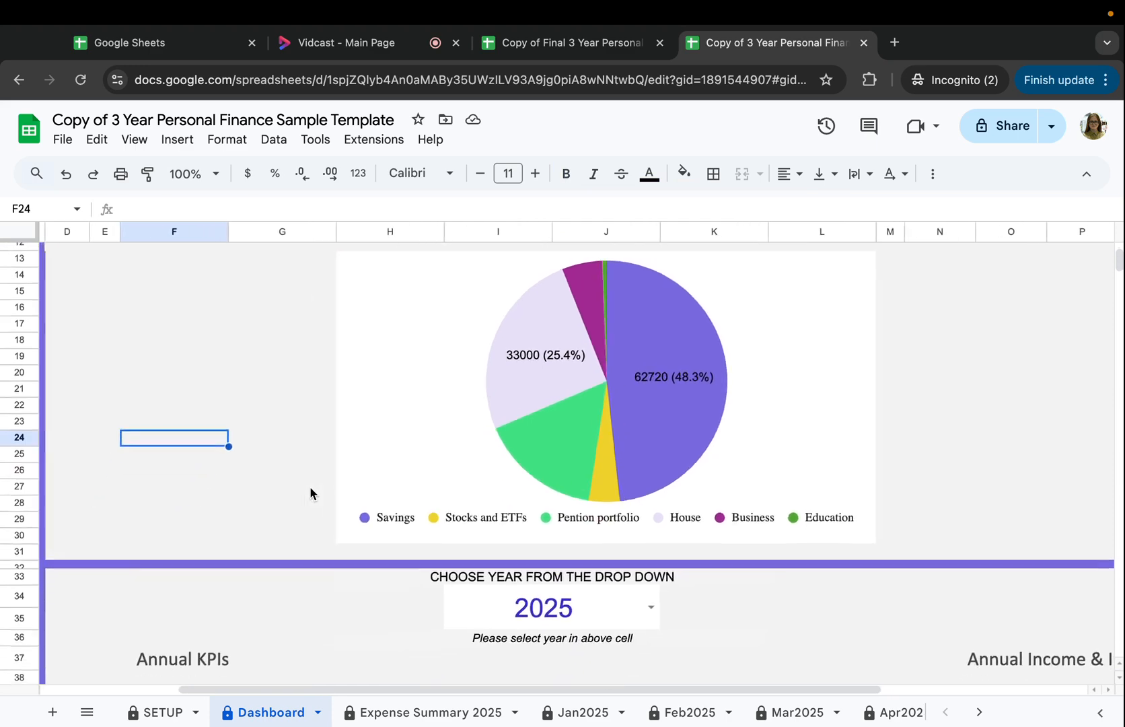
scroll(310, 488, up, 3)
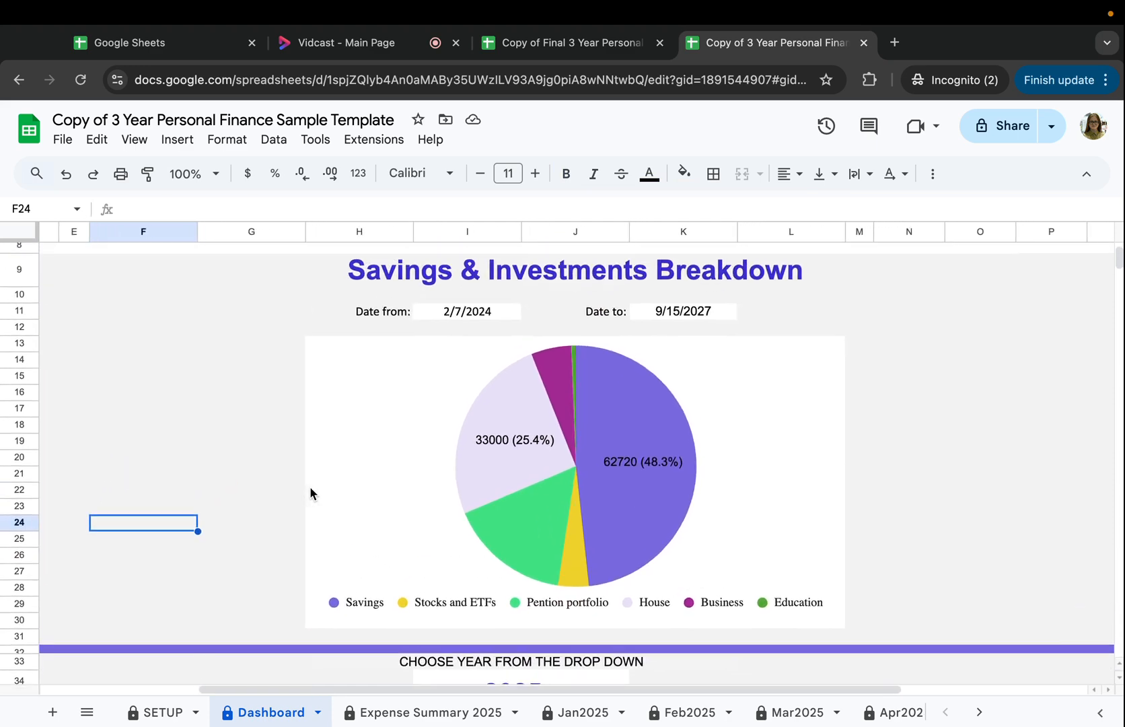
scroll(310, 486, right, 1)
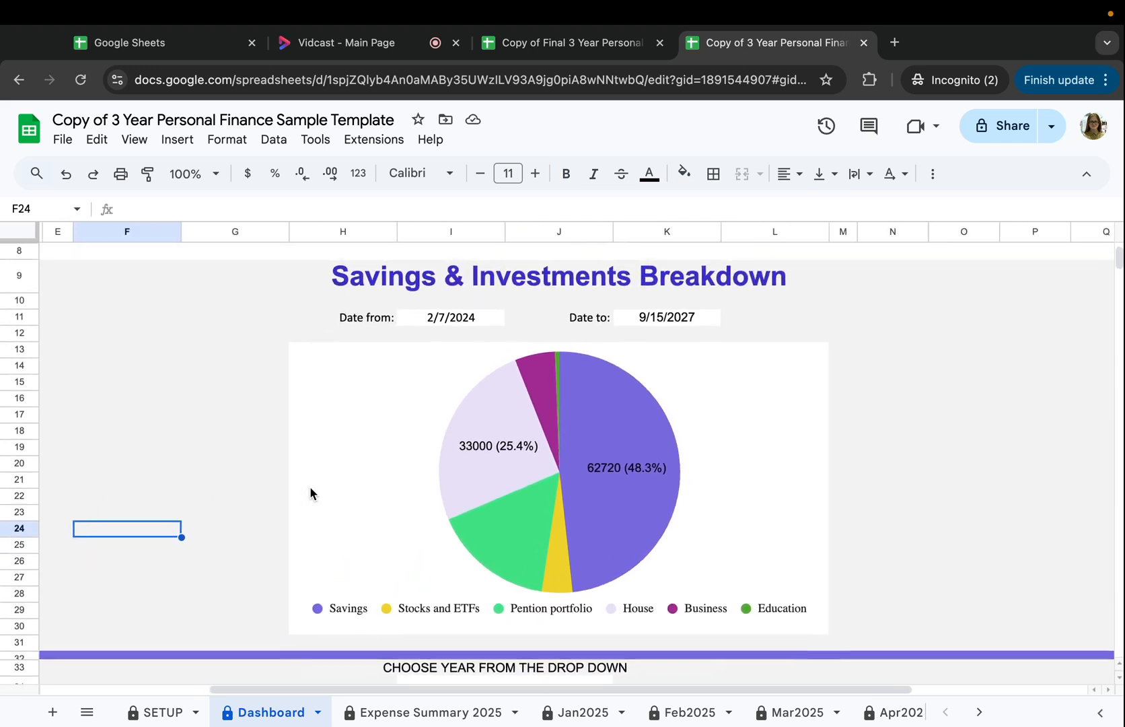
scroll(310, 486, up, 2)
click(437, 494)
scroll(436, 494, down, 1)
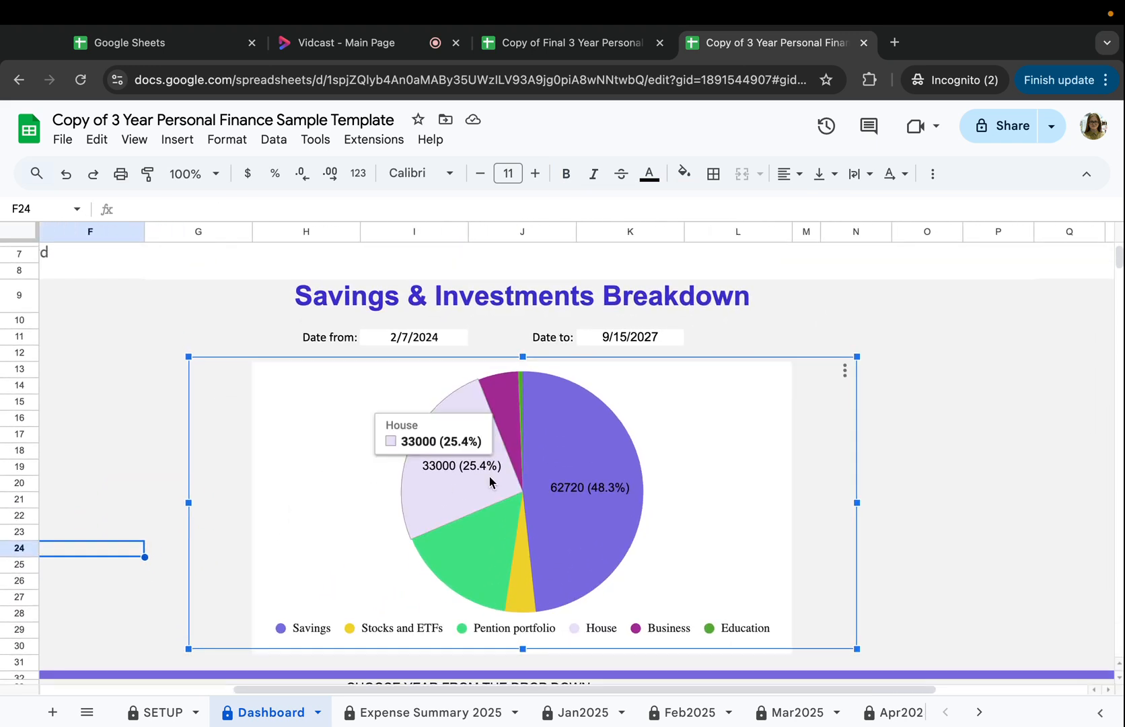
click(897, 484)
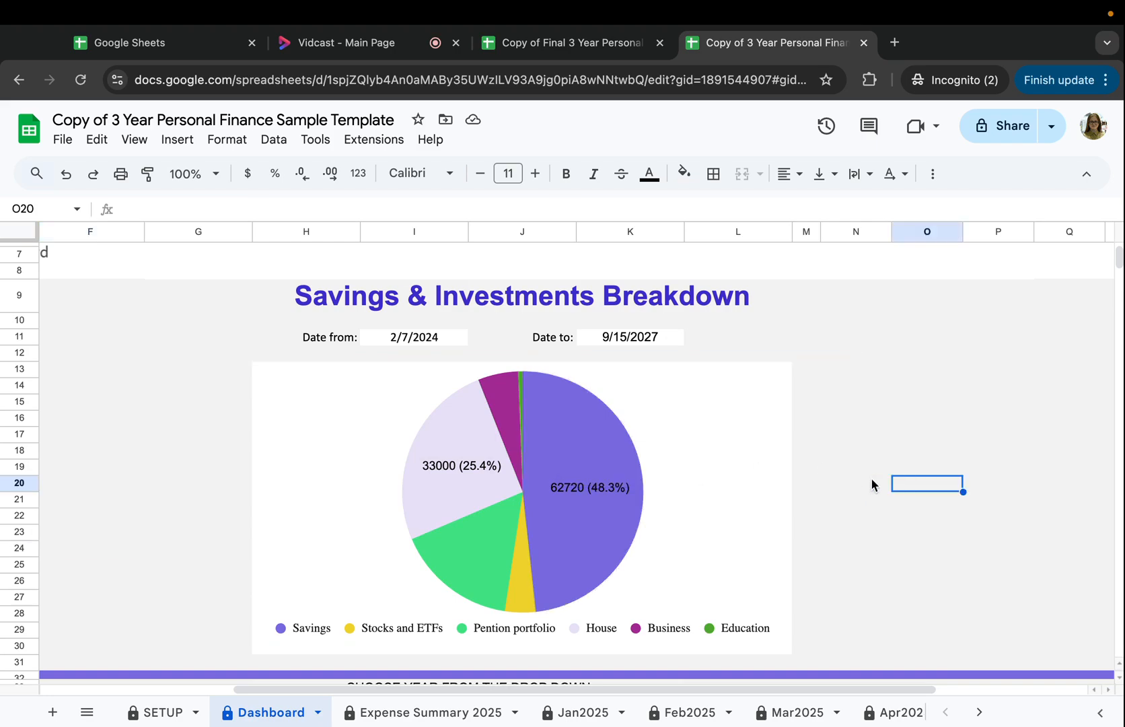
- Go to the Annual Income & Investment Progress section of the Dashboard and select its heading
scroll(719, 567, down, 5)
scroll(720, 567, left, 1)
scroll(719, 565, down, 5)
scroll(719, 565, right, 2)
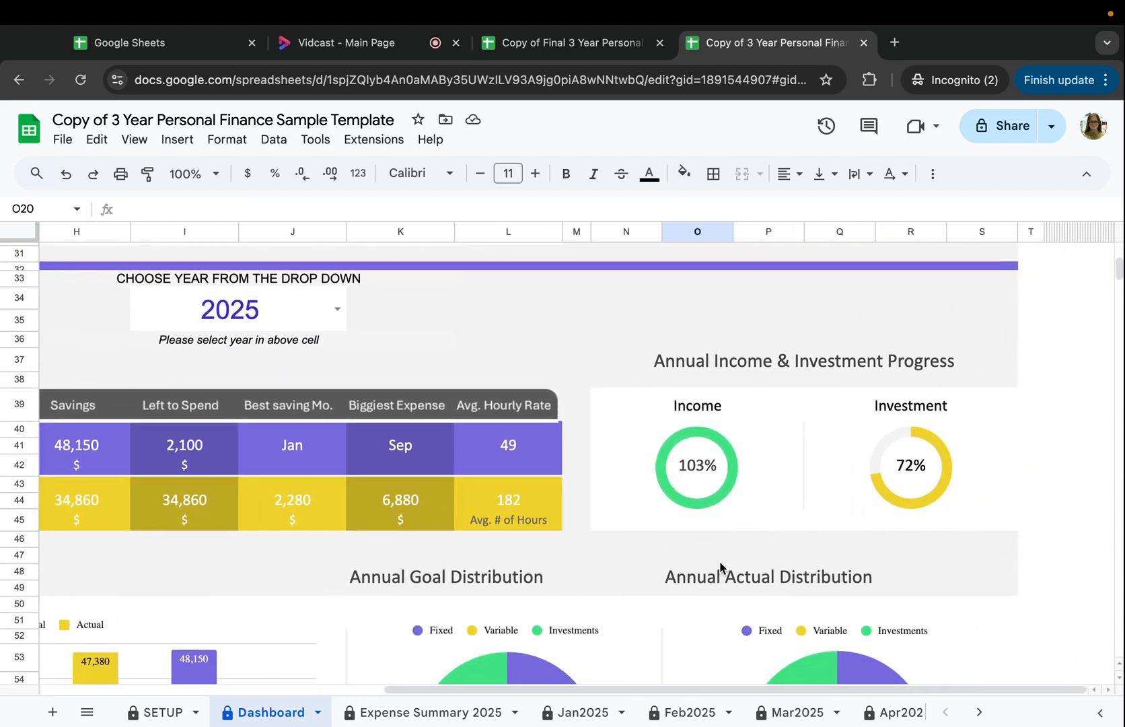
scroll(719, 560, left, 1)
click(767, 342)
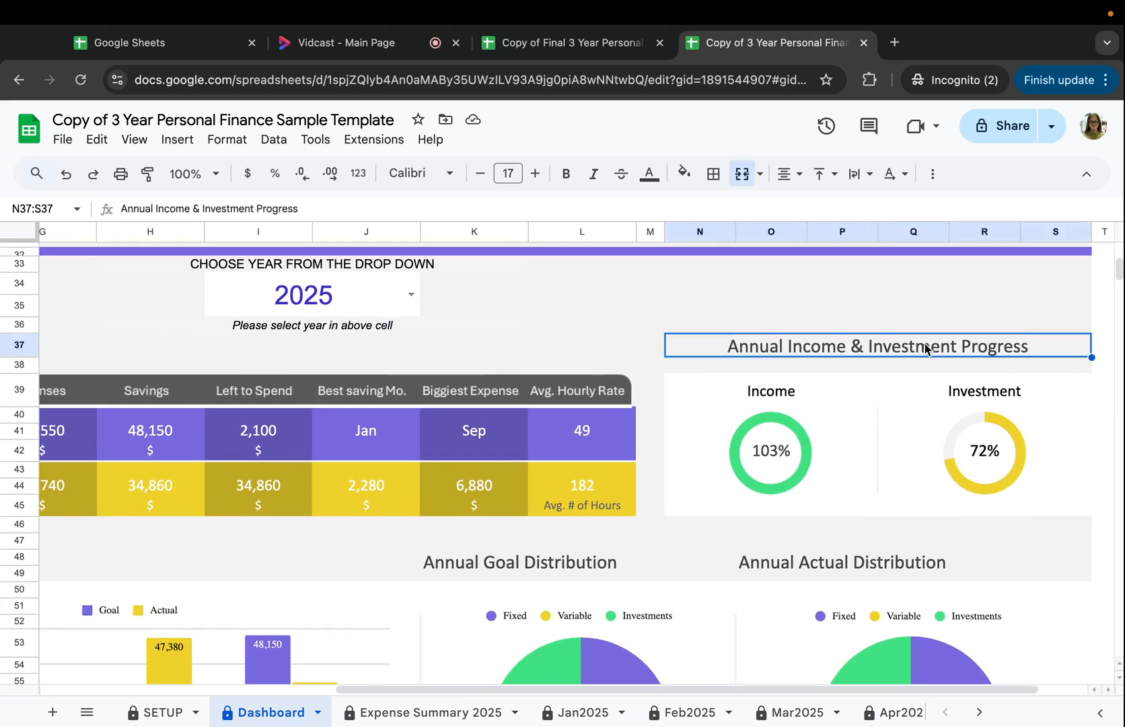
- Inspect the Left to Spend column in the Annual KPIs, including its Goal and Actual cells
scroll(812, 386, left, 3)
click(501, 391)
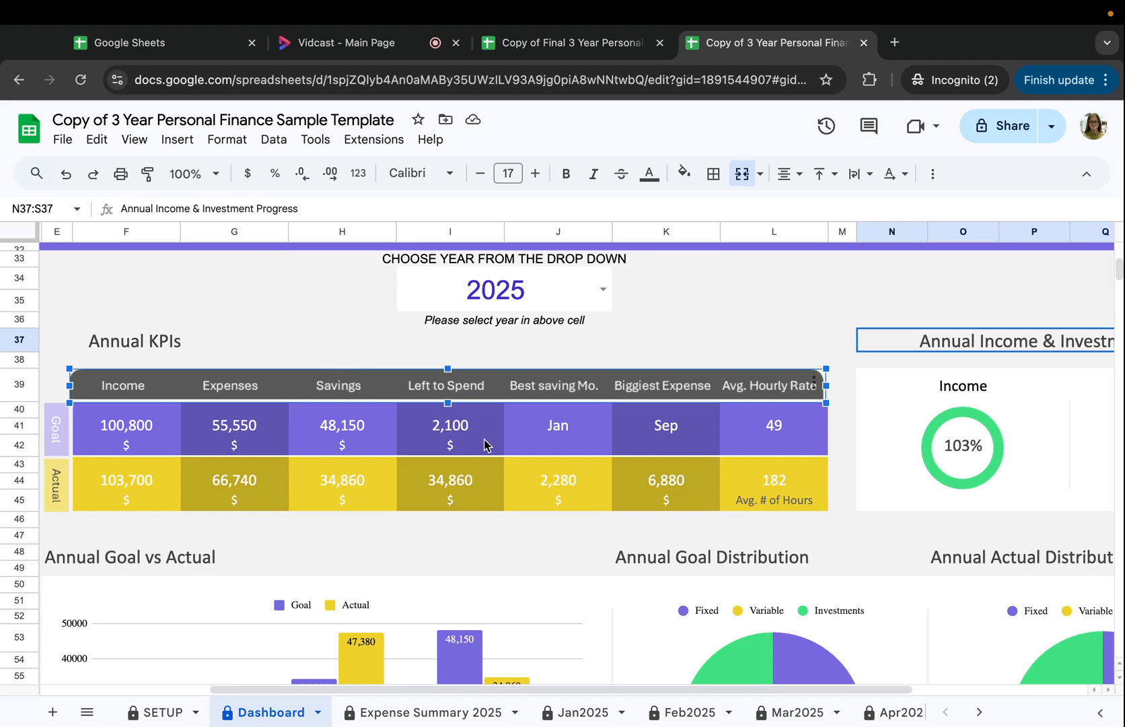
click(452, 431)
click(458, 490)
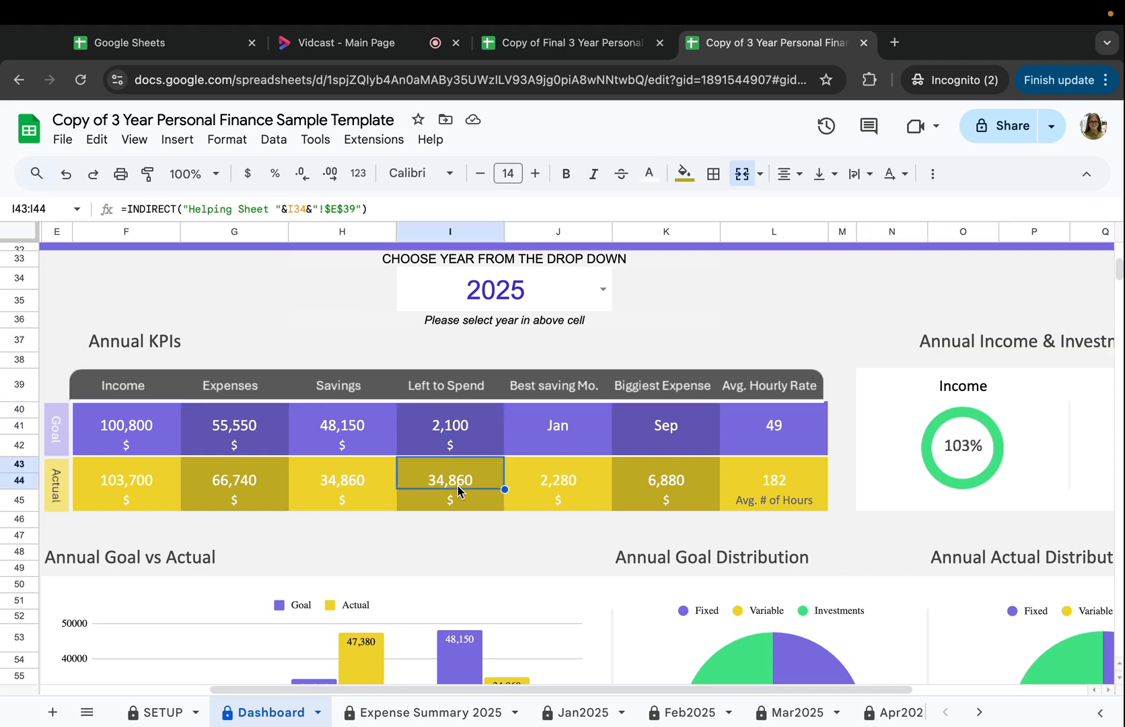
click(467, 385)
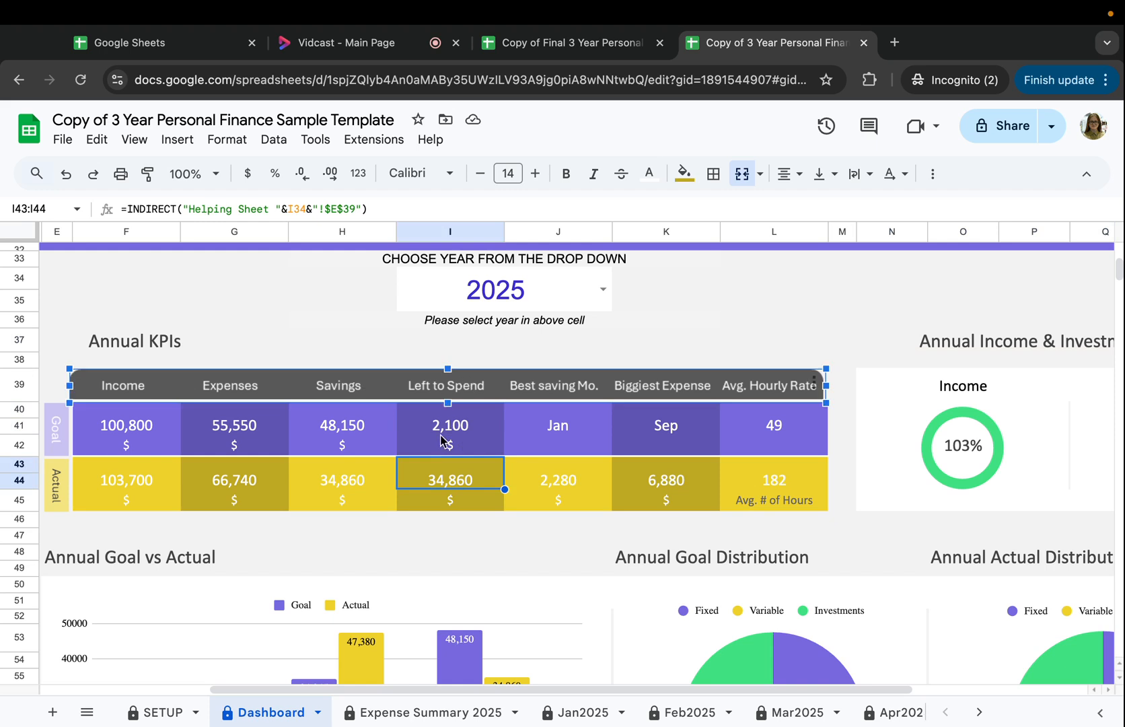
scroll(479, 393, up, 1)
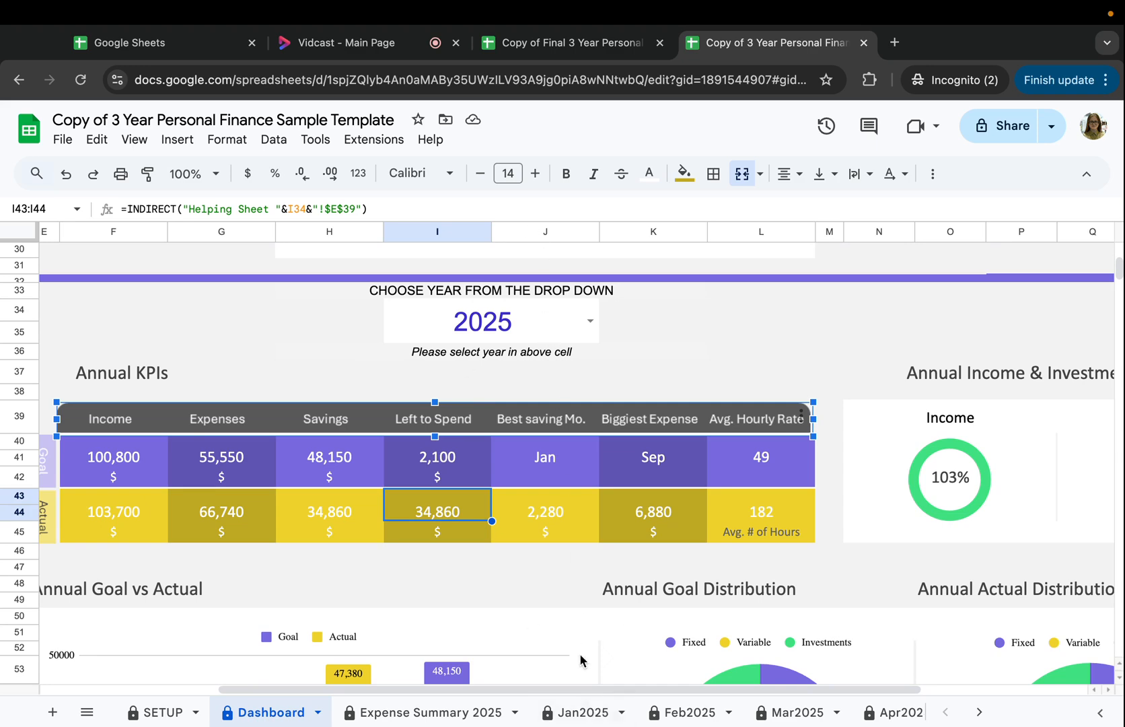
- On the Jan2025 sheet, enter a fixed expense amount of 20,000 for 1/8/2025
click(590, 712)
scroll(546, 537, down, 5)
scroll(546, 536, down, 1)
scroll(546, 536, right, 1)
click(691, 498)
text(20,000)
key(Return)
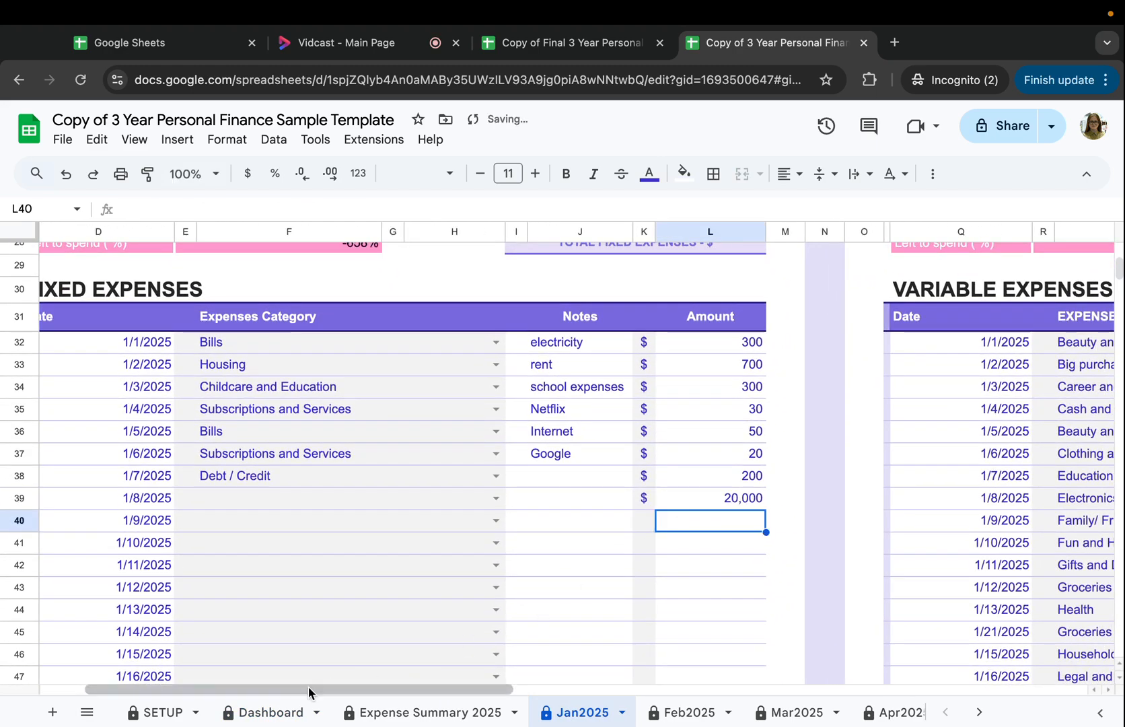
- Check the Left to Spend figures on the Dashboard by highlighting the Goal and Actual cells
click(272, 712)
click(438, 459)
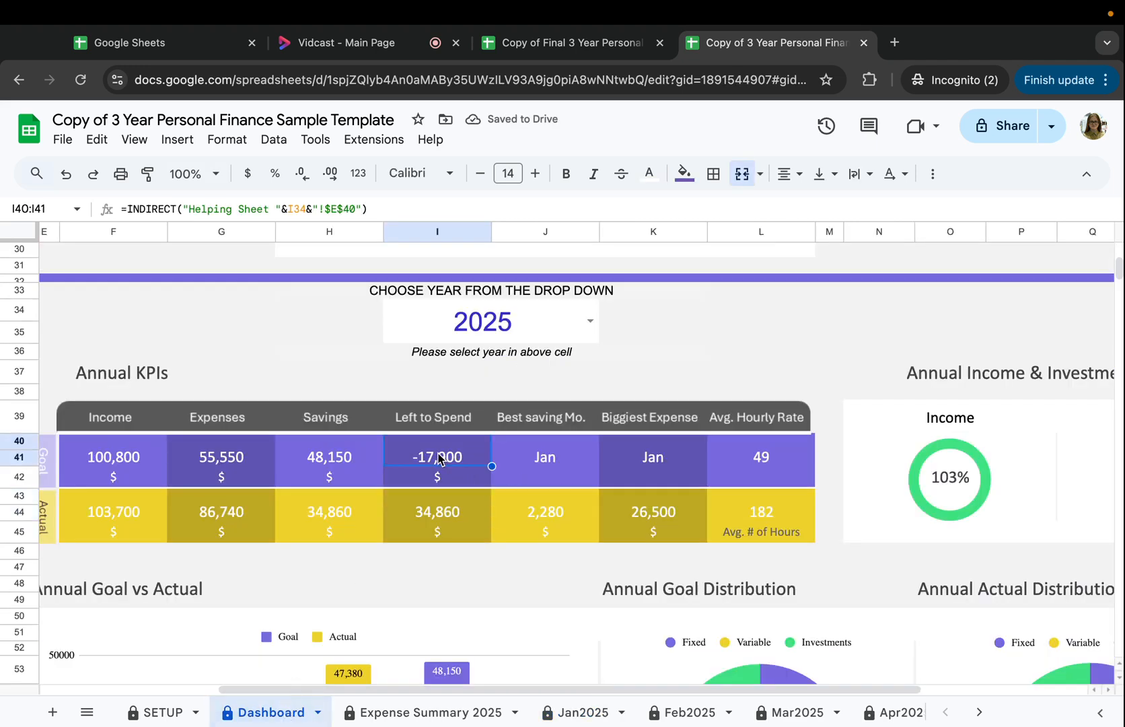
drag(390, 461, 439, 495)
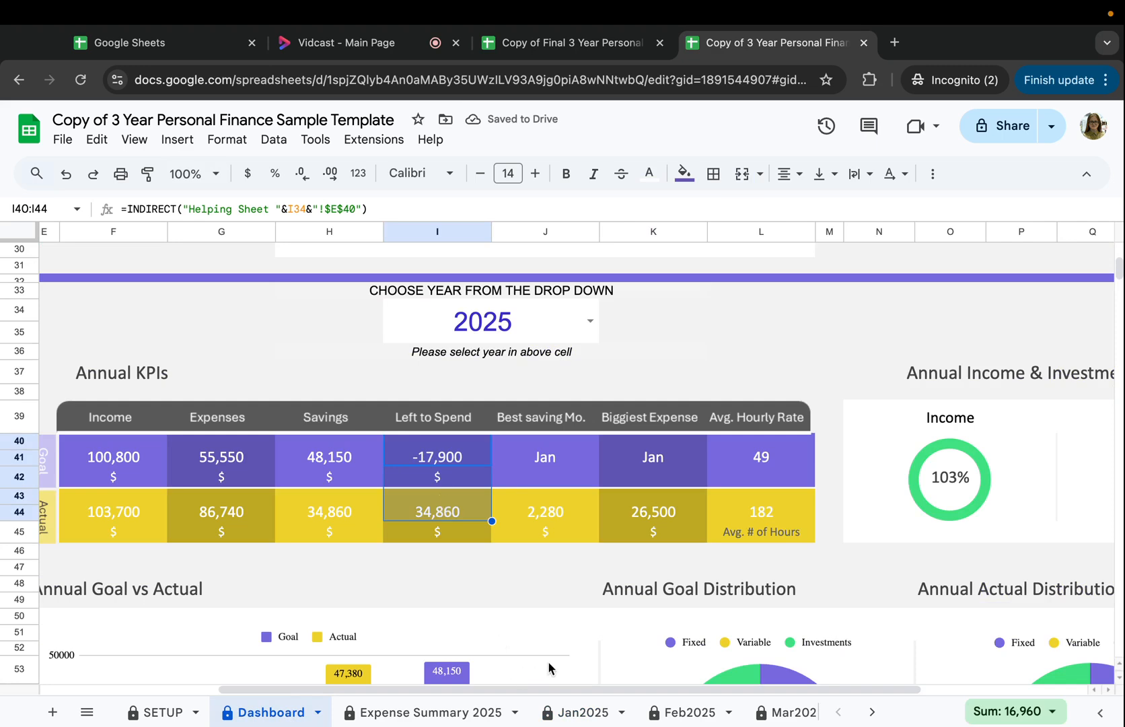
- Delete the 20,000 test amount from the Jan2025 fixed expenses and return to the Dashboard
click(578, 706)
click(731, 501)
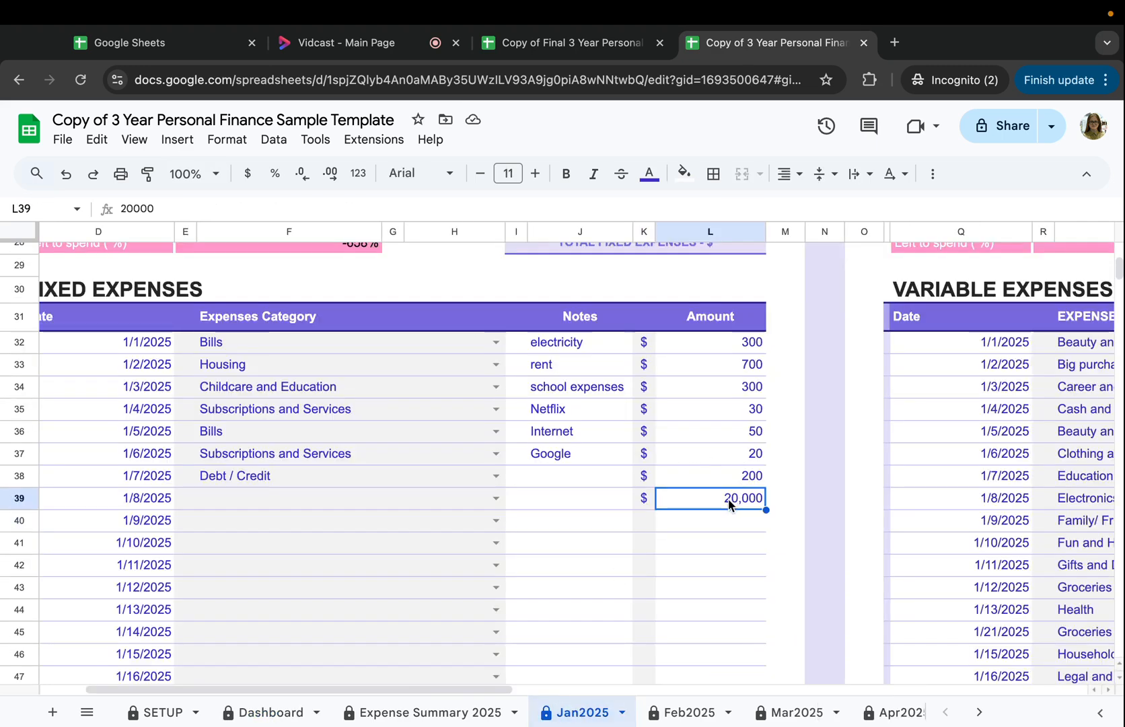
key(Delete)
click(284, 711)
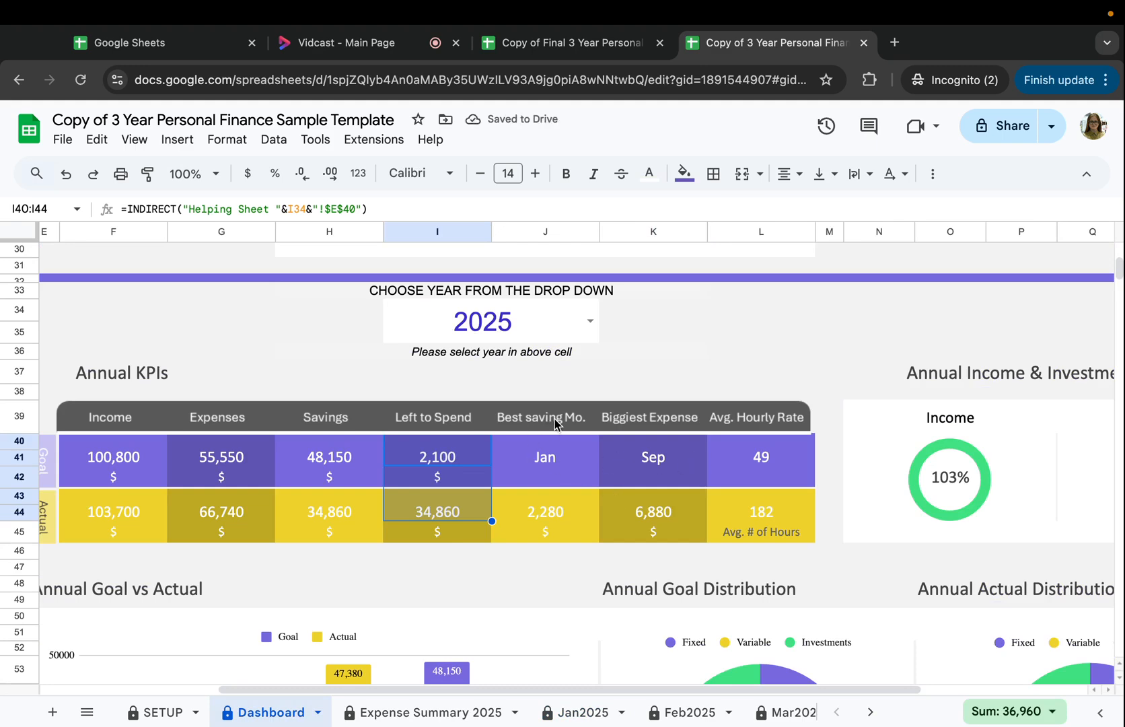
- Inspect the Biggest Expense column in the Annual KPIs, selecting its month and Actual amount
click(681, 422)
click(663, 464)
click(647, 511)
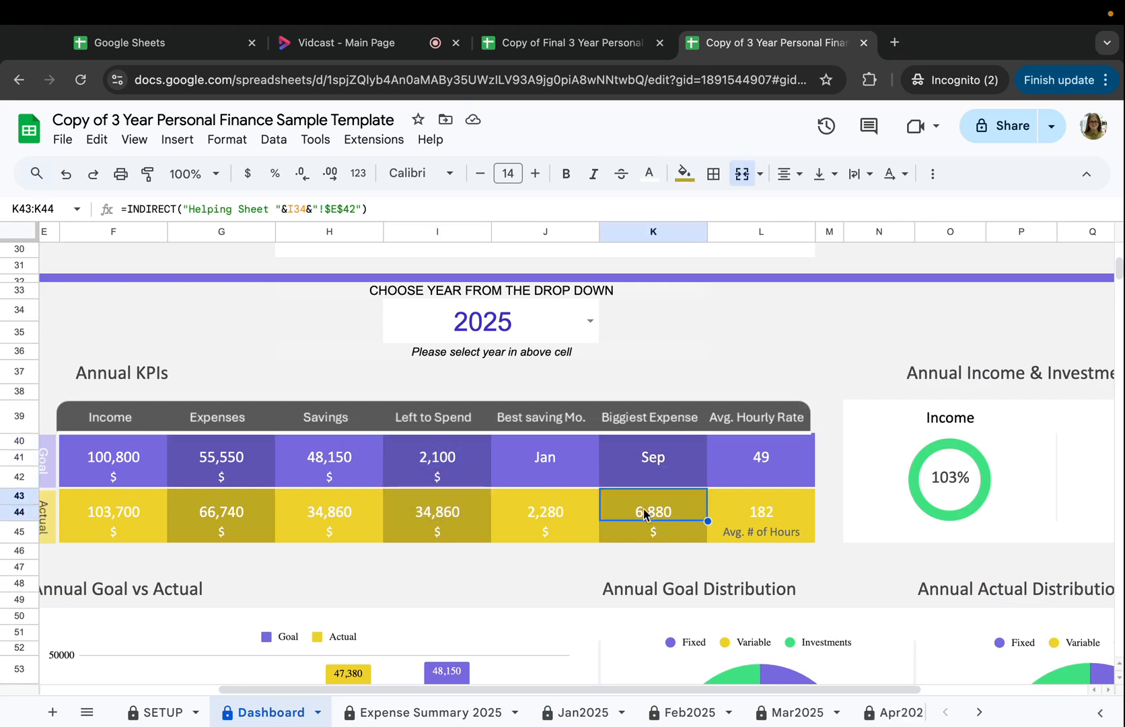
scroll(700, 477, right, 2)
scroll(700, 477, down, 1)
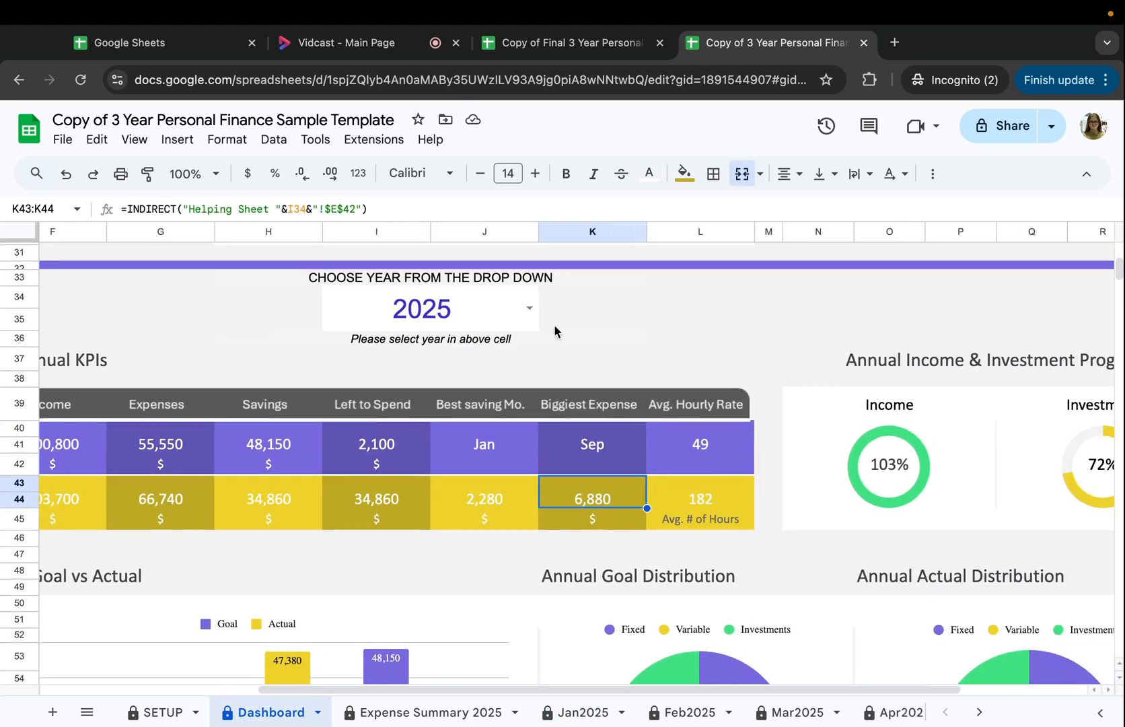
- Inspect the Avg. Hourly Rate column in the Annual KPIs and select its Goal value
click(696, 397)
click(683, 435)
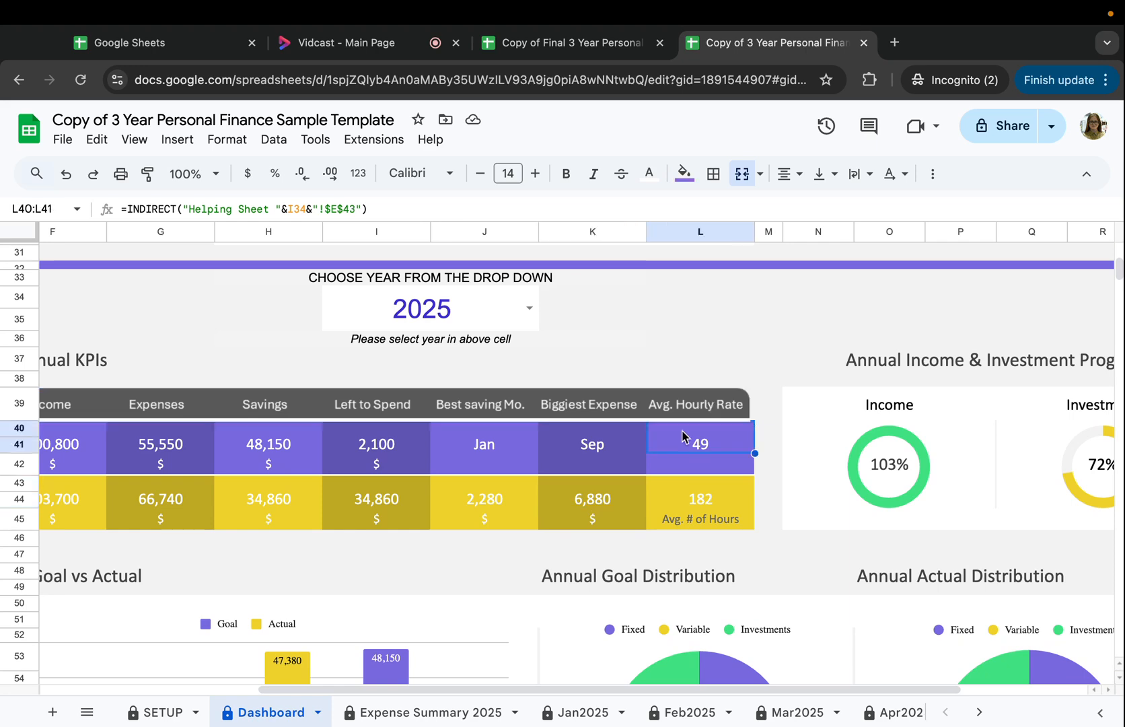
click(745, 357)
click(676, 450)
scroll(741, 502, left, 2)
click(745, 379)
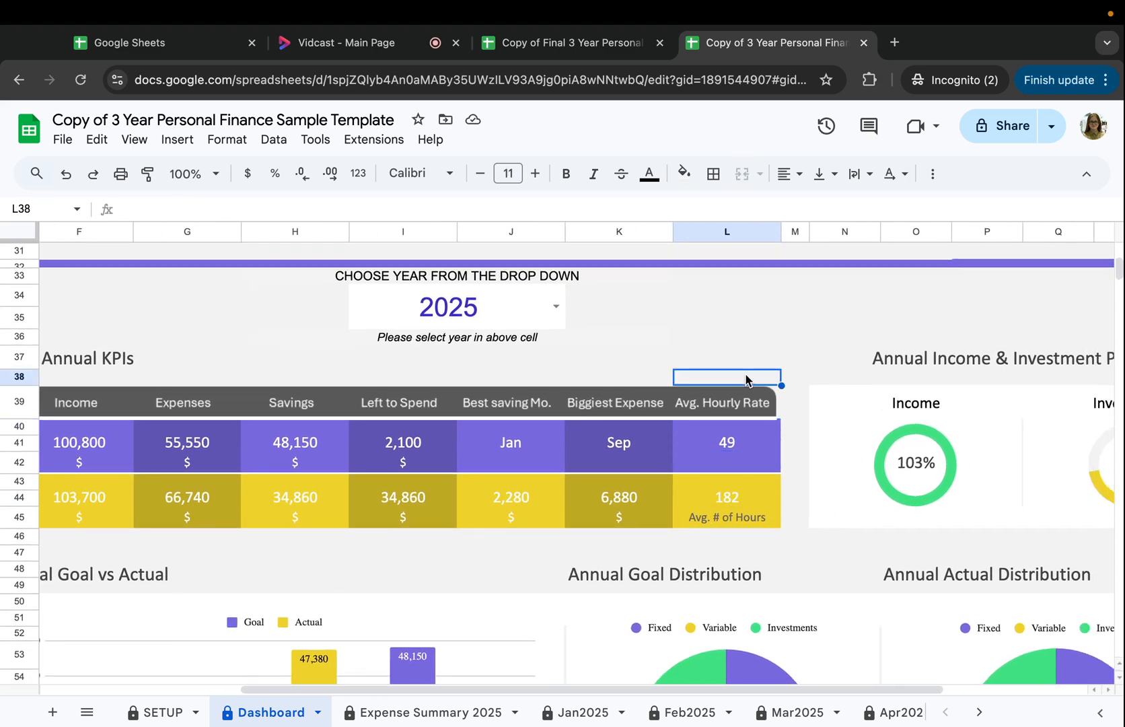
- Switch the Dashboard's Annual KPIs year to 2026, and after that to 2027
scroll(746, 506, up, 1)
click(555, 325)
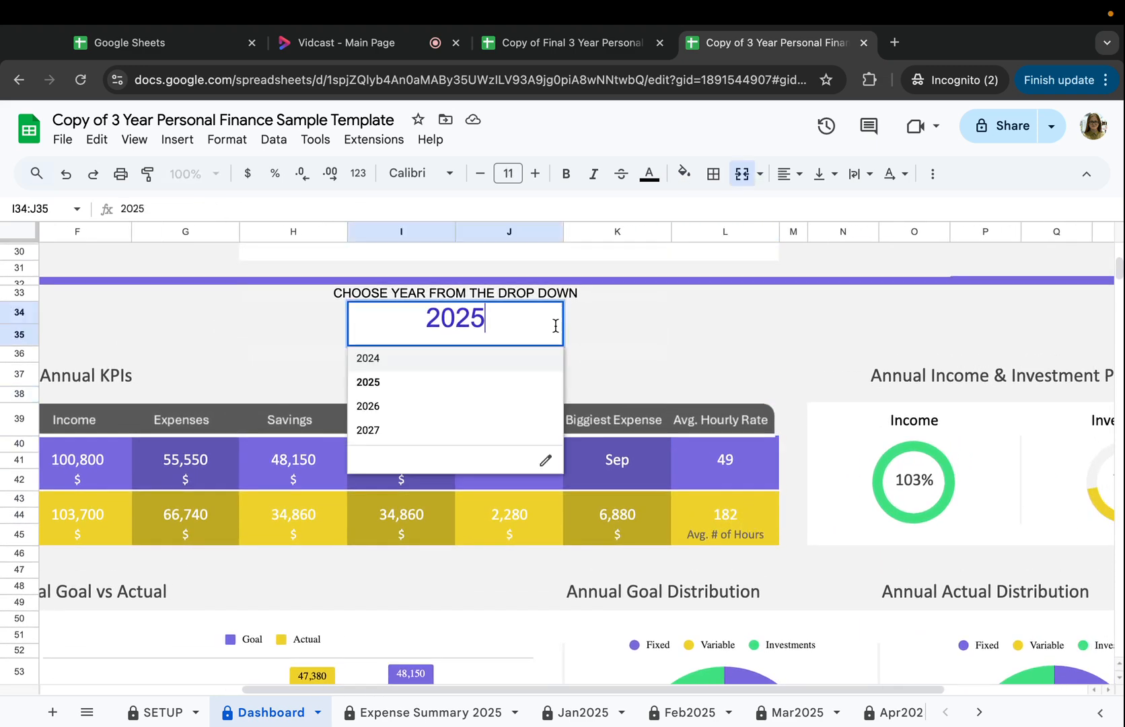
click(514, 405)
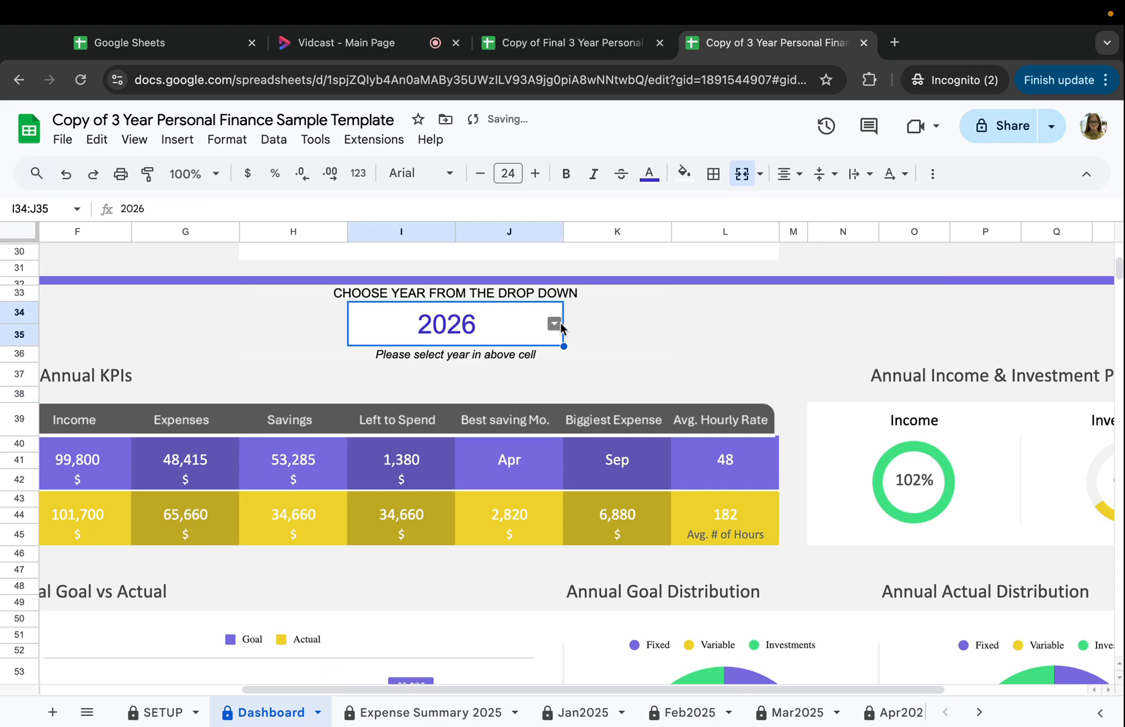
click(651, 376)
click(549, 318)
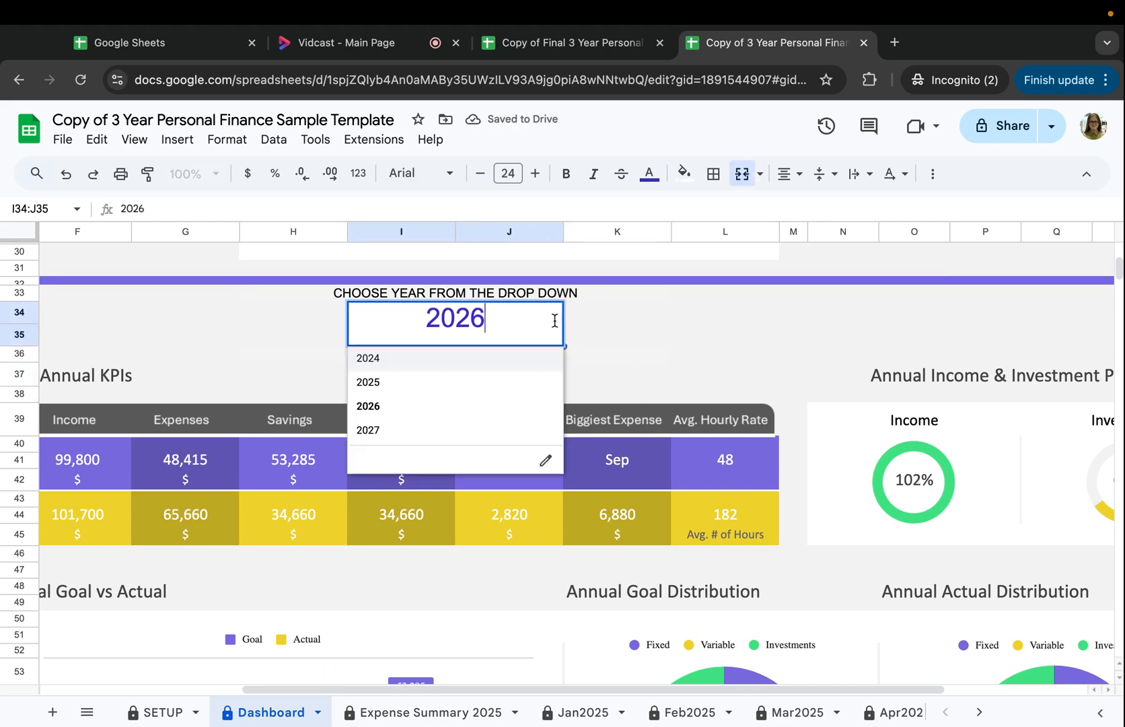
click(471, 429)
scroll(685, 437, right, 1)
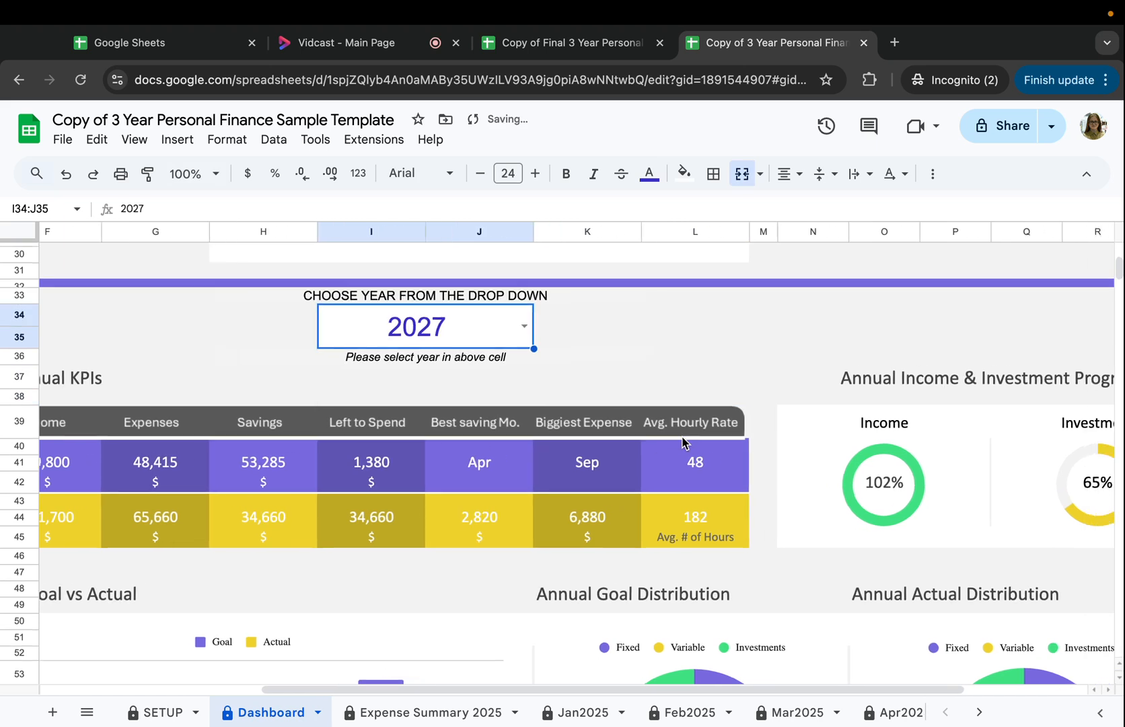
- Set the Dashboard's Annual KPIs year back to 2025
click(524, 328)
click(460, 388)
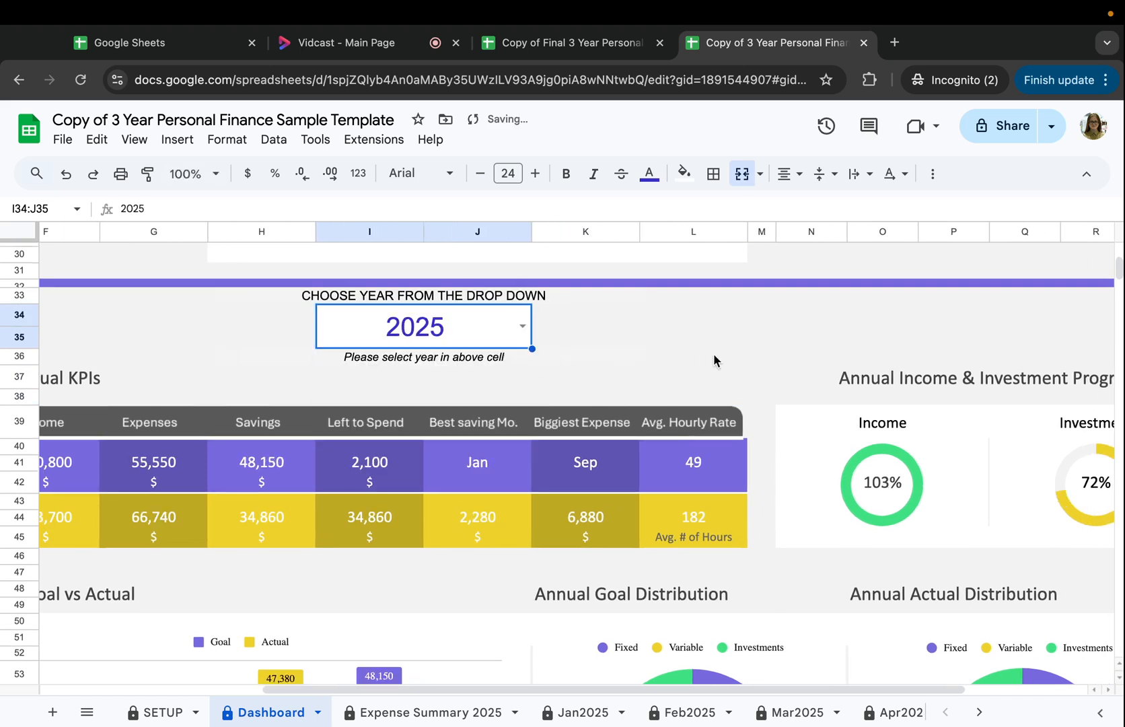
click(709, 360)
- Highlight the Annual Income & Investment Progress section and examine its Income and Investment progress rings
scroll(634, 420, right, 5)
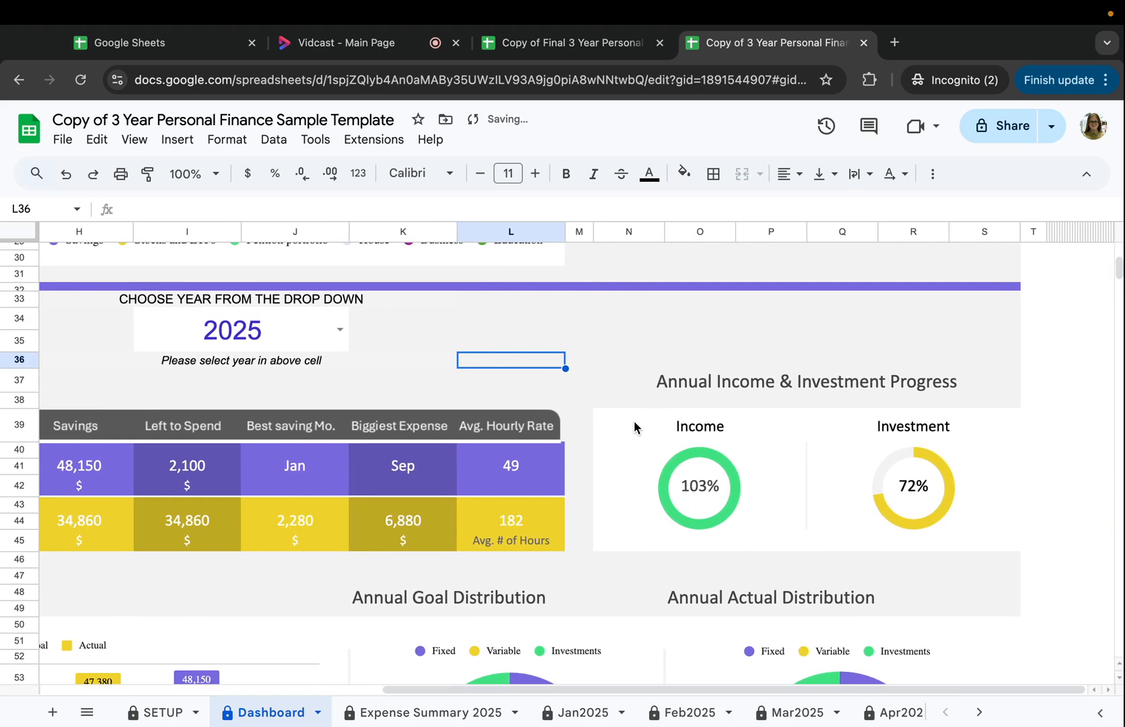
drag(633, 381, 962, 529)
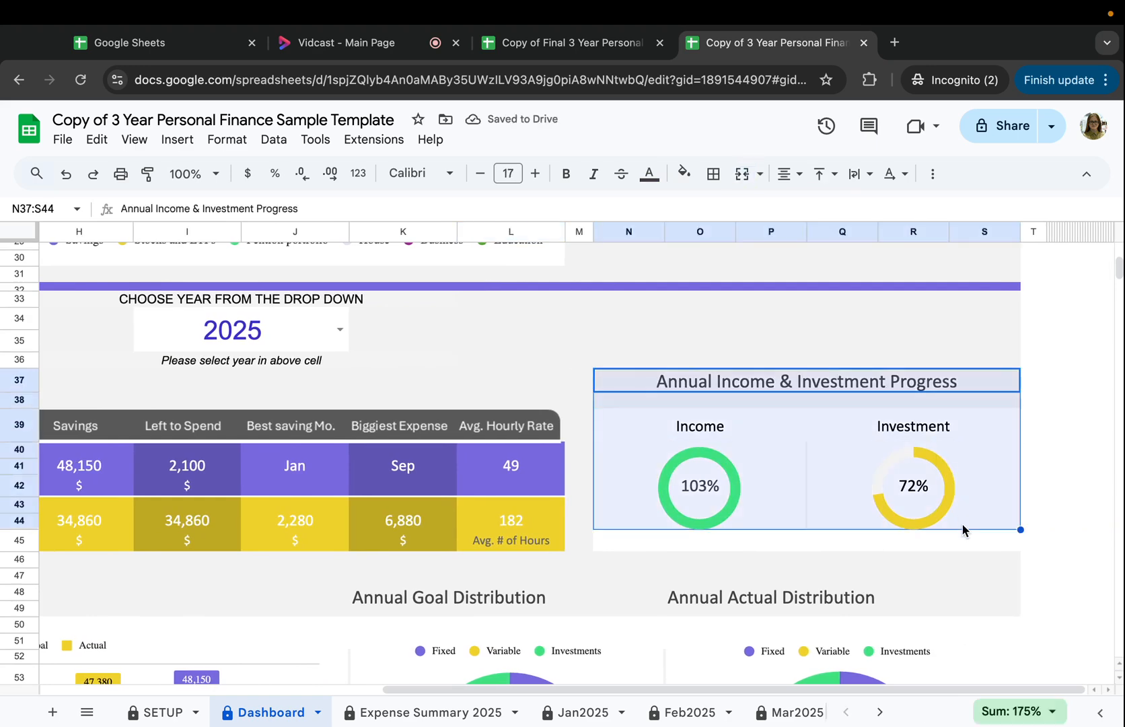
click(1032, 505)
scroll(706, 439, down, 2)
click(718, 385)
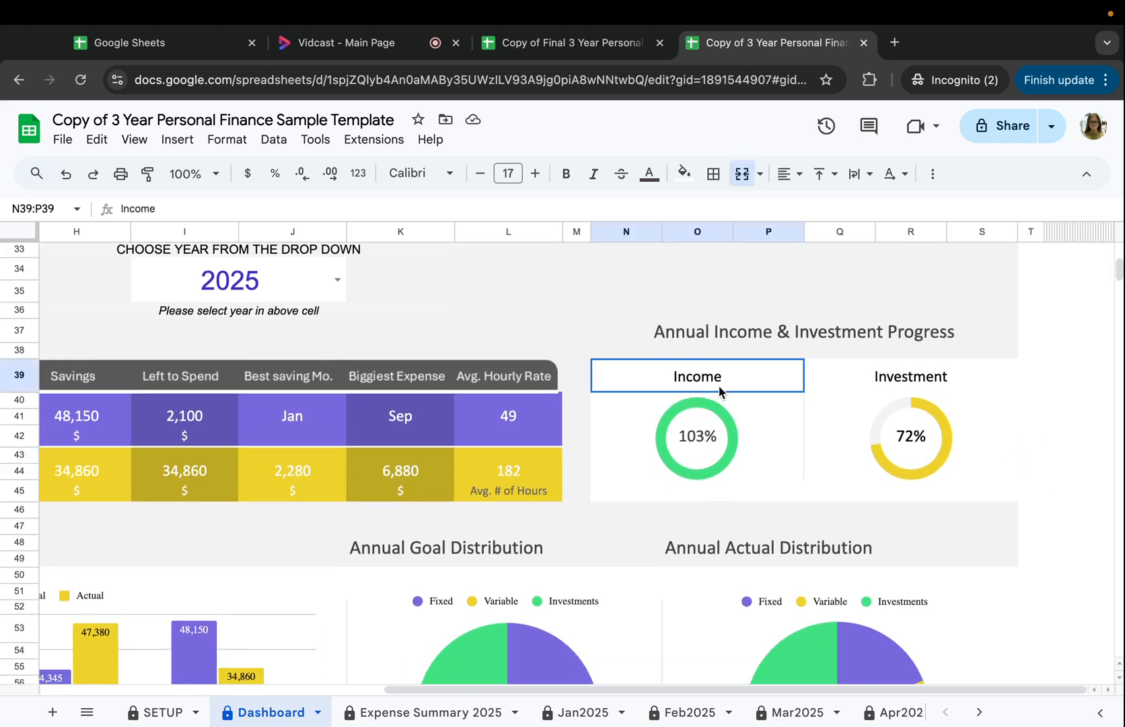
click(1007, 407)
click(964, 381)
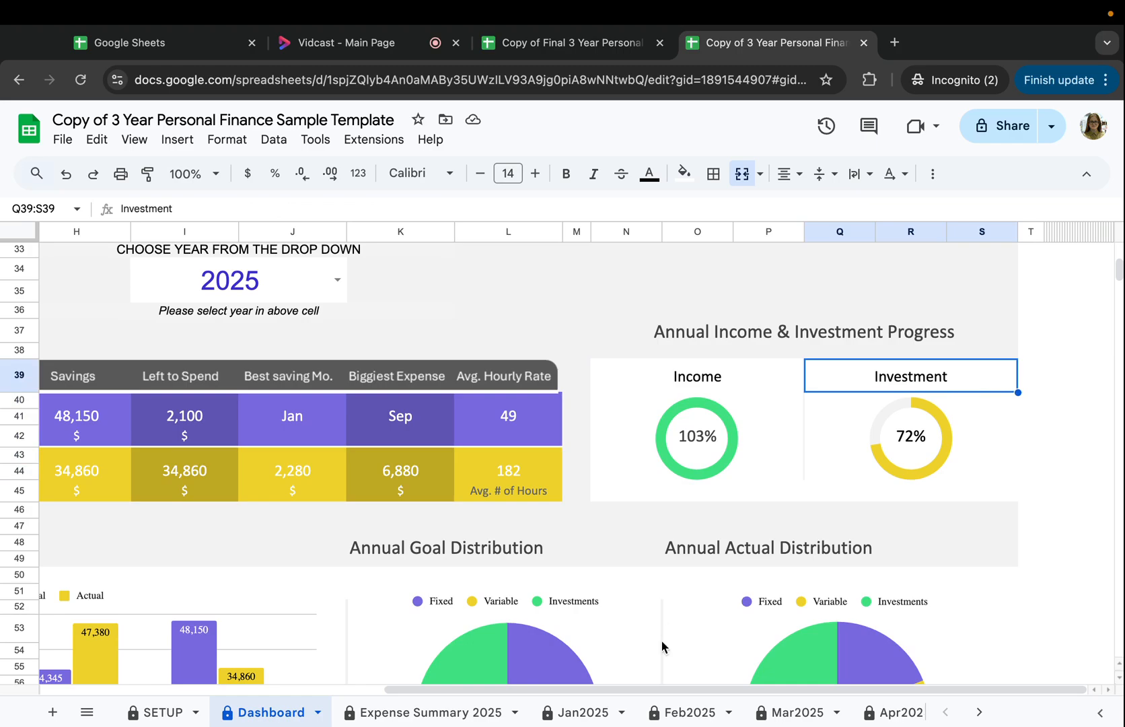
- Open the Jan2025 sheet and highlight the Left To Save row in the Summary of Savings
click(583, 712)
scroll(841, 438, up, 3)
scroll(841, 438, right, 2)
drag(498, 512, 669, 505)
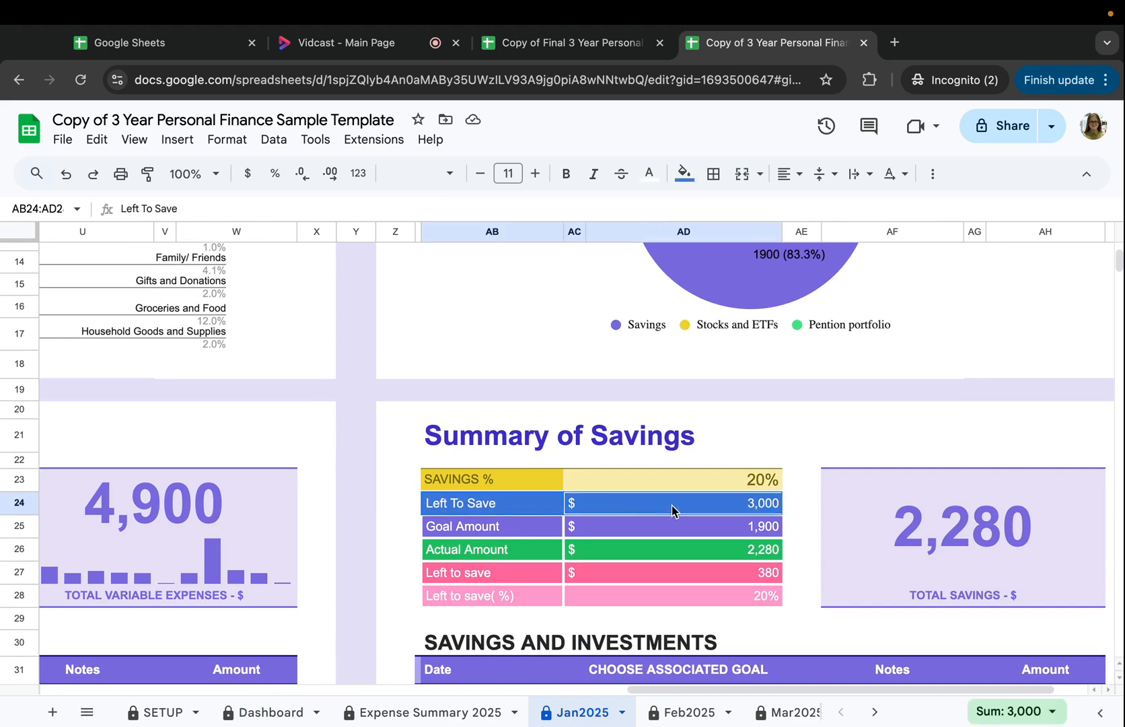
- Highlight the January amounts in the Savings and Investments table and compare them with the Summary of Savings
scroll(671, 505, down, 10)
scroll(672, 505, right, 2)
drag(942, 461, 970, 580)
click(981, 460)
scroll(949, 499, up, 3)
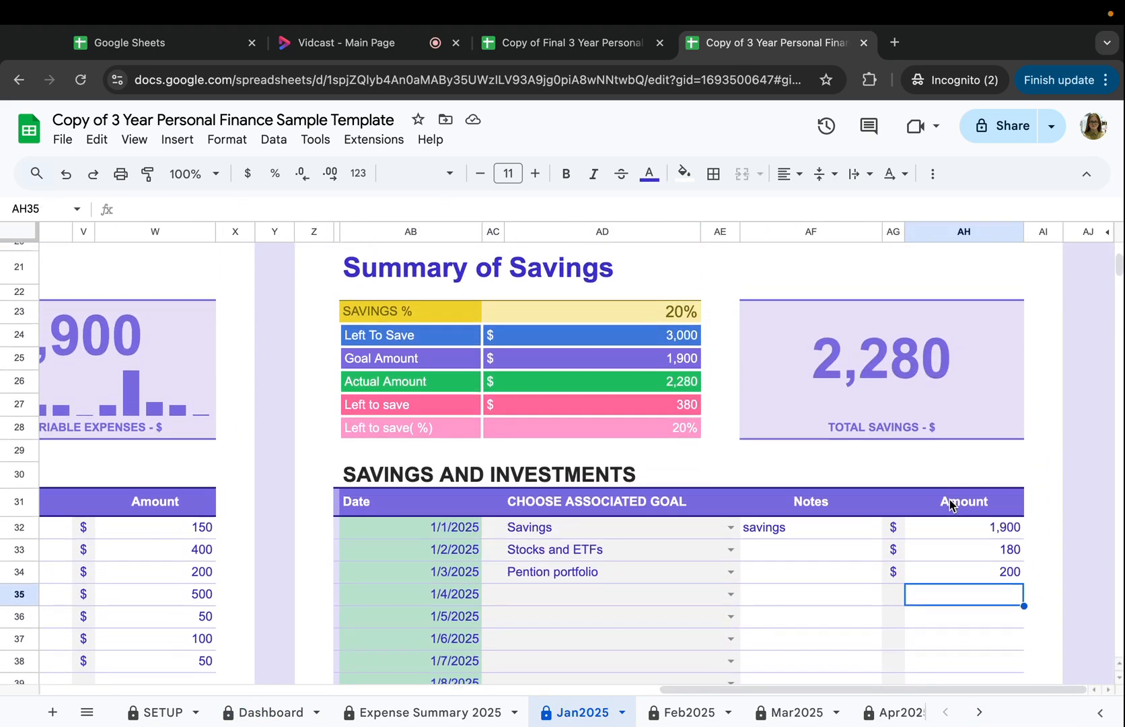
- Compare the Total Savings figure and the January savings amounts with the Left To Save row in the Summary of Savings
click(907, 375)
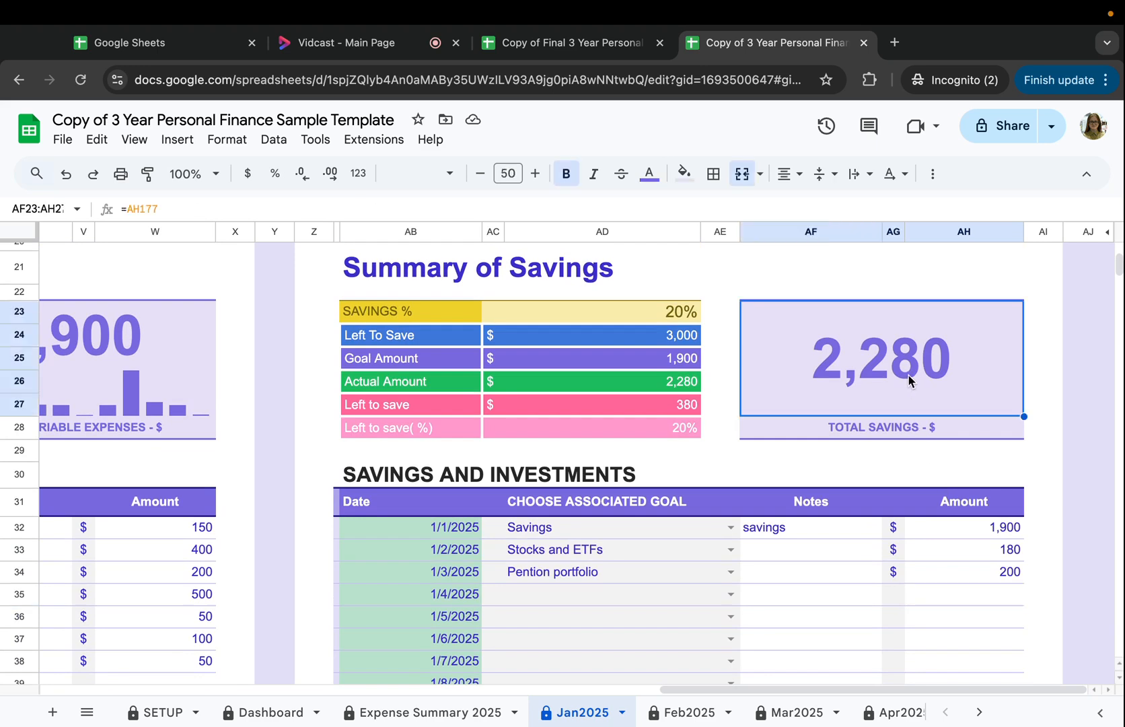
drag(998, 569, 998, 642)
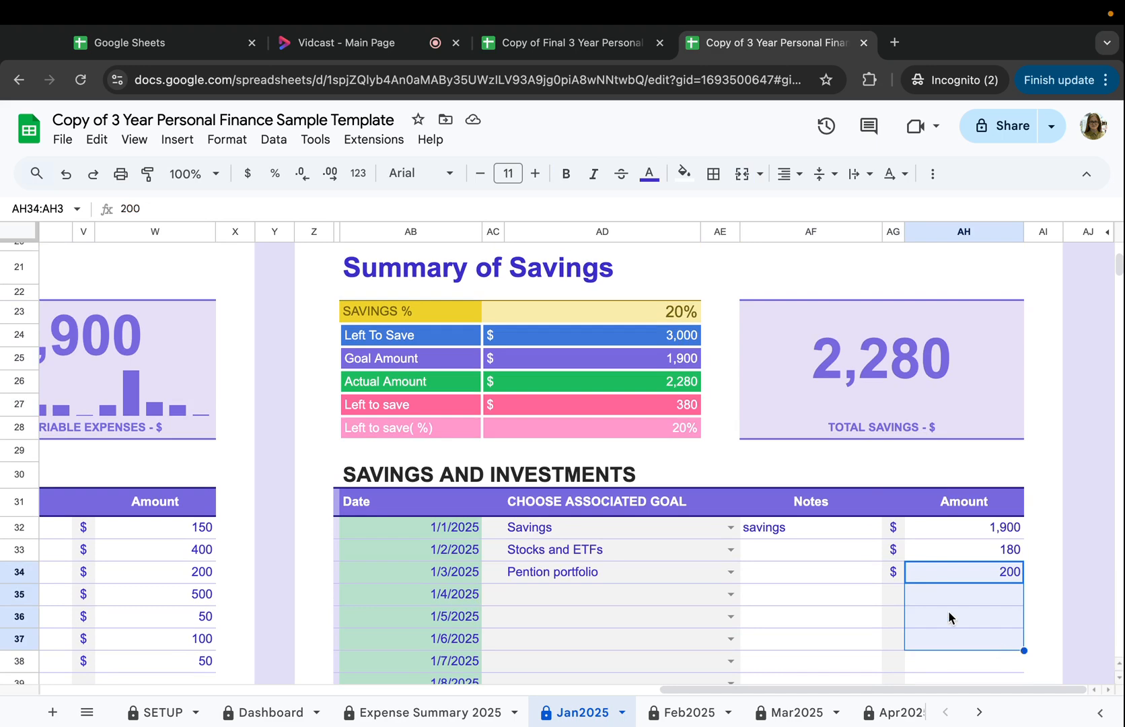
click(674, 337)
drag(457, 334, 573, 333)
- Open the Dashboard and highlight the area covering the Annual Goal vs Actual and Annual Goal Distribution charts
click(251, 711)
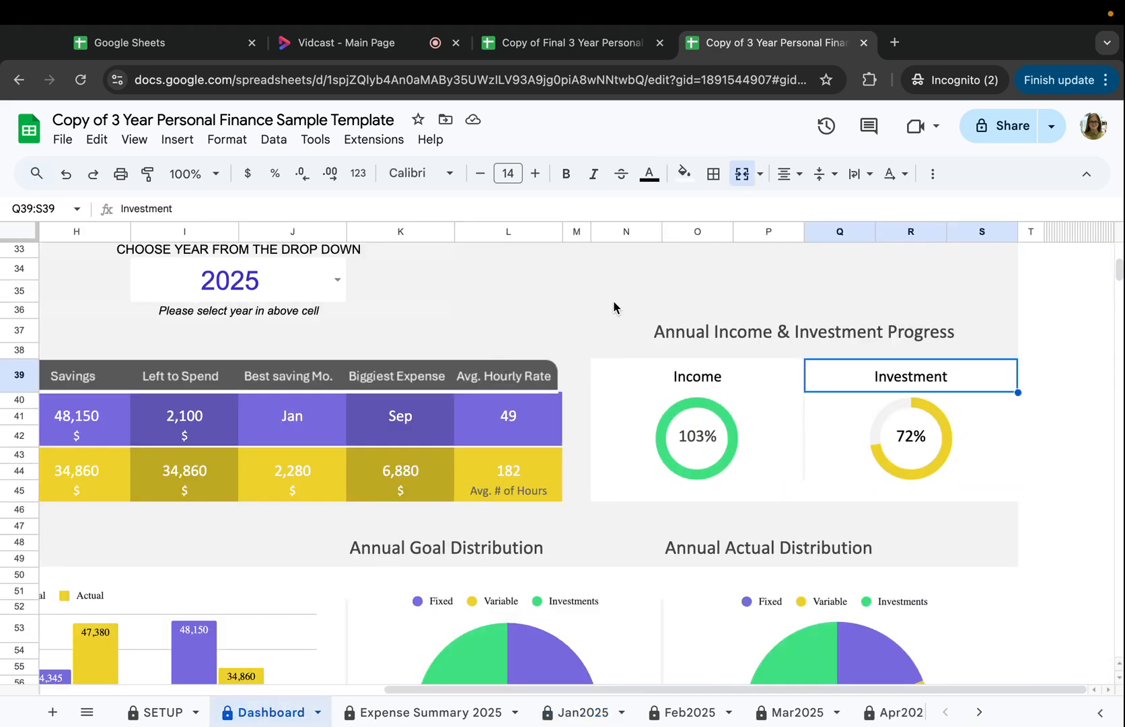
scroll(517, 558, down, 4)
scroll(517, 558, left, 7)
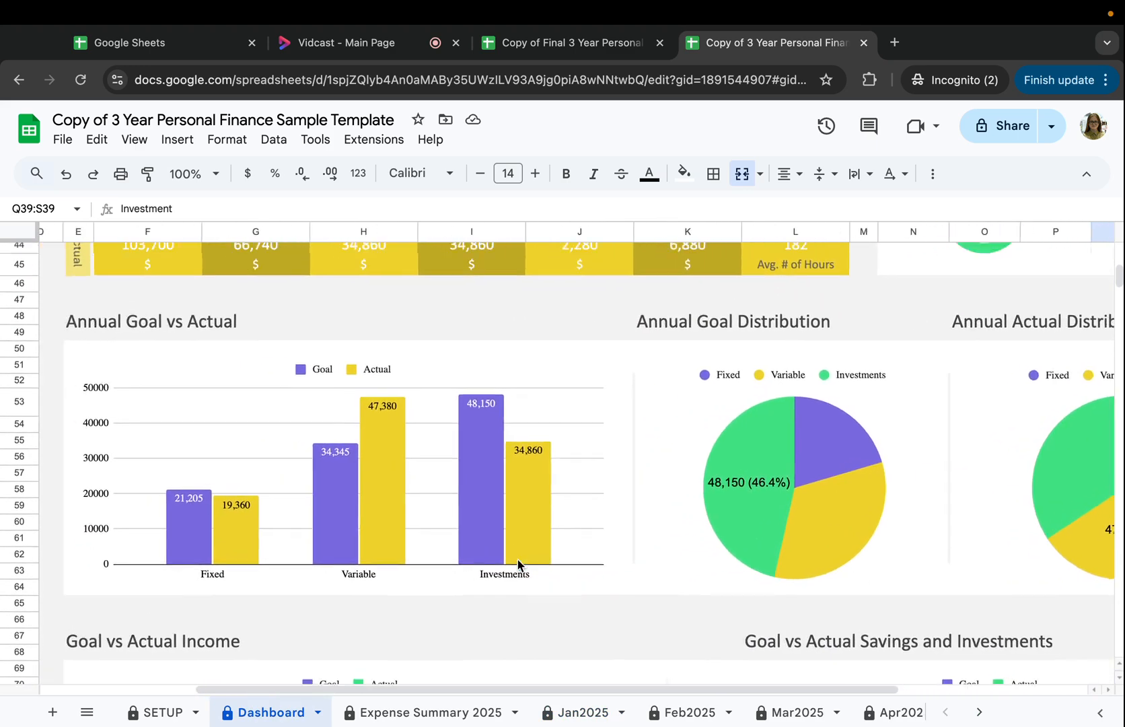
scroll(517, 559, down, 2)
scroll(517, 559, right, 4)
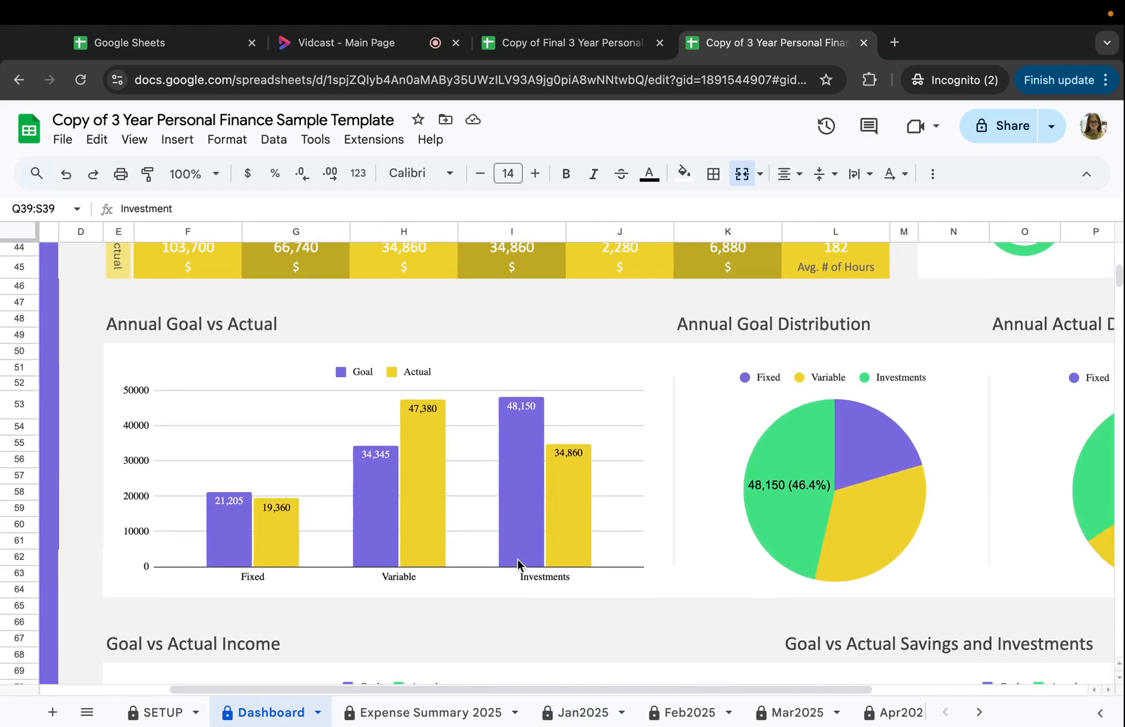
scroll(518, 559, right, 1)
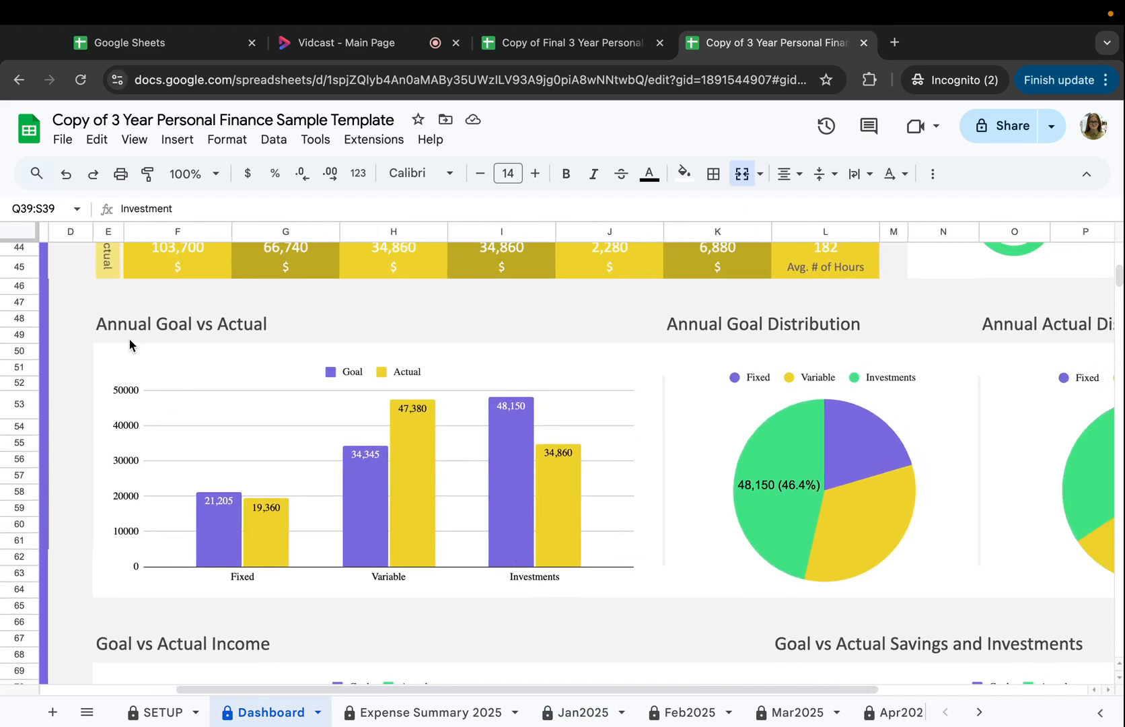
click(100, 307)
drag(100, 307, 861, 565)
scroll(861, 564, down, 2)
scroll(861, 564, right, 4)
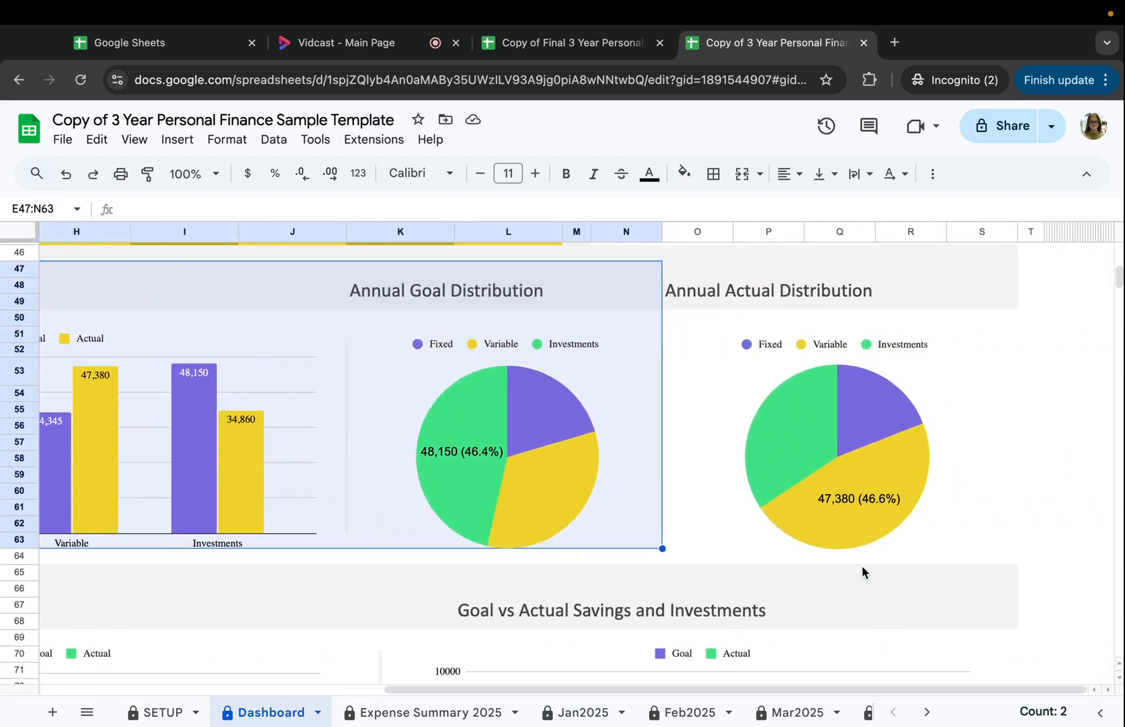
- Select the Annual Goal vs Actual heading, then examine its bar chart and the year selector above the Annual KPIs
scroll(861, 567, left, 6)
click(436, 295)
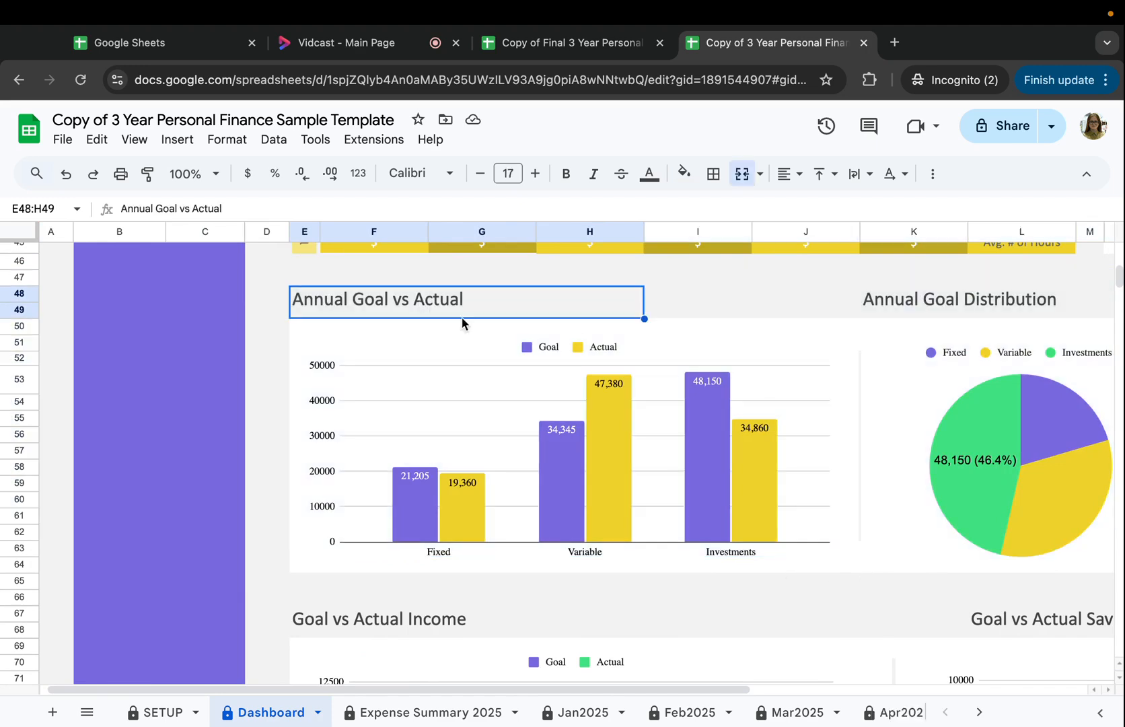
scroll(574, 333, right, 3)
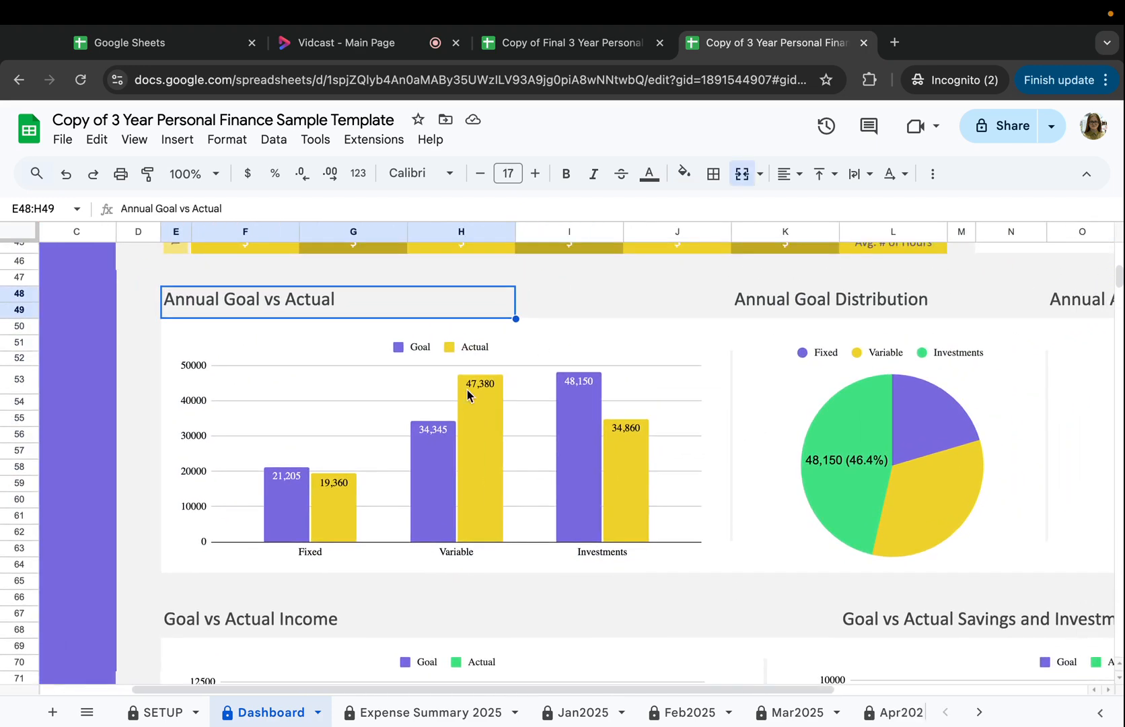
scroll(499, 372, up, 7)
scroll(459, 397, right, 2)
click(542, 394)
click(691, 398)
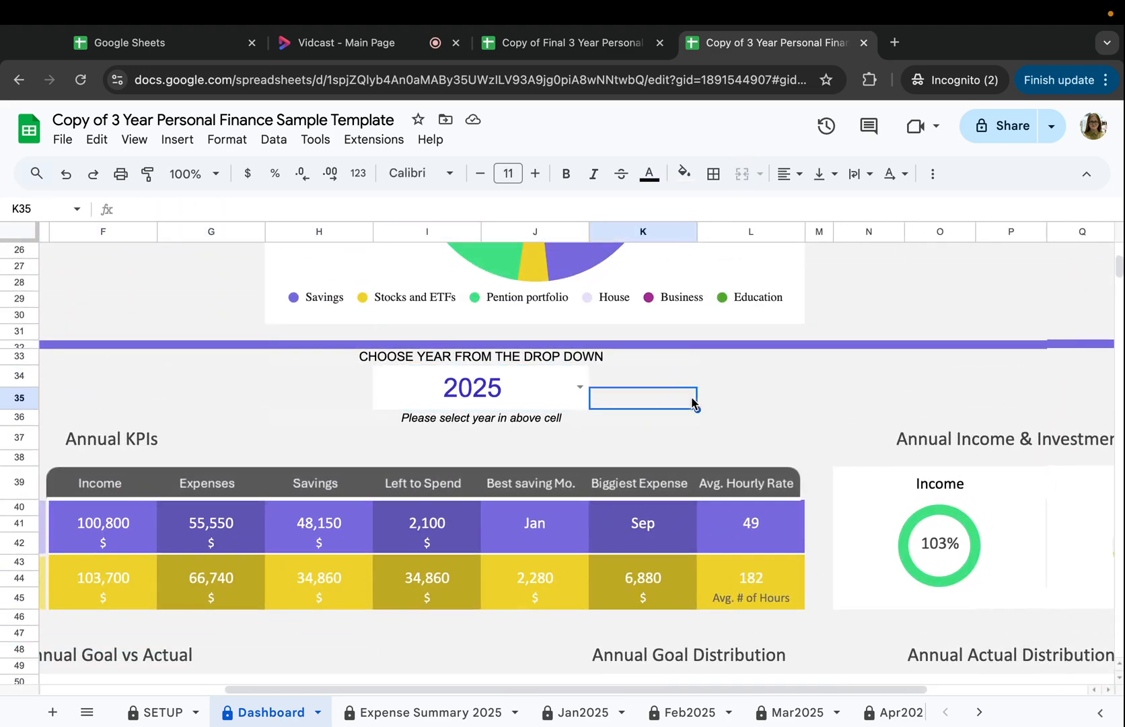
- Set the Dashboard's zoom level to 75%
scroll(691, 397, down, 5)
click(212, 184)
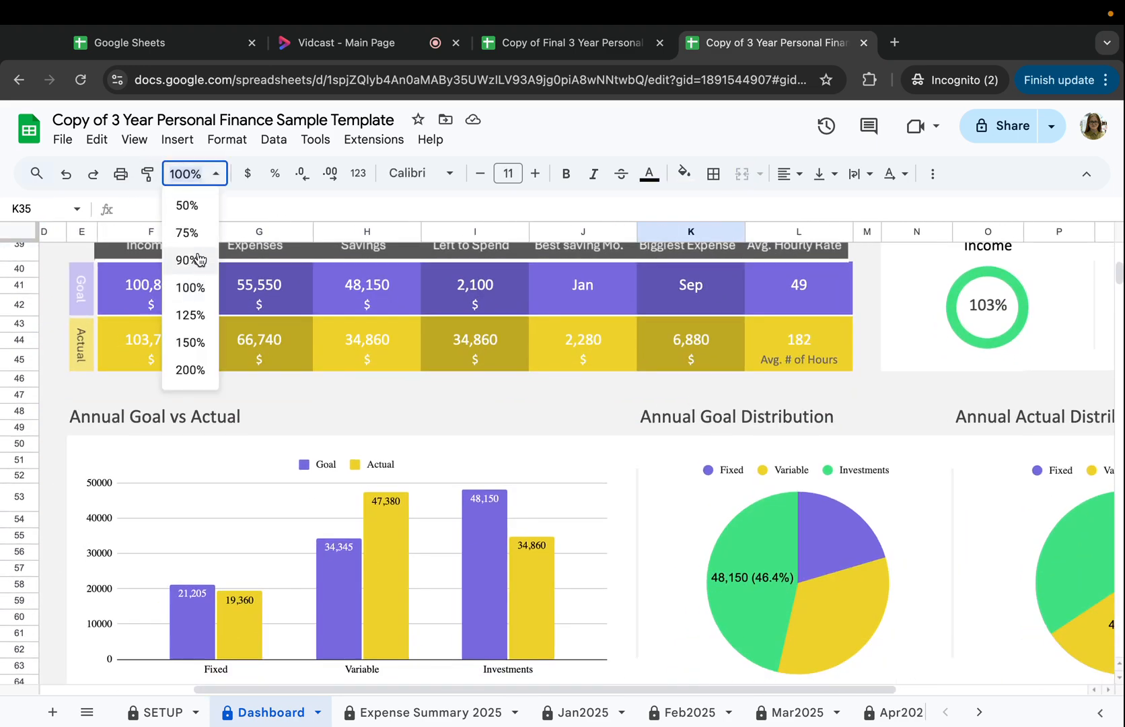
click(187, 232)
scroll(237, 427, down, 1)
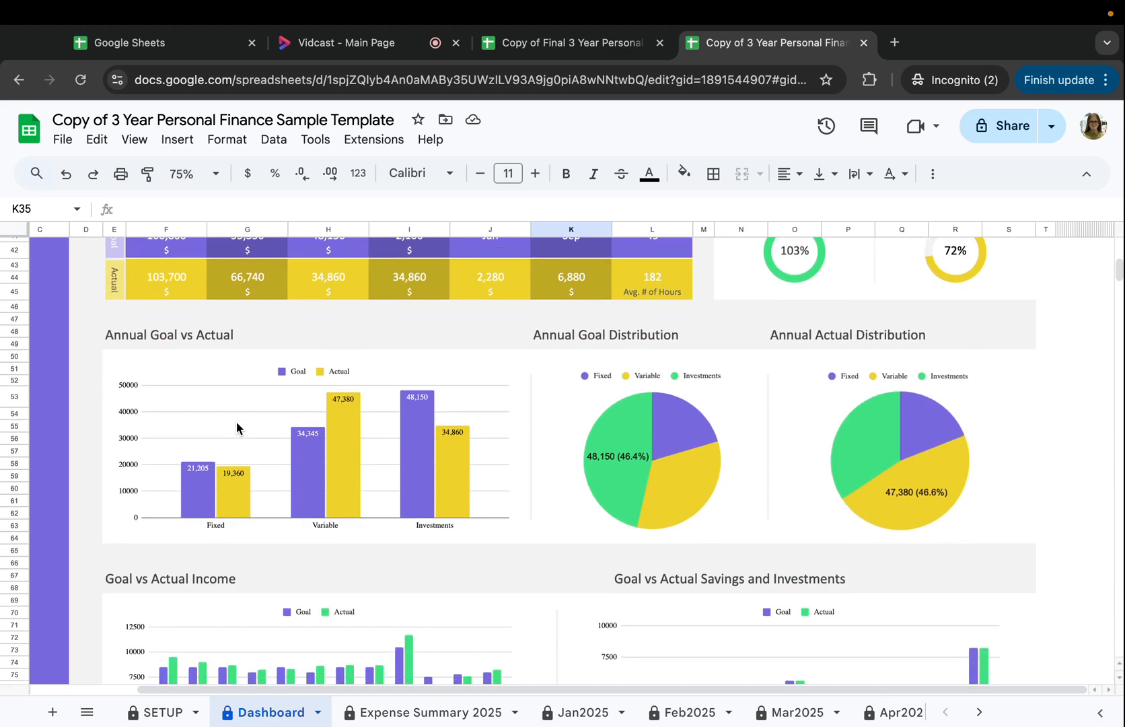
- Examine the Annual Goal Distribution pie chart's category shares and select the Annual Actual Distribution pie chart for comparison
click(627, 342)
click(663, 470)
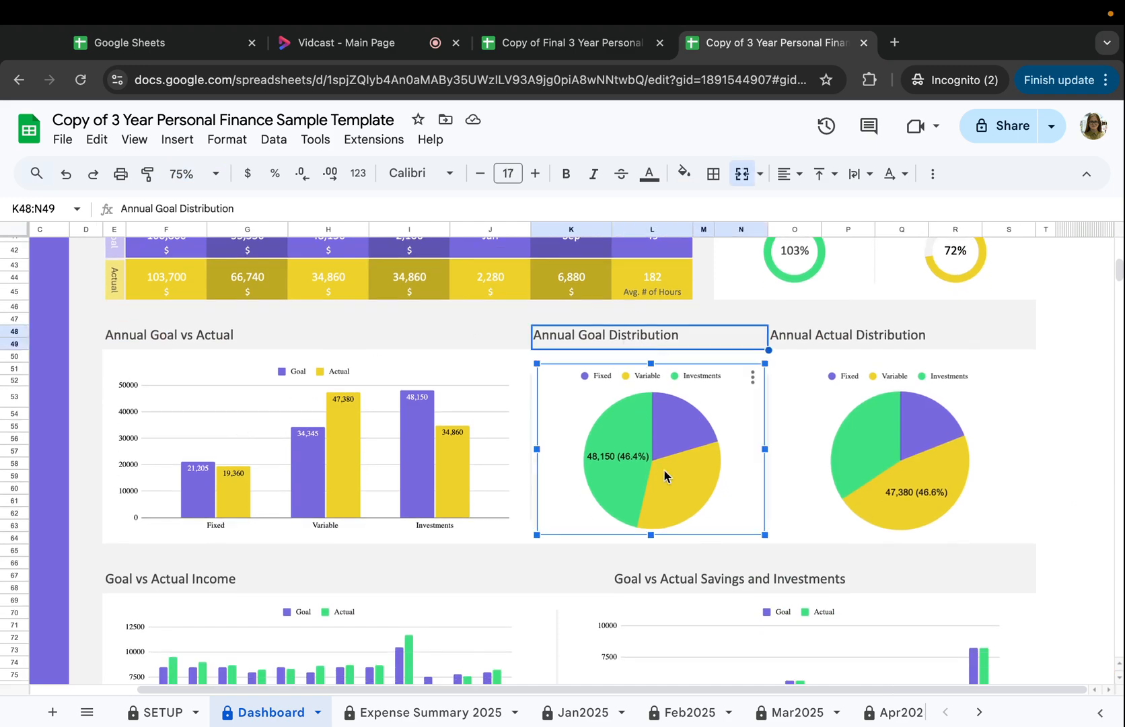
scroll(664, 474, up, 3)
scroll(674, 520, down, 2)
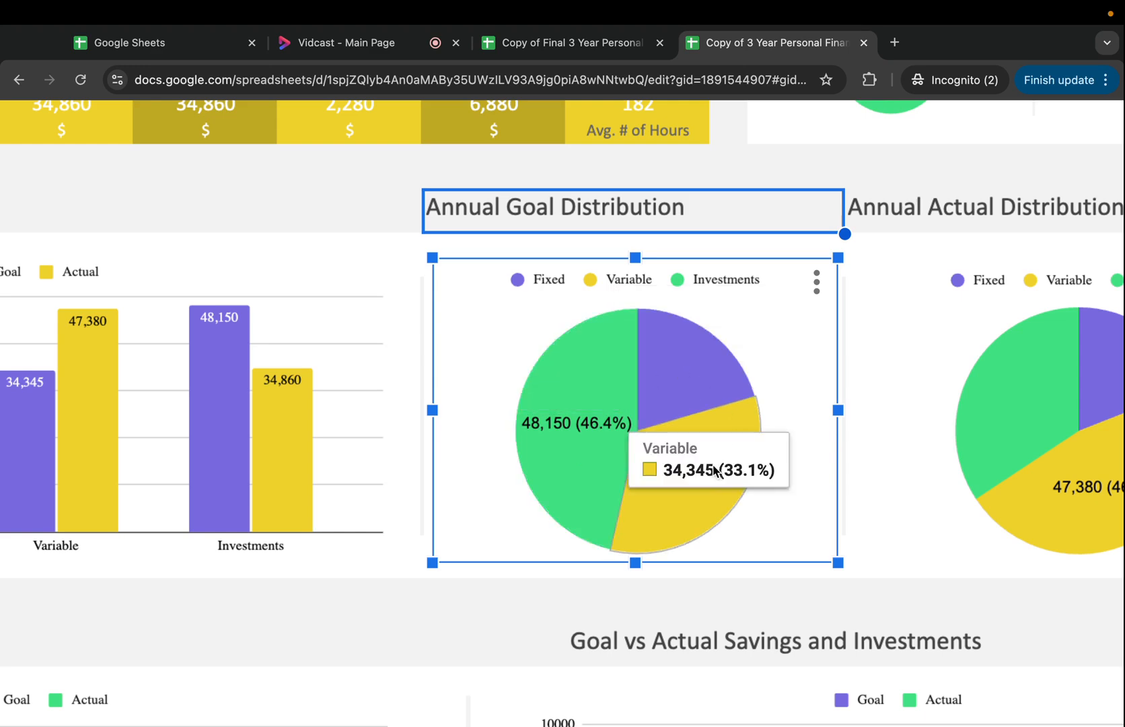
click(608, 598)
scroll(699, 524, up, 1)
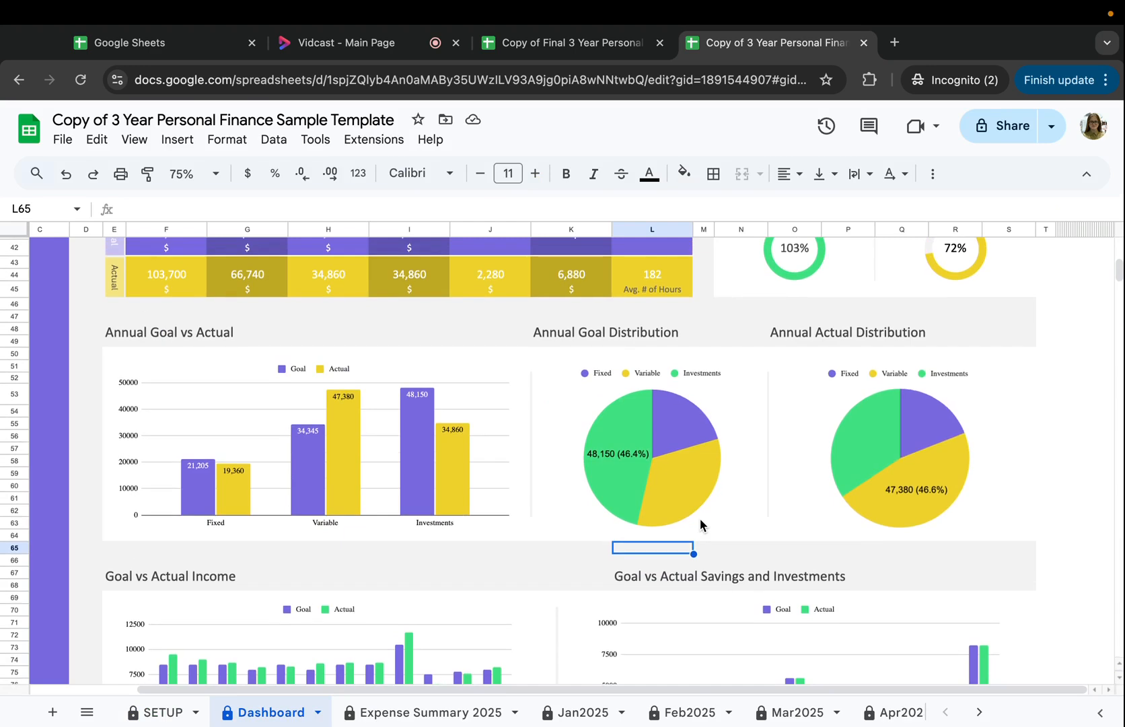
click(940, 448)
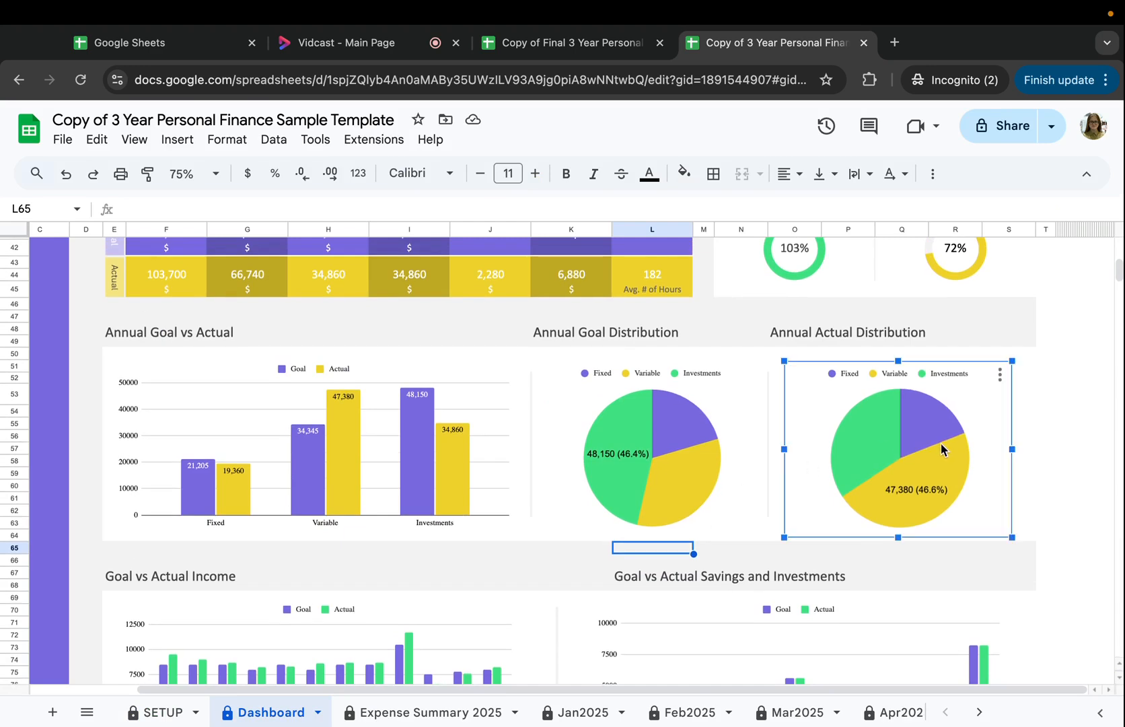
- Highlight the Goal vs Actual Income and Goal vs Actual Savings and Investments headings and examine their monthly bar charts
scroll(881, 575, down, 10)
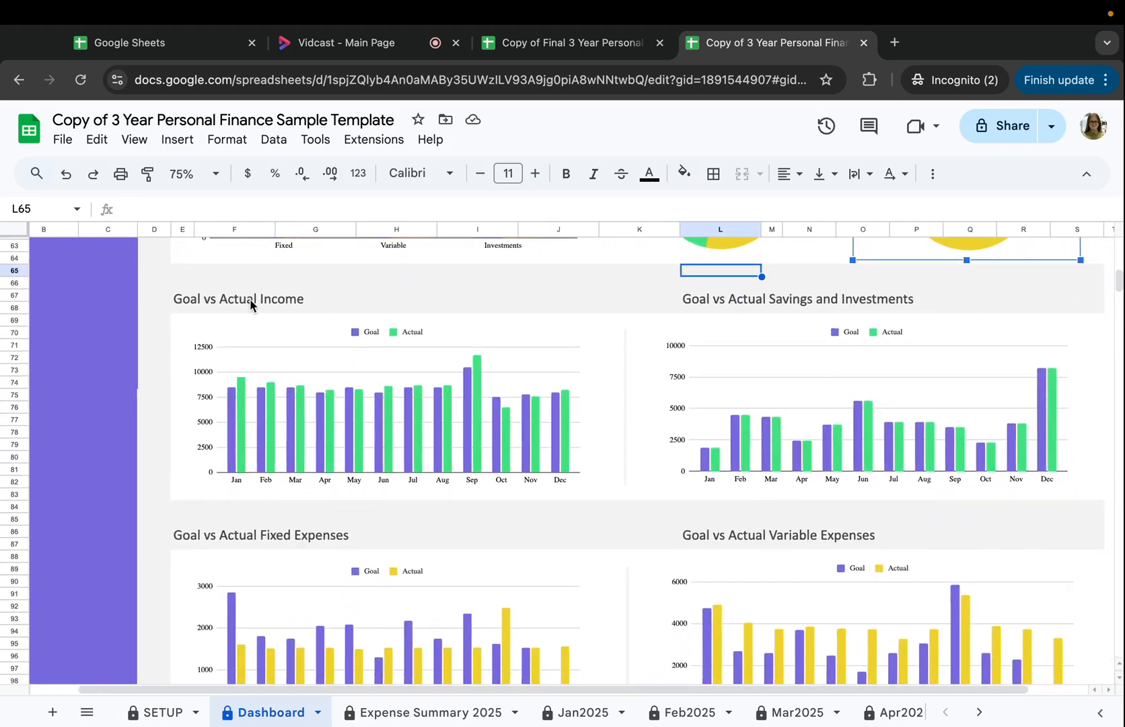
click(251, 303)
scroll(390, 303, down, 1)
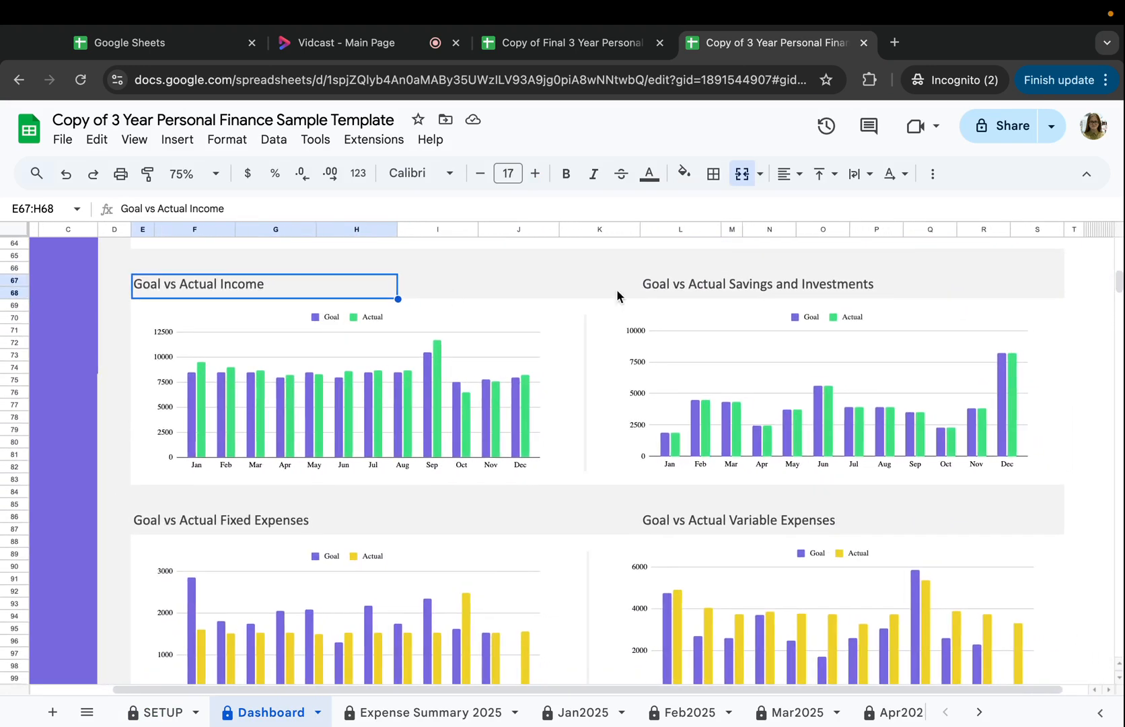
click(760, 287)
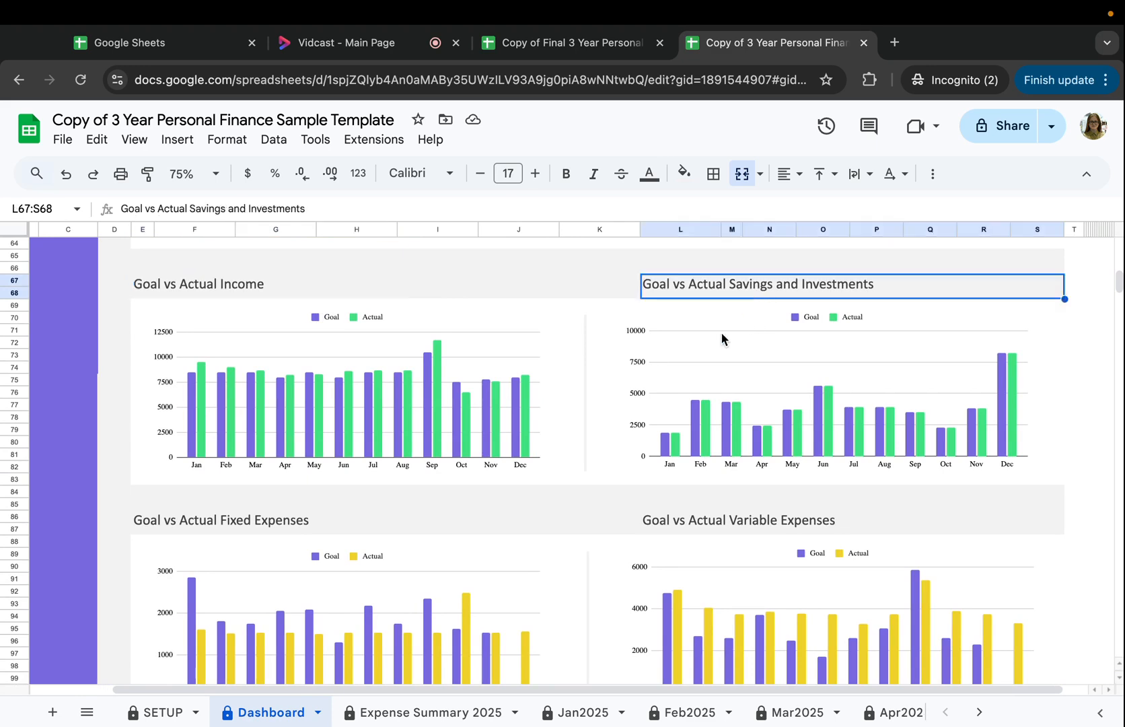
scroll(721, 332, down, 3)
scroll(721, 332, right, 1)
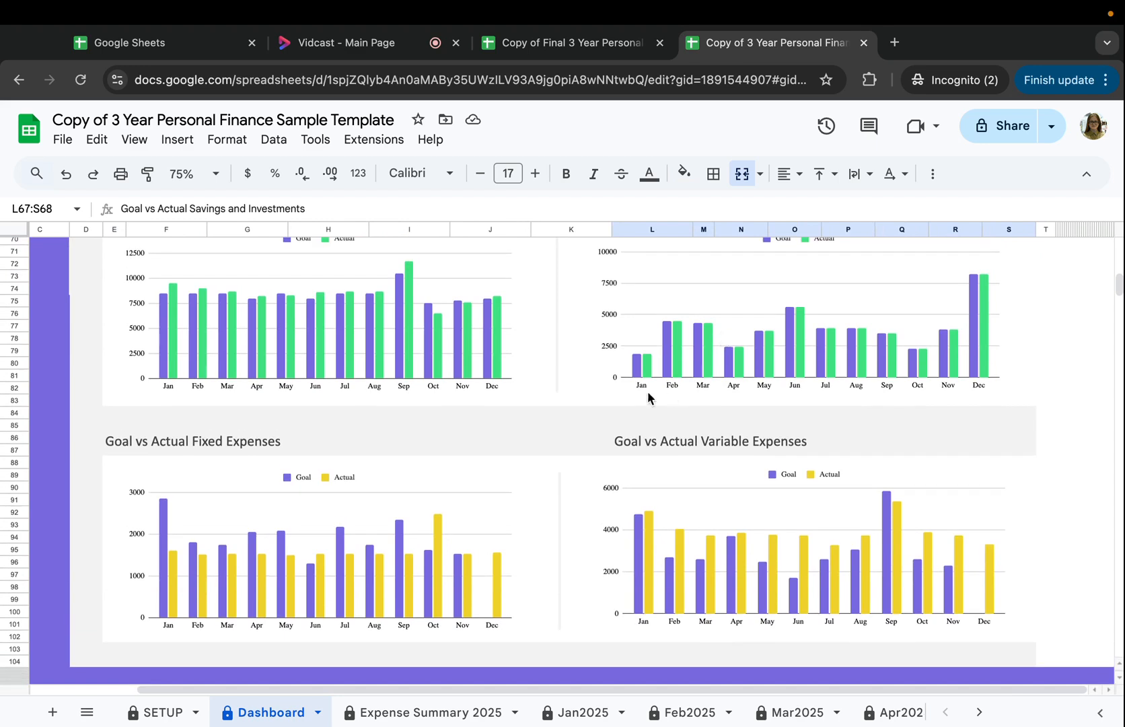
click(678, 387)
click(582, 414)
- Highlight the Goal vs Actual Fixed Expenses and Goal vs Actual Variable Expenses headings and examine their monthly charts
scroll(584, 417, down, 5)
scroll(583, 417, left, 1)
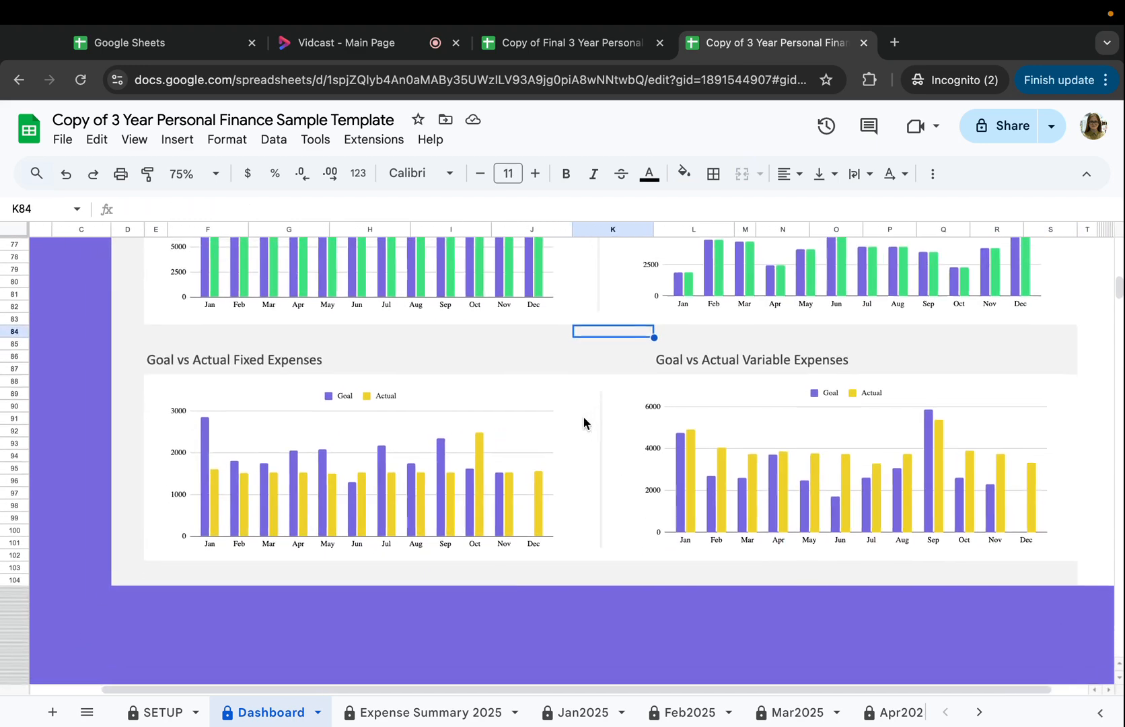
click(224, 362)
scroll(411, 384, up, 1)
scroll(411, 384, left, 1)
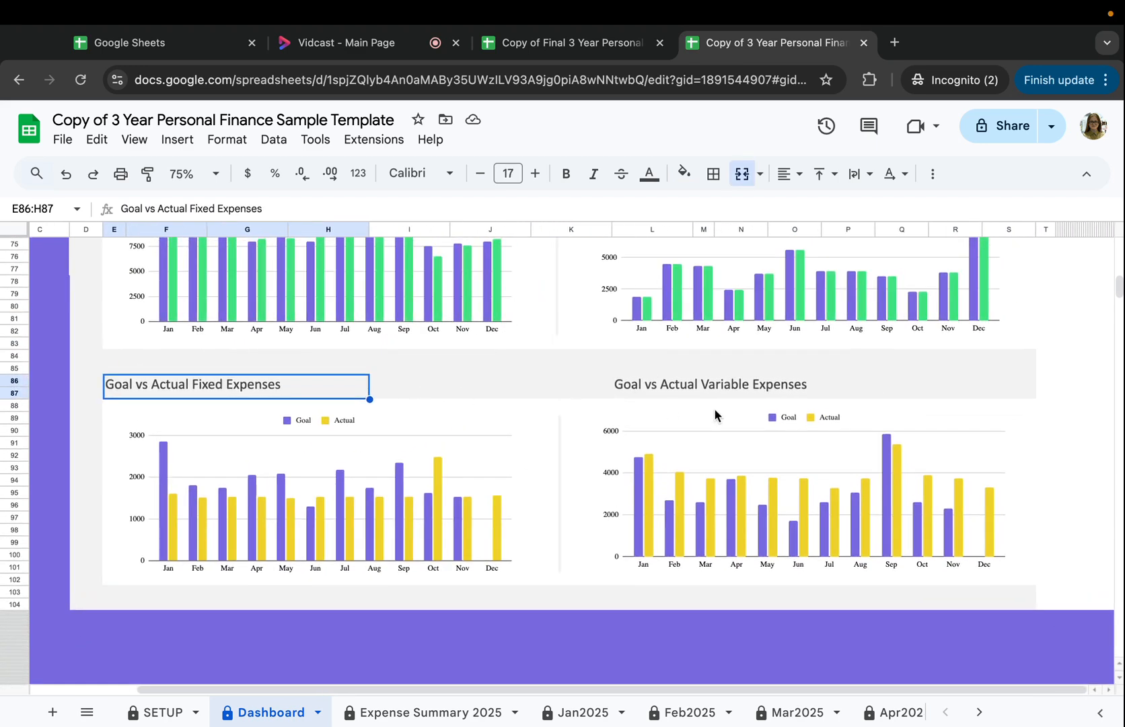
click(750, 385)
- Set the Dashboard's Annual KPIs year to 2027 and review the charts below it
scroll(591, 502, up, 12)
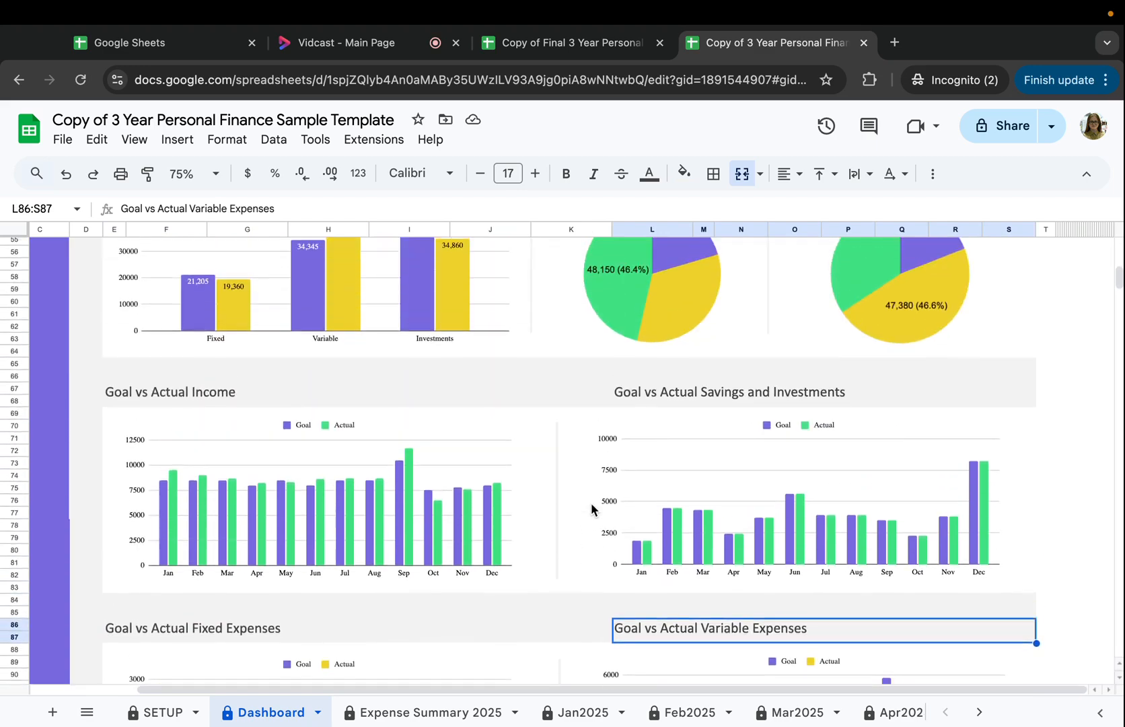
click(499, 294)
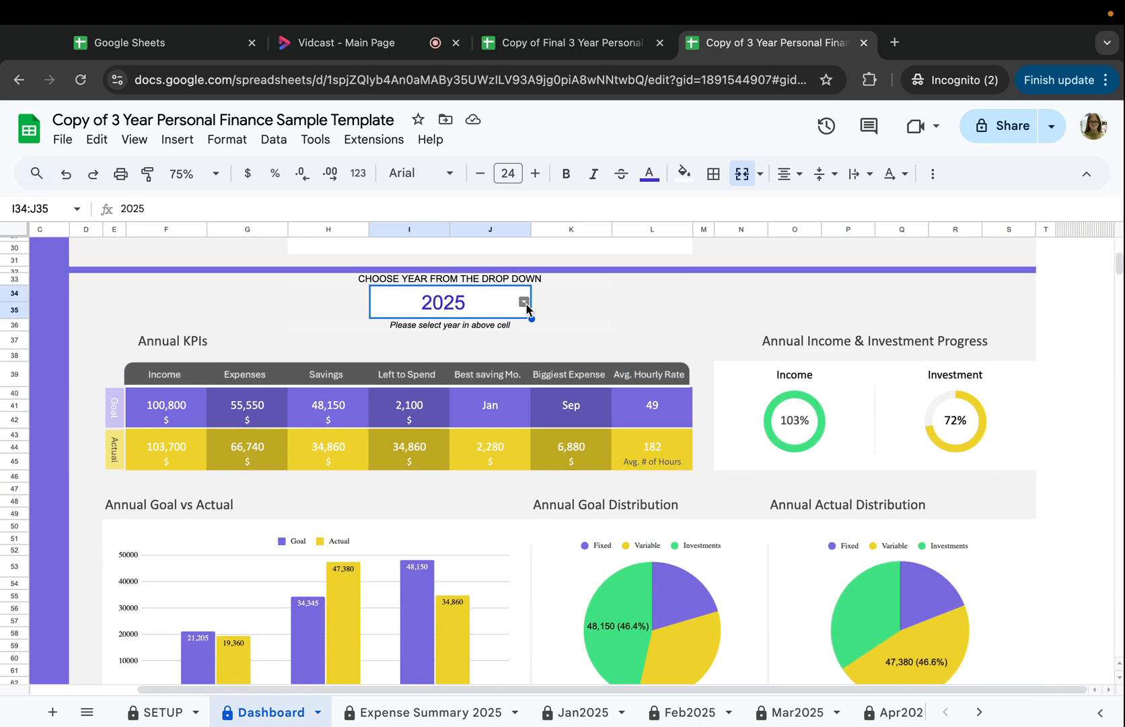
click(524, 302)
click(464, 403)
scroll(444, 545, down, 5)
scroll(444, 545, down, 3)
scroll(444, 545, right, 1)
scroll(444, 548, up, 10)
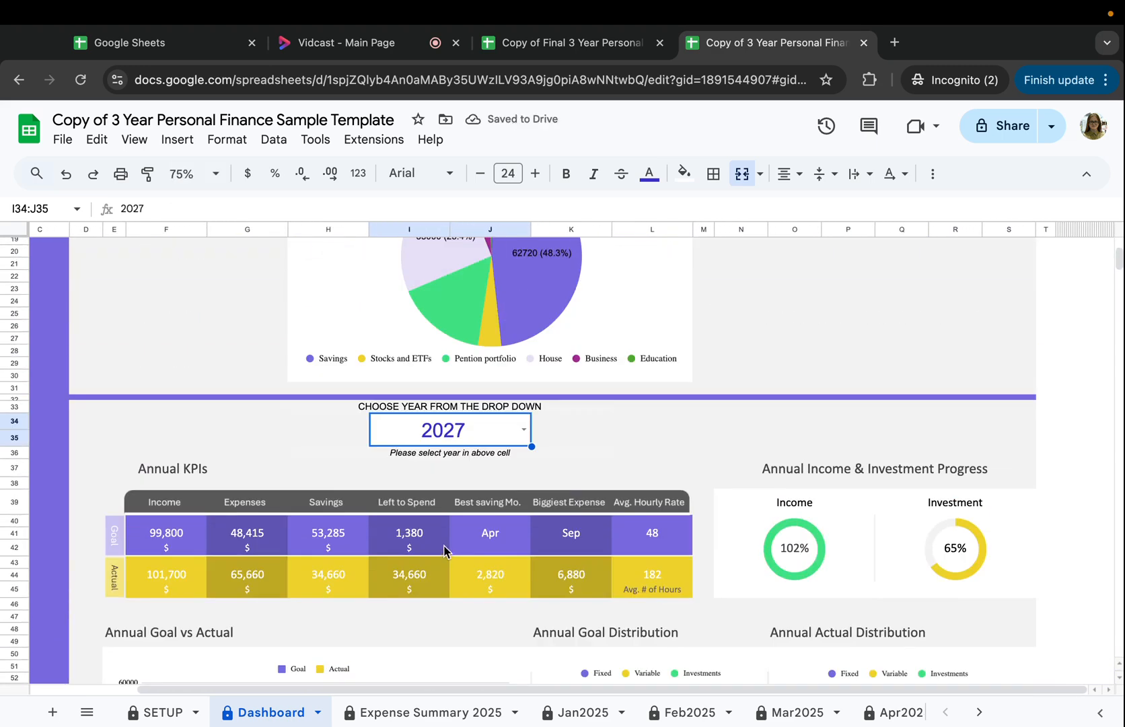
- Examine the Savings & Investments Breakdown pie chart and its date range at the start of the Dashboard
scroll(565, 418, up, 4)
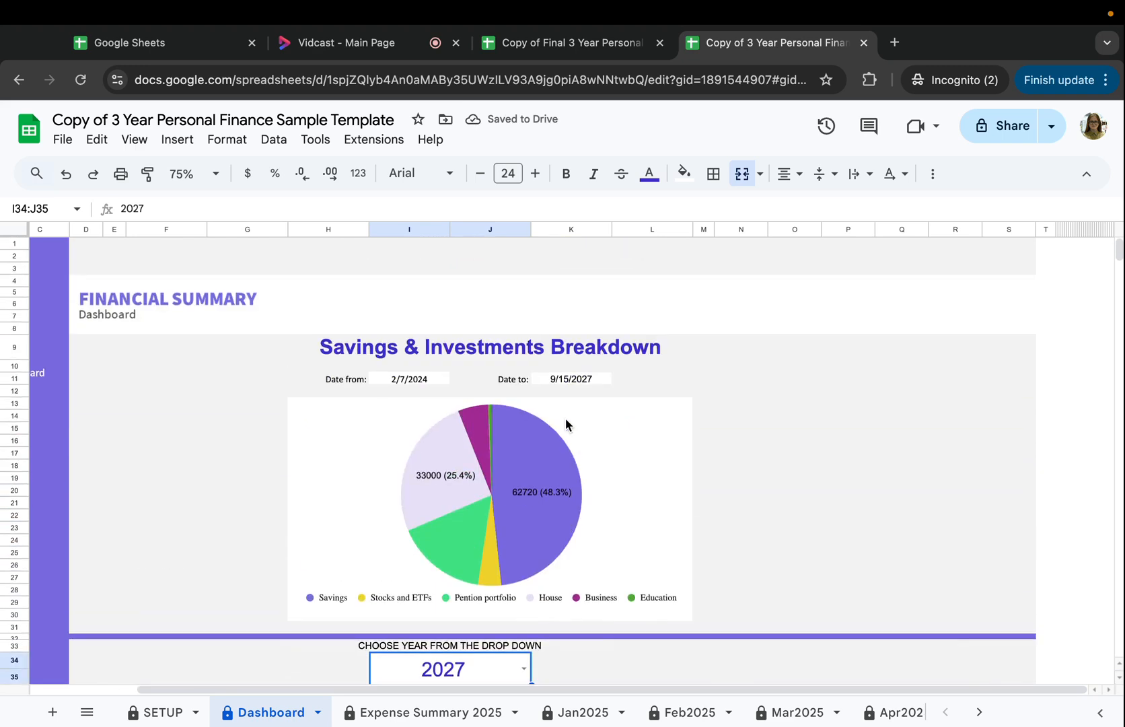
scroll(565, 419, left, 3)
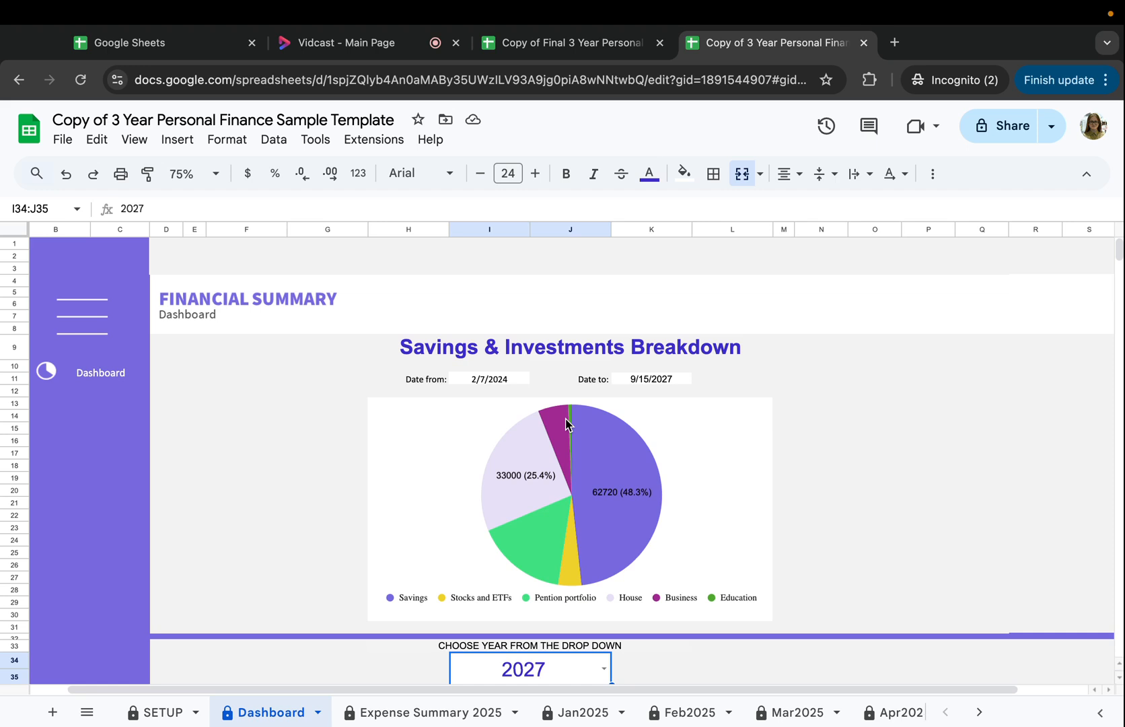
scroll(565, 423, down, 1)
scroll(565, 422, left, 1)
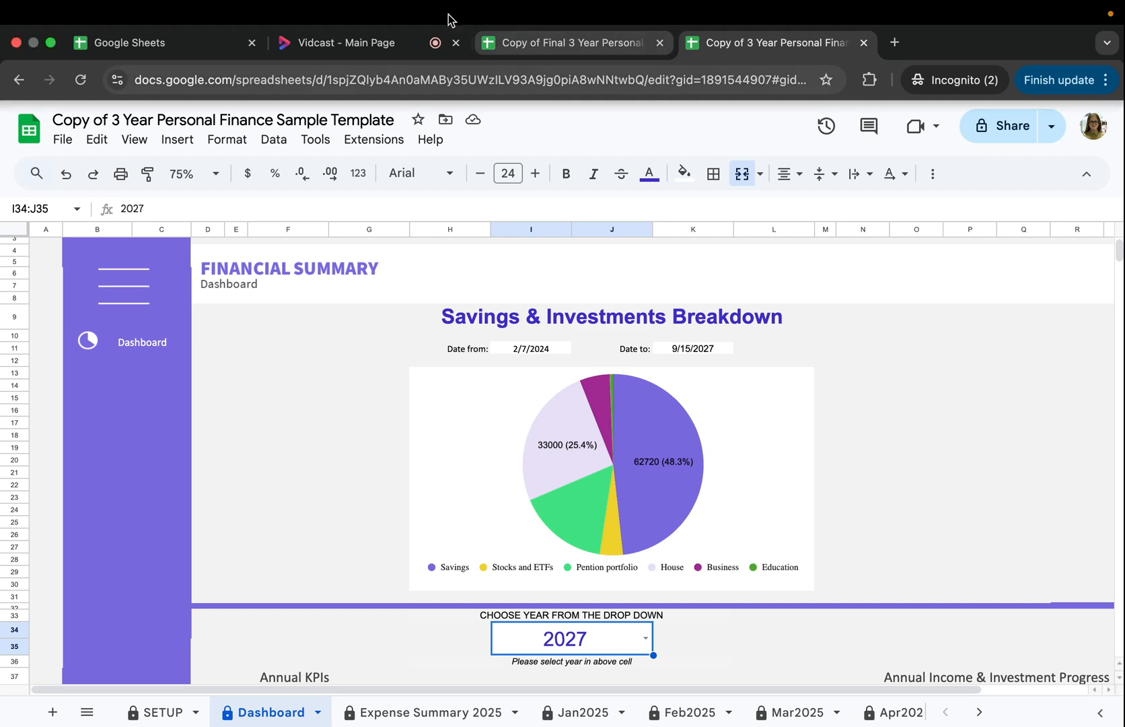
click(393, 44)
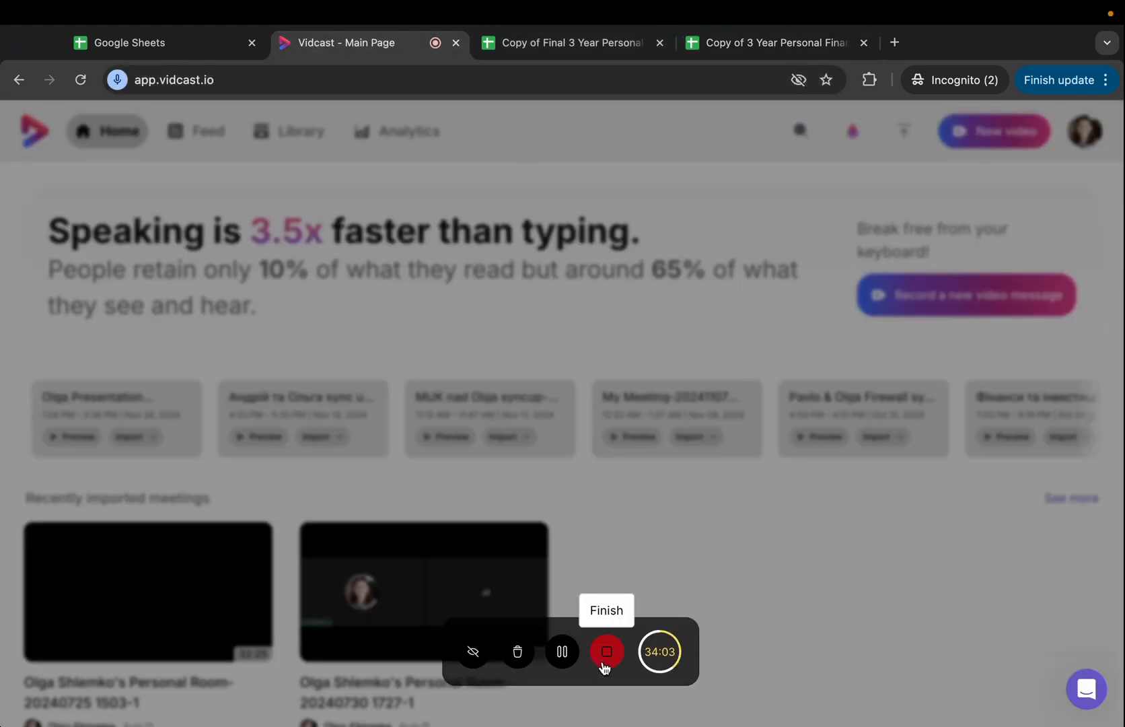